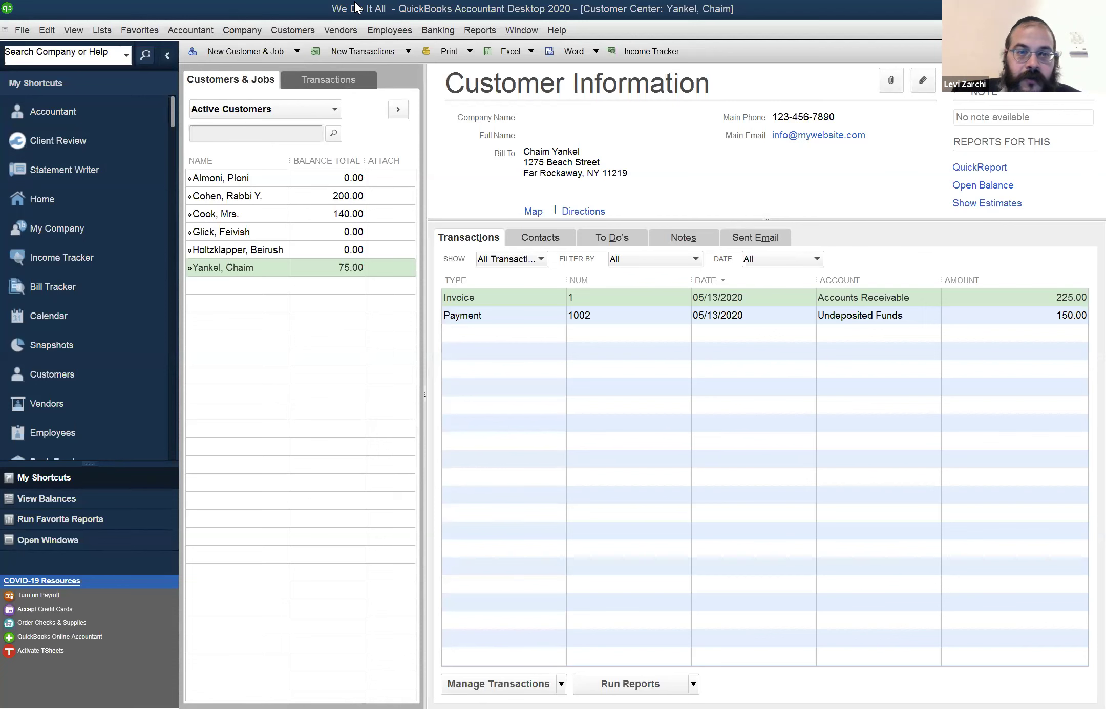
Check the Vendor Center, then show the 200.00-balance customer's 600.00 invoice and 400.00 payment in the Customer Center
{"action": "left_click", "coordinate": [304, 26]}
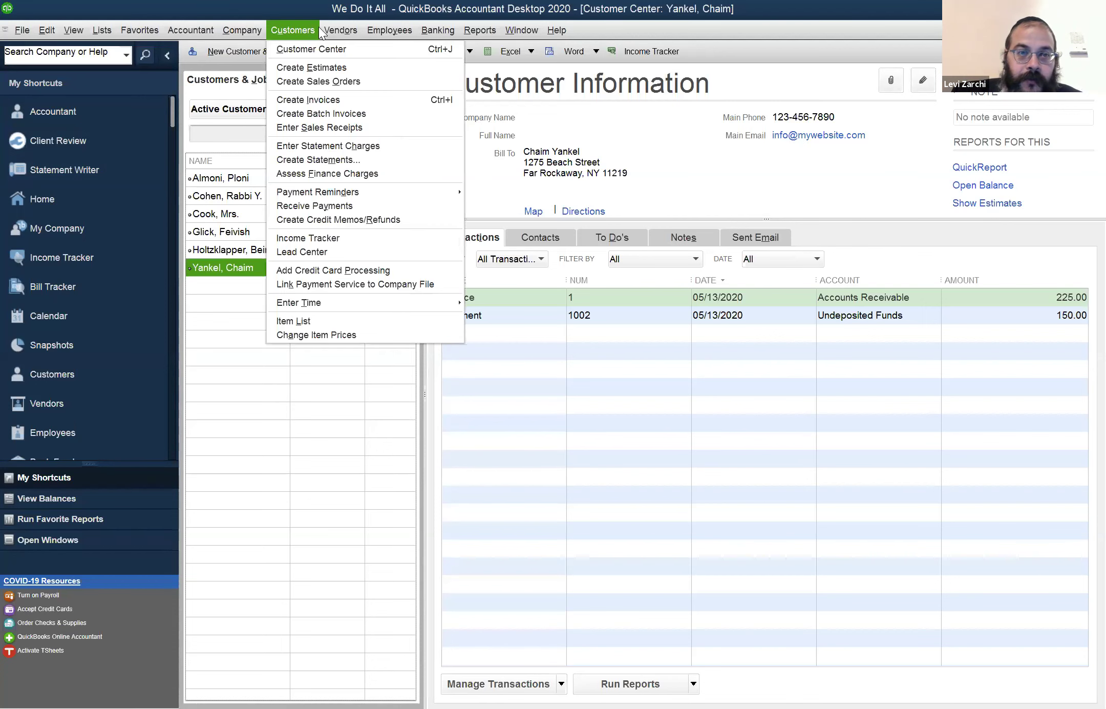
{"action": "left_click", "coordinate": [332, 49]}
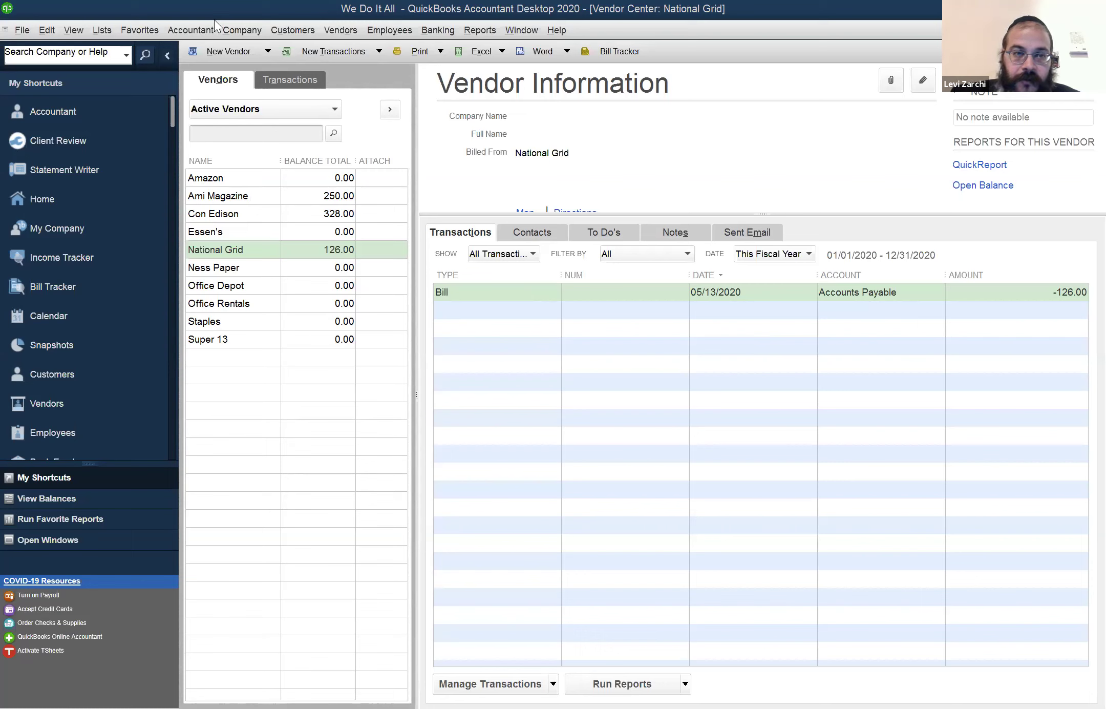
{"action": "left_click", "coordinate": [285, 29]}
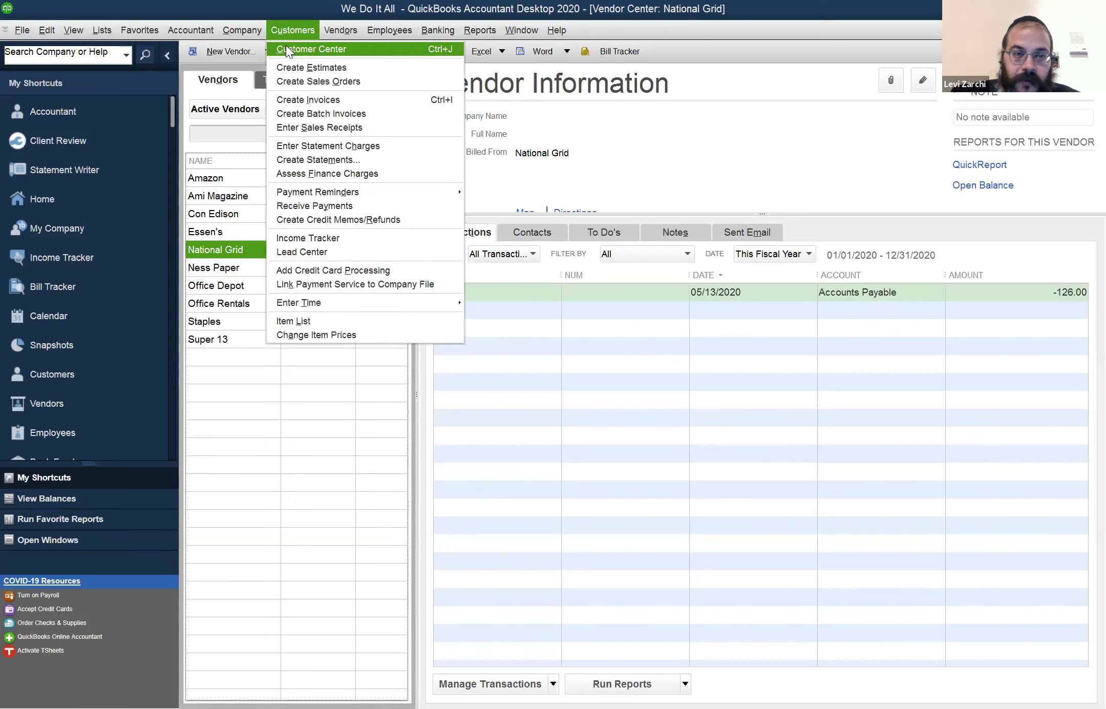
{"action": "left_click", "coordinate": [288, 46]}
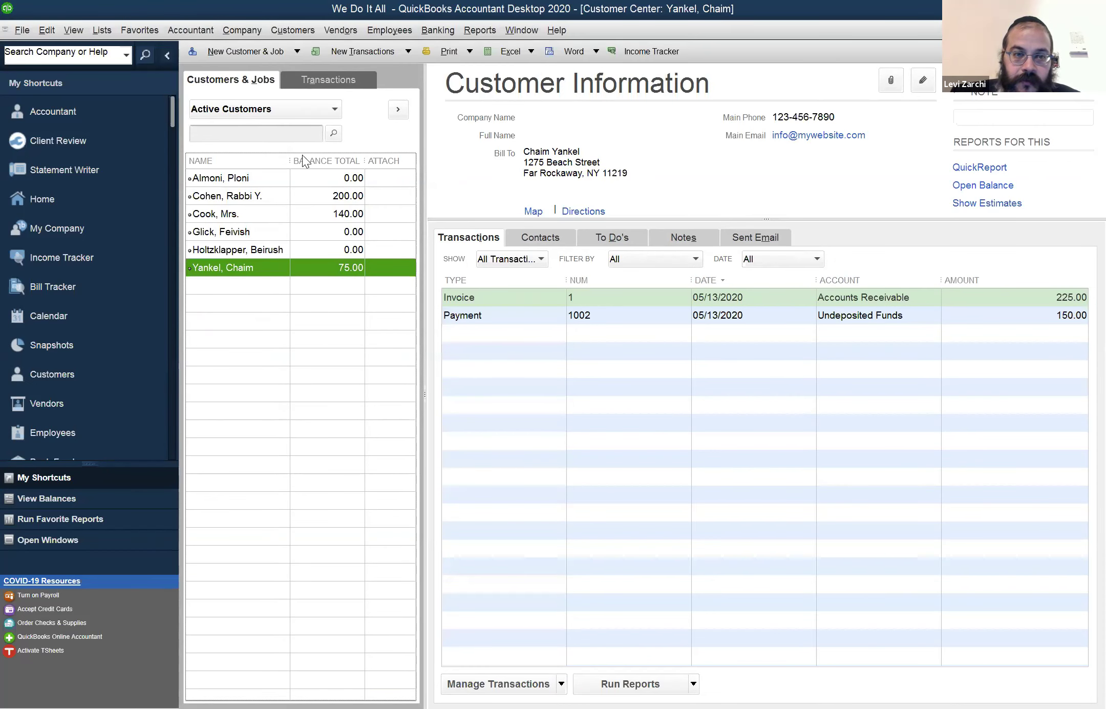
{"action": "left_click", "coordinate": [273, 195]}
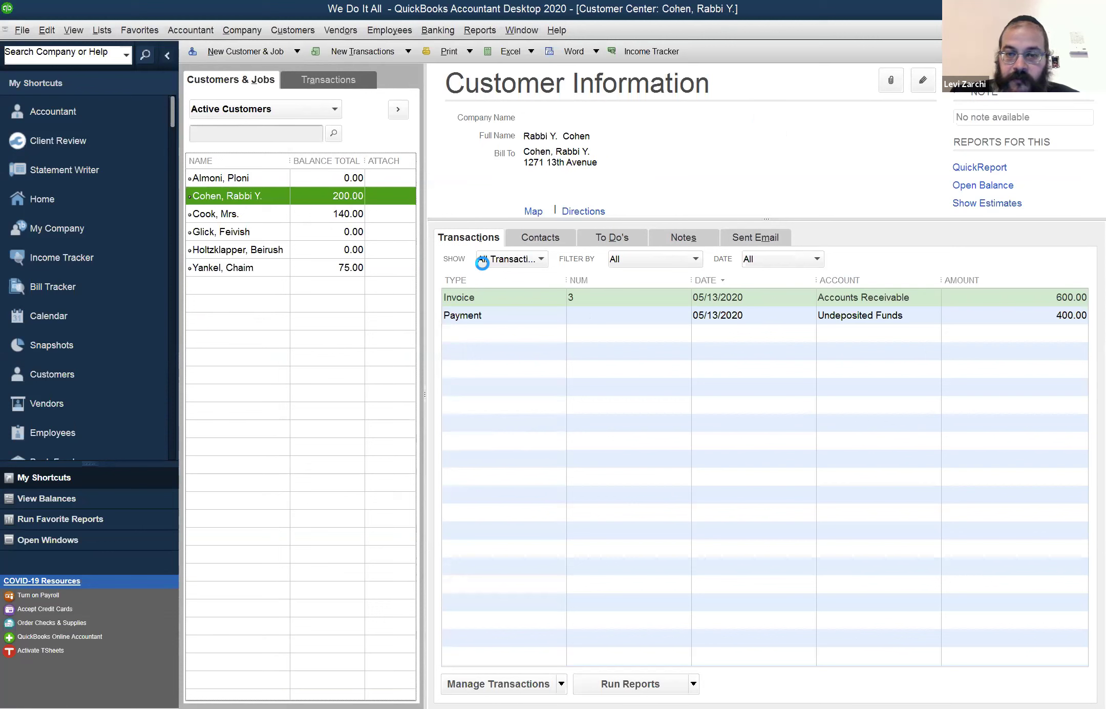
{"action": "left_click", "coordinate": [1069, 297]}
{"action": "left_click", "coordinate": [1053, 316]}
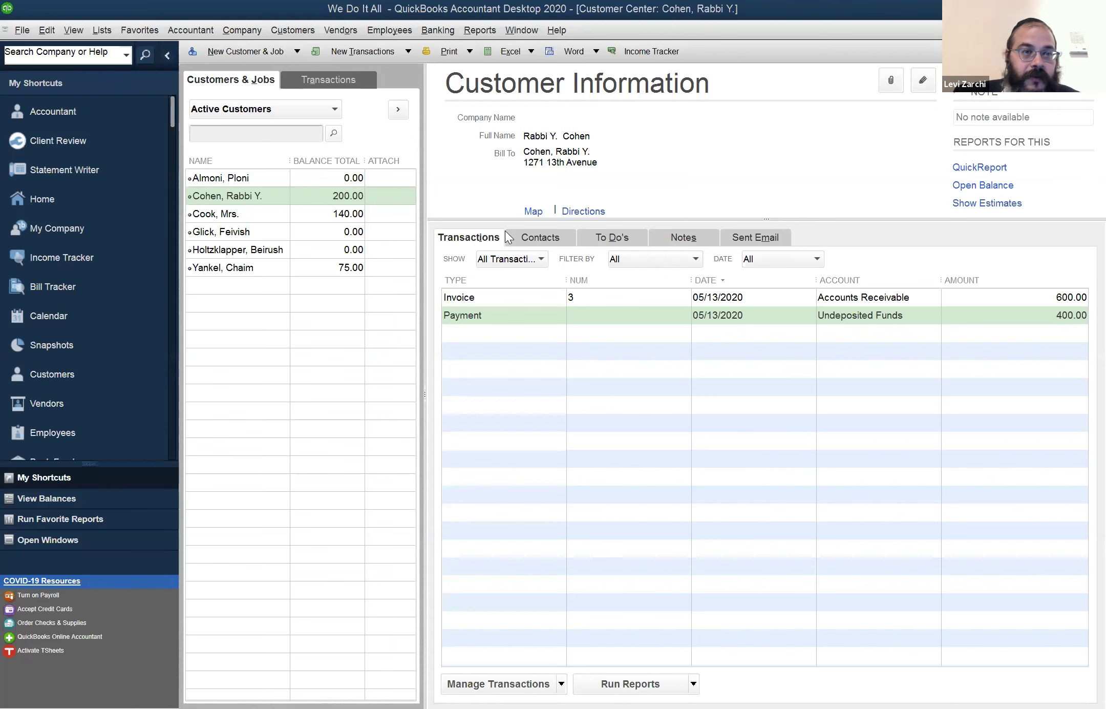
Collapse the My Shortcuts icon bar so the customer record fills more of the window
{"action": "left_click", "coordinate": [166, 55]}
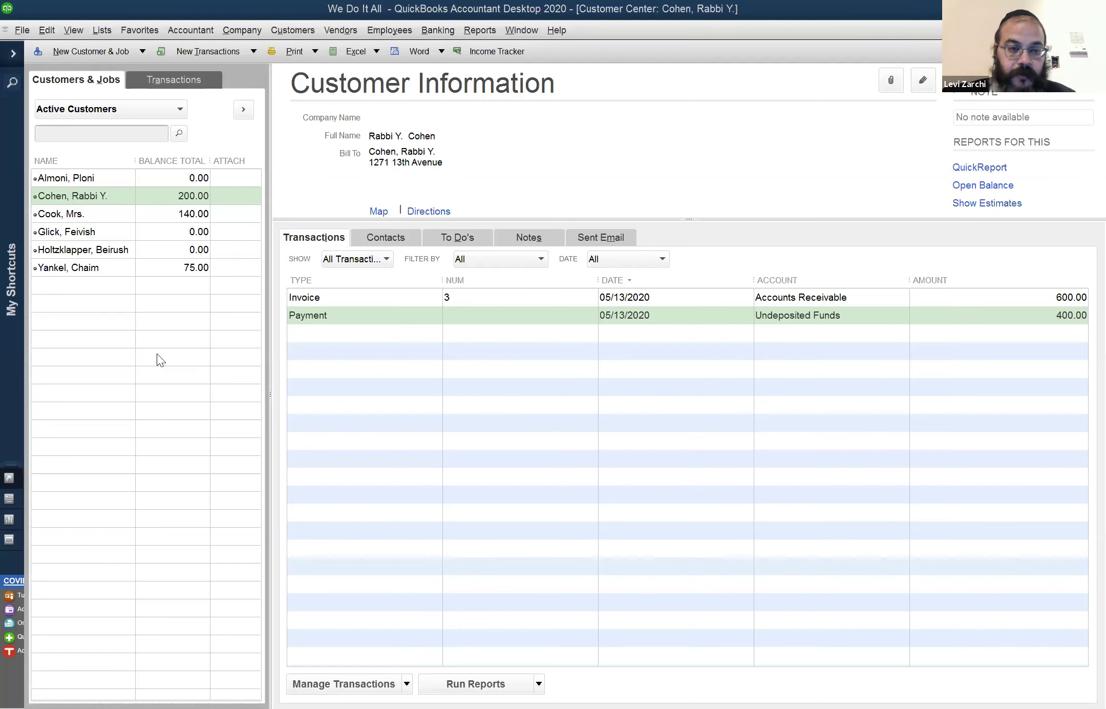
Open the Chart of Accounts with Ctrl+A and select the Furniture and Equipment account
{"action": "key", "text": "ctrl+a"}
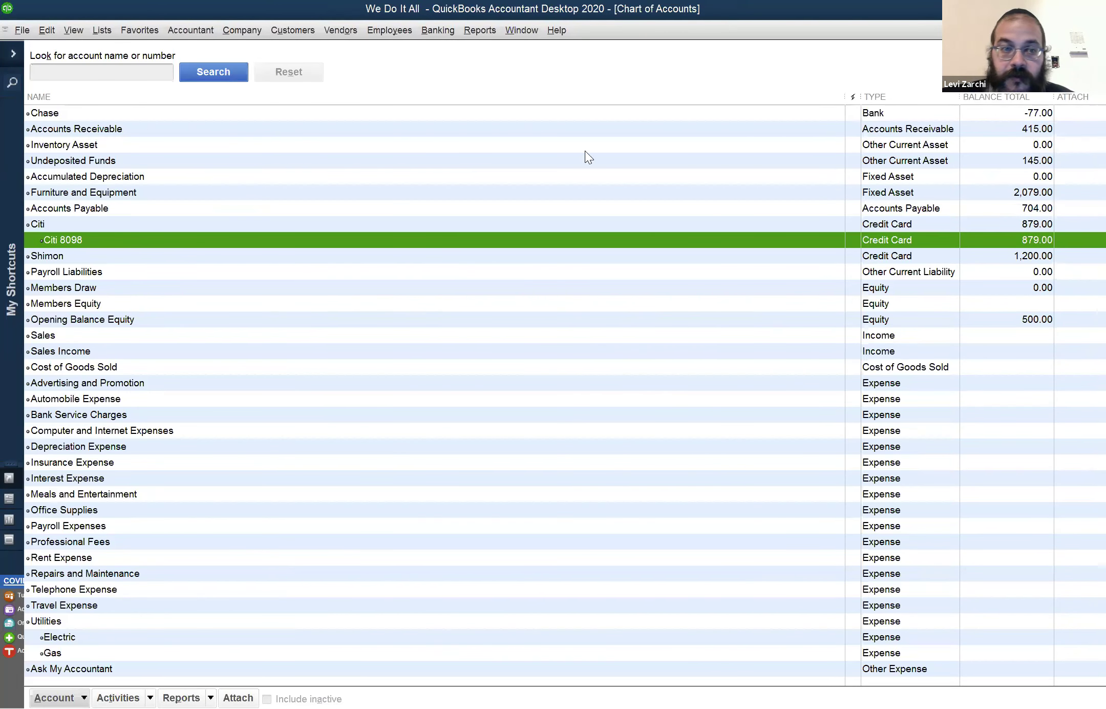
{"action": "left_click_drag", "start_coordinate": [144, 184], "coordinate": [145, 195]}
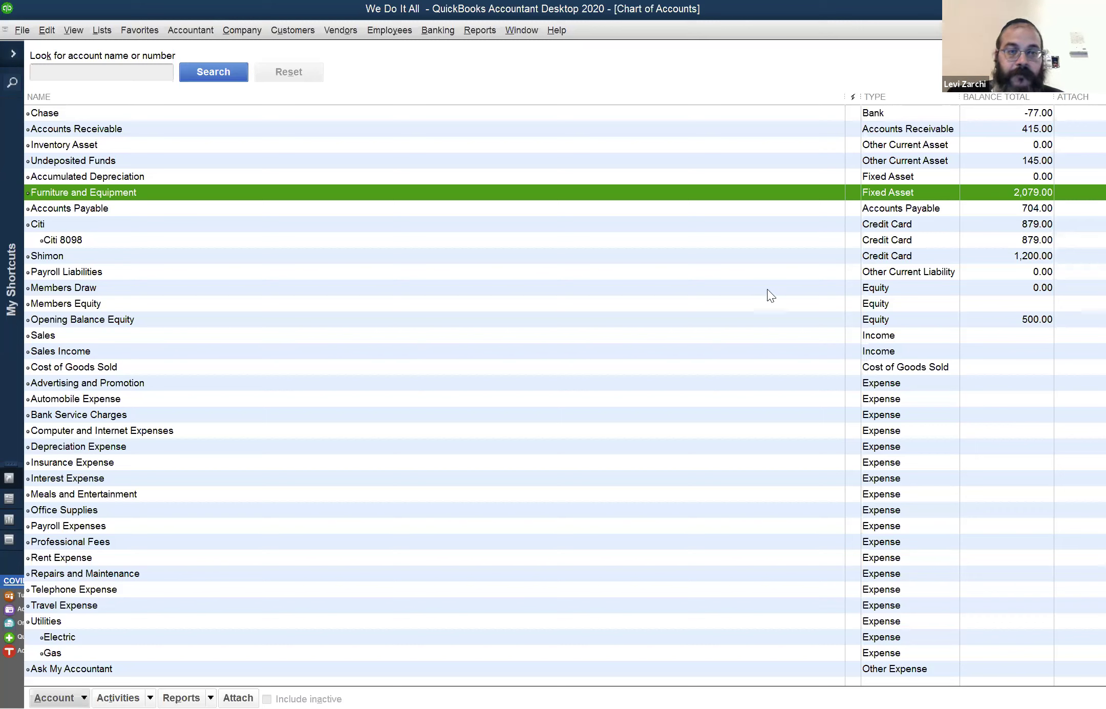
Open Amazon's 500.00 bill dated 05/13/2020 from its Vendor Center transactions
{"action": "left_click", "coordinate": [349, 31]}
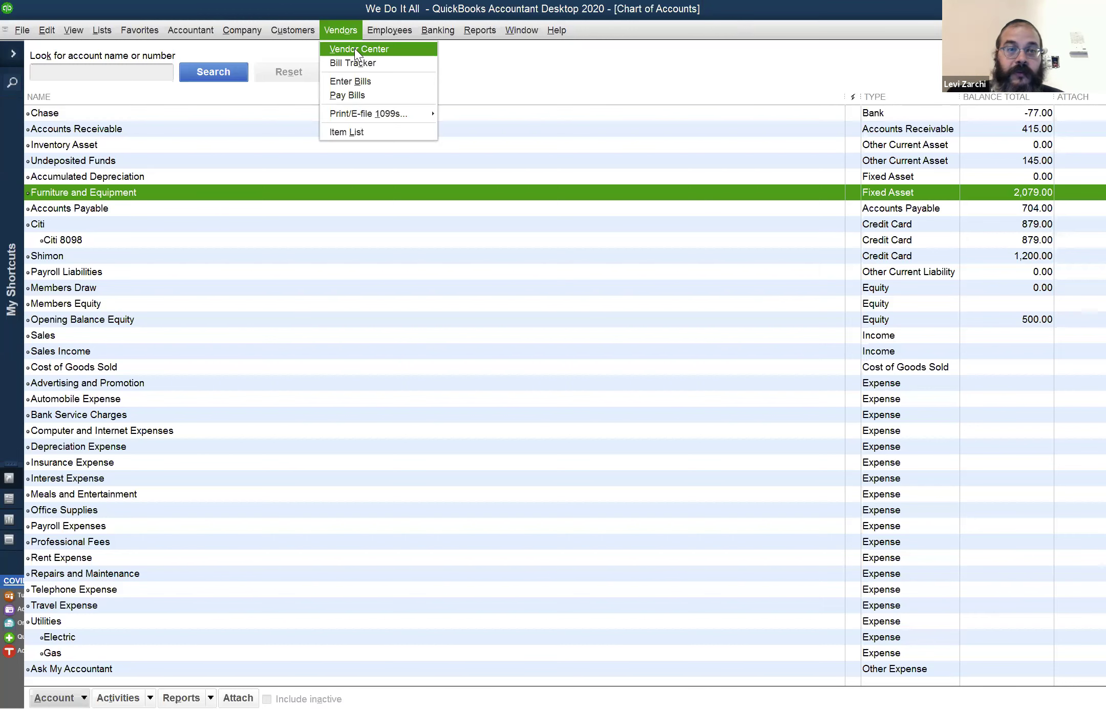
{"action": "left_click", "coordinate": [354, 49]}
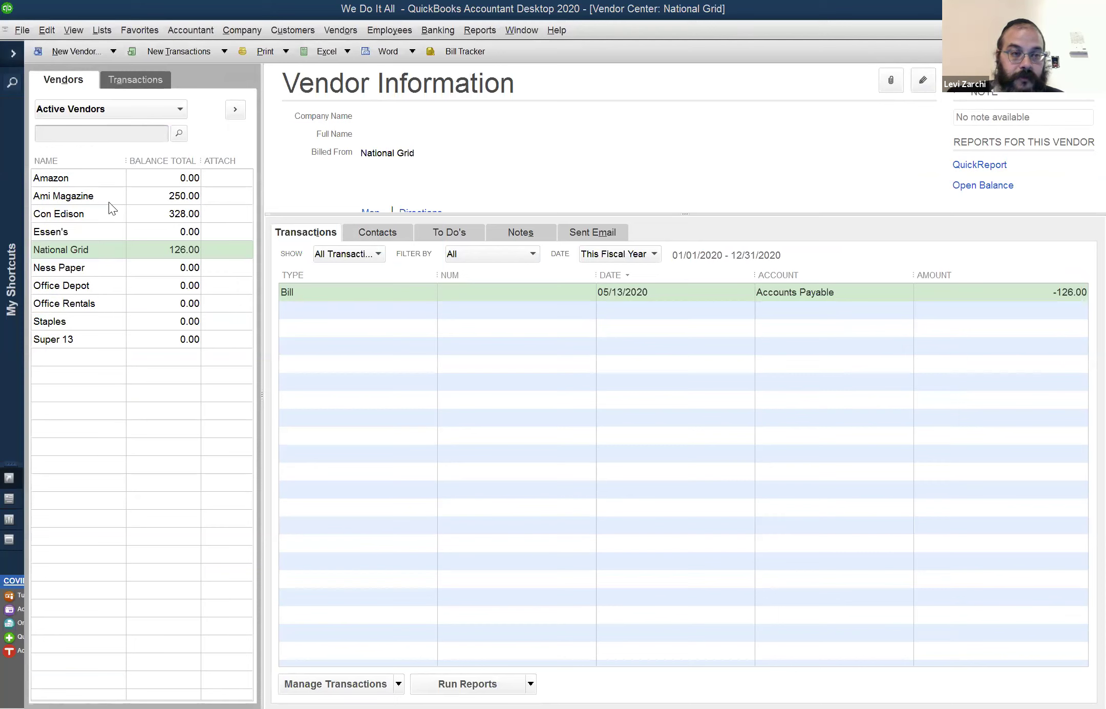
{"action": "left_click", "coordinate": [105, 178]}
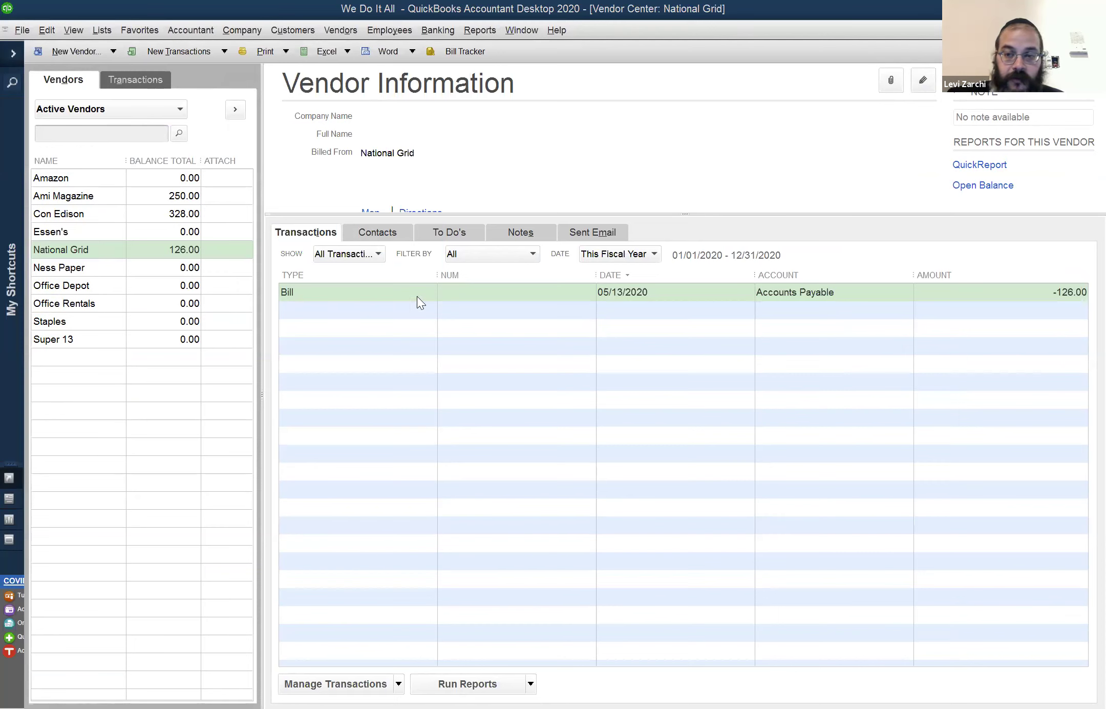
{"action": "double_click", "coordinate": [436, 309]}
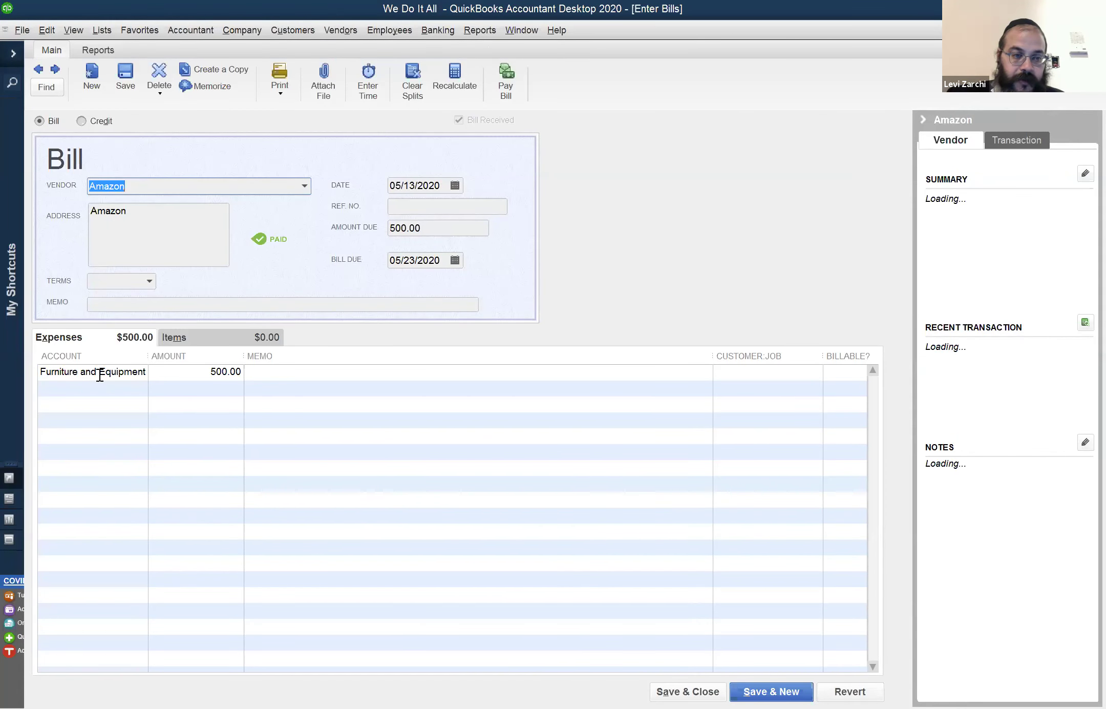
Review the bill's expense account, keep Furniture and Equipment, and discard the unsaved edits
{"action": "left_click", "coordinate": [100, 375]}
{"action": "left_click", "coordinate": [142, 372]}
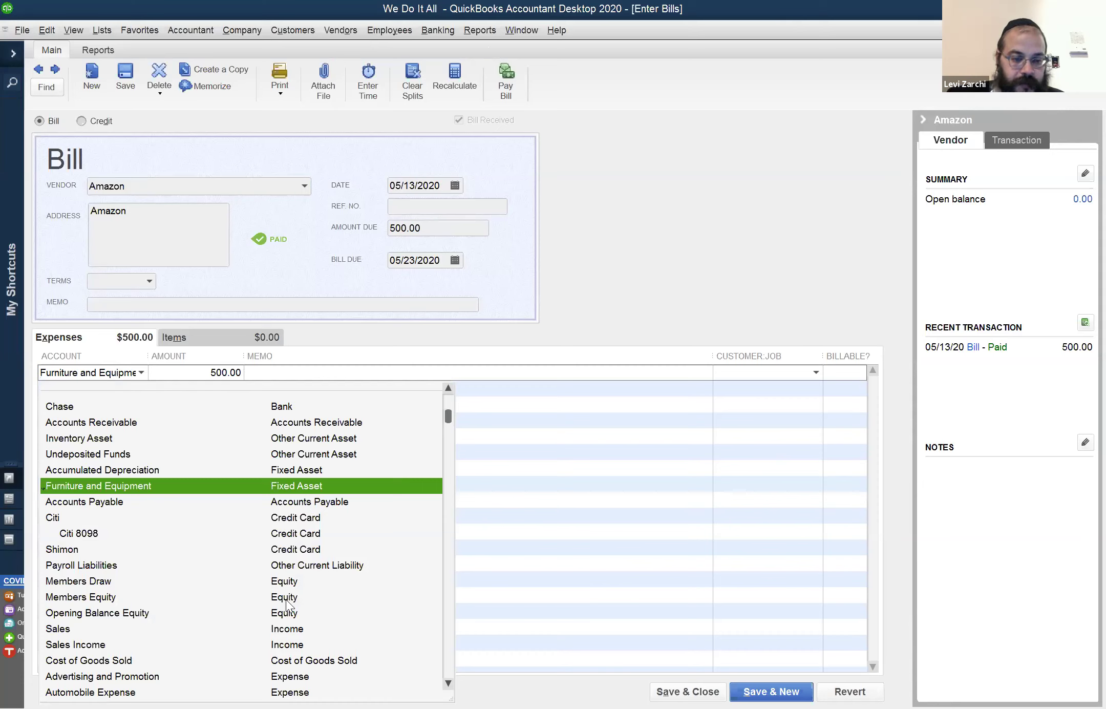
{"action": "scroll", "coordinate": [287, 599], "scroll_direction": "down", "scroll_amount": 6}
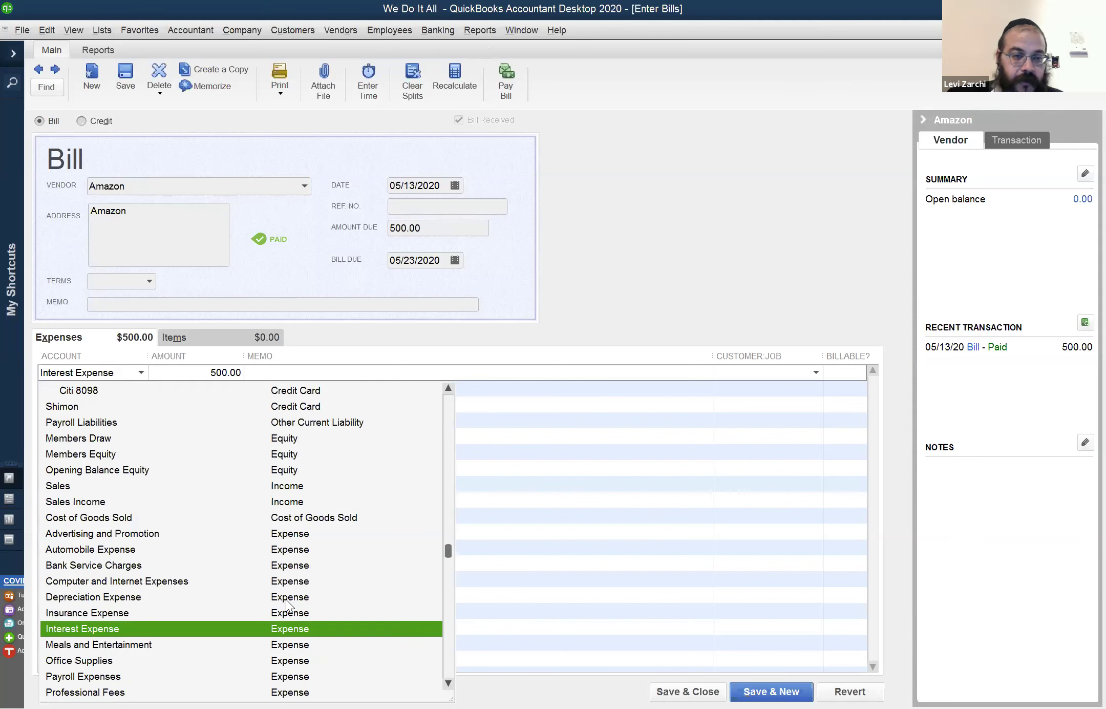
{"action": "scroll", "coordinate": [303, 504], "scroll_direction": "up", "scroll_amount": 6}
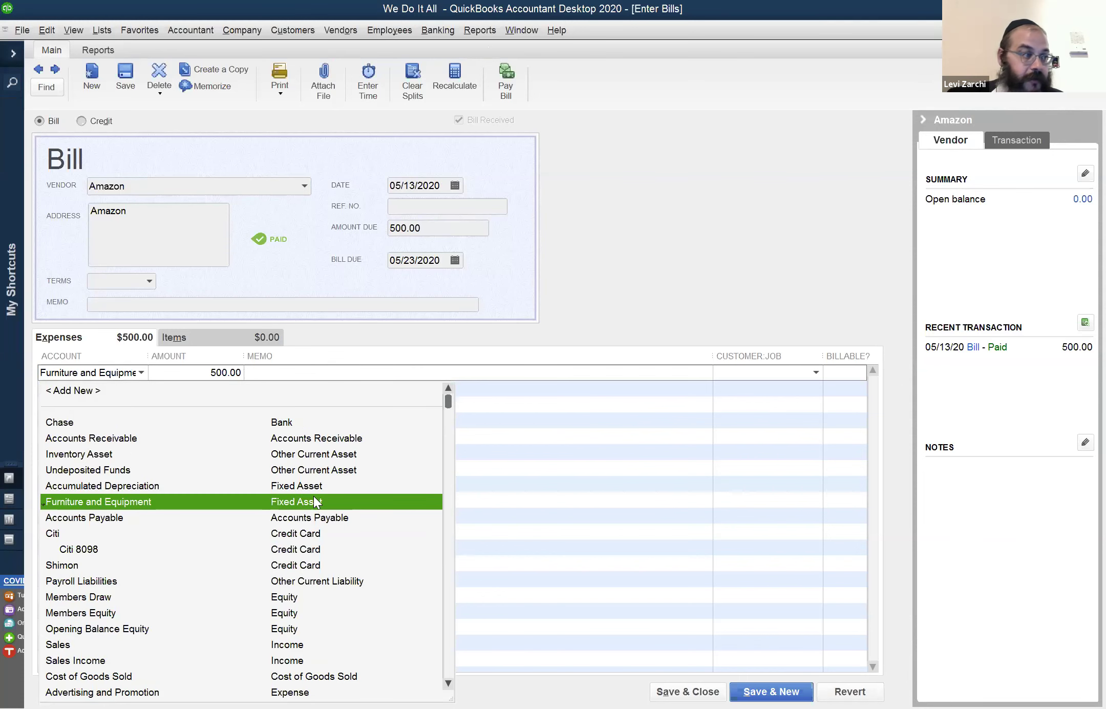
{"action": "left_click", "coordinate": [314, 496]}
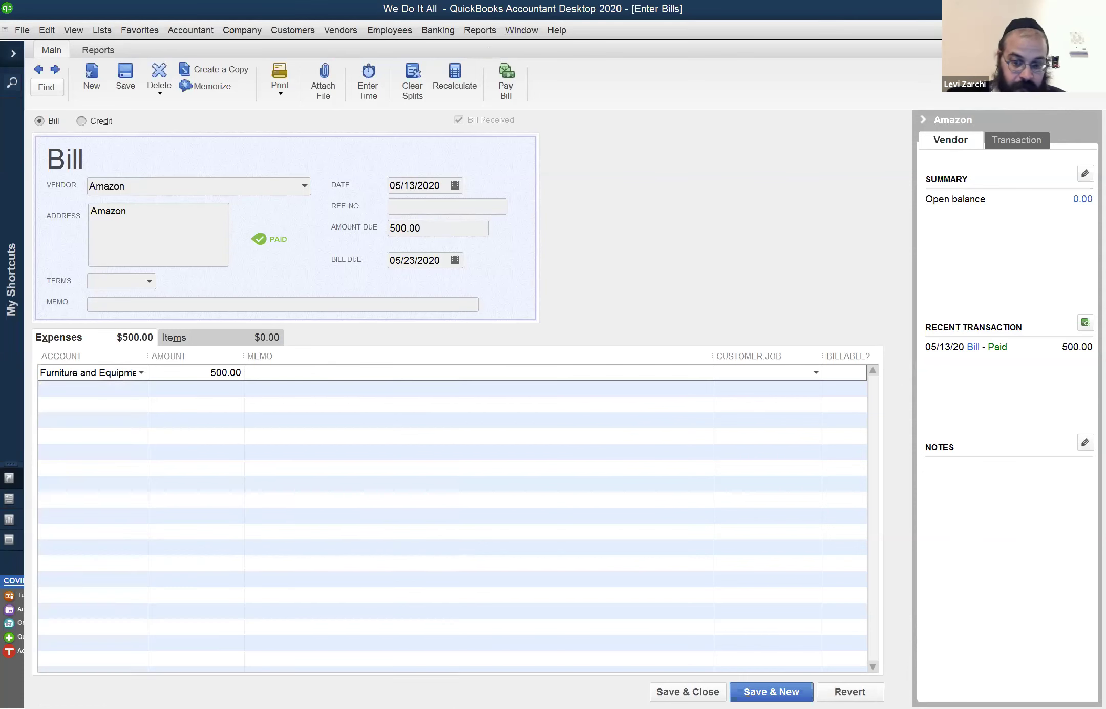
{"action": "left_click", "coordinate": [850, 691]}
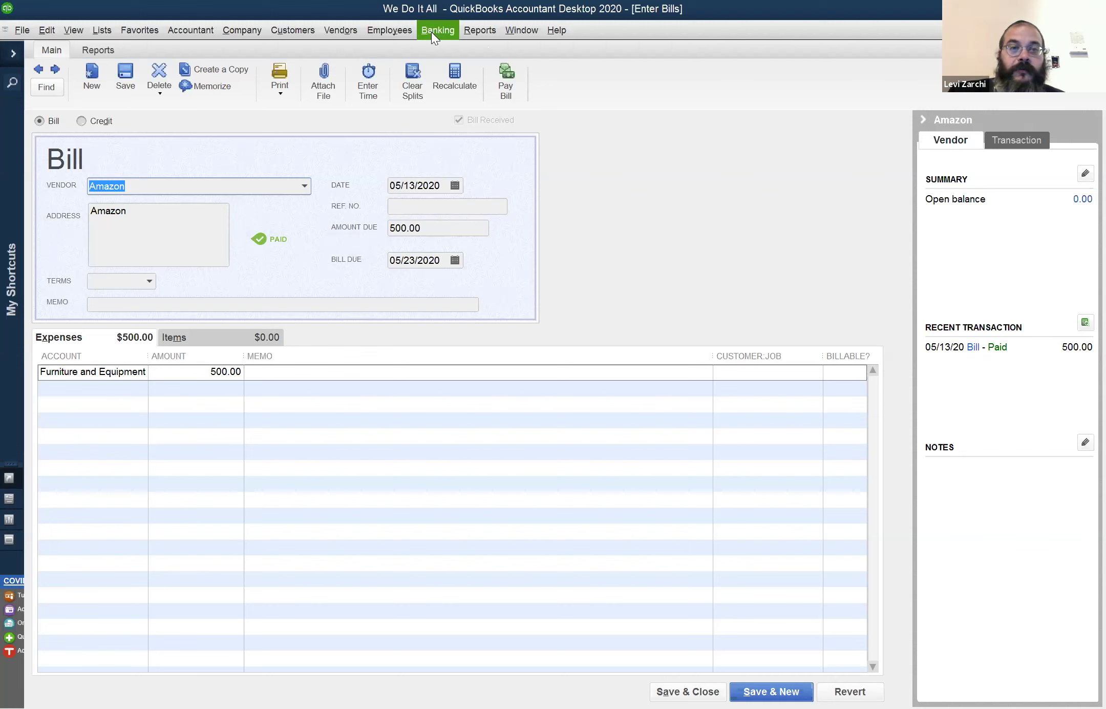
Run the Profit & Loss Standard report from Reports > Company & Financial
{"action": "left_click", "coordinate": [471, 31]}
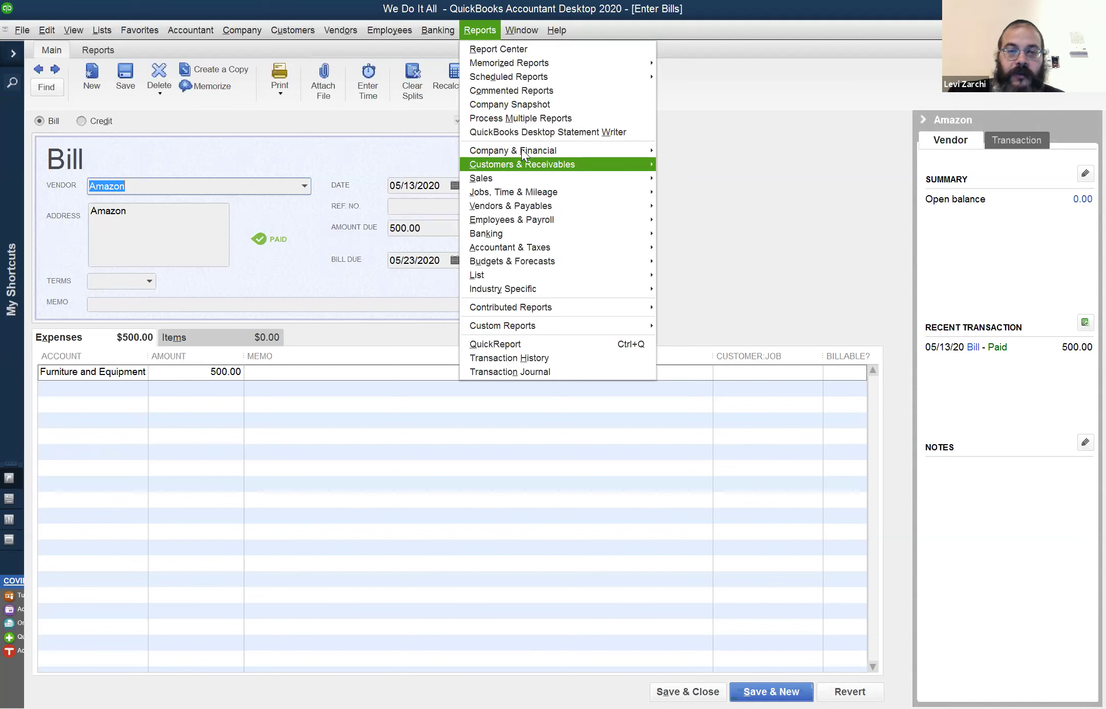
{"action": "mouse_move", "coordinate": [523, 152]}
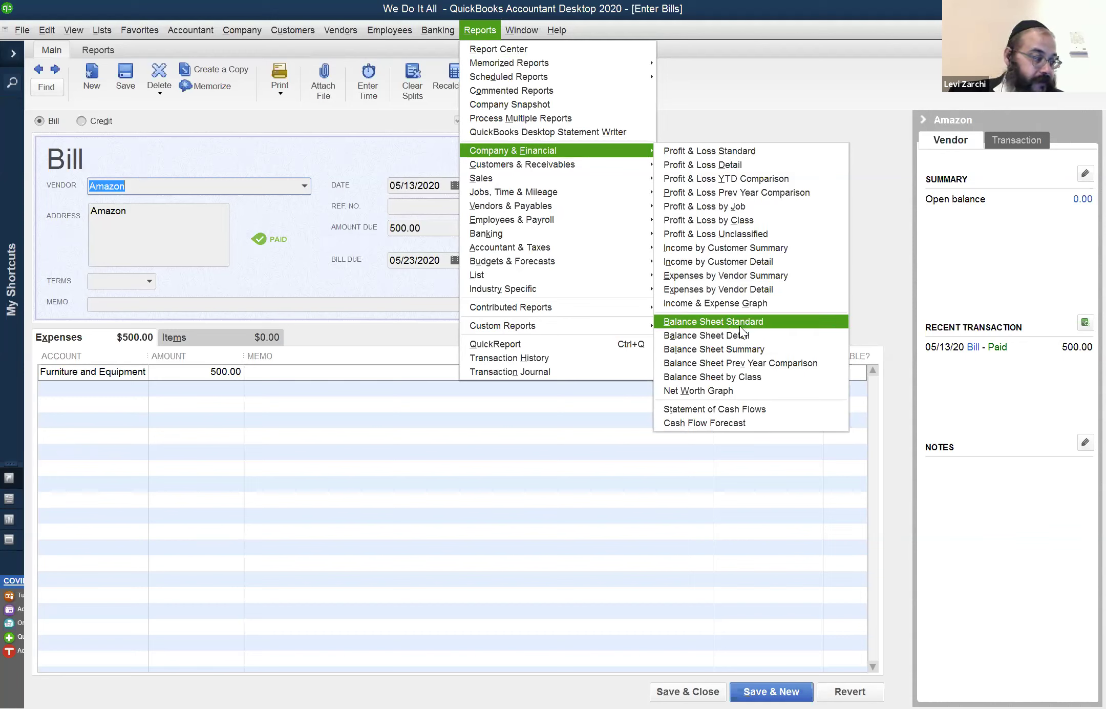
{"action": "left_click", "coordinate": [713, 149]}
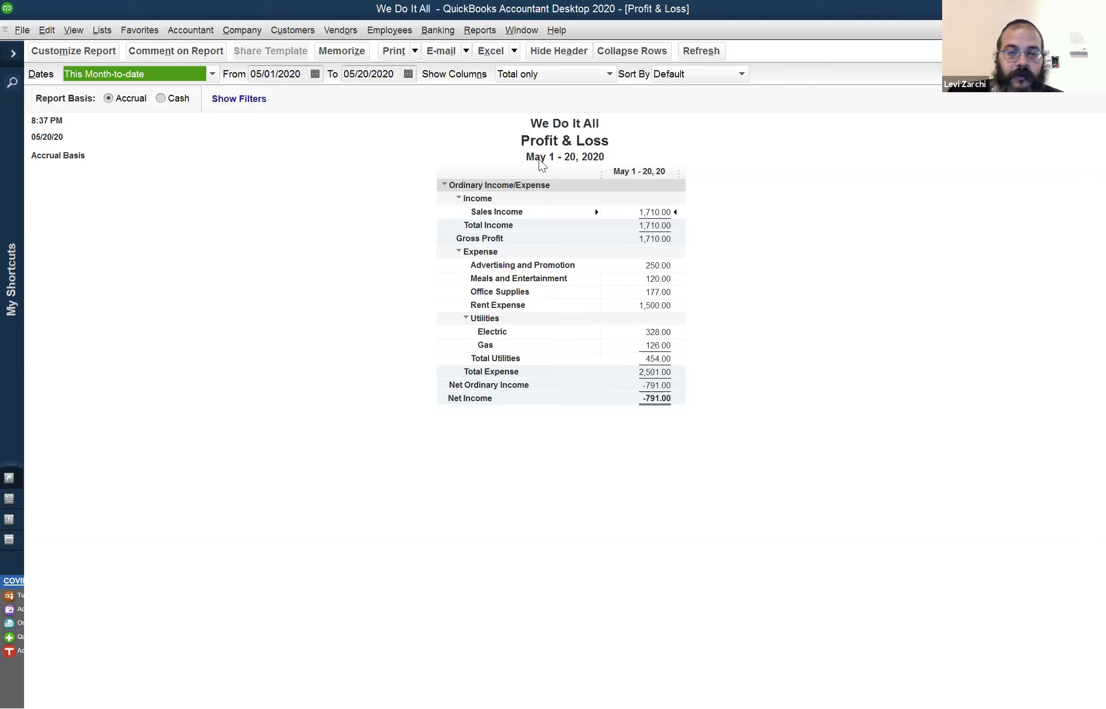
Set the Profit & Loss From date to 01/01/2020, then memorize the report
{"action": "left_click", "coordinate": [277, 73]}
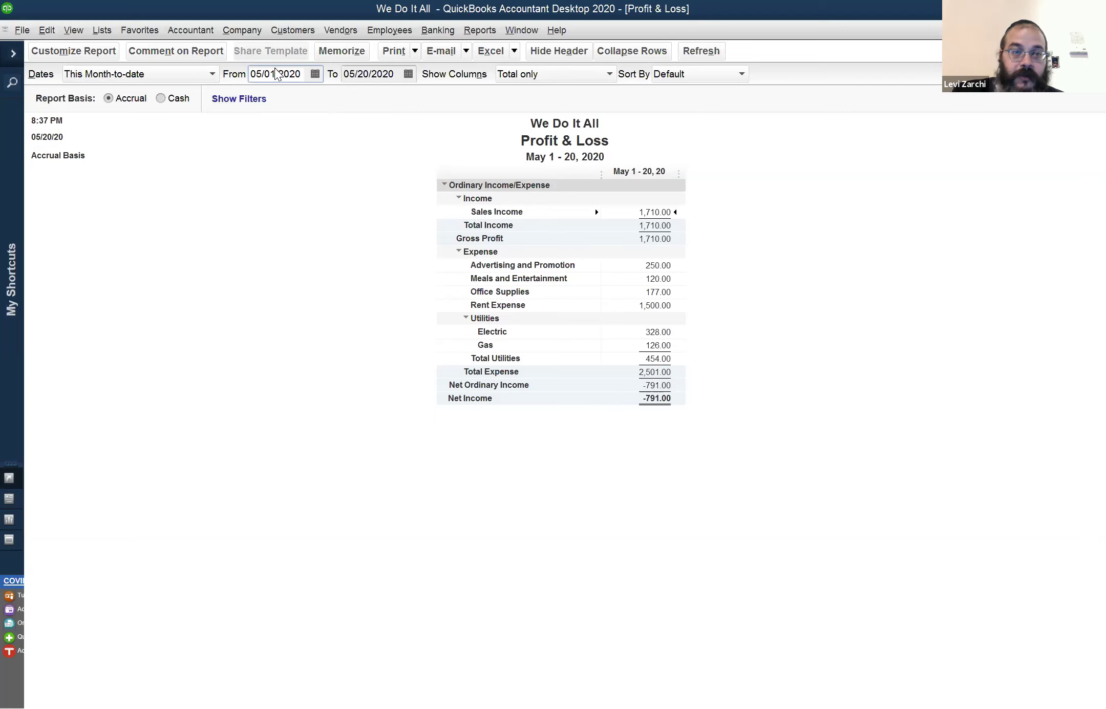
{"action": "key", "text": "y"}
{"action": "key", "text": "Tab"}
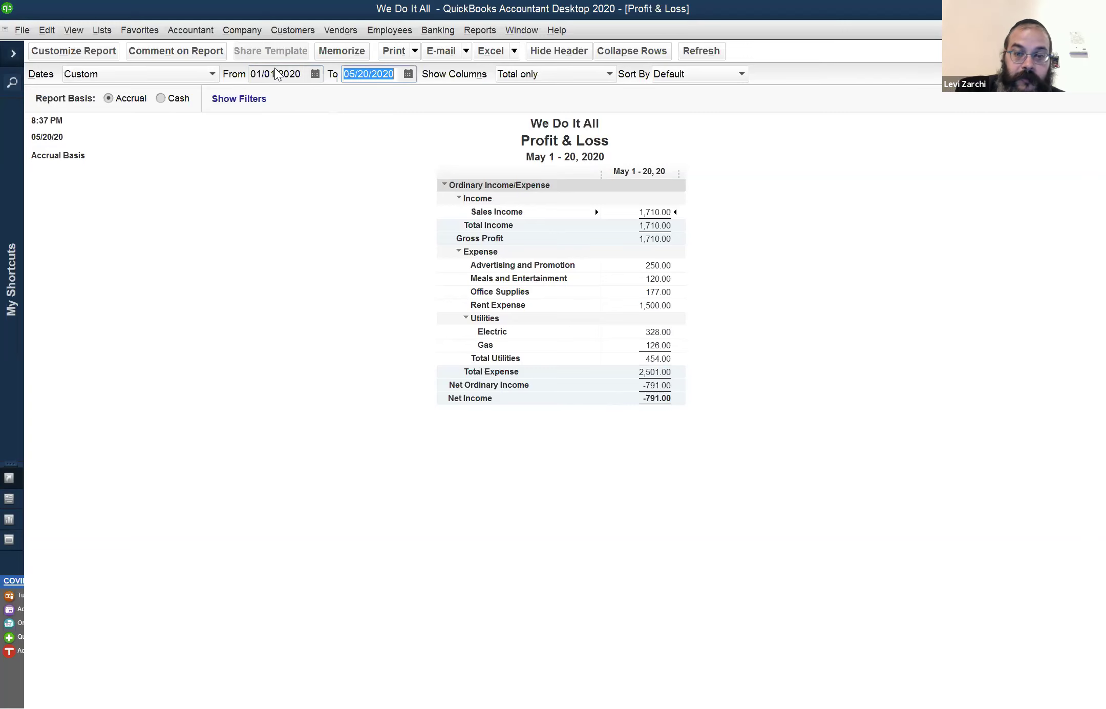
{"action": "key", "text": "Tab"}
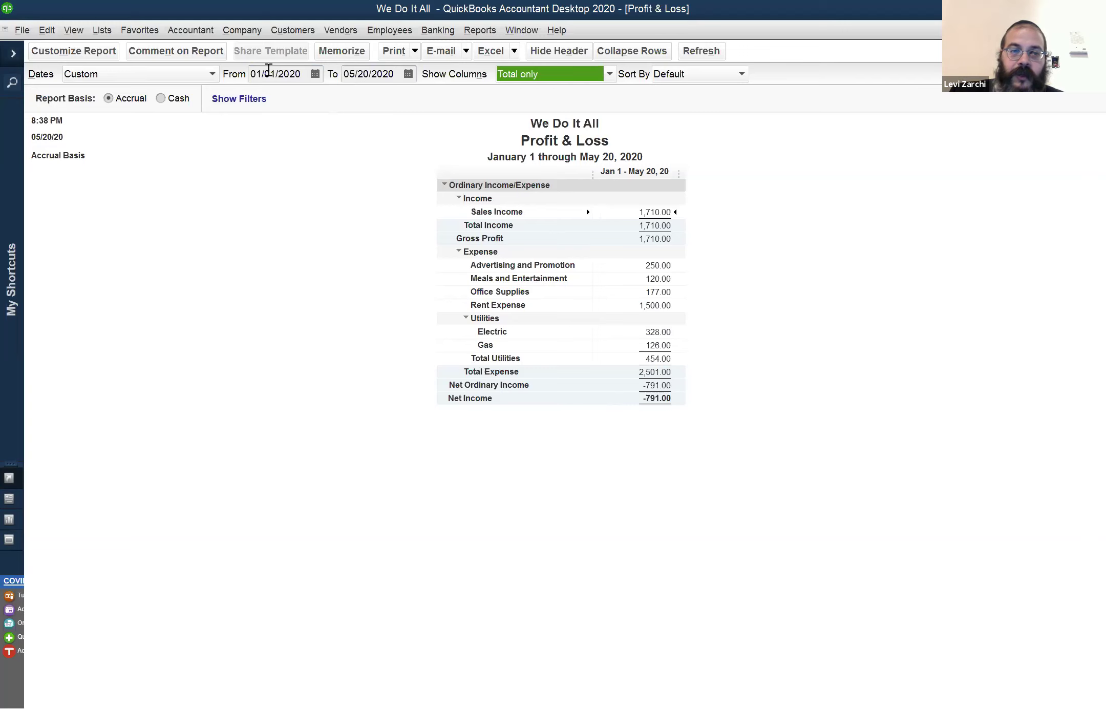
{"action": "left_click", "coordinate": [270, 74]}
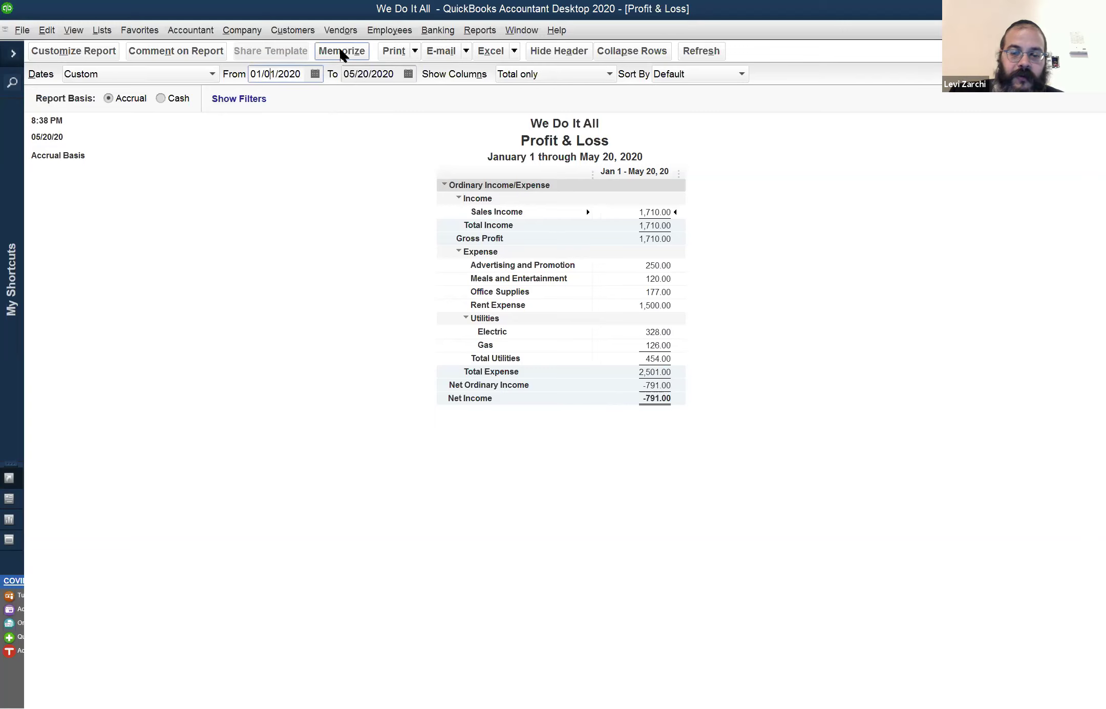
{"action": "key", "text": "End"}
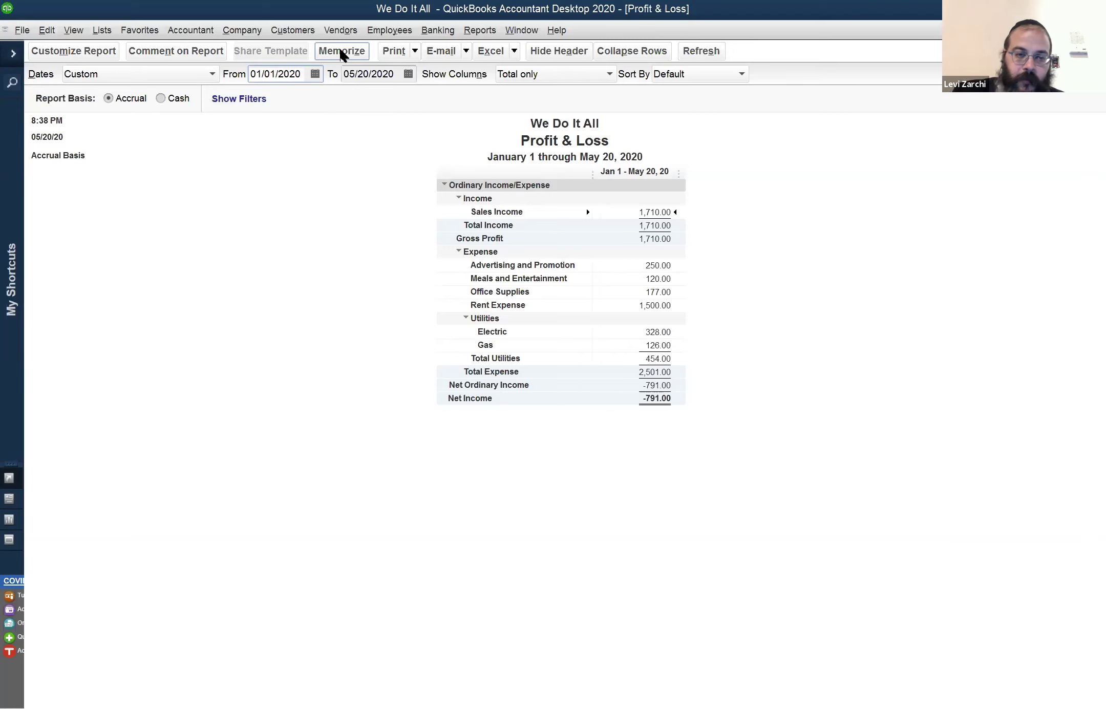
{"action": "left_click", "coordinate": [341, 52]}
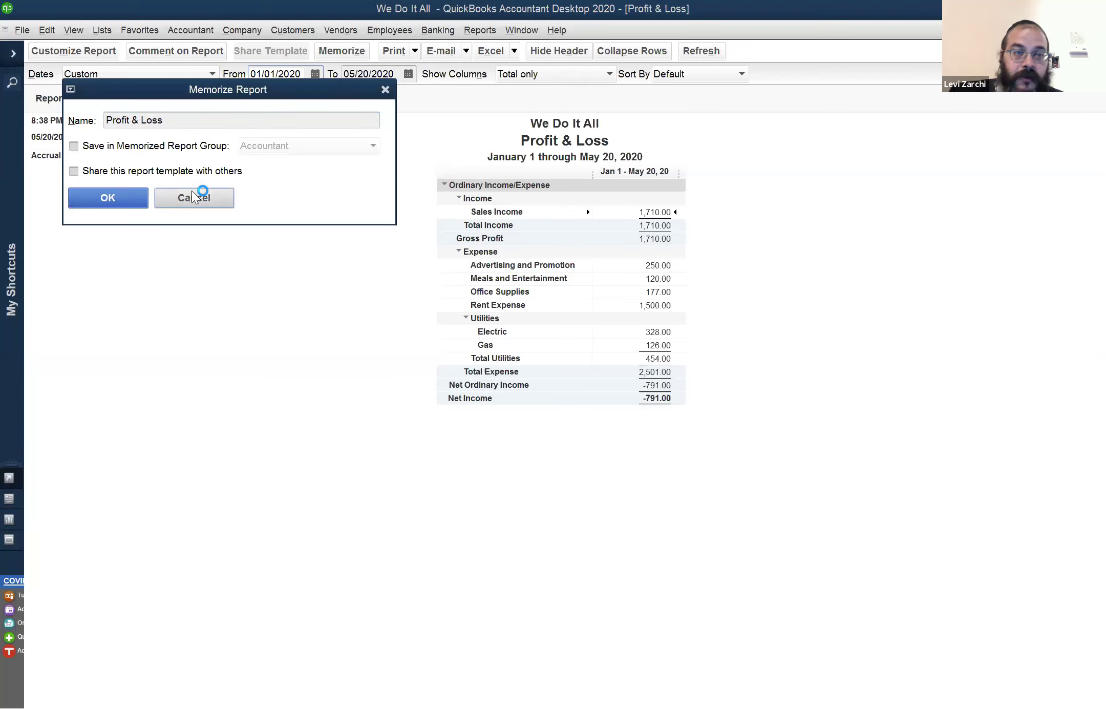
Cancel memorizing and change the From date to 01/01/2019, giving net income of -721.00
{"action": "left_click", "coordinate": [194, 193]}
{"action": "key", "text": "y"}
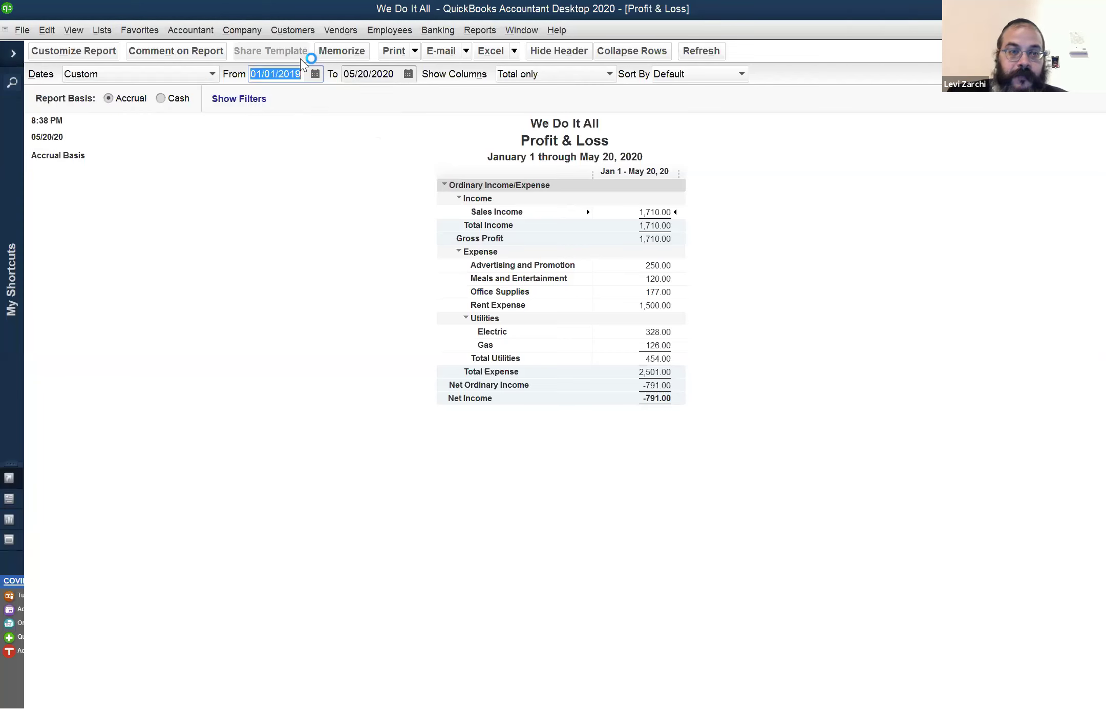
{"action": "left_click", "coordinate": [271, 152]}
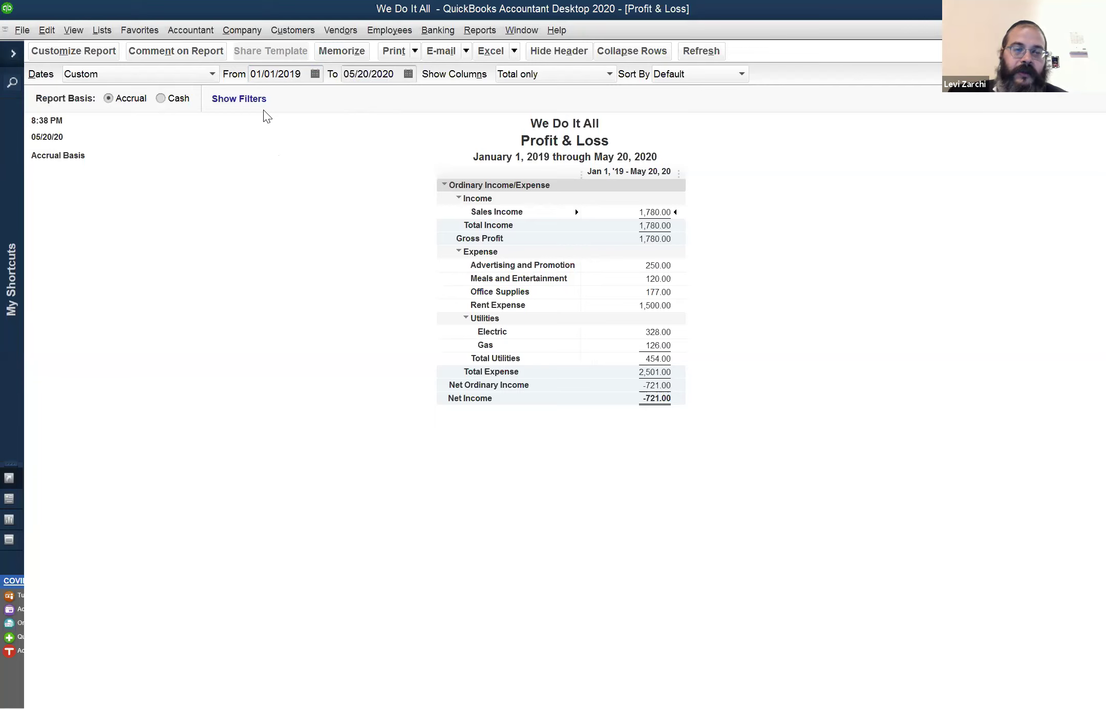
{"action": "left_click", "coordinate": [268, 72]}
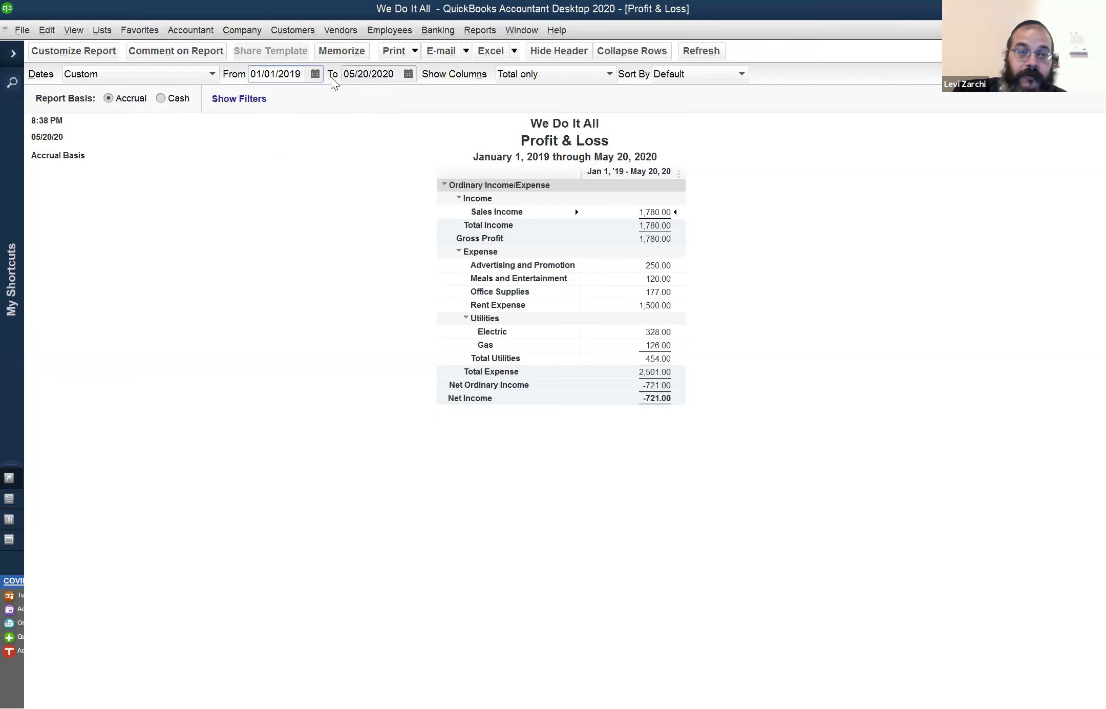
{"action": "key", "text": "r"}
{"action": "key", "text": "y"}
{"action": "key", "text": "Tab"}
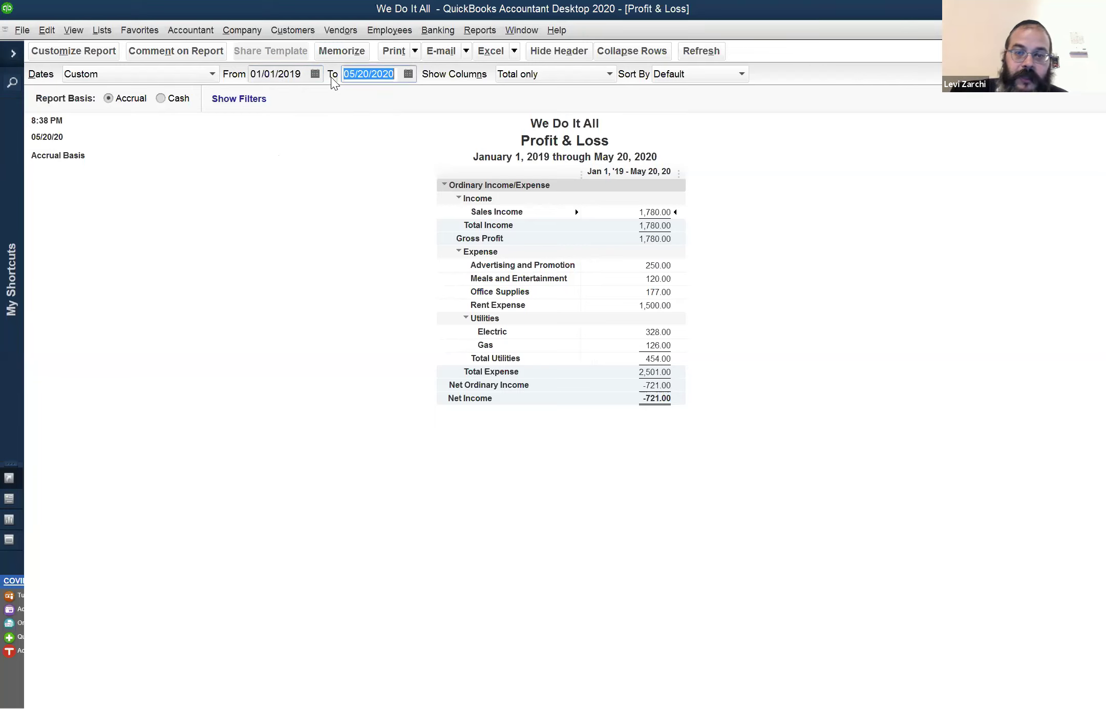
{"action": "left_click", "coordinate": [648, 398]}
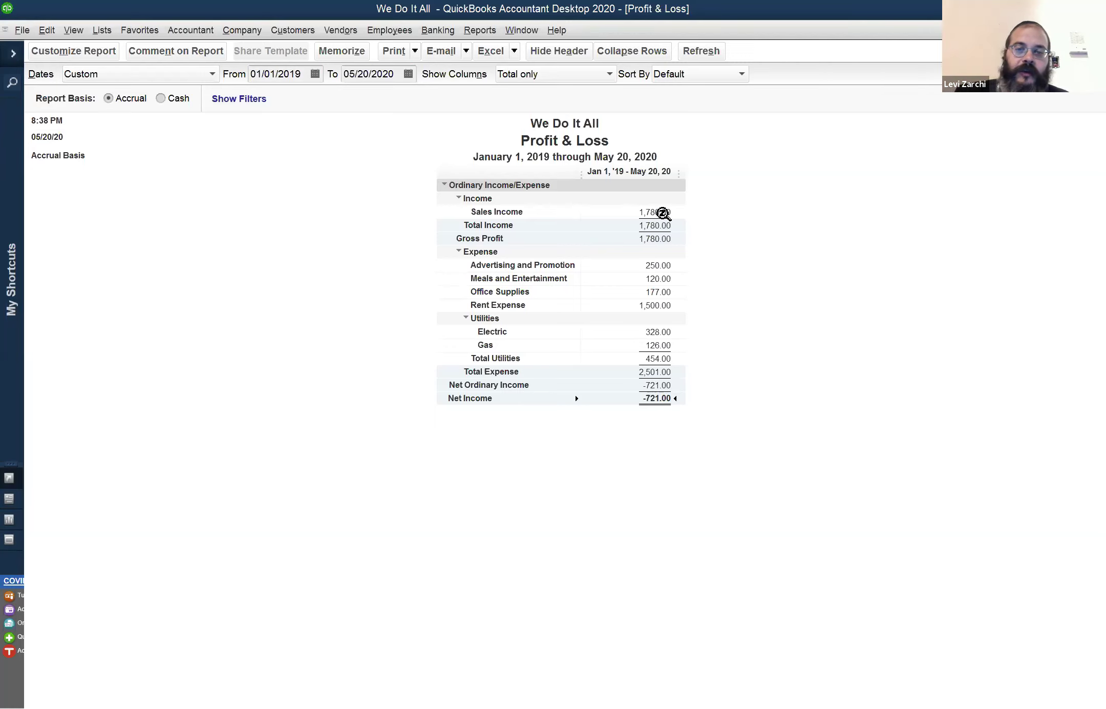
{"action": "double_click", "coordinate": [662, 213]}
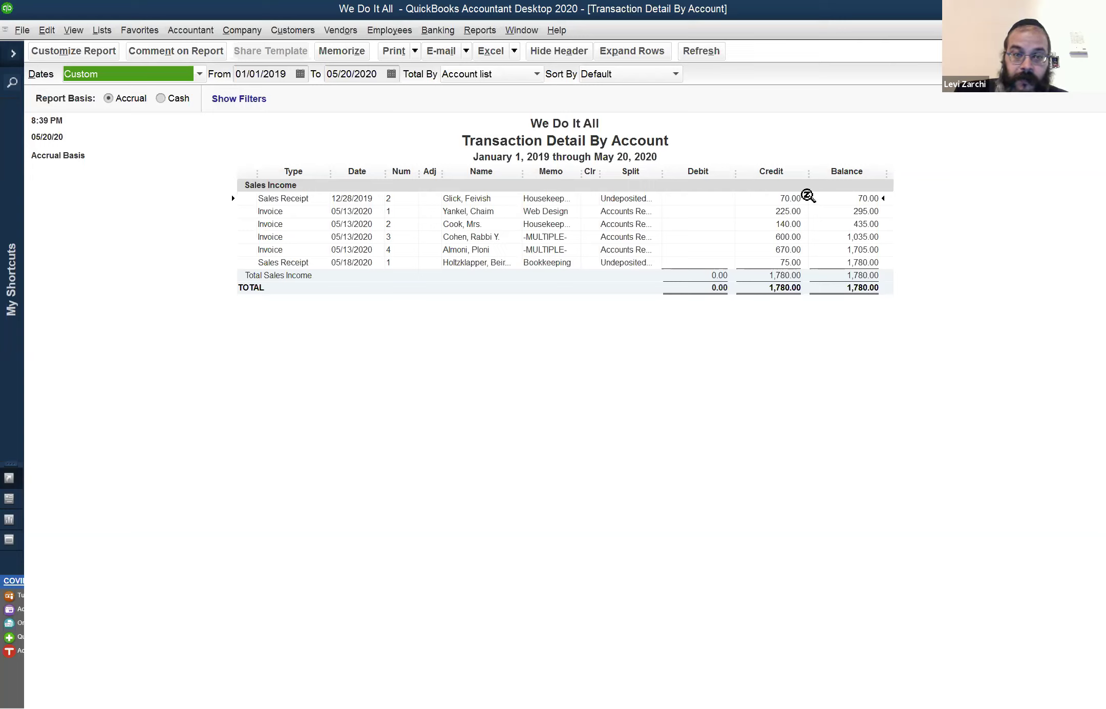
{"action": "left_click", "coordinate": [371, 199]}
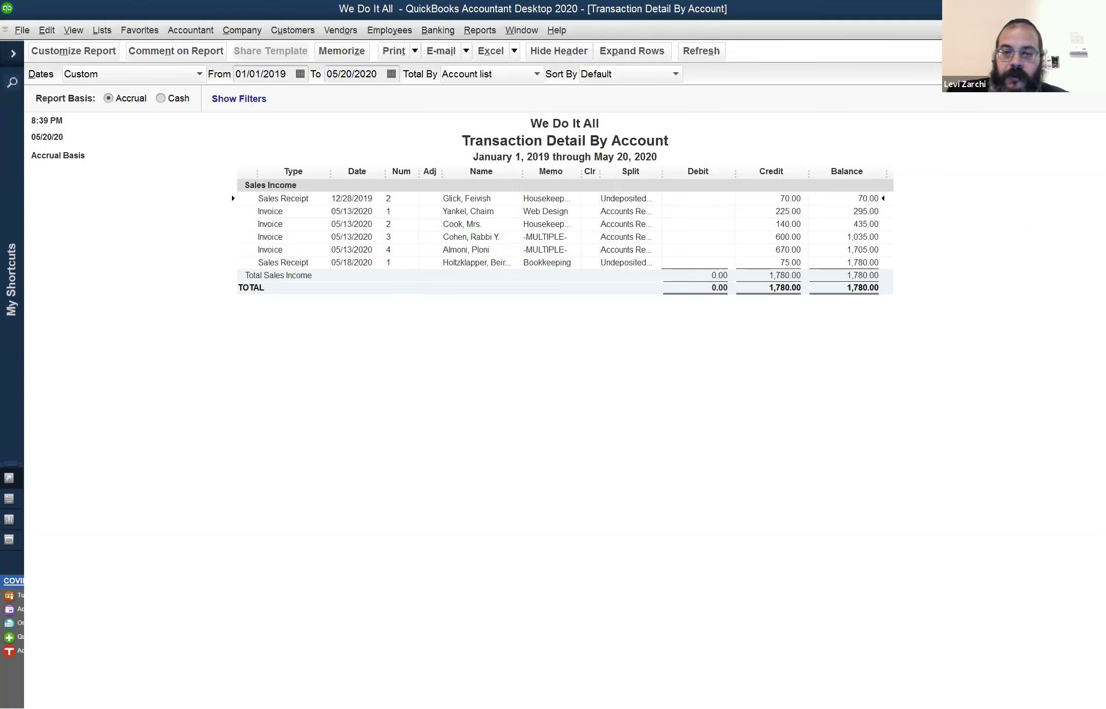
{"action": "key", "text": "Escape"}
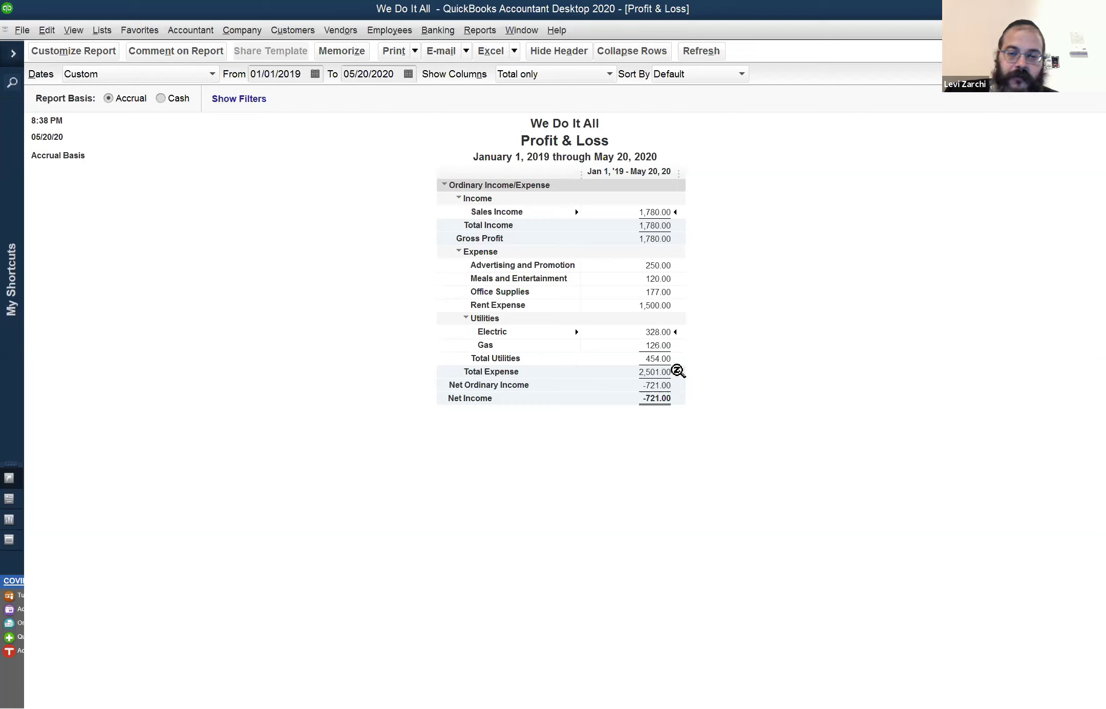
{"action": "left_click", "coordinate": [670, 348]}
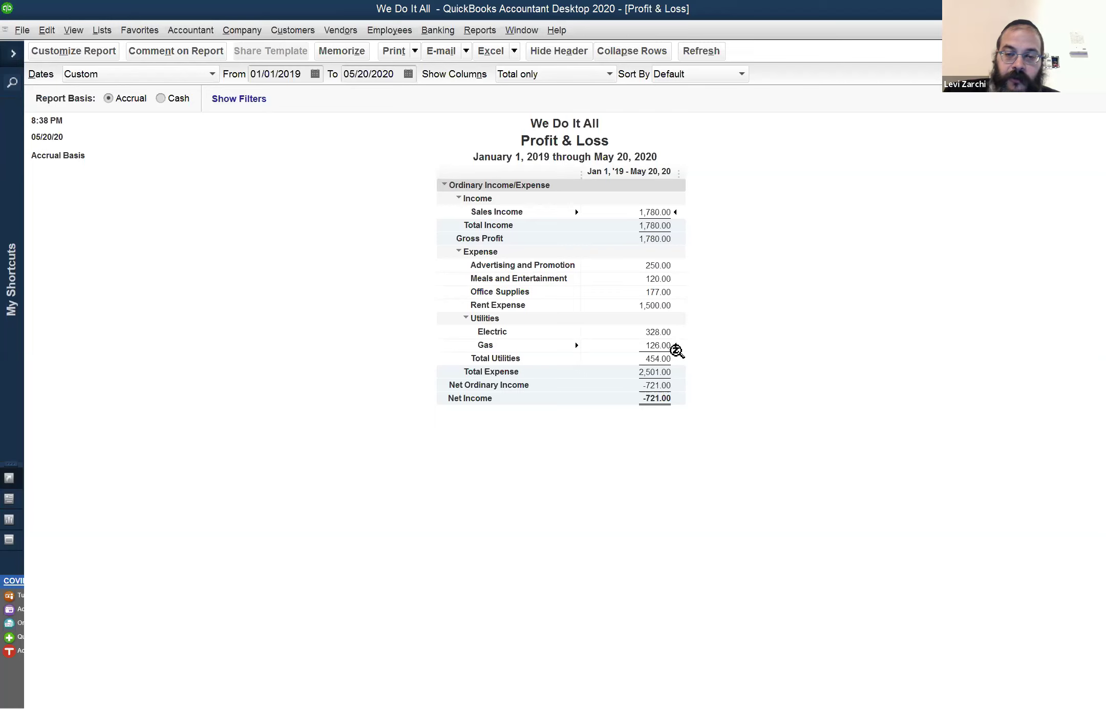
{"action": "left_click", "coordinate": [679, 363]}
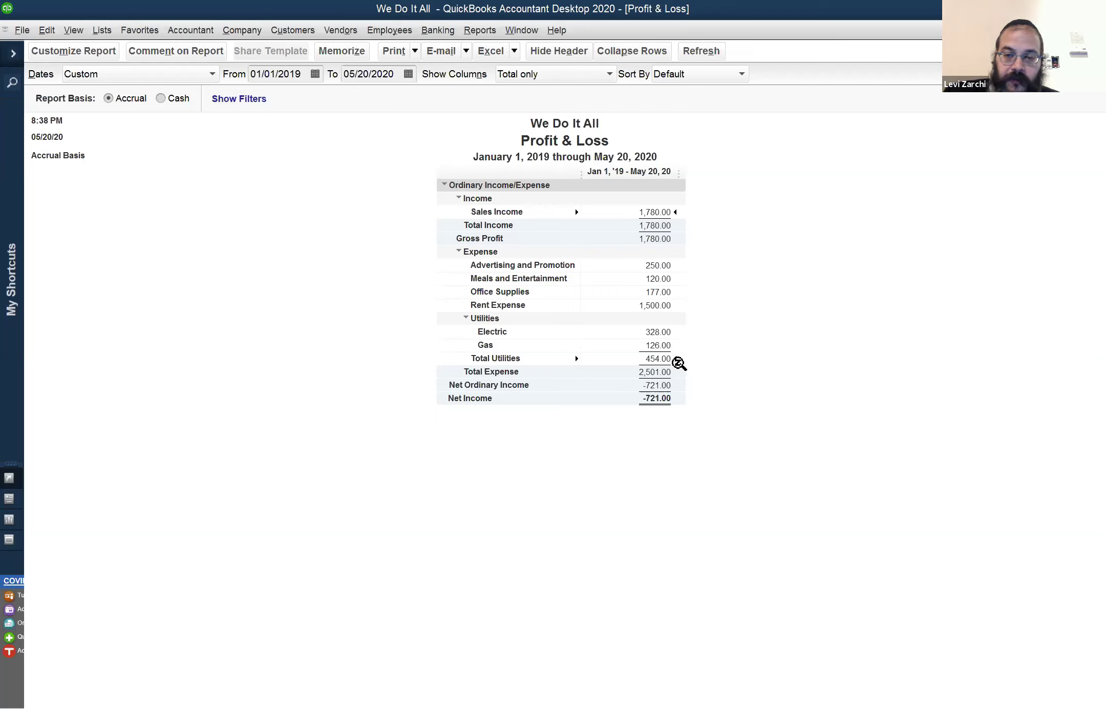
{"action": "left_click", "coordinate": [667, 373]}
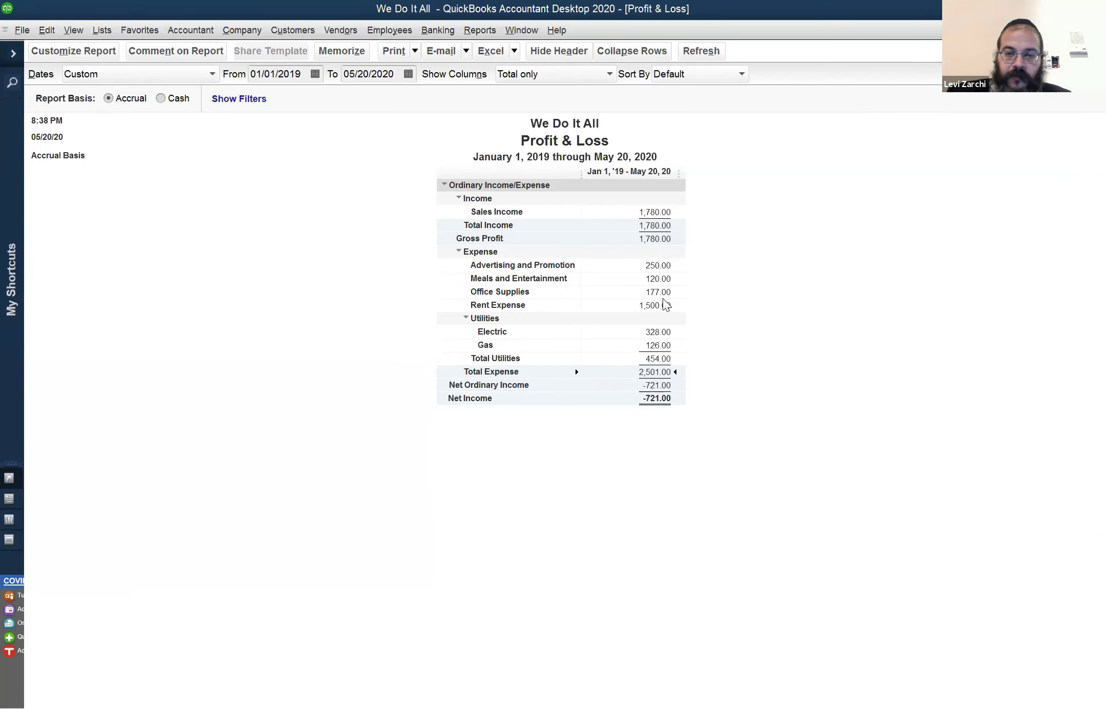
{"action": "left_click", "coordinate": [665, 239]}
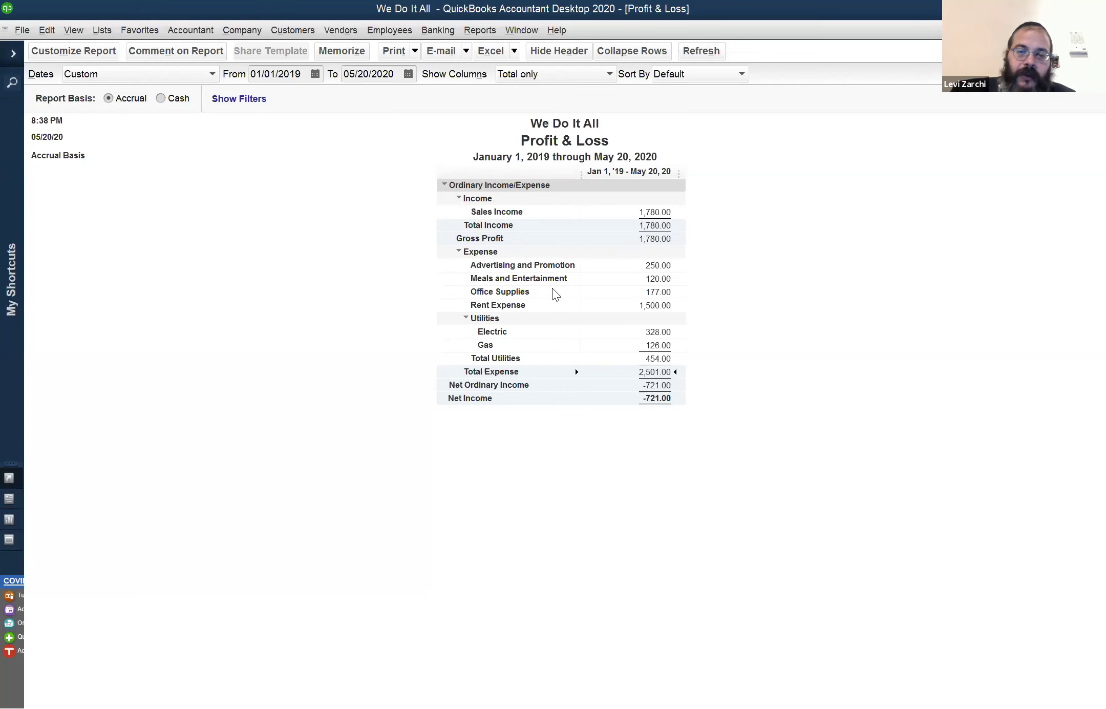
{"action": "double_click", "coordinate": [661, 279]}
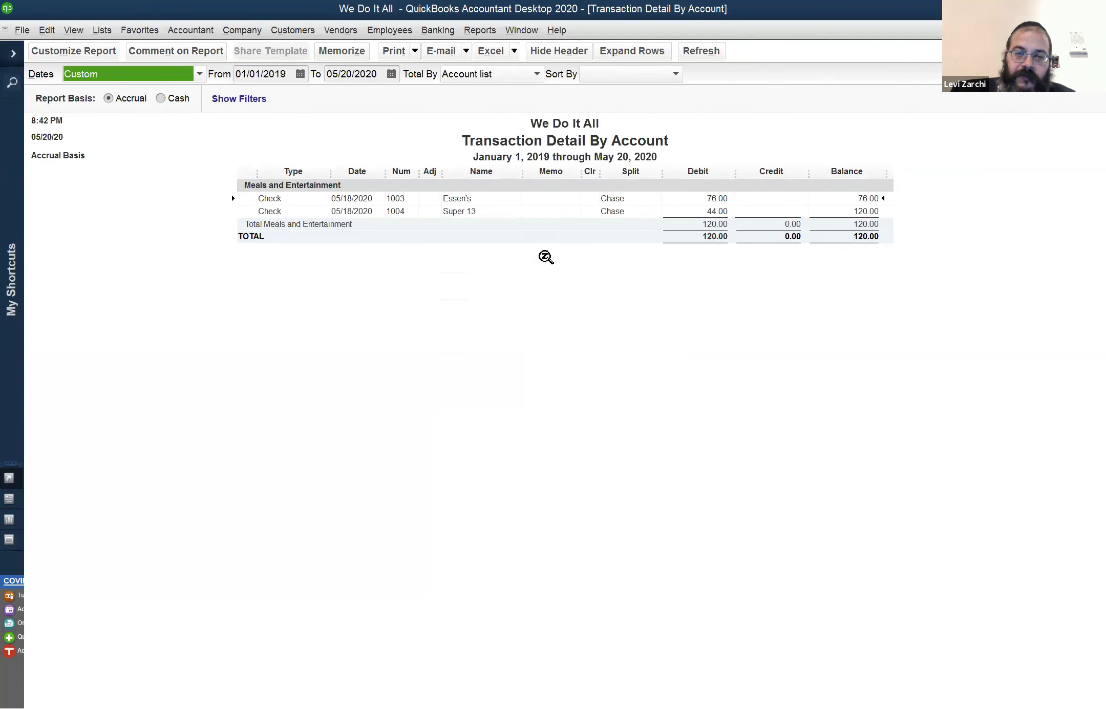
{"action": "double_click", "coordinate": [710, 199]}
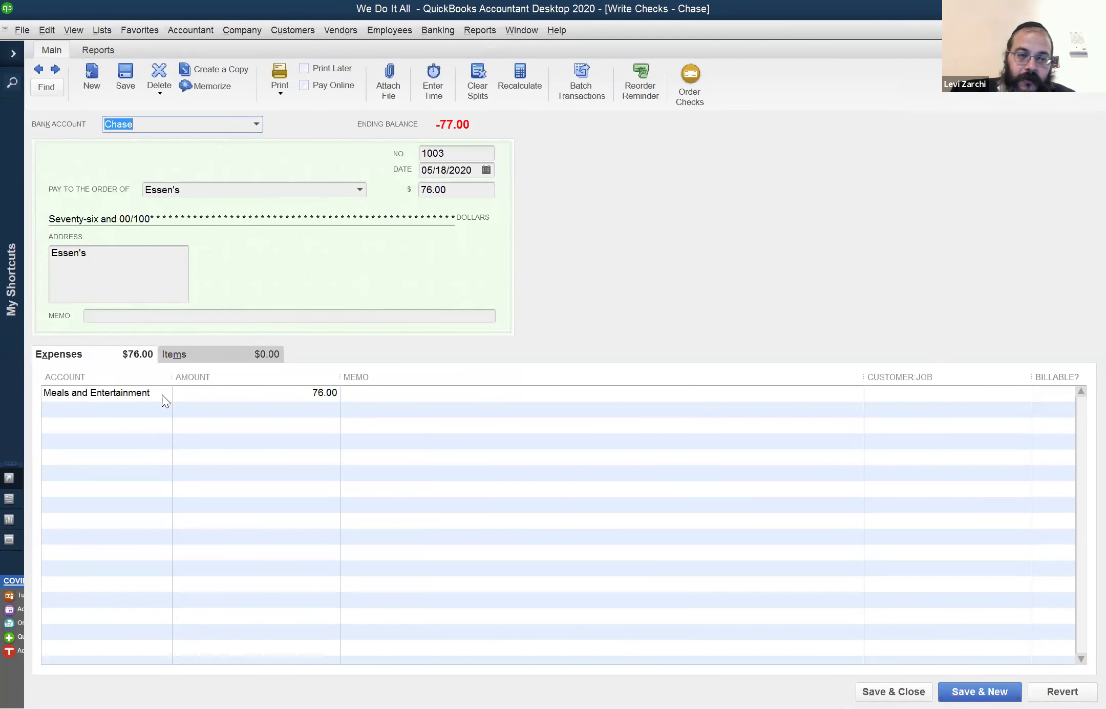
{"action": "left_click", "coordinate": [162, 395]}
{"action": "left_click", "coordinate": [165, 393]}
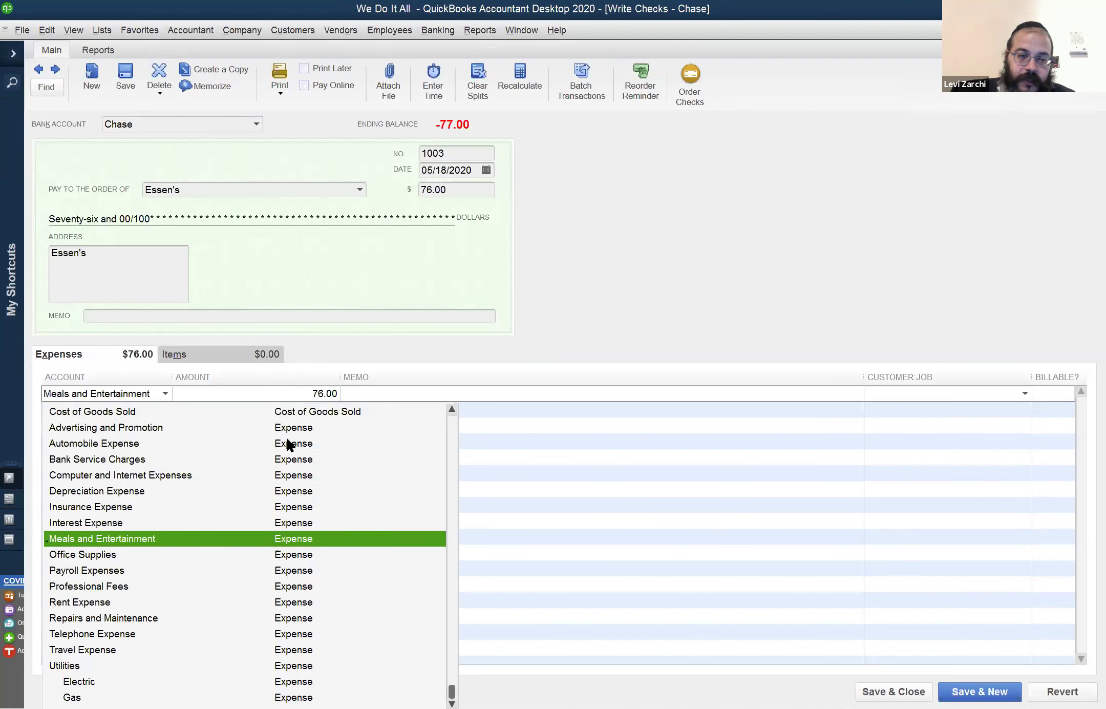
{"action": "scroll", "coordinate": [322, 446], "scroll_direction": "up", "scroll_amount": 4}
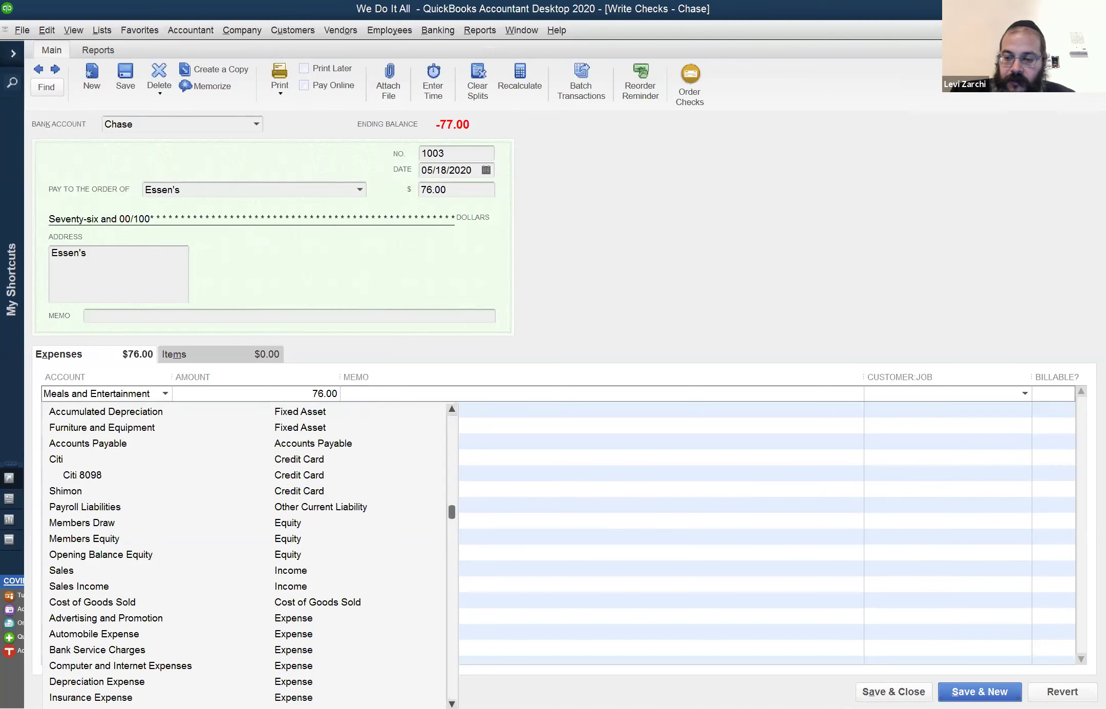
{"action": "left_click", "coordinate": [1063, 691]}
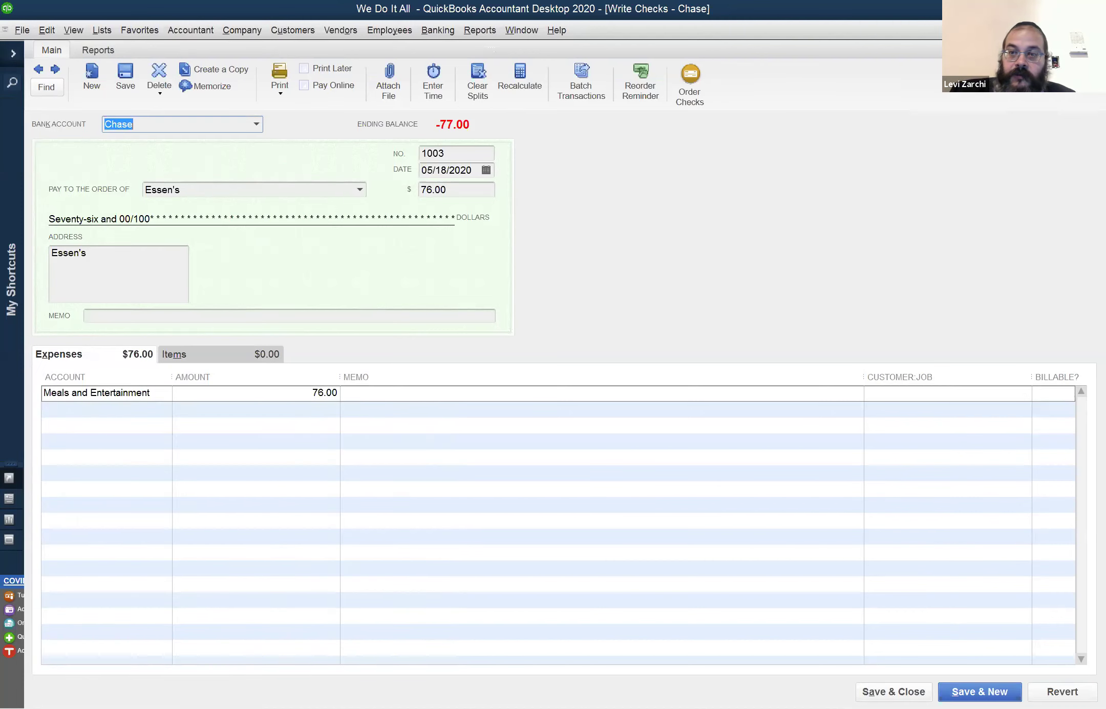
{"action": "key", "text": "Escape"}
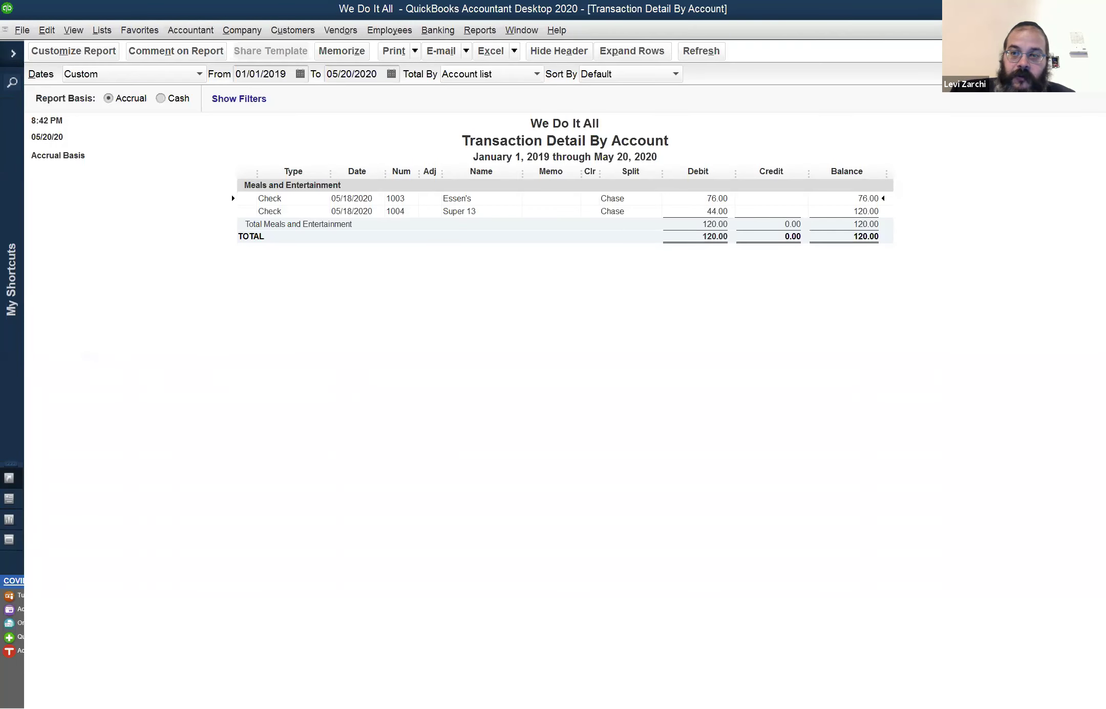
{"action": "key", "text": "Escape"}
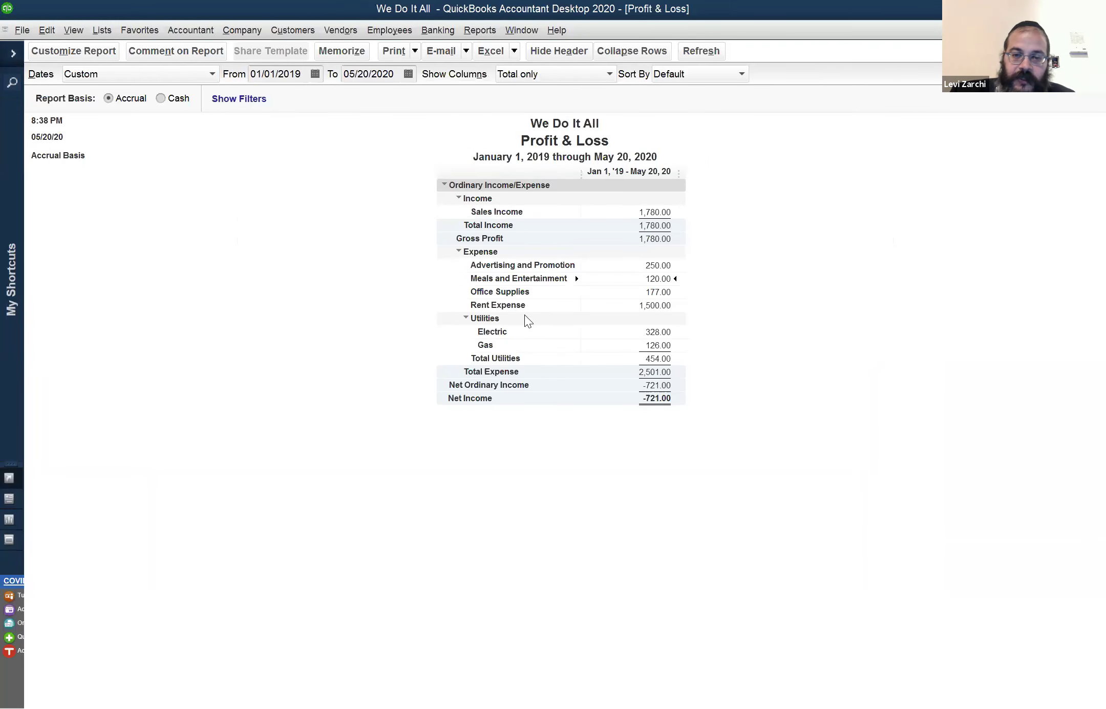
Select the Net Income row, then reach 9 Balance Sheet in the Window menu's open-window list
{"action": "left_click", "coordinate": [647, 403]}
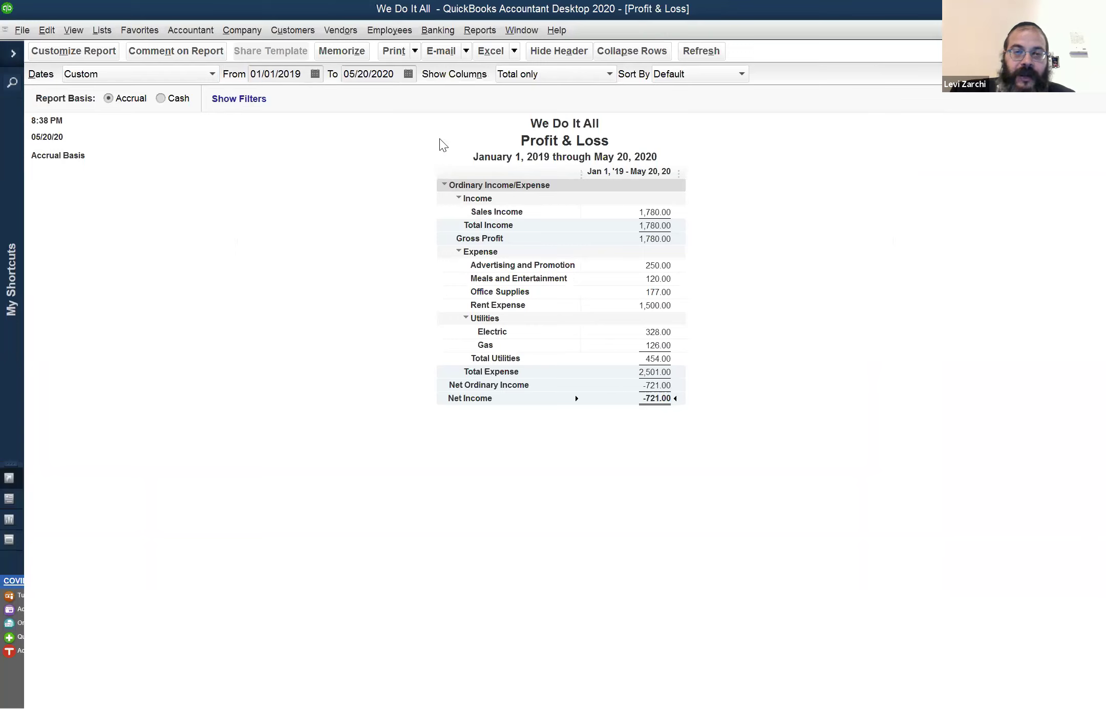
{"action": "left_click", "coordinate": [515, 32]}
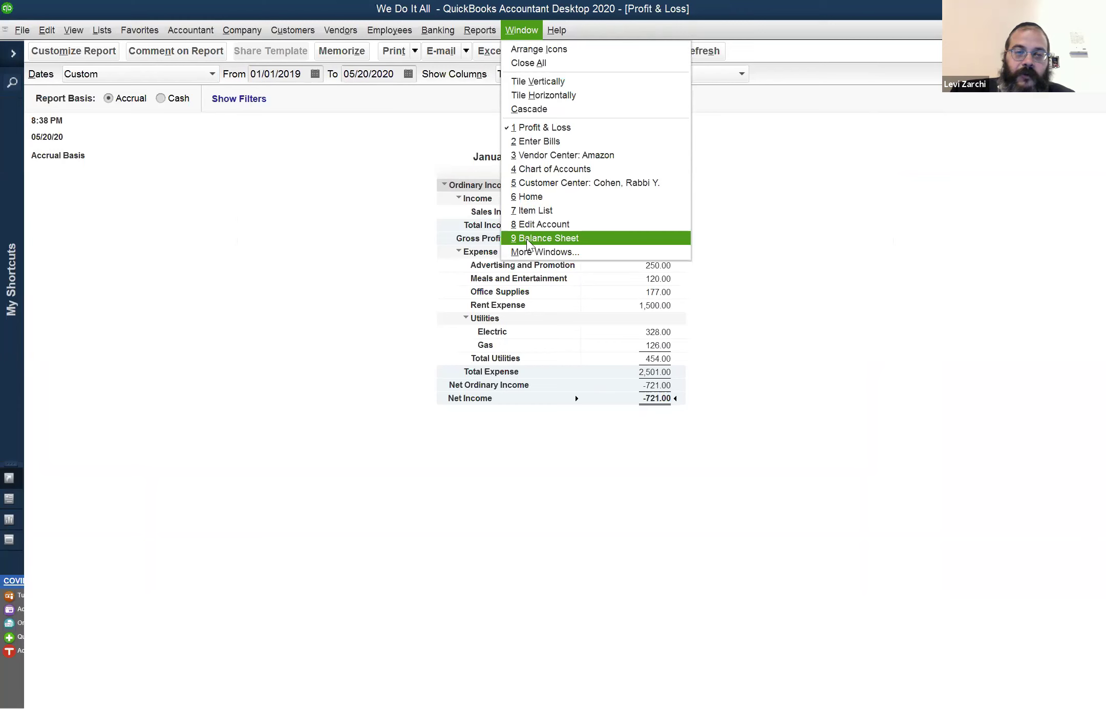
{"action": "left_click", "coordinate": [44, 30]}
{"action": "mouse_move", "coordinate": [22, 30]}
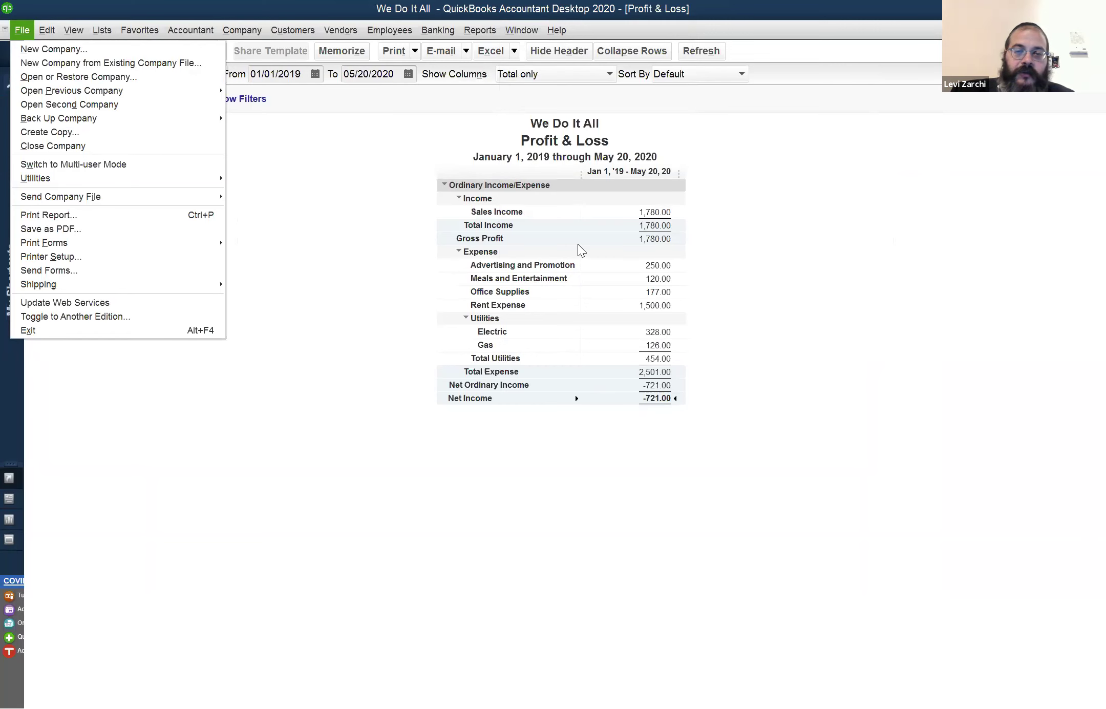
{"action": "mouse_move", "coordinate": [521, 32]}
{"action": "key", "text": "Escape"}
{"action": "key", "text": "Down"}
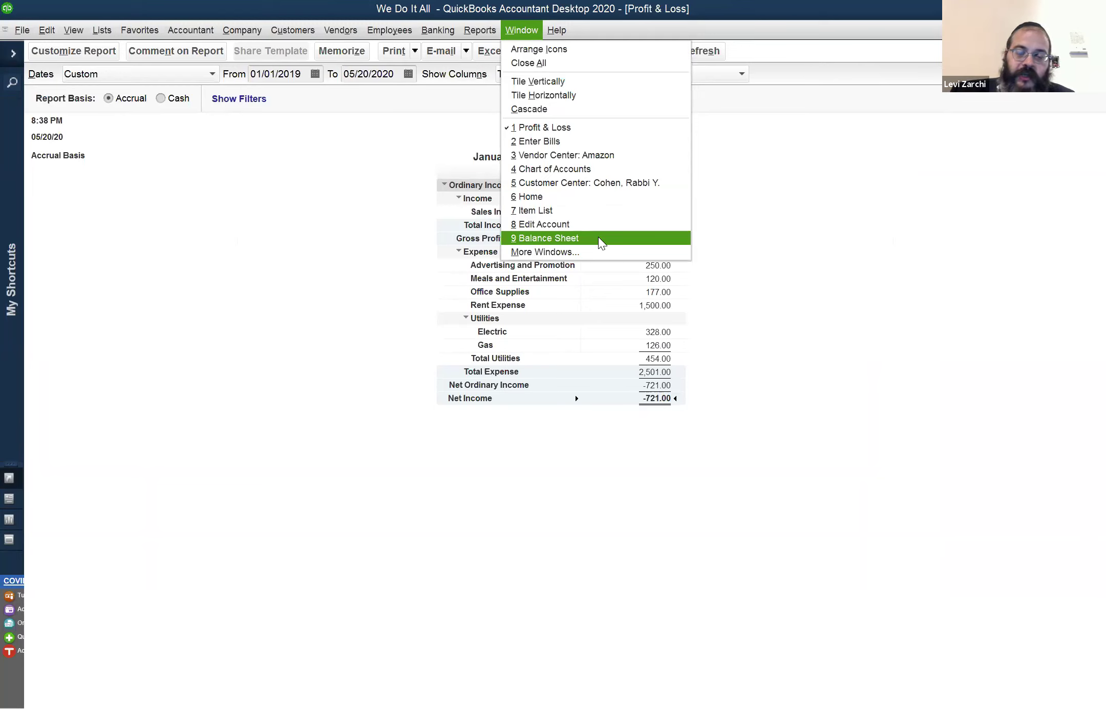
Switch to the Balance Sheet and set its As of date to 05/20/2020, totalling 2,562.00
{"action": "left_click", "coordinate": [628, 239]}
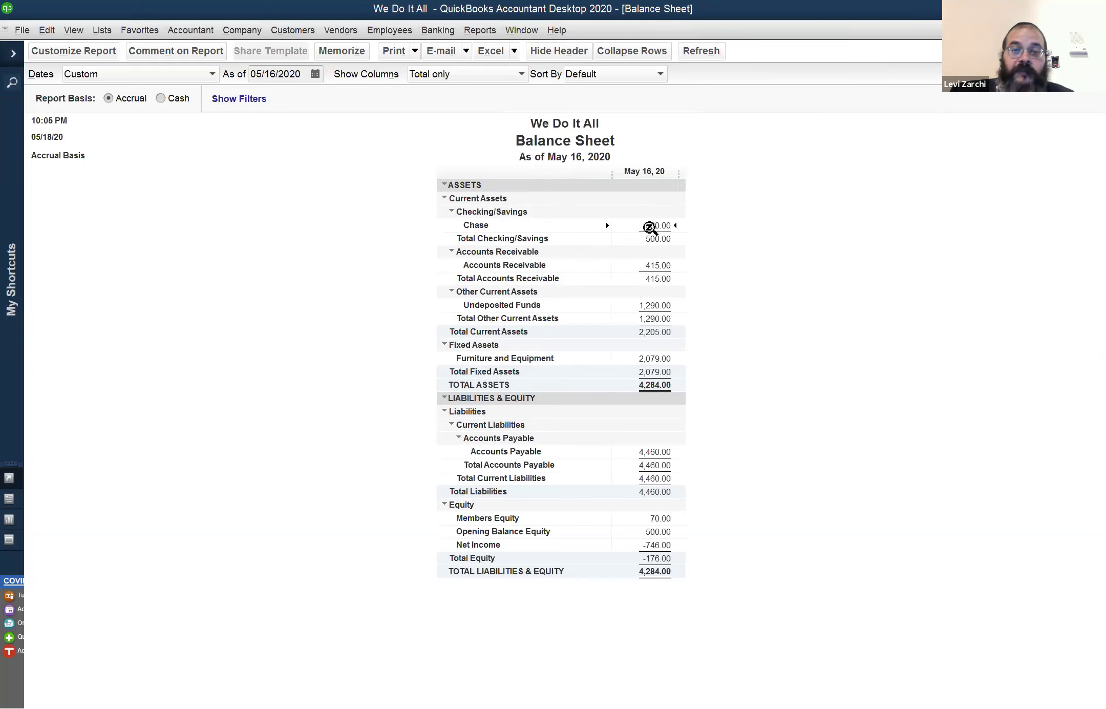
{"action": "left_click", "coordinate": [293, 75]}
{"action": "key", "text": "plus"}
{"action": "key", "text": "plus"}
{"action": "key", "text": "plus"}
{"action": "key", "text": "plus"}
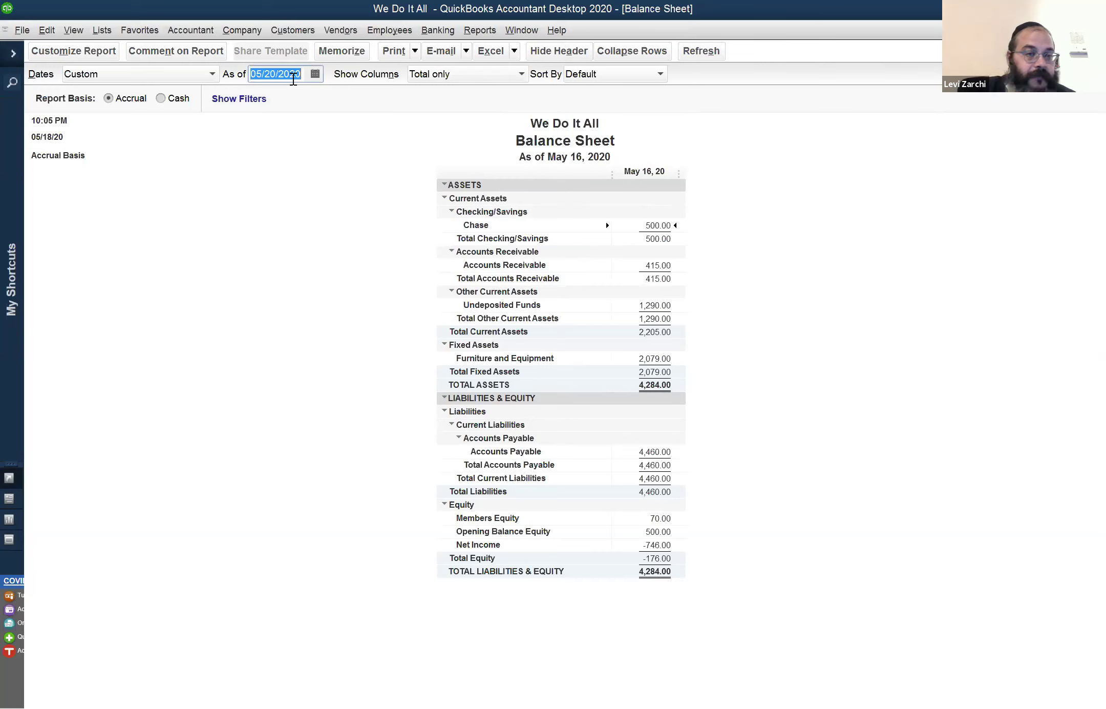
{"action": "key", "text": "Tab"}
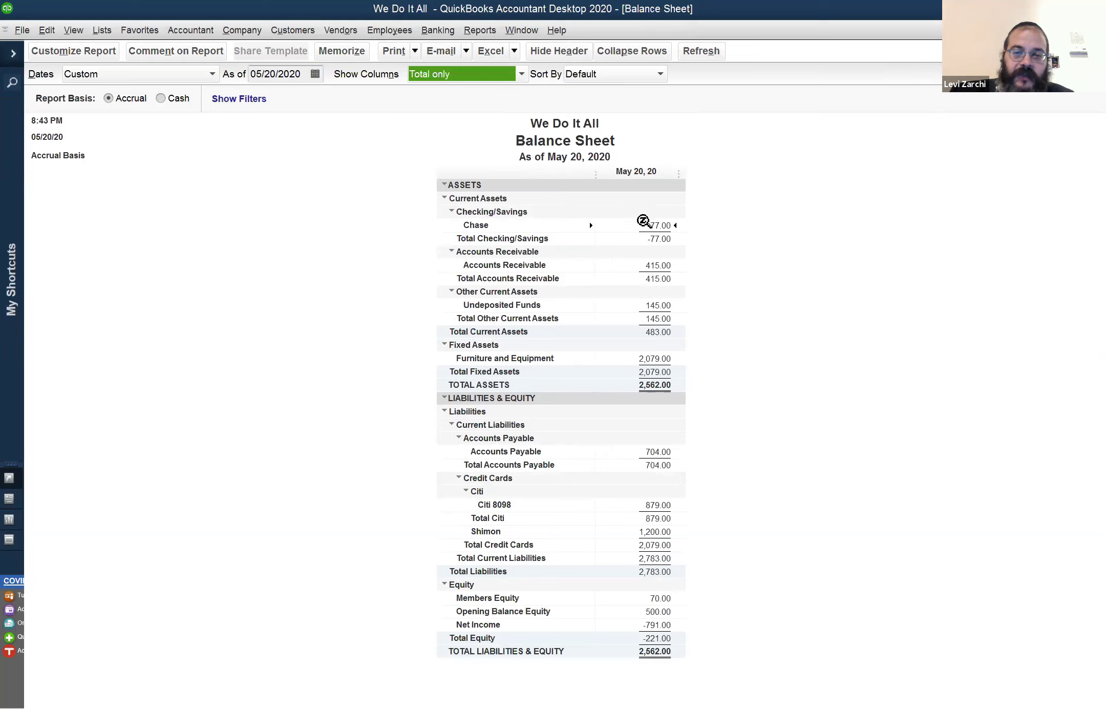
{"action": "left_click", "coordinate": [638, 222]}
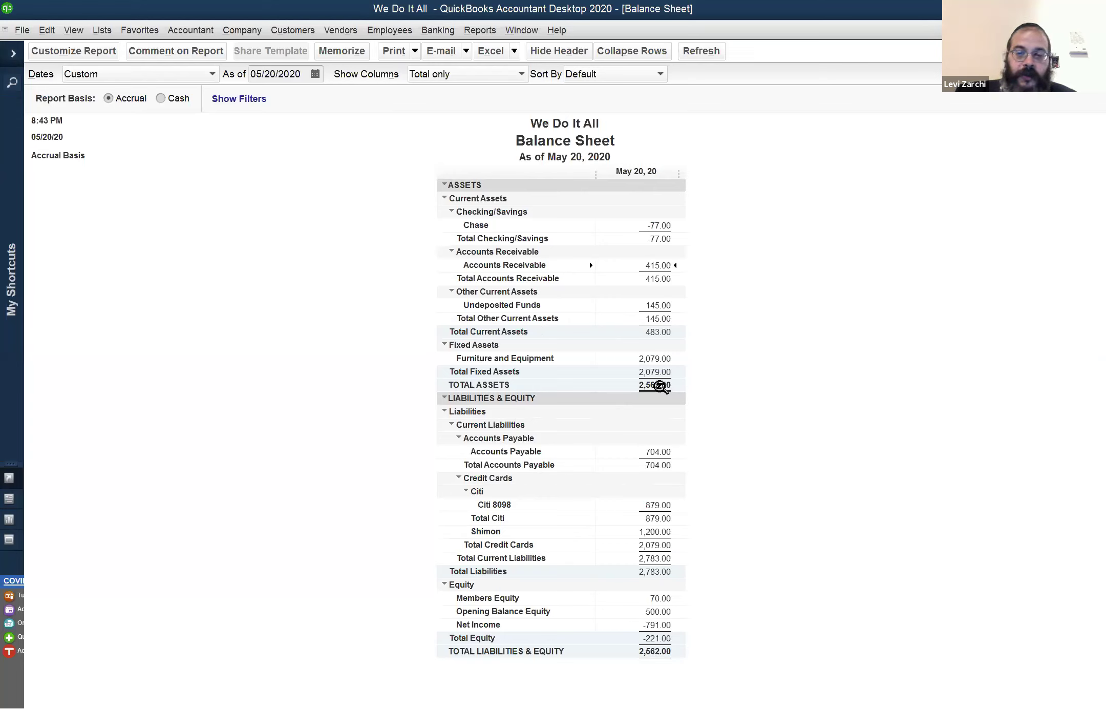
Drill into the 415.00 Accounts Receivable balance and set the report to start 05/01/2020
{"action": "double_click", "coordinate": [662, 266]}
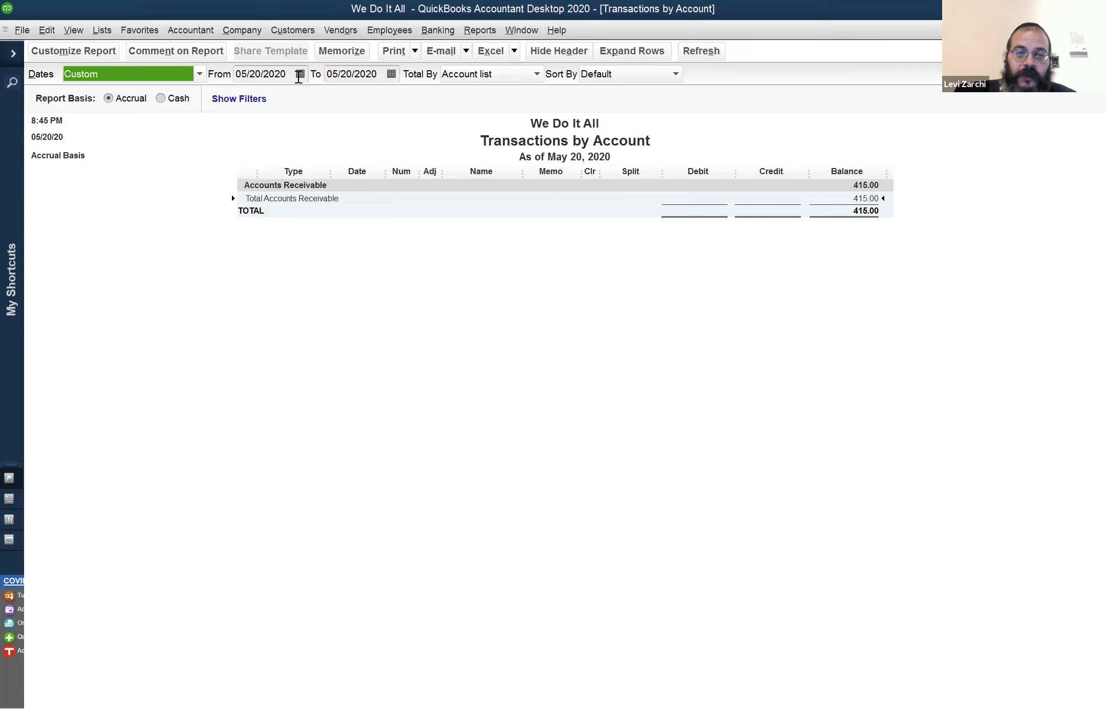
{"action": "left_click", "coordinate": [267, 75]}
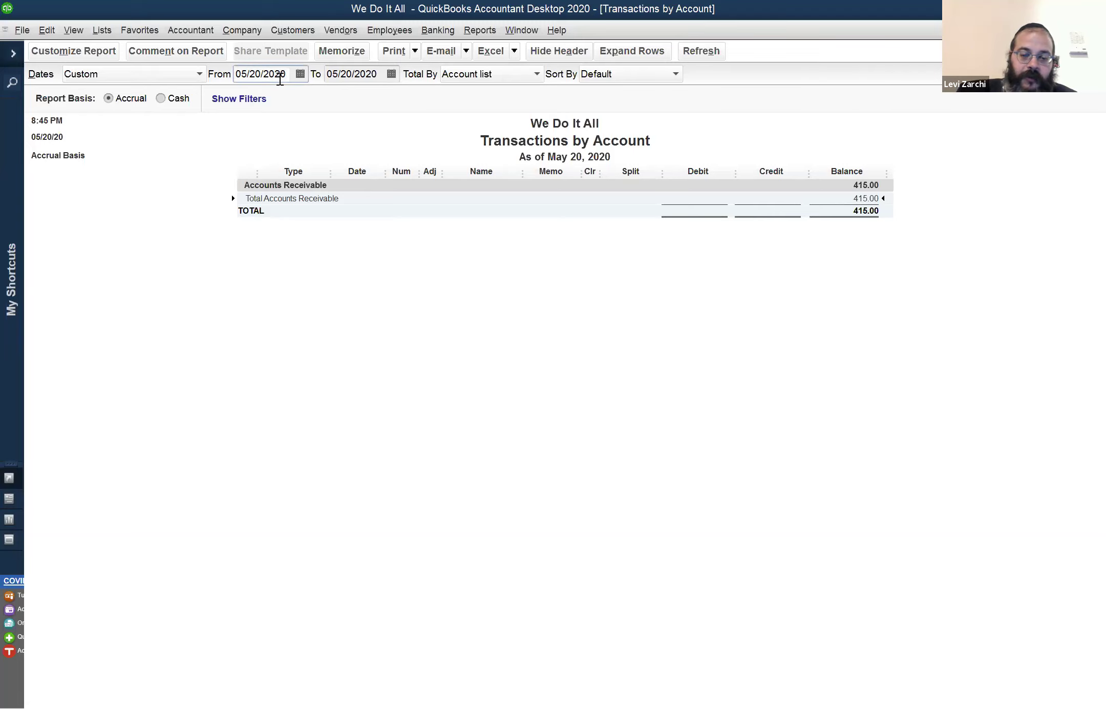
{"action": "double_click", "coordinate": [269, 68]}
{"action": "type", "text": "01/01/2020"}
{"action": "key", "text": "Tab"}
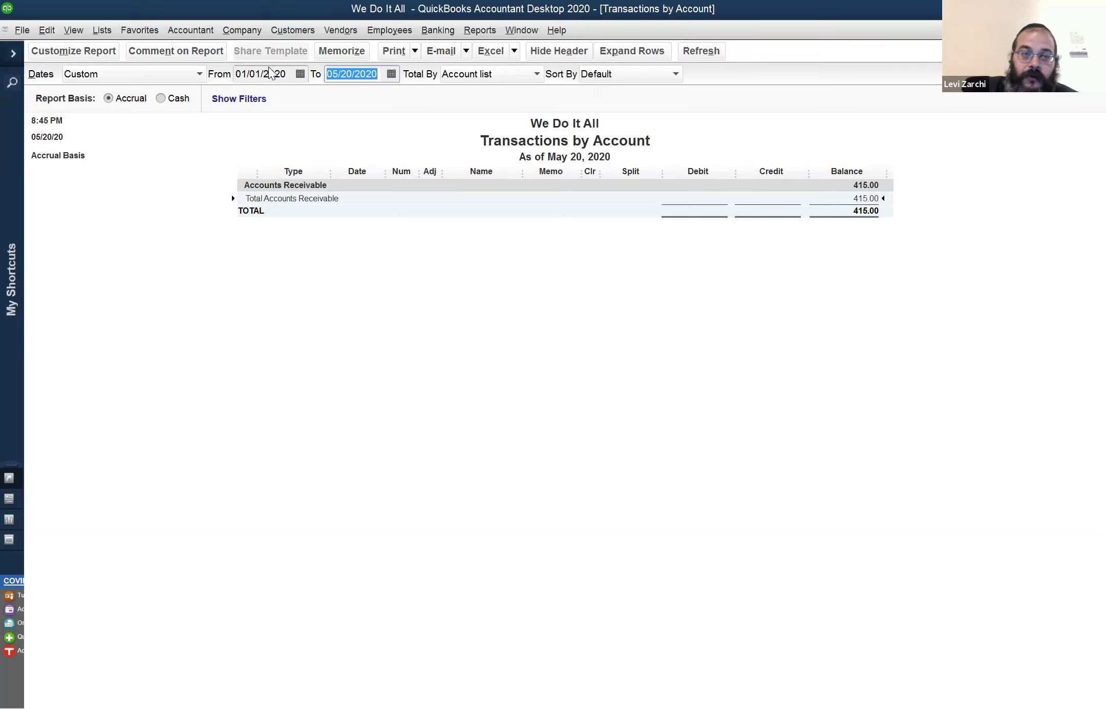
{"action": "left_click", "coordinate": [264, 74]}
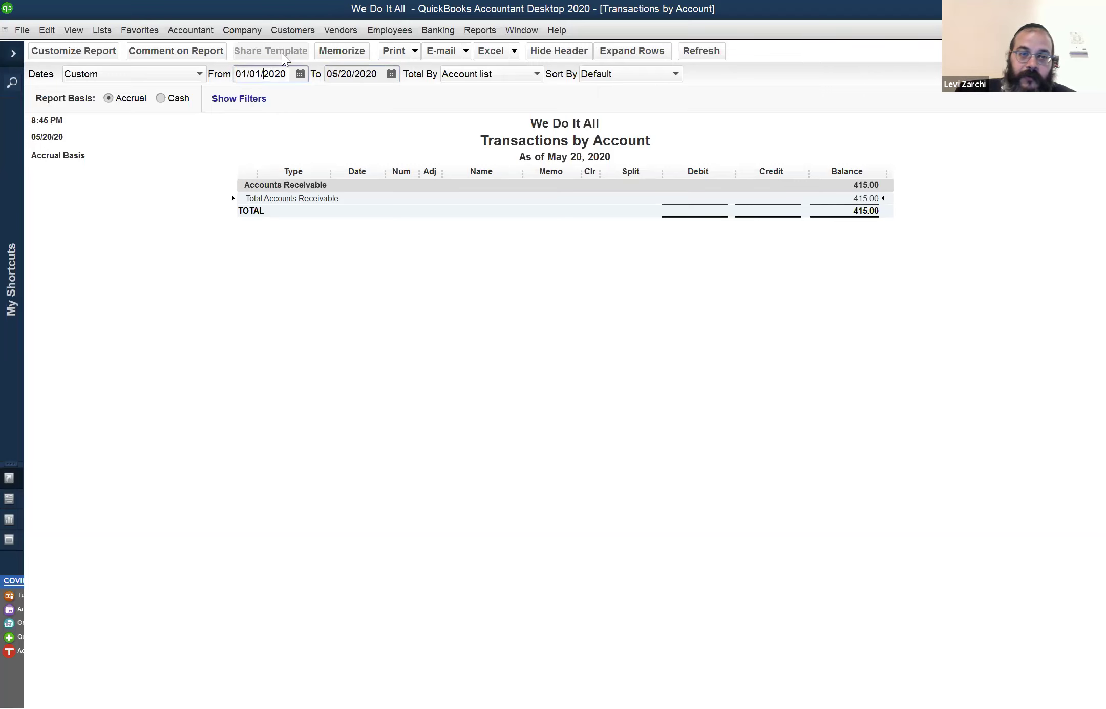
{"action": "key", "text": "t"}
{"action": "key", "text": "m"}
{"action": "key", "text": "Tab"}
{"action": "key", "text": "Tab"}
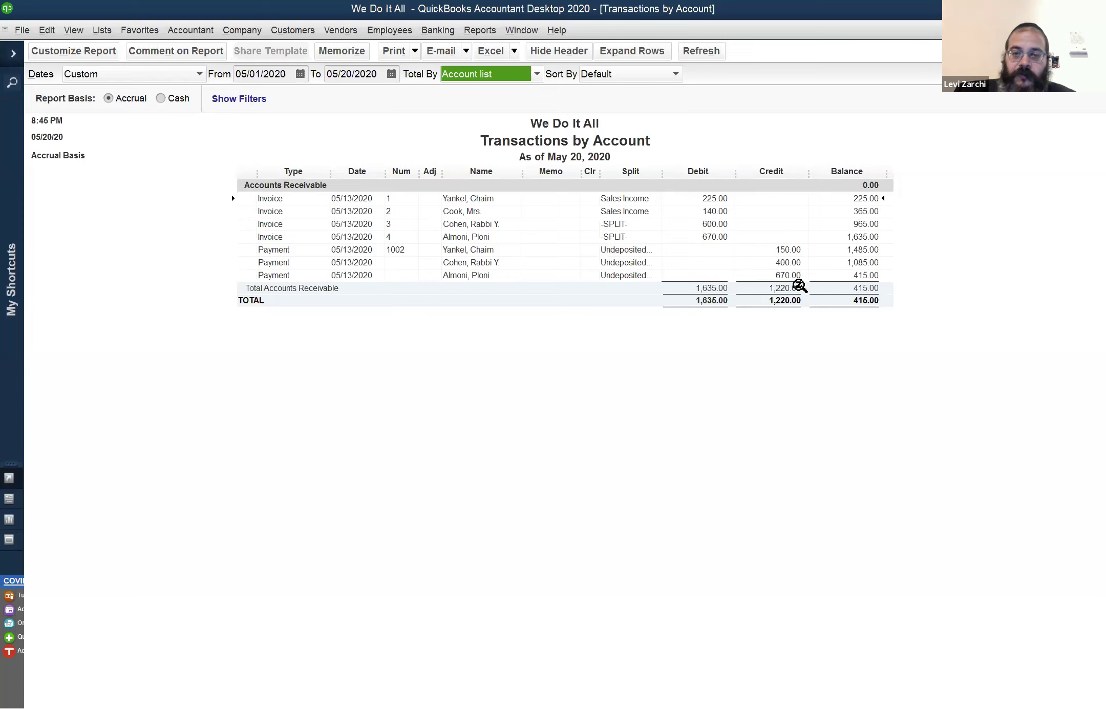
Mark the Cook and Cohen invoice rows and the Almoni, Cohen and Yankel payment rows
{"action": "left_click", "coordinate": [729, 195]}
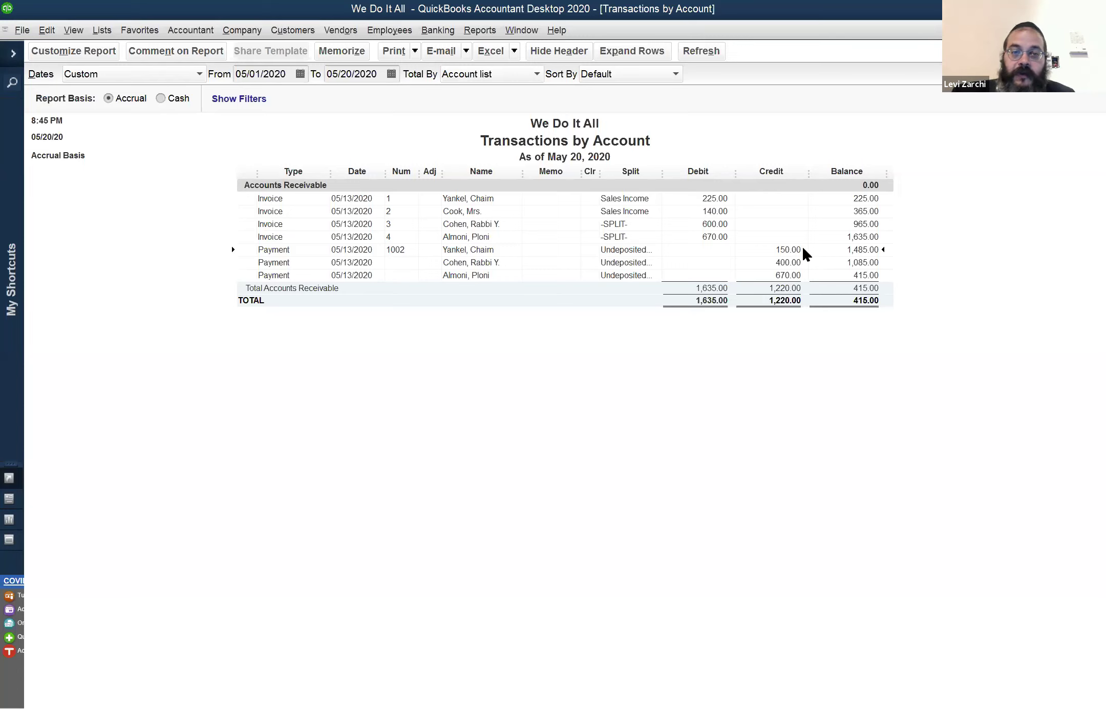
{"action": "left_click", "coordinate": [726, 214]}
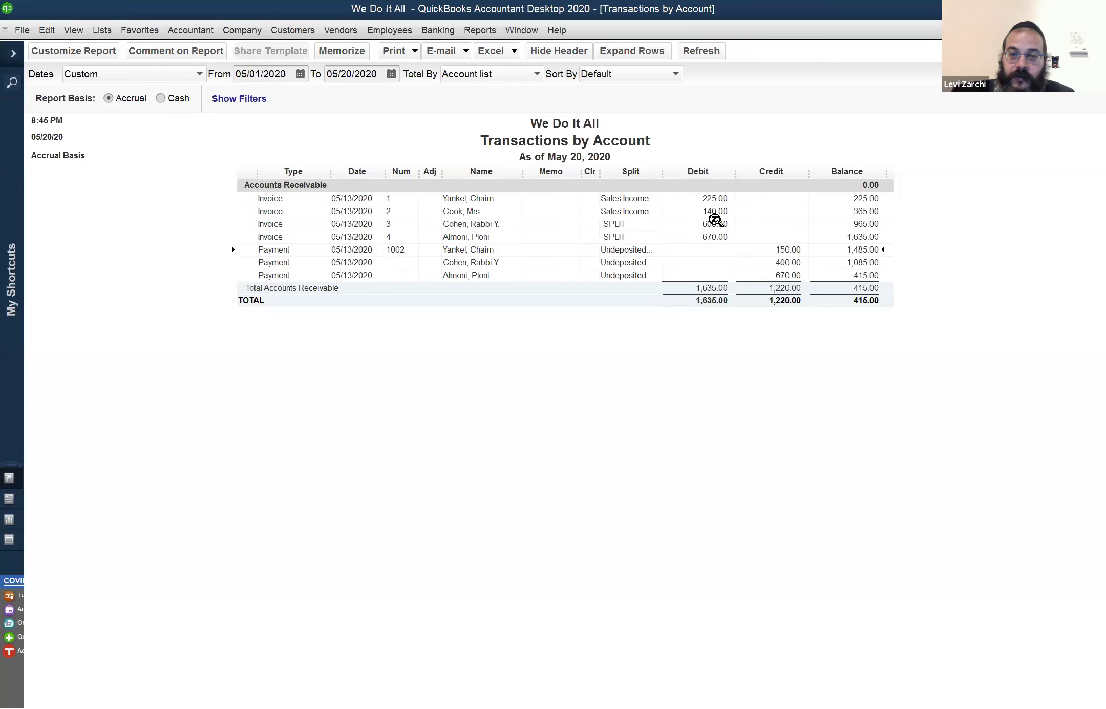
{"action": "left_click", "coordinate": [716, 225]}
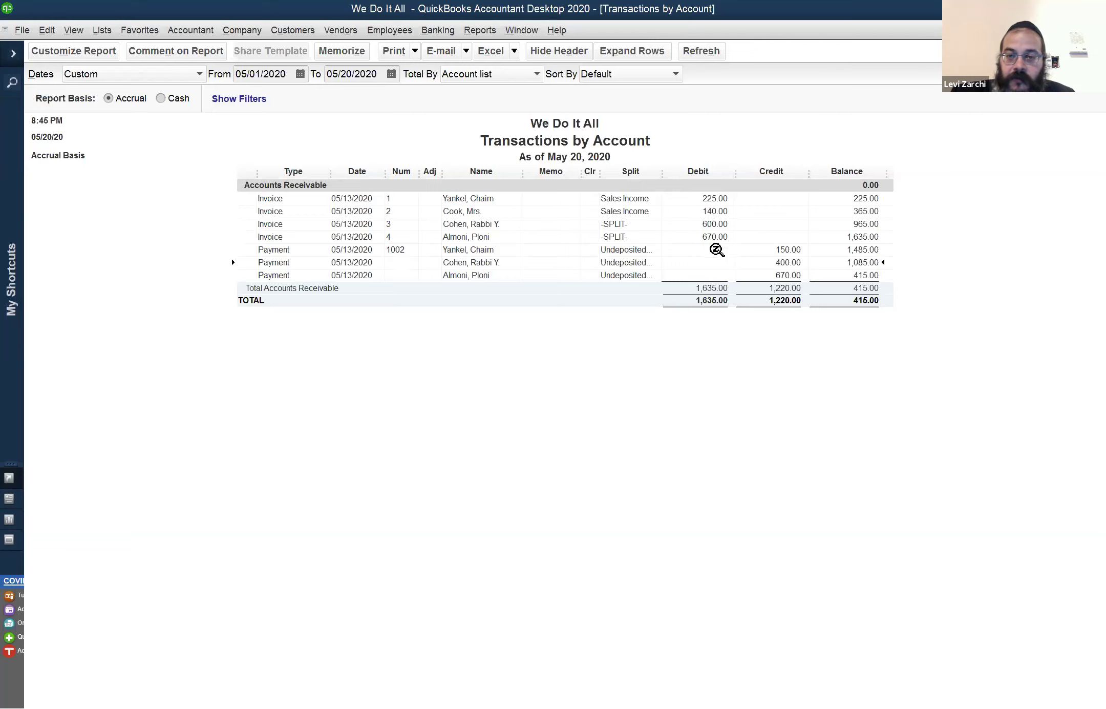
{"action": "left_click", "coordinate": [781, 275]}
{"action": "left_click", "coordinate": [801, 262]}
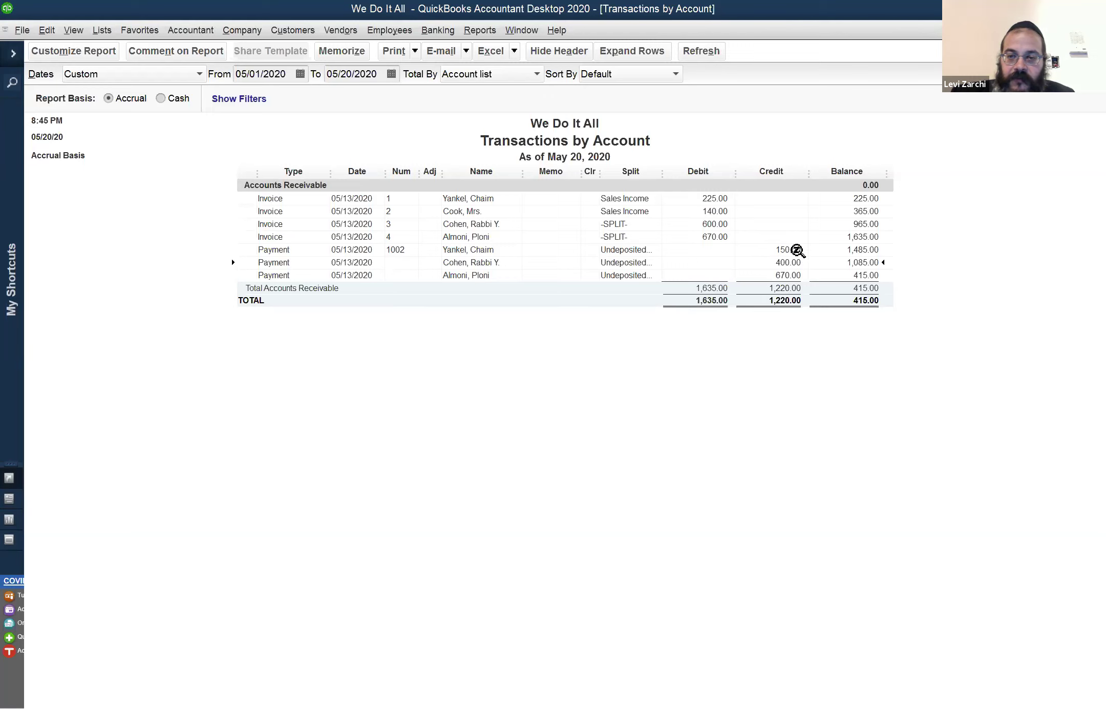
{"action": "left_click", "coordinate": [797, 250]}
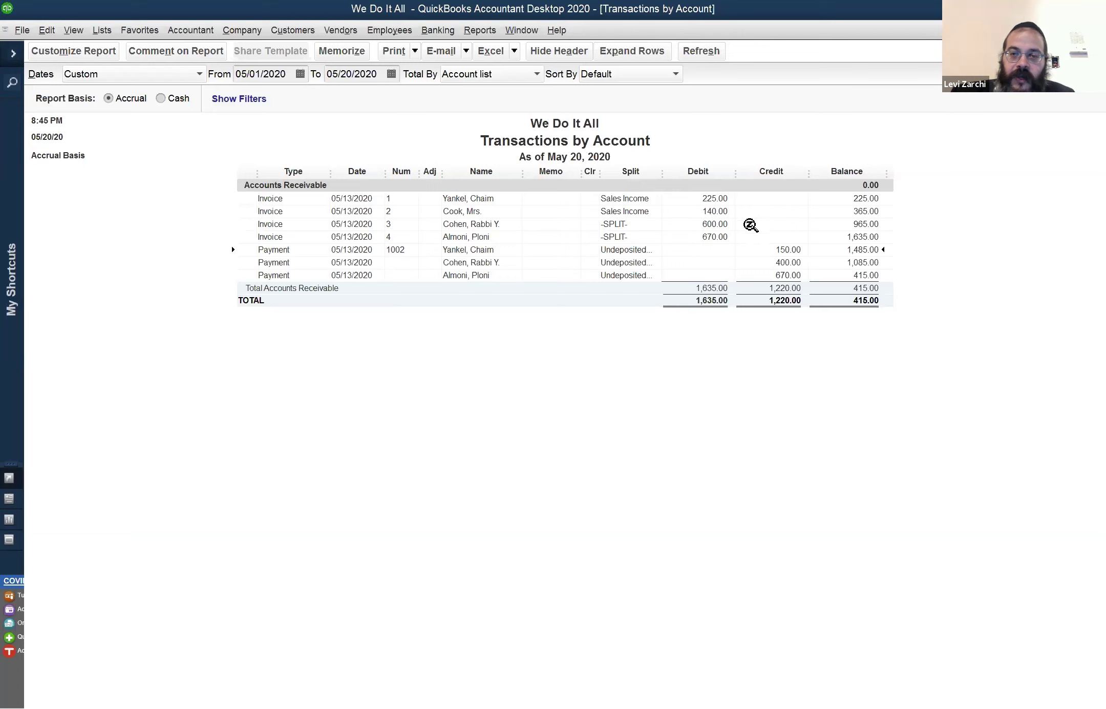
{"action": "left_click", "coordinate": [724, 212]}
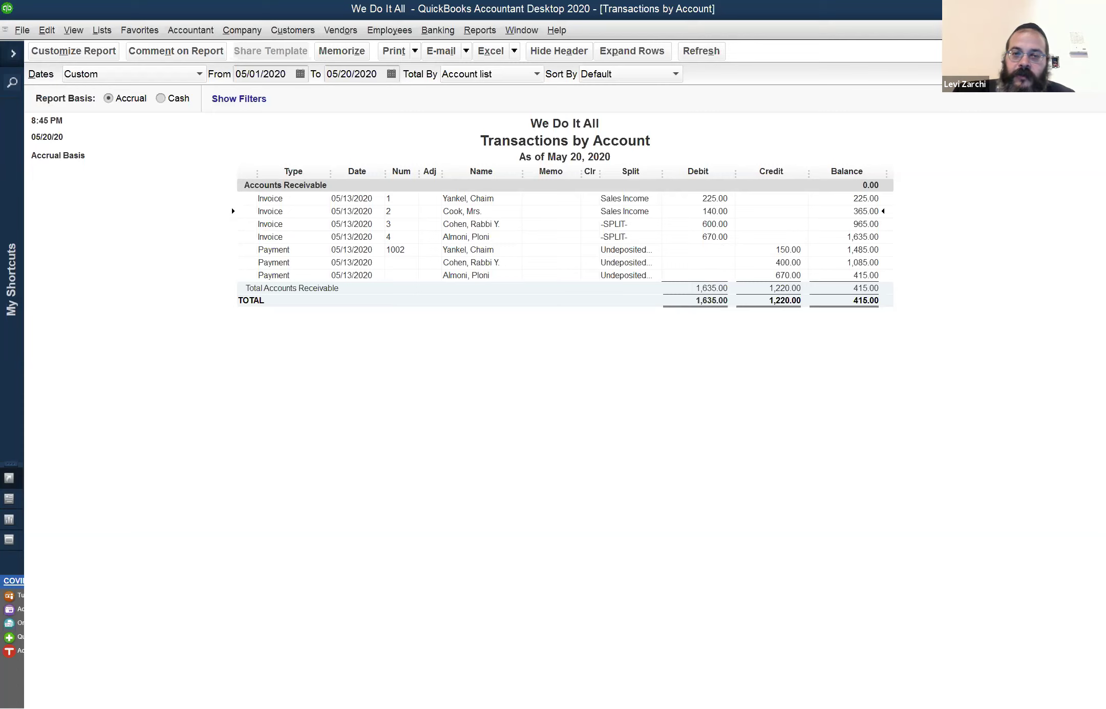
Close the Accounts Receivable transaction report, declining to memorize it
{"action": "key", "text": "Escape"}
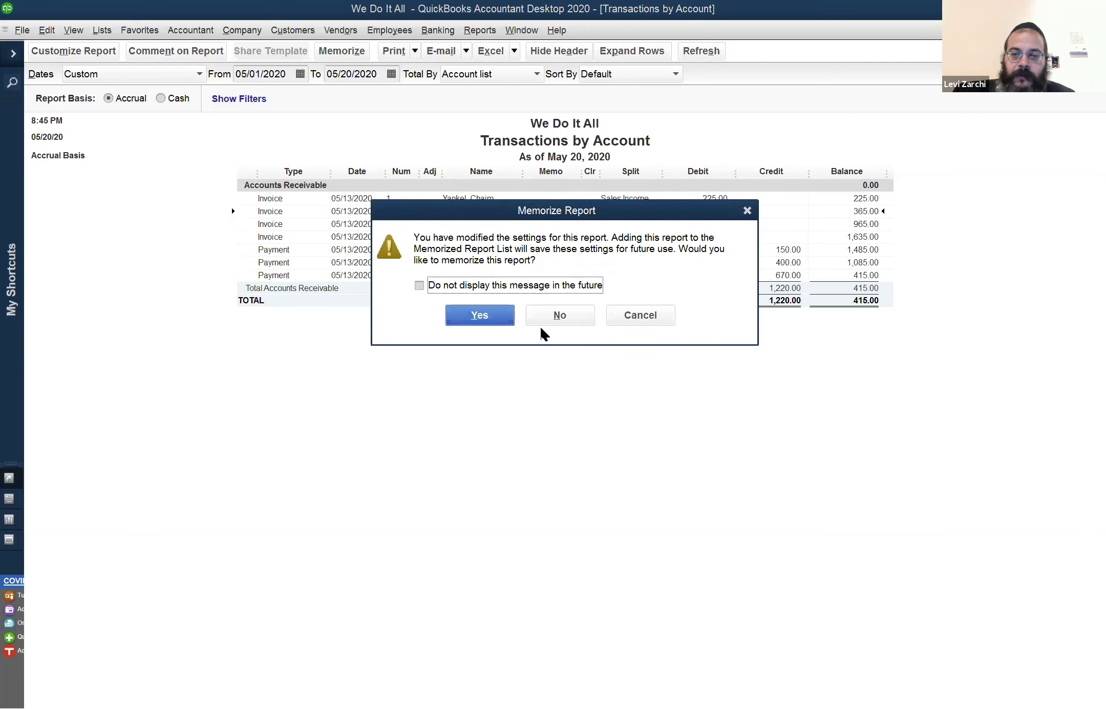
{"action": "left_click", "coordinate": [586, 308]}
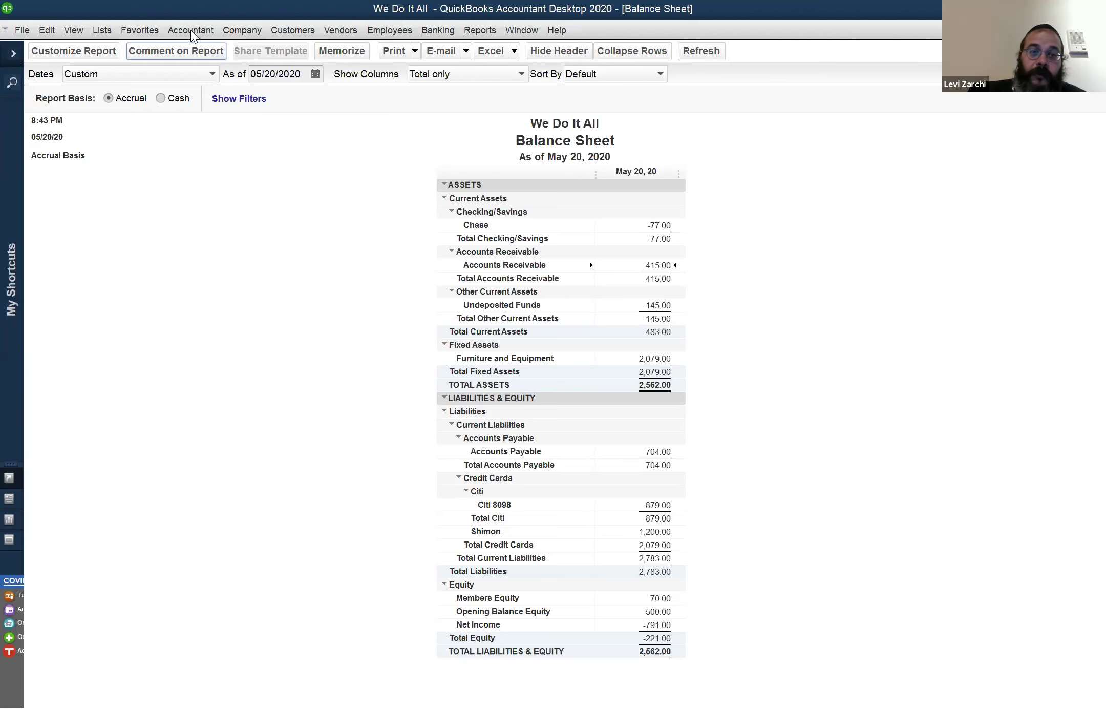
{"action": "left_click", "coordinate": [237, 29]}
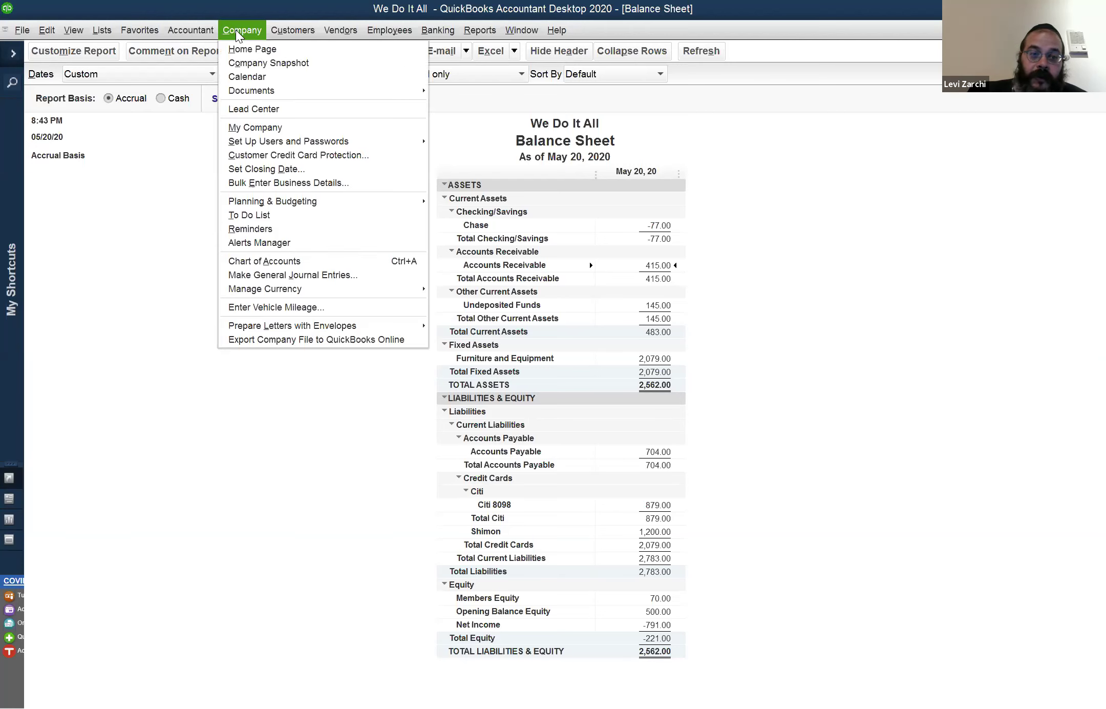
{"action": "left_click", "coordinate": [363, 276]}
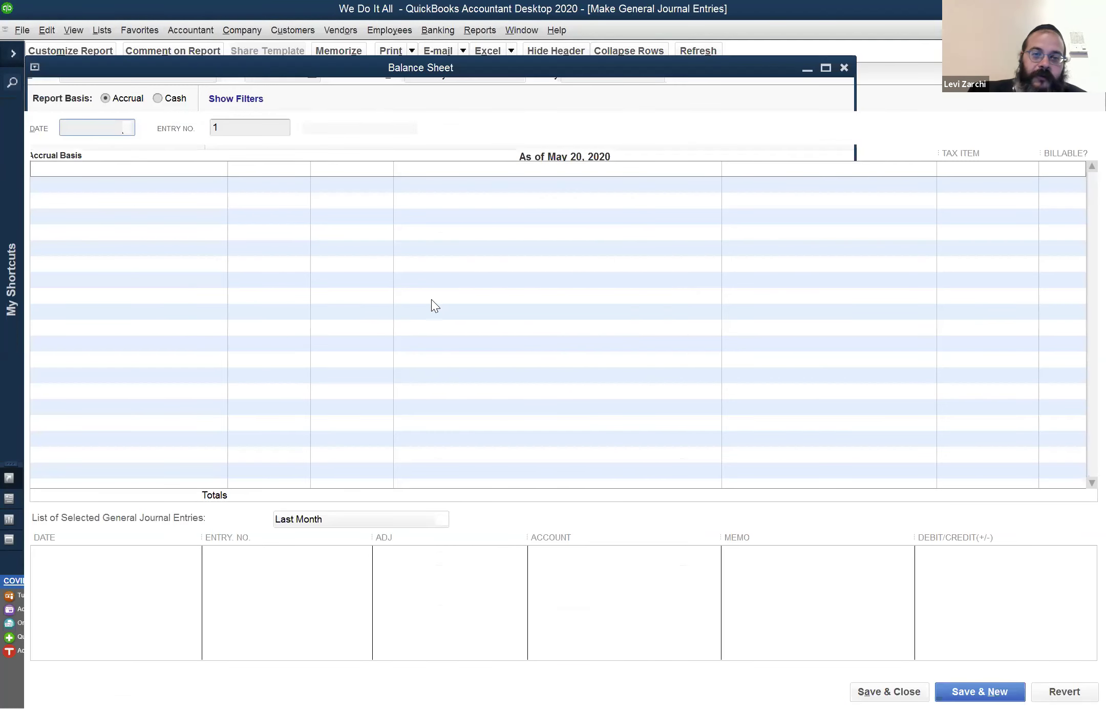
{"action": "left_click", "coordinate": [535, 323]}
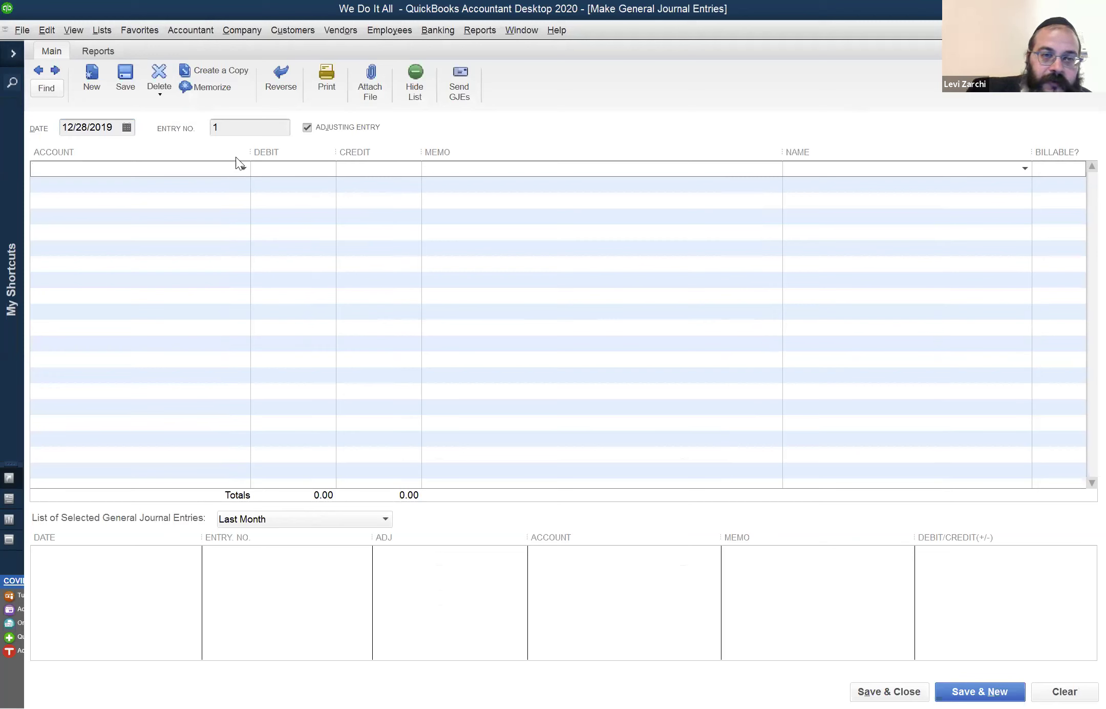
{"action": "left_click", "coordinate": [243, 170]}
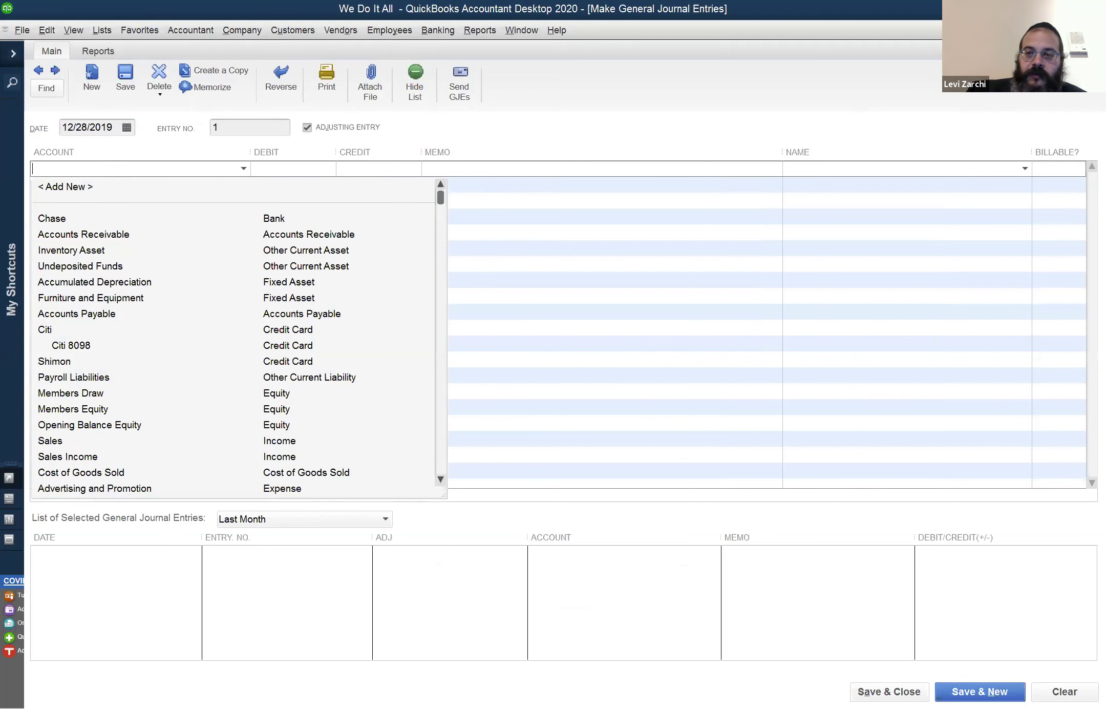
{"action": "key", "text": "ctrl+Tab"}
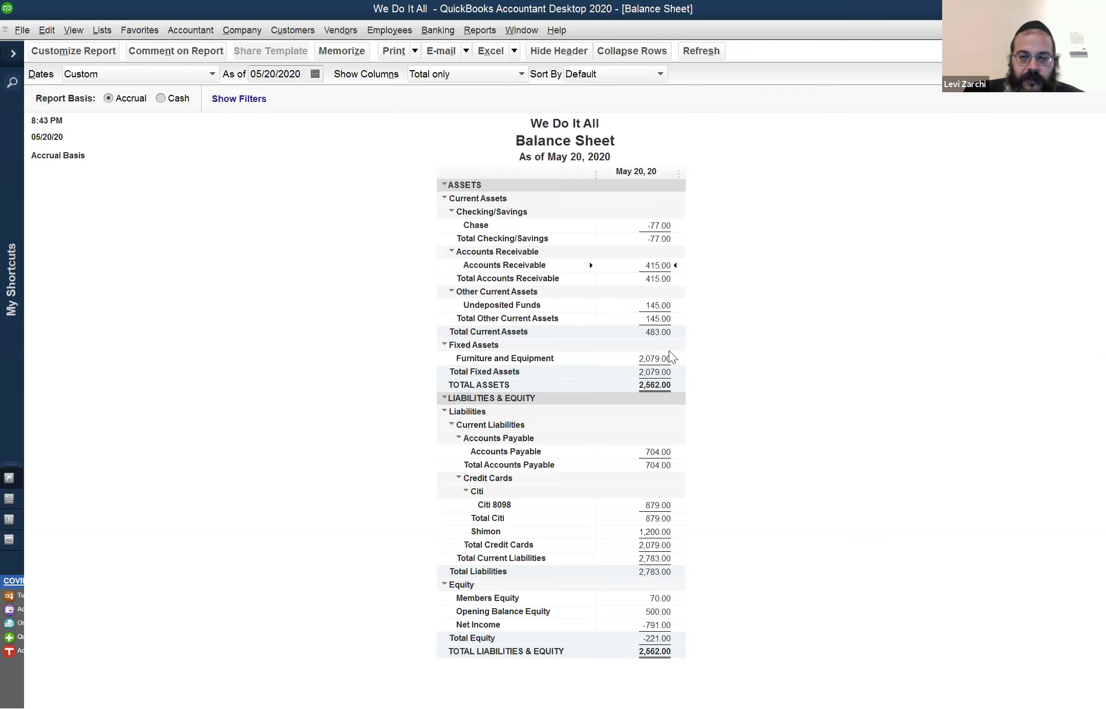
{"action": "left_click", "coordinate": [653, 359]}
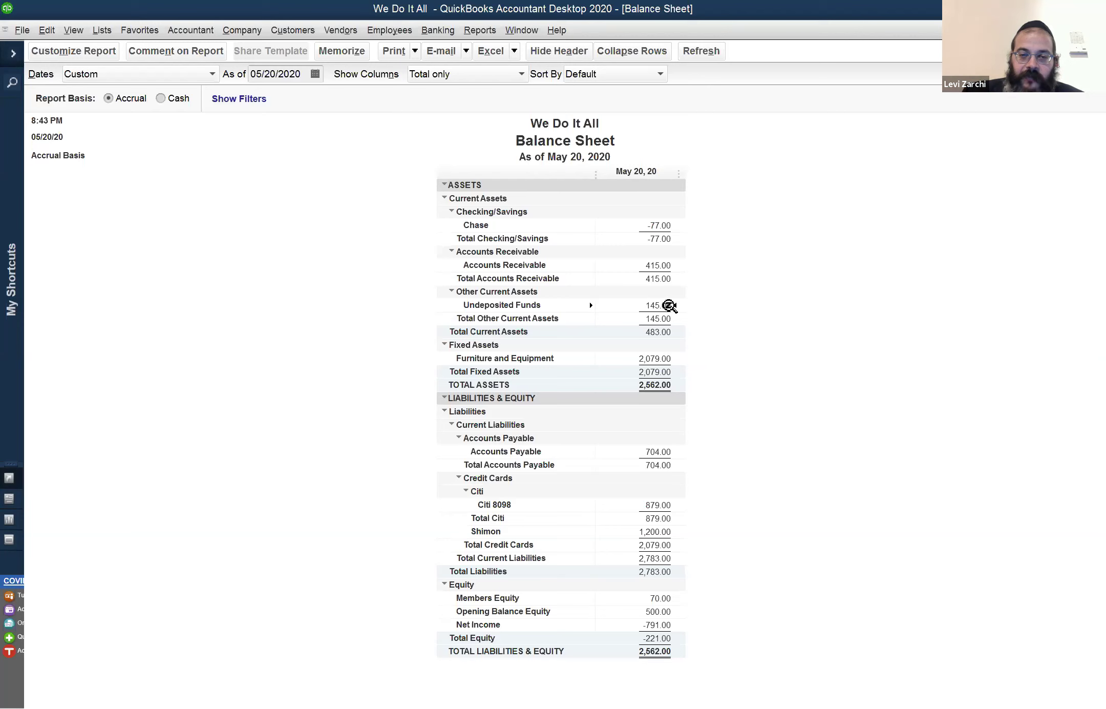
{"action": "double_click", "coordinate": [665, 306]}
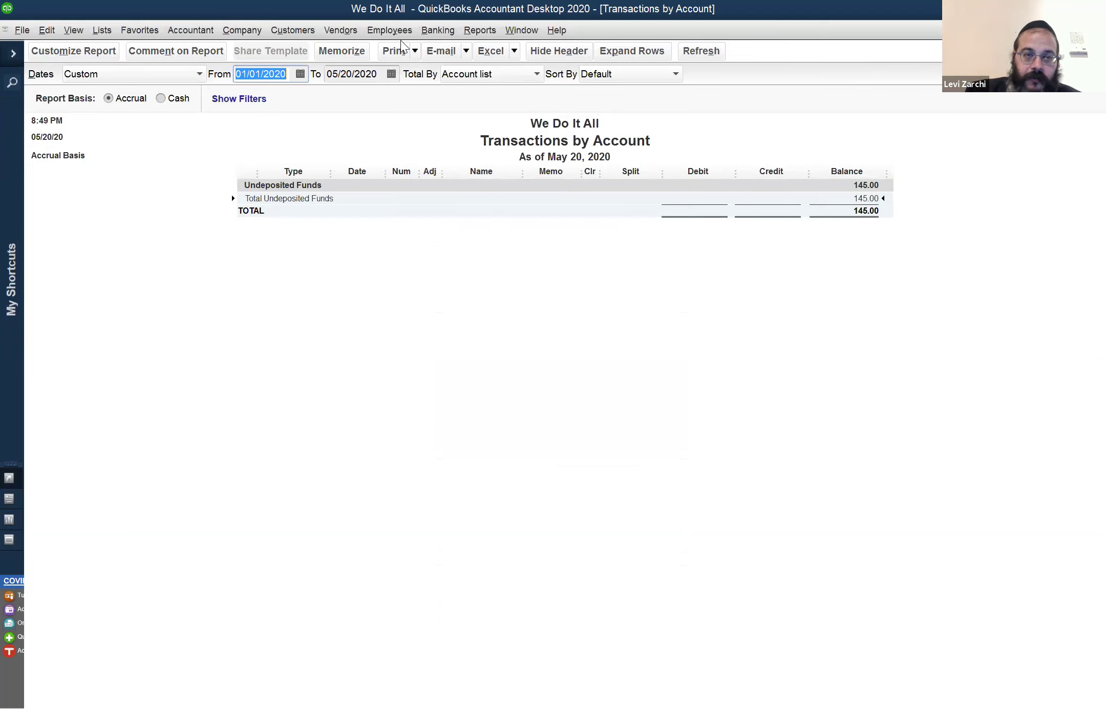
{"action": "type", "text": "01/01/2019"}
{"action": "key", "text": "Tab"}
{"action": "key", "text": "Tab"}
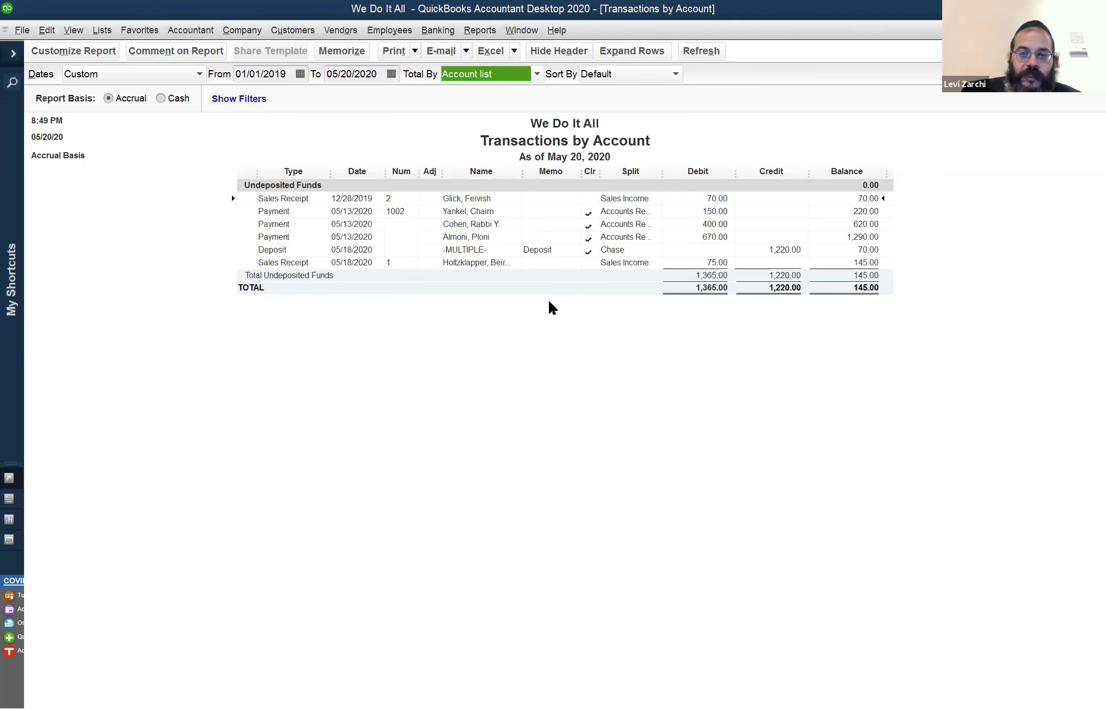
{"action": "key", "text": "Escape"}
{"action": "left_click", "coordinate": [559, 315]}
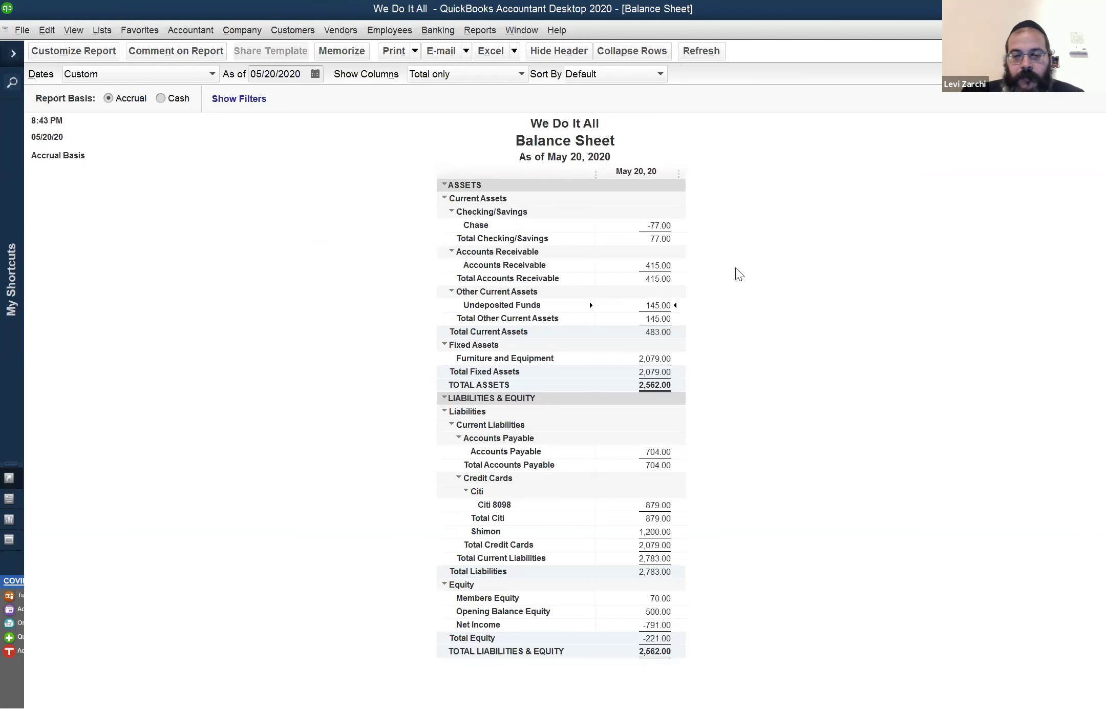
{"action": "double_click", "coordinate": [659, 359]}
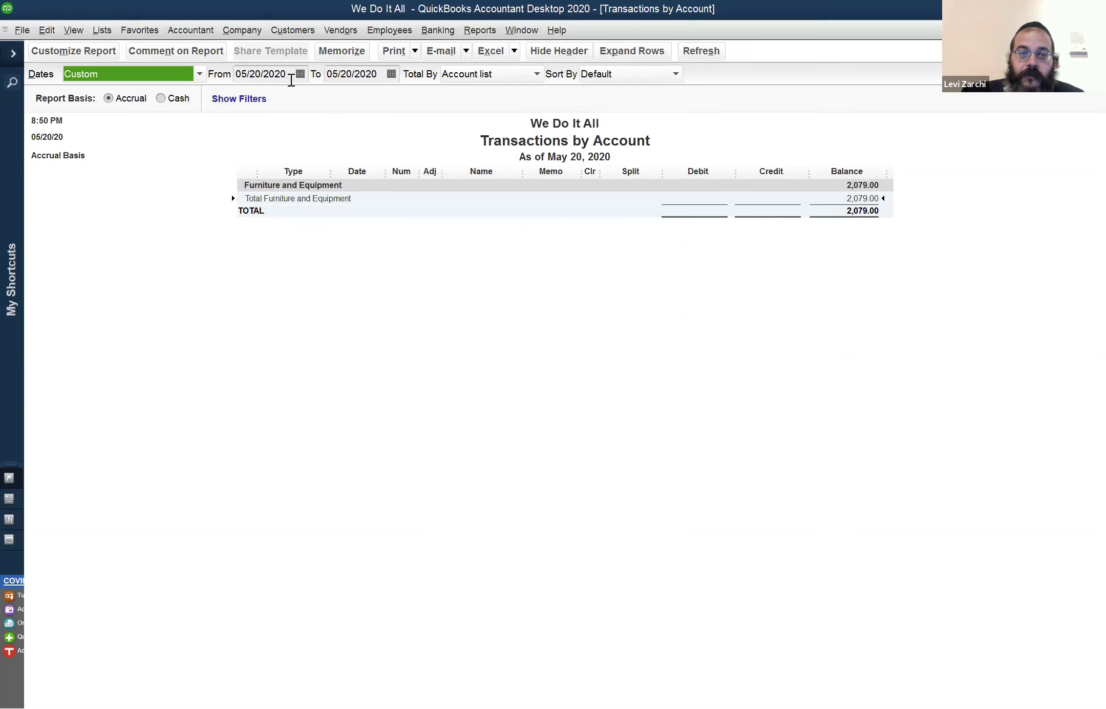
{"action": "key", "text": "Tab"}
{"action": "key", "text": "m"}
{"action": "key", "text": "Tab"}
{"action": "key", "text": "Tab"}
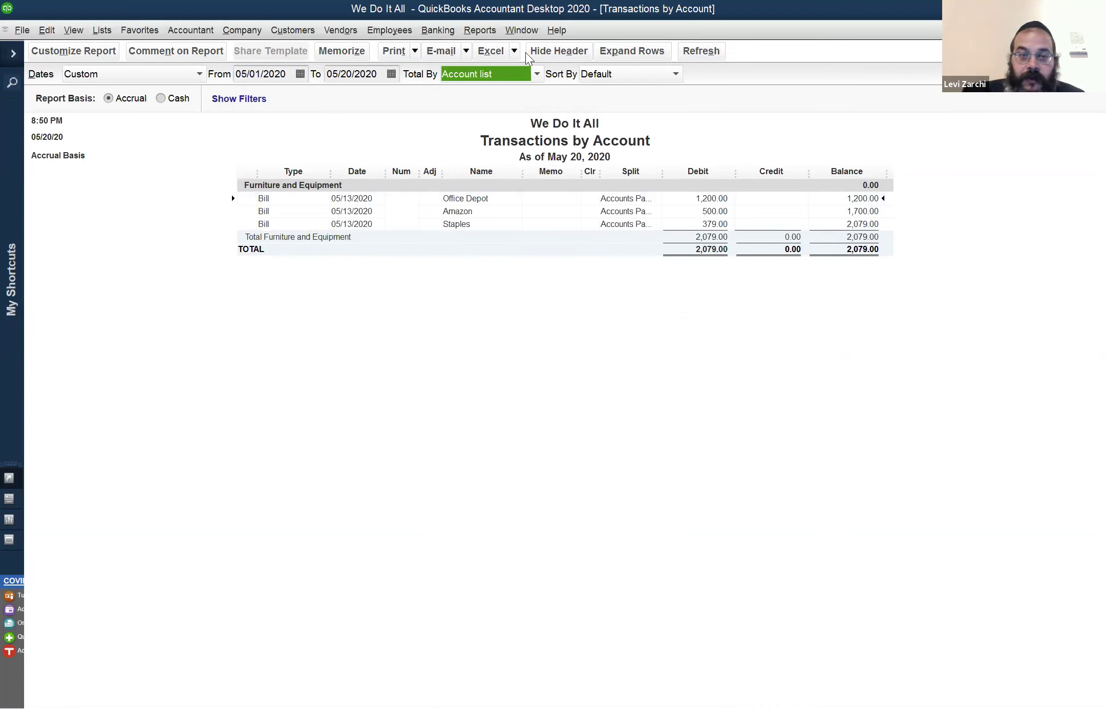
{"action": "left_click", "coordinate": [695, 206]}
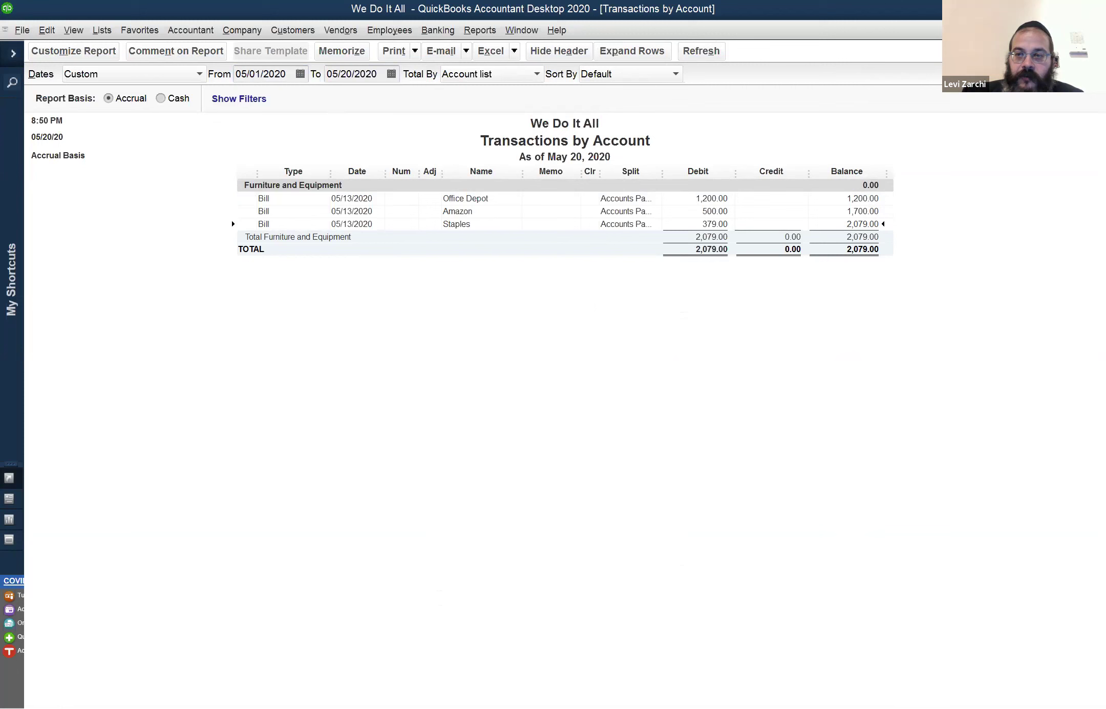
{"action": "key", "text": "Escape"}
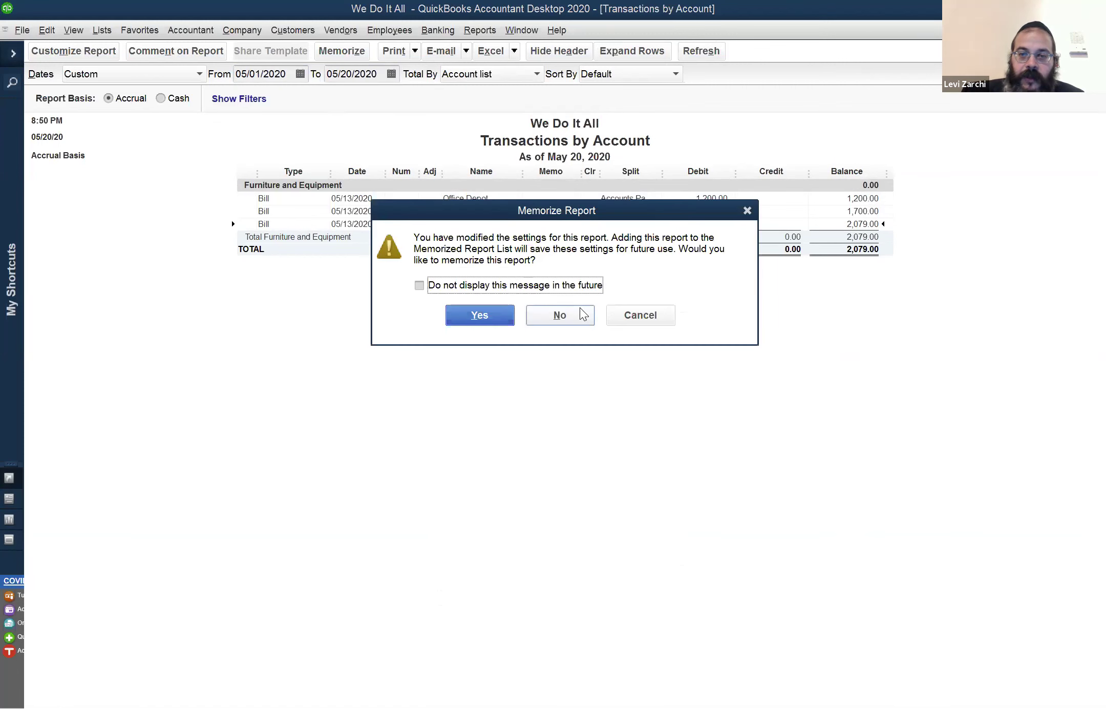
{"action": "key", "text": "n"}
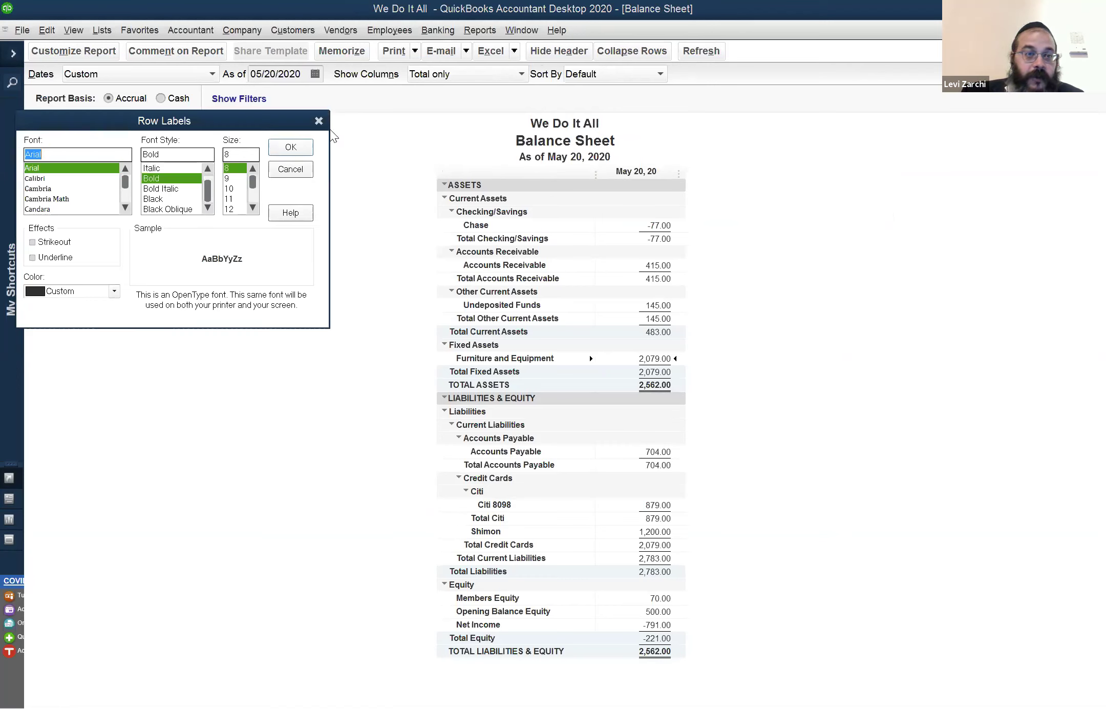
Dismiss the Row Labels font dialog and show Accounts Payable 704.00 detail starting 5/1
{"action": "left_click", "coordinate": [319, 122]}
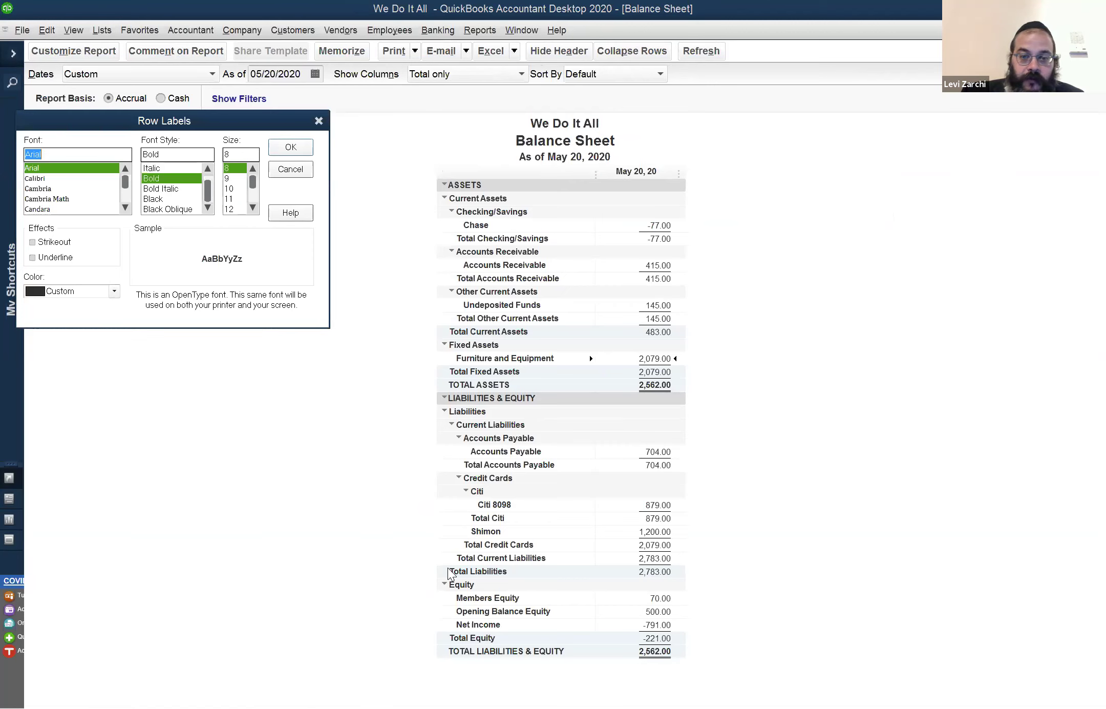
{"action": "double_click", "coordinate": [656, 453]}
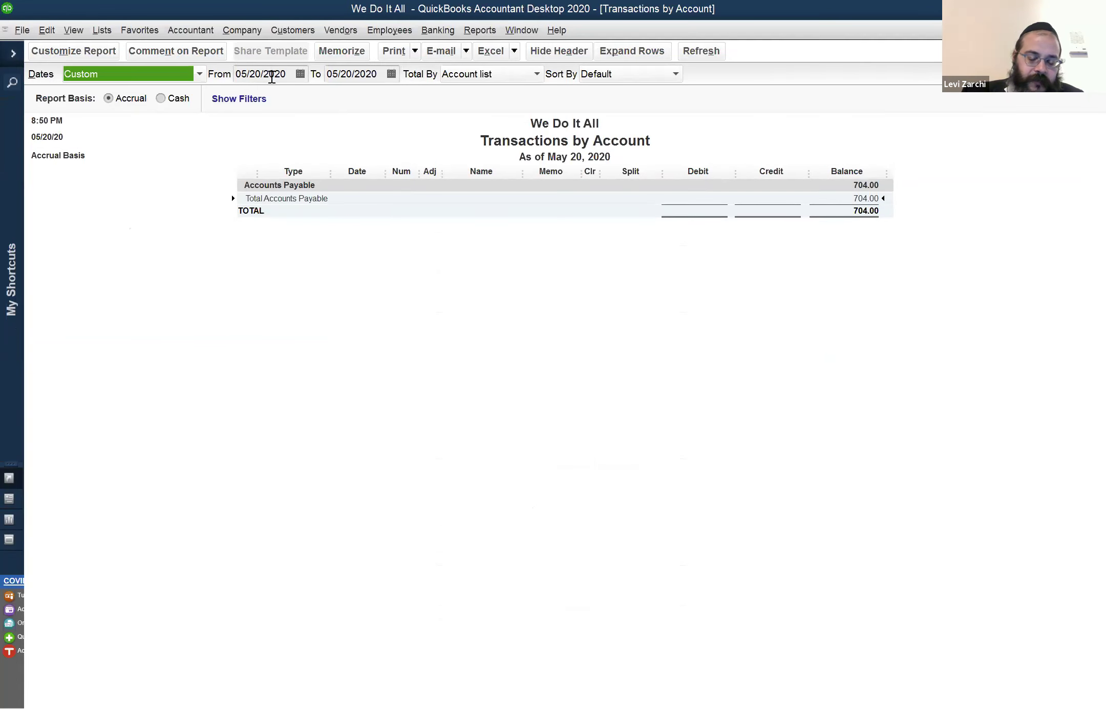
{"action": "left_click", "coordinate": [270, 77]}
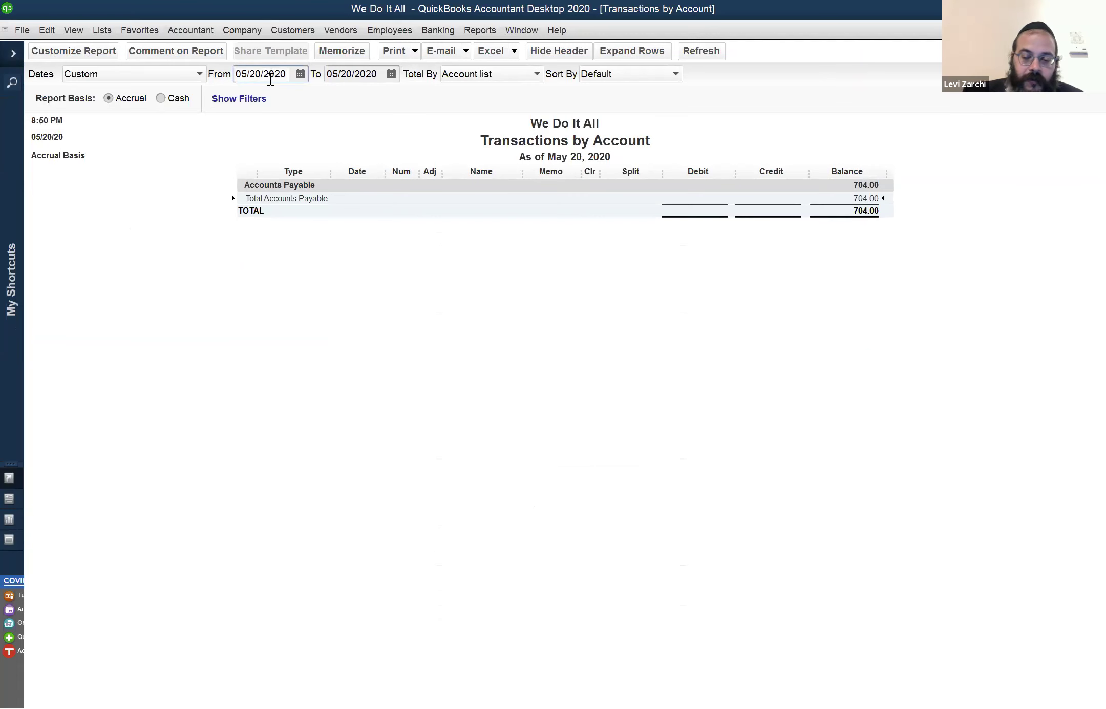
{"action": "double_click", "coordinate": [270, 77]}
{"action": "type", "text": "5/1"}
{"action": "key", "text": "Tab"}
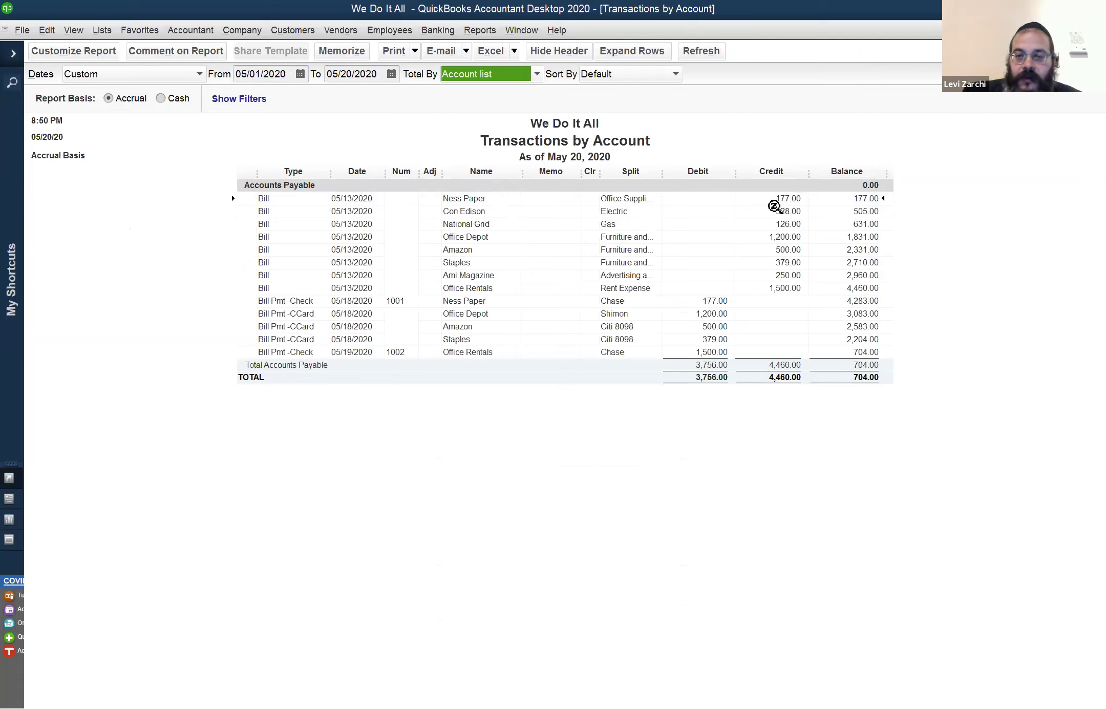
{"action": "left_click", "coordinate": [784, 289]}
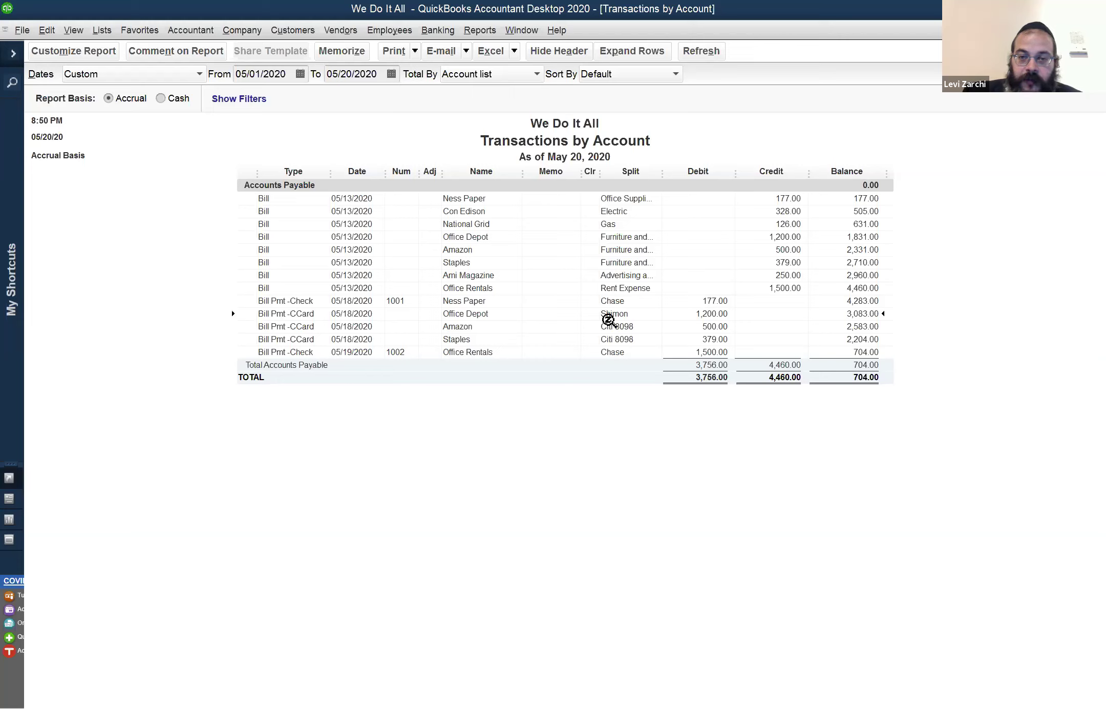
{"action": "left_click", "coordinate": [630, 311]}
{"action": "left_click", "coordinate": [617, 328]}
{"action": "left_click", "coordinate": [599, 339]}
{"action": "left_click", "coordinate": [482, 352]}
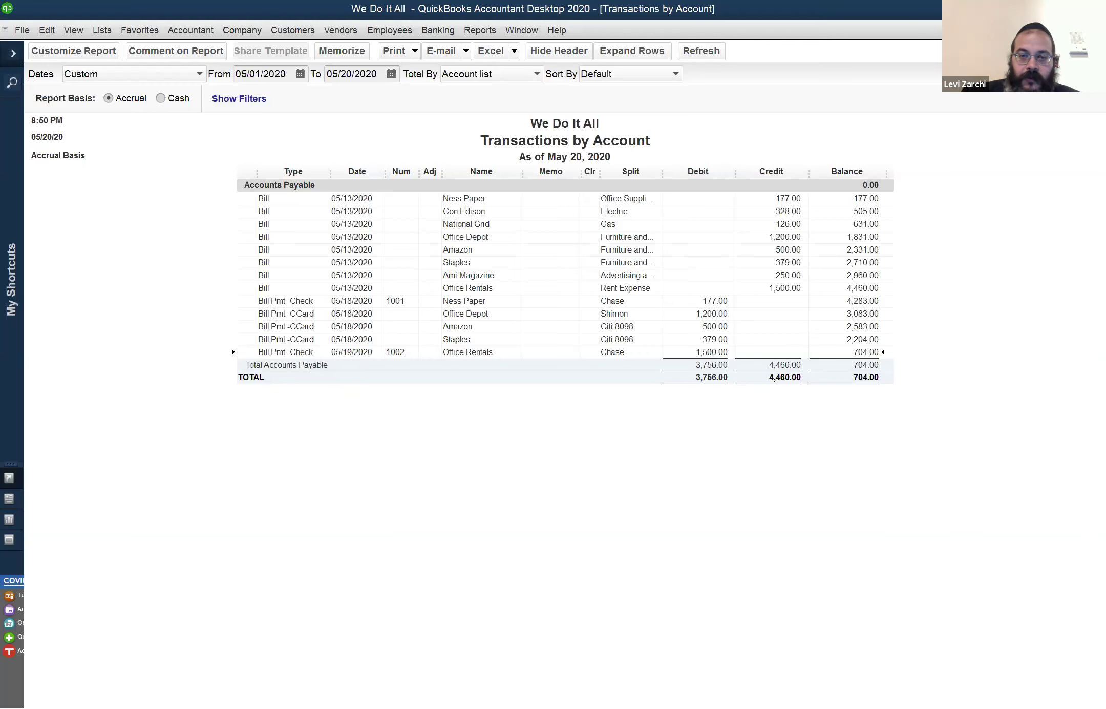
Close the payables detail unmemorized and open Citi 8098 detail from 05/01/2020
{"action": "key", "text": "Escape"}
{"action": "left_click", "coordinate": [560, 315]}
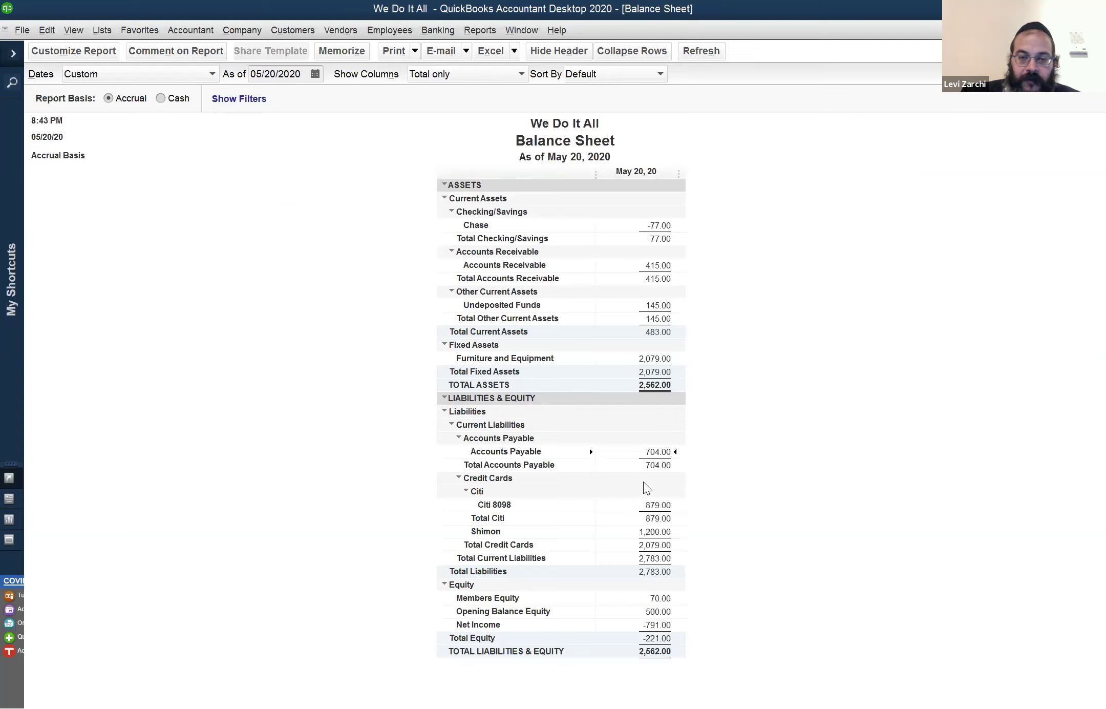
{"action": "left_click", "coordinate": [666, 504]}
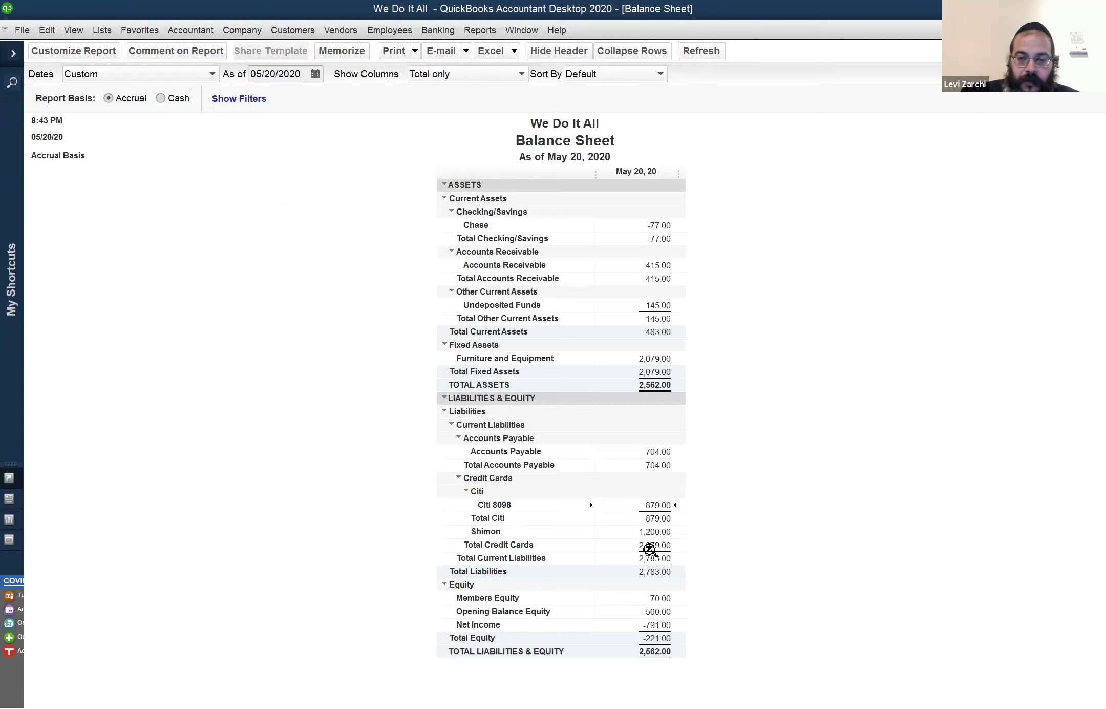
{"action": "double_click", "coordinate": [660, 506]}
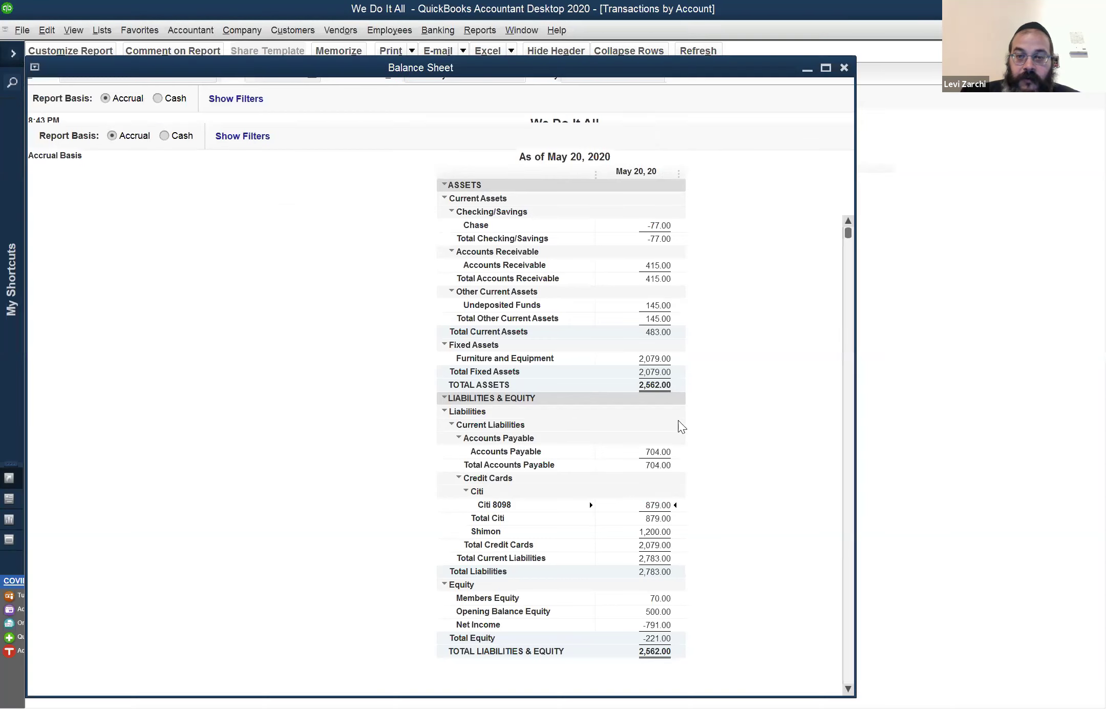
{"action": "left_click", "coordinate": [266, 74]}
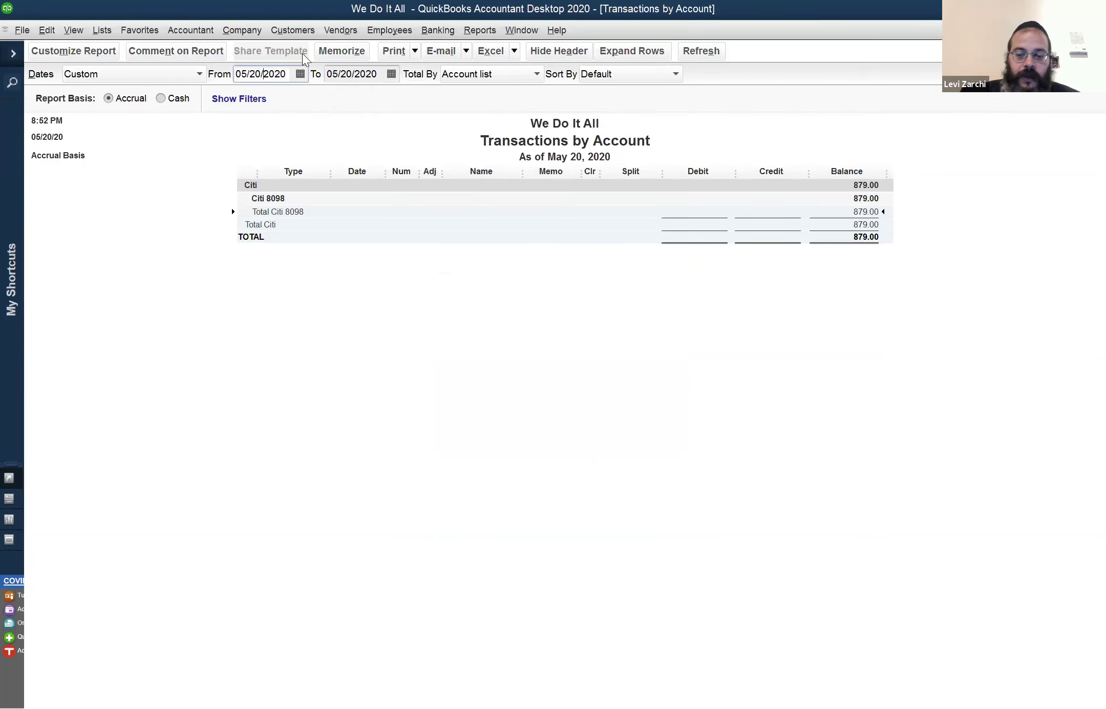
{"action": "key", "text": "ctrl+a"}
{"action": "type", "text": "05/01/2020"}
{"action": "key", "text": "Tab"}
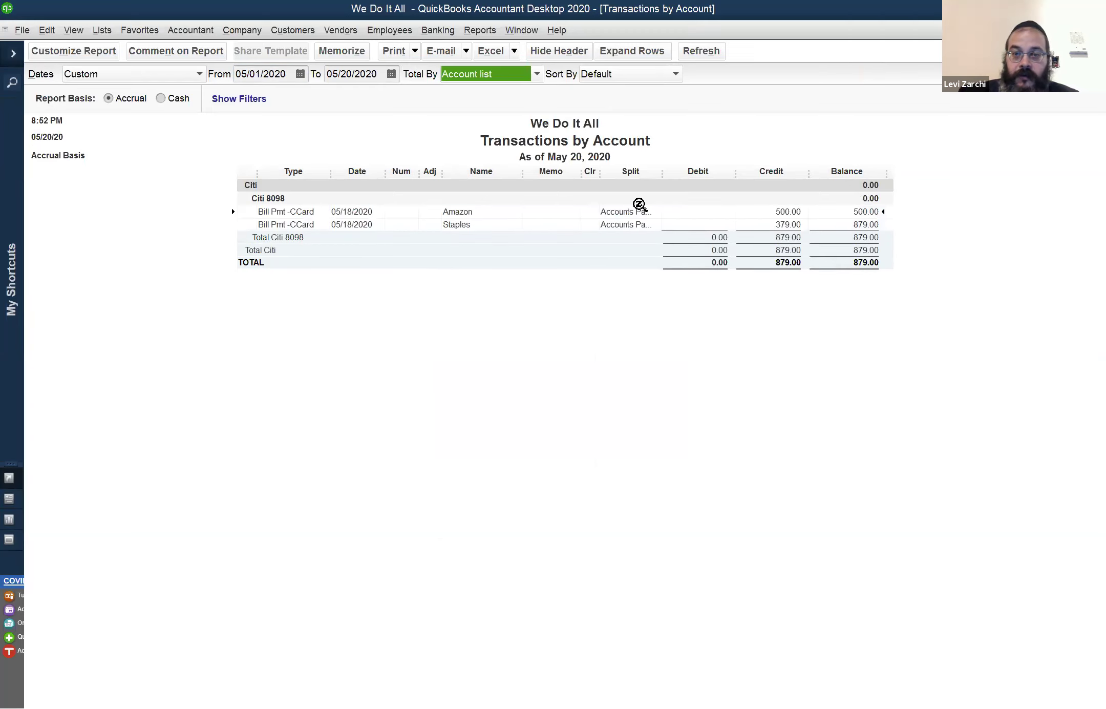
Mark the Amazon 500.00 payment, then close the Citi 8098 report without memorizing
{"action": "left_click", "coordinate": [792, 211]}
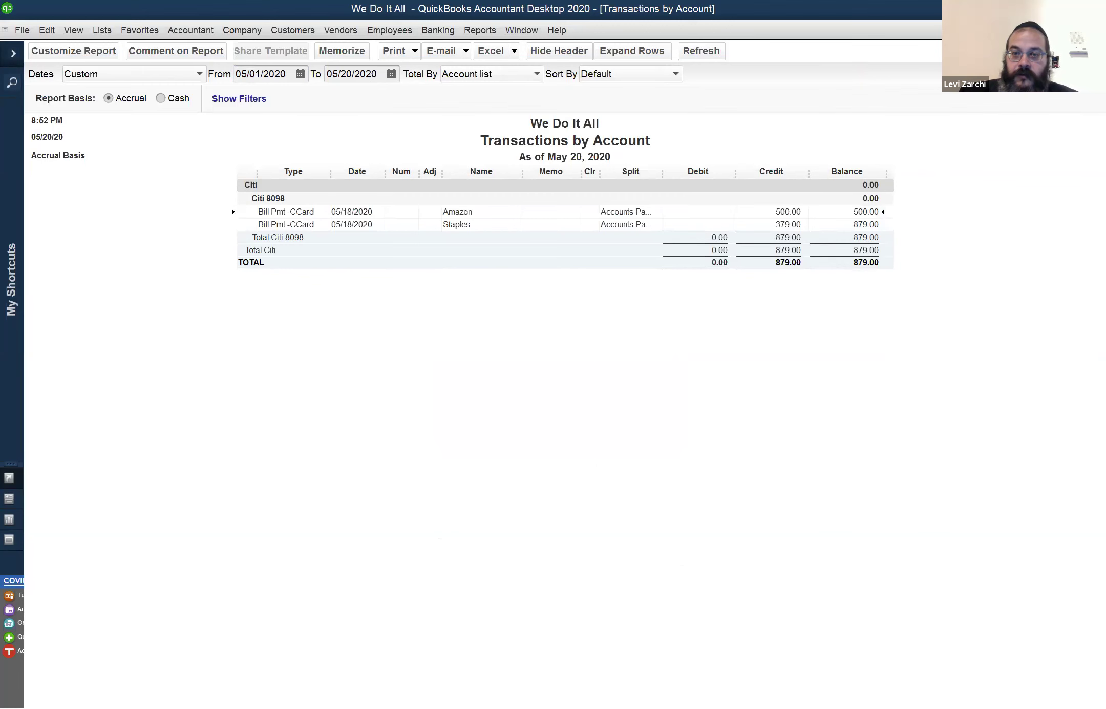
{"action": "key", "text": "Escape"}
{"action": "left_click", "coordinate": [543, 317]}
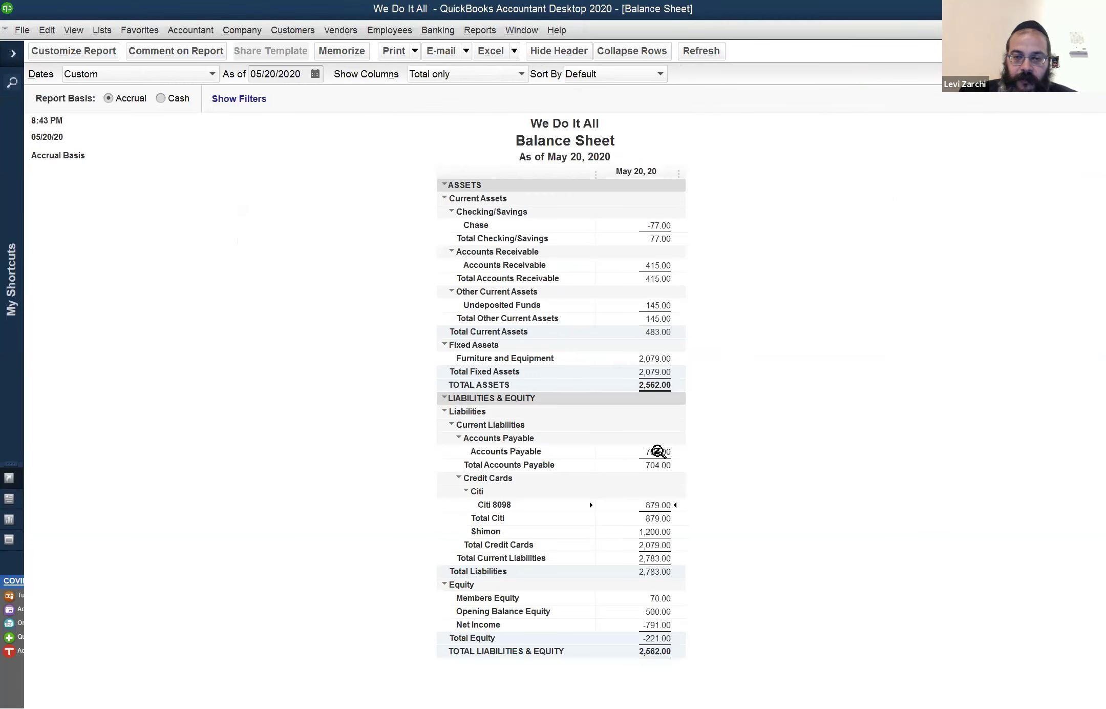
{"action": "double_click", "coordinate": [660, 454]}
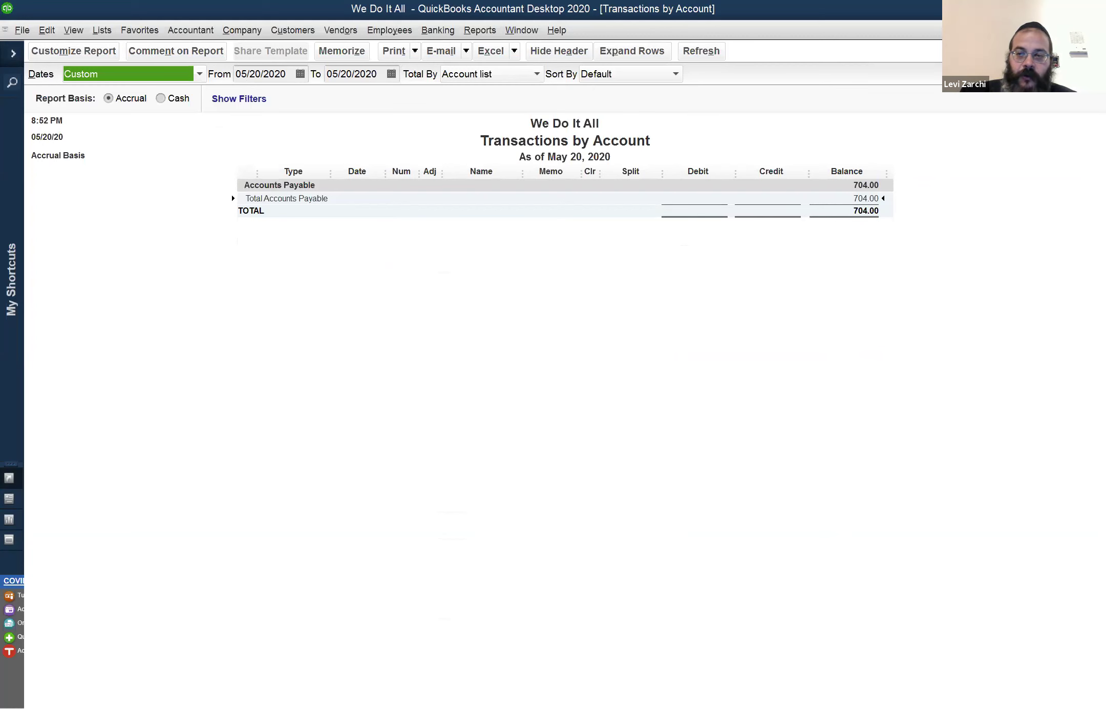
{"action": "key", "text": "Escape"}
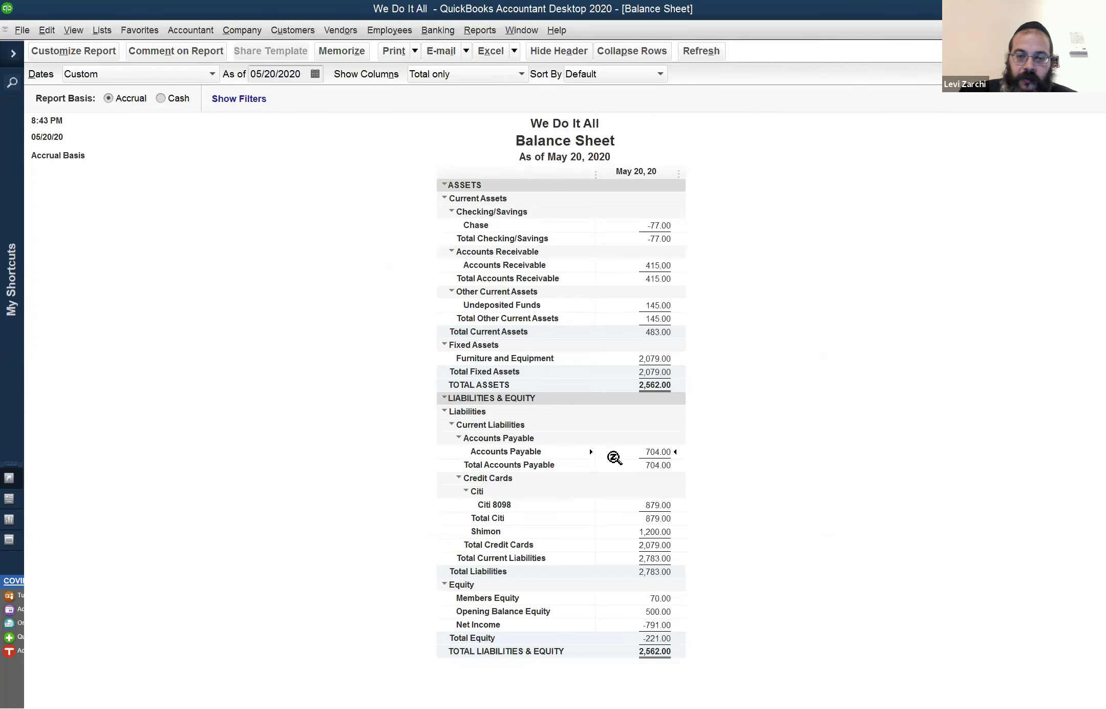
{"action": "left_click", "coordinate": [661, 499]}
{"action": "left_click", "coordinate": [650, 531]}
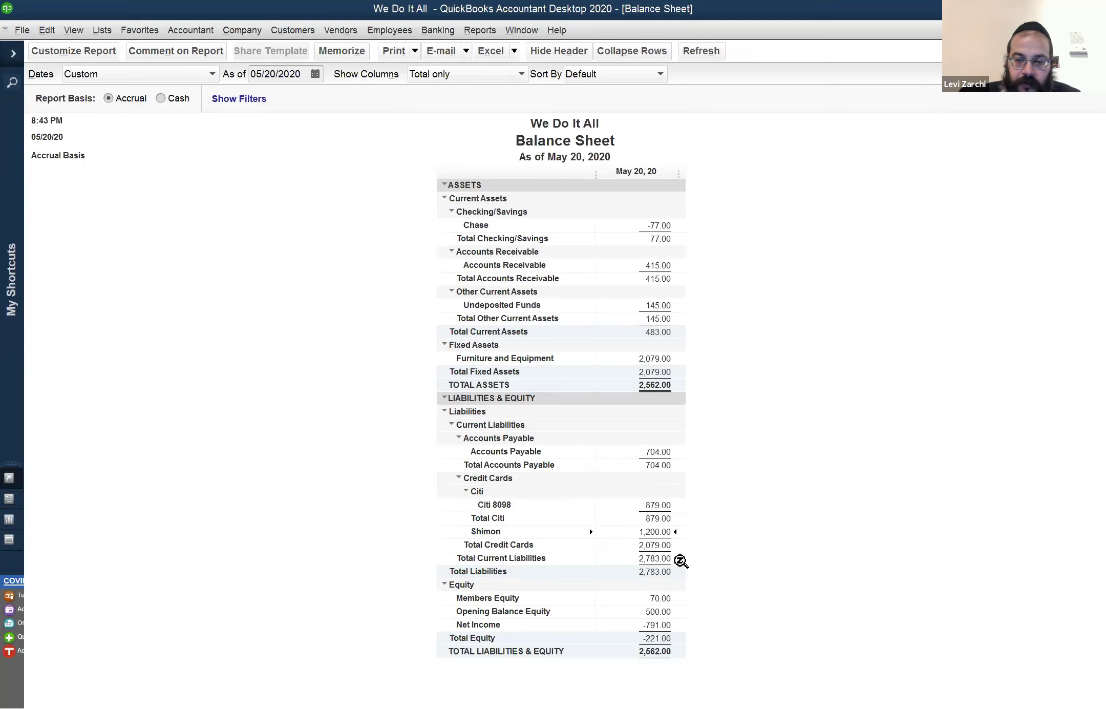
{"action": "left_click", "coordinate": [662, 599]}
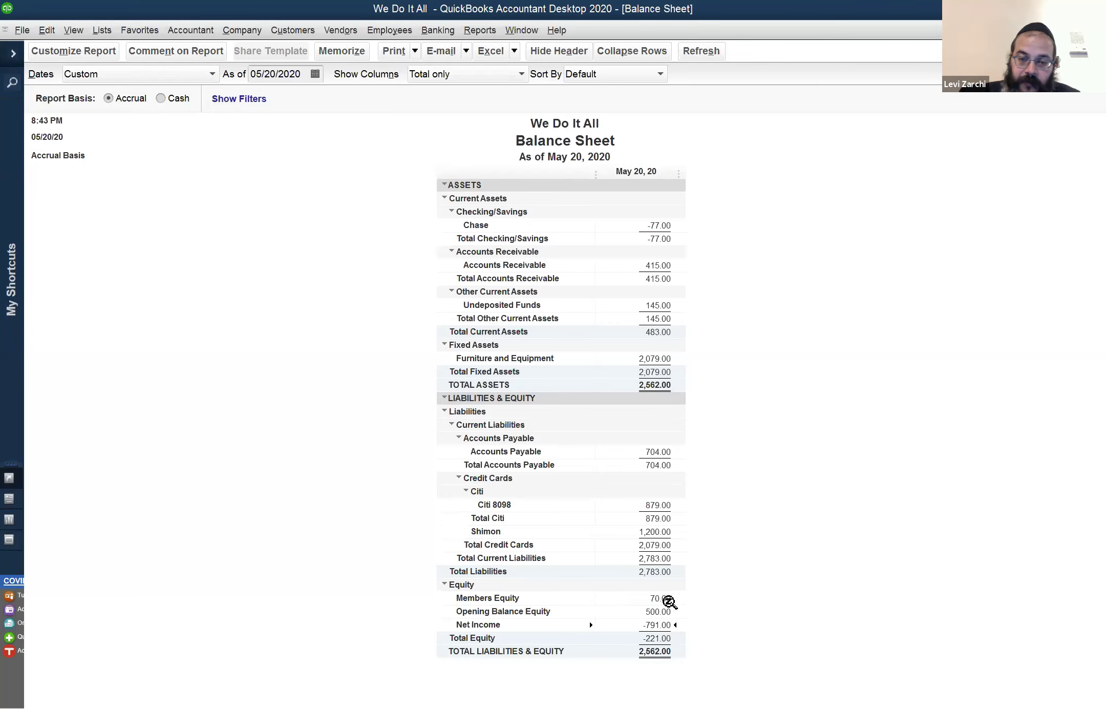
{"action": "left_click", "coordinate": [659, 620]}
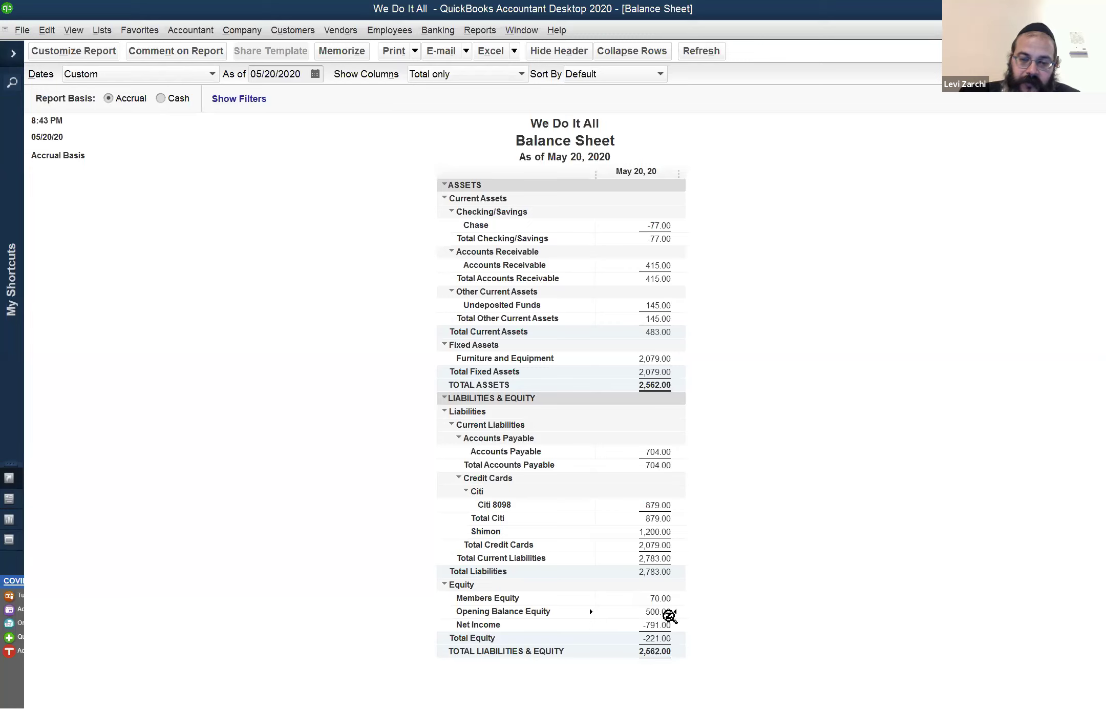
{"action": "left_click", "coordinate": [659, 611]}
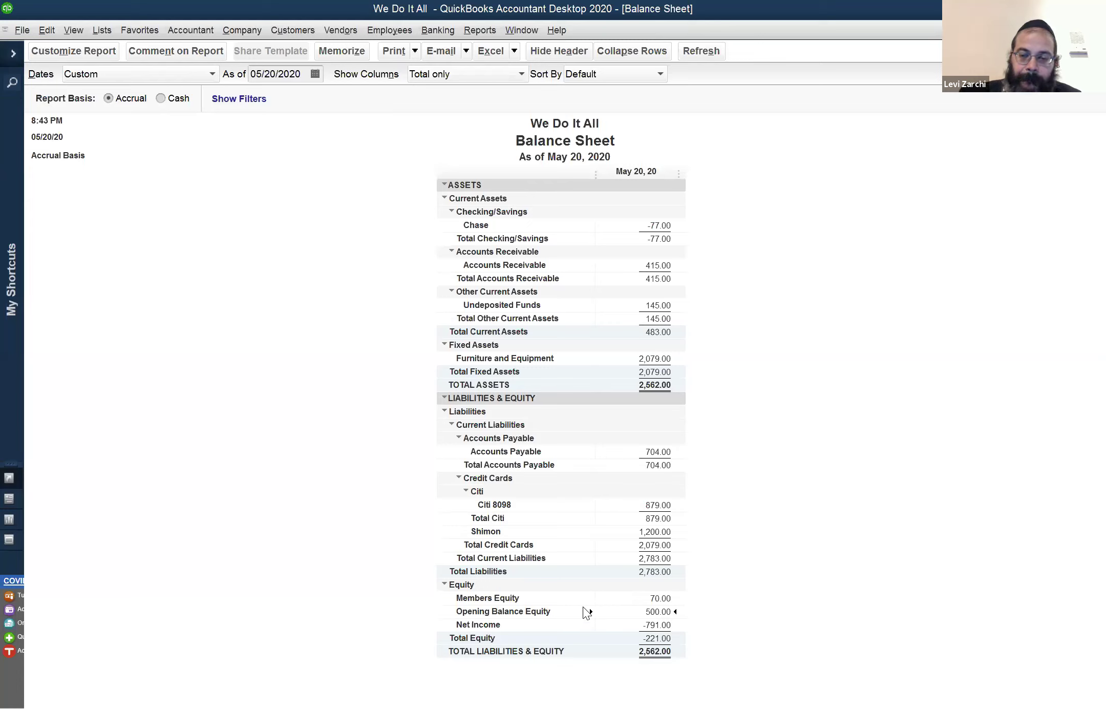
{"action": "left_click", "coordinate": [661, 598]}
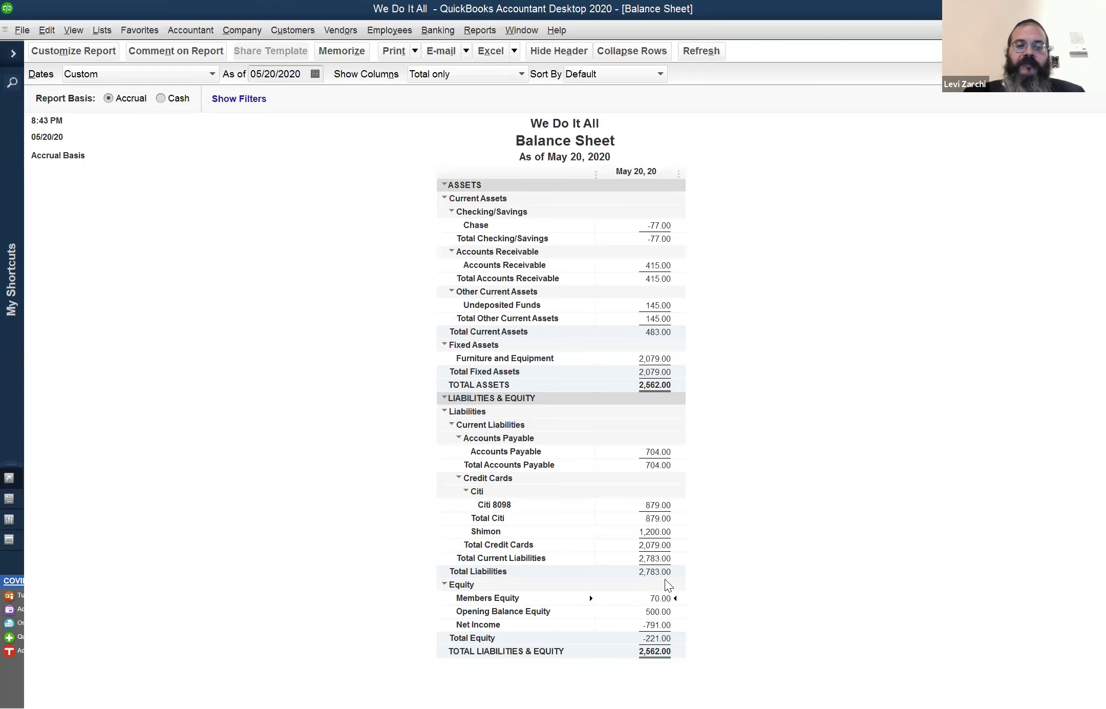
Switch to the open Profit & Loss report for January 1, 2019 to May 20, 2020
{"action": "left_click", "coordinate": [499, 29]}
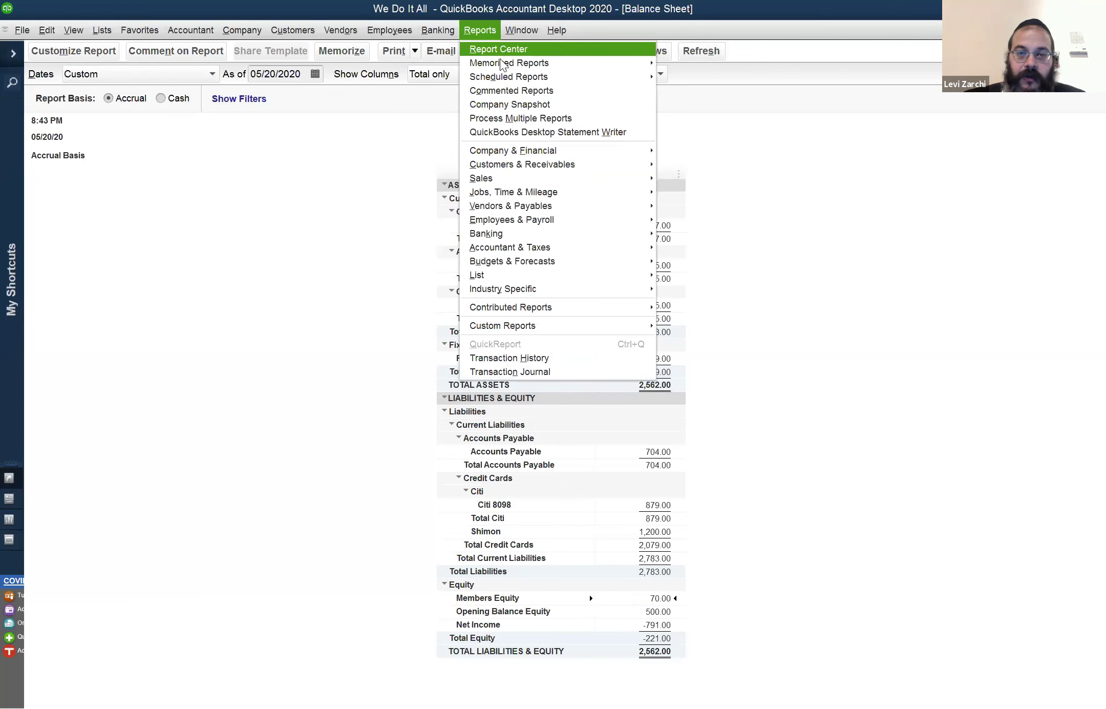
{"action": "left_click", "coordinate": [510, 35]}
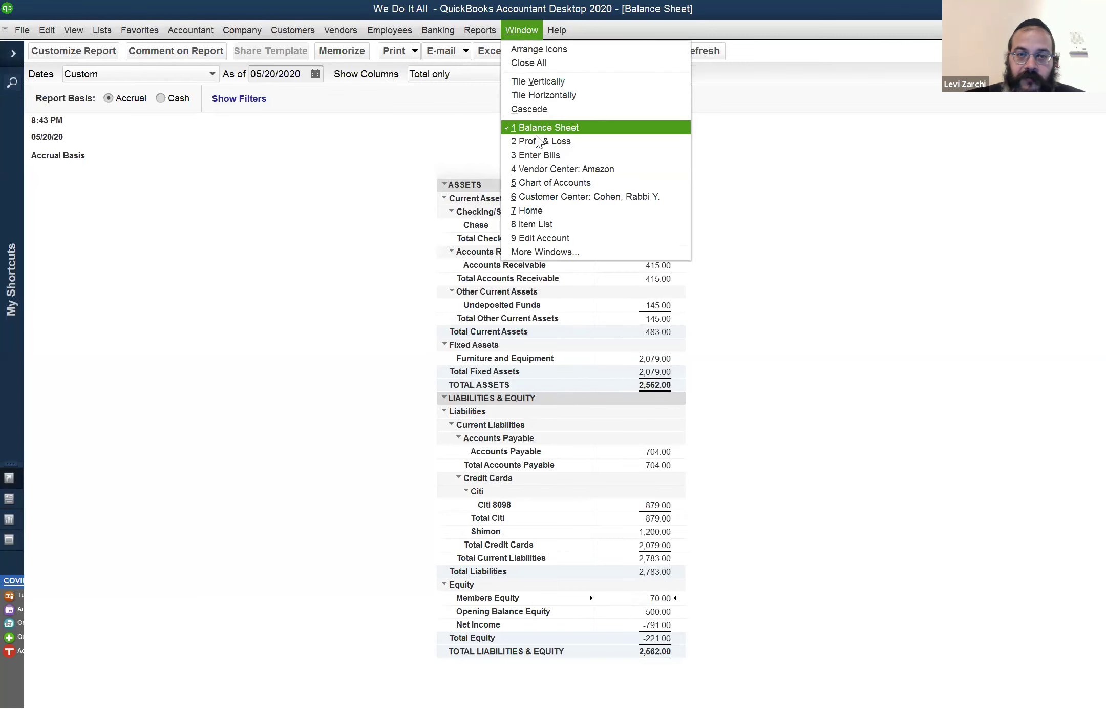
{"action": "left_click", "coordinate": [566, 141]}
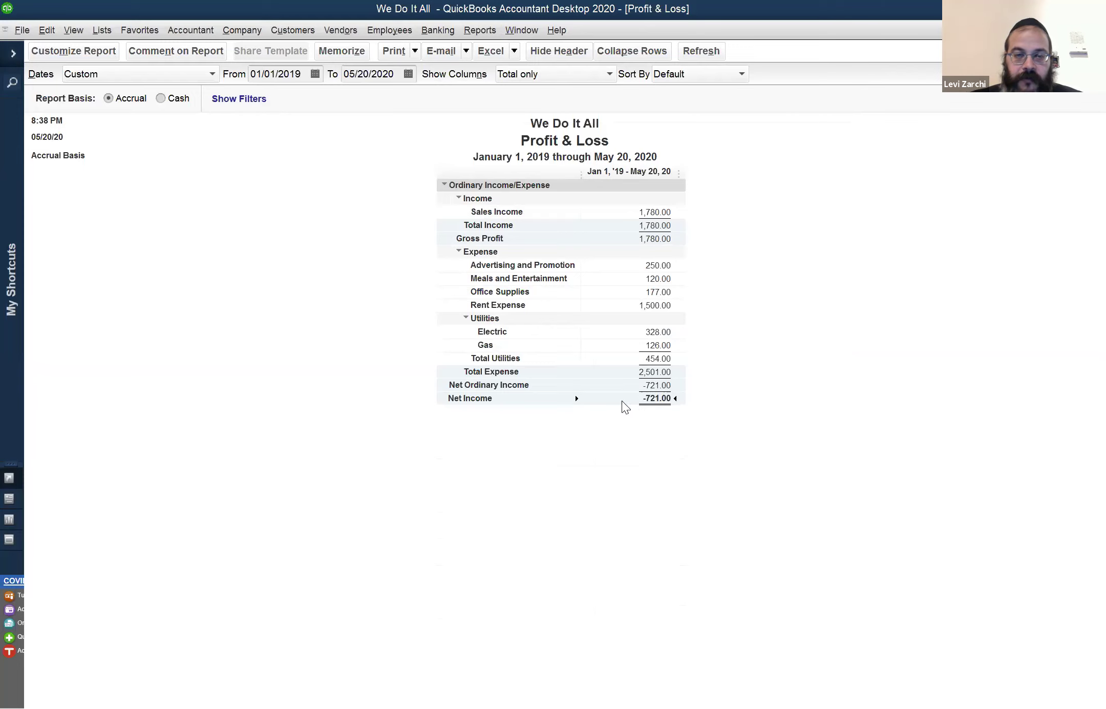
{"action": "left_click", "coordinate": [513, 30]}
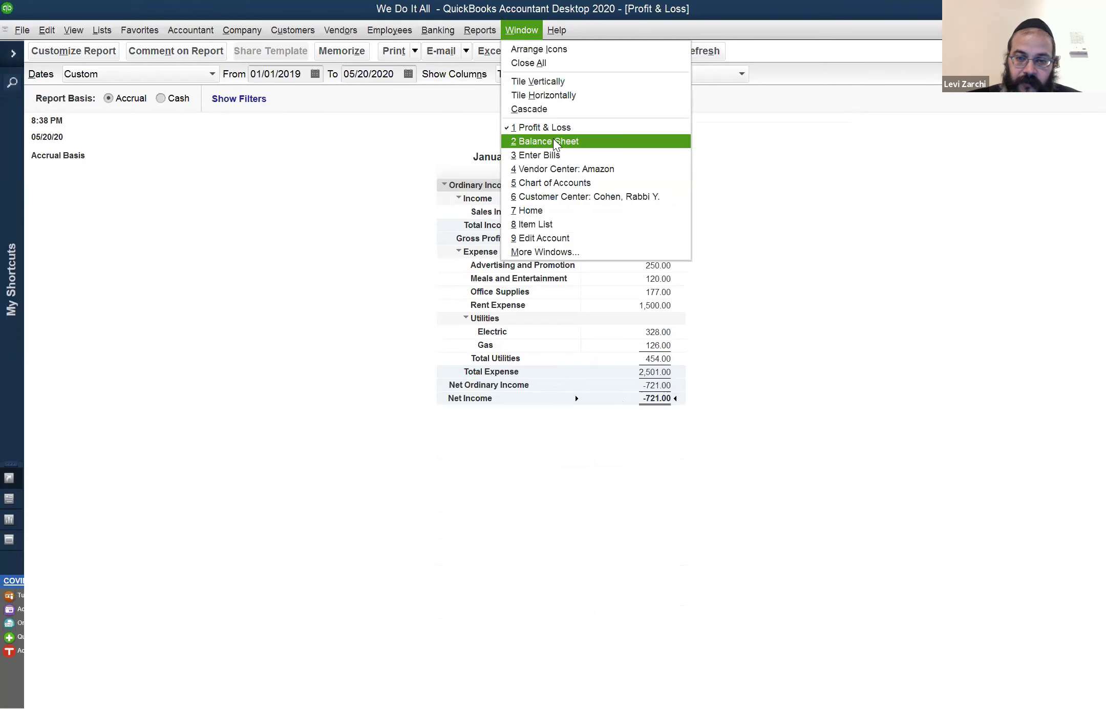
Return to the Balance Sheet as of May 20, 2020, with Chase at -77.00, and show the Banking menu
{"action": "left_click", "coordinate": [556, 143]}
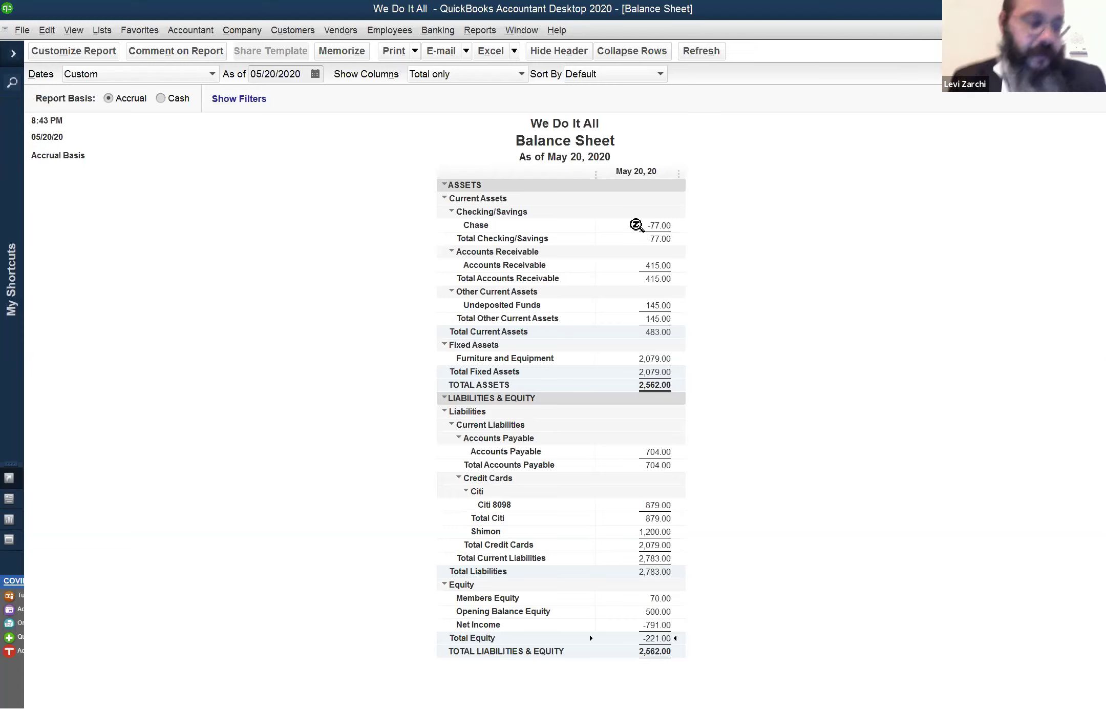
{"action": "left_click", "coordinate": [521, 30]}
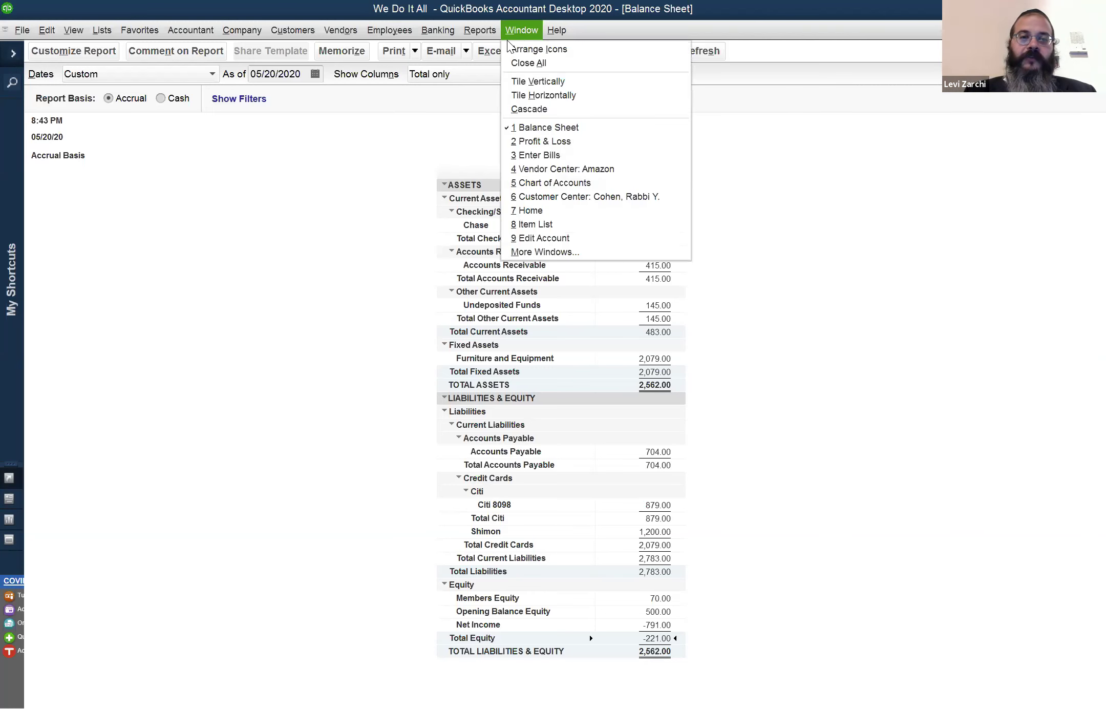
{"action": "left_click", "coordinate": [439, 30]}
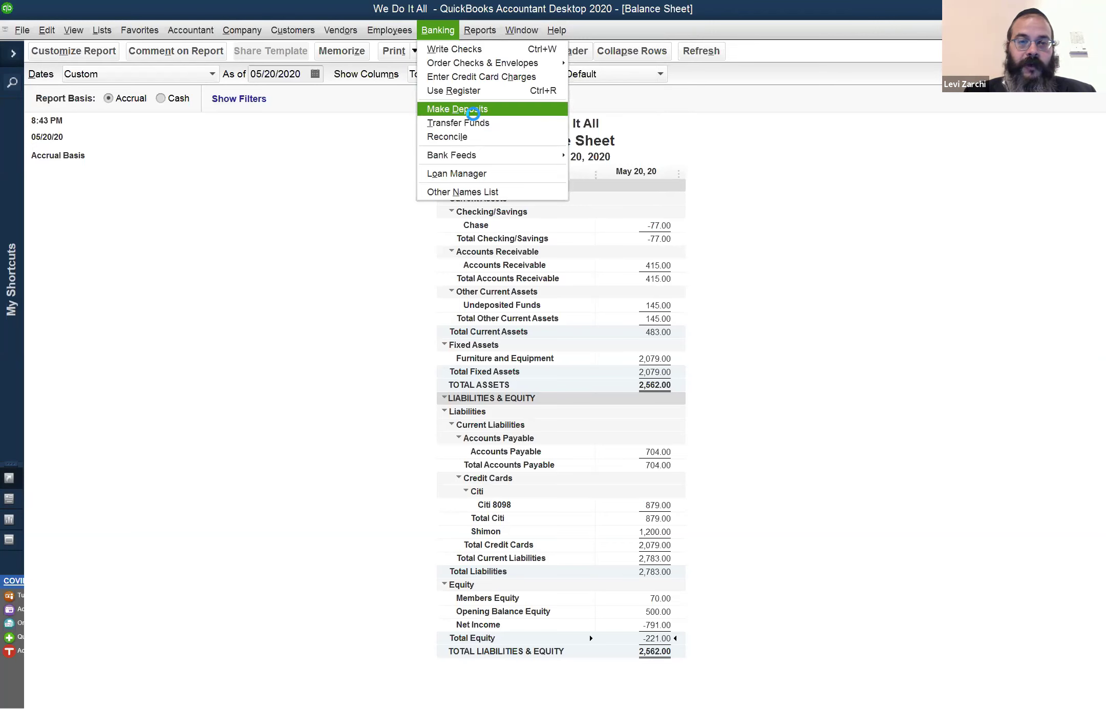
Begin a Chase deposit with no customer payments, entering the member's name as payer
{"action": "left_click", "coordinate": [474, 110]}
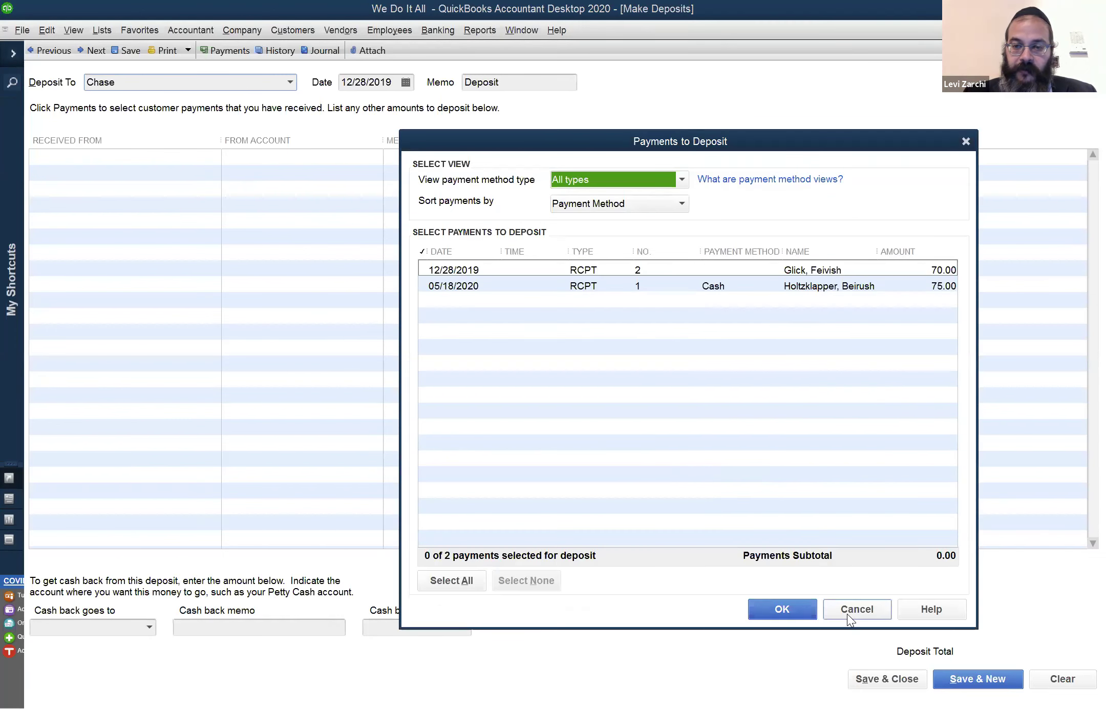
{"action": "left_click", "coordinate": [847, 613]}
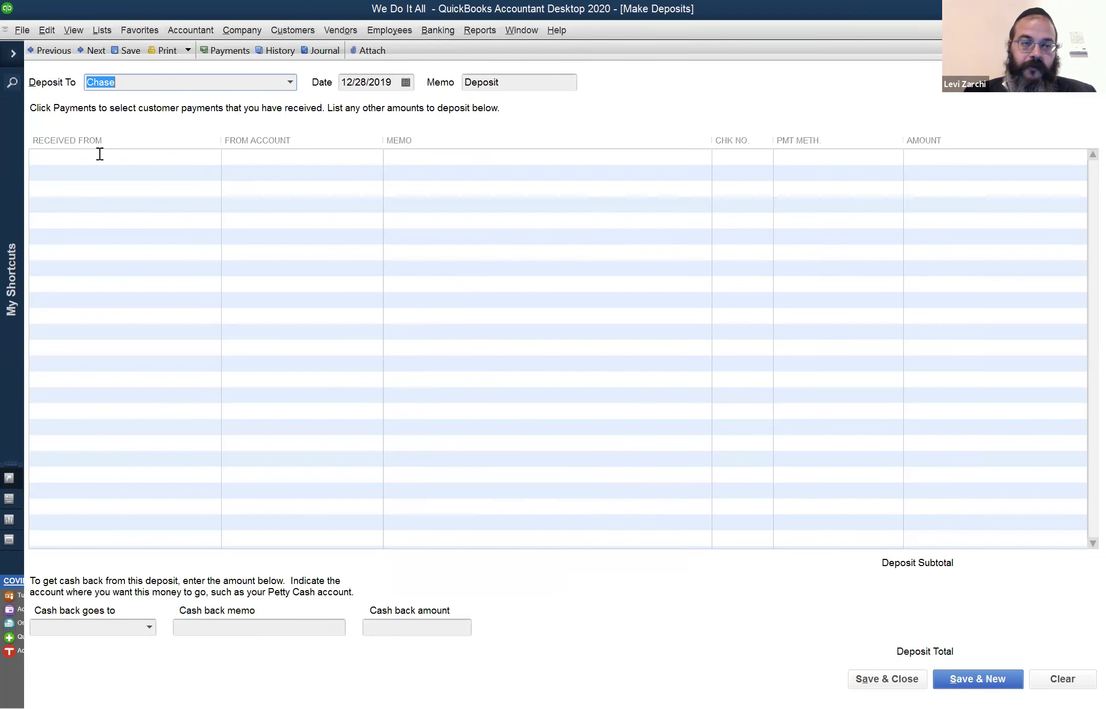
{"action": "left_click", "coordinate": [100, 155]}
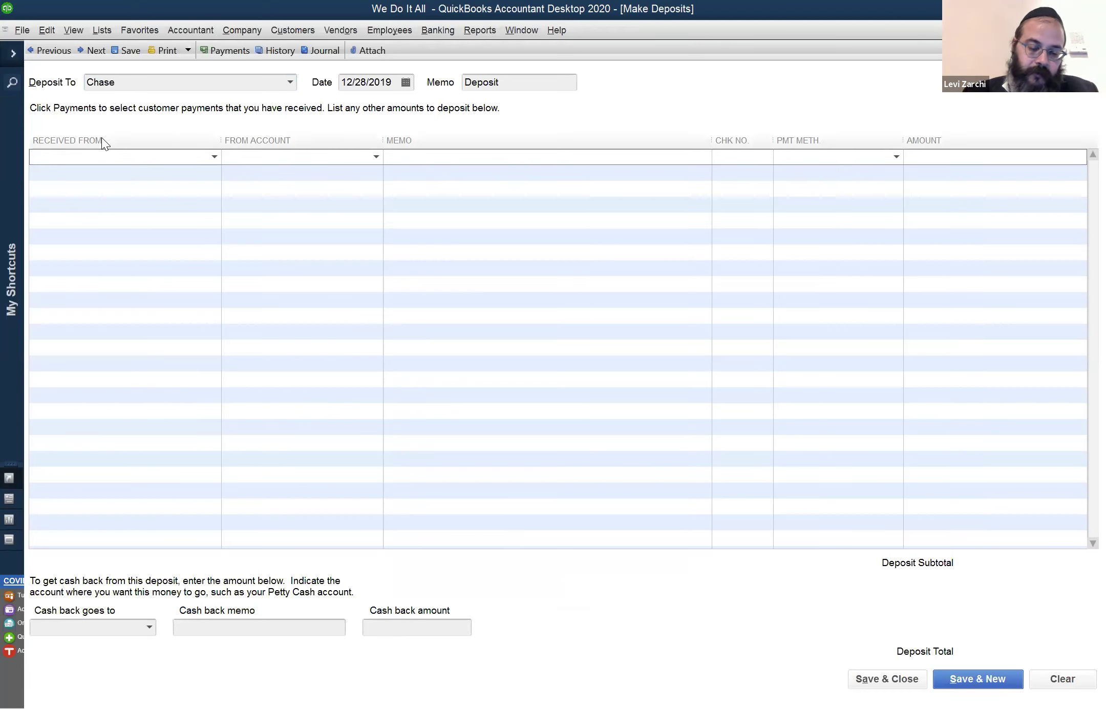
{"action": "type", "text": "r"}
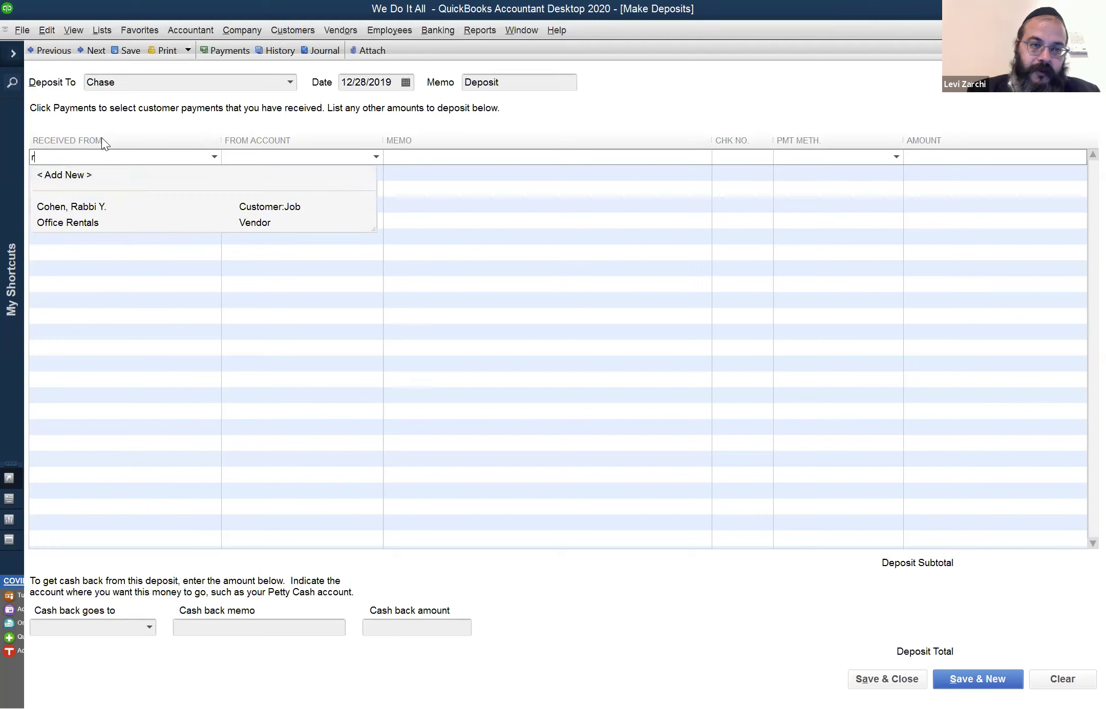
{"action": "type", "text": "E"}
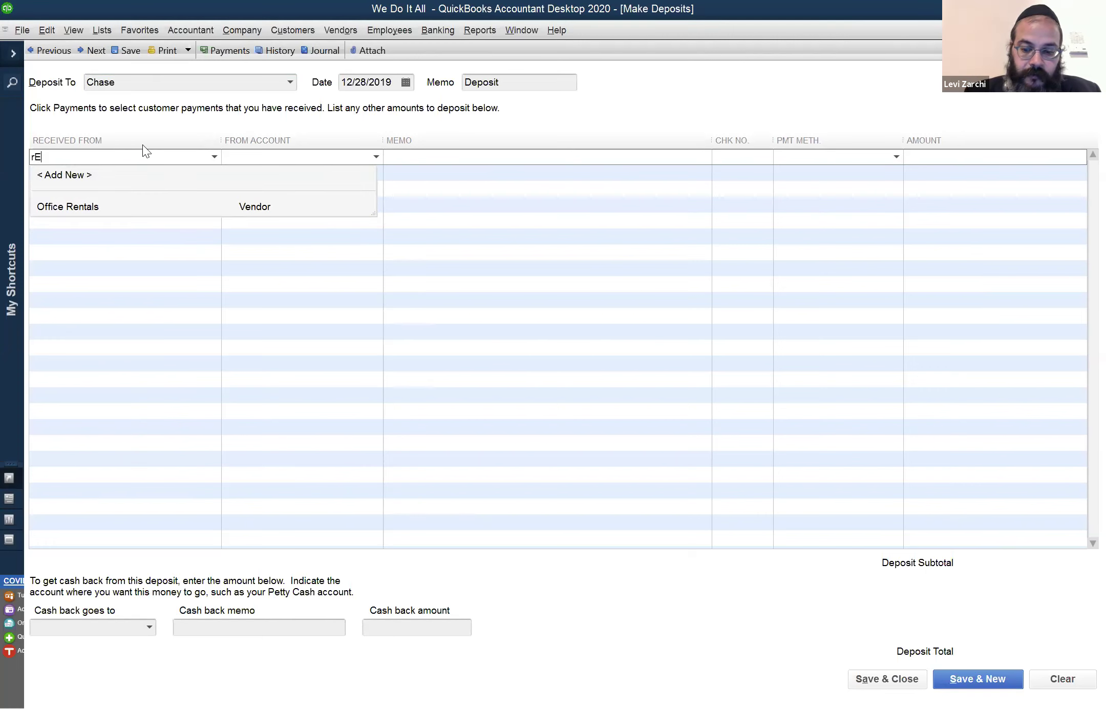
{"action": "key", "text": "BackSpace"}
{"action": "key", "text": "BackSpace"}
{"action": "type", "text": "R"}
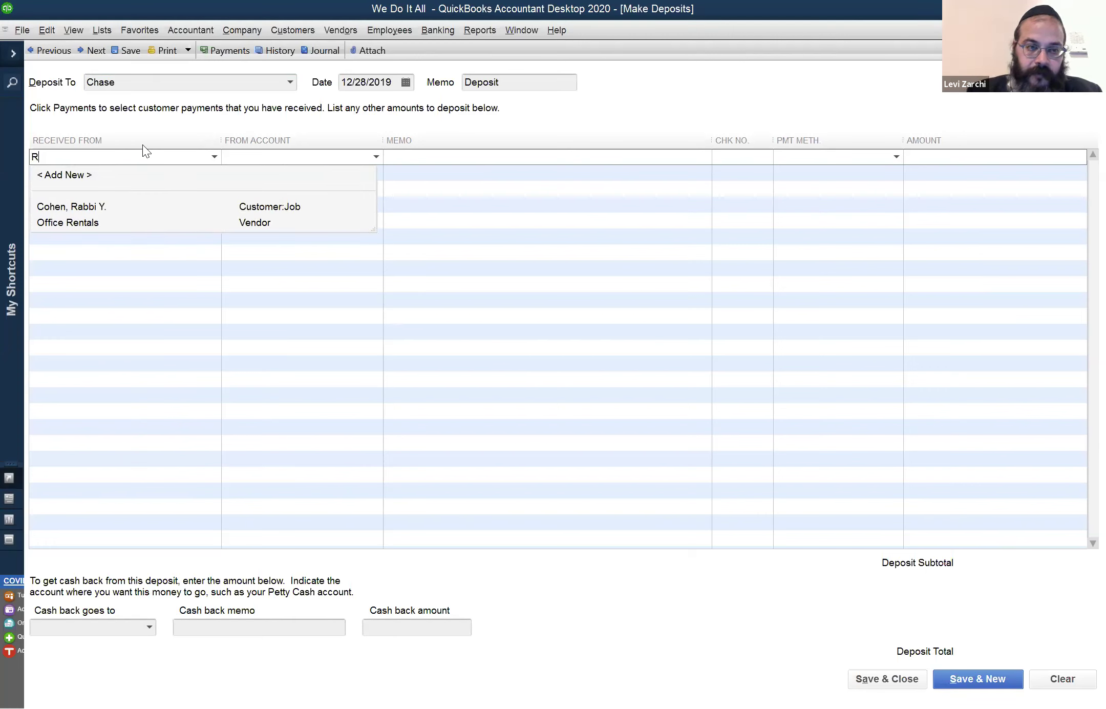
{"action": "type", "text": "e"}
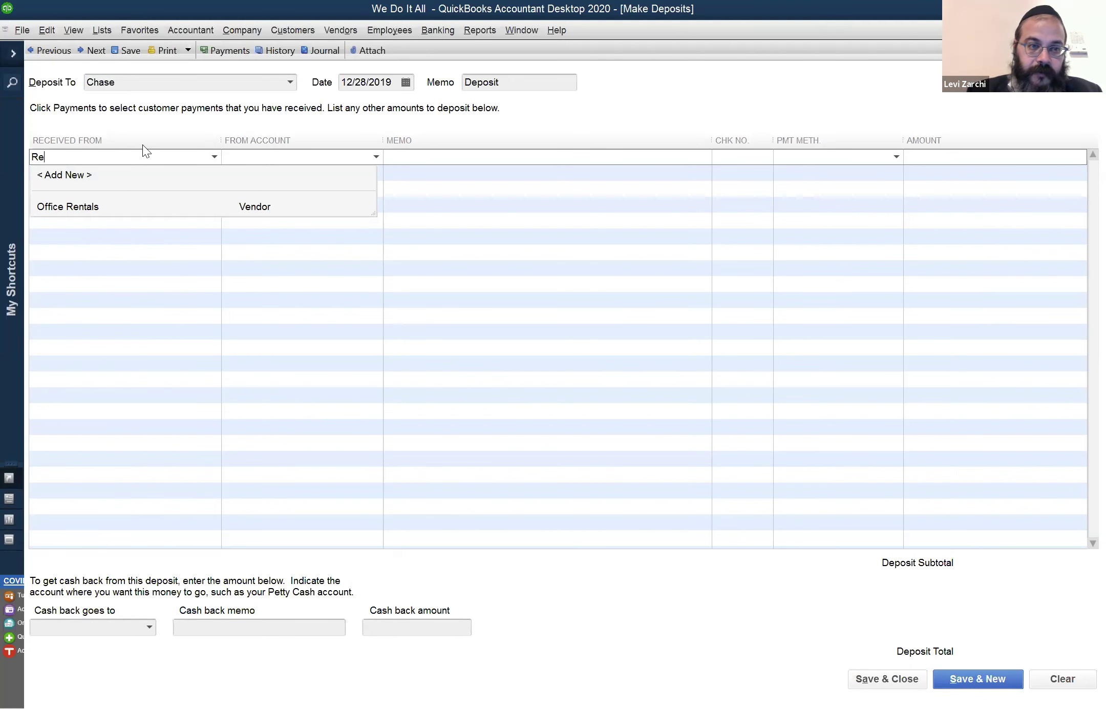
{"action": "type", "text": "uven"}
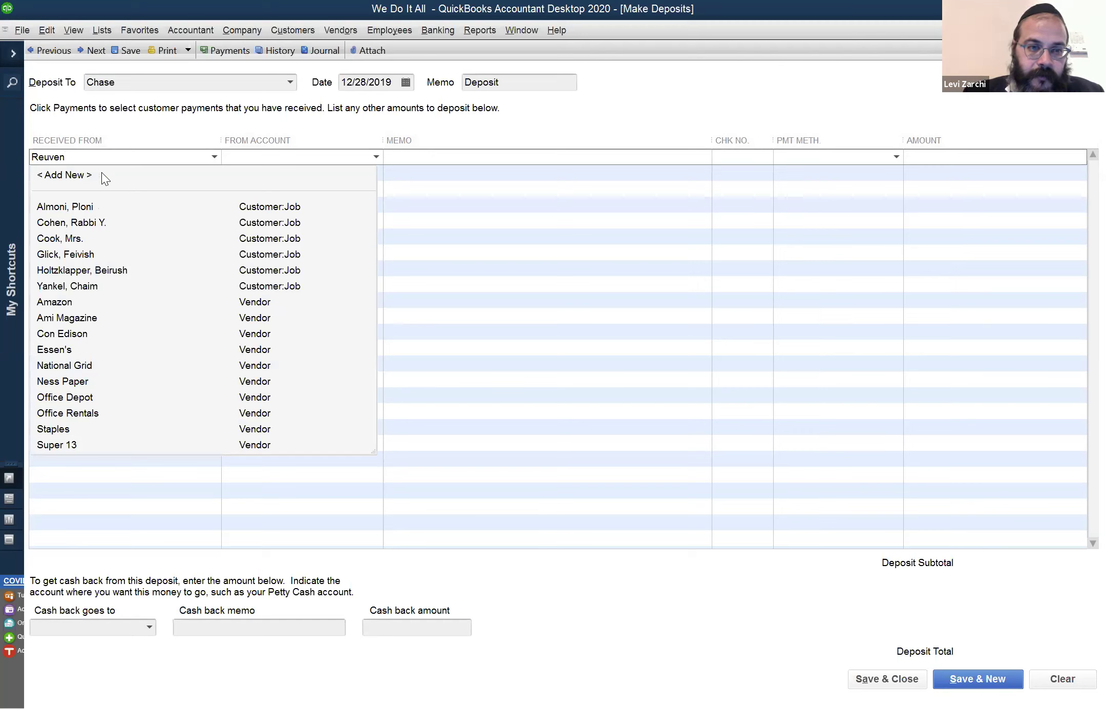
Quick Add the payer as an Other-type name on the first deposit line
{"action": "key", "text": "Tab"}
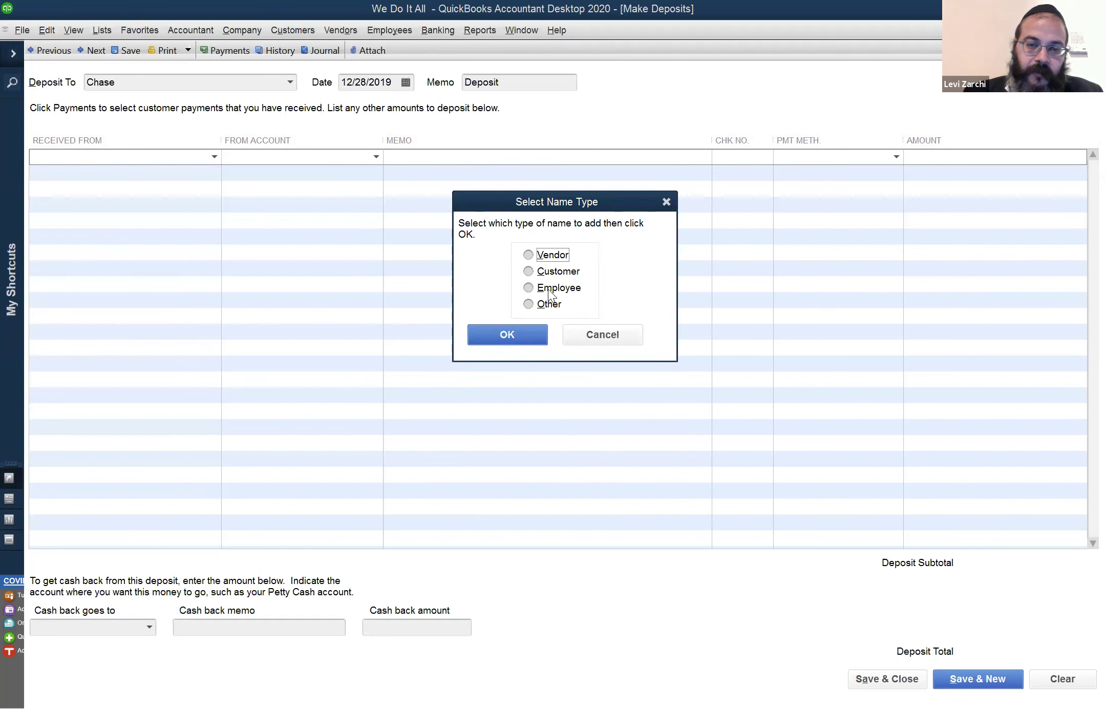
{"action": "left_click", "coordinate": [540, 305]}
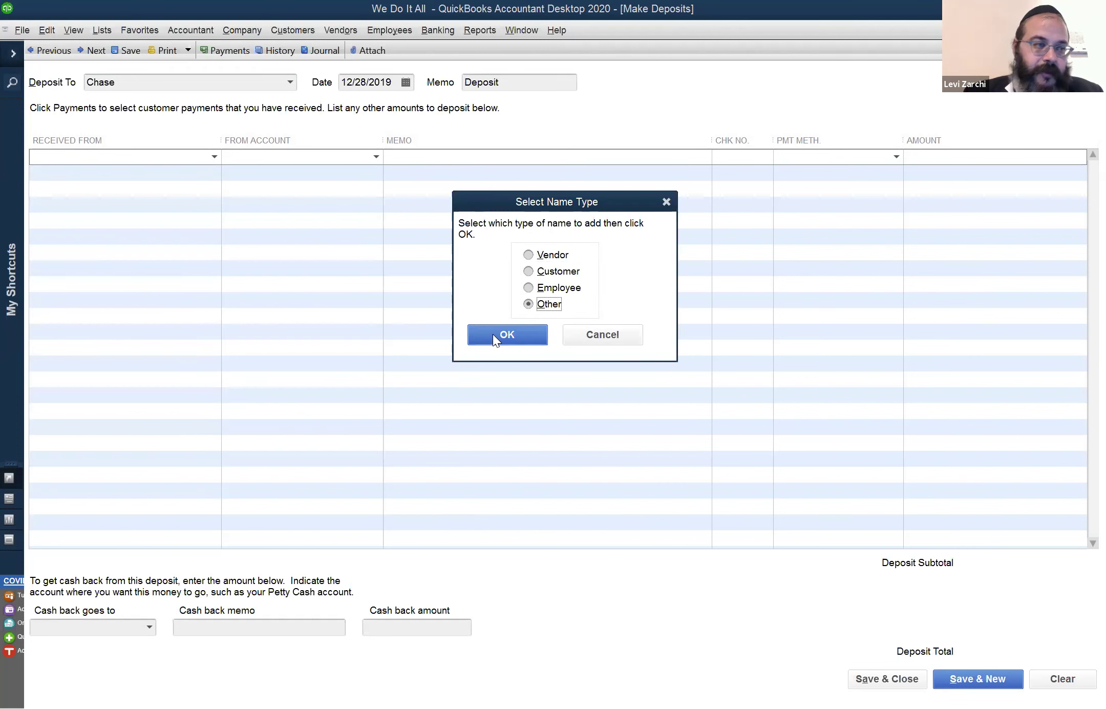
{"action": "left_click", "coordinate": [501, 337]}
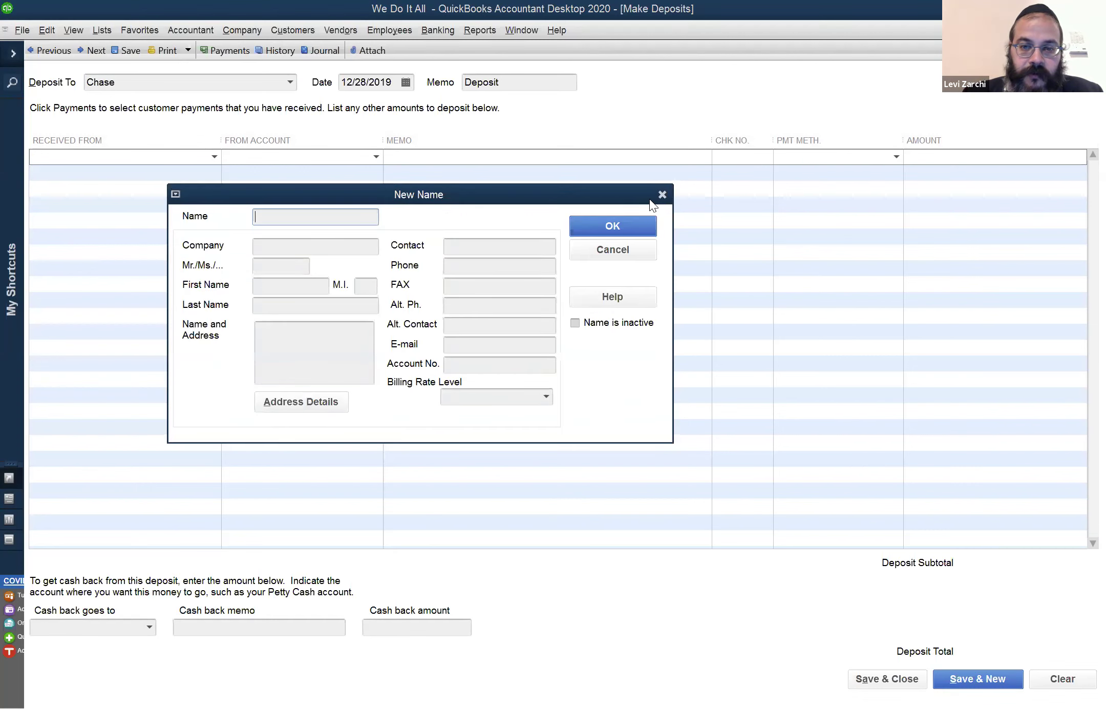
{"action": "left_click", "coordinate": [616, 225]}
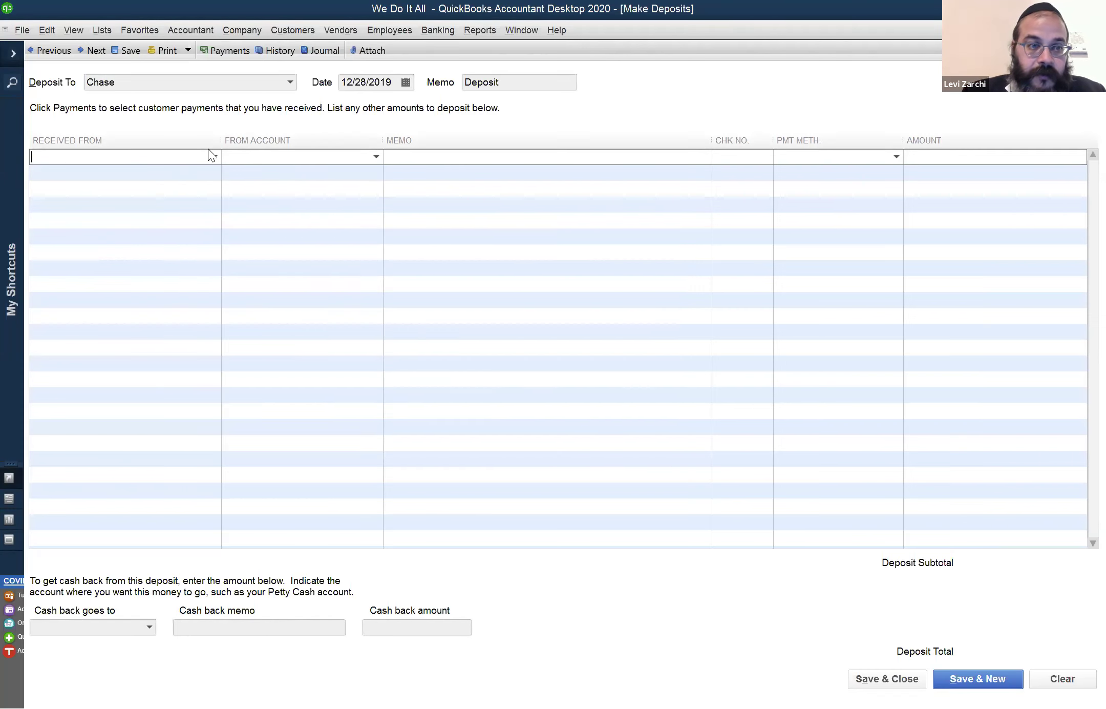
{"action": "left_click", "coordinate": [485, 297]}
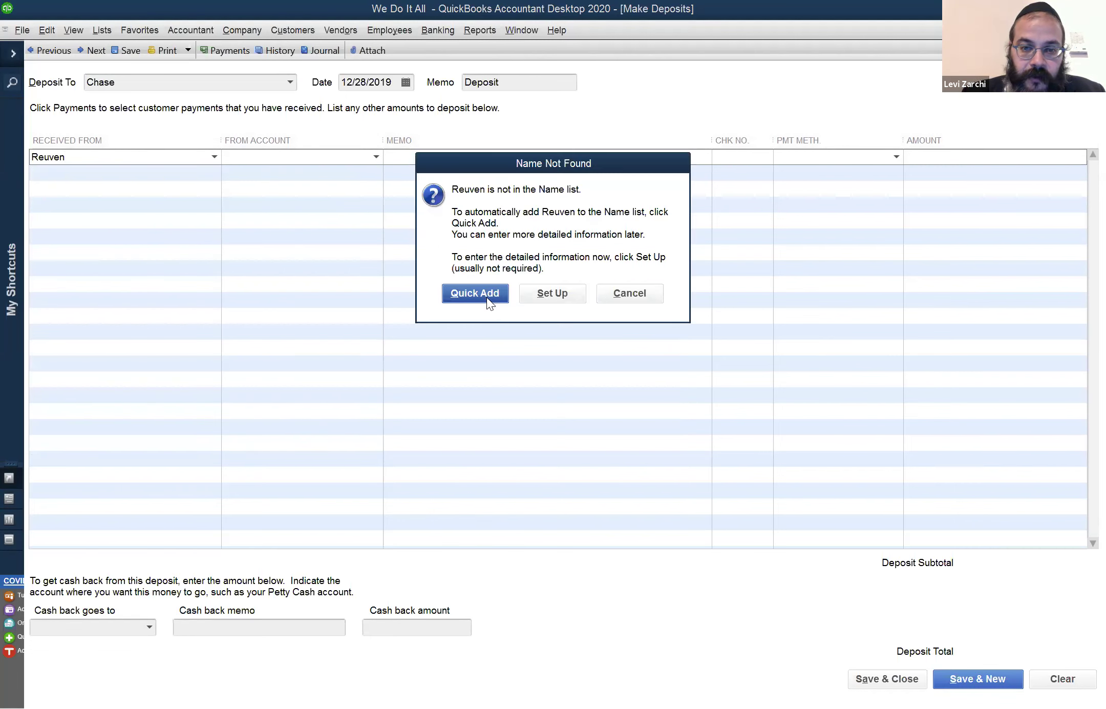
{"action": "left_click", "coordinate": [486, 297]}
{"action": "left_click", "coordinate": [503, 337]}
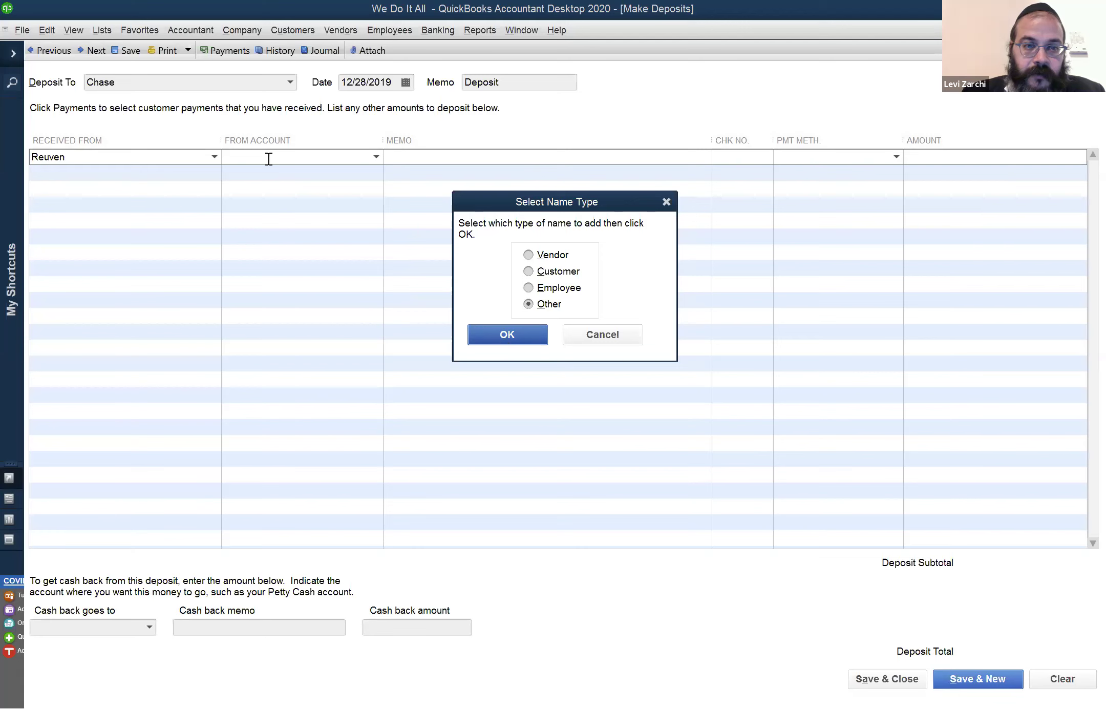
{"action": "left_click", "coordinate": [376, 158]}
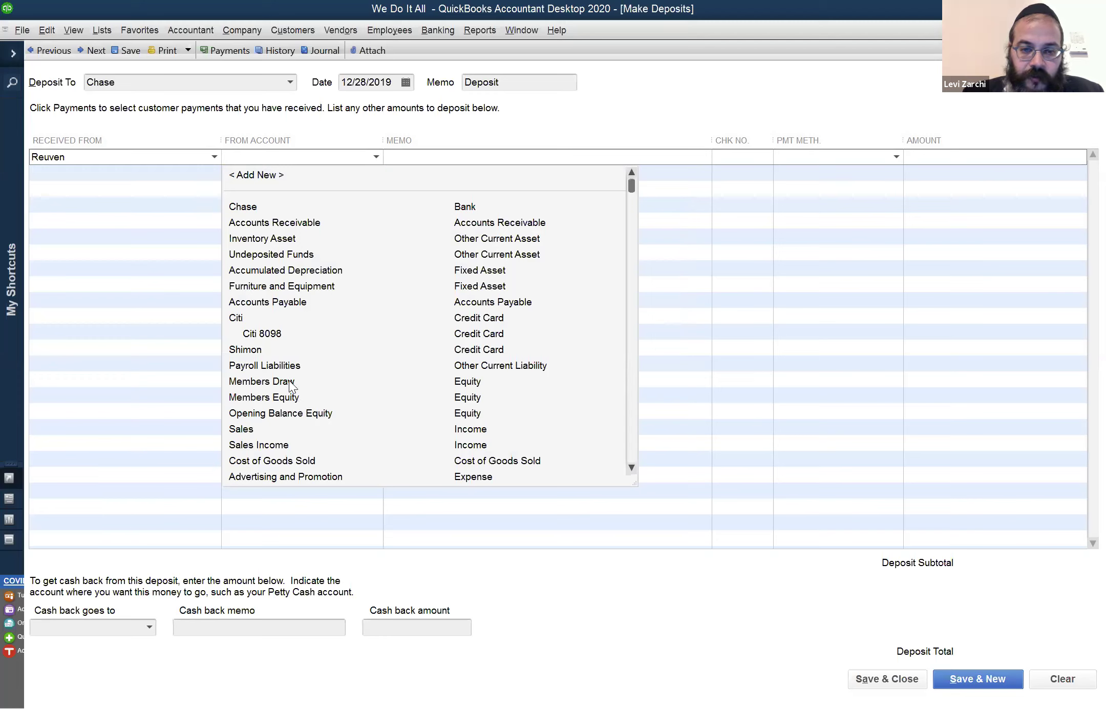
Set the first deposit line to 250.00 from the Members Equity account
{"action": "left_click", "coordinate": [289, 379]}
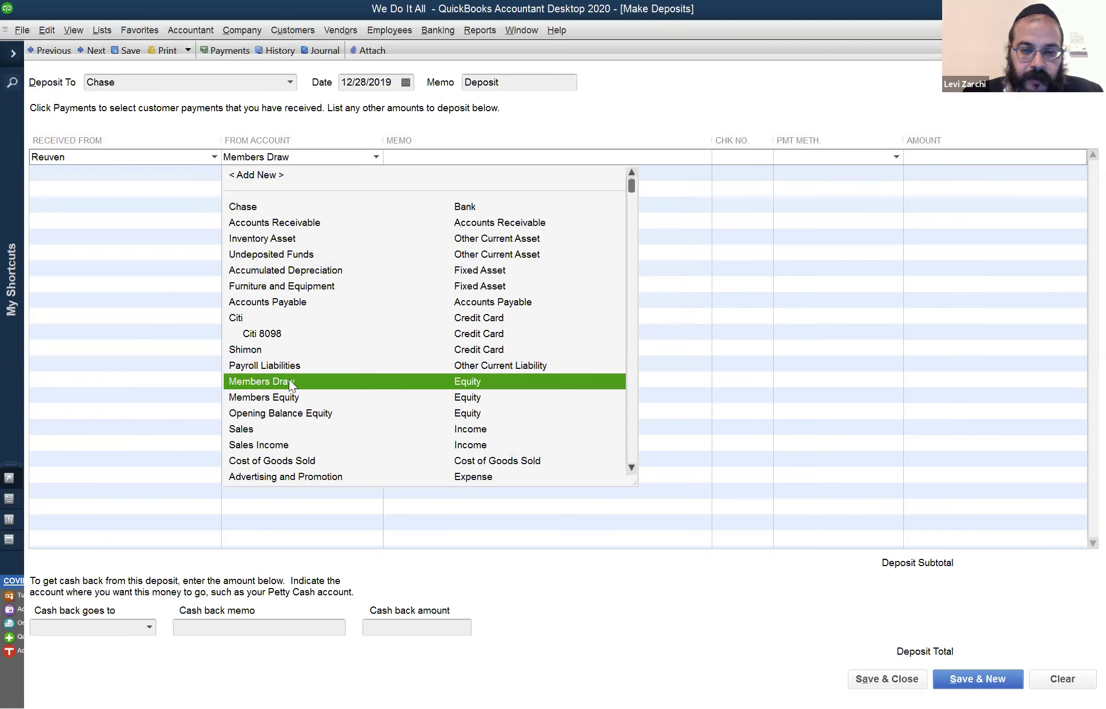
{"action": "left_click", "coordinate": [280, 397]}
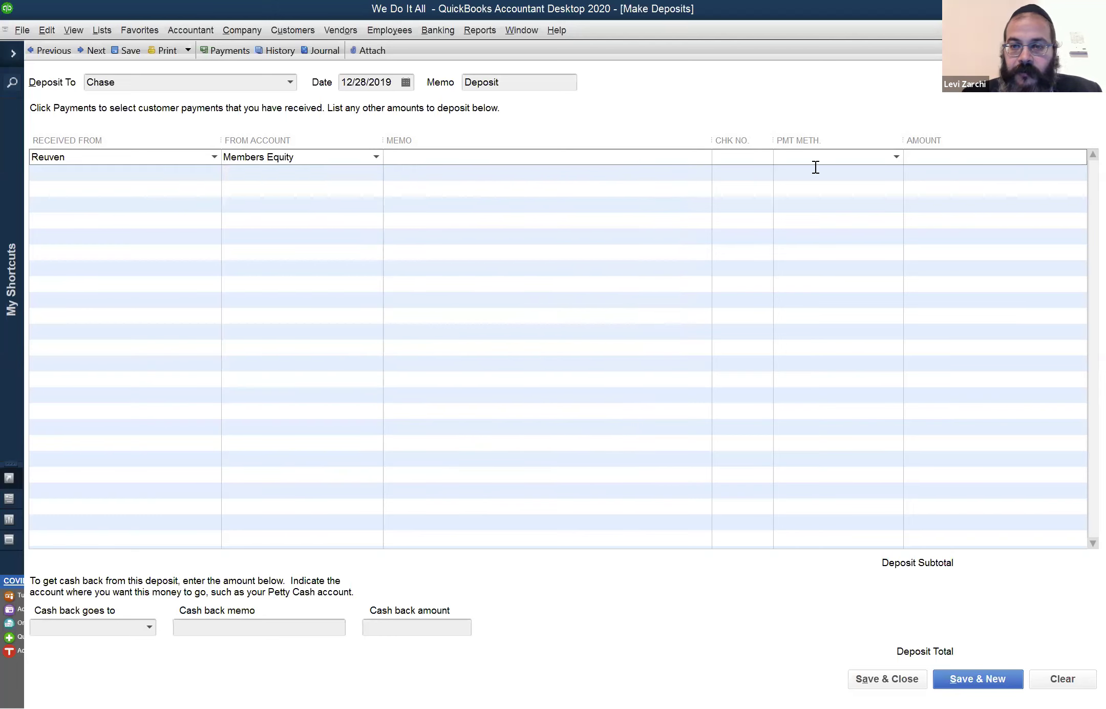
{"action": "left_click", "coordinate": [955, 158]}
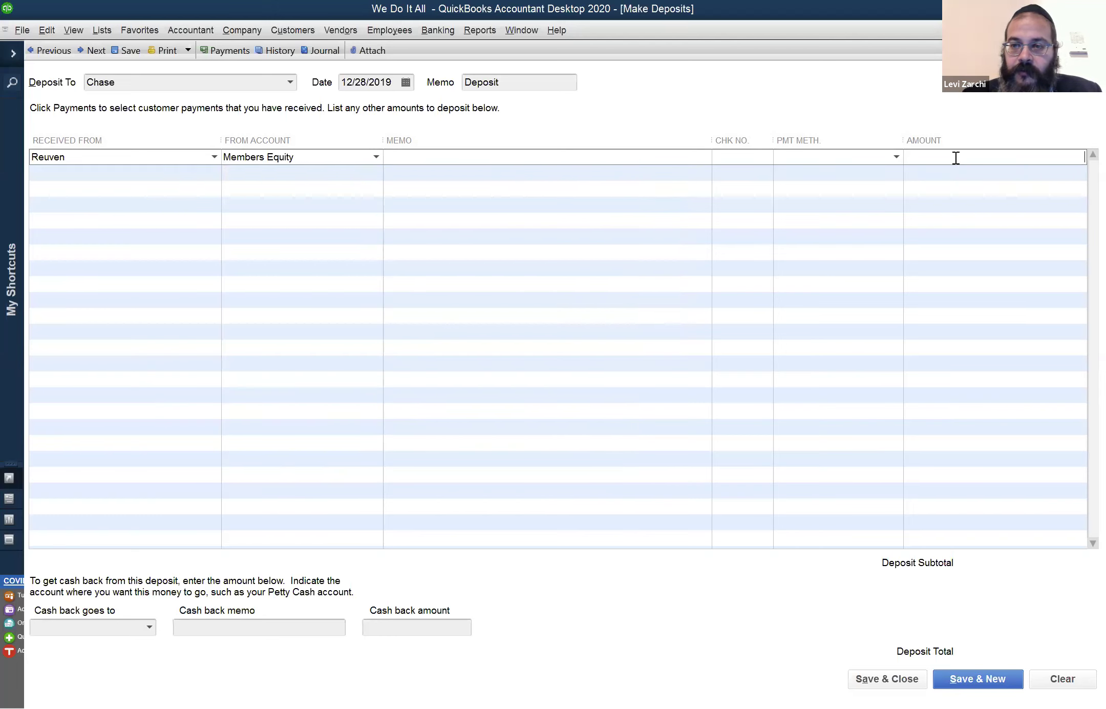
{"action": "type", "text": "250"}
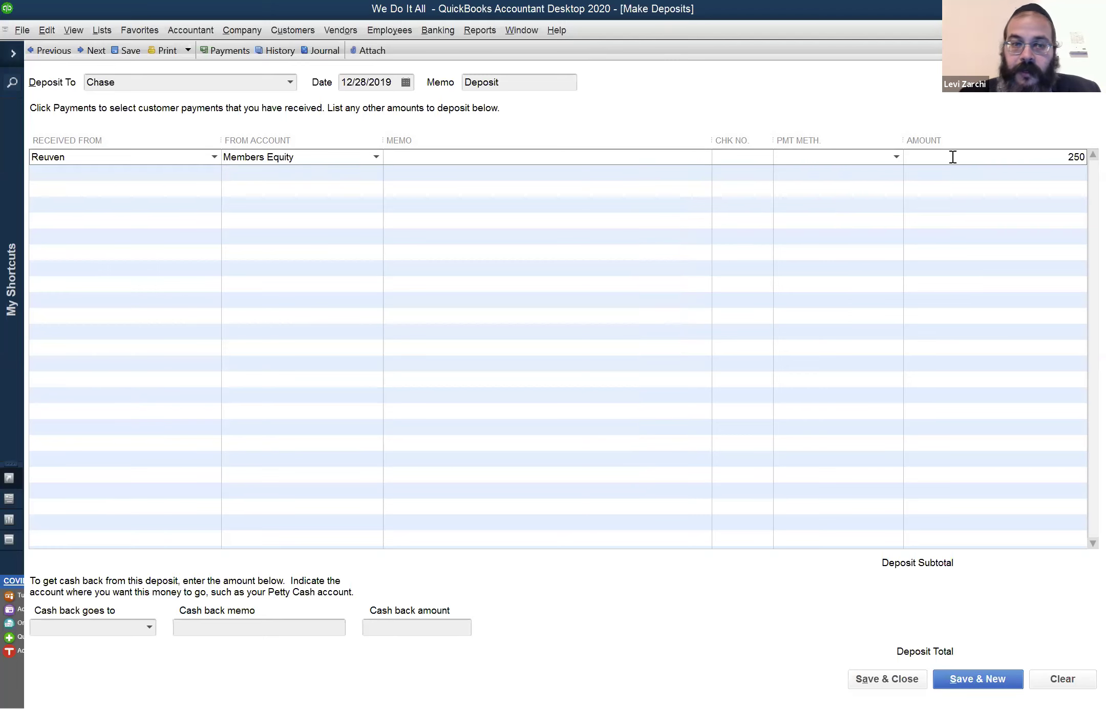
{"action": "key", "text": "Tab"}
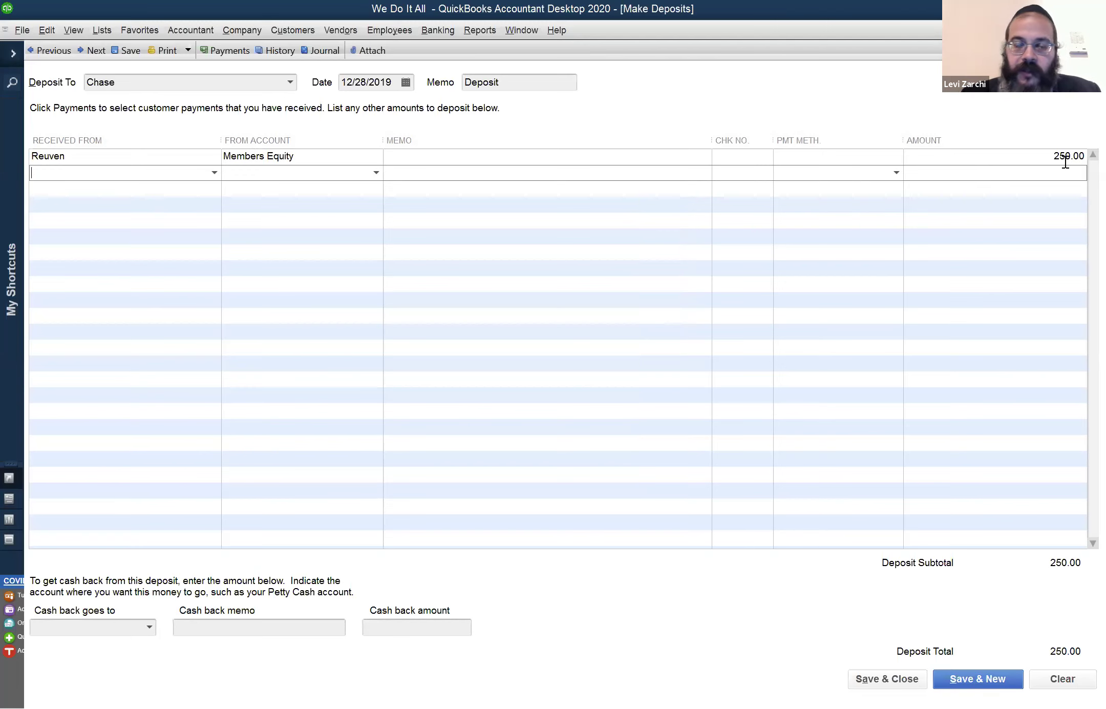
{"action": "left_click", "coordinate": [79, 155]}
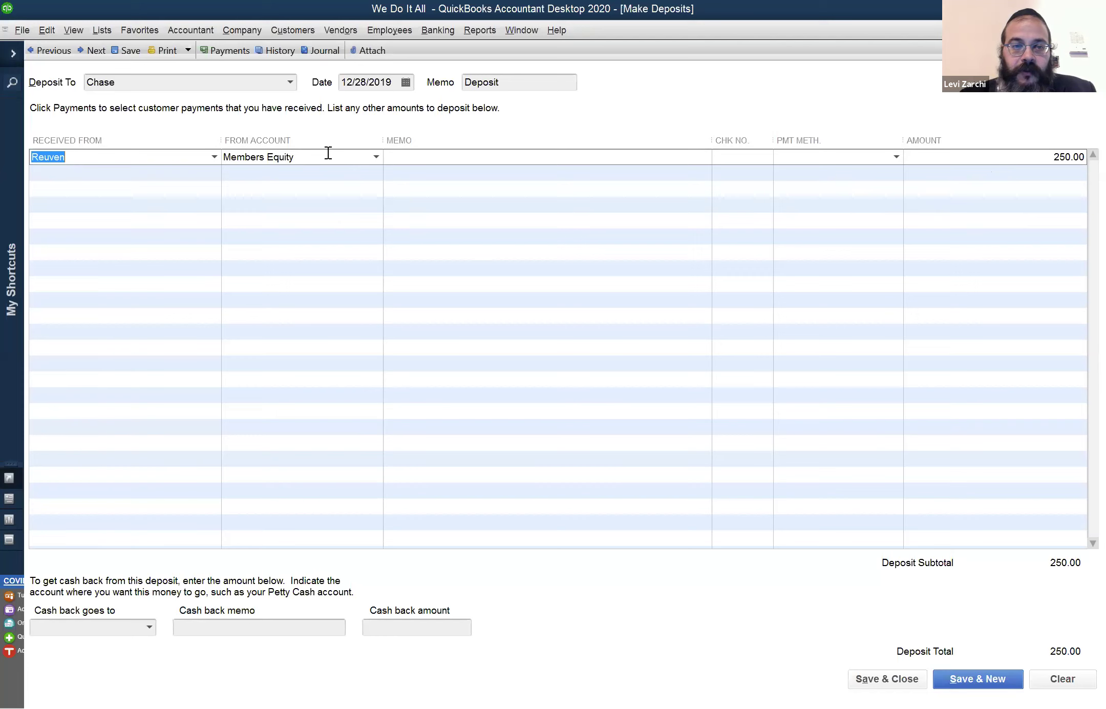
Date the deposit 05/20/2020, save and close it, and accept the Retained Earnings warning
{"action": "left_click", "coordinate": [371, 81]}
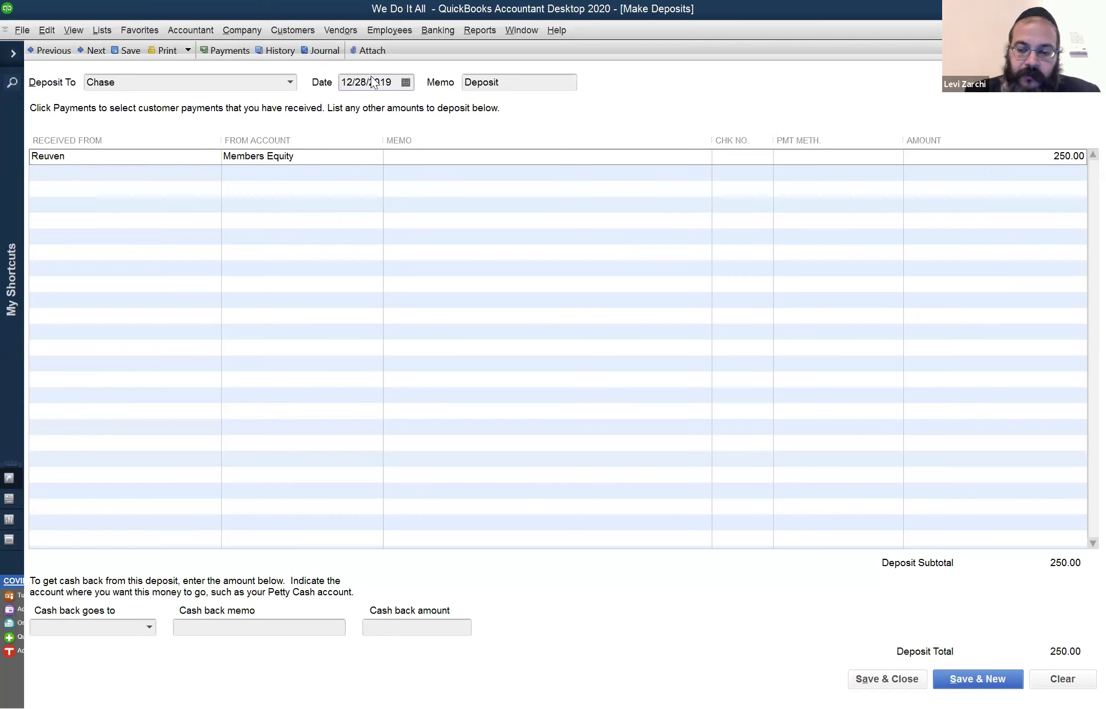
{"action": "key", "text": "t"}
{"action": "key", "text": "Tab"}
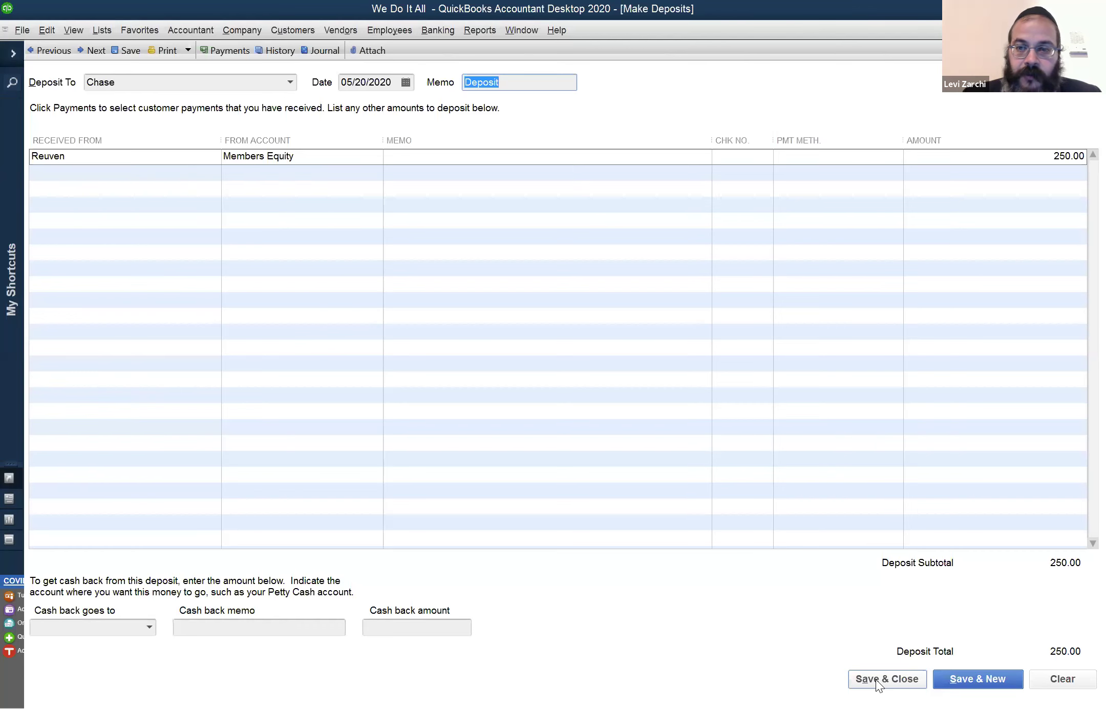
{"action": "left_click", "coordinate": [876, 679]}
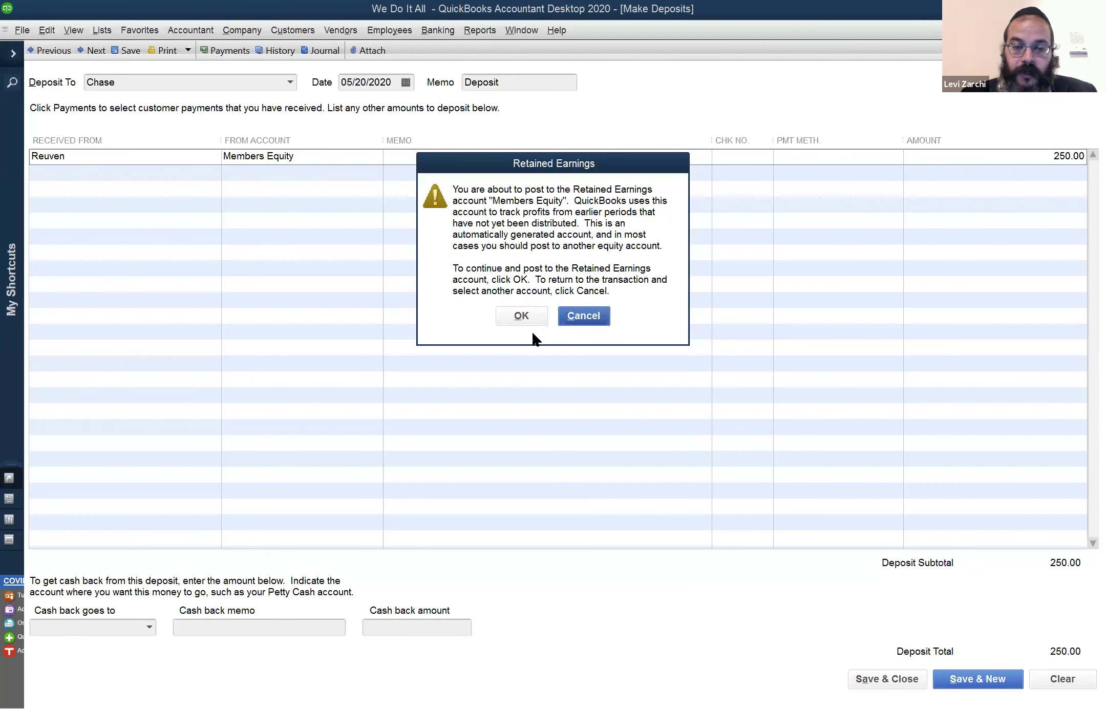
{"action": "left_click", "coordinate": [521, 315]}
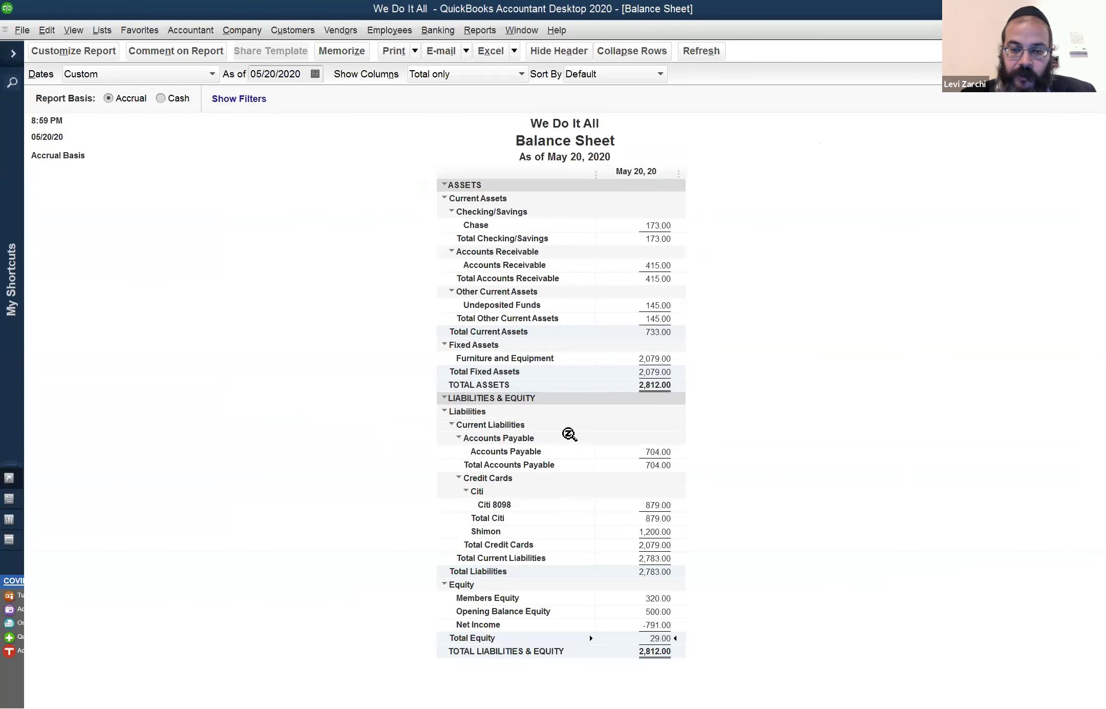
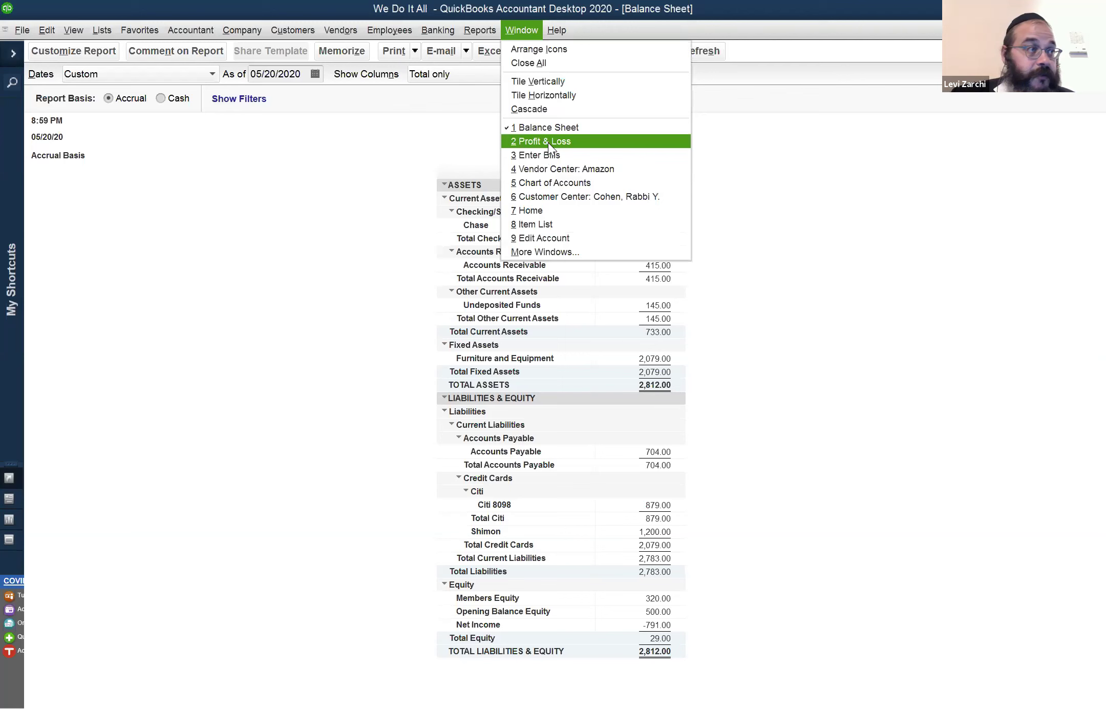
Bring up the Profit & Loss report and set its dates to This Fiscal Year
{"action": "left_click", "coordinate": [548, 143]}
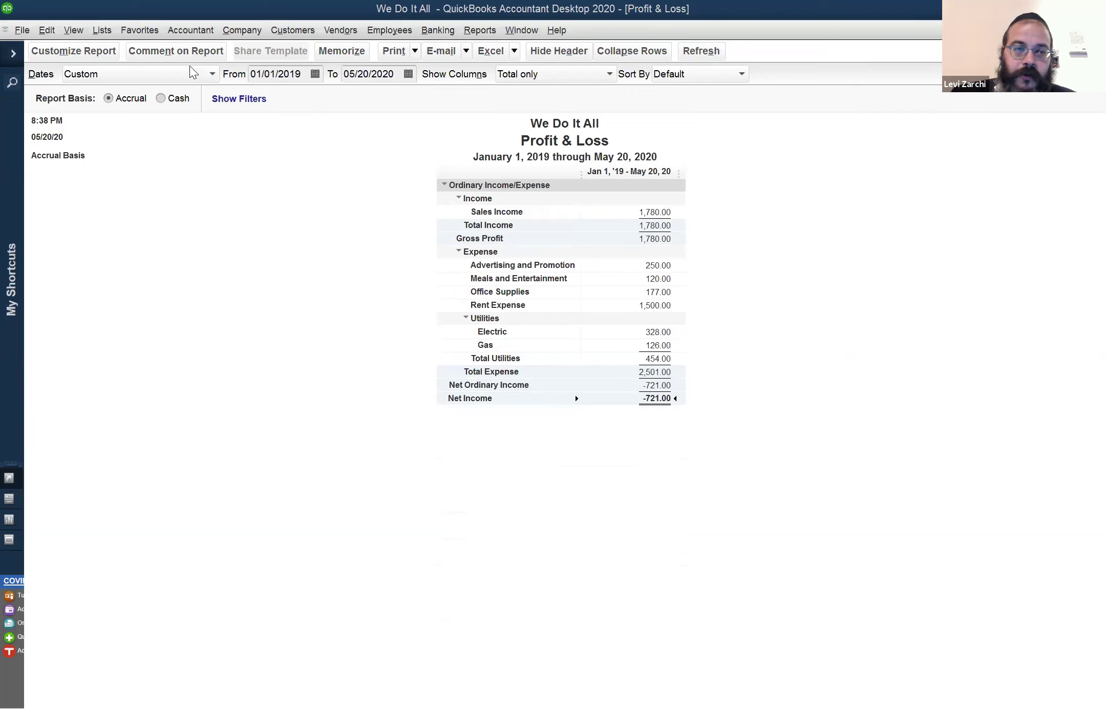
{"action": "left_click", "coordinate": [211, 75]}
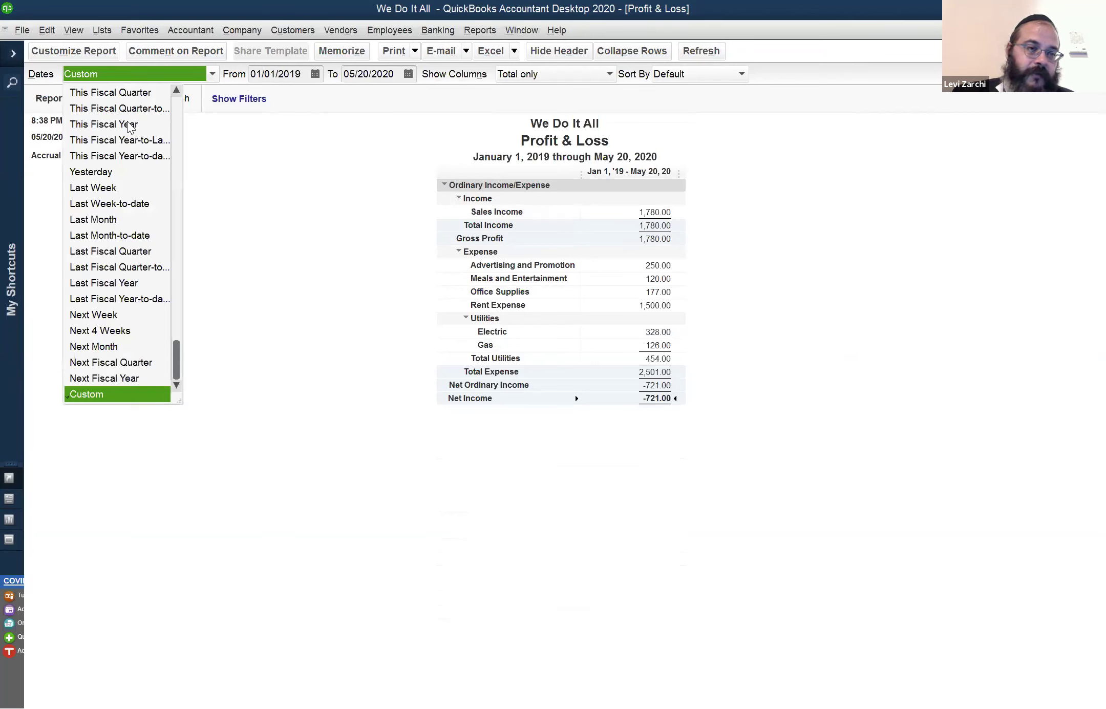
{"action": "left_click", "coordinate": [129, 125]}
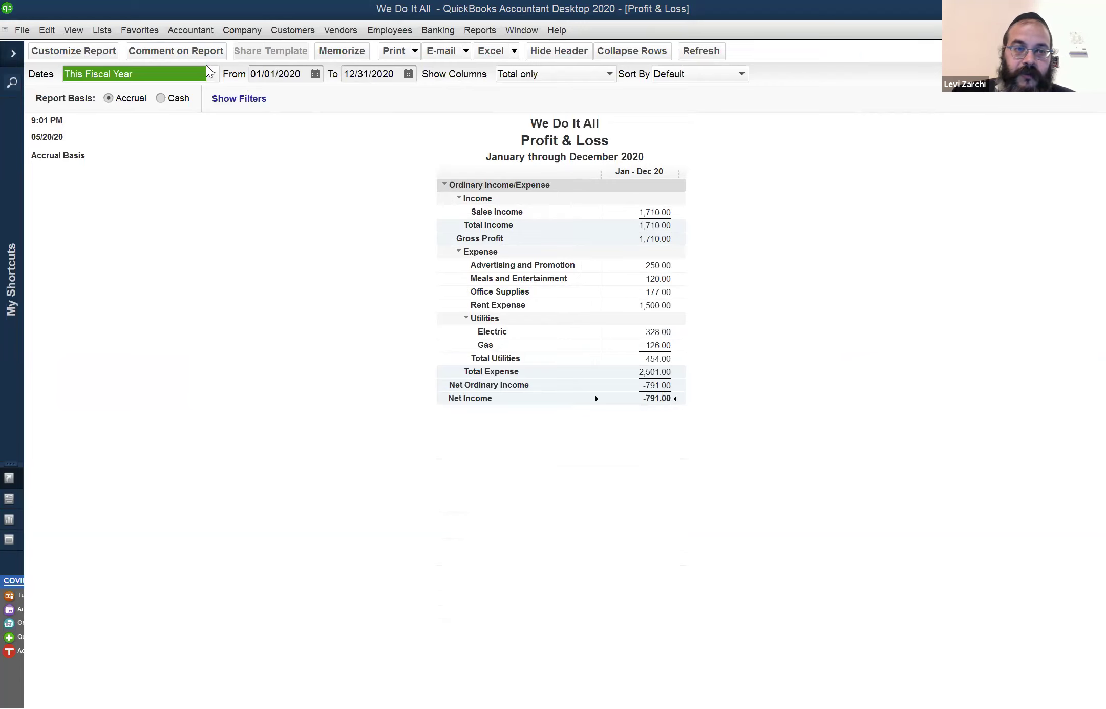
Try the All date range, then return the report to This Fiscal Year
{"action": "left_click", "coordinate": [213, 76]}
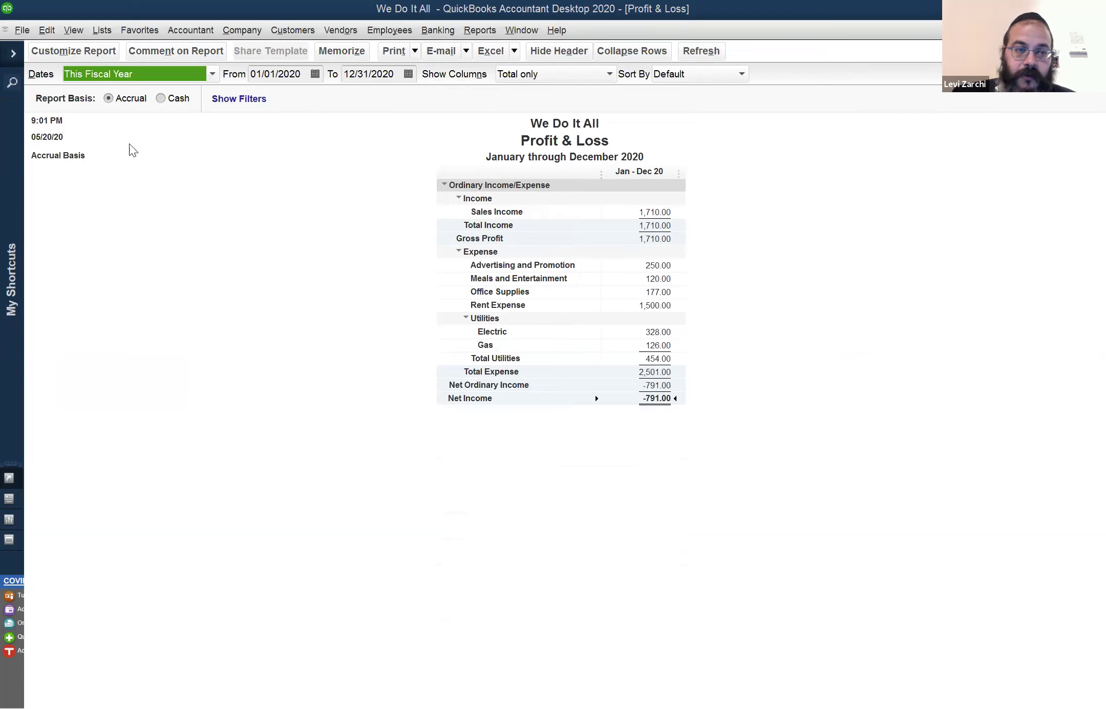
{"action": "scroll", "coordinate": [132, 93], "scroll_direction": "up", "scroll_amount": 1}
{"action": "left_click", "coordinate": [132, 92]}
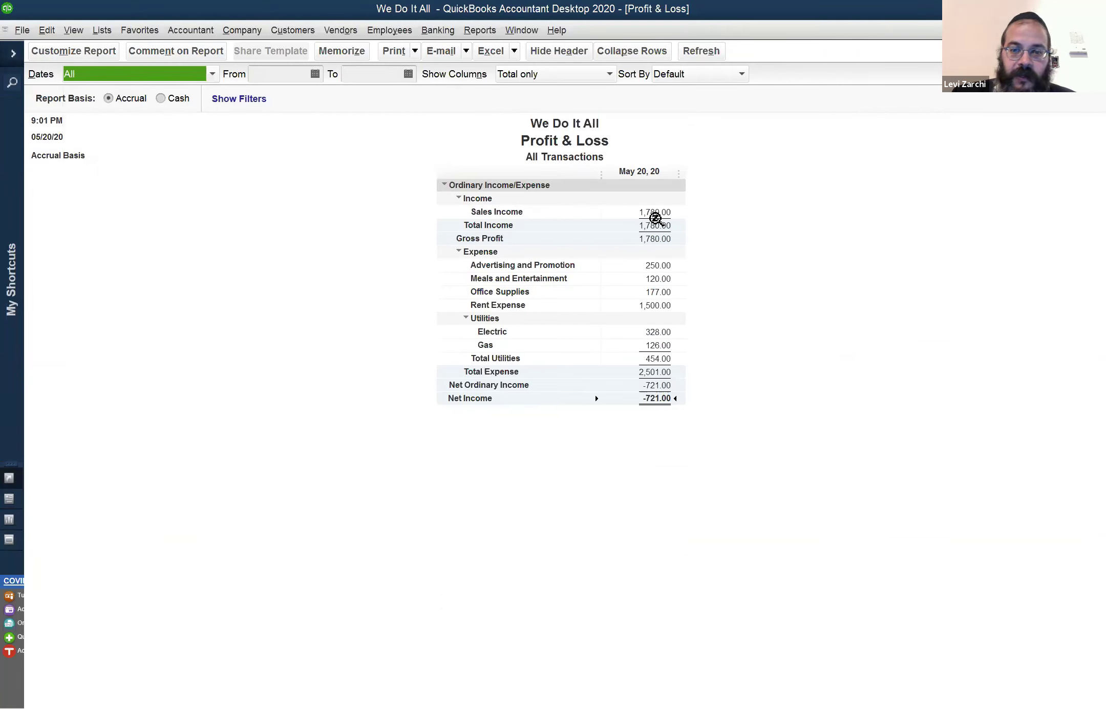
{"action": "left_click", "coordinate": [213, 75]}
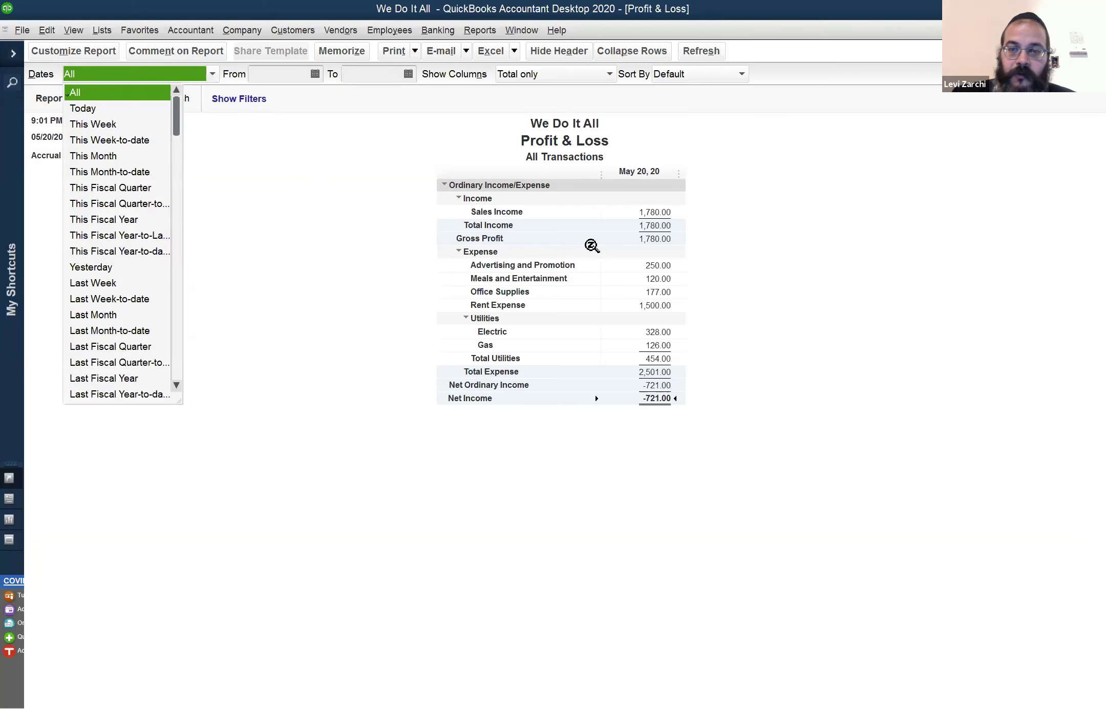
{"action": "left_click", "coordinate": [104, 219]}
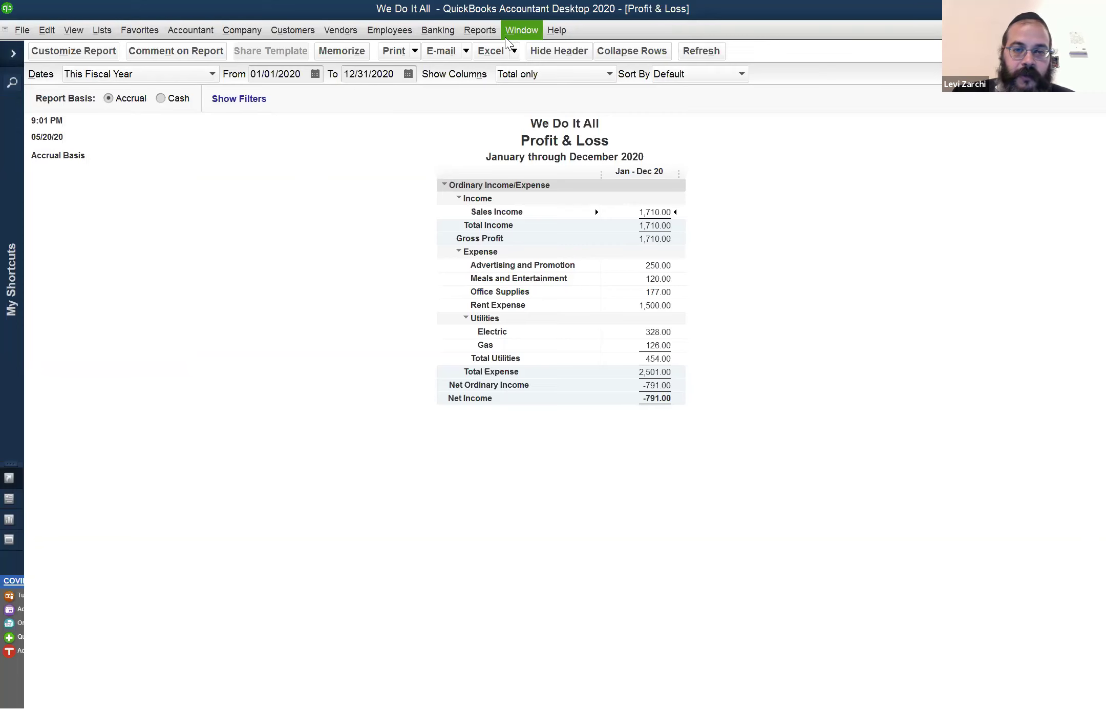
{"action": "left_click", "coordinate": [518, 31]}
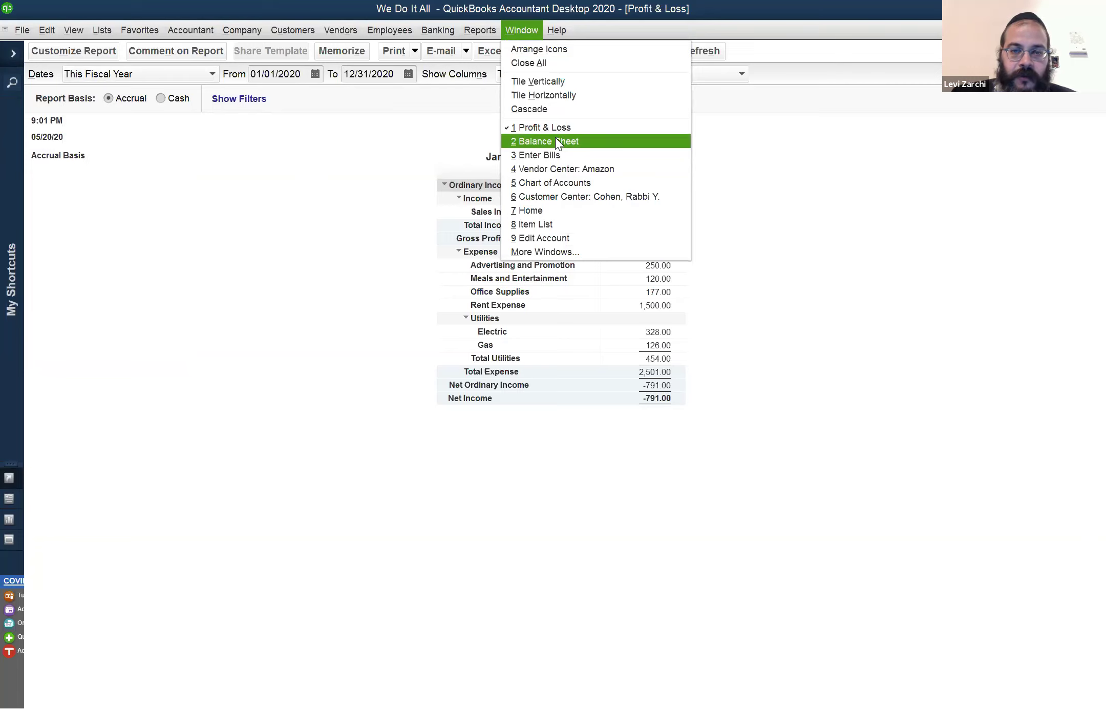
{"action": "left_click", "coordinate": [499, 558]}
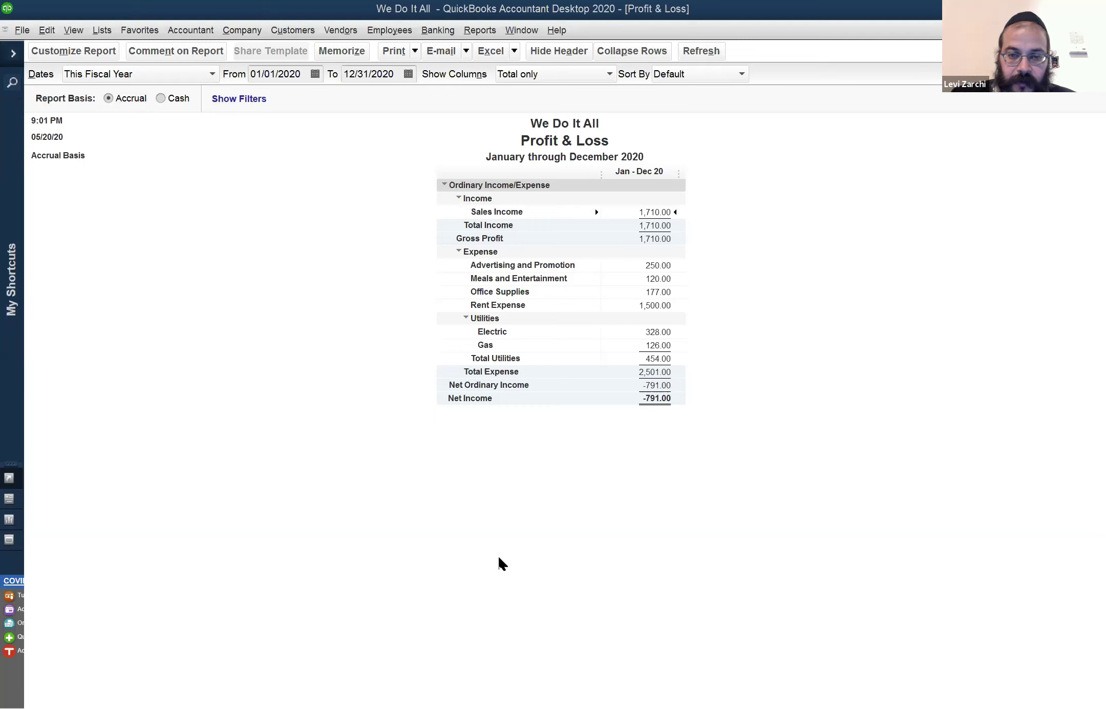
{"action": "left_click", "coordinate": [517, 29]}
{"action": "left_click", "coordinate": [536, 129]}
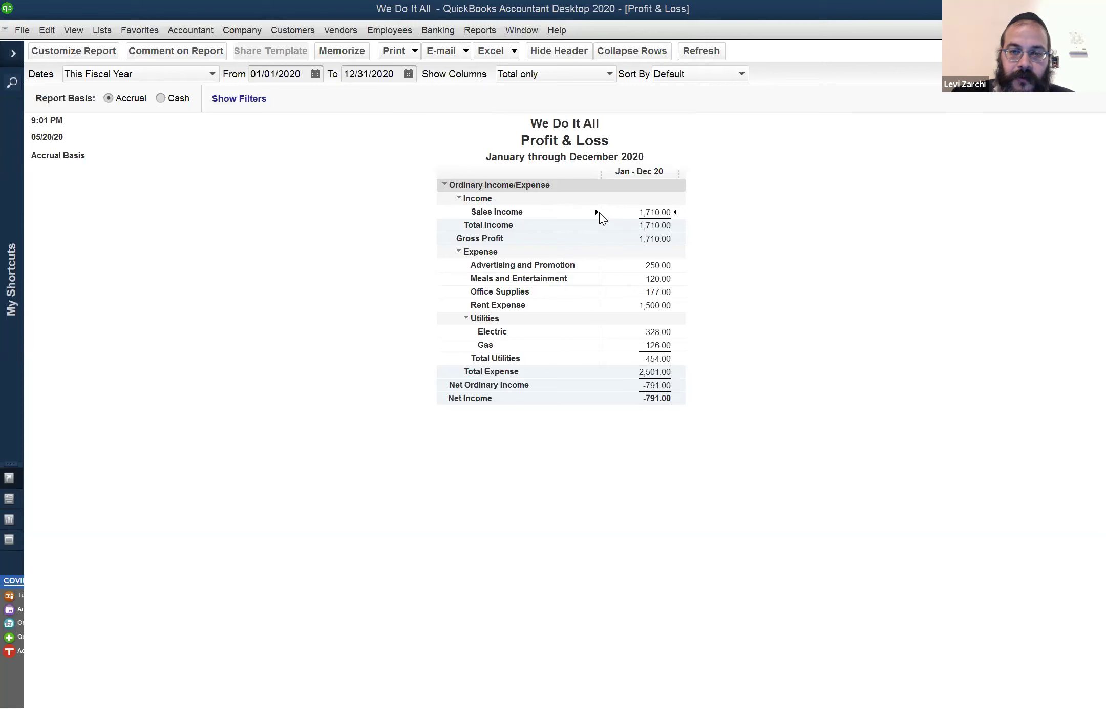
Open Profit & Loss Detail from Company & Financial and dismiss the collapsing-transactions note
{"action": "left_click", "coordinate": [480, 28]}
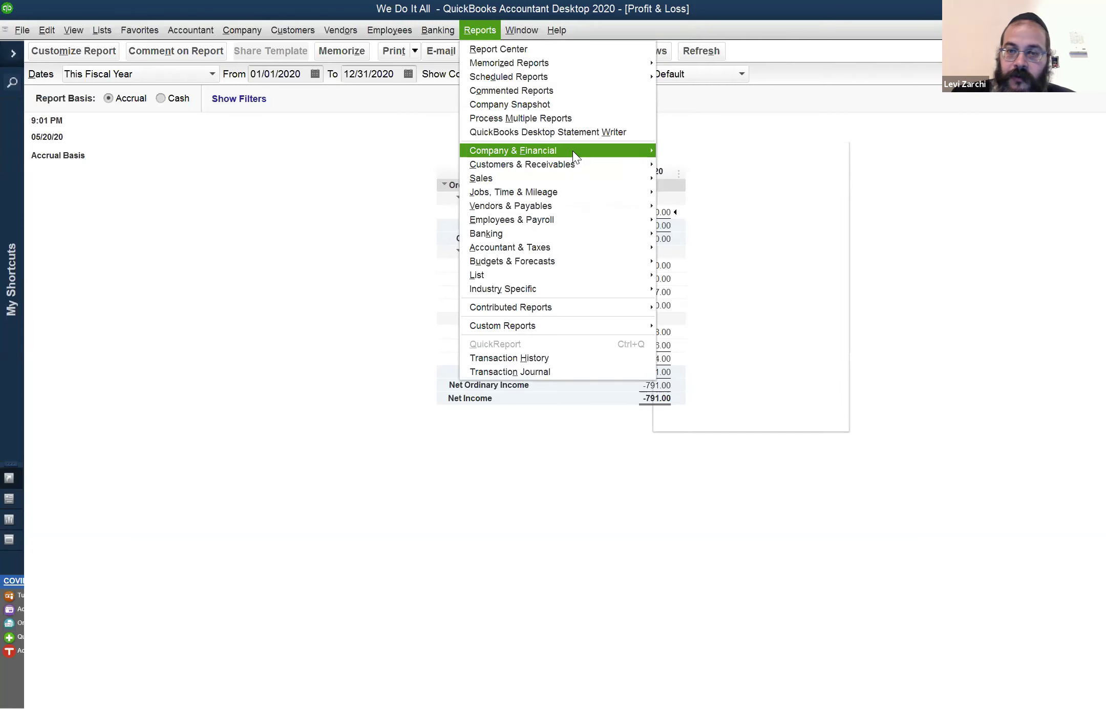
{"action": "mouse_move", "coordinate": [573, 150]}
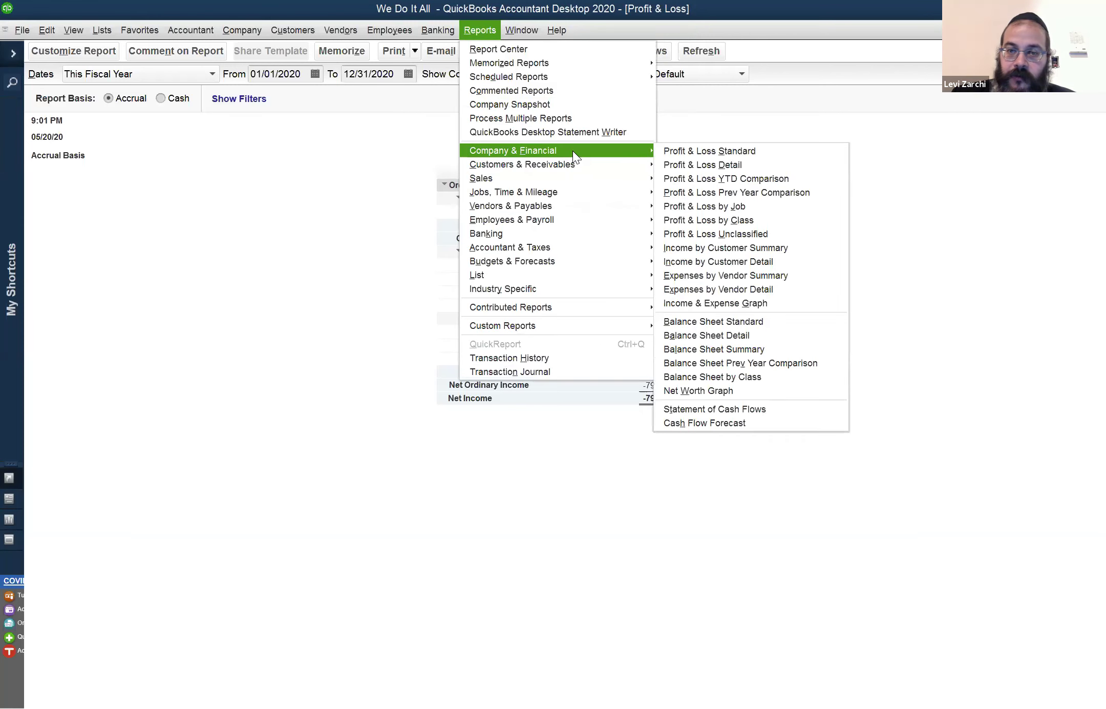
{"action": "left_click", "coordinate": [661, 162]}
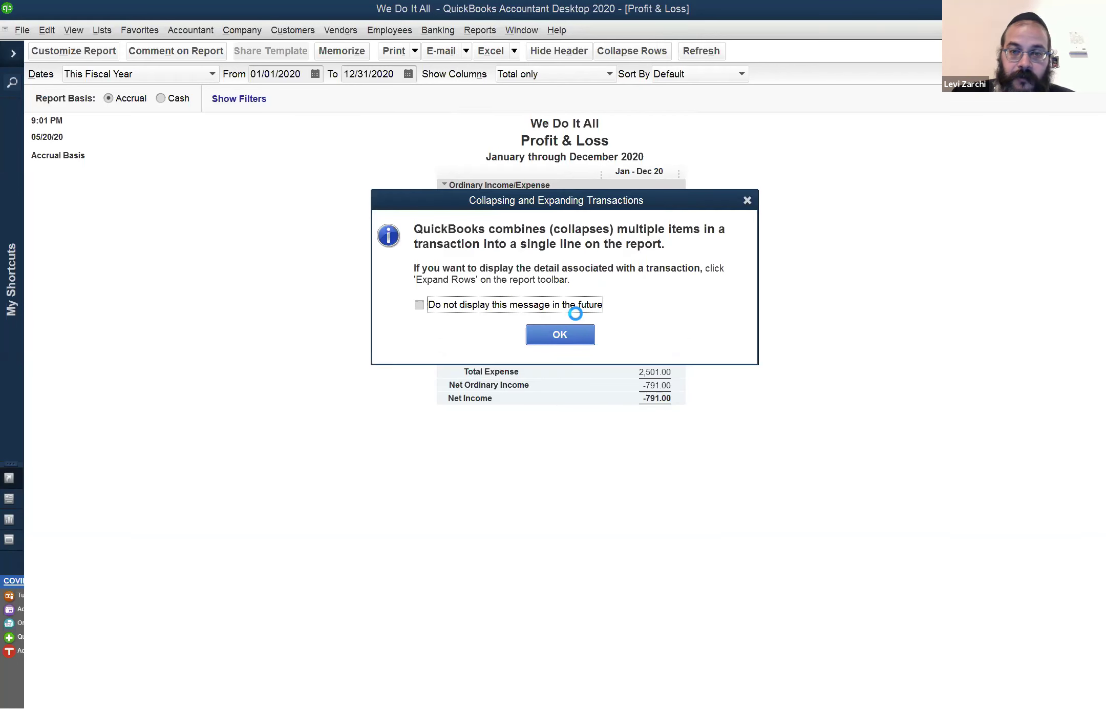
{"action": "key", "text": "Return"}
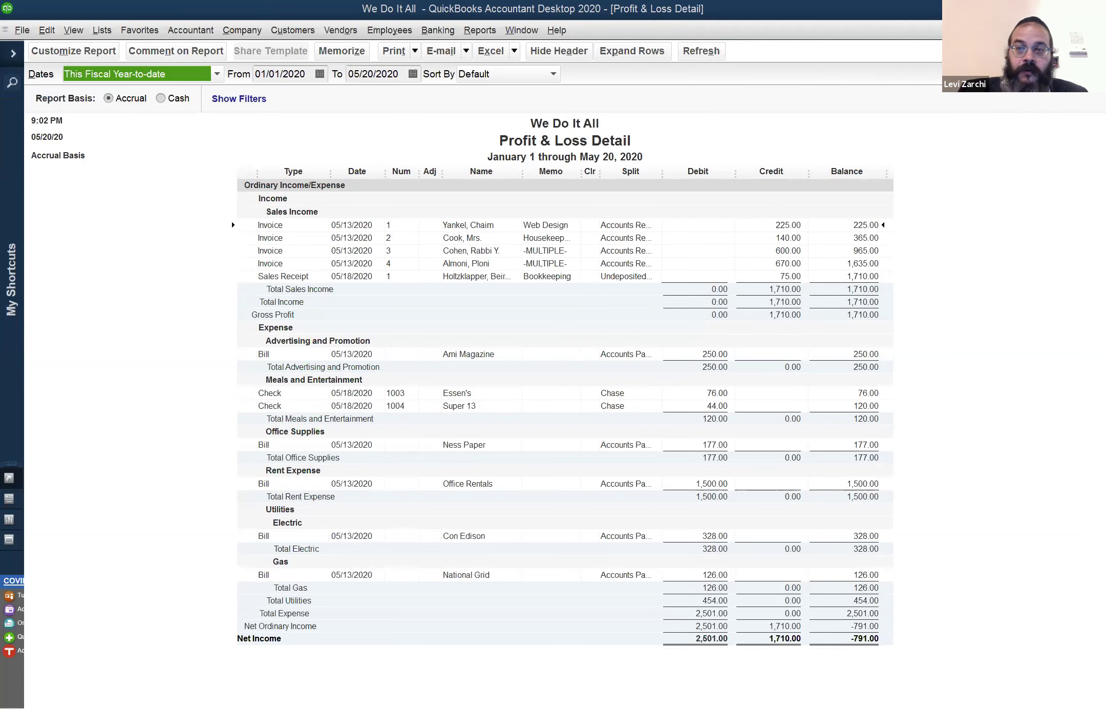
Close the Profit & Loss Detail window with Esc, revealing the -791.00 summary
{"action": "key", "text": "Escape"}
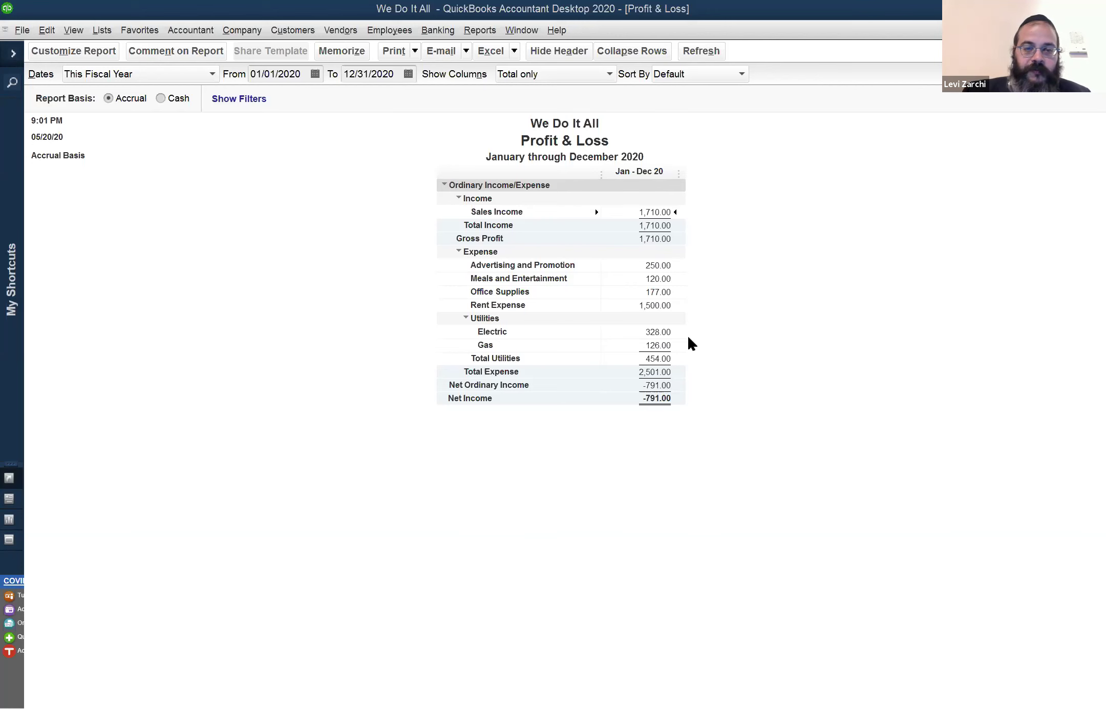
Open the Chart of Accounts with Ctrl+A
{"action": "key", "text": "ctrl+a"}
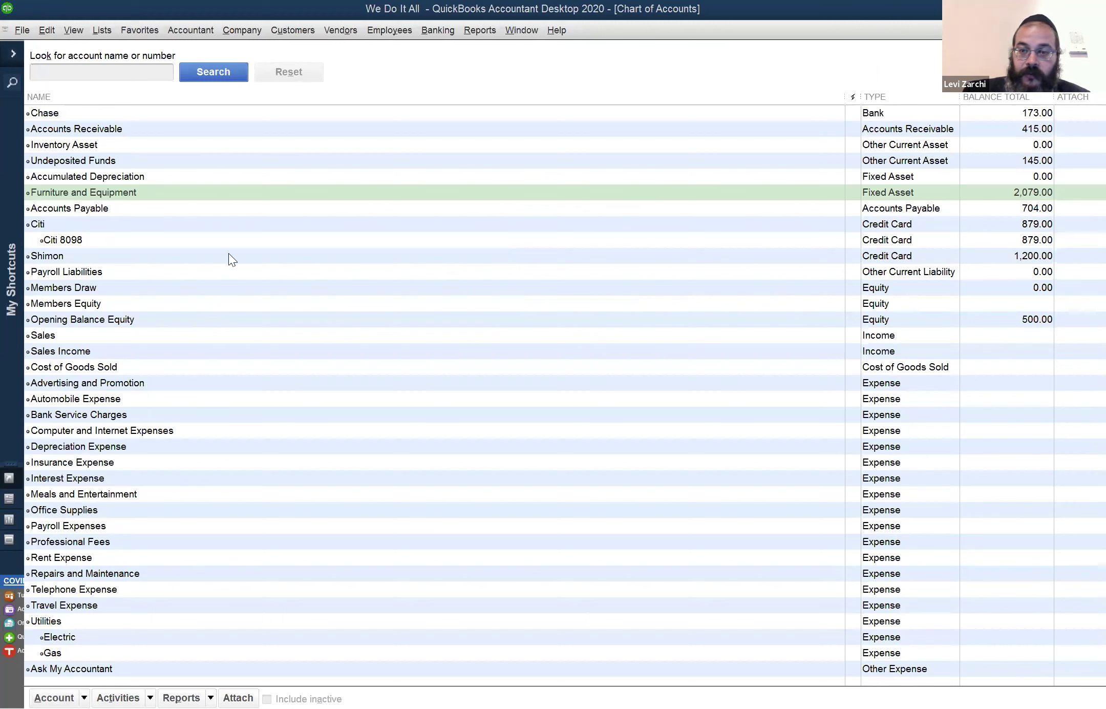
Select Members Equity, then bring the Profit & Loss report forward from the Window list
{"action": "left_click", "coordinate": [74, 305]}
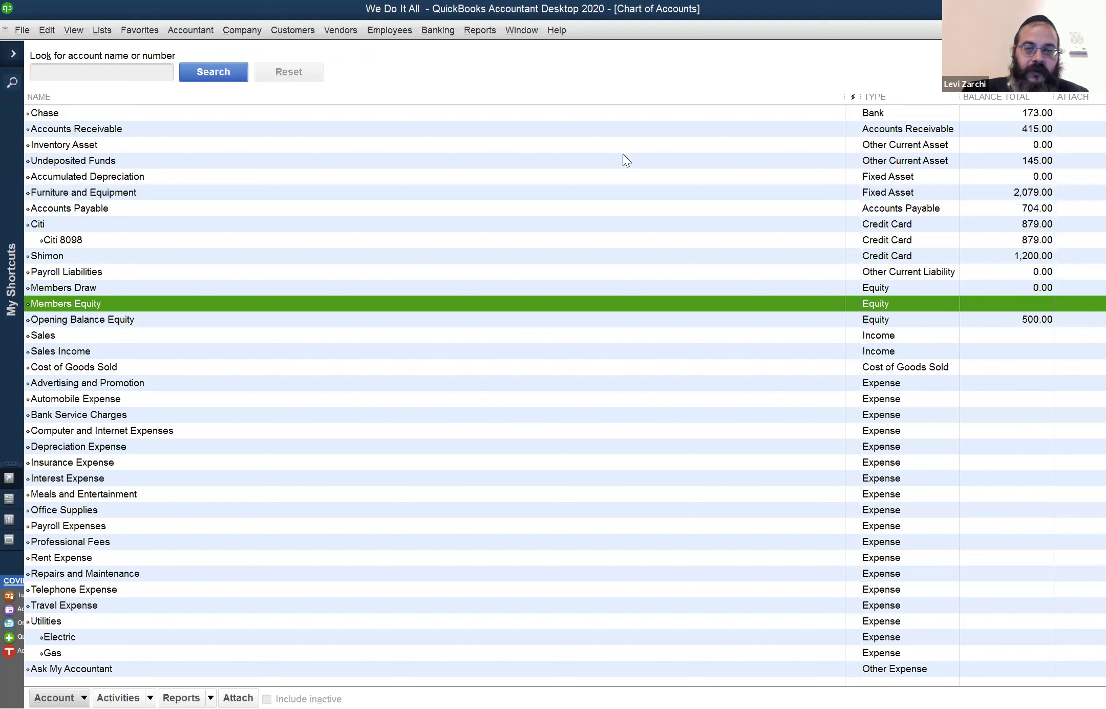
{"action": "left_click", "coordinate": [509, 32]}
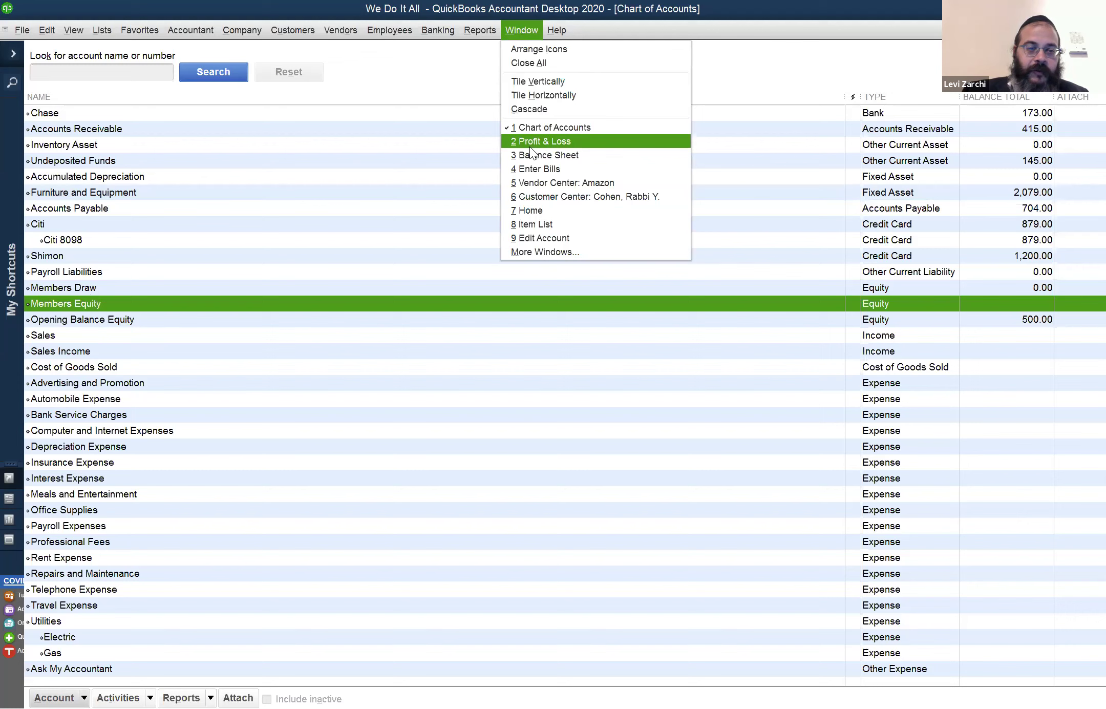
{"action": "left_click", "coordinate": [103, 288]}
{"action": "left_click", "coordinate": [519, 32]}
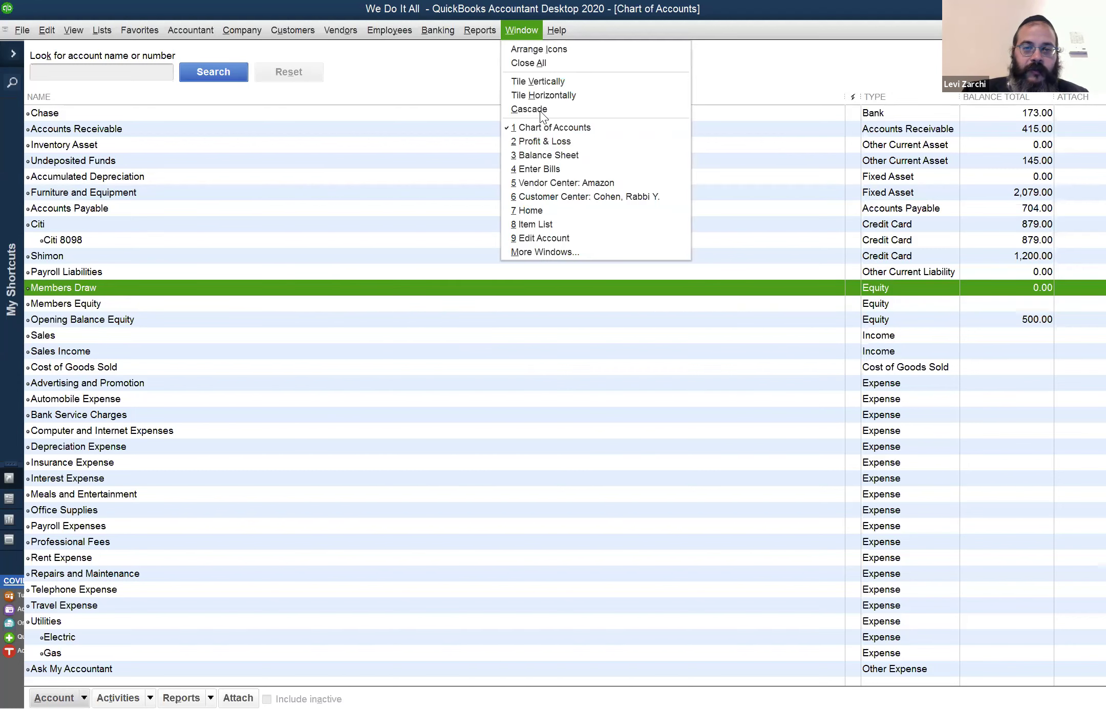
{"action": "left_click", "coordinate": [548, 141]}
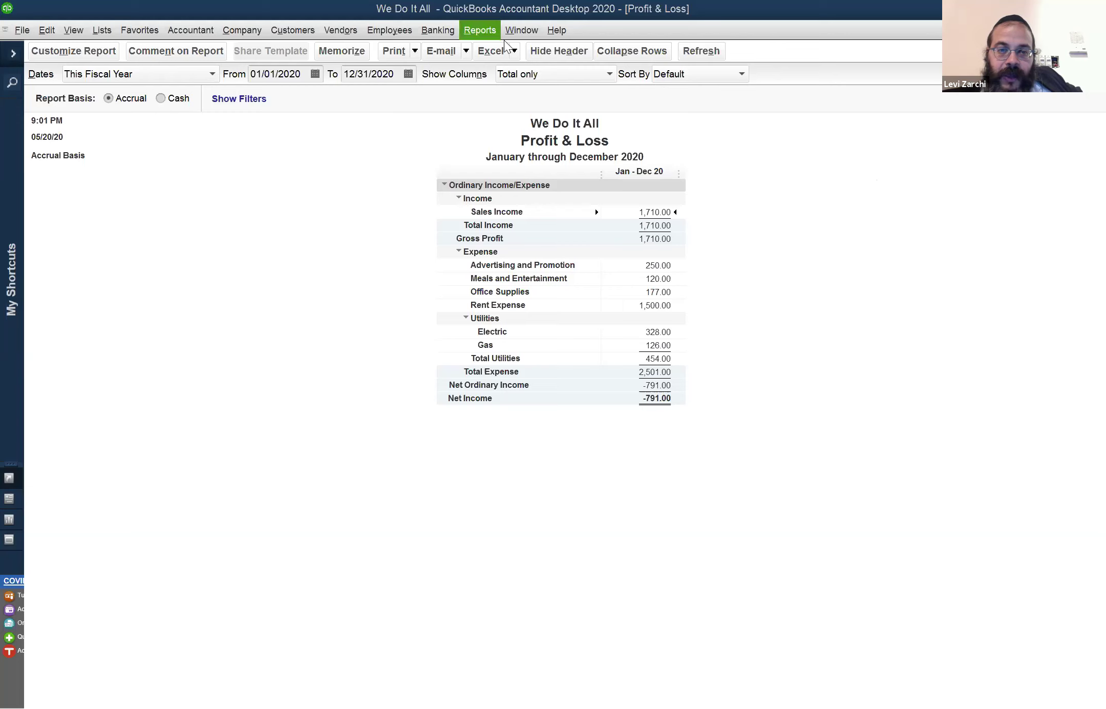
Open and close the Banking menu without choosing anything
{"action": "left_click", "coordinate": [438, 30]}
{"action": "left_click", "coordinate": [438, 31]}
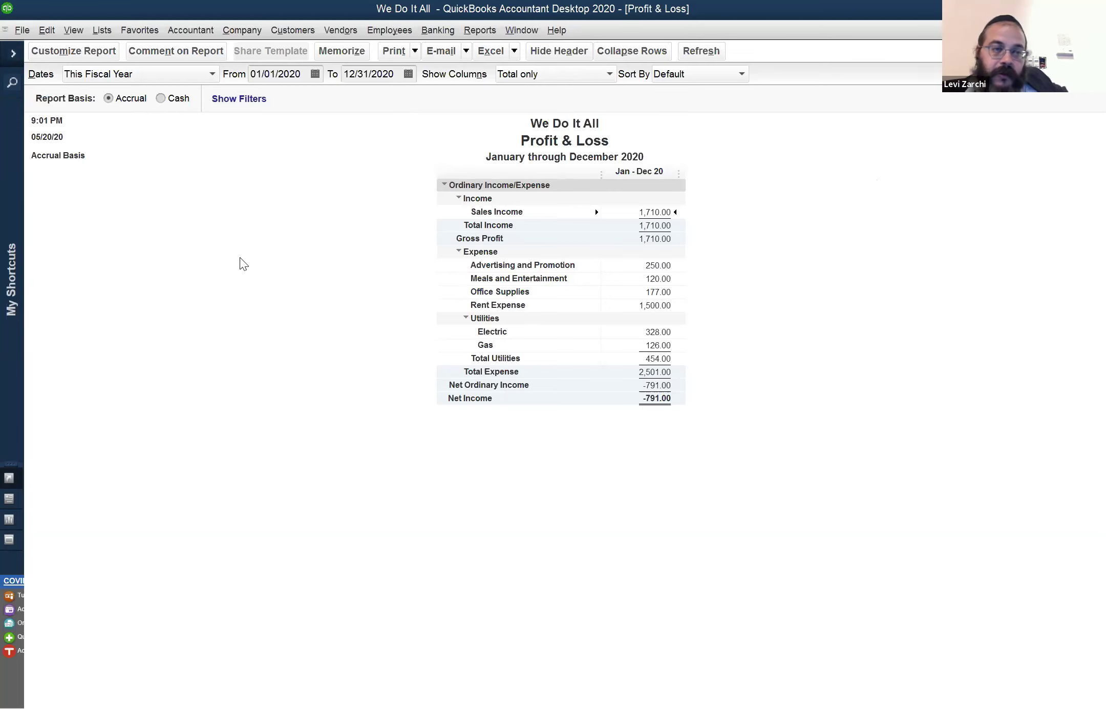
Open the Chase register and record the 05/20/2020 Members Equity deposit of 250.00
{"action": "key", "text": "ctrl+r"}
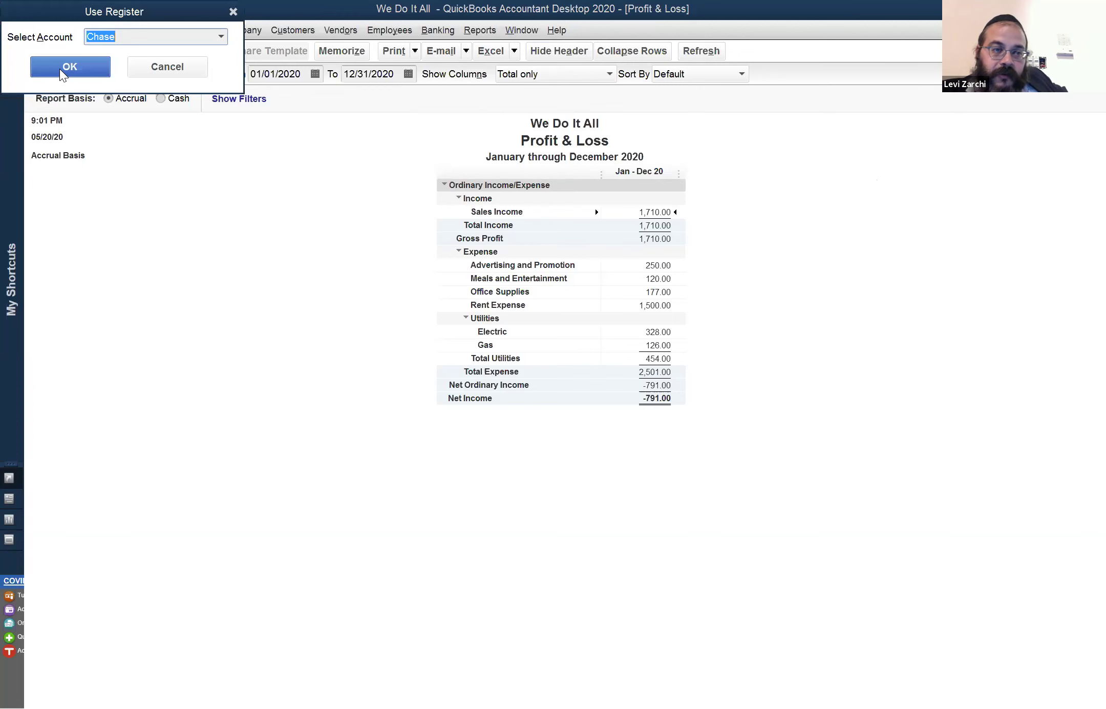
{"action": "left_click", "coordinate": [59, 67]}
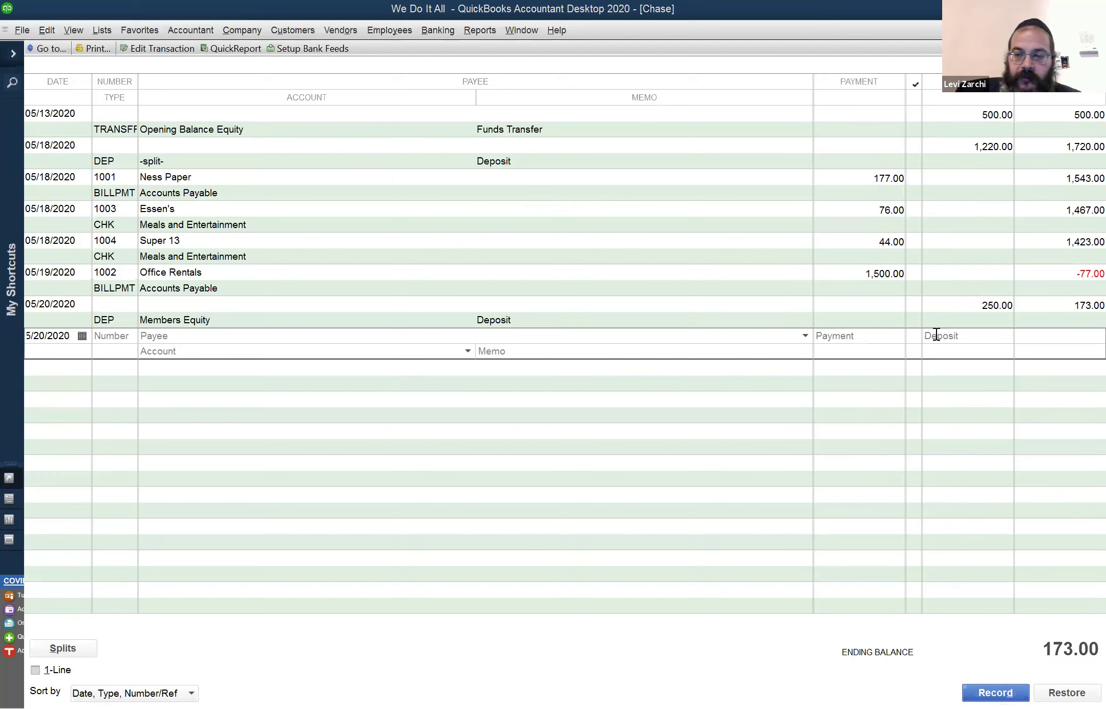
{"action": "left_click", "coordinate": [983, 304]}
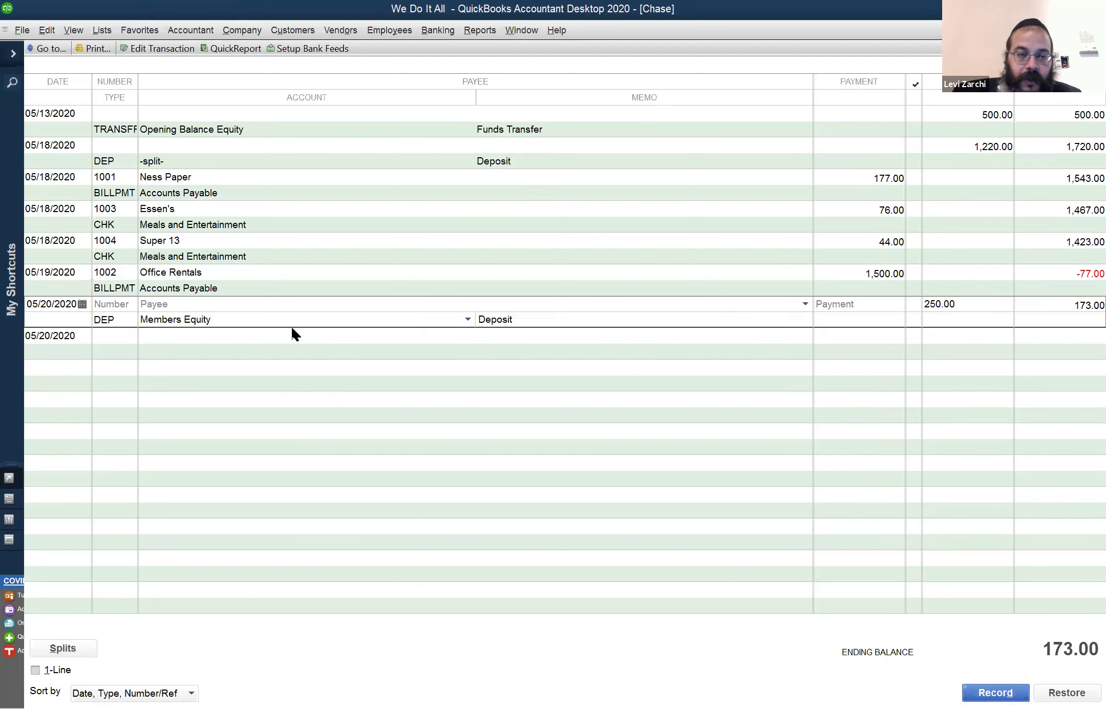
{"action": "key", "text": "Return"}
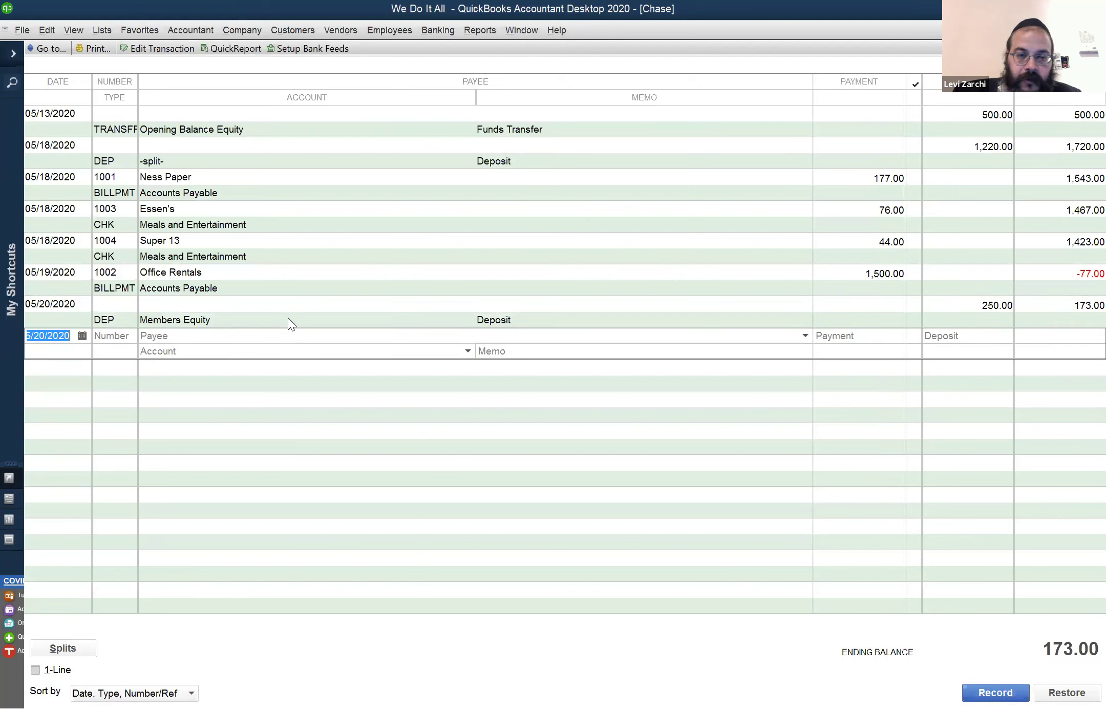
{"action": "left_click", "coordinate": [287, 318]}
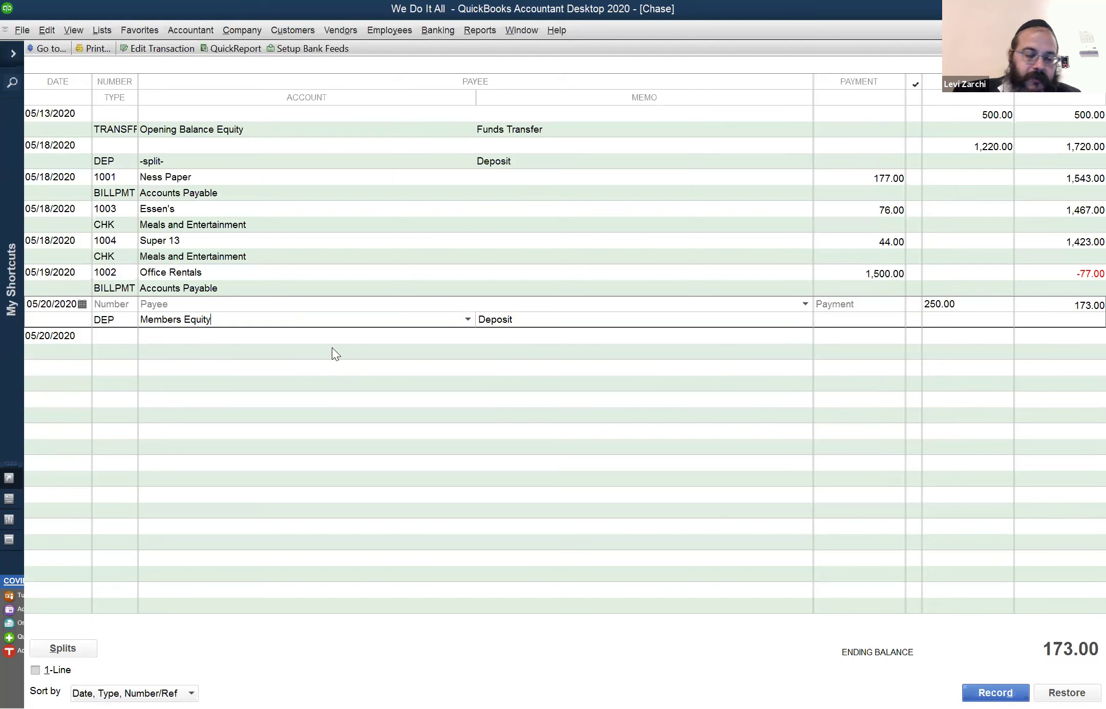
{"action": "left_click", "coordinate": [392, 351]}
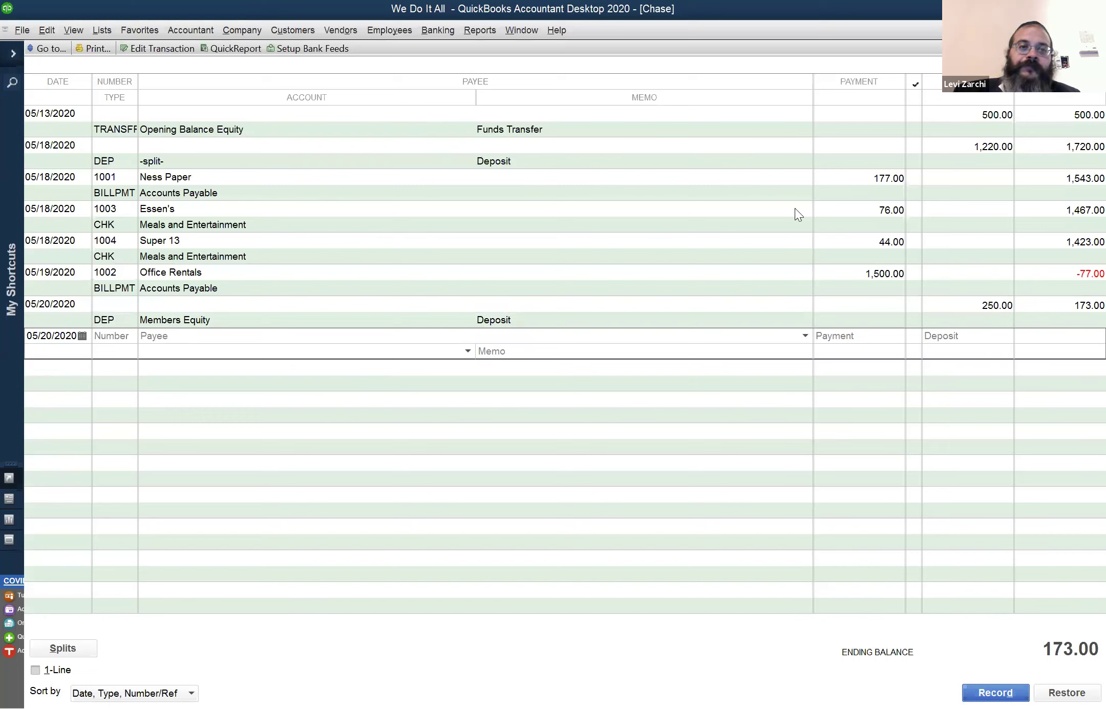
{"action": "left_click", "coordinate": [426, 29]}
Deposit the 70.00 payment into Chase dated 12/28/2019 and save it
{"action": "left_click", "coordinate": [436, 106]}
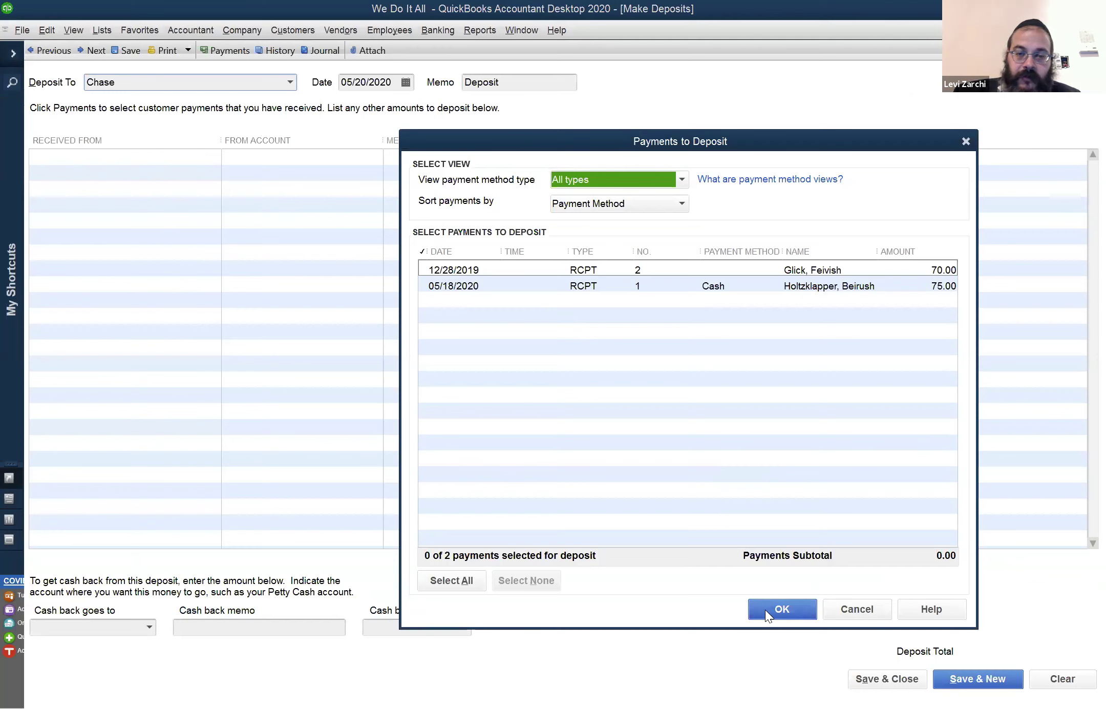
{"action": "left_click", "coordinate": [441, 273]}
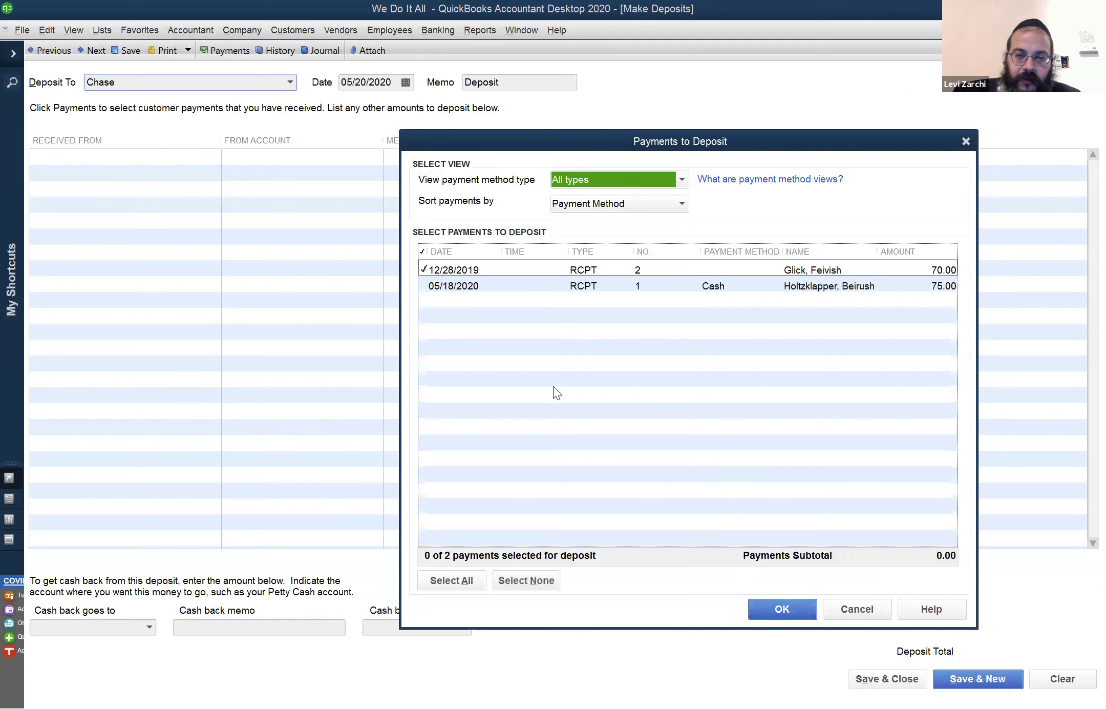
{"action": "left_click", "coordinate": [792, 605]}
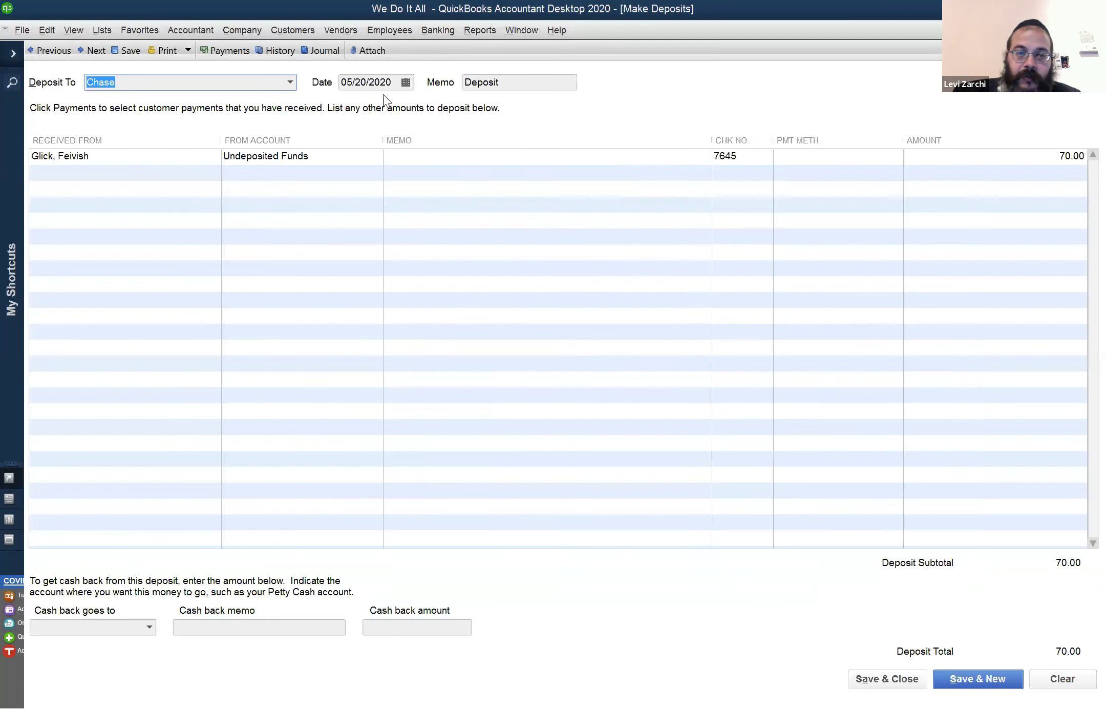
{"action": "key", "text": "Tab"}
{"action": "type", "text": "12/28"}
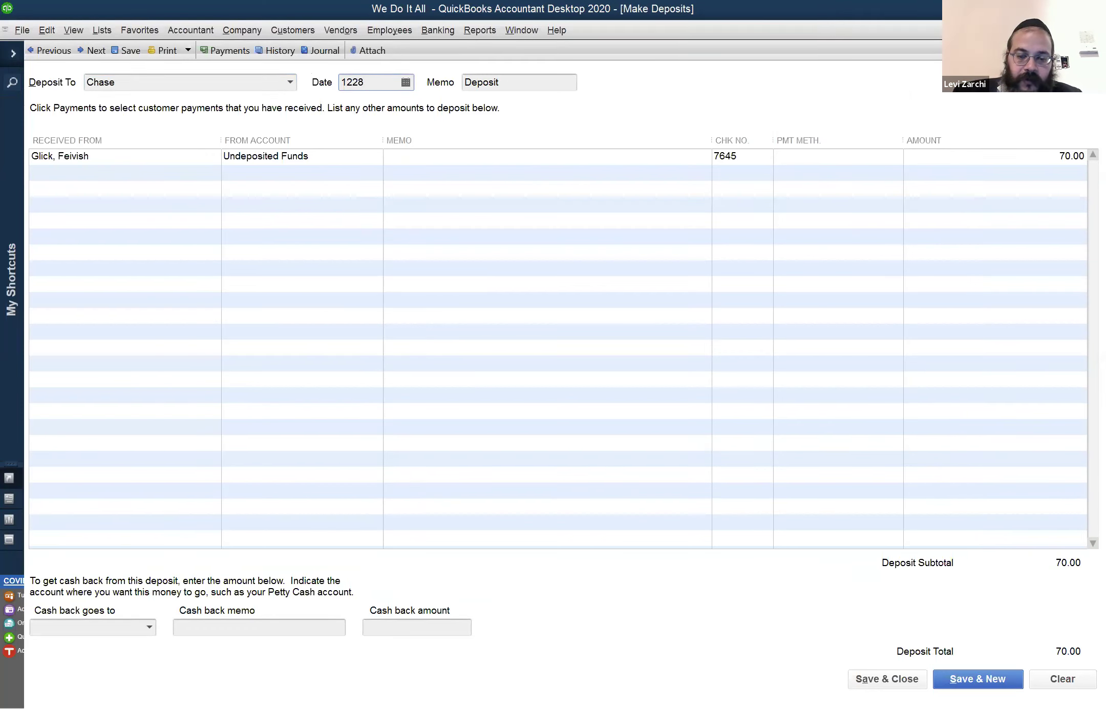
{"action": "type", "text": "/2019"}
{"action": "key", "text": "Tab"}
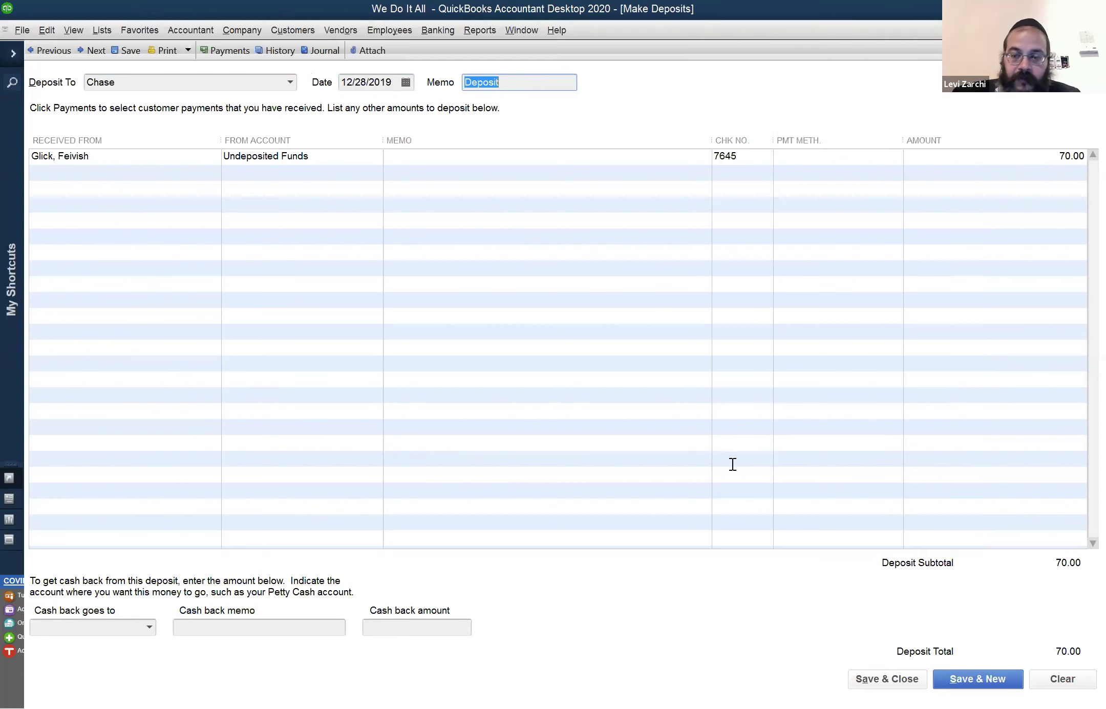
{"action": "left_click", "coordinate": [972, 679]}
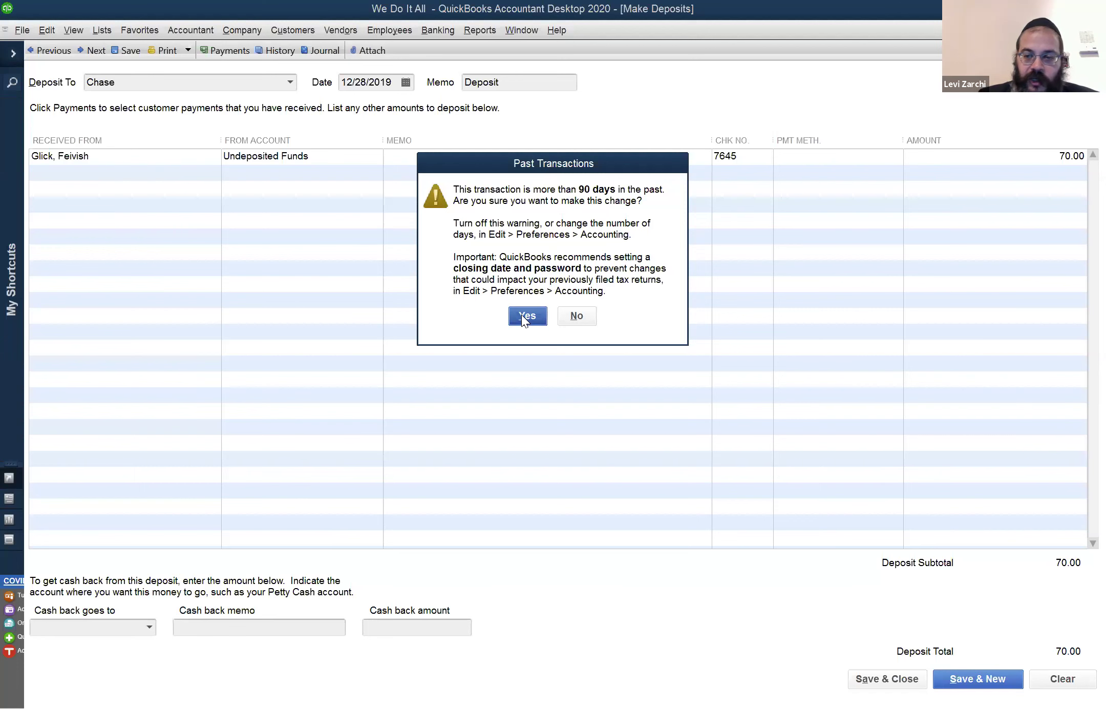
Confirm saving the past-dated 70.00 deposit and close the deposit form
{"action": "key", "text": "Return"}
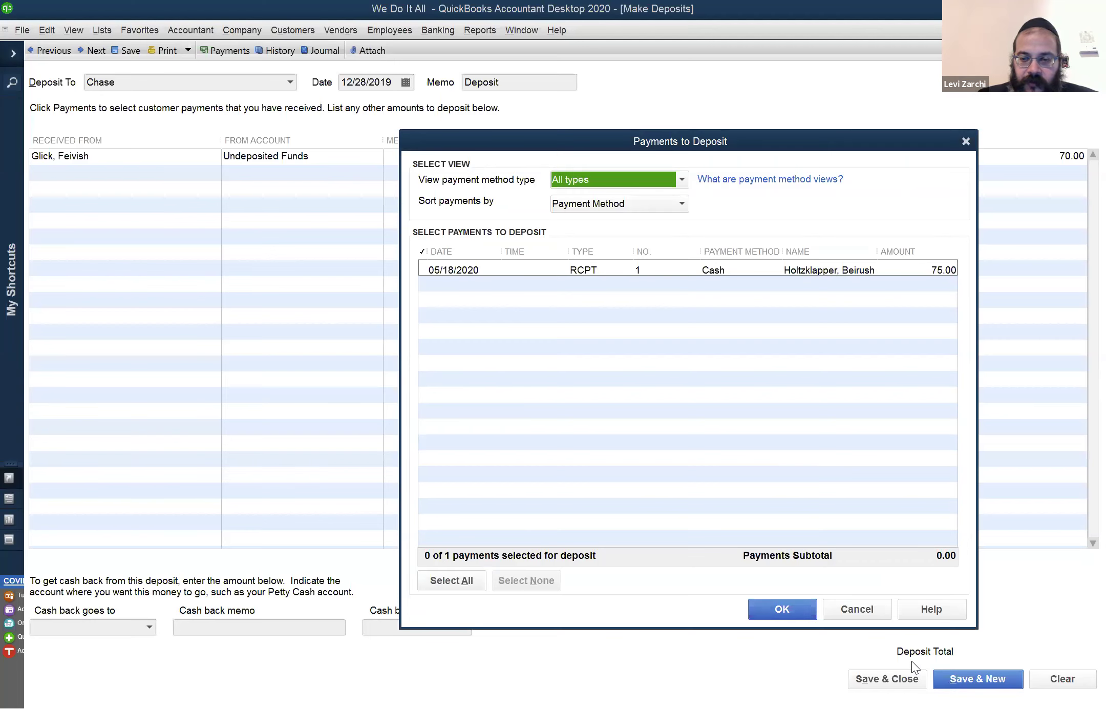
{"action": "left_click", "coordinate": [967, 678]}
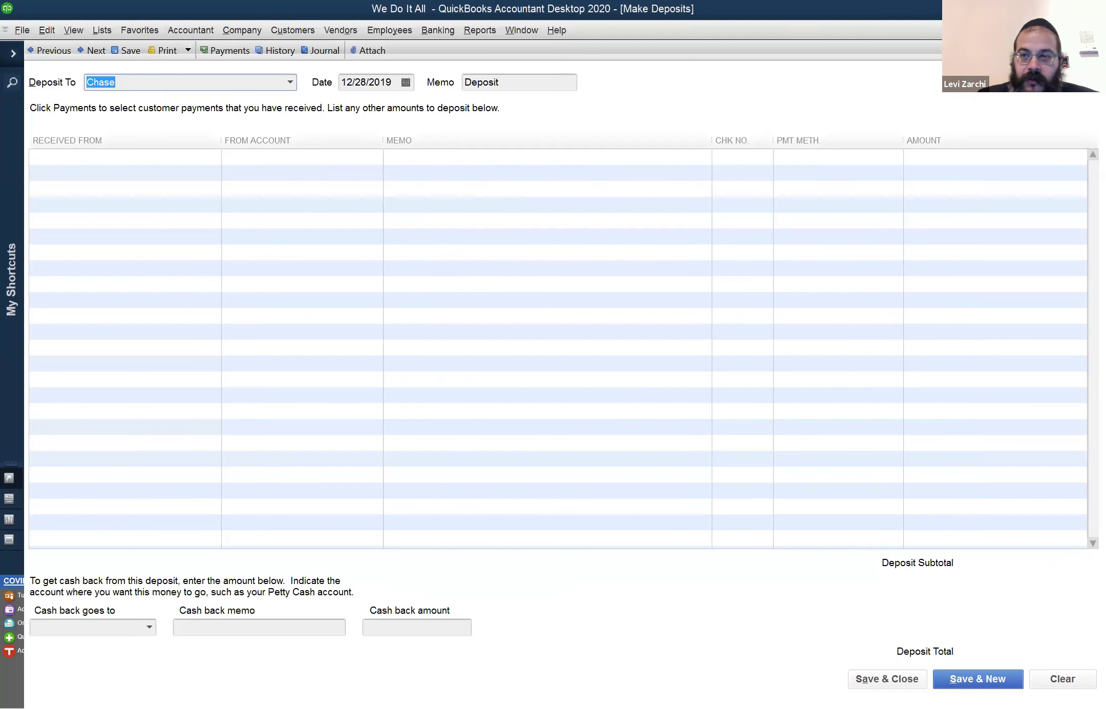
{"action": "key", "text": "ctrl+r"}
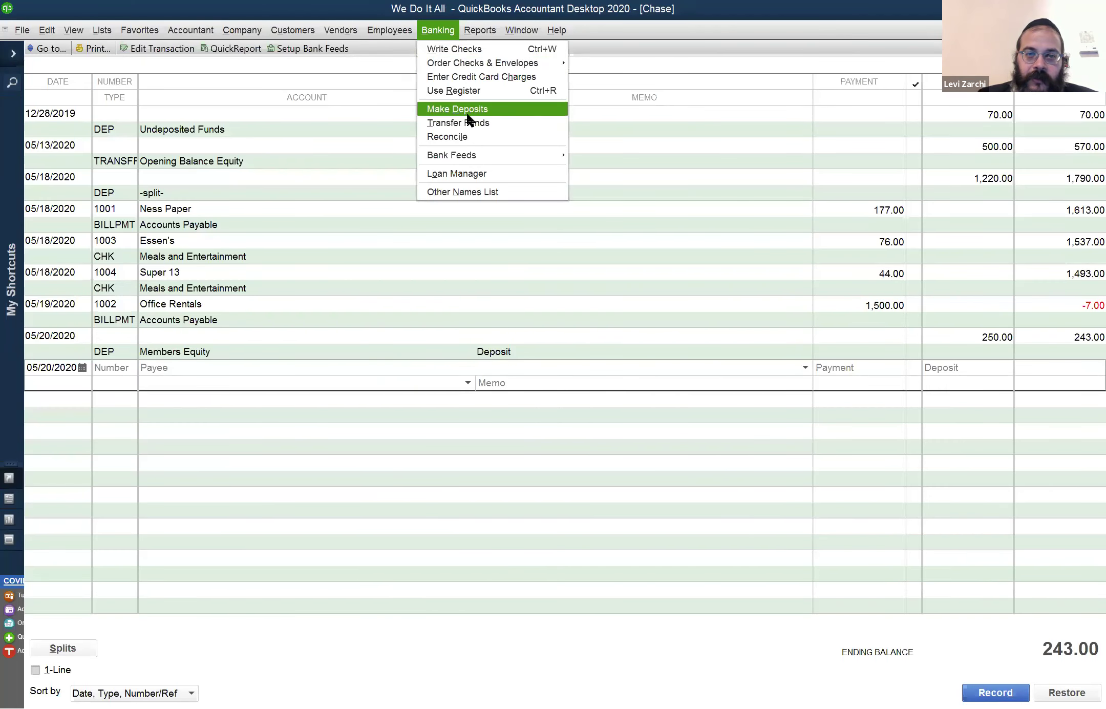
Deposit the 75.00 cash payment into Chase dated 05/18/2020 and save it
{"action": "left_click", "coordinate": [473, 110]}
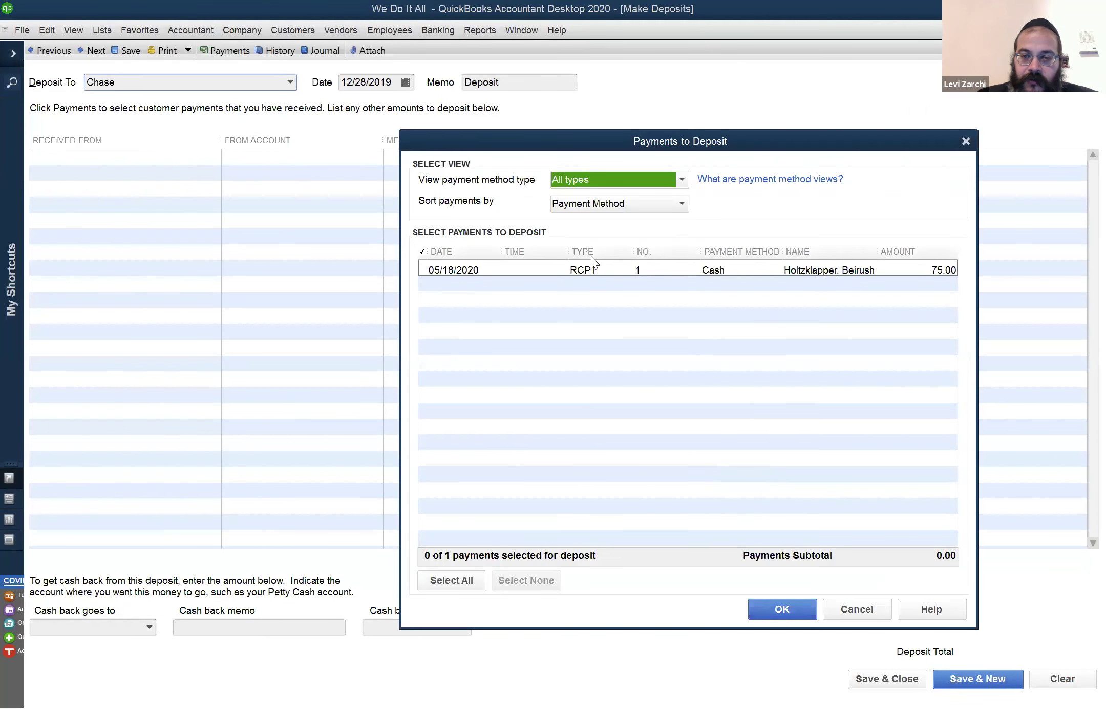
{"action": "left_click", "coordinate": [600, 265]}
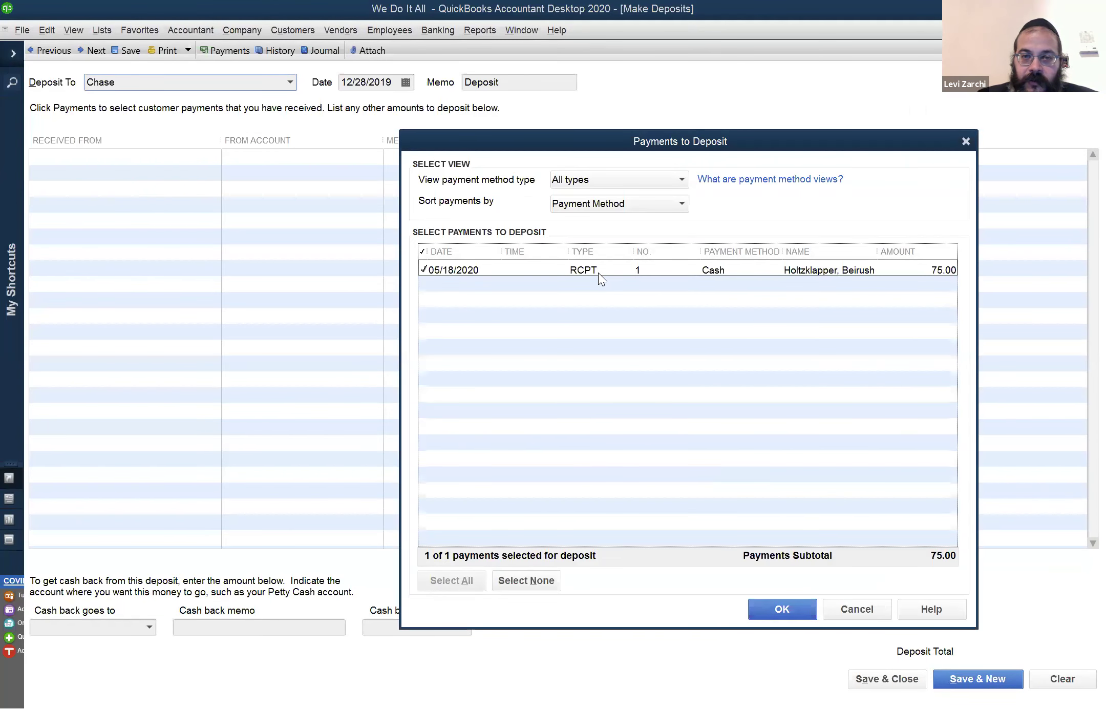
{"action": "left_click", "coordinate": [764, 609]}
{"action": "key", "text": "Tab"}
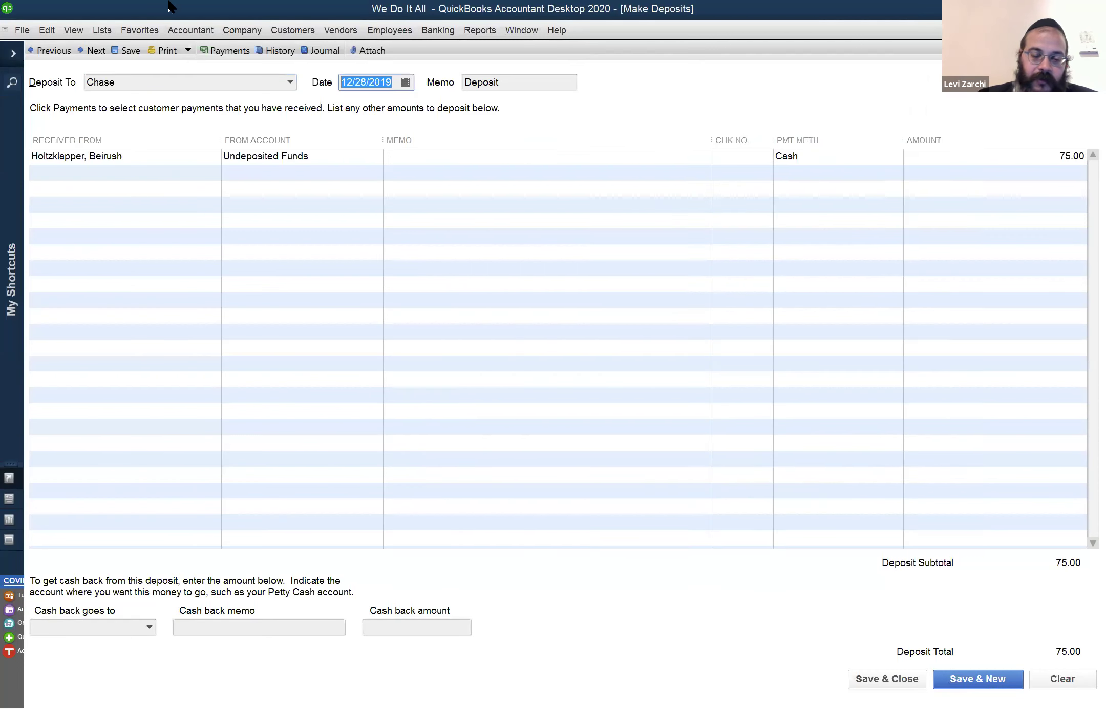
{"action": "key", "text": "t"}
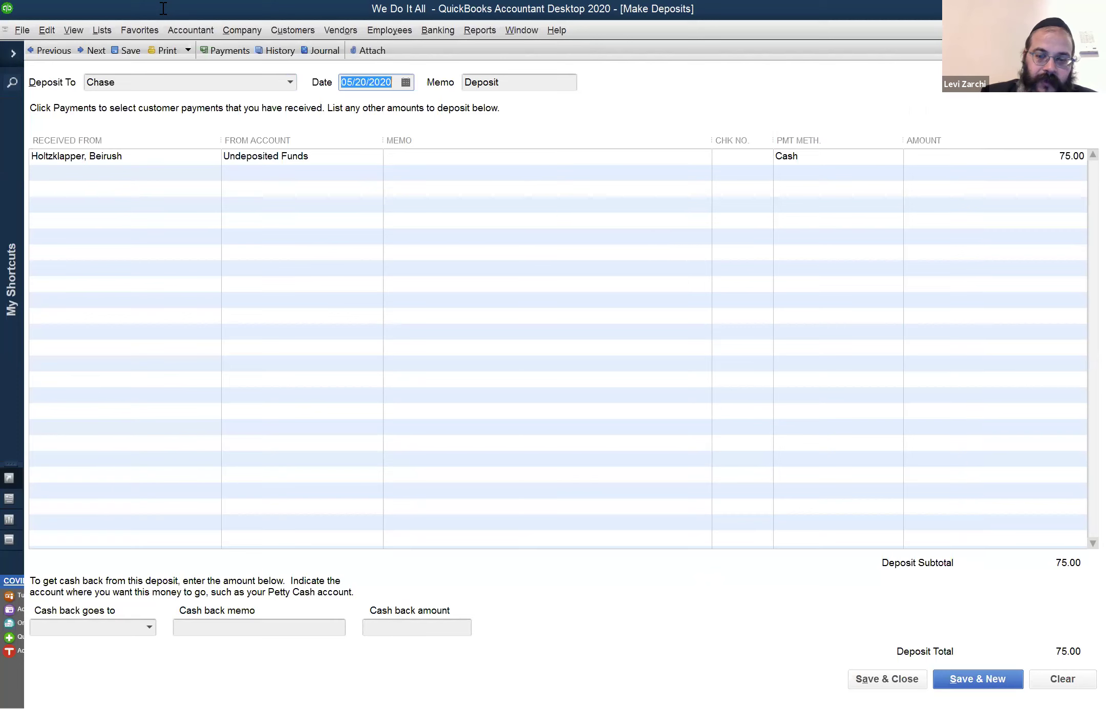
{"action": "key", "text": "minus"}
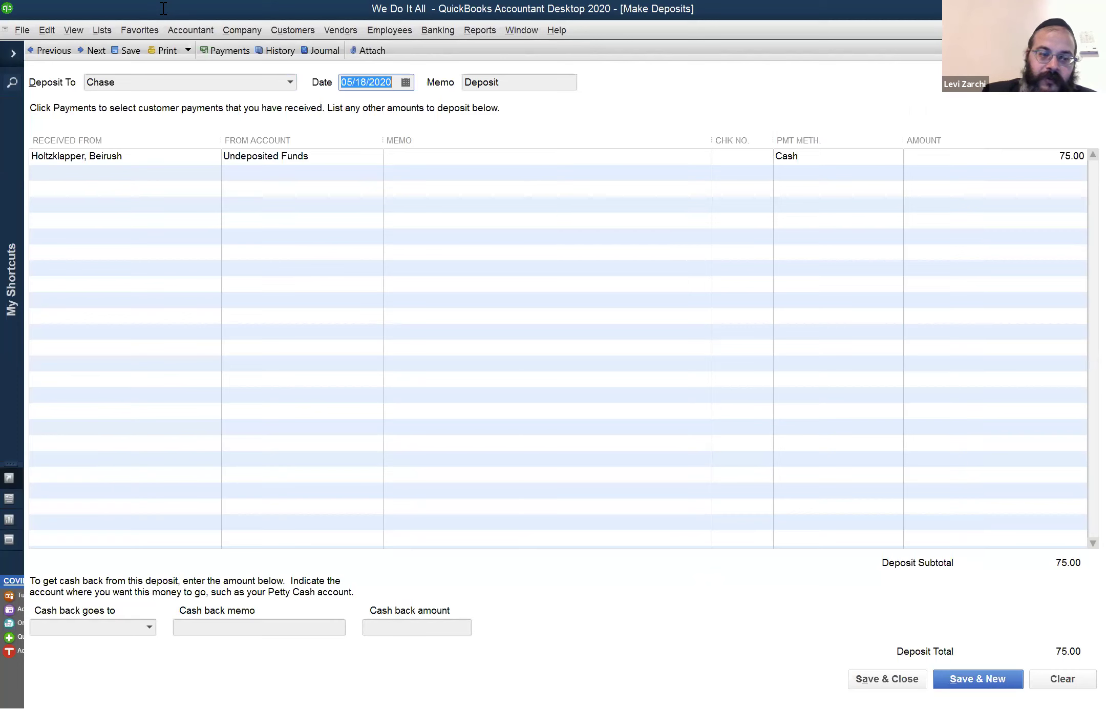
{"action": "key", "text": "Tab"}
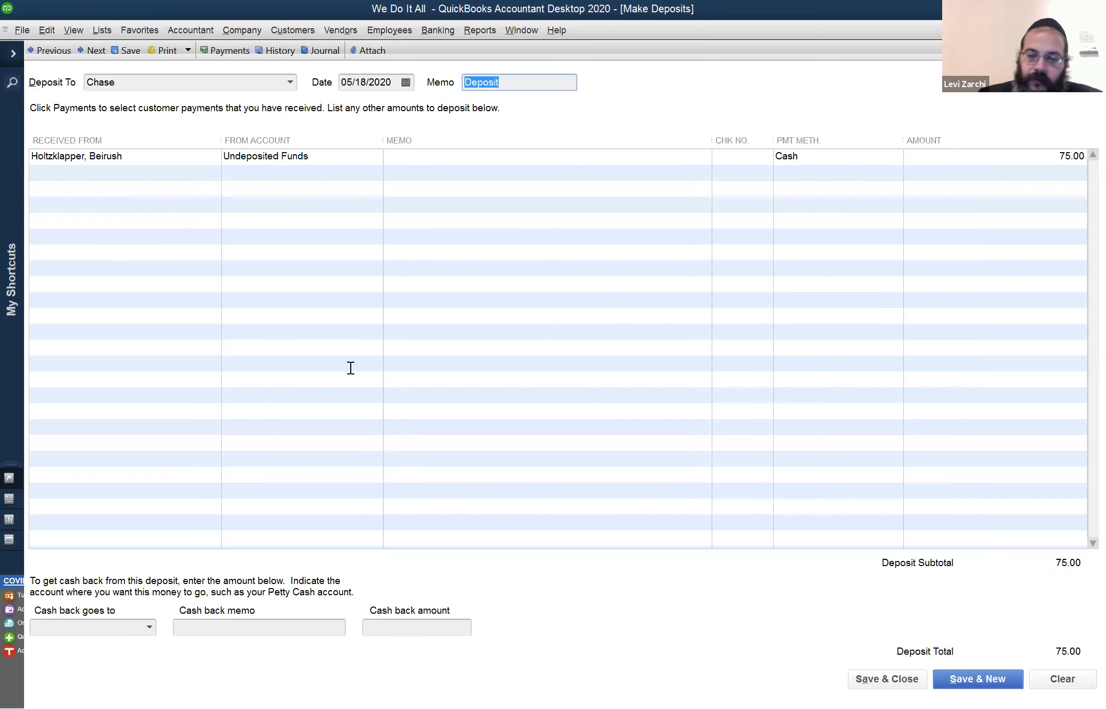
{"action": "left_click", "coordinate": [878, 679]}
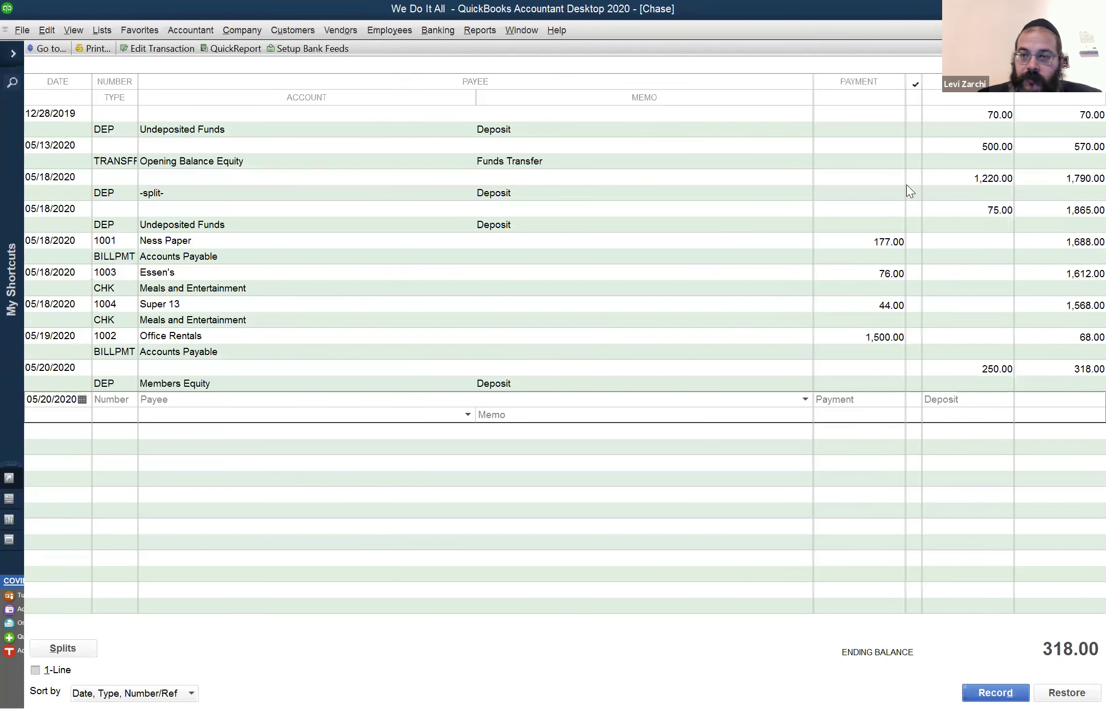
Review the 12/28/2019 and 05/18/2020 deposits in the Chase register, then close it
{"action": "left_click", "coordinate": [965, 123]}
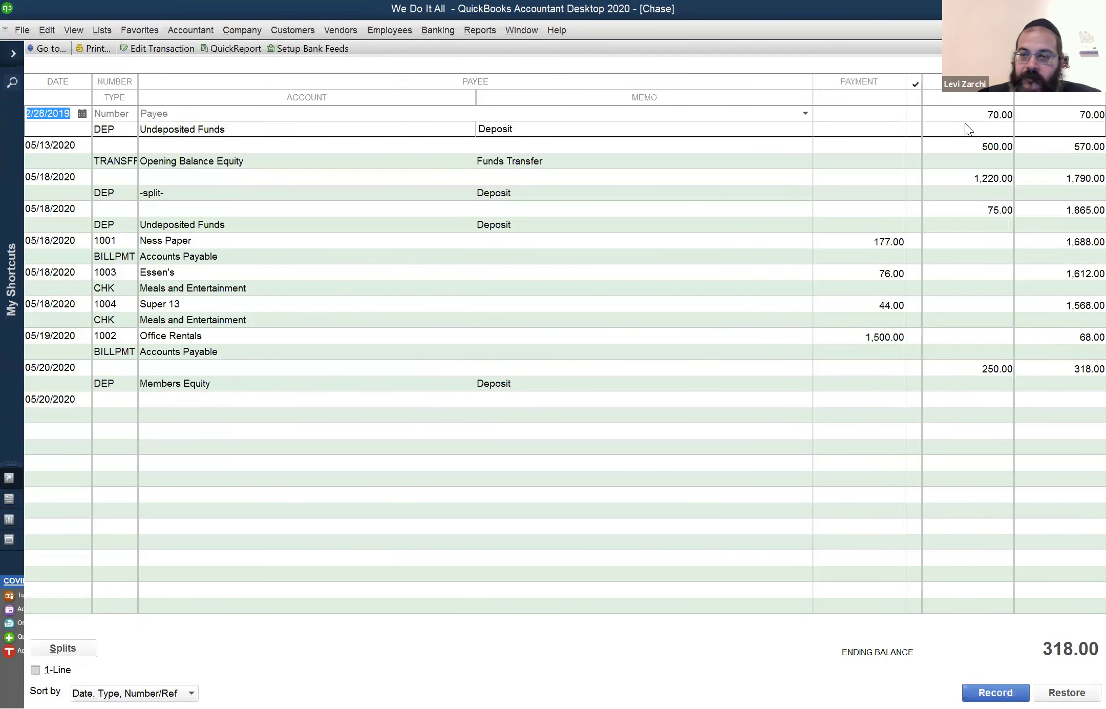
{"action": "left_click", "coordinate": [963, 223]}
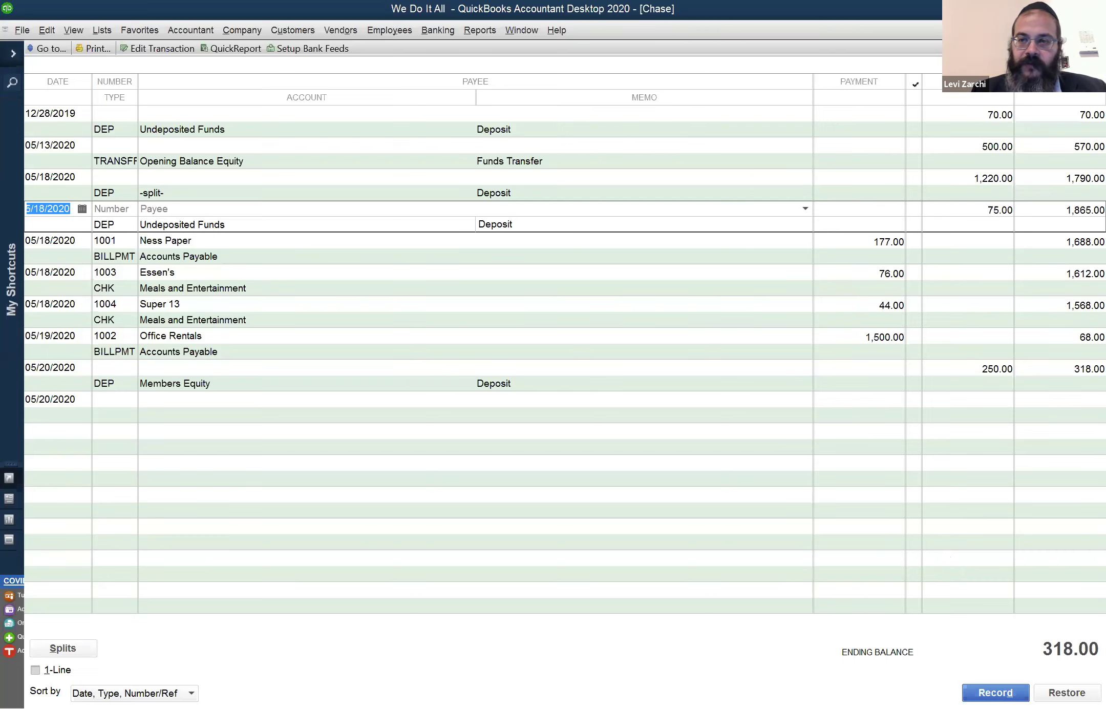
{"action": "key", "text": "Escape"}
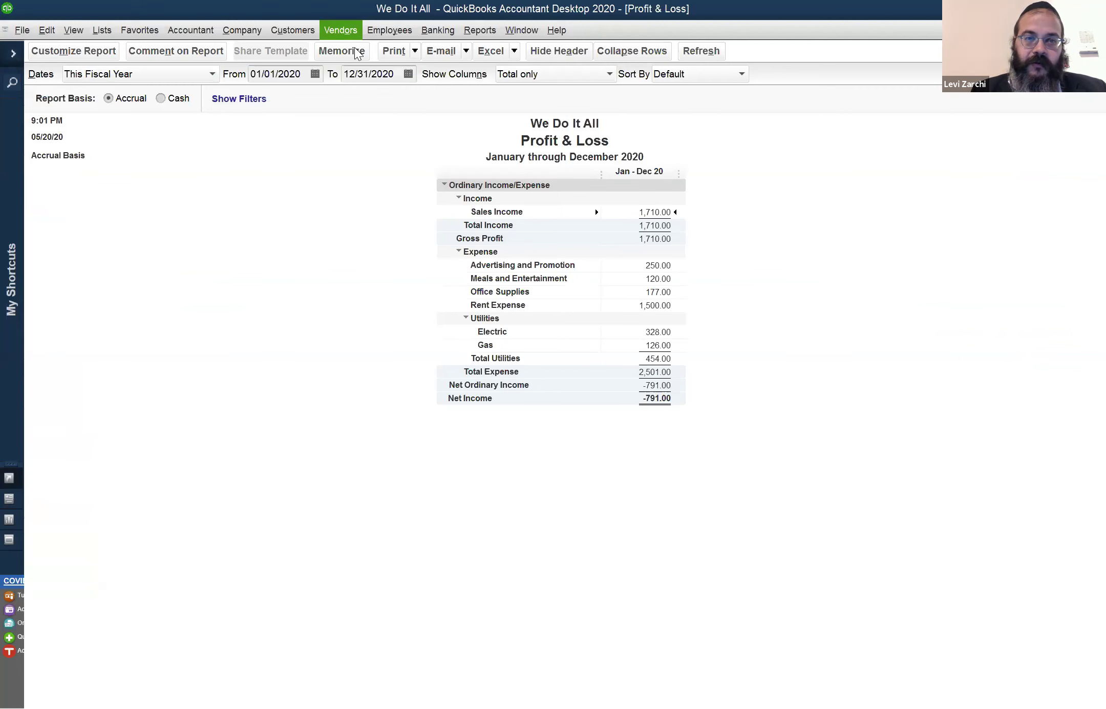
Select Con Edison in the Vendor Center, then cancel the Use Register prompt to return to Profit & Loss
{"action": "key", "text": "Escape"}
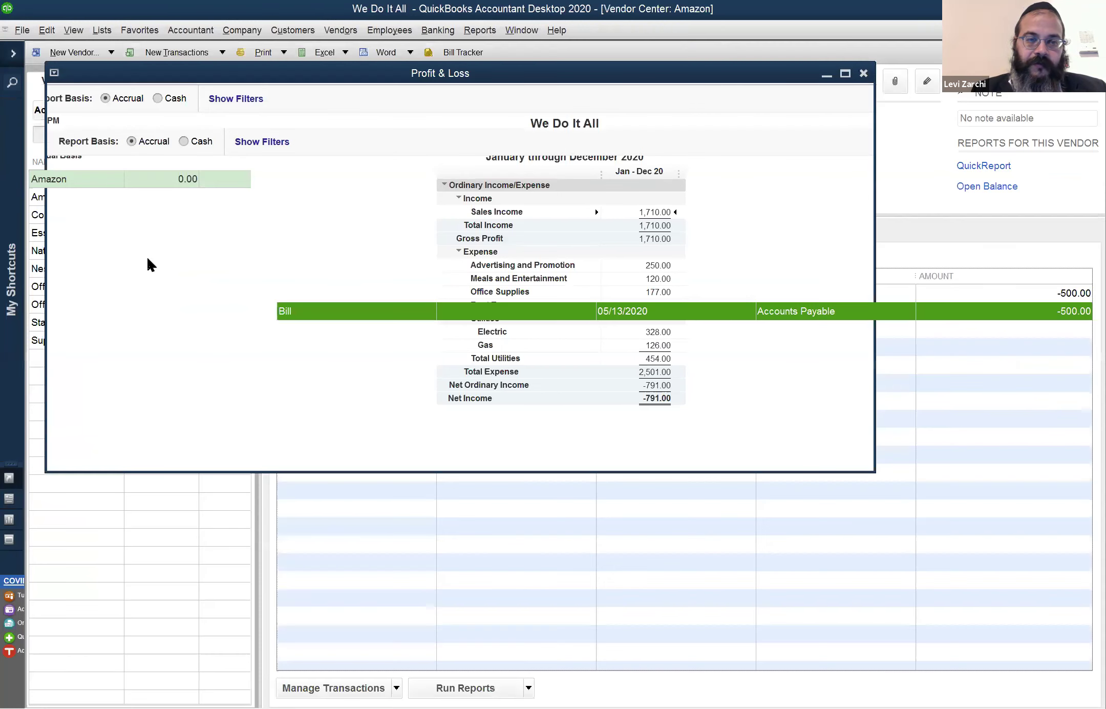
{"action": "left_click", "coordinate": [86, 214]}
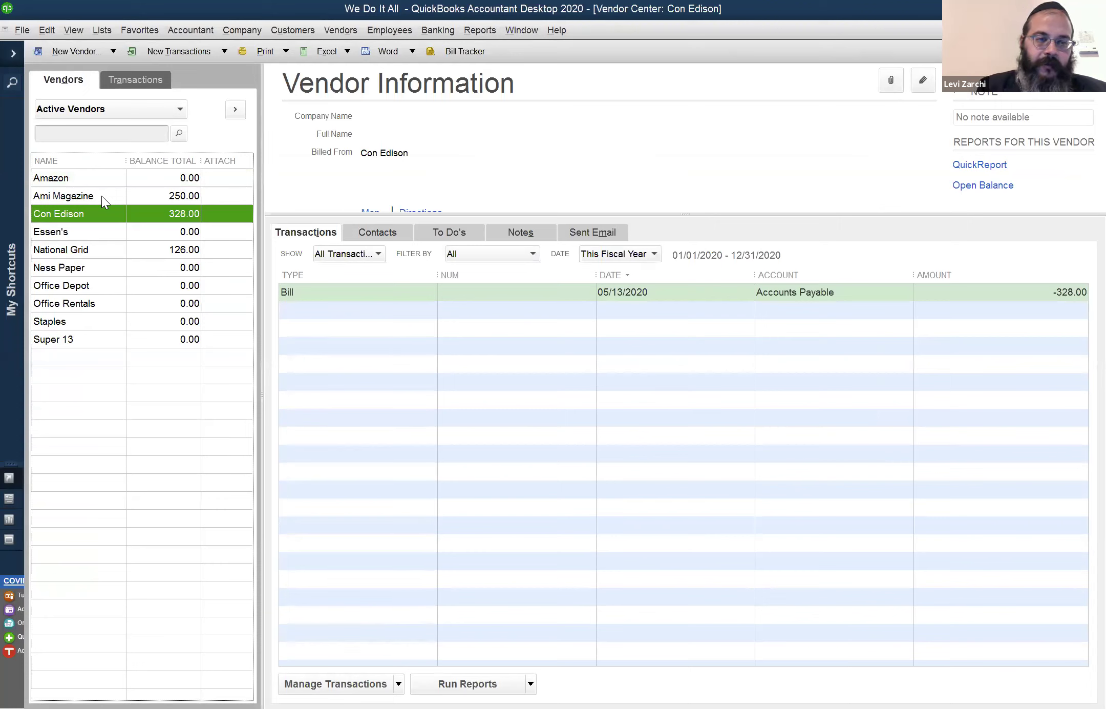
{"action": "key", "text": "ctrl+r"}
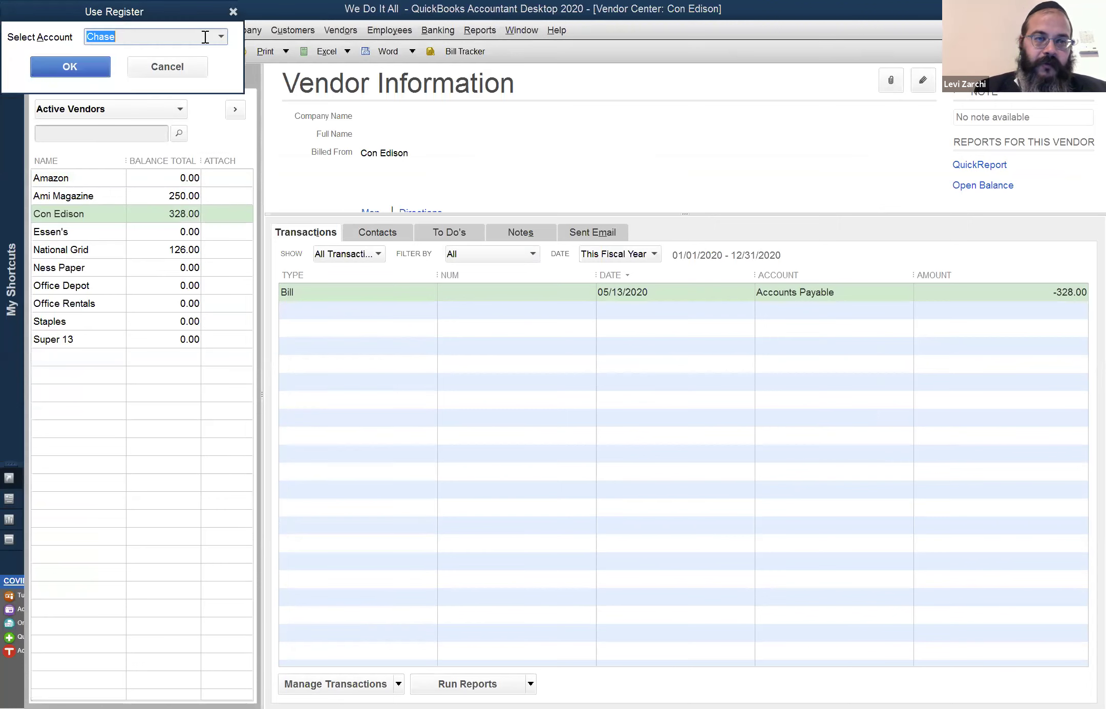
{"action": "left_click", "coordinate": [164, 59]}
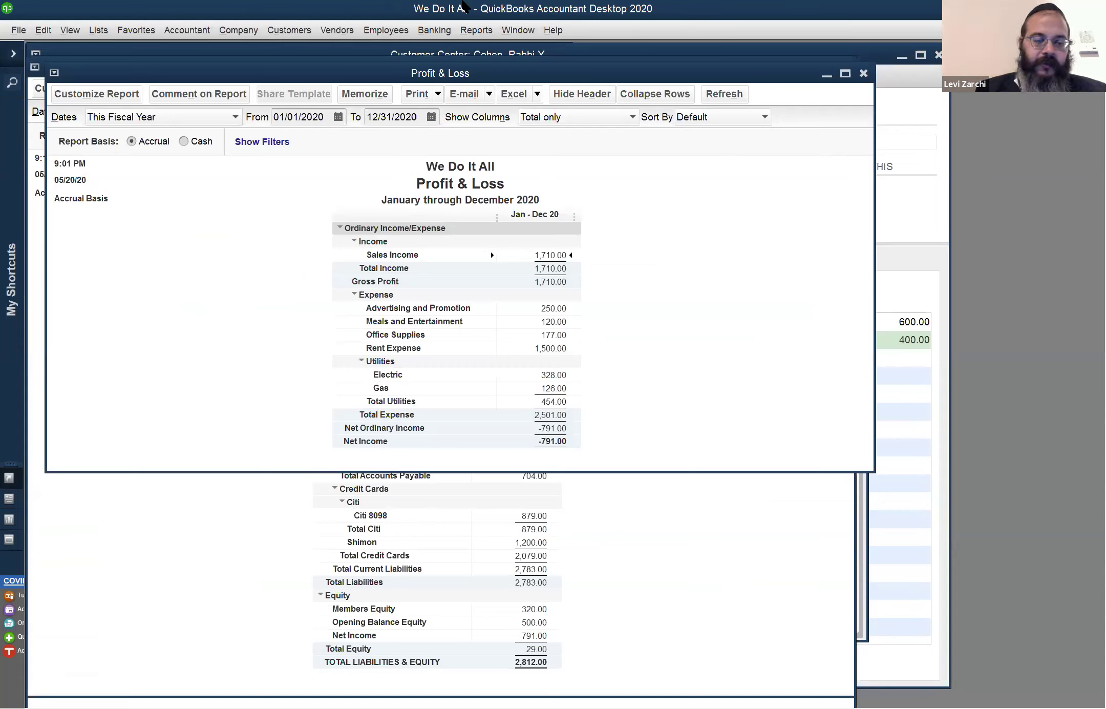
Start a new Chase check, step its number up to 1007 with plus, then clear the form
{"action": "key", "text": "ctrl+w"}
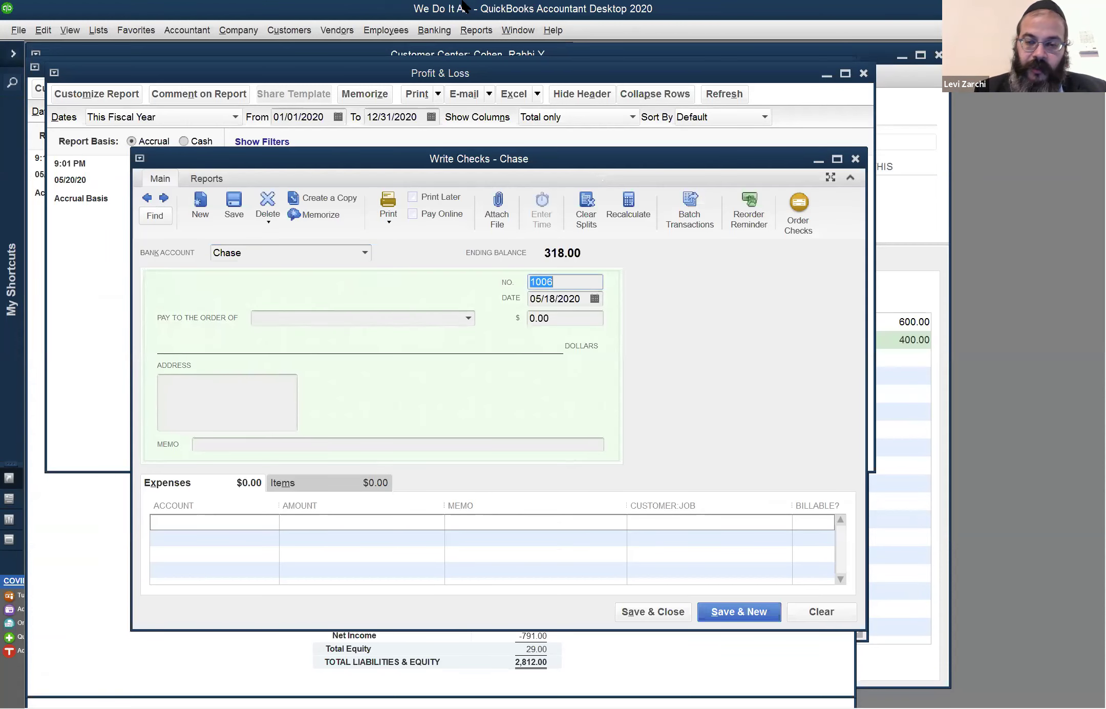
{"action": "key", "text": "plus"}
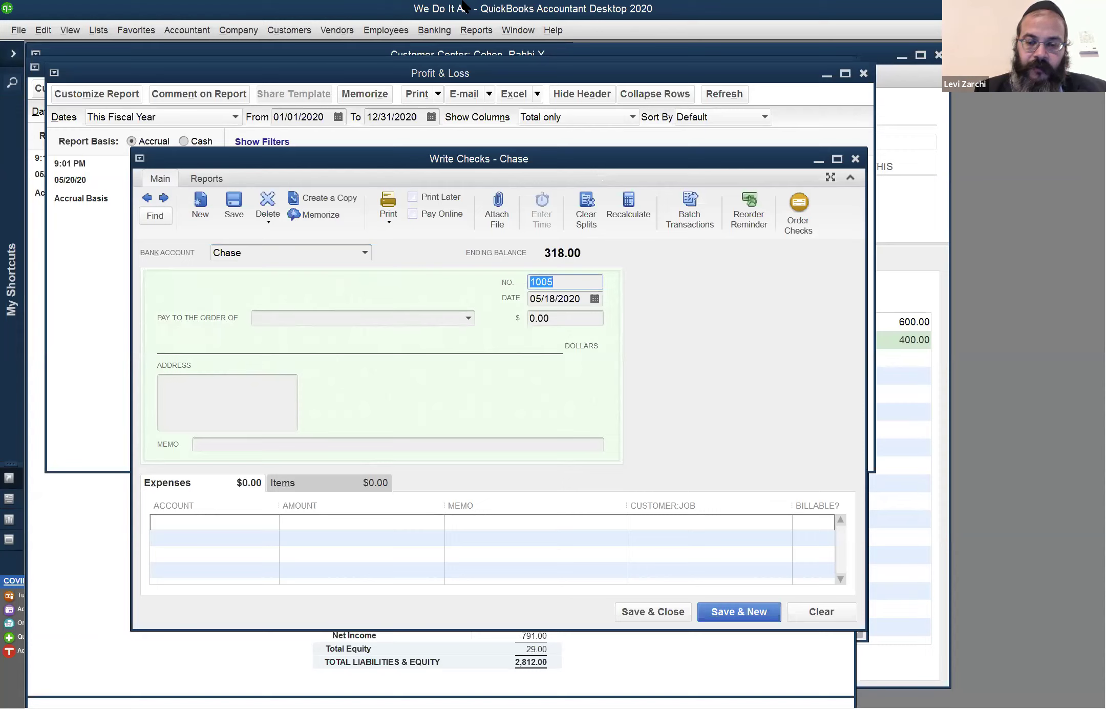
{"action": "key", "text": "End"}
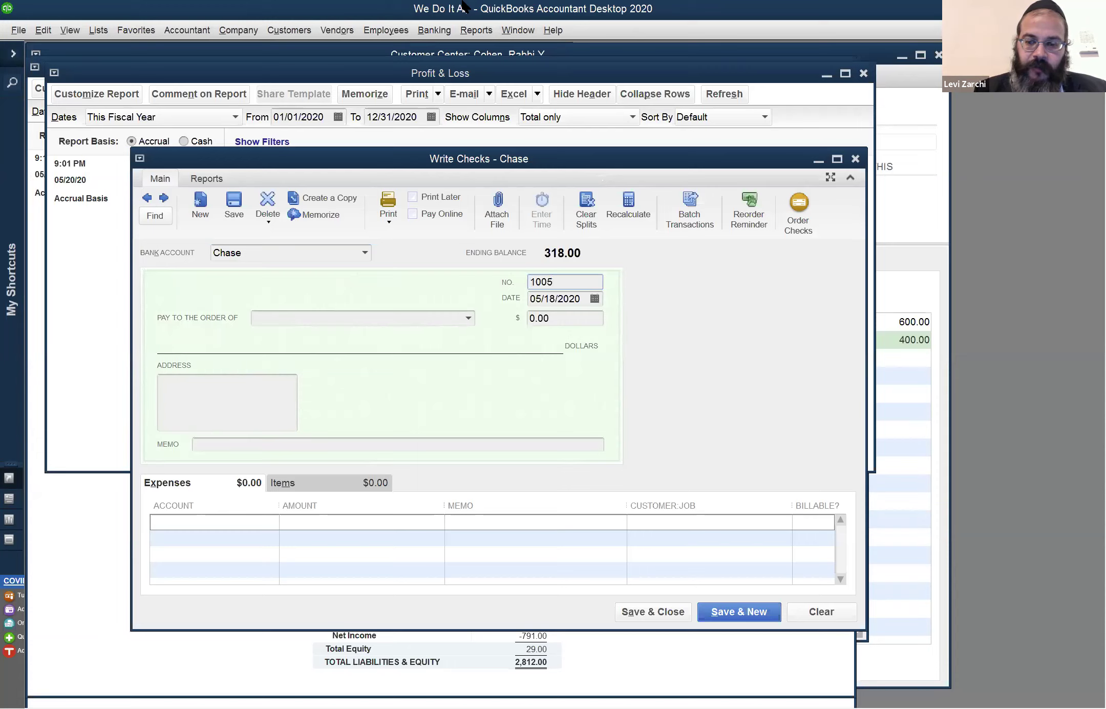
{"action": "key", "text": "plus"}
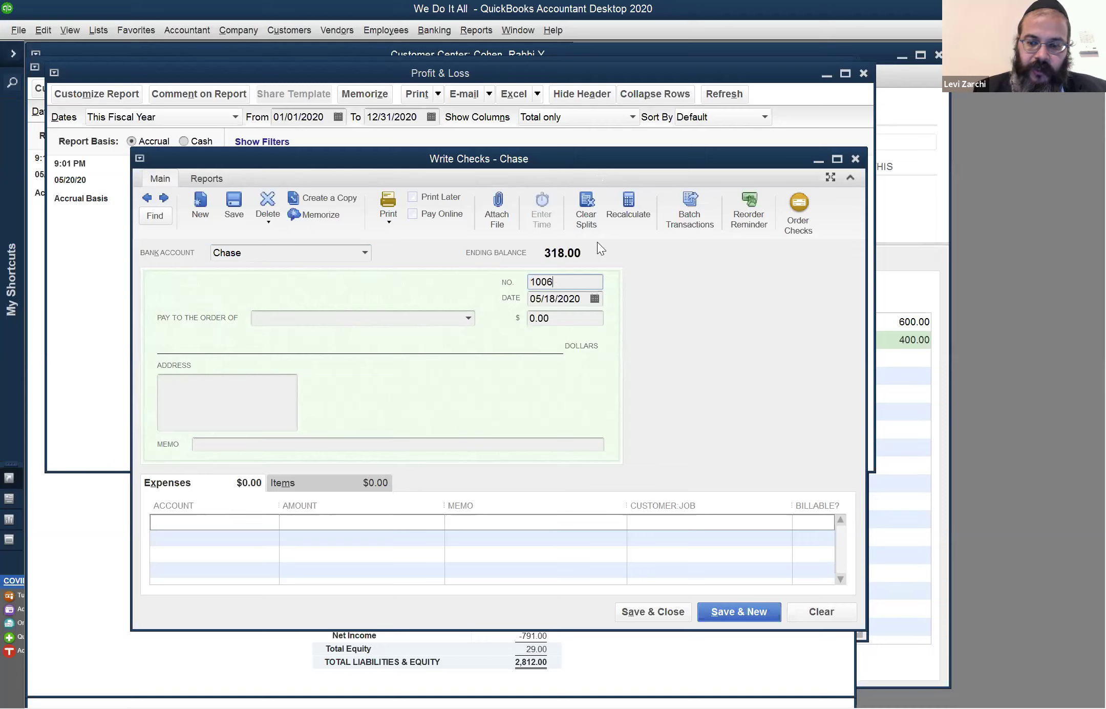
{"action": "key", "text": "plus"}
{"action": "left_click", "coordinate": [567, 296]}
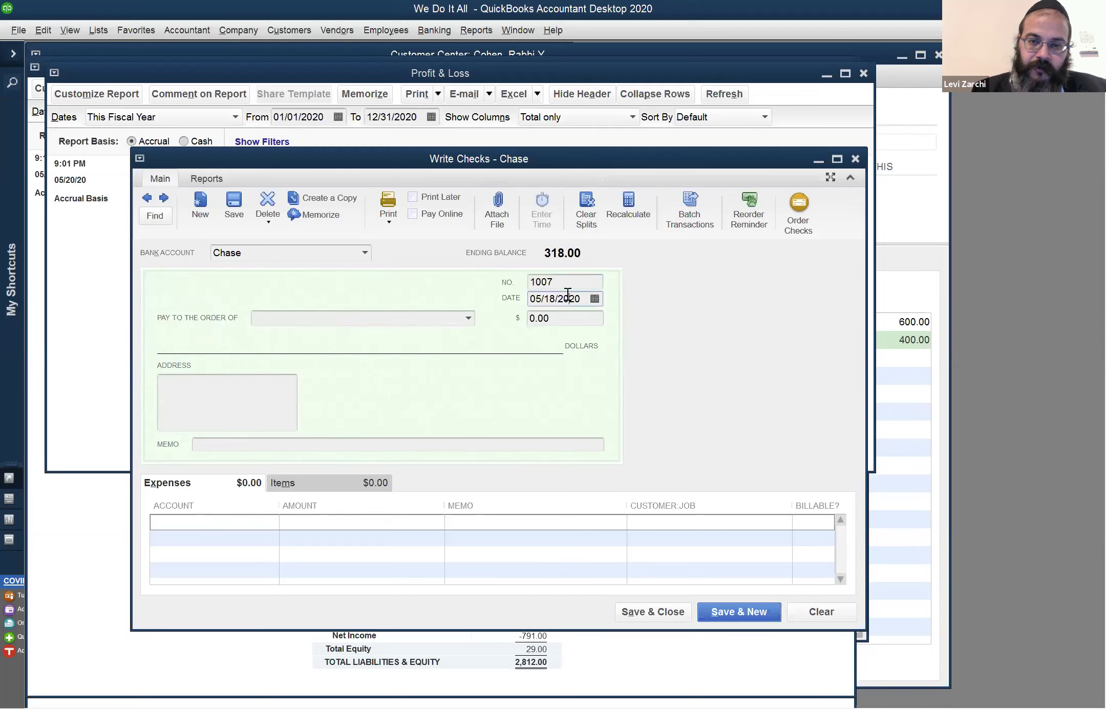
{"action": "left_click", "coordinate": [567, 285]}
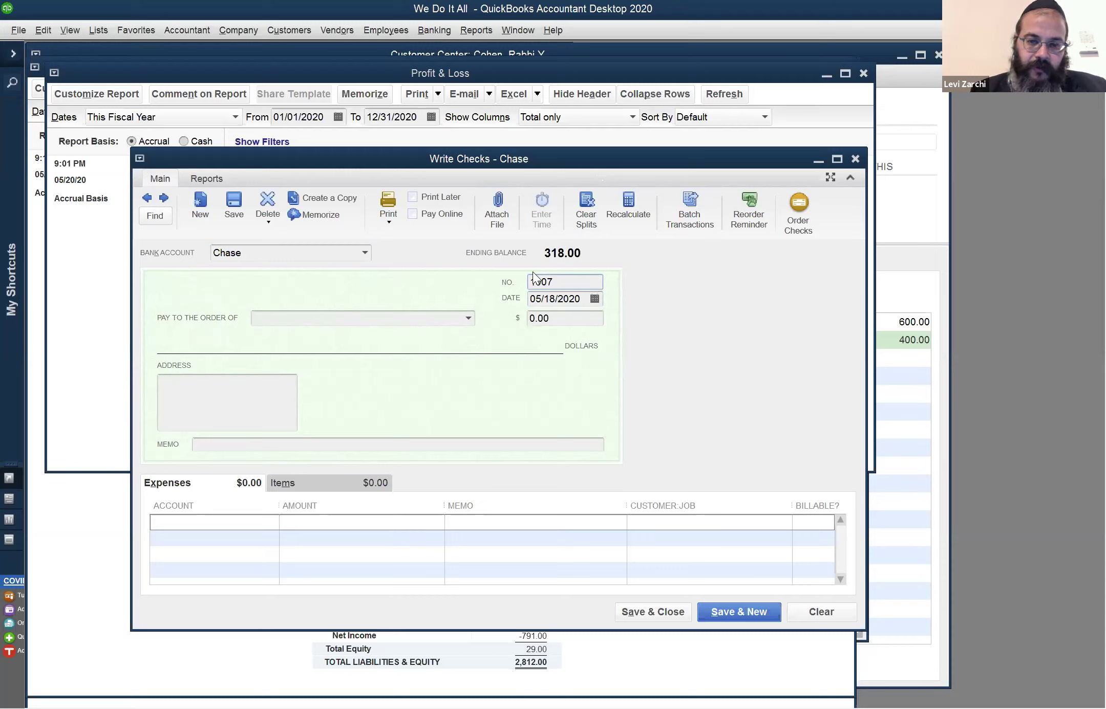
{"action": "type", "text": "0-"}
{"action": "key", "text": "BackSpace"}
{"action": "key", "text": "BackSpace"}
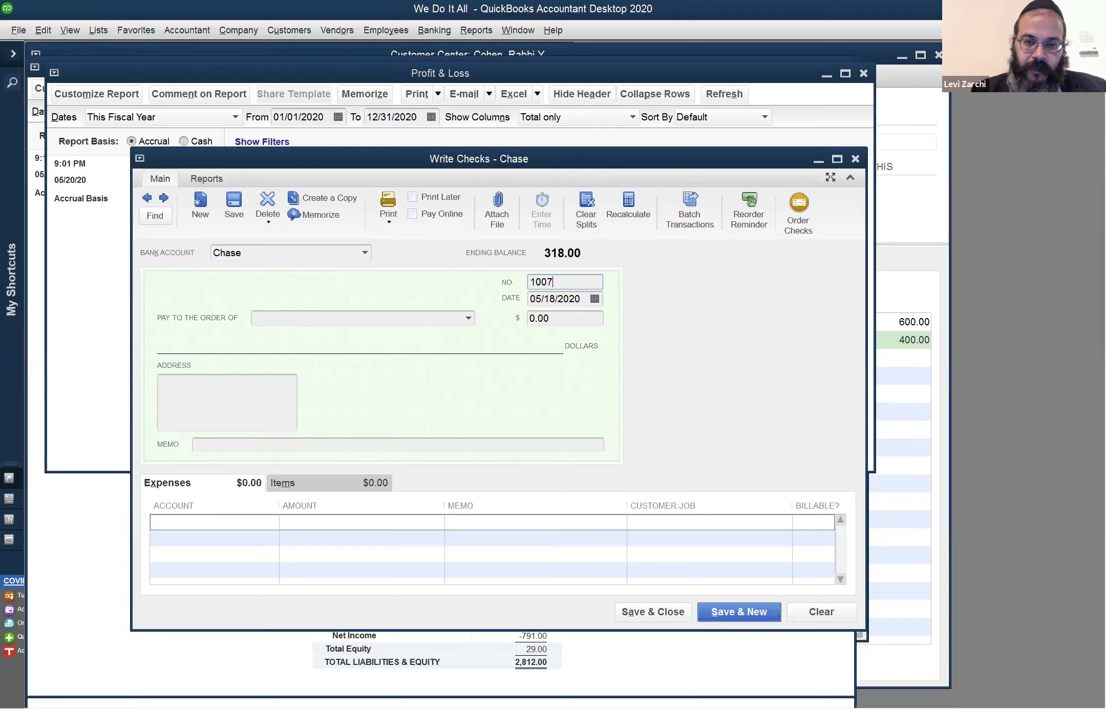
{"action": "left_click", "coordinate": [812, 612]}
Shift the check date with the +, -, h, ' and t shortcuts, then reset to check 1006 dated 05/18/2020
{"action": "key", "text": "Tab"}
{"action": "key", "text": "Tab"}
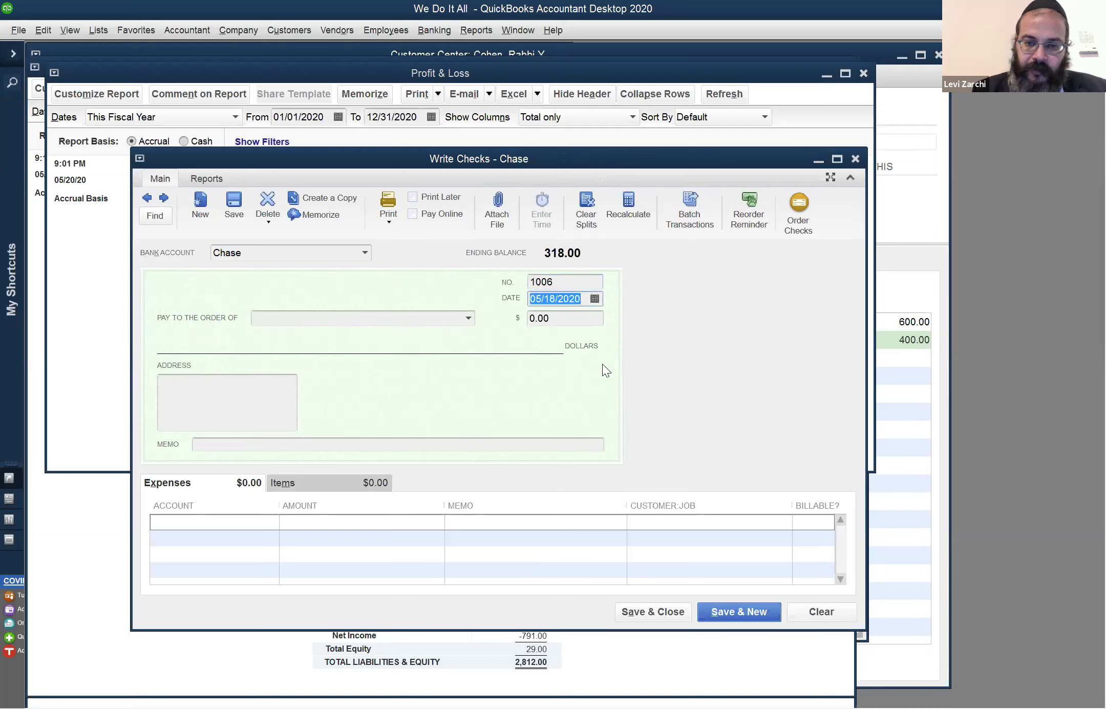
{"action": "key", "text": "plus"}
{"action": "key", "text": "plus"}
{"action": "key", "text": "plus"}
{"action": "key", "text": "minus"}
{"action": "key", "text": "minus"}
{"action": "key", "text": "minus"}
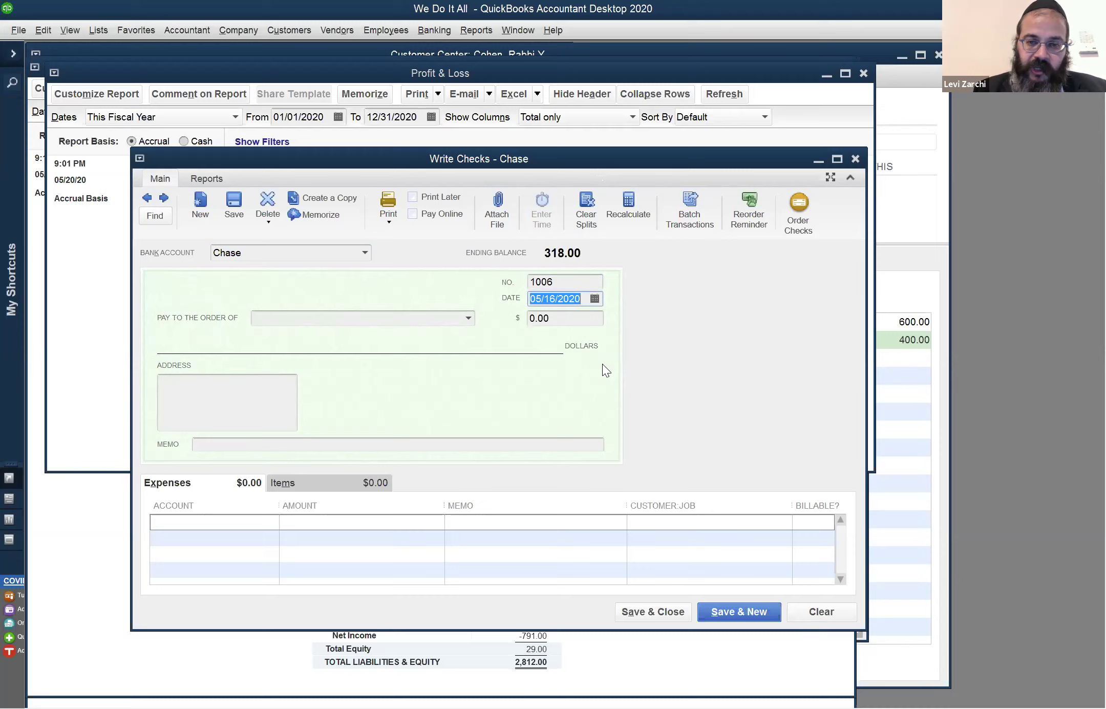
{"action": "key", "text": "h"}
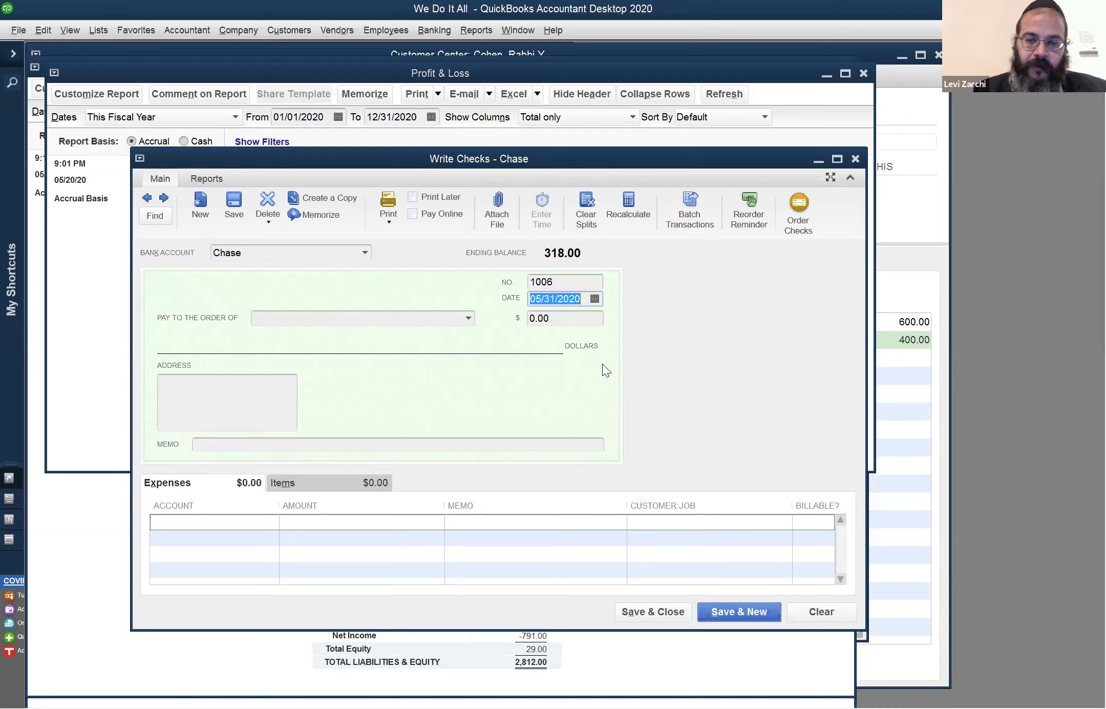
{"action": "key", "text": "apostrophe"}
{"action": "key", "text": "apostrophe"}
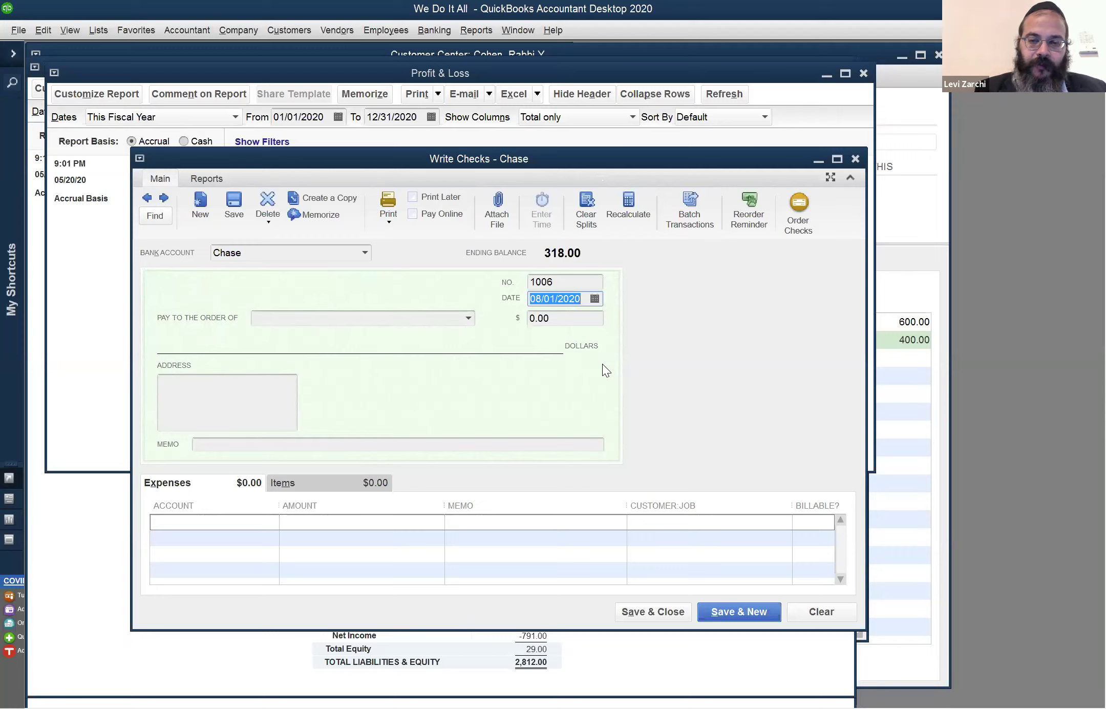
{"action": "key", "text": "t"}
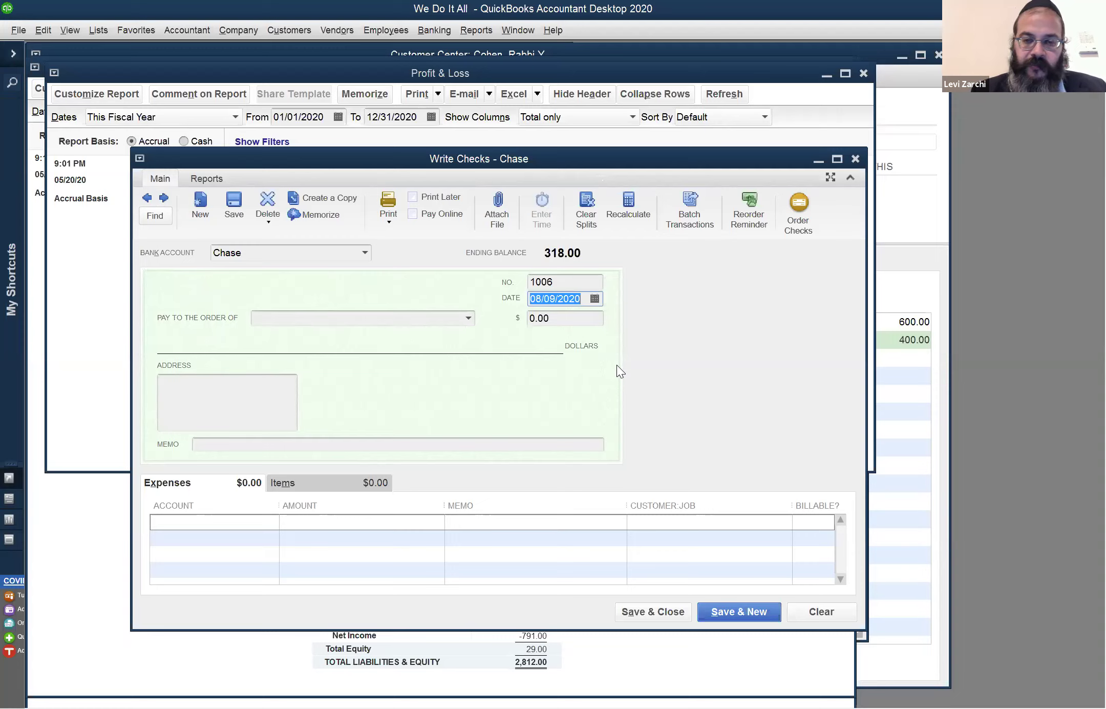
{"action": "key", "text": "plus"}
{"action": "key", "text": "plus"}
{"action": "key", "text": "plus"}
{"action": "key", "text": "plus"}
{"action": "key", "text": "plus"}
{"action": "key", "text": "plus"}
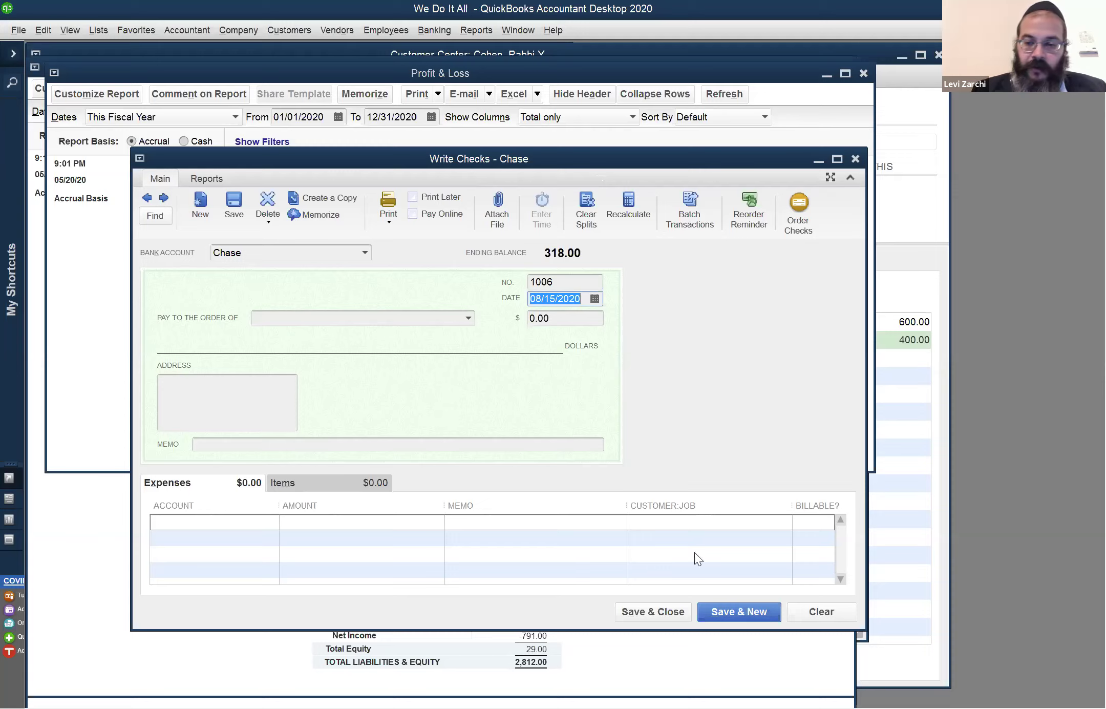
{"action": "left_click", "coordinate": [837, 613]}
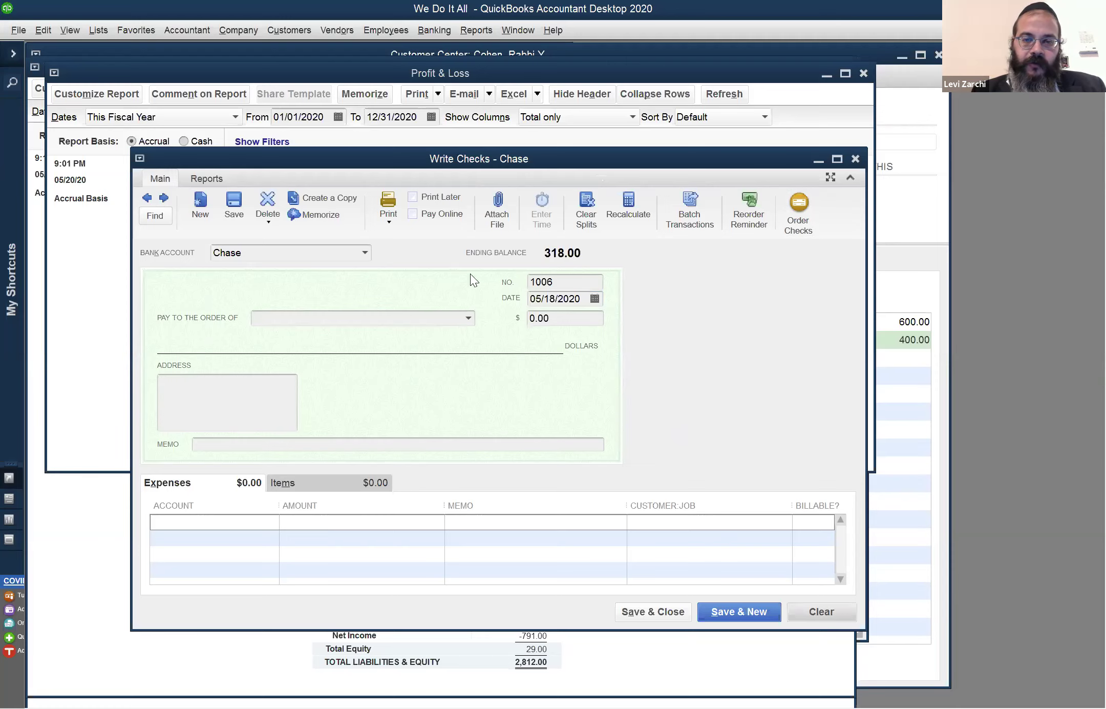
{"action": "left_click", "coordinate": [856, 159]}
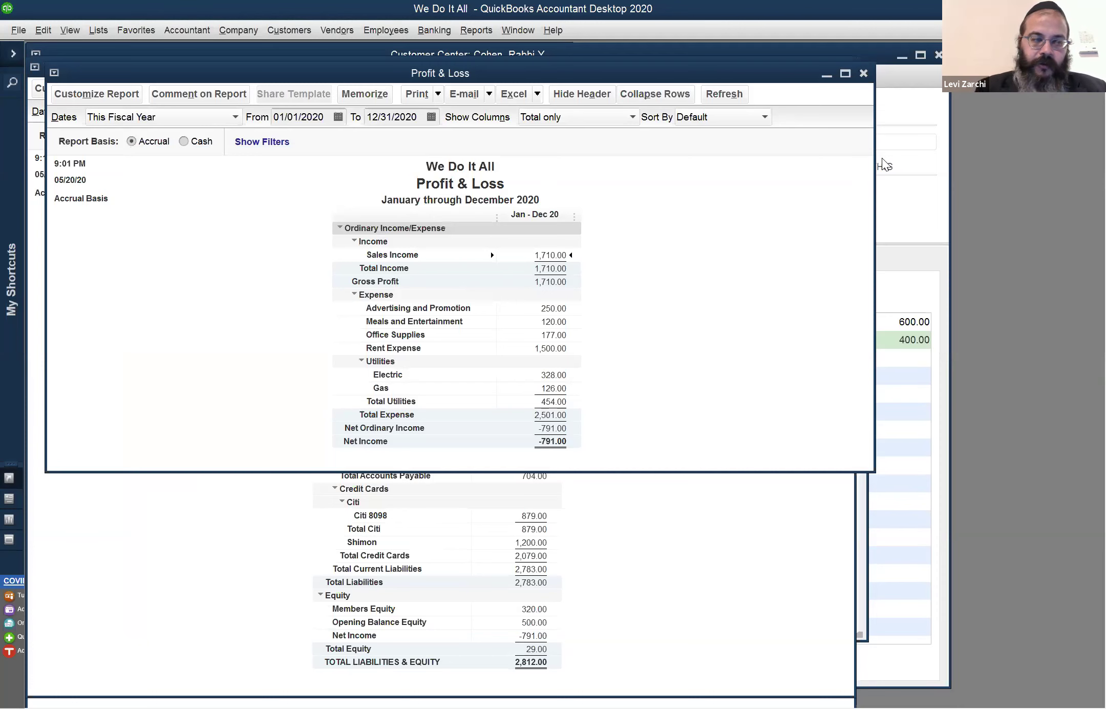
{"action": "key", "text": "Tab"}
{"action": "key", "text": "Tab"}
{"action": "key", "text": "Tab"}
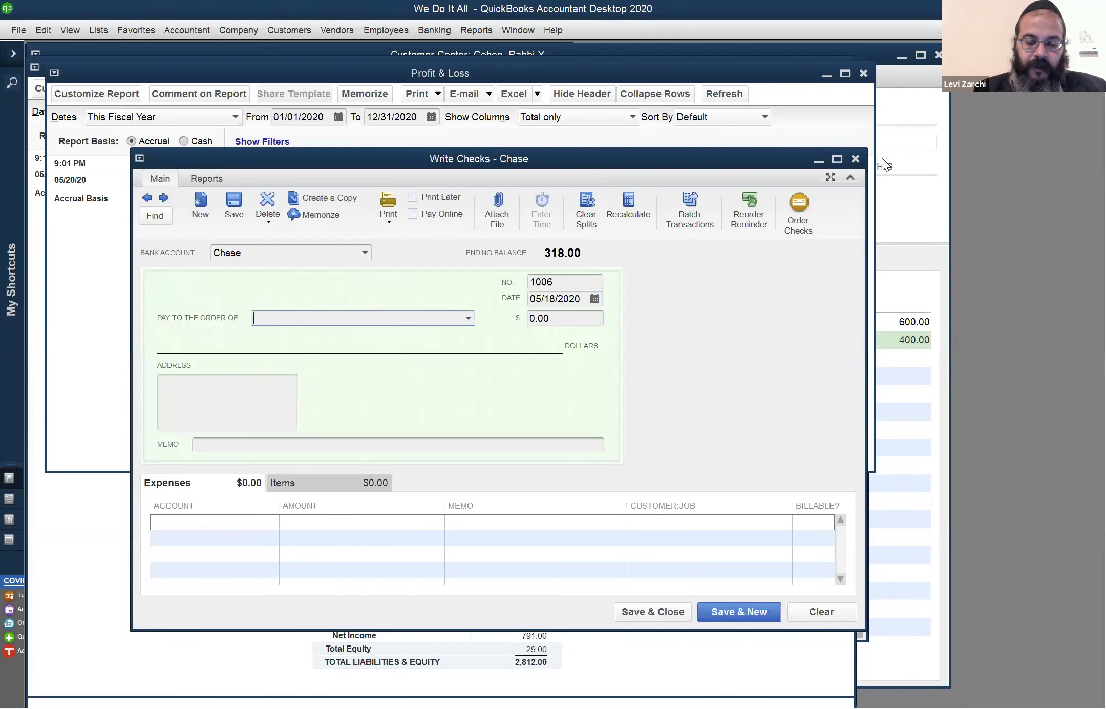
{"action": "type", "text": "Ci"}
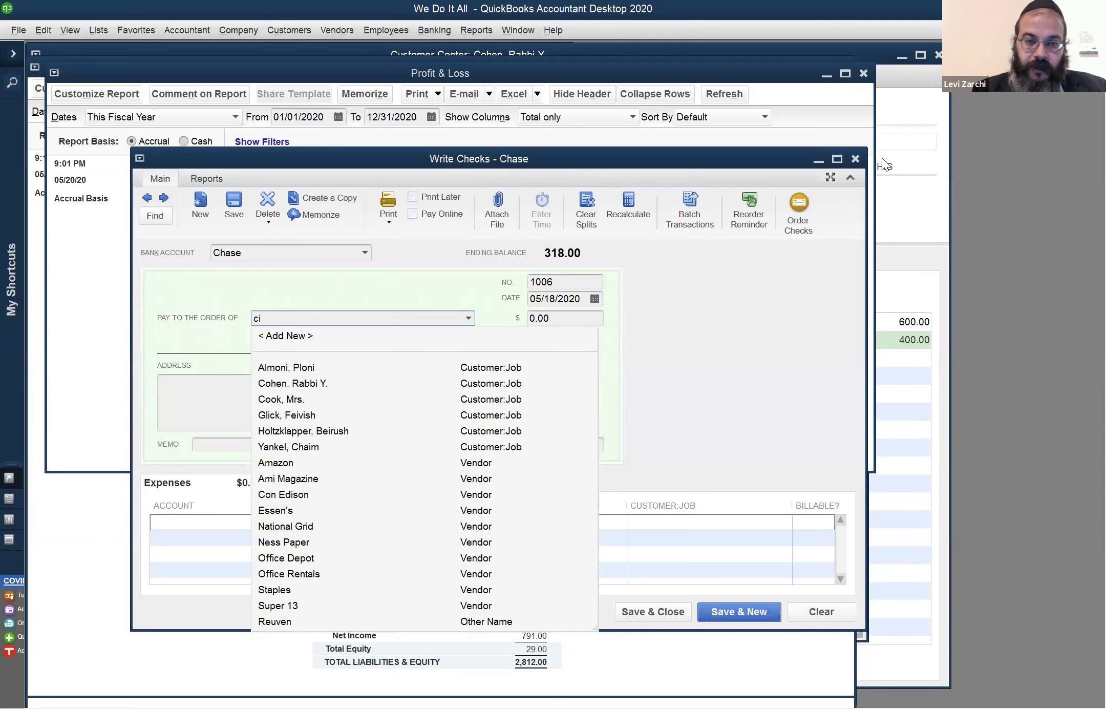
{"action": "key", "text": "BackSpace"}
{"action": "type", "text": "ohen, Rabbi Y."}
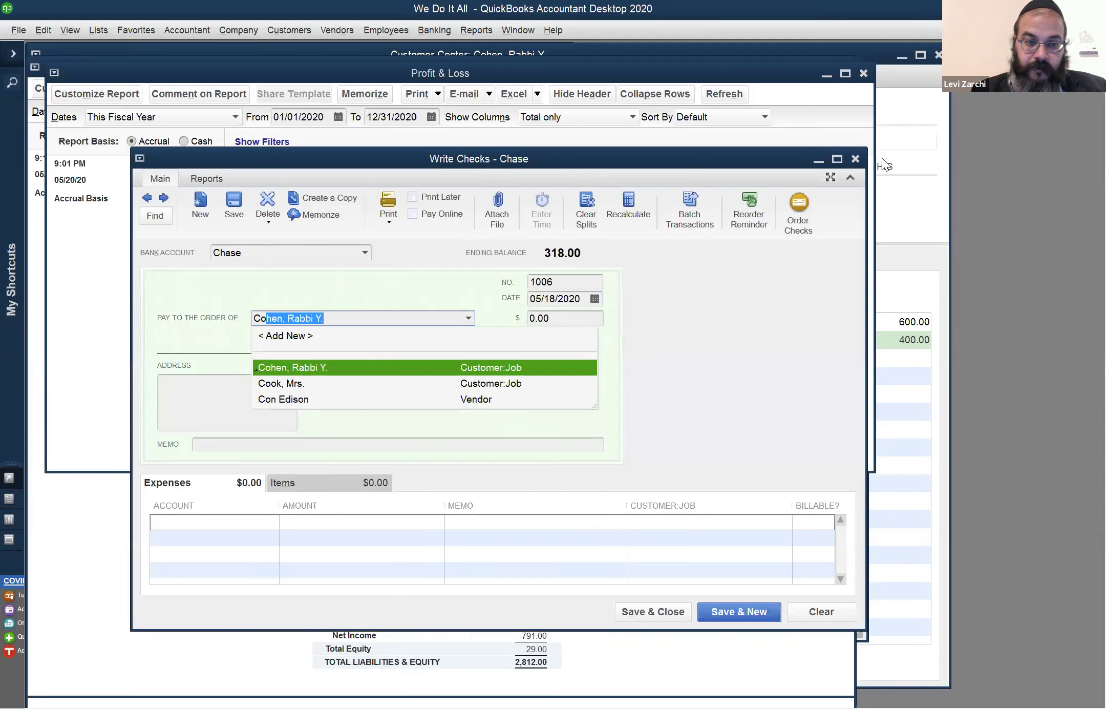
{"action": "key", "text": "Down"}
{"action": "key", "text": "Down"}
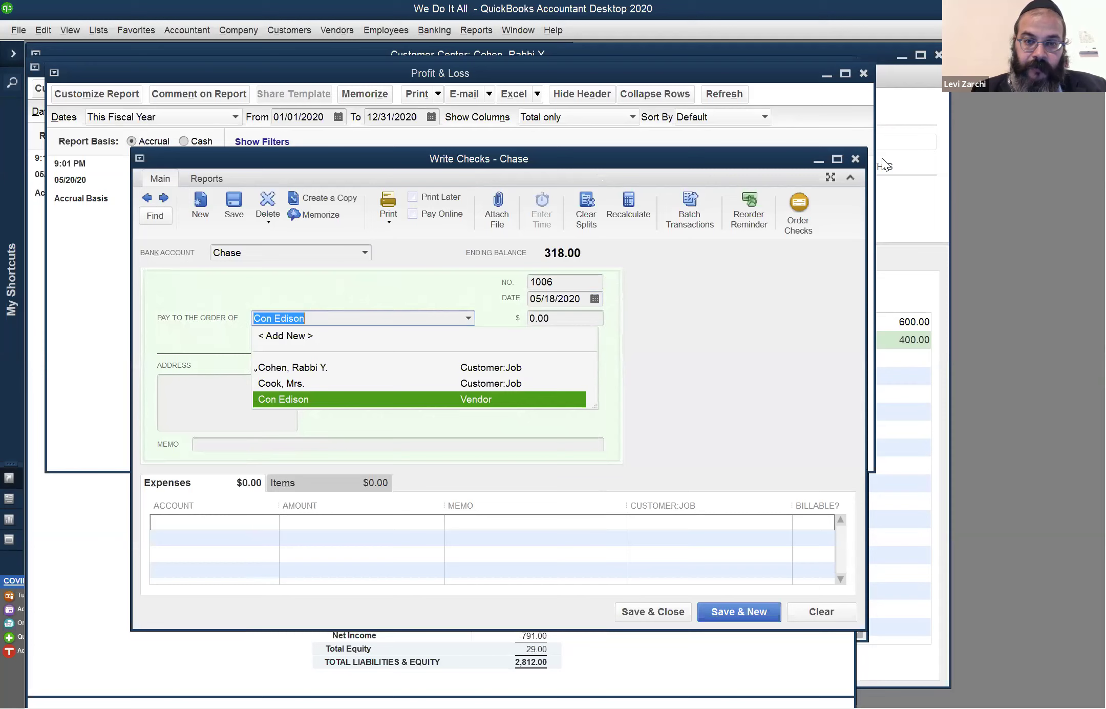
{"action": "key", "text": "Tab"}
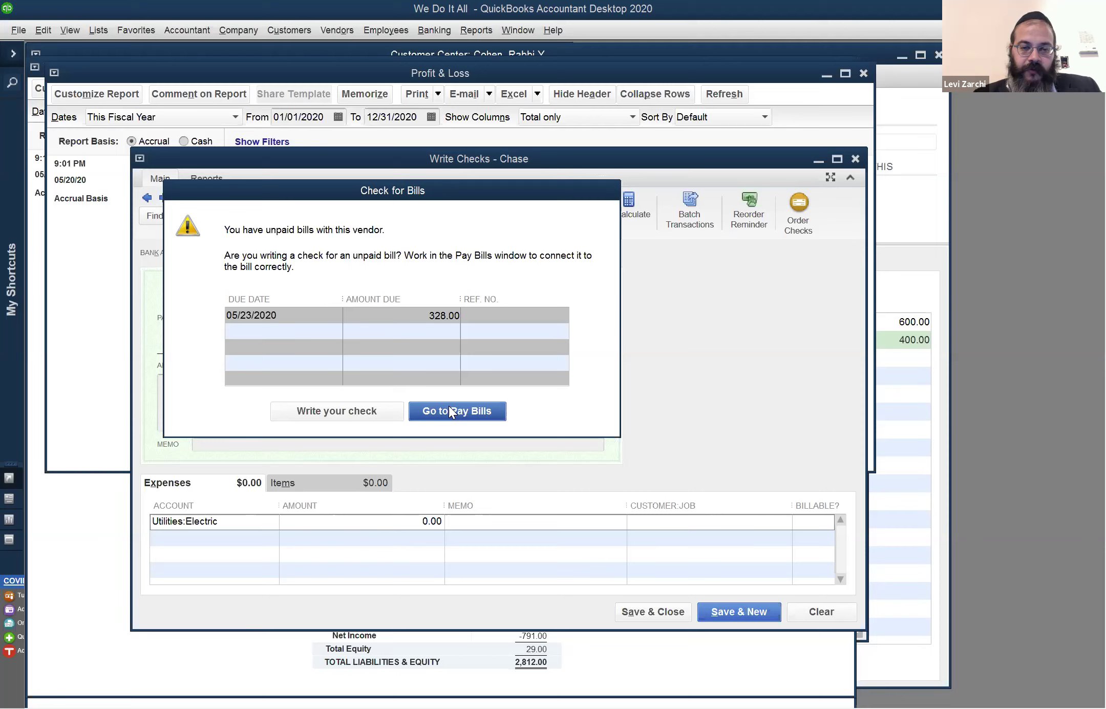
{"action": "left_click", "coordinate": [370, 411]}
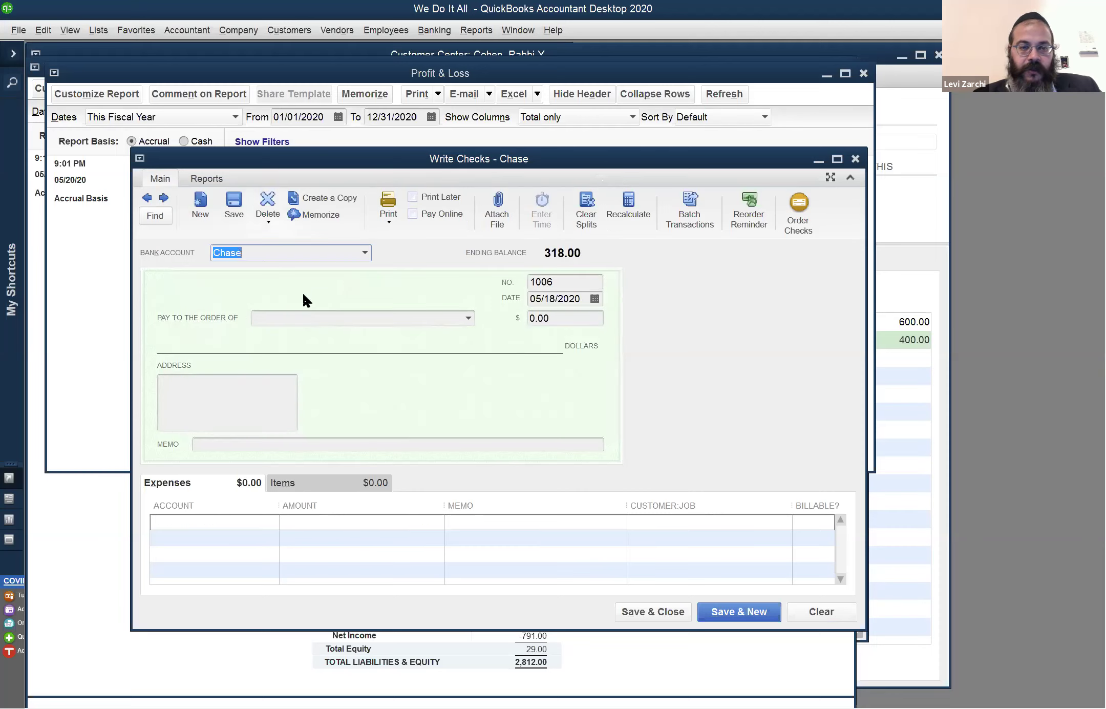
Make the check payable to Amazon for 100.00 and move through its fields to the expense line
{"action": "left_click", "coordinate": [328, 318]}
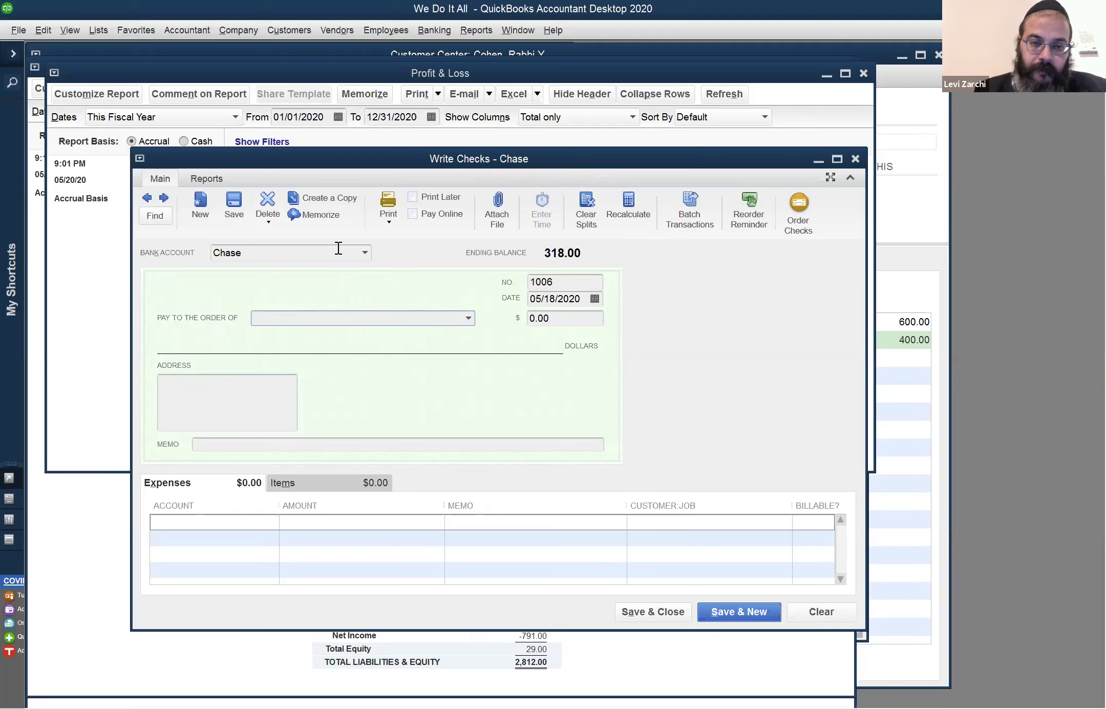
{"action": "type", "text": "Amazon"}
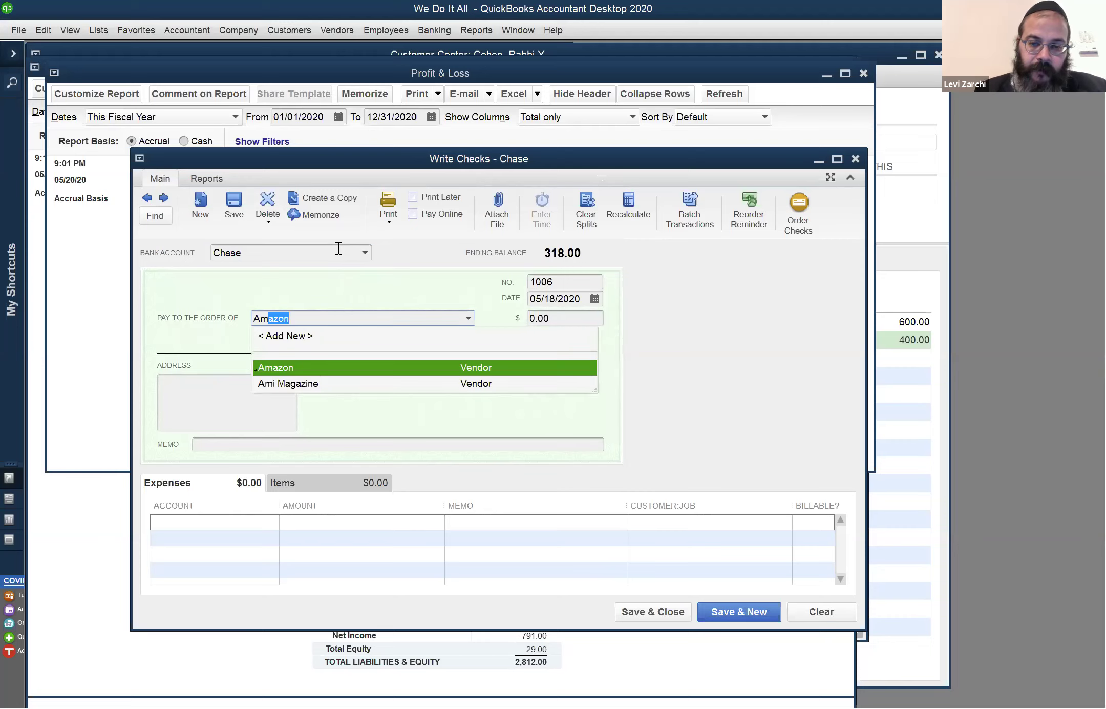
{"action": "key", "text": "Tab"}
{"action": "type", "text": "100"}
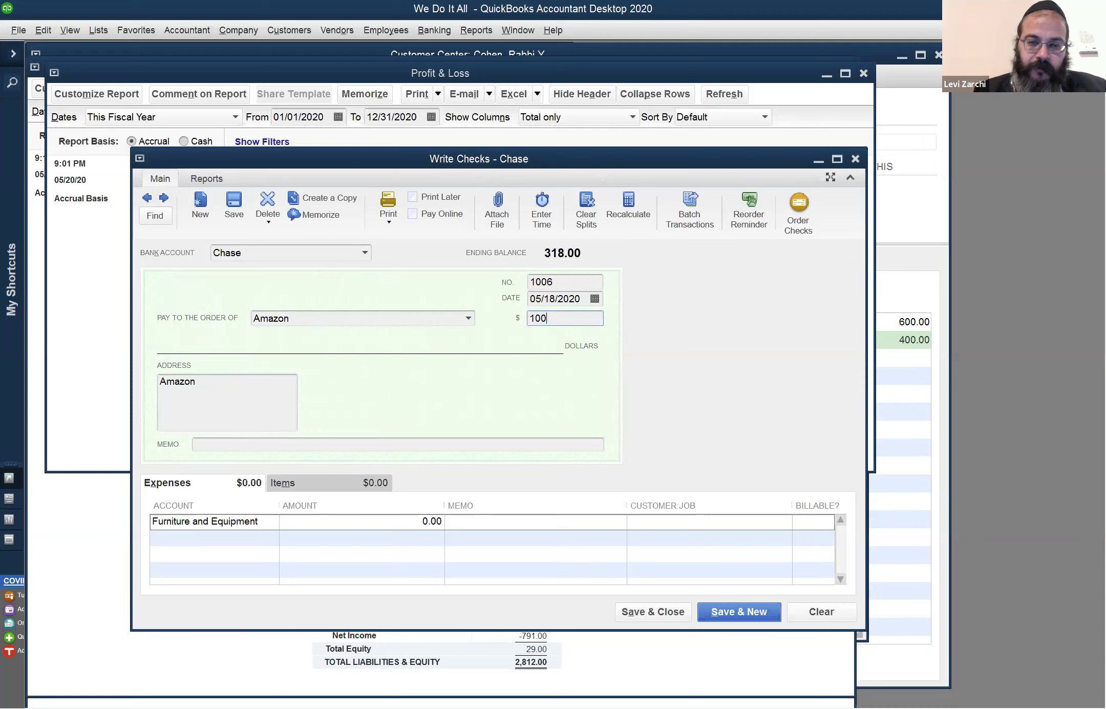
{"action": "key", "text": "Tab"}
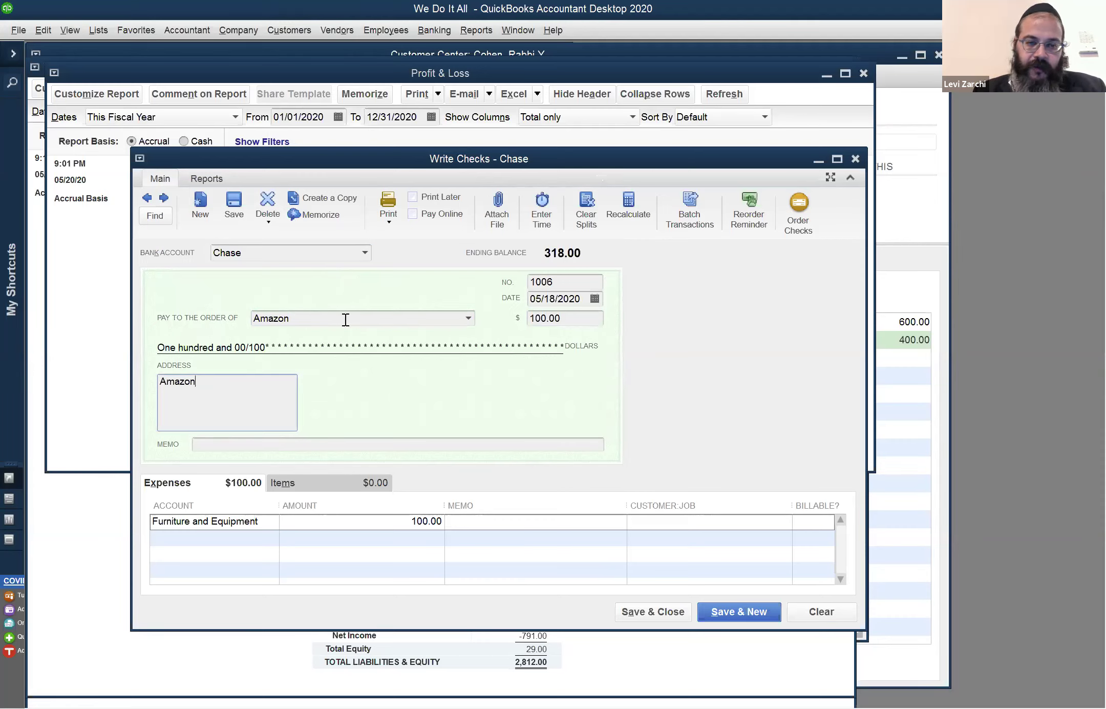
{"action": "key", "text": "shift+Tab"}
{"action": "key", "text": "shift+Tab"}
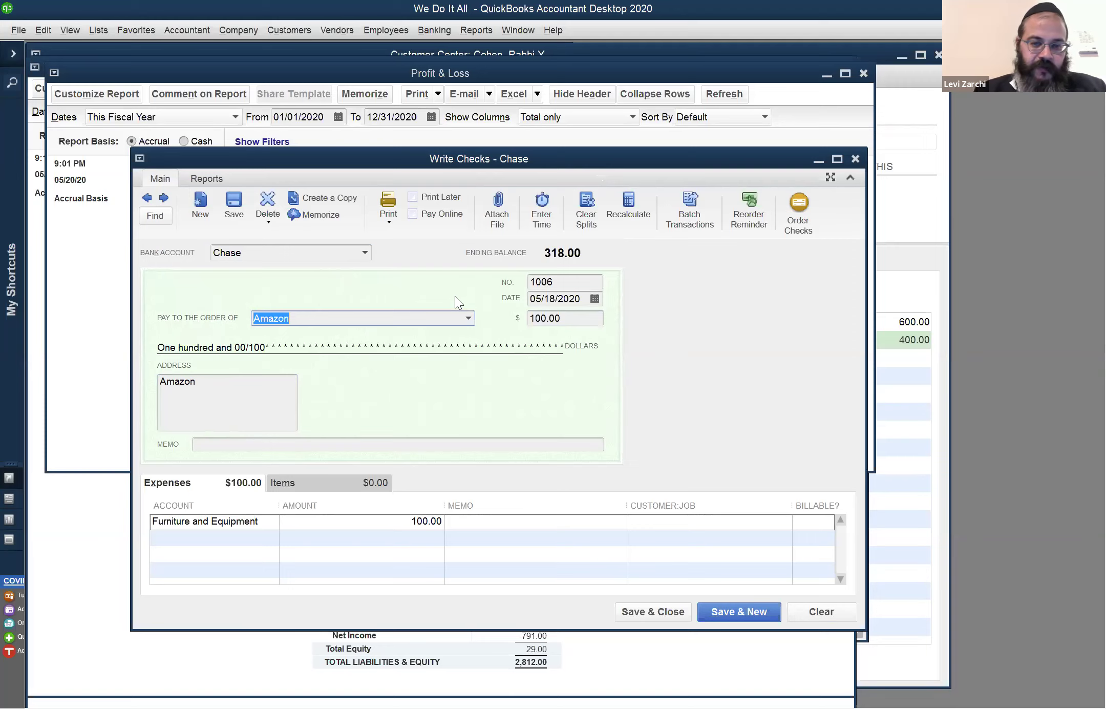
{"action": "key", "text": "shift+Tab"}
{"action": "key", "text": "shift+Tab"}
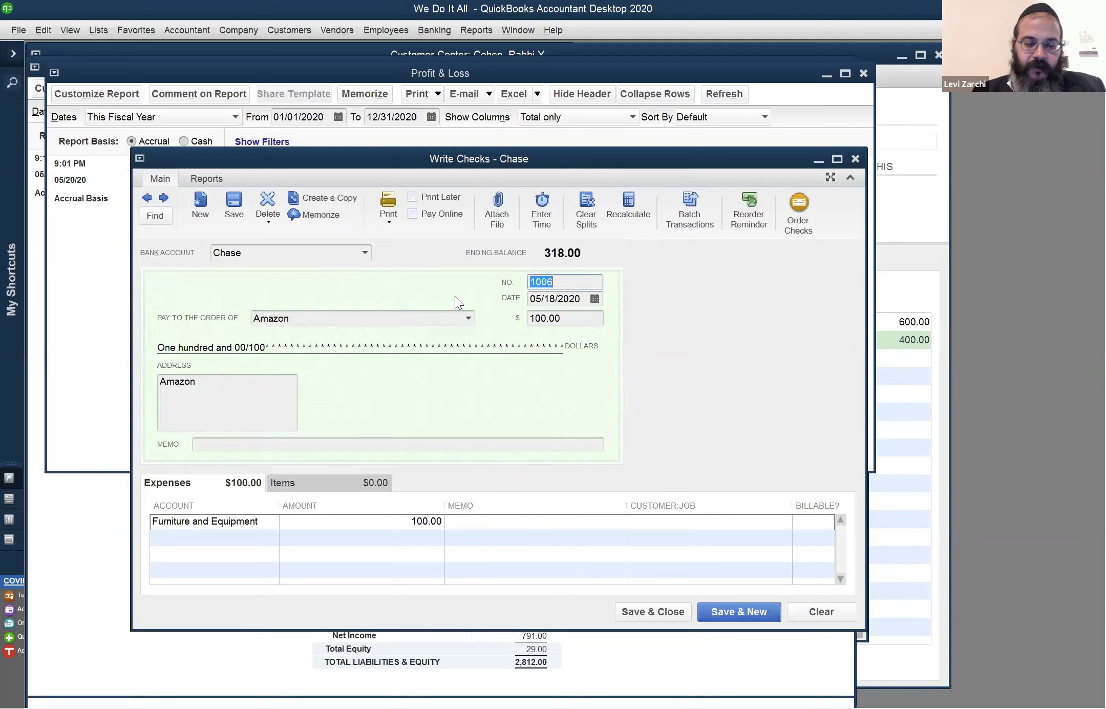
{"action": "key", "text": "Tab"}
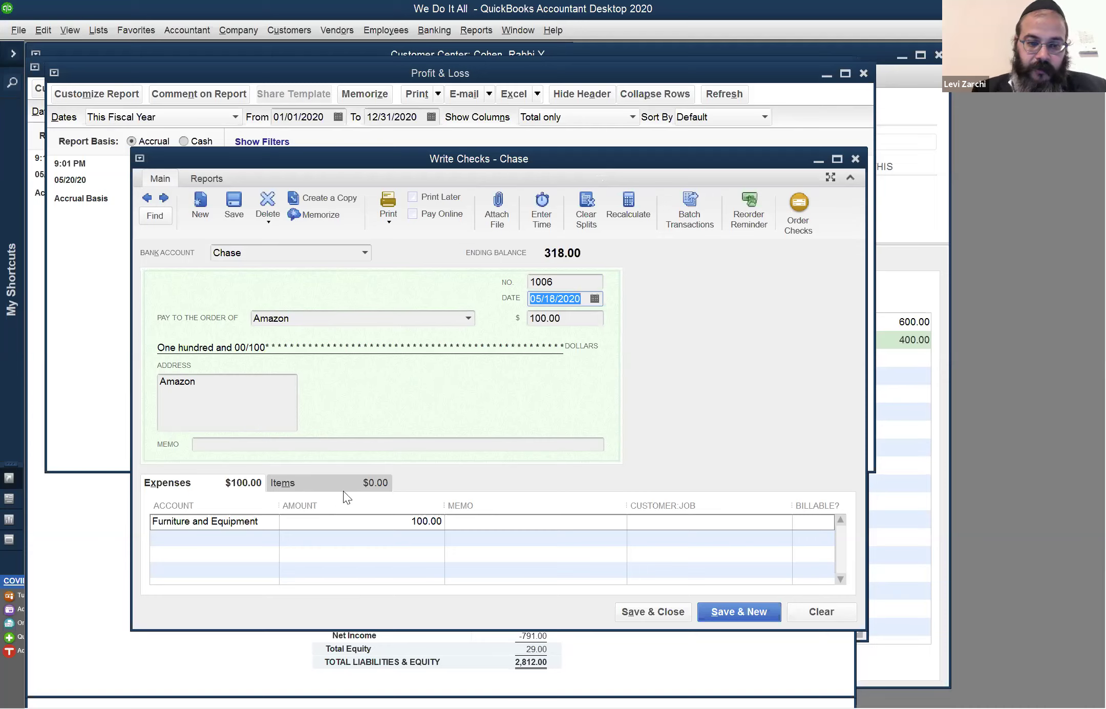
{"action": "key", "text": "Tab"}
{"action": "key", "text": "Tab"}
{"action": "key", "text": "Tab"}
{"action": "key", "text": "Tab"}
{"action": "key", "text": "Tab"}
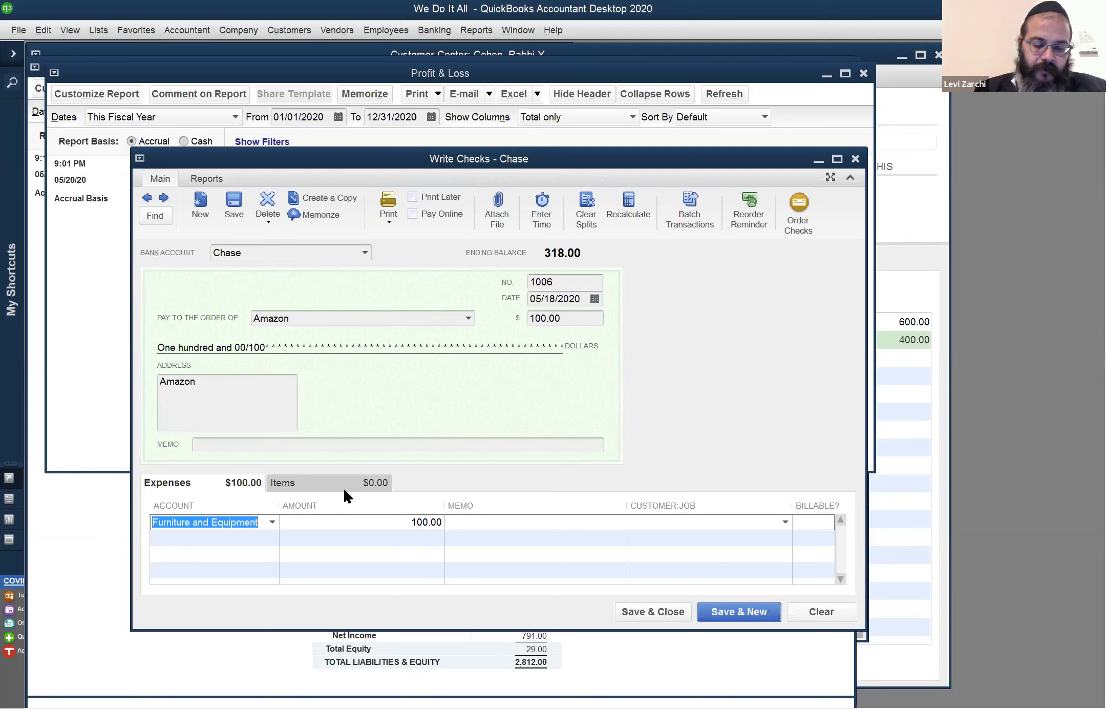
Try different accounts on the expense line, first committing Insurance Expense
{"action": "type", "text": "E"}
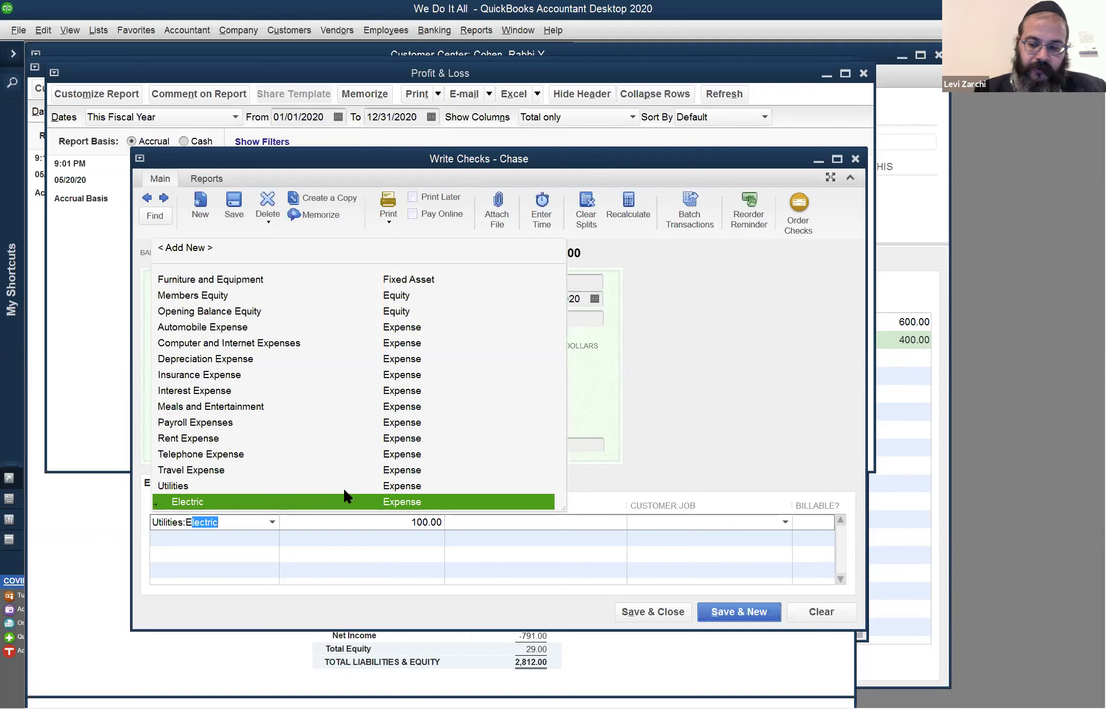
{"action": "key", "text": "BackSpace"}
{"action": "key", "text": "BackSpace"}
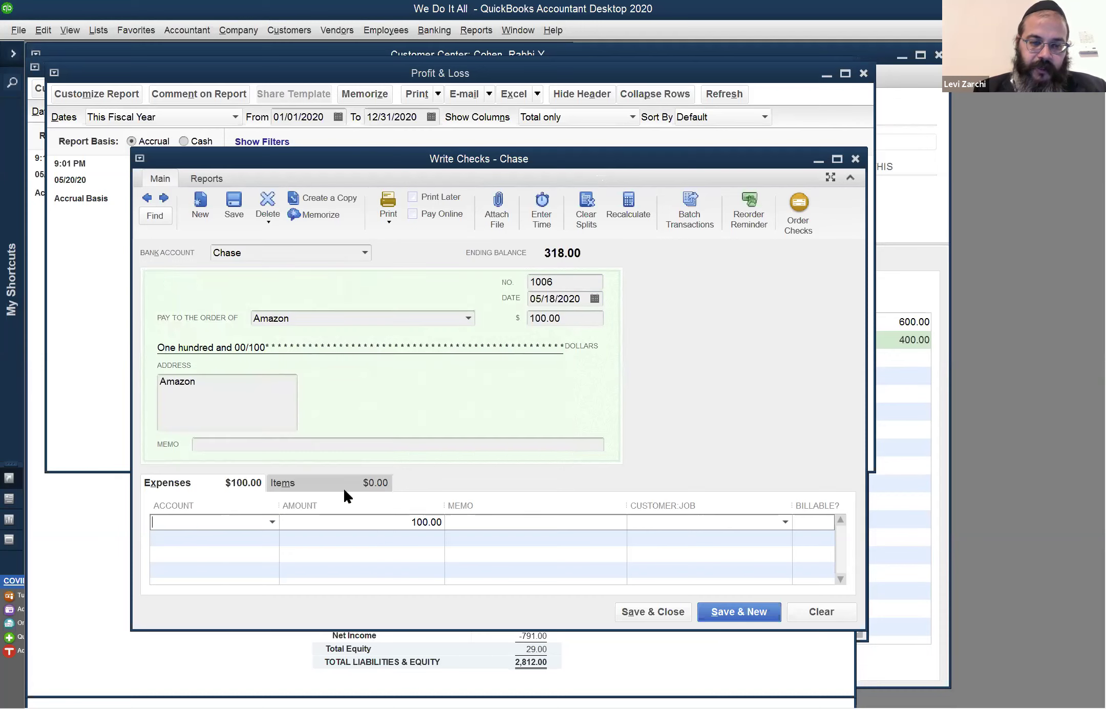
{"action": "type", "text": "T"}
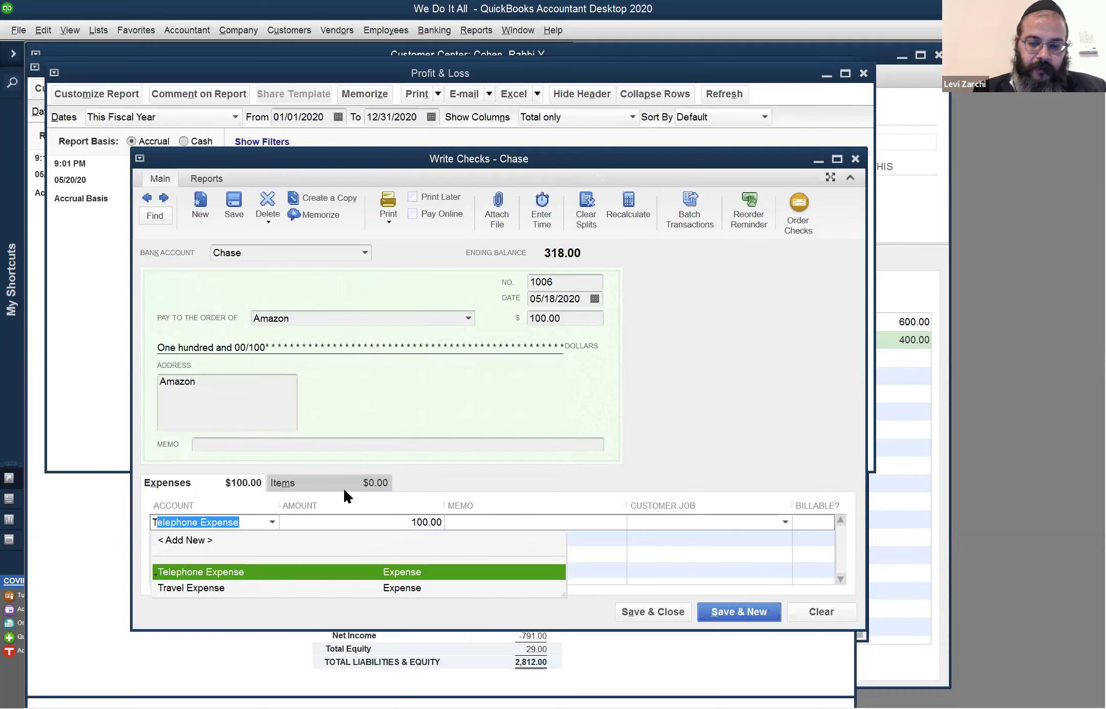
{"action": "key", "text": "BackSpace"}
{"action": "key", "text": "BackSpace"}
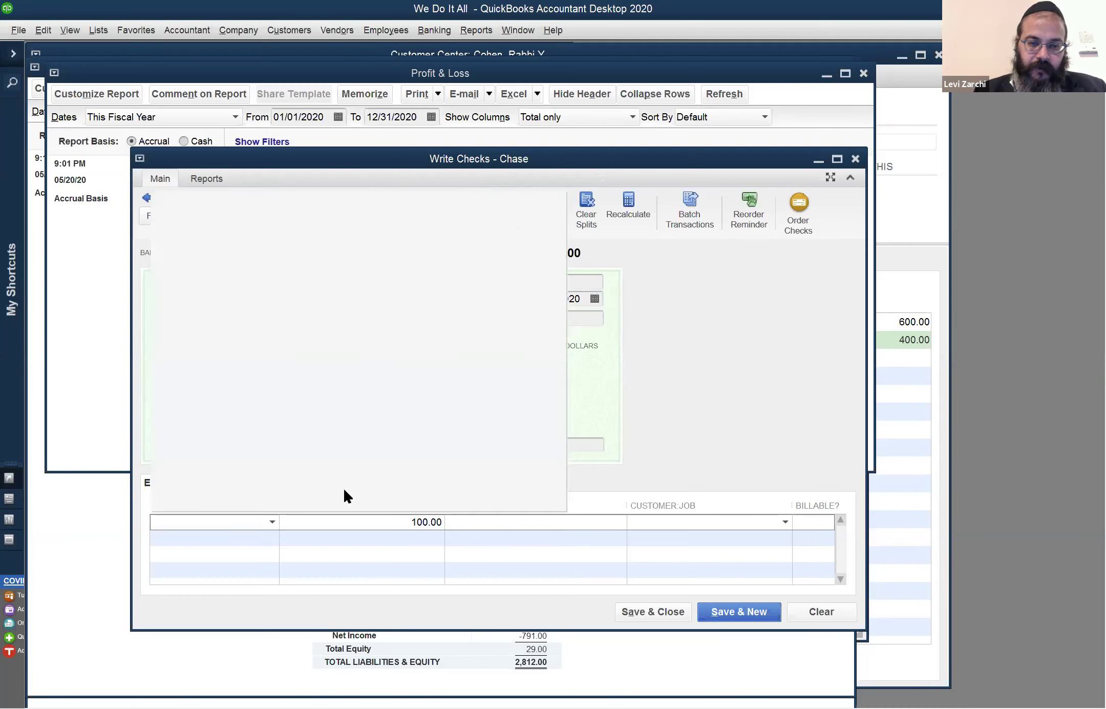
{"action": "key", "text": "Down"}
{"action": "key", "text": "Down"}
{"action": "key", "text": "Down"}
{"action": "key", "text": "Down"}
{"action": "key", "text": "Down"}
{"action": "key", "text": "Down"}
{"action": "key", "text": "Down"}
{"action": "key", "text": "Down"}
{"action": "key", "text": "Down"}
{"action": "key", "text": "Down"}
{"action": "key", "text": "Down"}
{"action": "key", "text": "Down"}
{"action": "key", "text": "Down"}
{"action": "key", "text": "Down"}
{"action": "key", "text": "Down"}
{"action": "key", "text": "Down"}
{"action": "key", "text": "Down"}
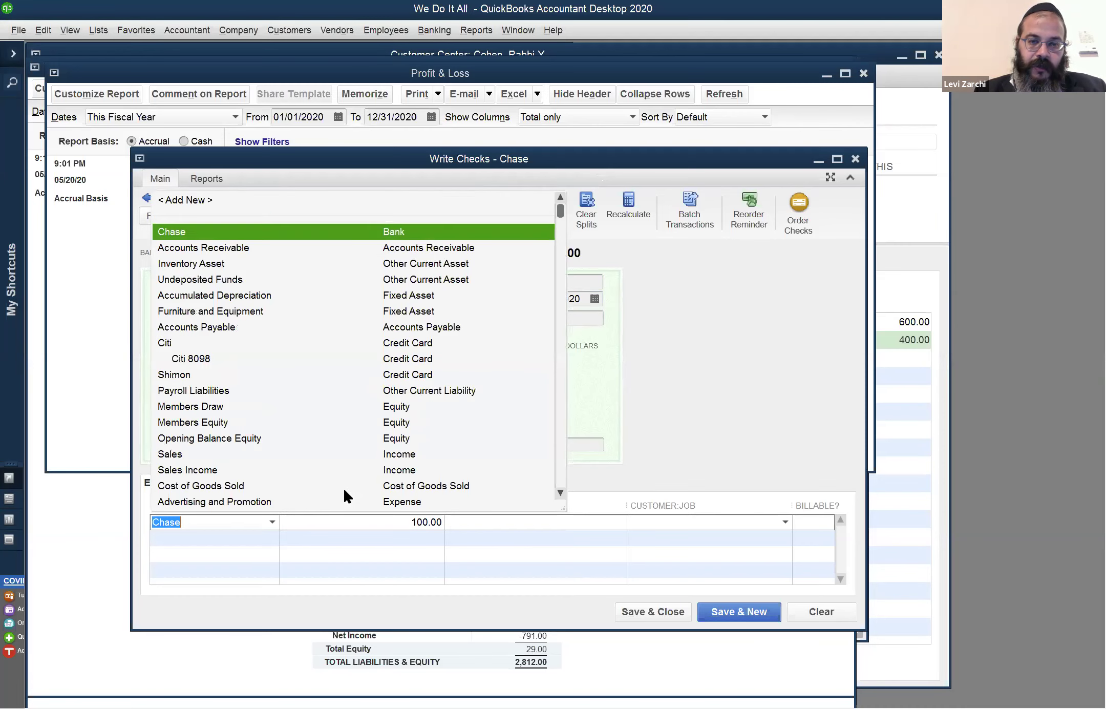
{"action": "key", "text": "Down"}
{"action": "key", "text": "Down"}
{"action": "key", "text": "Down"}
{"action": "key", "text": "Down"}
{"action": "key", "text": "Down"}
{"action": "key", "text": "Down"}
{"action": "key", "text": "Down"}
{"action": "key", "text": "Down"}
{"action": "key", "text": "Down"}
{"action": "key", "text": "Down"}
{"action": "key", "text": "Down"}
{"action": "key", "text": "Down"}
{"action": "key", "text": "Down"}
{"action": "key", "text": "Down"}
{"action": "key", "text": "Down"}
{"action": "key", "text": "Down"}
{"action": "key", "text": "Down"}
{"action": "key", "text": "Down"}
{"action": "key", "text": "Down"}
{"action": "key", "text": "Down"}
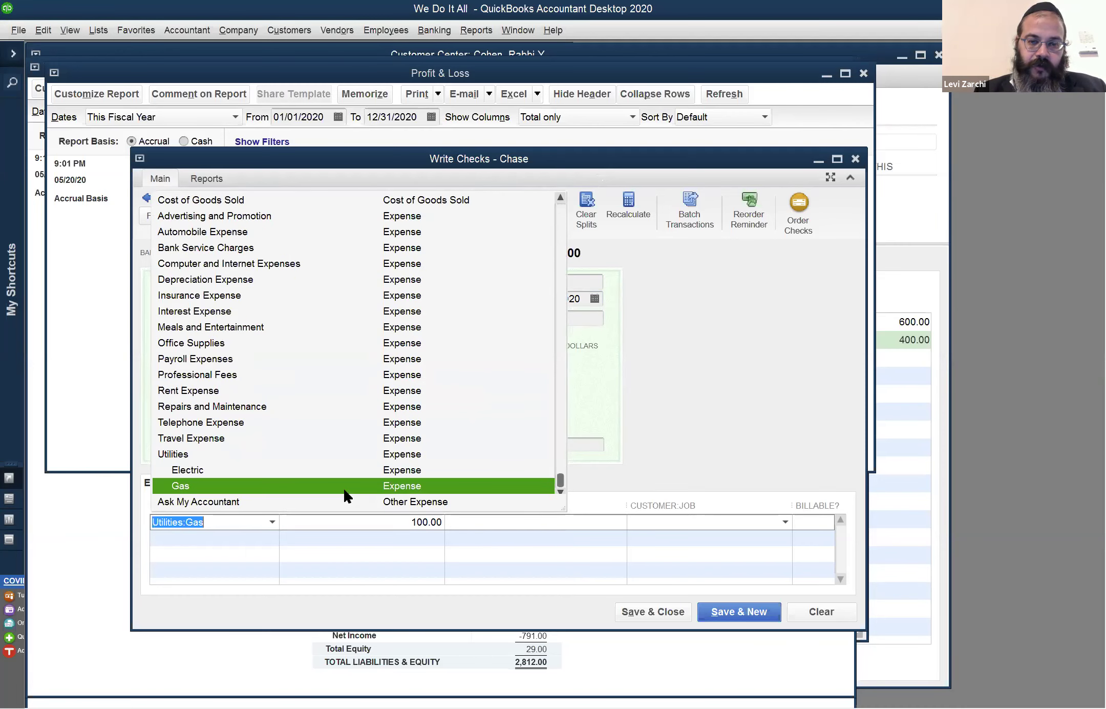
{"action": "key", "text": "Up"}
{"action": "key", "text": "Up"}
{"action": "key", "text": "Up"}
{"action": "key", "text": "Up"}
{"action": "key", "text": "Up"}
{"action": "key", "text": "Up"}
{"action": "key", "text": "Up"}
{"action": "key", "text": "Up"}
{"action": "key", "text": "Up"}
{"action": "key", "text": "Up"}
{"action": "key", "text": "Up"}
{"action": "key", "text": "Up"}
{"action": "key", "text": "Up"}
{"action": "key", "text": "Up"}
{"action": "key", "text": "Up"}
{"action": "key", "text": "Up"}
{"action": "key", "text": "Up"}
{"action": "key", "text": "Up"}
{"action": "key", "text": "Up"}
{"action": "key", "text": "Up"}
{"action": "key", "text": "Up"}
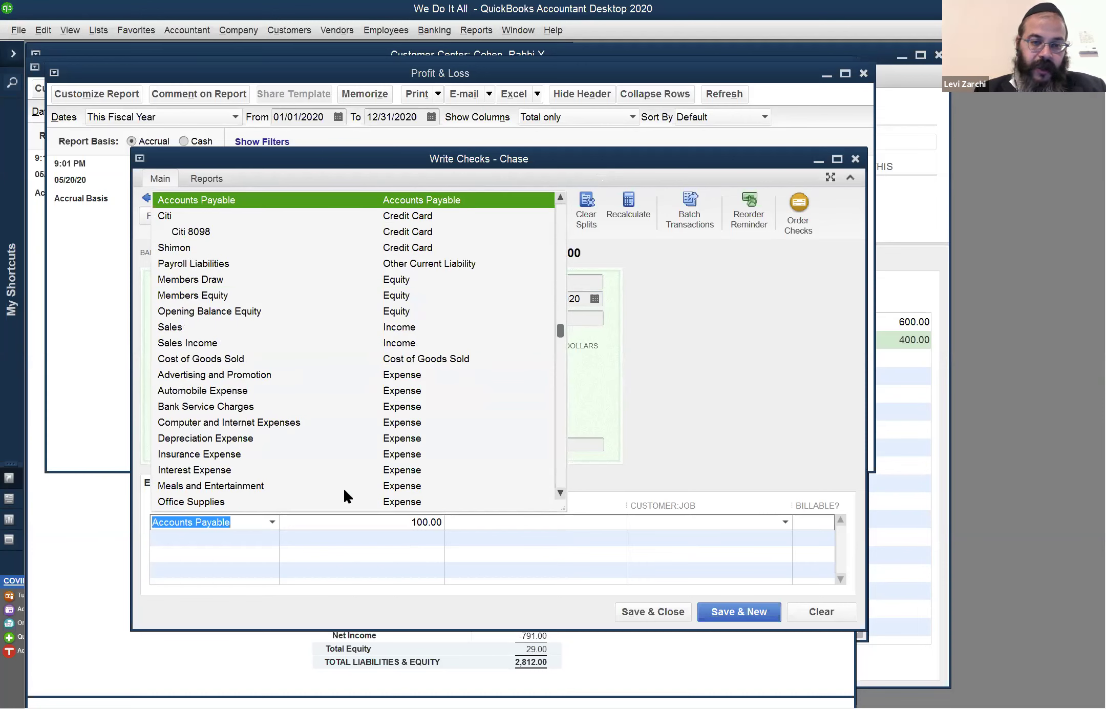
{"action": "key", "text": "Down"}
{"action": "key", "text": "Down"}
{"action": "key", "text": "Down"}
{"action": "key", "text": "Down"}
{"action": "key", "text": "Down"}
{"action": "key", "text": "Down"}
{"action": "key", "text": "Down"}
{"action": "key", "text": "Down"}
{"action": "key", "text": "Down"}
{"action": "key", "text": "Down"}
{"action": "key", "text": "Down"}
{"action": "key", "text": "Down"}
{"action": "key", "text": "Down"}
{"action": "key", "text": "Down"}
{"action": "key", "text": "Down"}
{"action": "key", "text": "Down"}
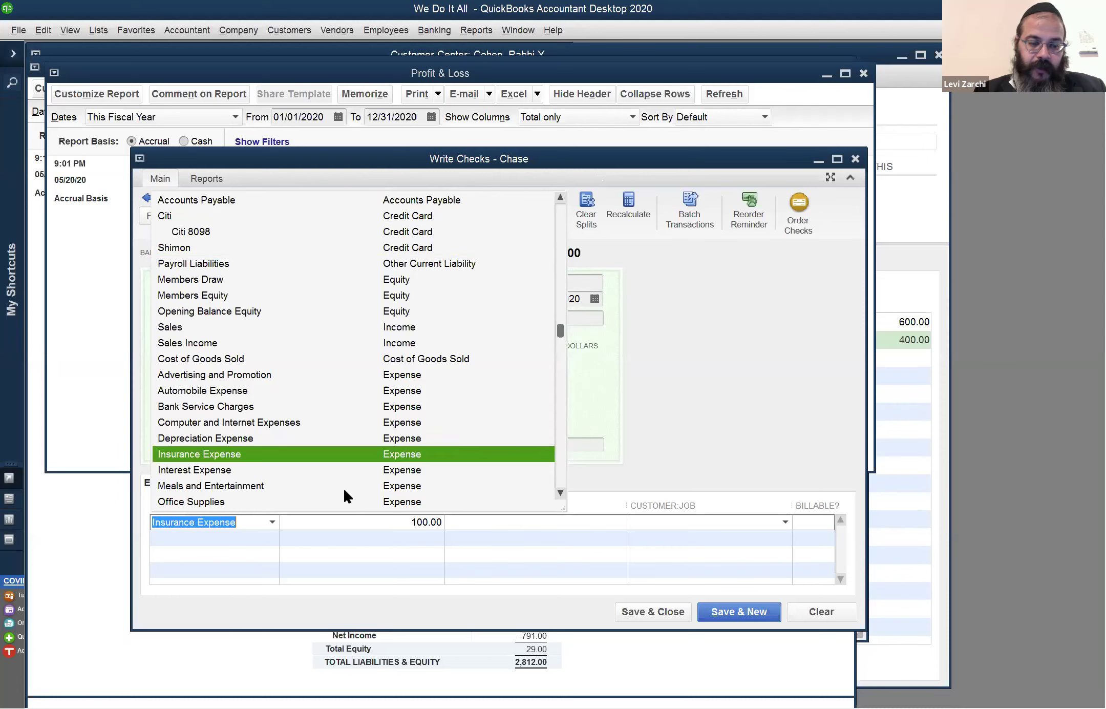
{"action": "key", "text": "Tab"}
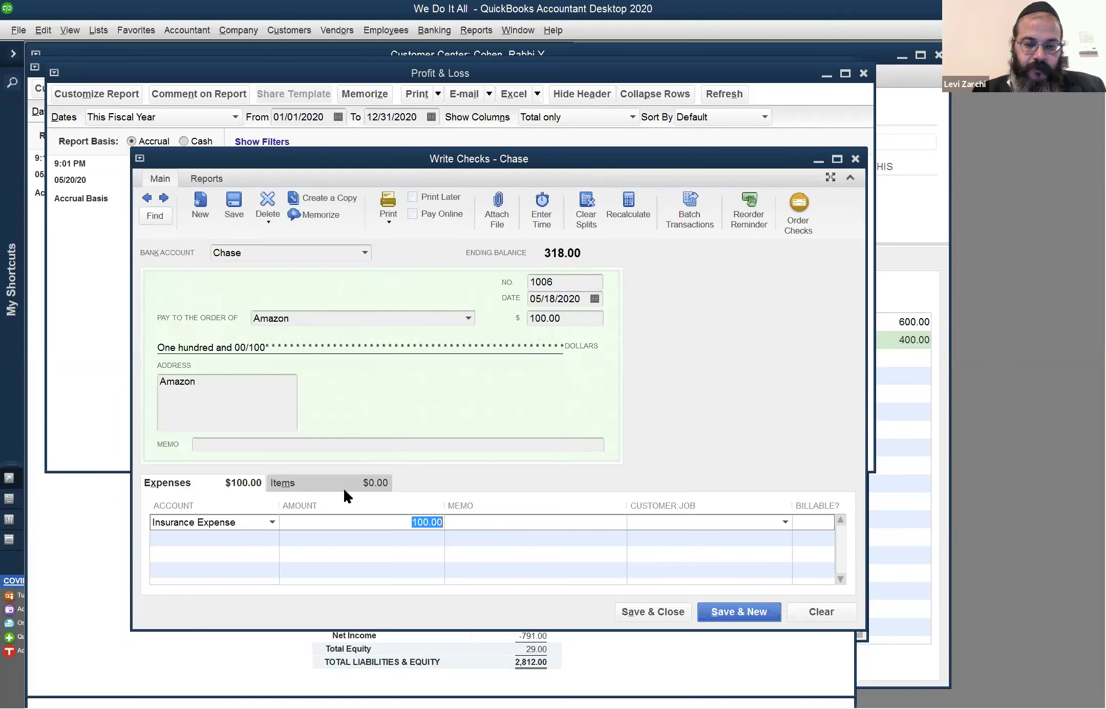
Reopen the expense line's account list and choose Utilities:Electric instead
{"action": "key", "text": "shift+Tab"}
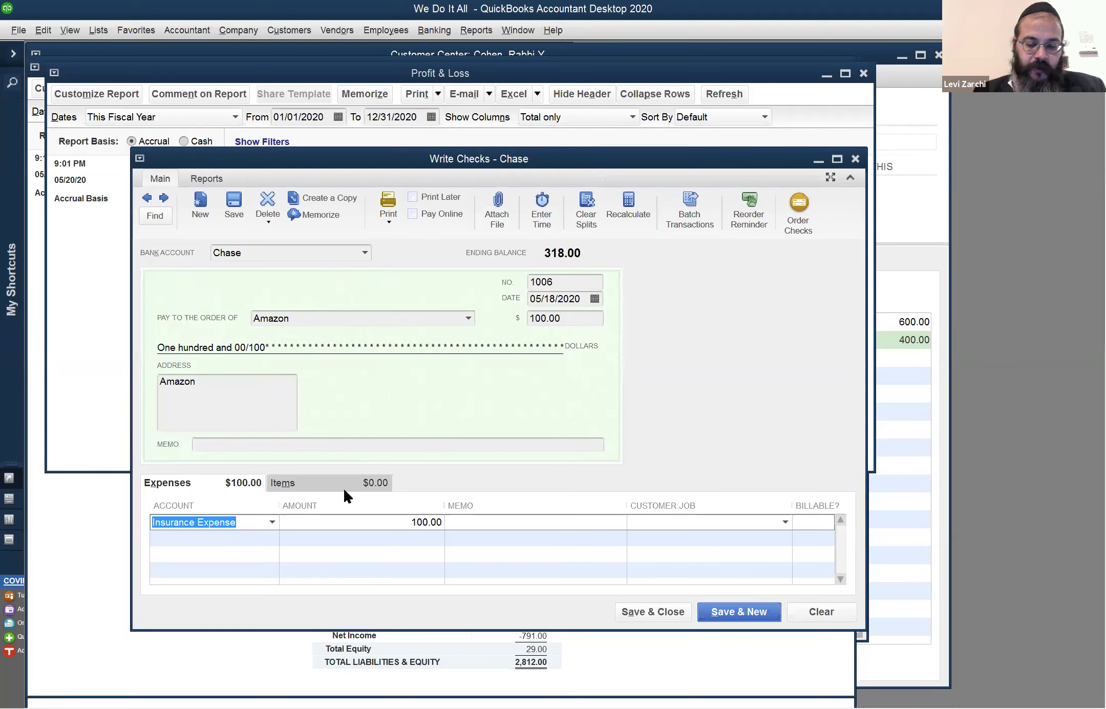
{"action": "key", "text": "alt+Down"}
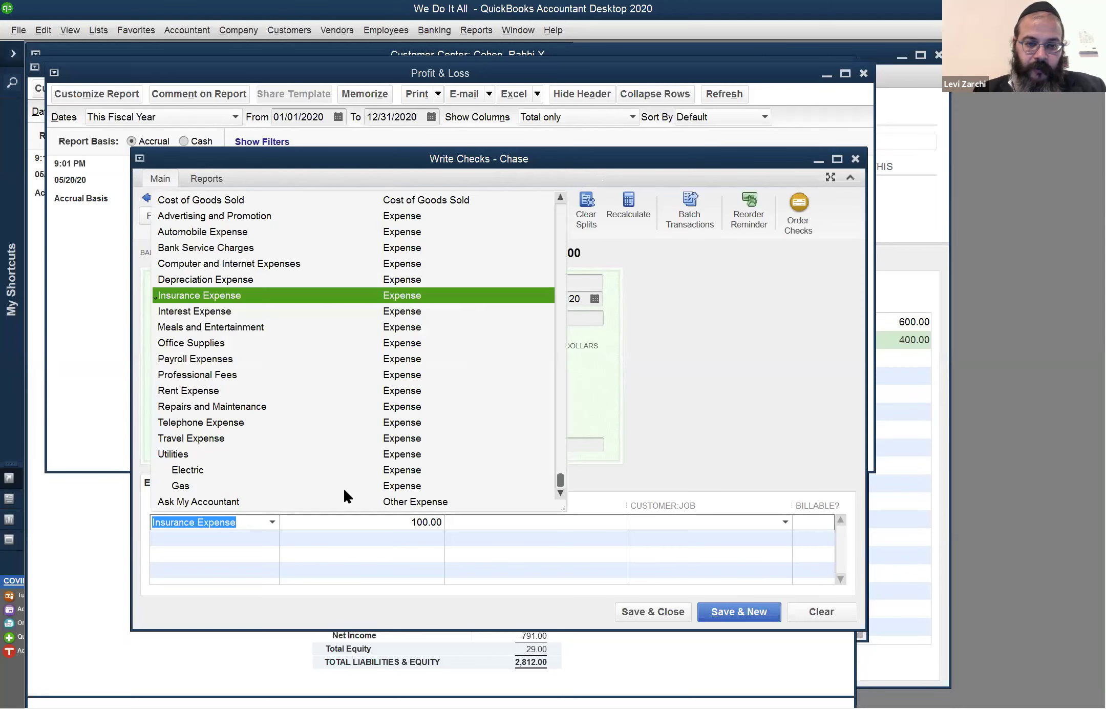
{"action": "key", "text": "Down"}
{"action": "key", "text": "Down"}
{"action": "key", "text": "Down"}
{"action": "key", "text": "Down"}
{"action": "key", "text": "Down"}
{"action": "key", "text": "Down"}
{"action": "key", "text": "Down"}
{"action": "key", "text": "Down"}
{"action": "key", "text": "Down"}
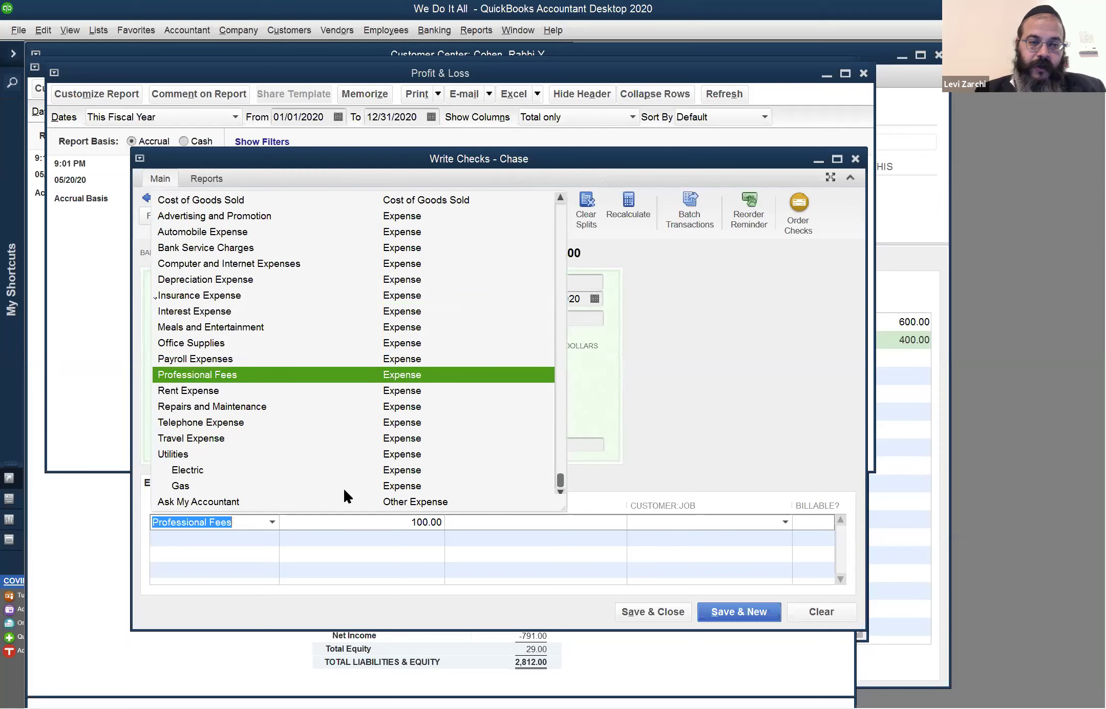
{"action": "key", "text": "Up"}
{"action": "key", "text": "Up"}
{"action": "key", "text": "Up"}
{"action": "key", "text": "Up"}
{"action": "key", "text": "Up"}
{"action": "key", "text": "Up"}
{"action": "key", "text": "Up"}
{"action": "key", "text": "Up"}
{"action": "key", "text": "Up"}
{"action": "key", "text": "Up"}
{"action": "key", "text": "Up"}
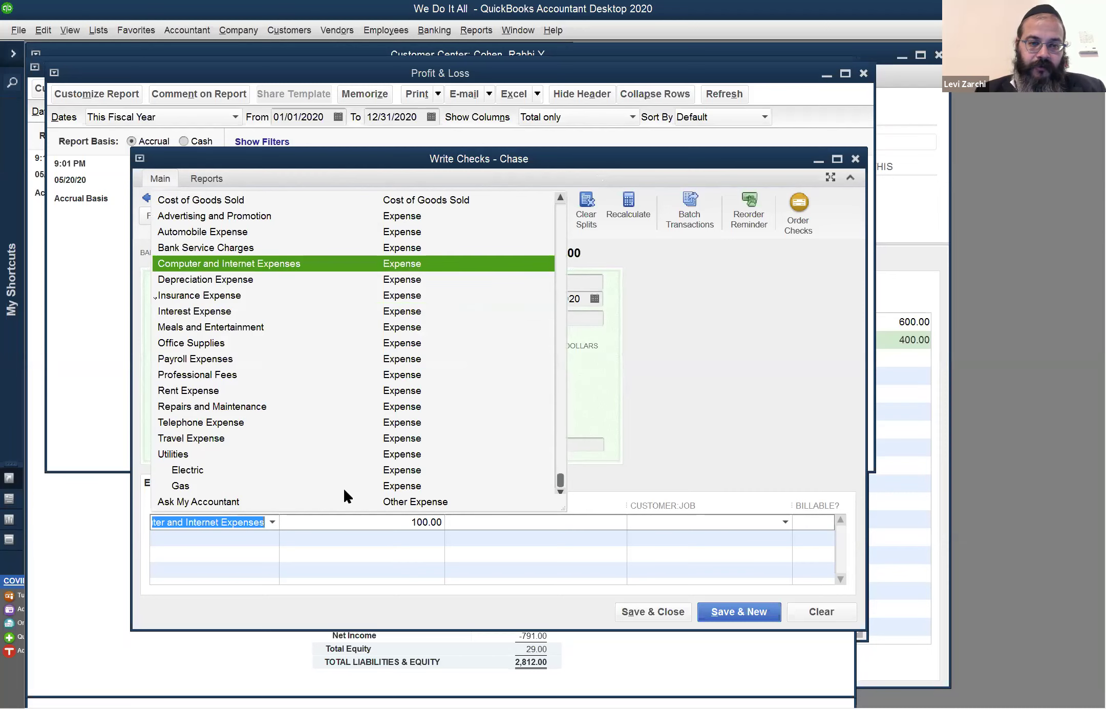
{"action": "key", "text": "Down"}
{"action": "key", "text": "Down"}
{"action": "key", "text": "Down"}
{"action": "key", "text": "Down"}
{"action": "key", "text": "Down"}
{"action": "key", "text": "Down"}
{"action": "key", "text": "Down"}
{"action": "key", "text": "Down"}
{"action": "key", "text": "Down"}
{"action": "key", "text": "Down"}
{"action": "key", "text": "Down"}
{"action": "key", "text": "Down"}
{"action": "key", "text": "Down"}
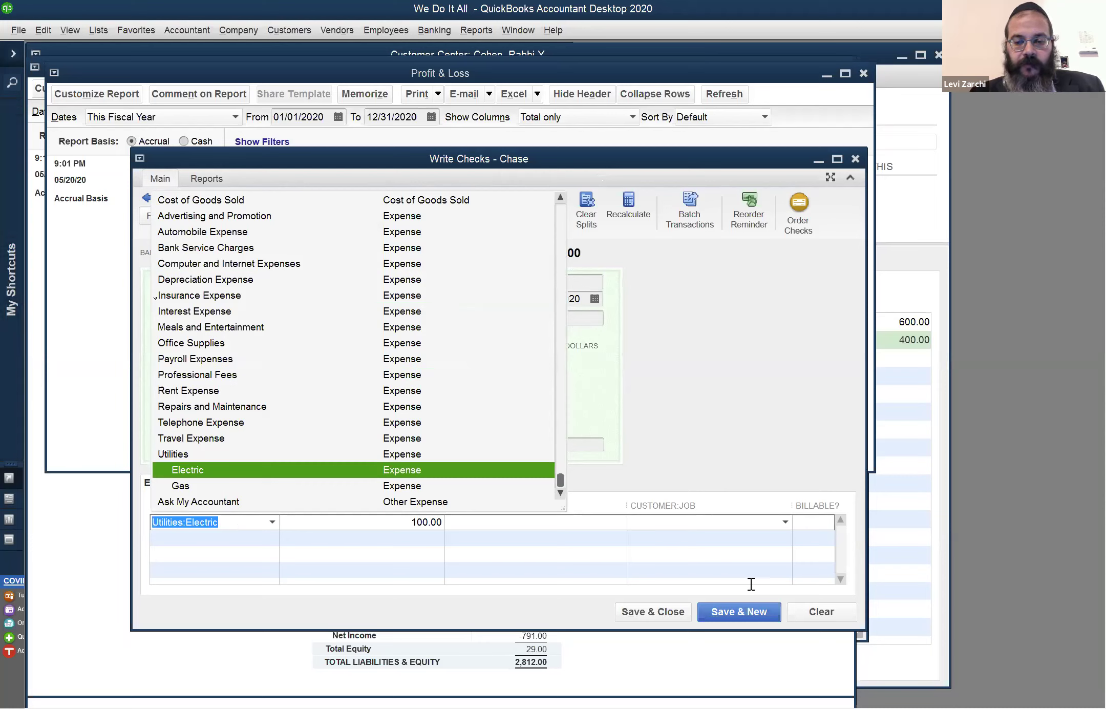
Clear the unsaved Amazon check, close Write Checks, and bring up the Window menu
{"action": "left_click", "coordinate": [827, 613]}
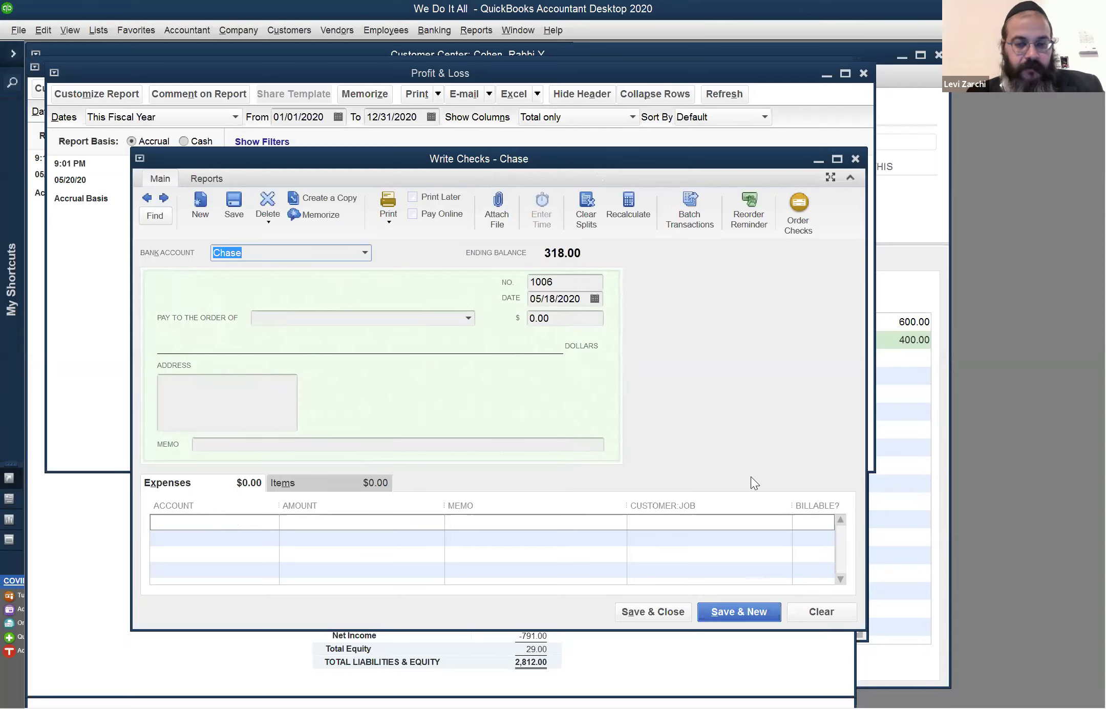
{"action": "left_click", "coordinate": [819, 611]}
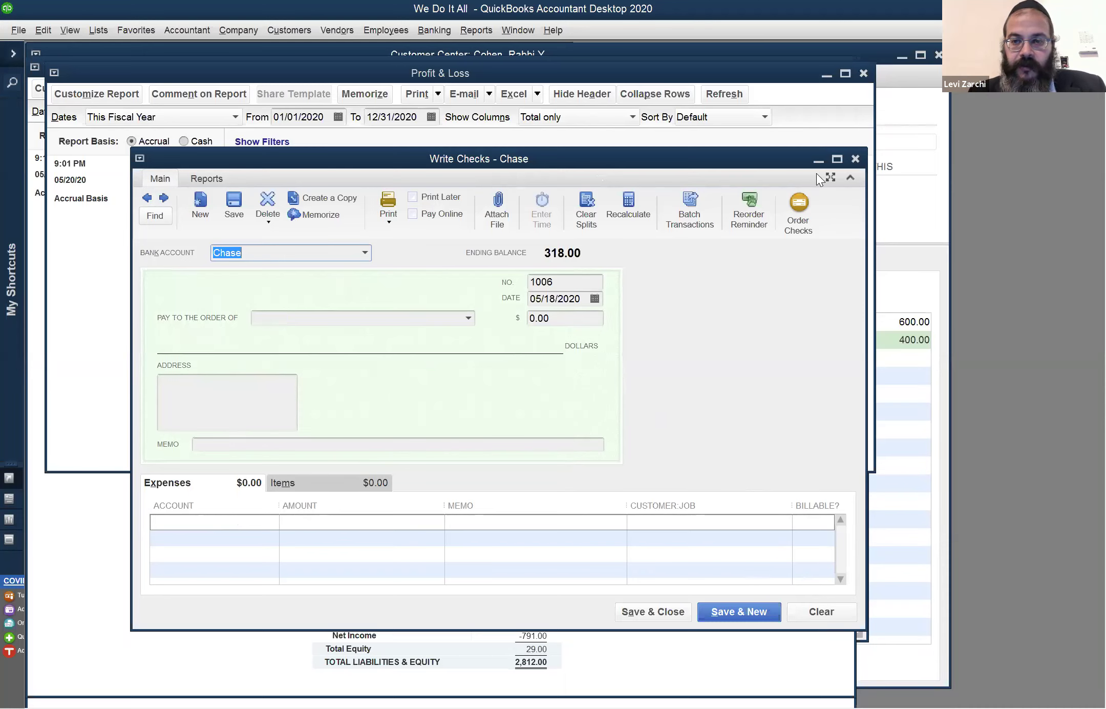
{"action": "left_click", "coordinate": [855, 159]}
{"action": "left_click", "coordinate": [518, 31]}
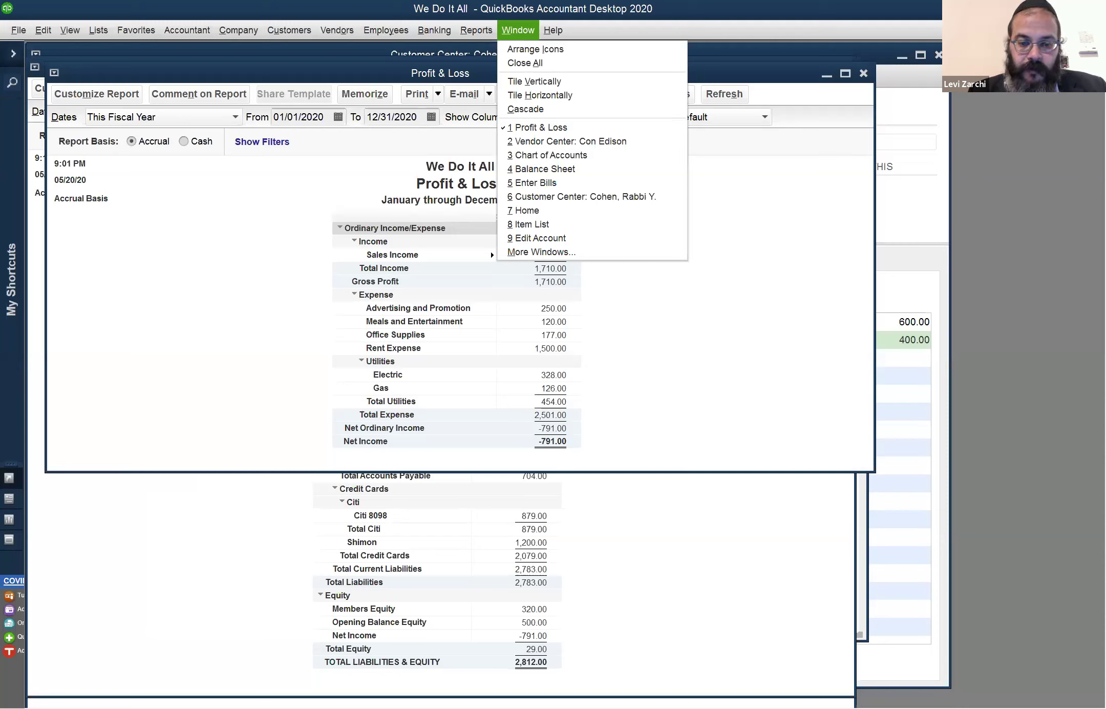
Close the Window menu's list of open windows, leaving the Profit & Loss report in view
{"action": "key", "text": "Escape"}
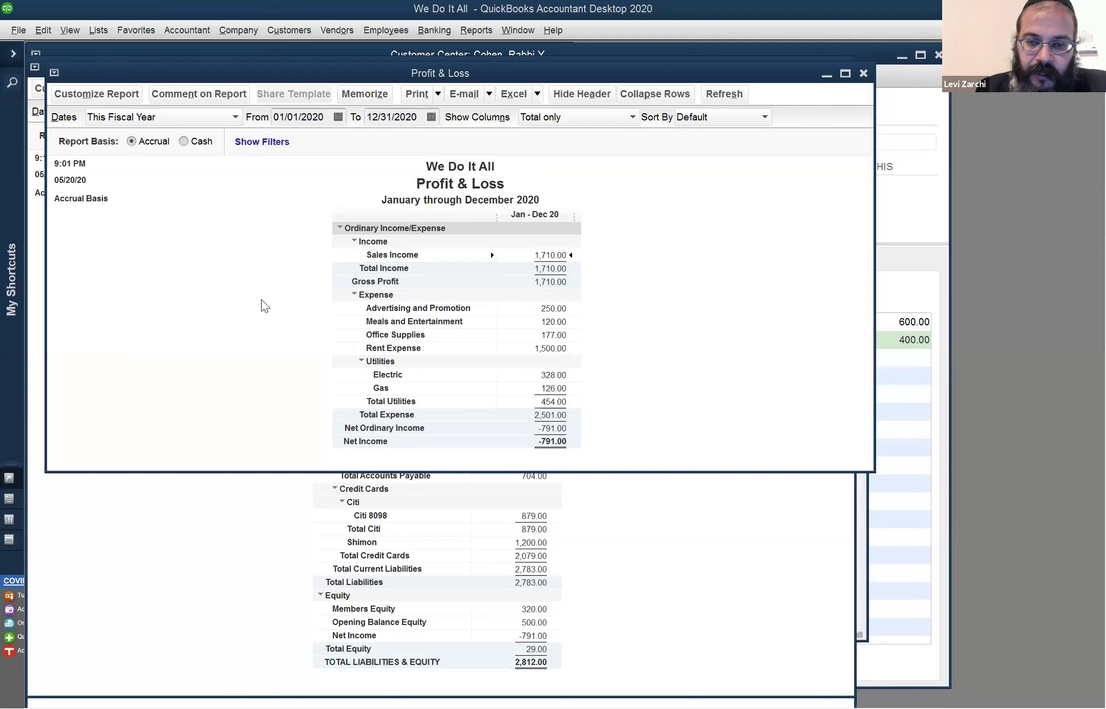
Open the Window menu's list of open windows and dismiss it without switching windows
{"action": "left_click", "coordinate": [526, 39]}
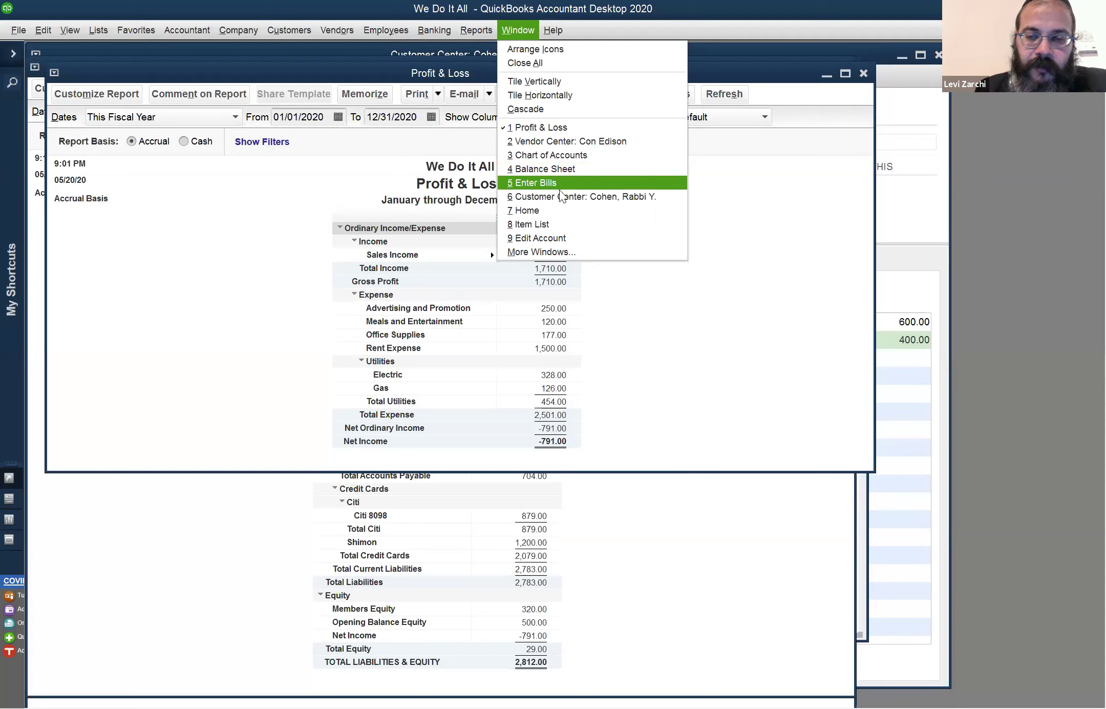
{"action": "left_click", "coordinate": [540, 214]}
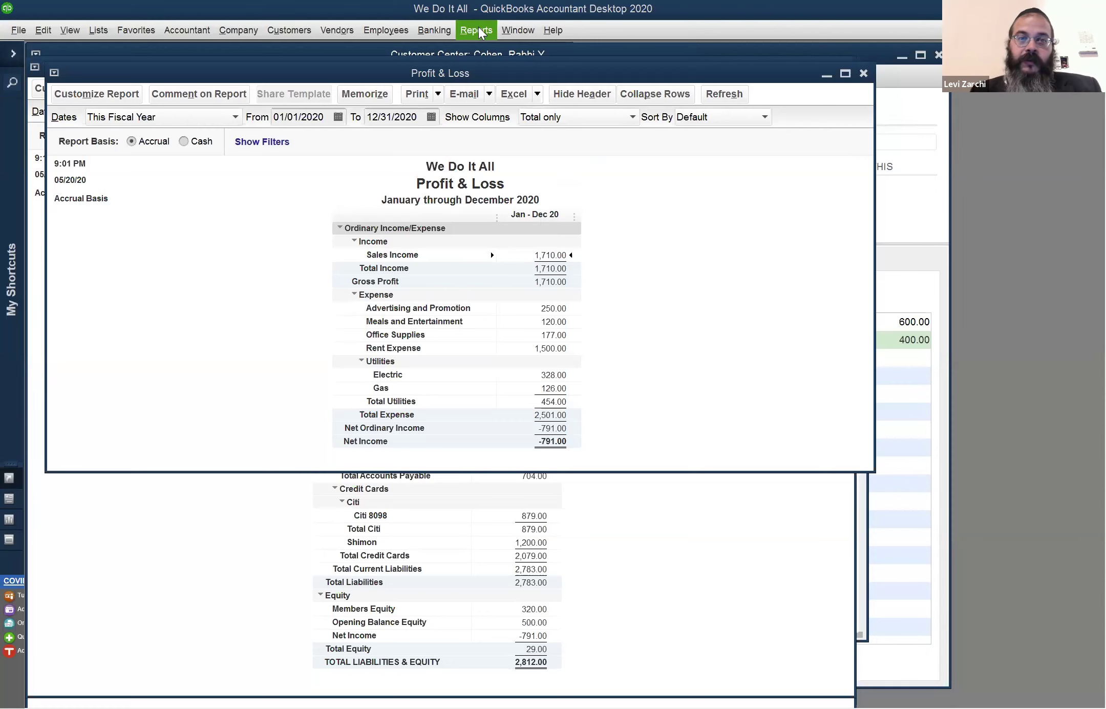
Open the Make Deposits form from the Banking menu and maximize it
{"action": "left_click", "coordinate": [444, 31]}
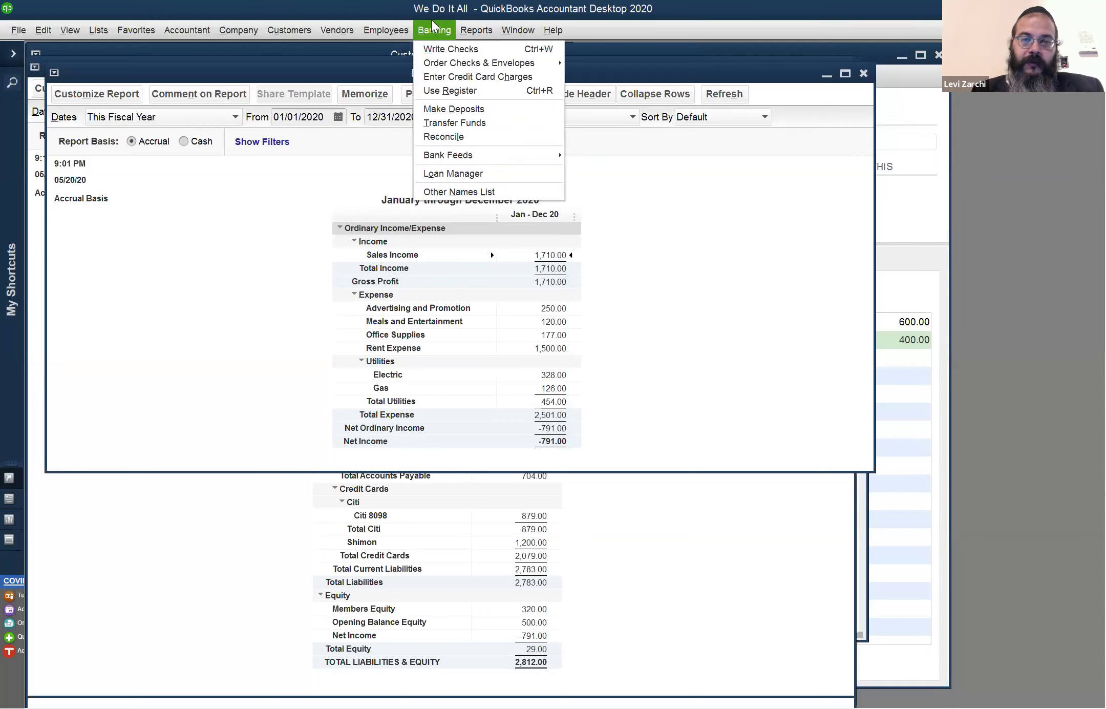
{"action": "left_click", "coordinate": [467, 109]}
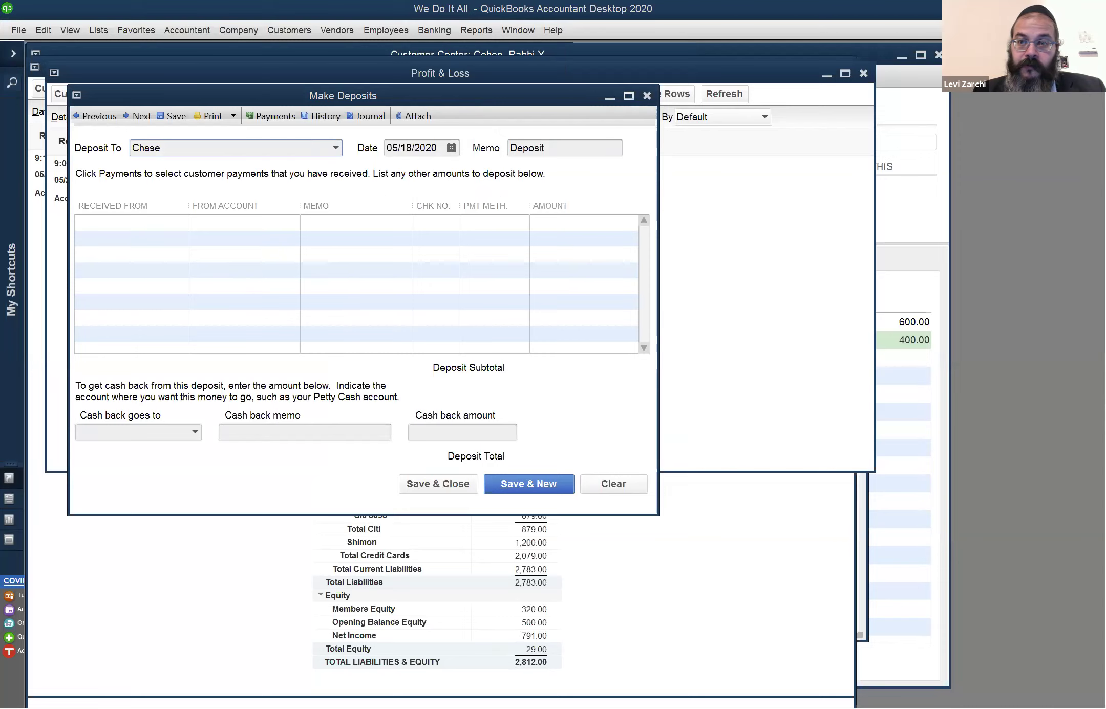
{"action": "left_click", "coordinate": [629, 96]}
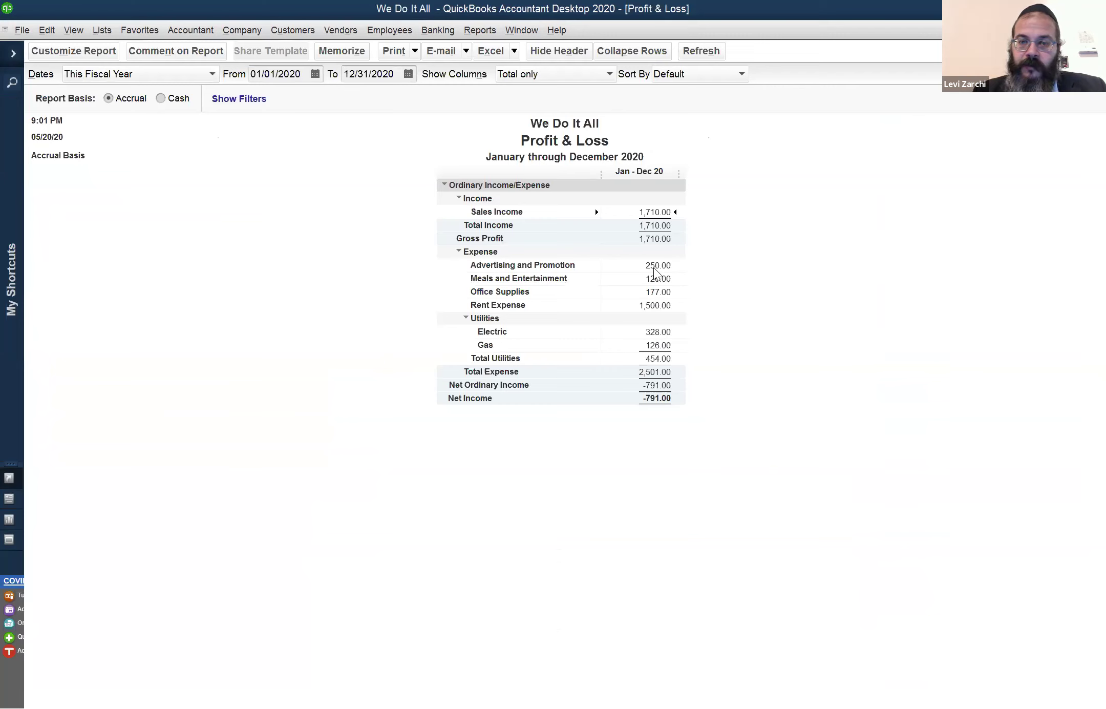
Keep the Profit & Loss report open by cancelling Memorize Report, then call up Use Register
{"action": "key", "text": "Escape"}
{"action": "left_click", "coordinate": [640, 315]}
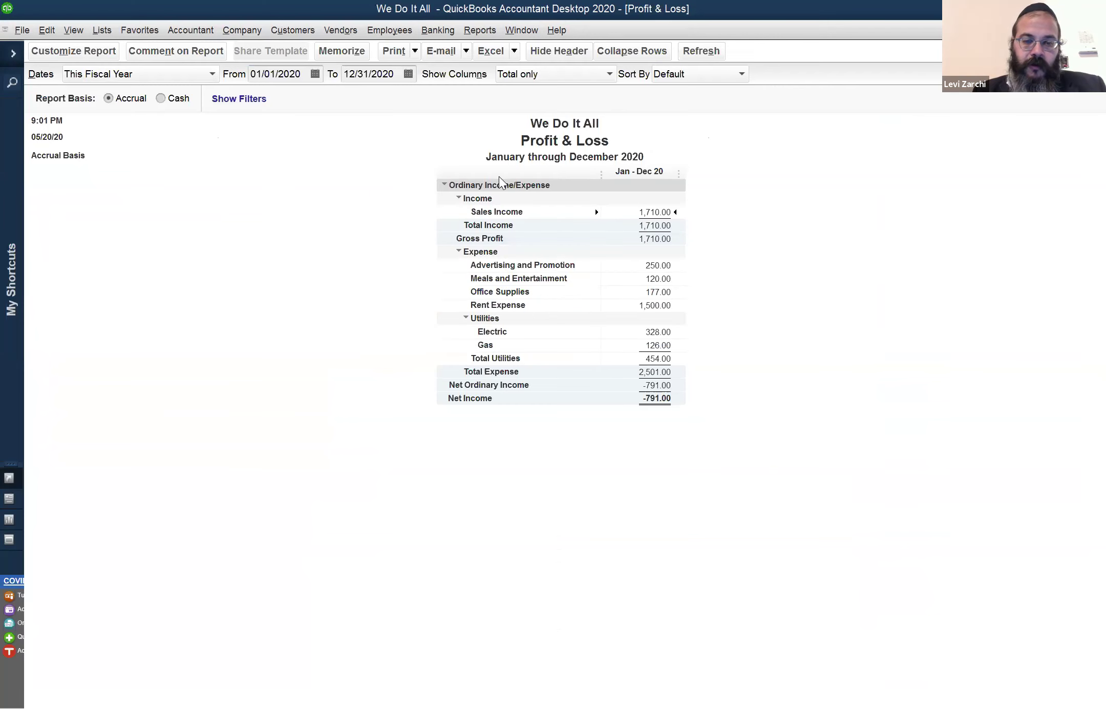
{"action": "key", "text": "ctrl+r"}
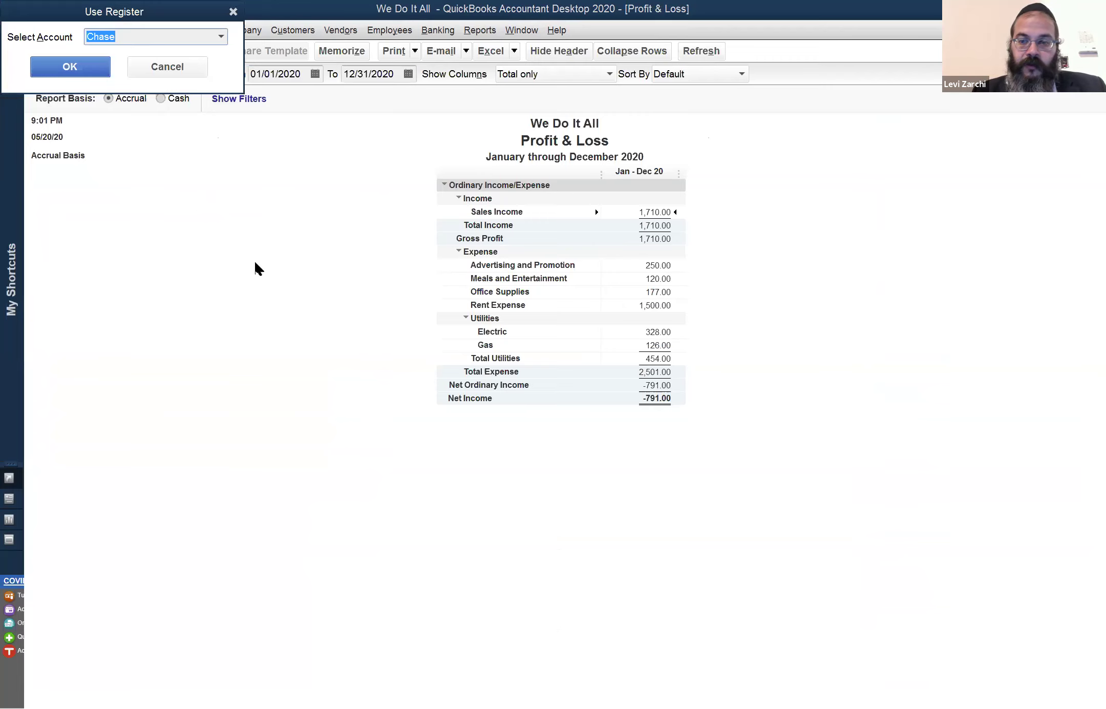
Open the Chase register, enter a payee name on the 05/20/2020 250.00 Members Equity deposit, and record it
{"action": "key", "text": "Return"}
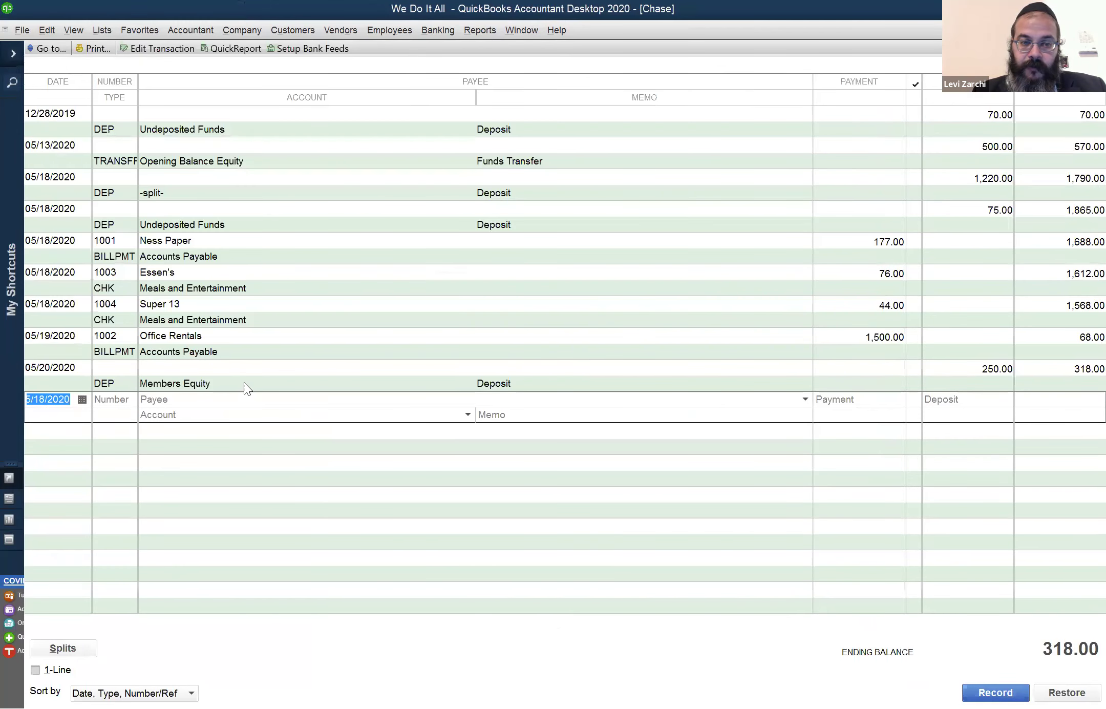
{"action": "left_click", "coordinate": [245, 381]}
{"action": "left_click", "coordinate": [234, 370]}
{"action": "type", "text": "Reuven"}
{"action": "key", "text": "Tab"}
{"action": "key", "text": "Tab"}
{"action": "key", "text": "Tab"}
{"action": "left_click", "coordinate": [489, 226]}
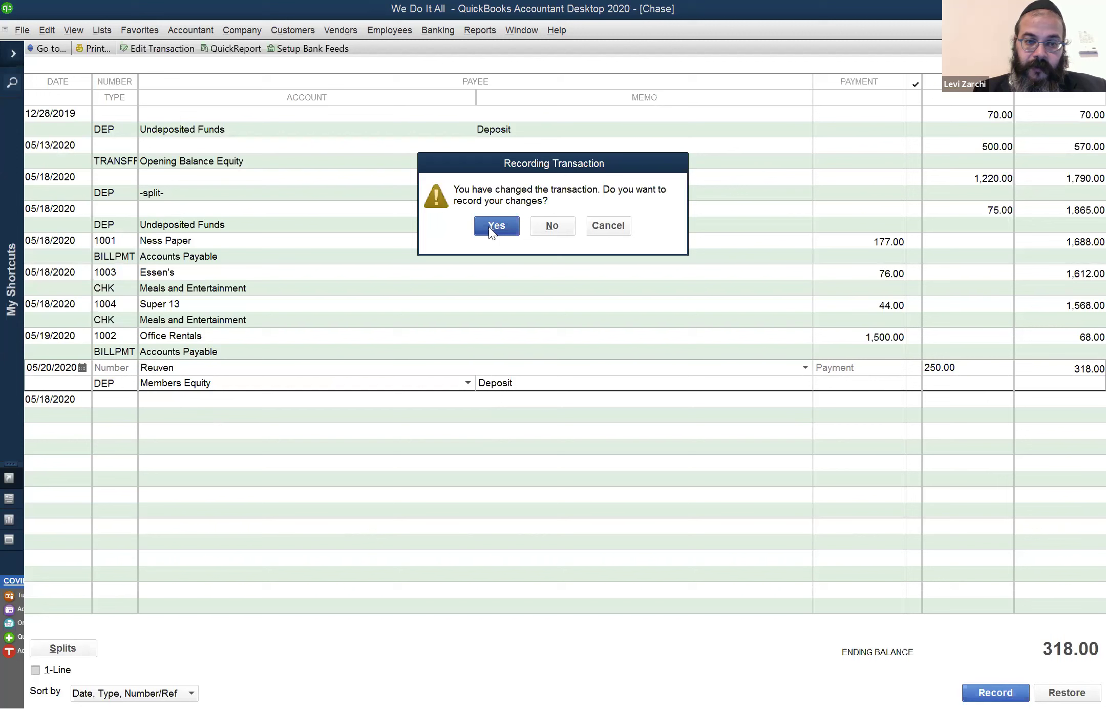
{"action": "key", "text": "Return"}
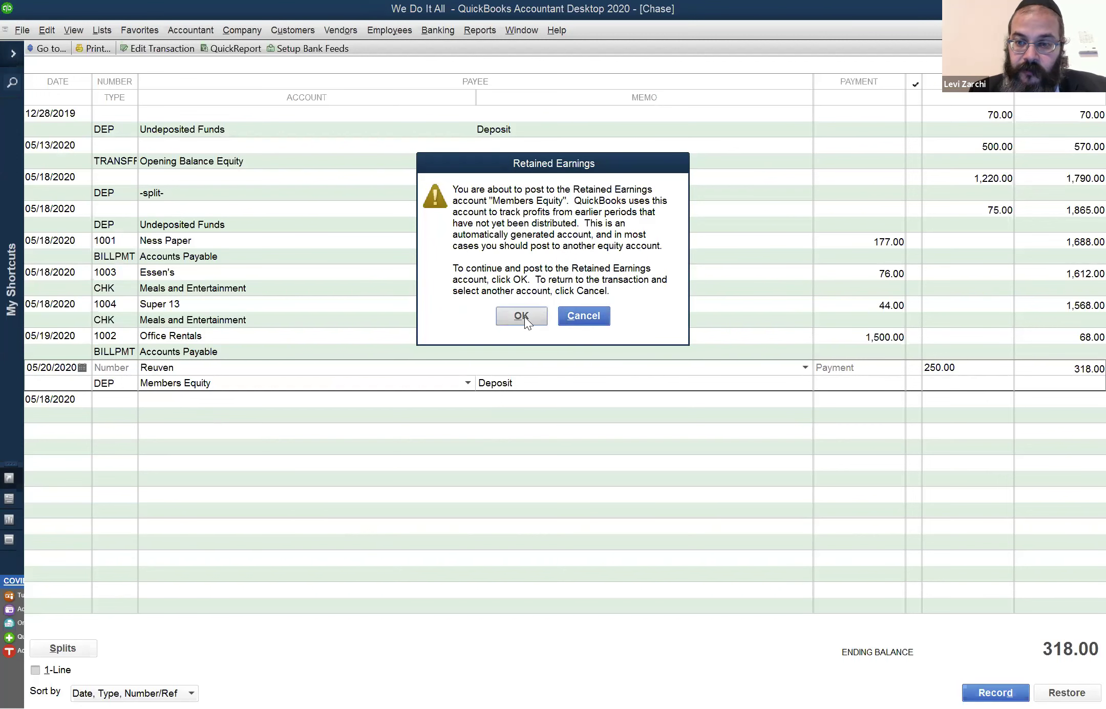
Confirm posting the 250.00 deposit to Members Equity, then select the 05/18/2020 75.00 Undeposited Funds deposit
{"action": "key", "text": "o"}
{"action": "left_click", "coordinate": [241, 364]}
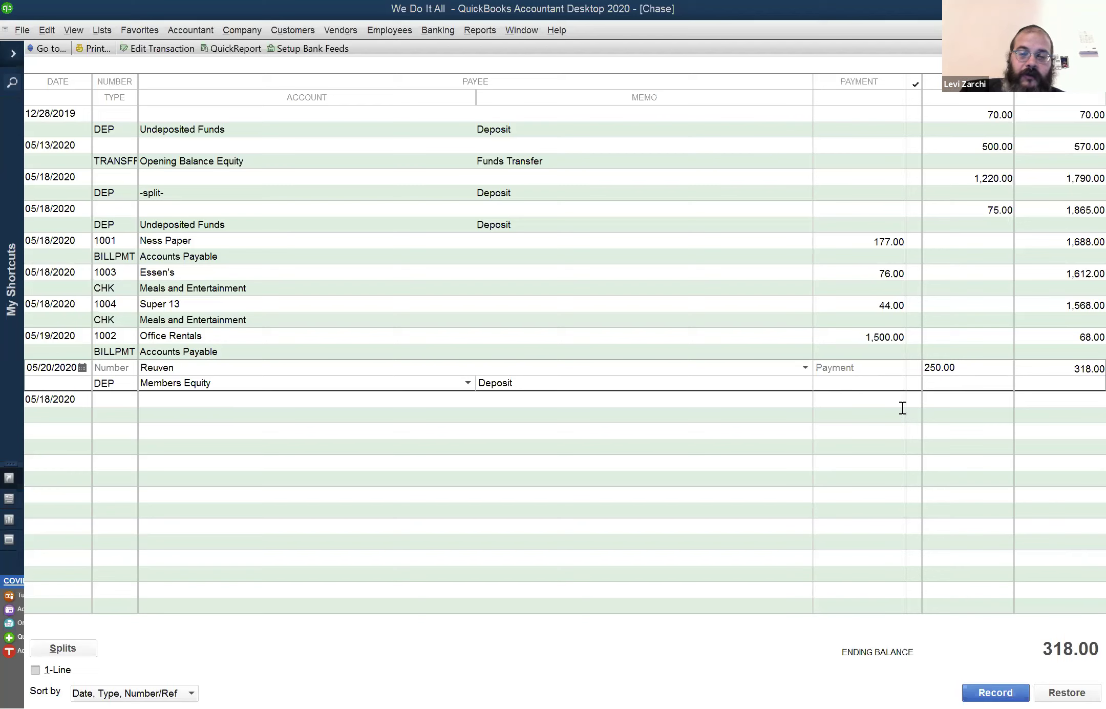
{"action": "left_click", "coordinate": [379, 210]}
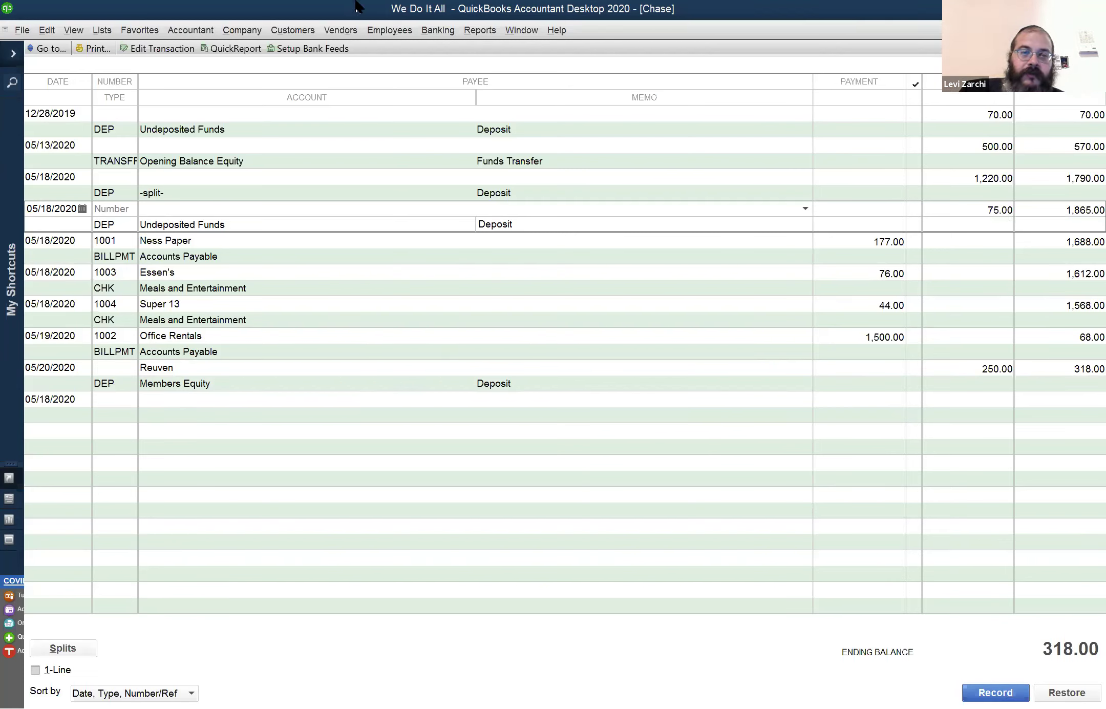
{"action": "left_click", "coordinate": [265, 26]}
{"action": "mouse_move", "coordinate": [199, 27]}
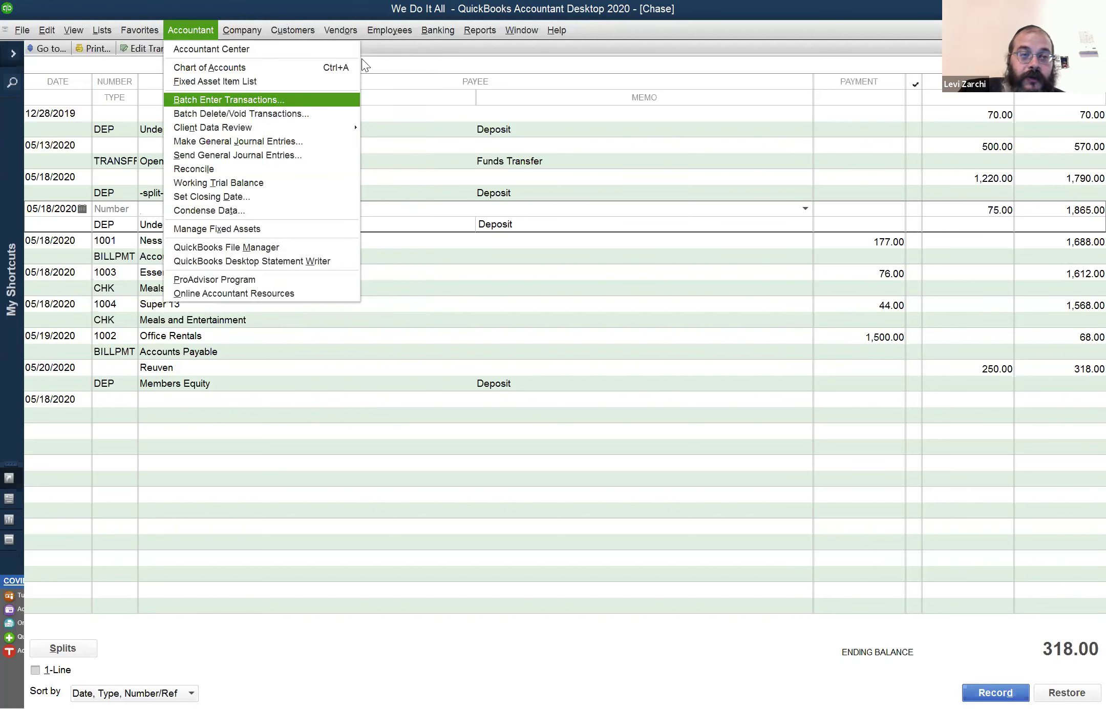
Drill into Furniture and Equipment from the Balance Sheet starting 05/01/2020, reviewing the 500.00 and 1,200.00 bills
{"action": "mouse_move", "coordinate": [518, 31]}
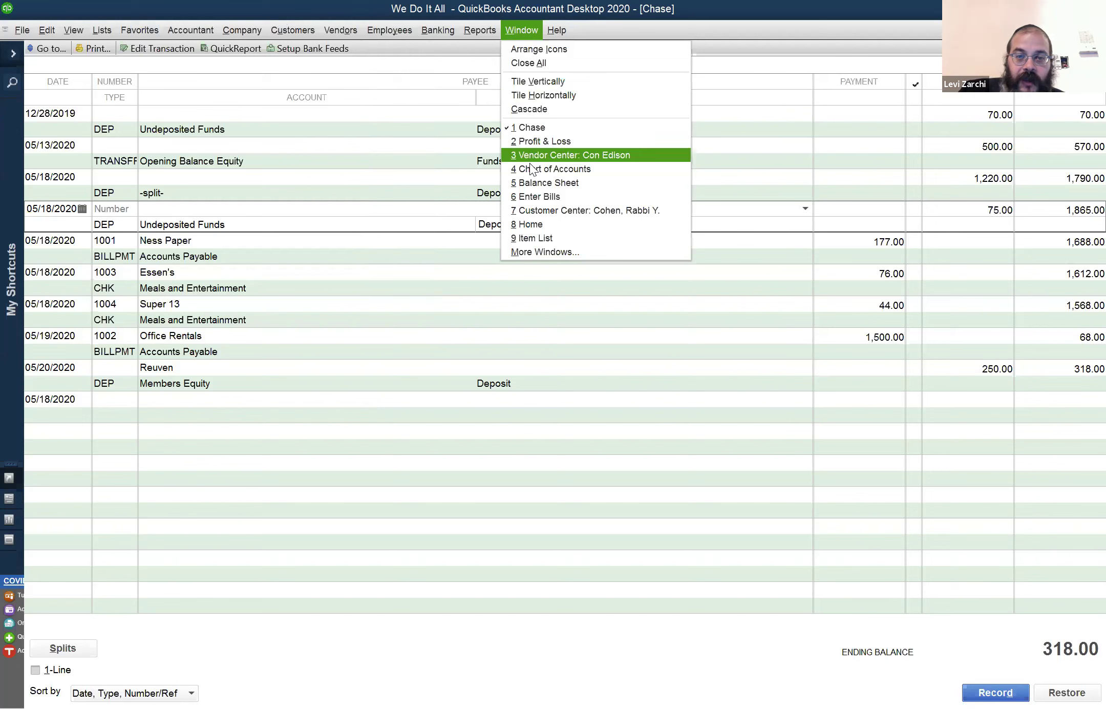
{"action": "left_click", "coordinate": [531, 182]}
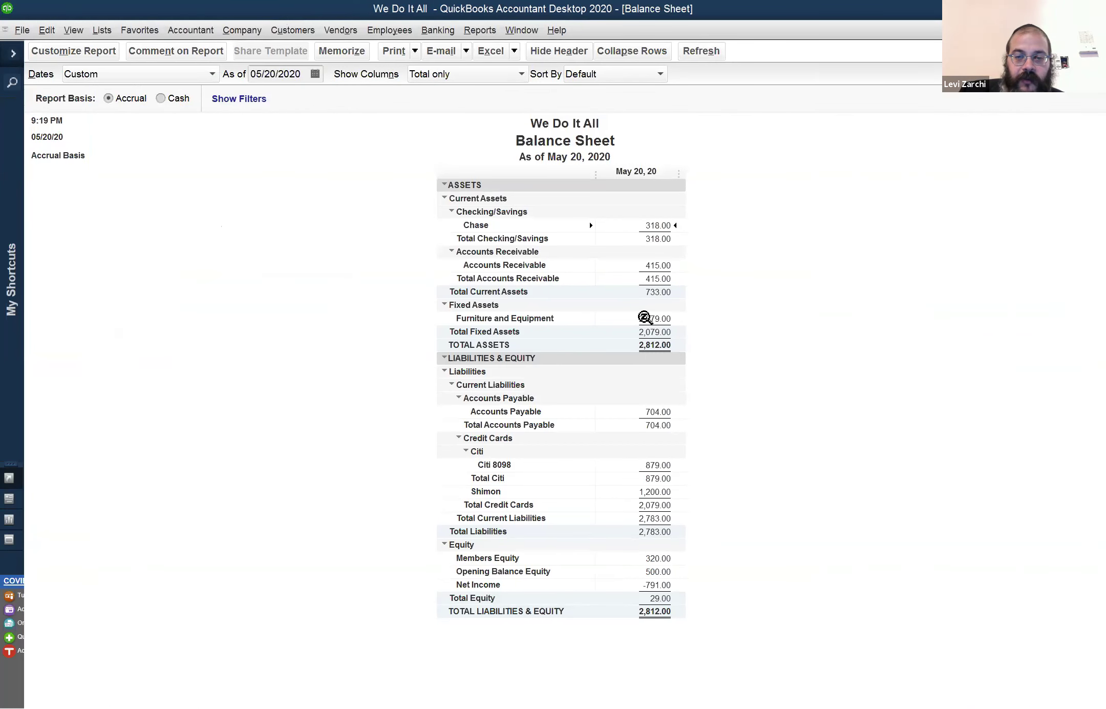
{"action": "double_click", "coordinate": [648, 318]}
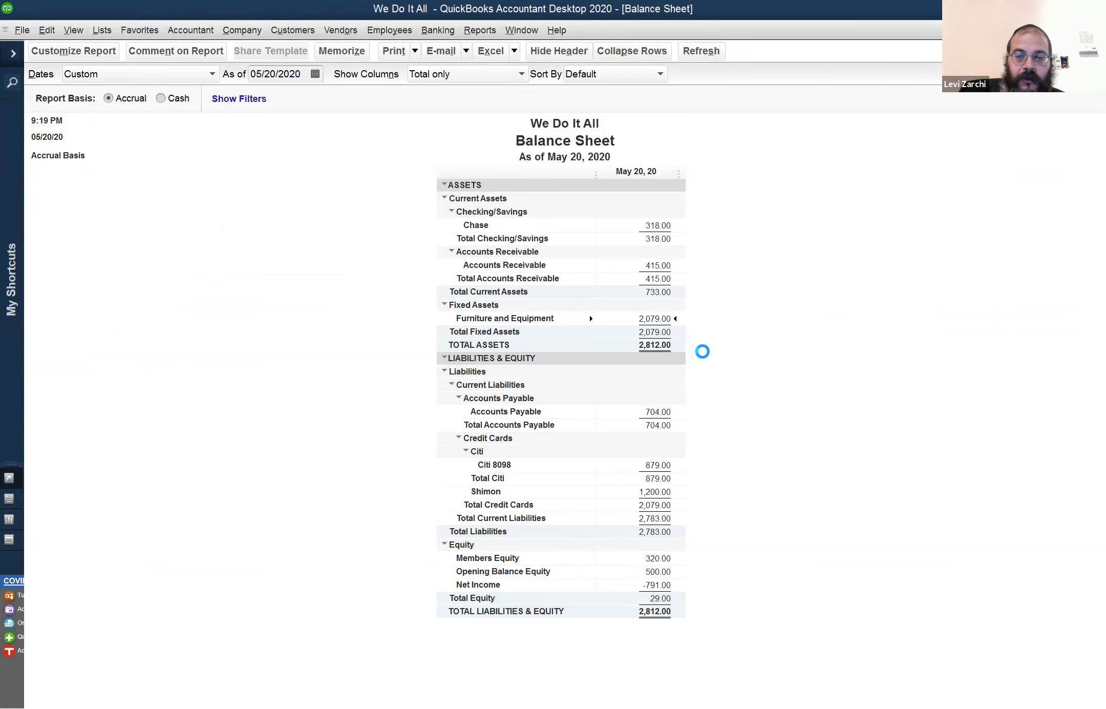
{"action": "left_click", "coordinate": [280, 76]}
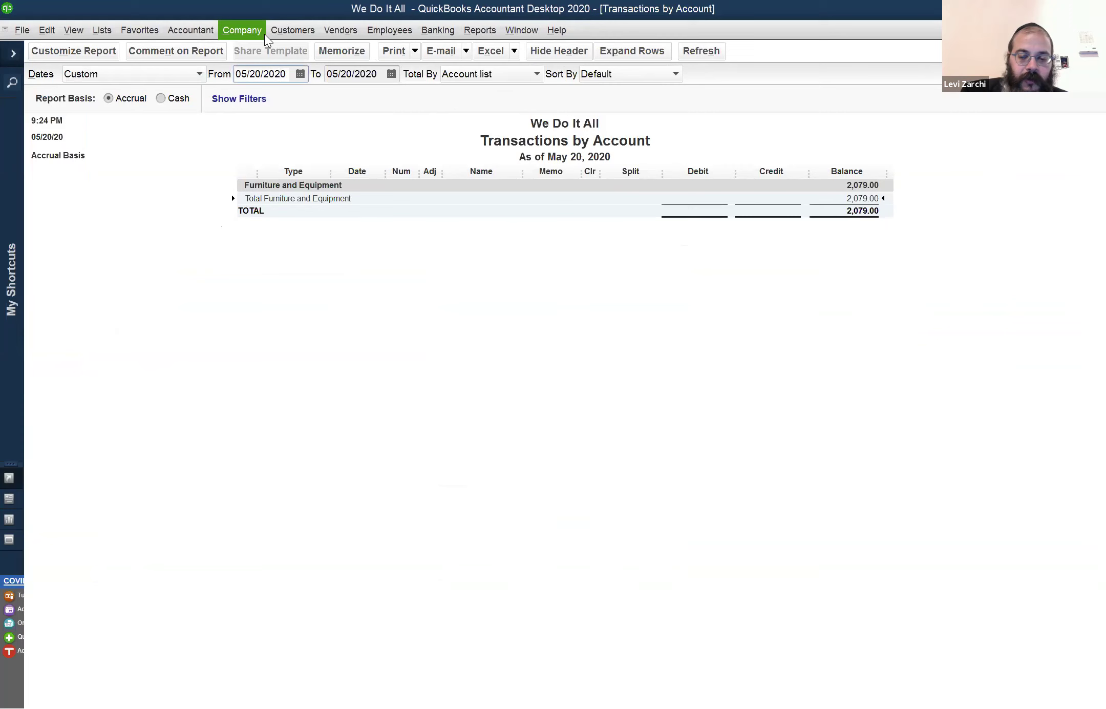
{"action": "type", "text": "05/01/2020"}
{"action": "key", "text": "Tab"}
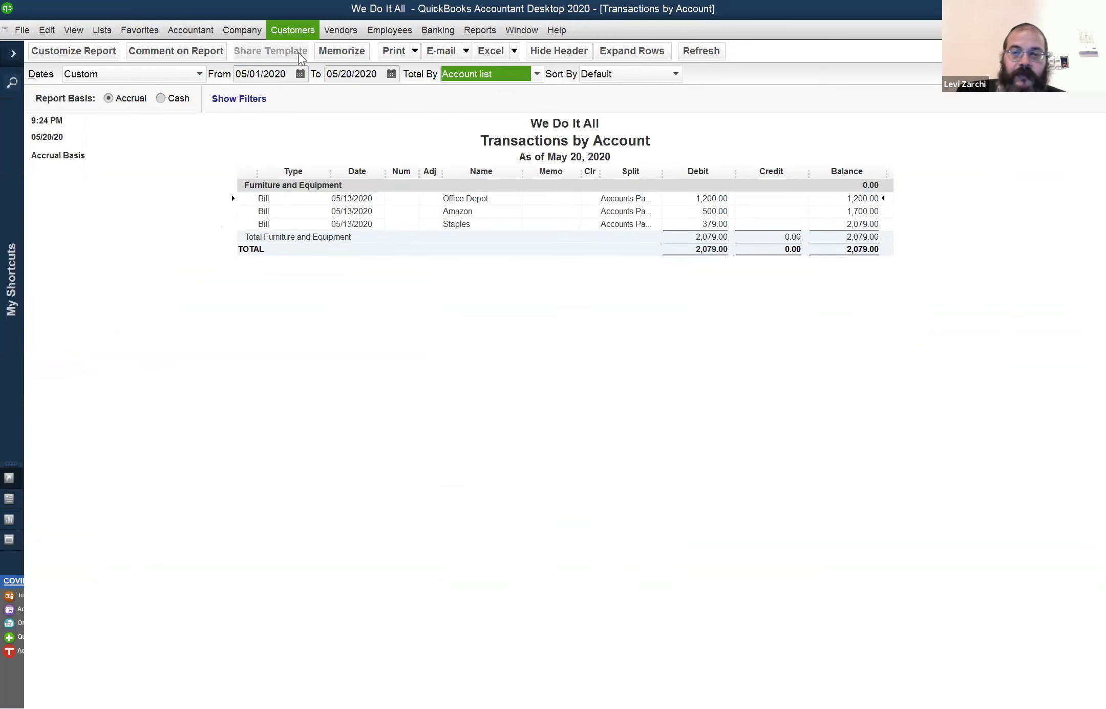
{"action": "left_click", "coordinate": [667, 208]}
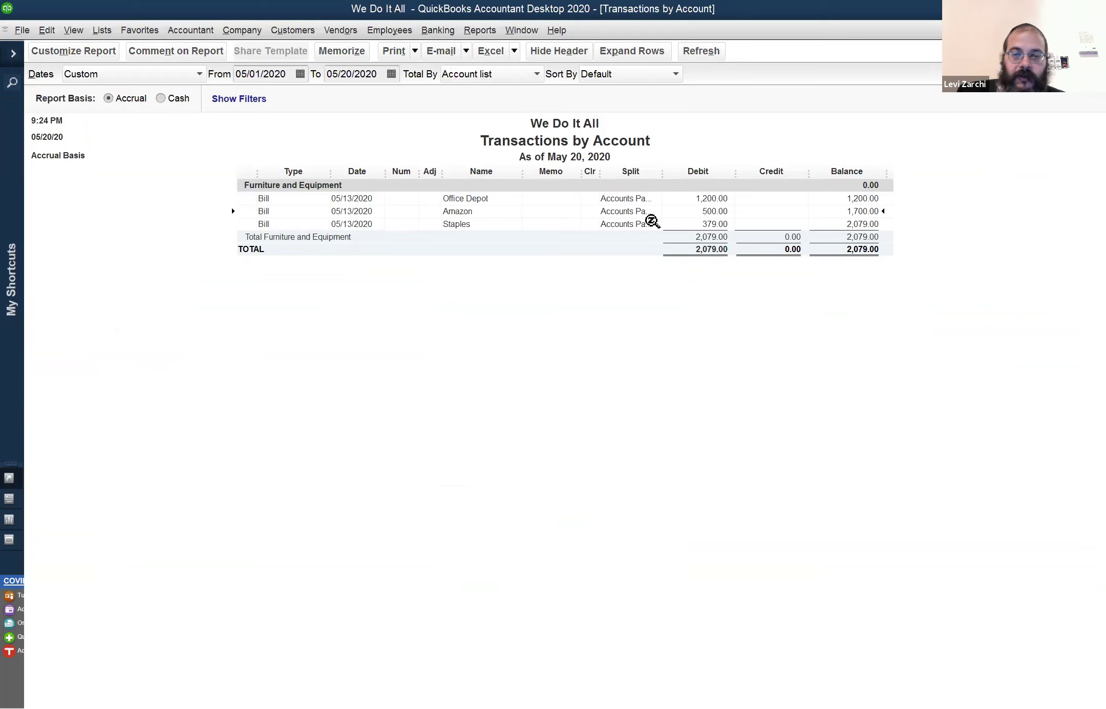
{"action": "left_click", "coordinate": [633, 199]}
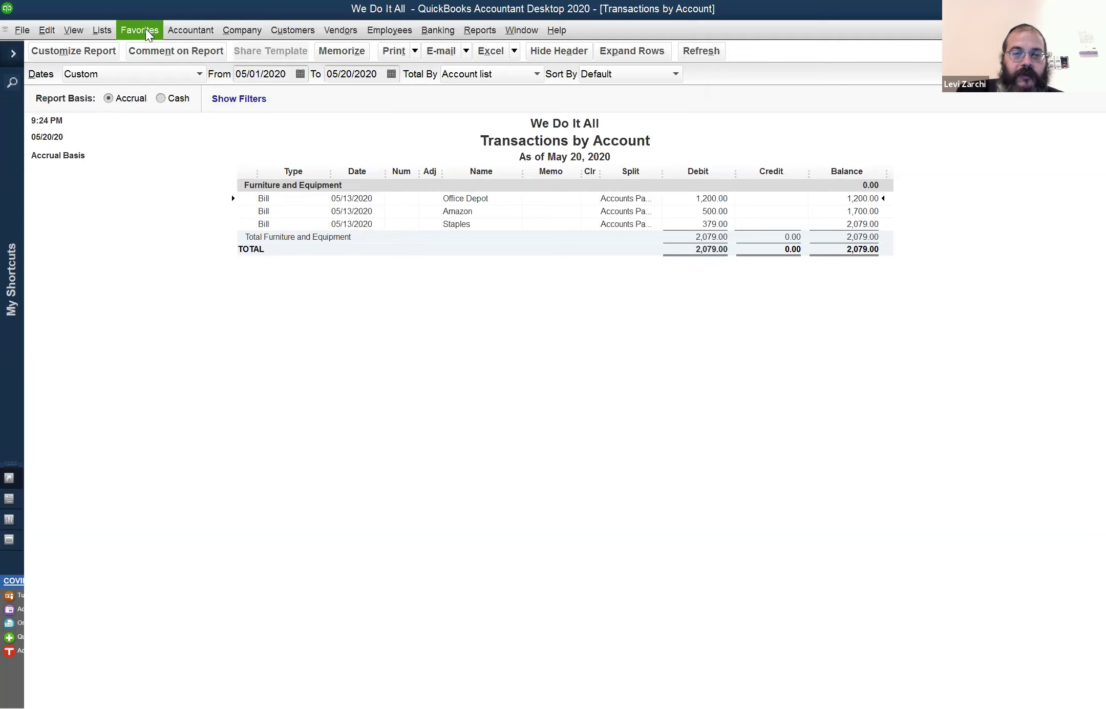
Start a new general journal entry from the Accountant menu, marked as an adjusting entry
{"action": "left_click", "coordinate": [145, 28]}
{"action": "mouse_move", "coordinate": [177, 23]}
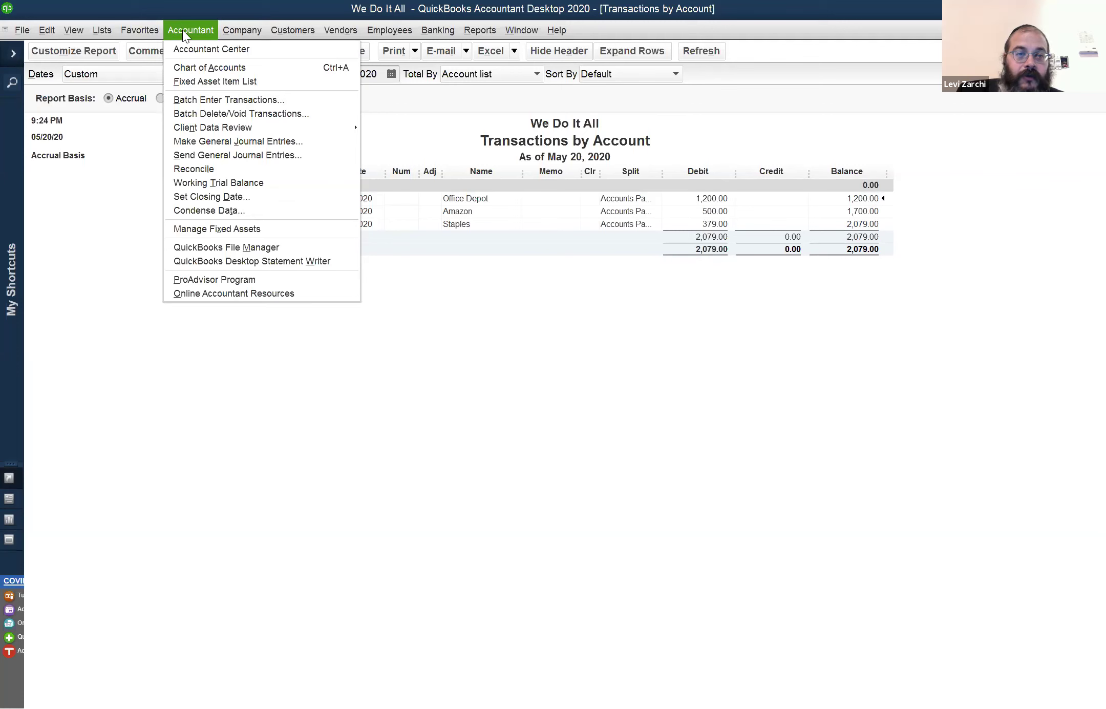
{"action": "left_click", "coordinate": [197, 137]}
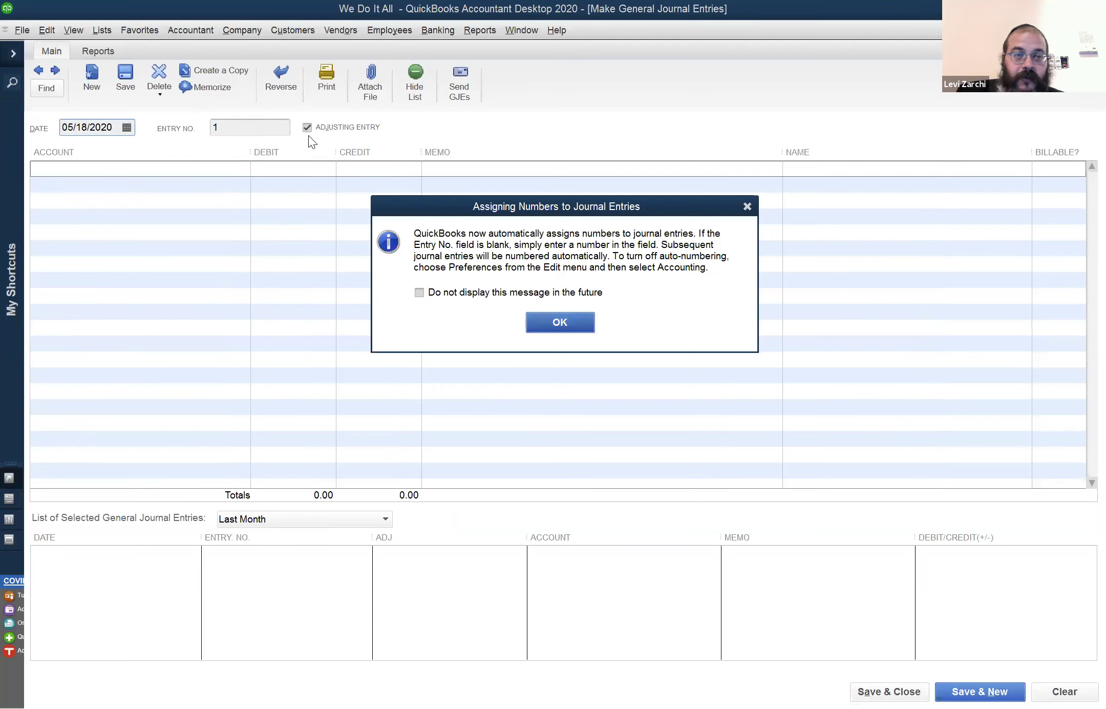
{"action": "key", "text": "Return"}
{"action": "left_click", "coordinate": [307, 126]}
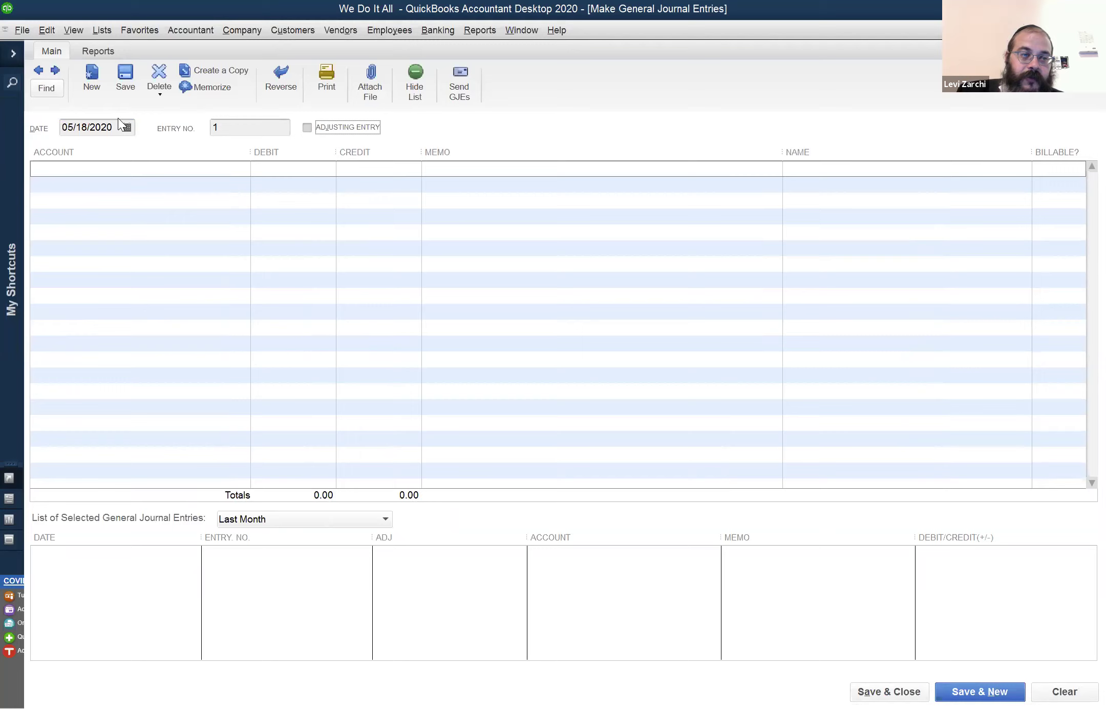
{"action": "left_click", "coordinate": [92, 127]}
{"action": "left_click", "coordinate": [307, 128]}
{"action": "left_click", "coordinate": [87, 125]}
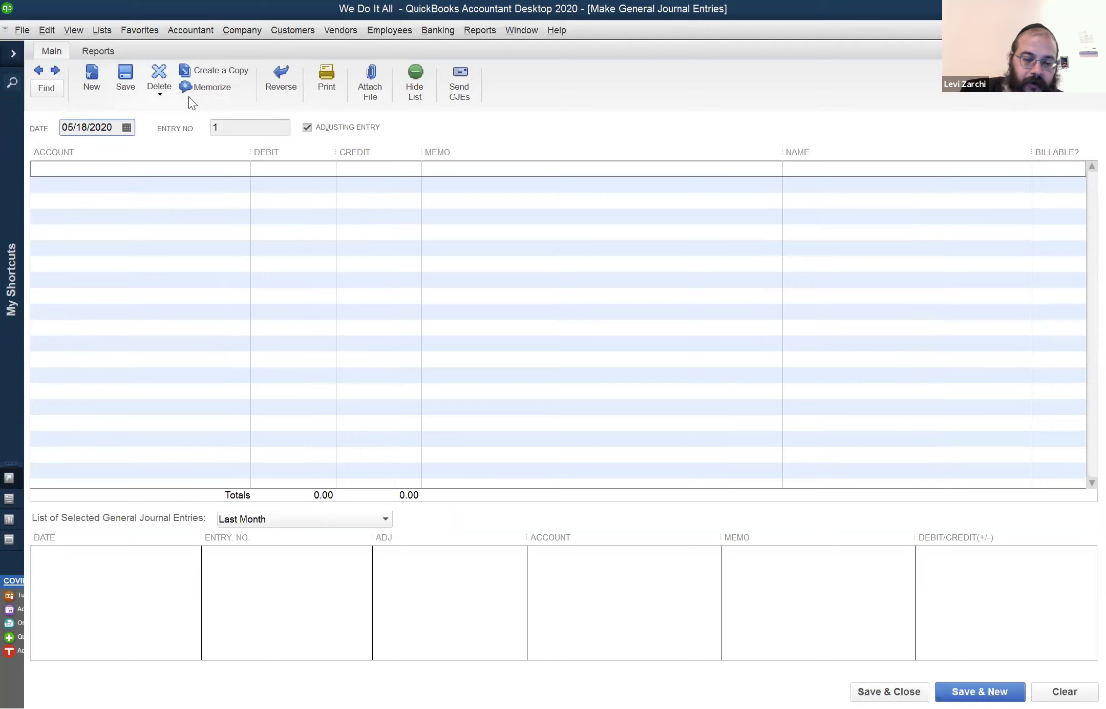
Date the entry 12/31/2020 and choose Depreciation Expense as the first line's account
{"action": "key", "text": "r"}
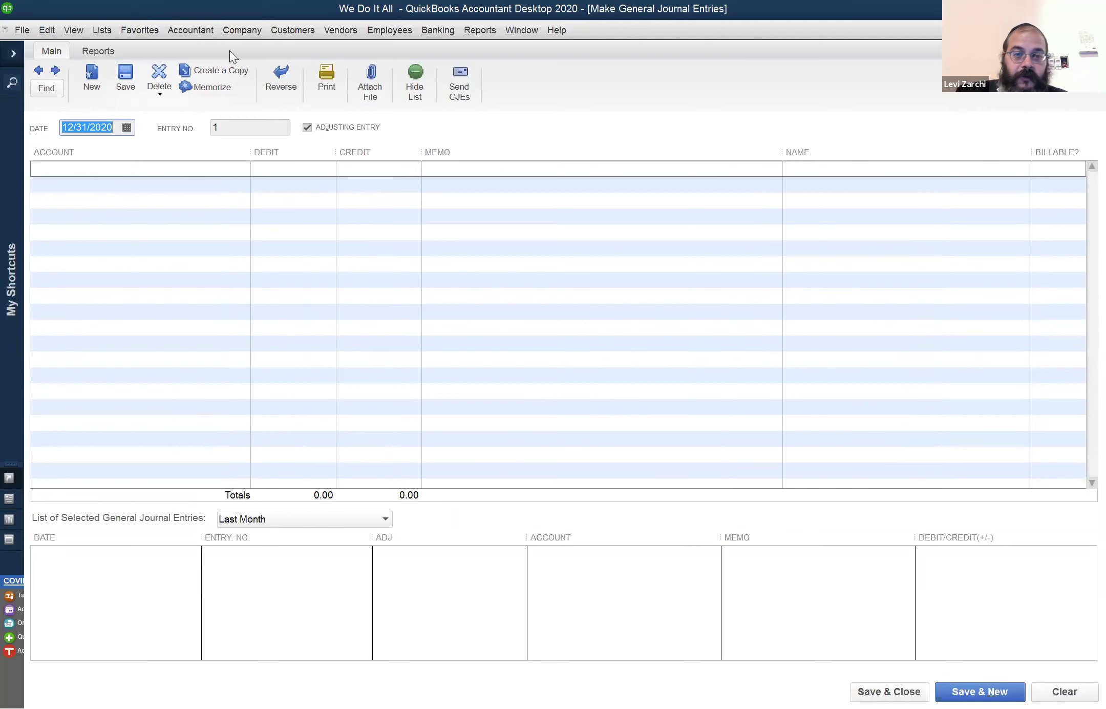
{"action": "type", "text": "`"}
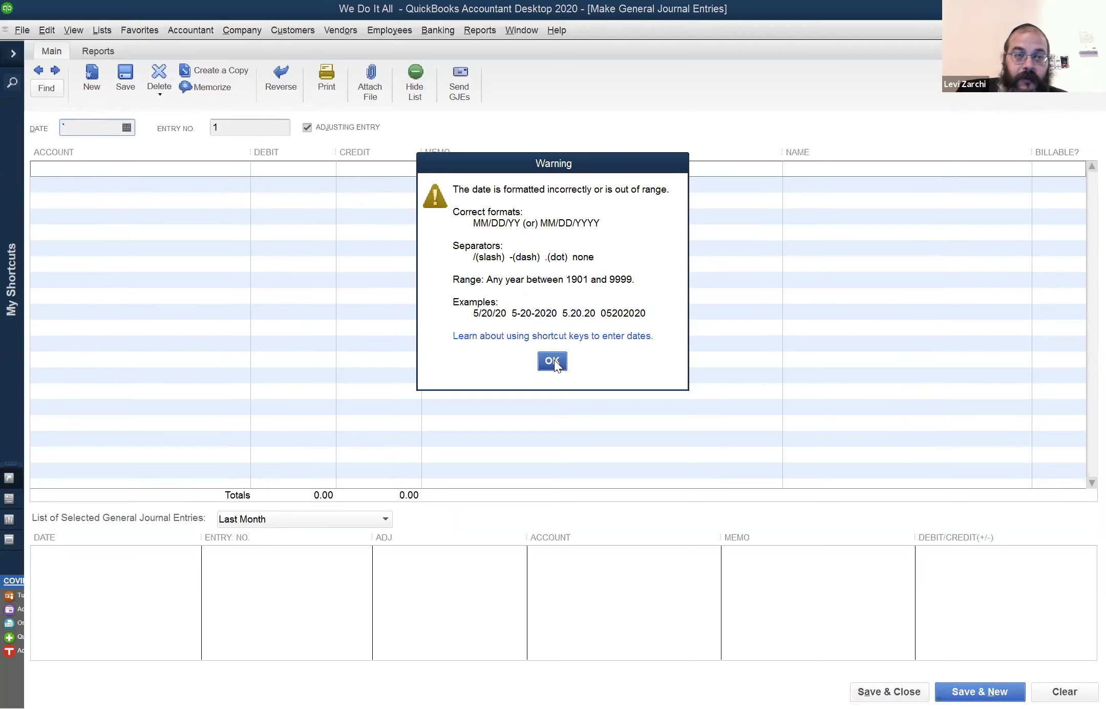
{"action": "key", "text": "Return"}
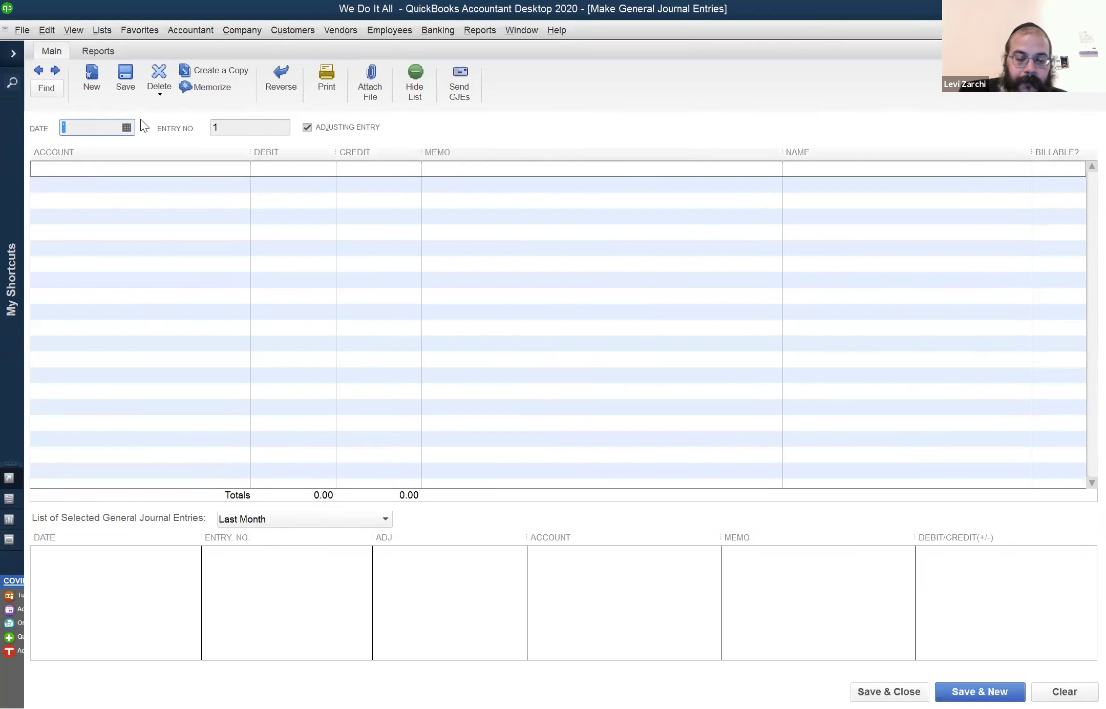
{"action": "type", "text": "t"}
{"action": "type", "text": "12/31/2020"}
{"action": "key", "text": "Tab"}
{"action": "key", "text": "Tab"}
{"action": "key", "text": "Tab"}
{"action": "type", "text": "D"}
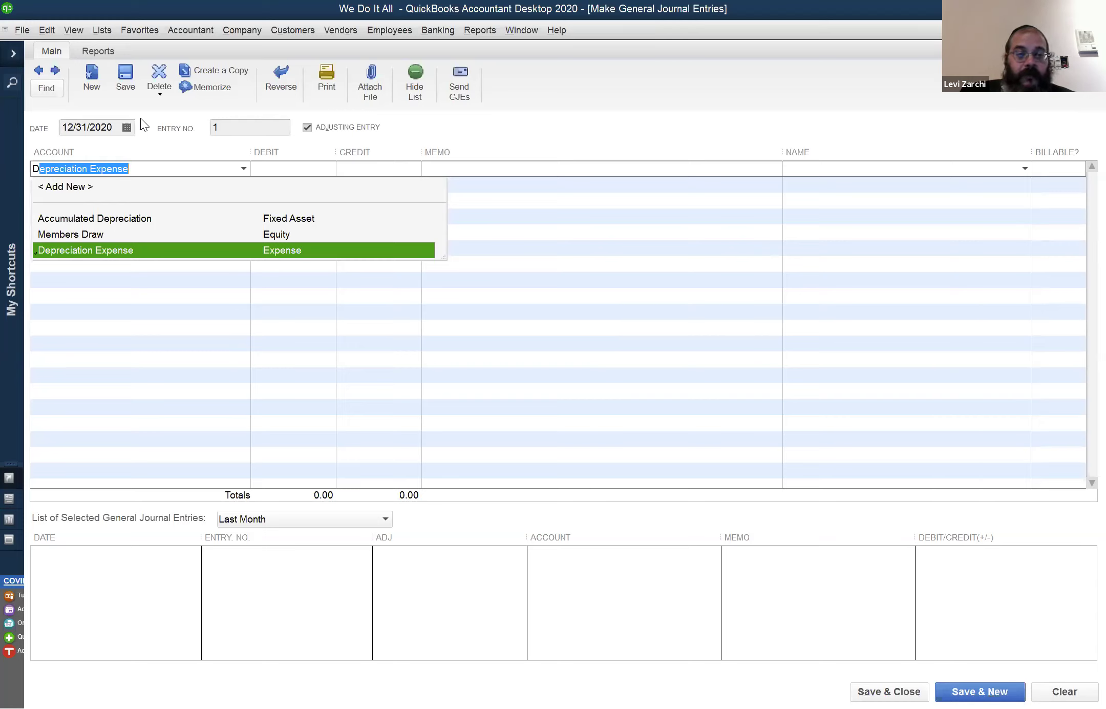
Give the Depreciation Expense line a 240.00 debit
{"action": "key", "text": "Tab"}
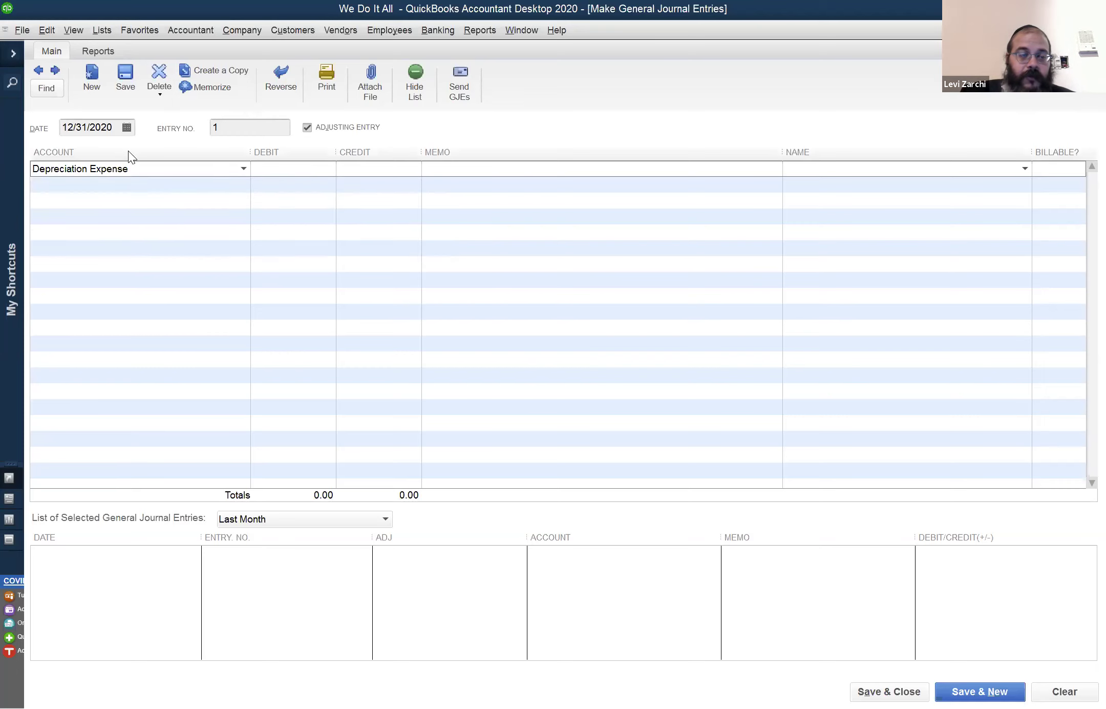
{"action": "left_click", "coordinate": [77, 181]}
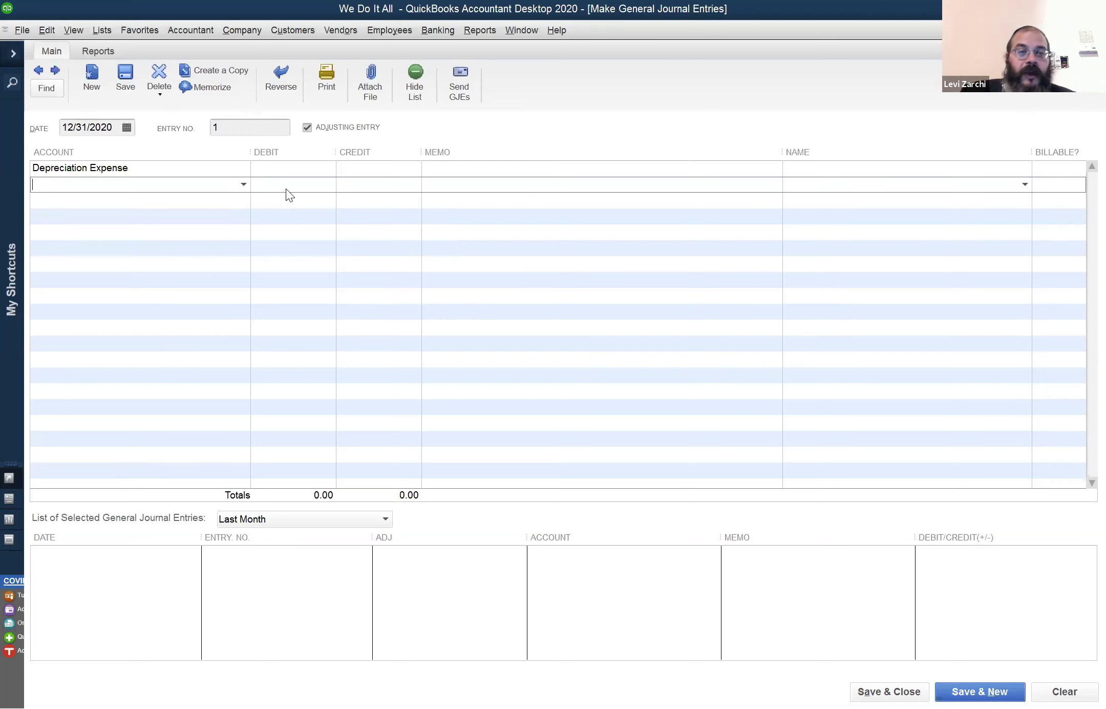
{"action": "left_click", "coordinate": [304, 171]}
{"action": "type", "text": "240"}
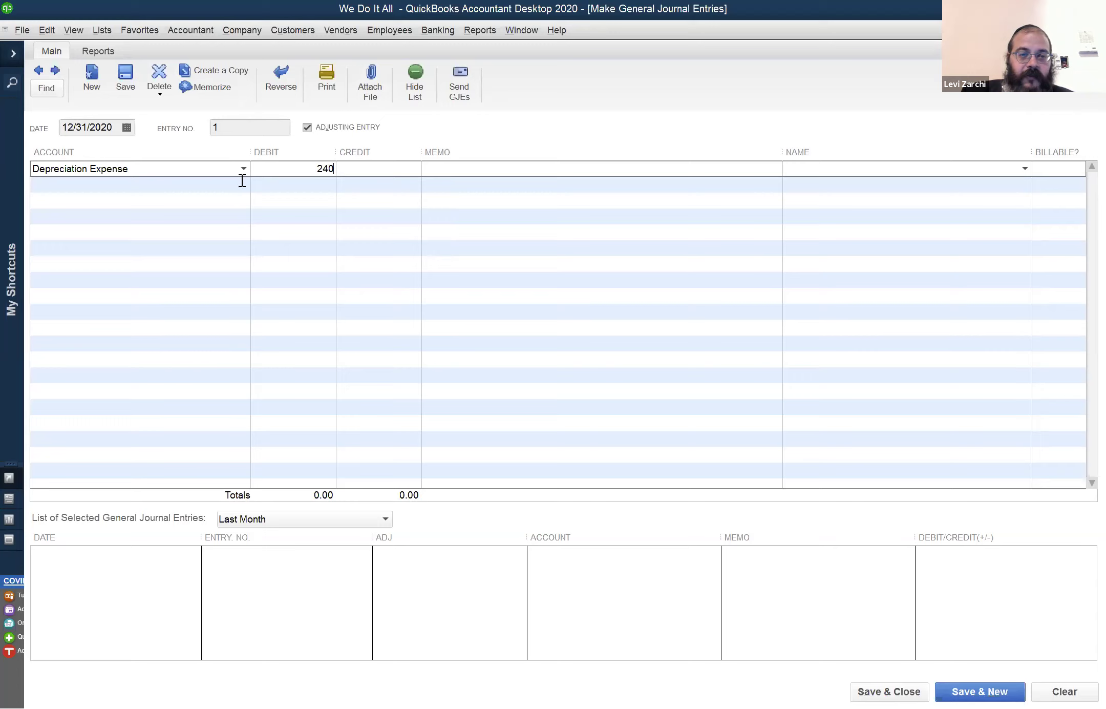
{"action": "left_click", "coordinate": [202, 185]}
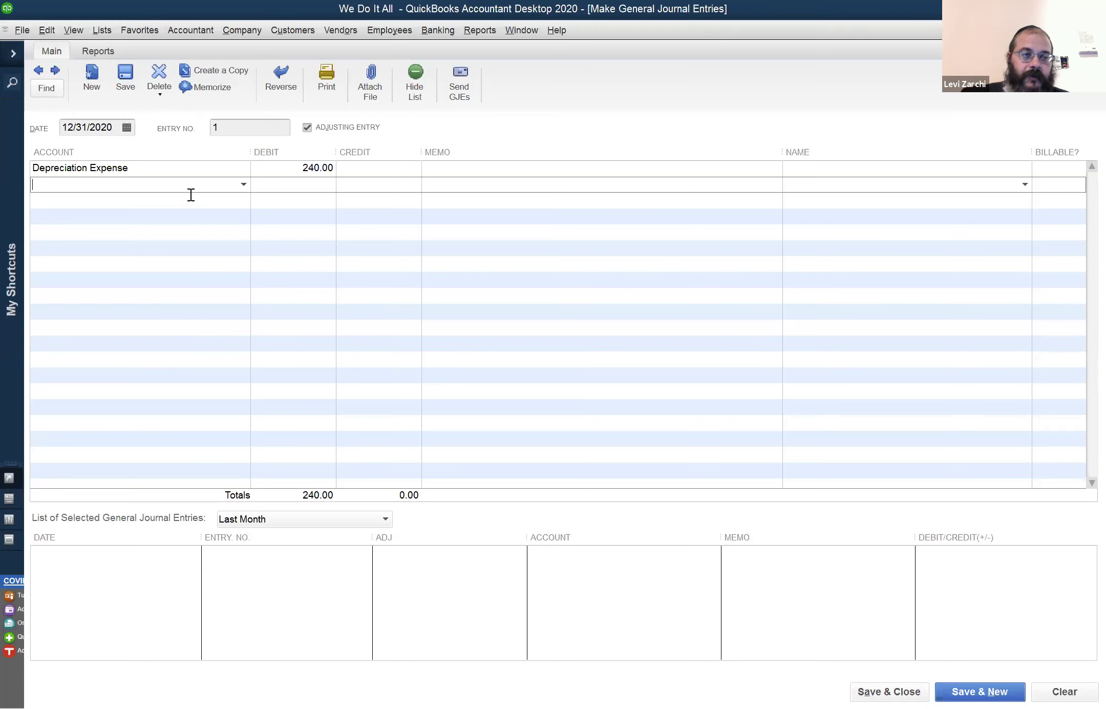
Pick Accumulated Depreciation as the second line's account by typing 'Ac'
{"action": "type", "text": "A"}
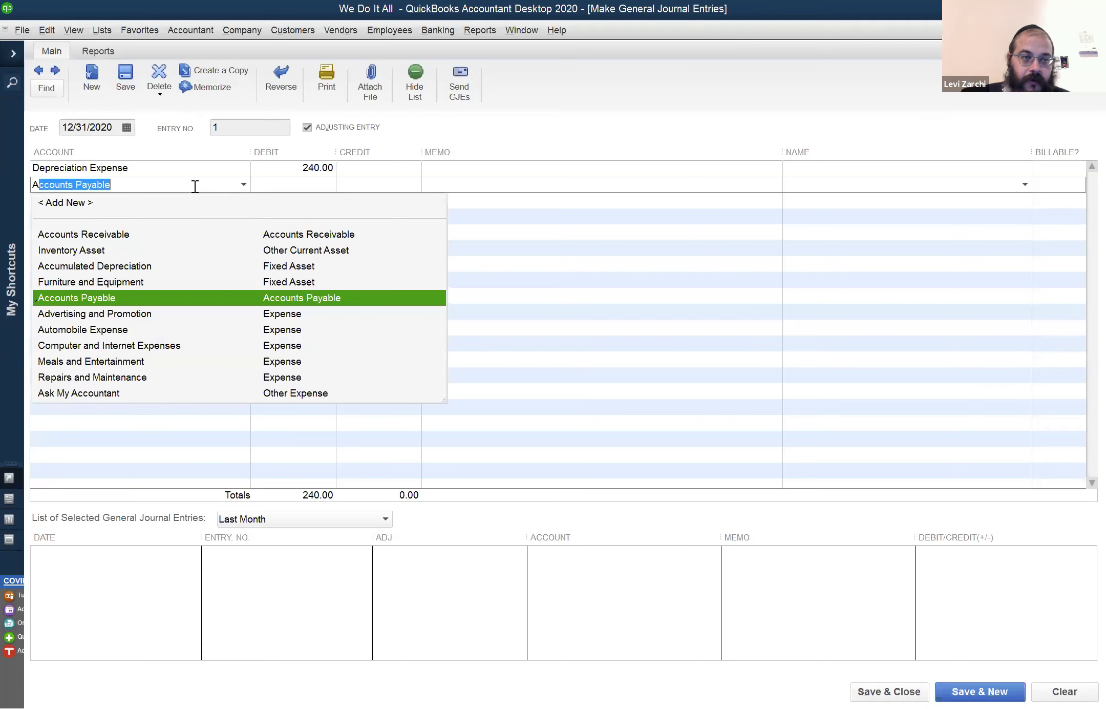
{"action": "type", "text": "c"}
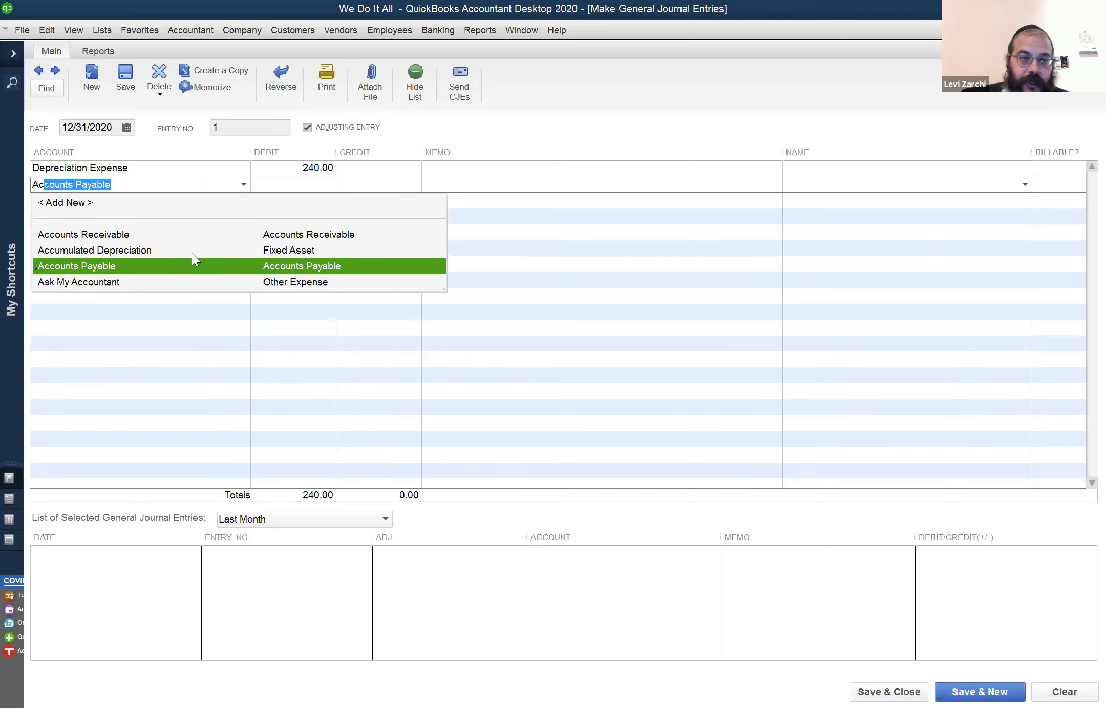
{"action": "key", "text": "Up"}
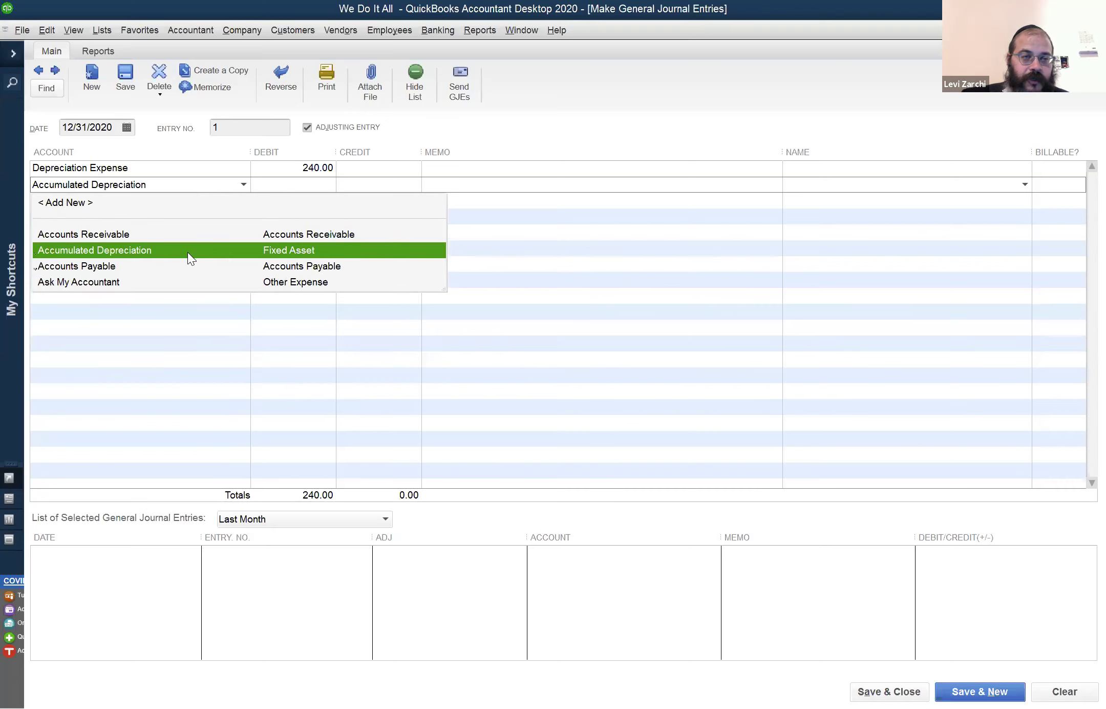
{"action": "left_click", "coordinate": [189, 251]}
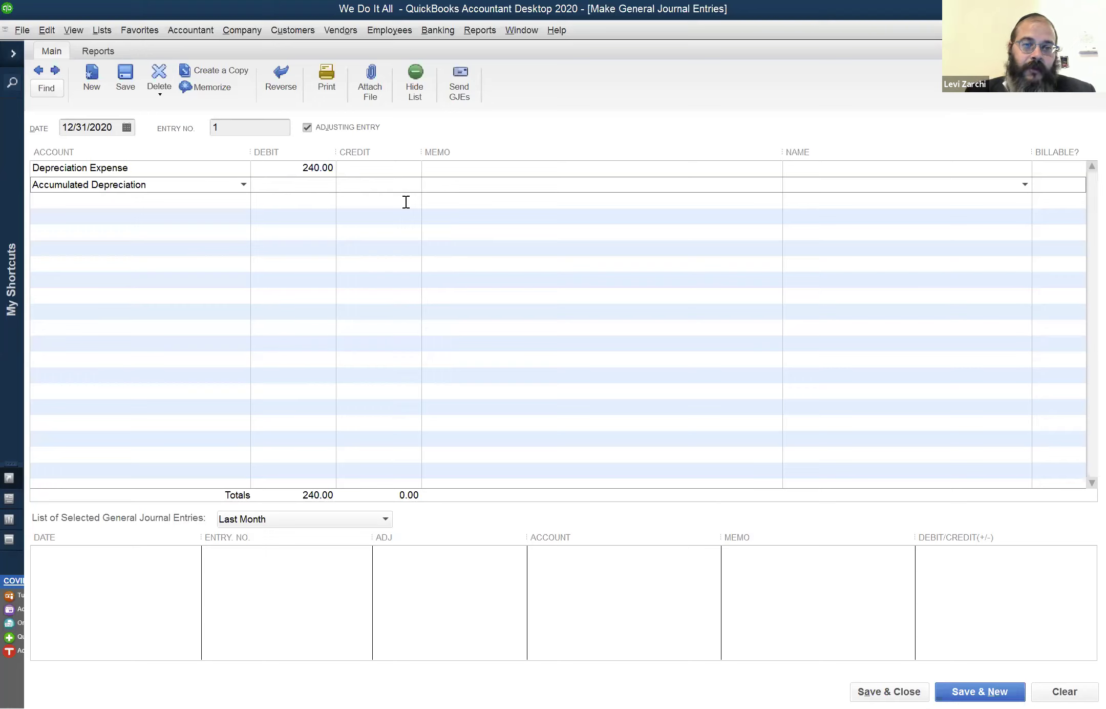
Enter a credit on the Accumulated Depreciation line, which ends up as 200.00
{"action": "left_click", "coordinate": [388, 172]}
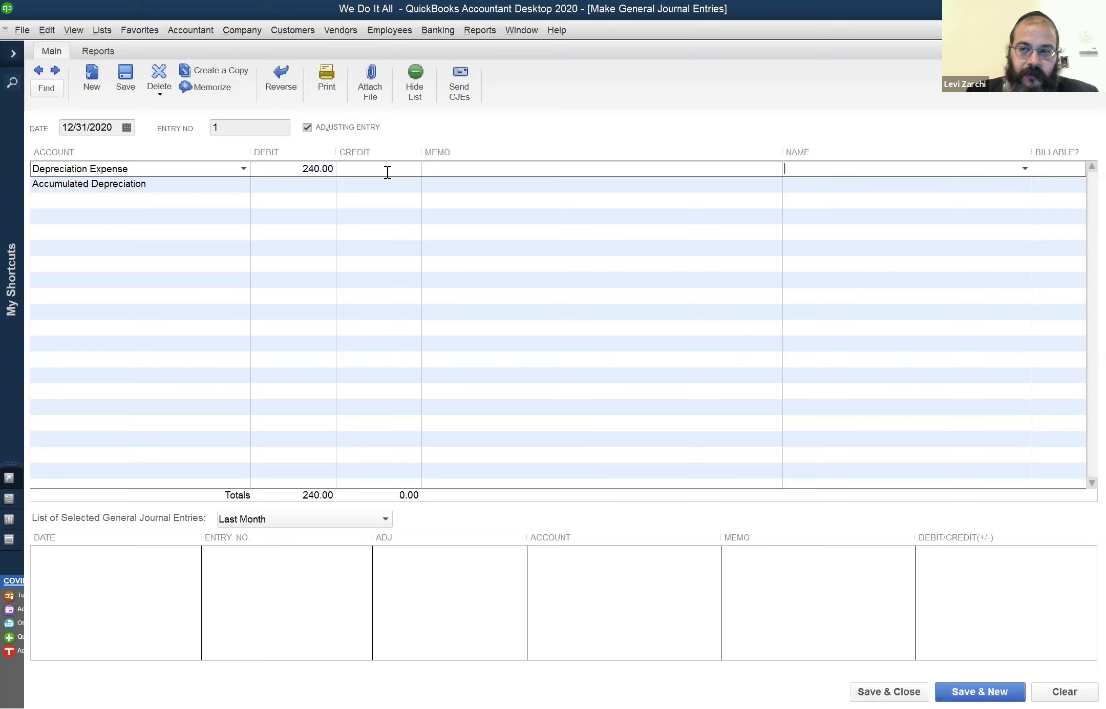
{"action": "left_click", "coordinate": [356, 187]}
{"action": "left_click", "coordinate": [363, 183]}
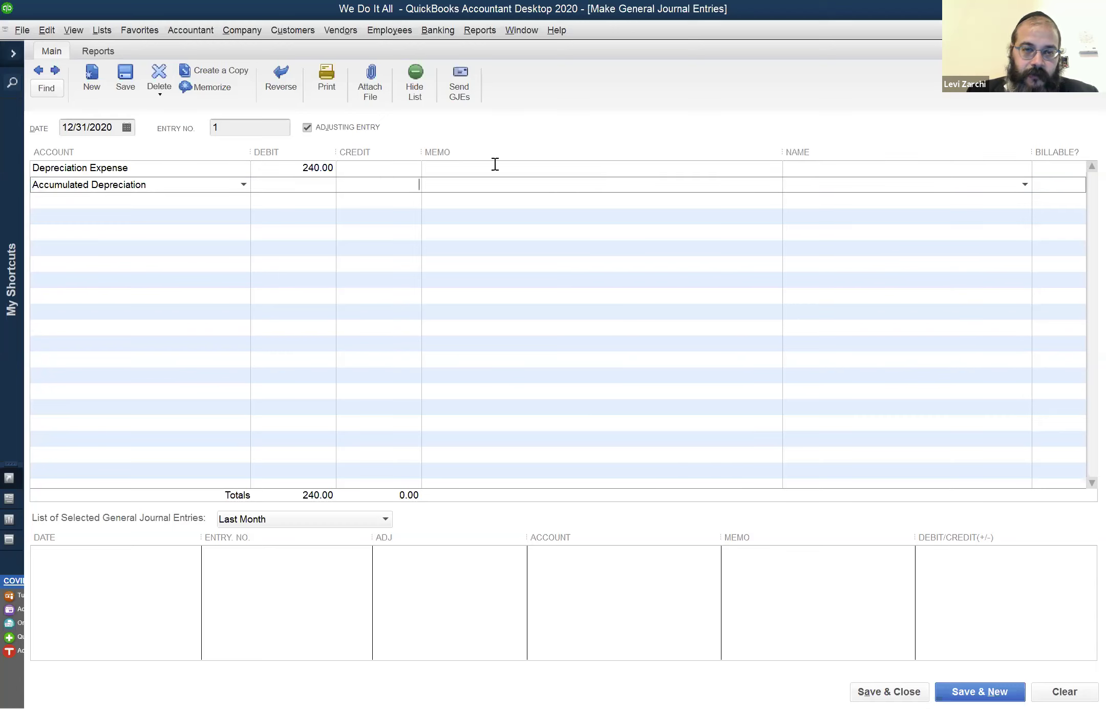
{"action": "type", "text": "240.00"}
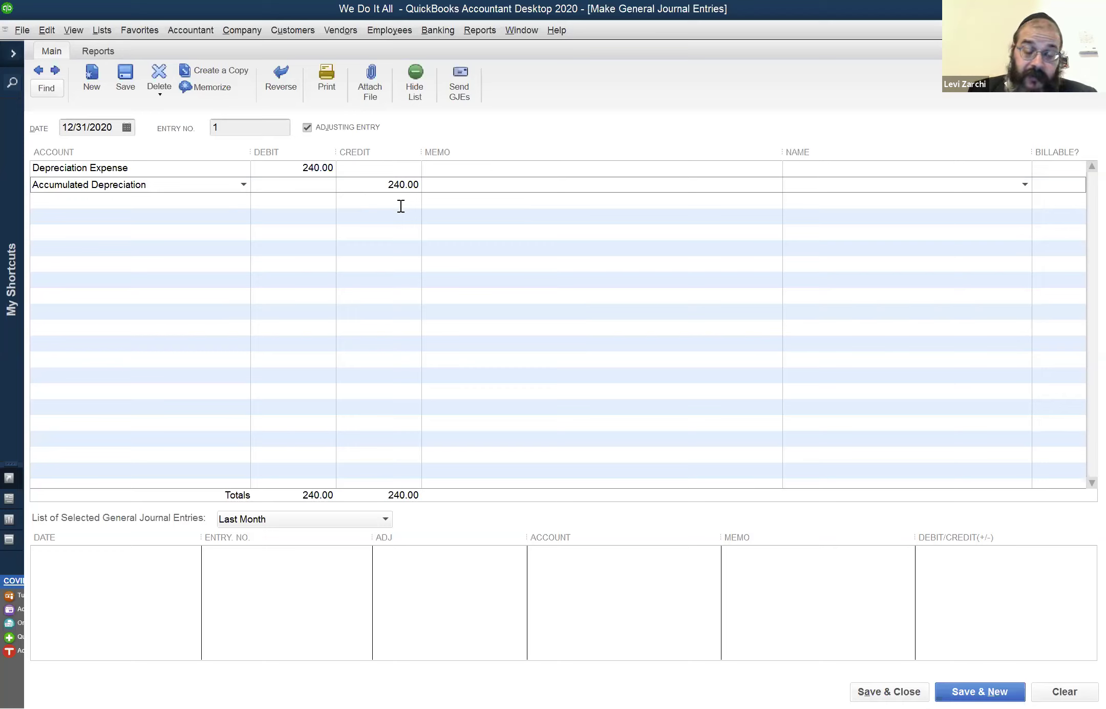
{"action": "left_click", "coordinate": [377, 181]}
{"action": "type", "text": "21"}
{"action": "type", "text": "00"}
{"action": "key", "text": "BackSpace"}
{"action": "key", "text": "BackSpace"}
{"action": "key", "text": "BackSpace"}
{"action": "type", "text": "00"}
{"action": "key", "text": "Tab"}
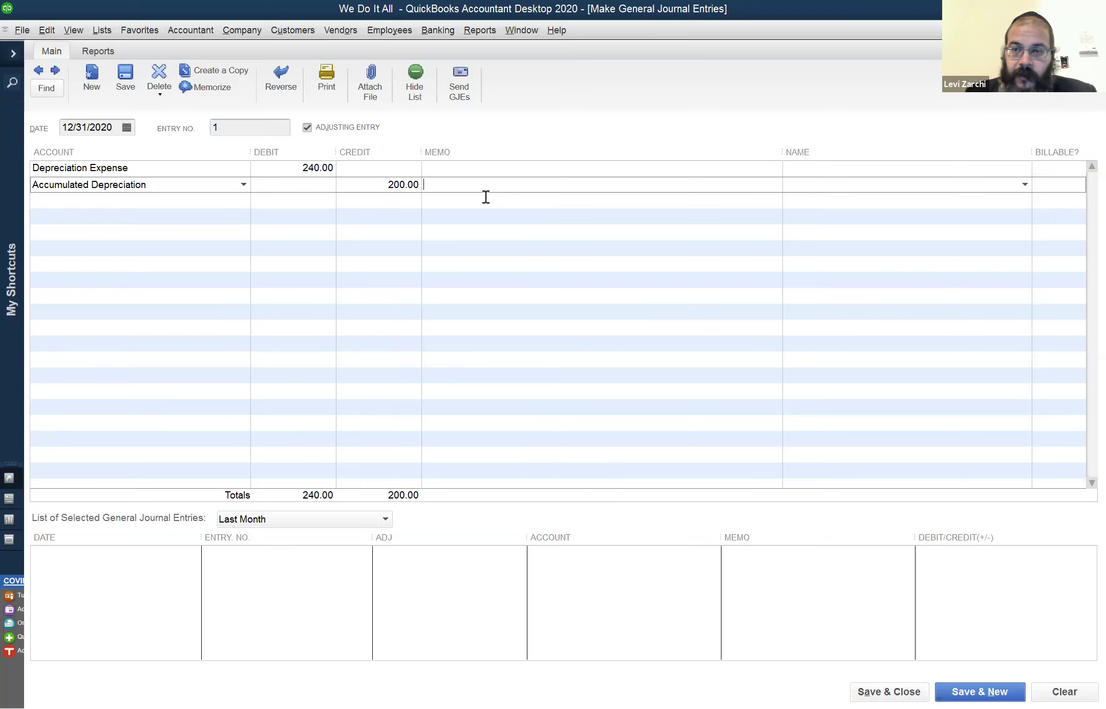
{"action": "key", "text": "Tab"}
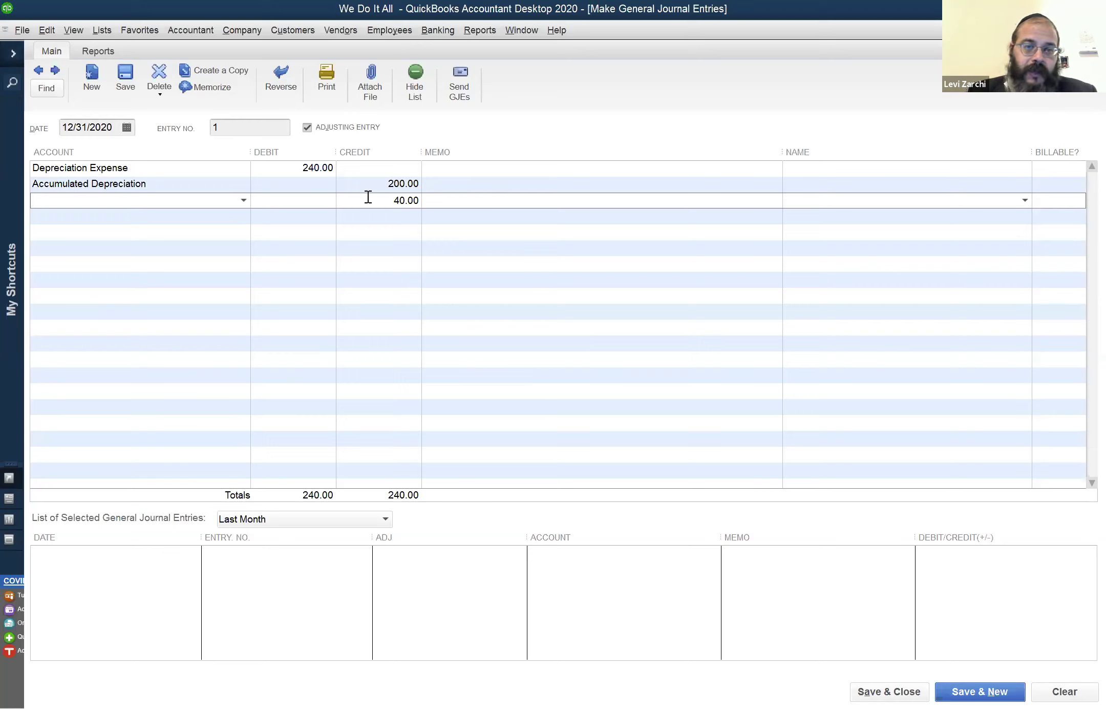
Delete the automatic 40.00 balancing line, change the credit to 240.00 and save
{"action": "double_click", "coordinate": [413, 204]}
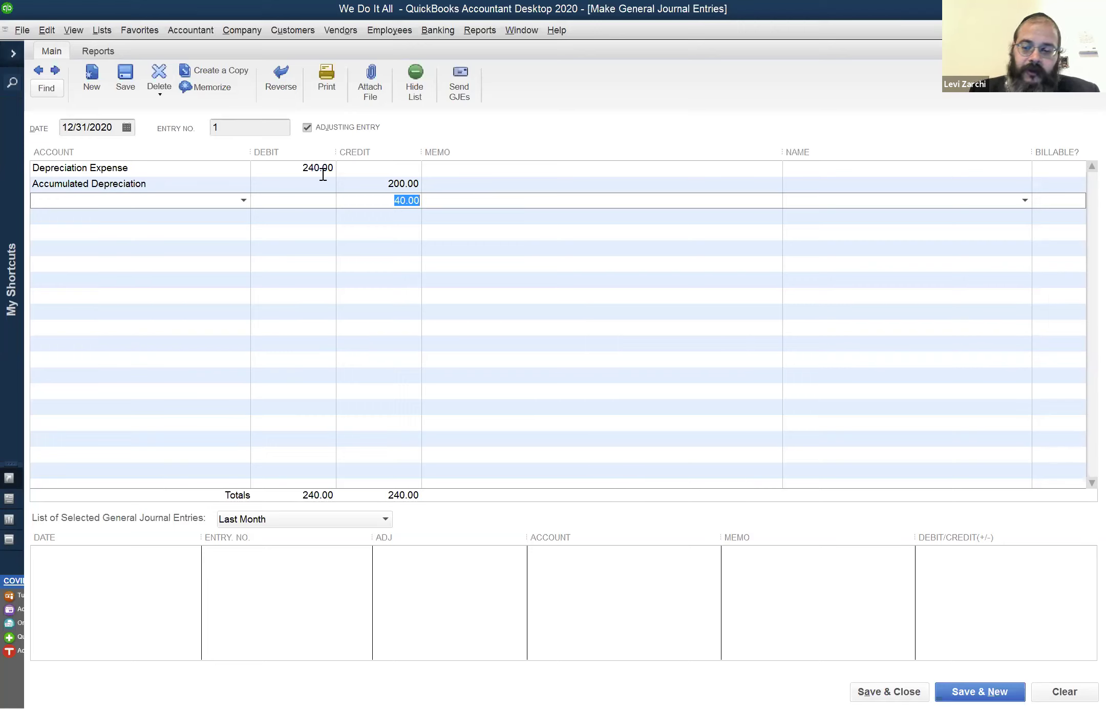
{"action": "key", "text": "Delete"}
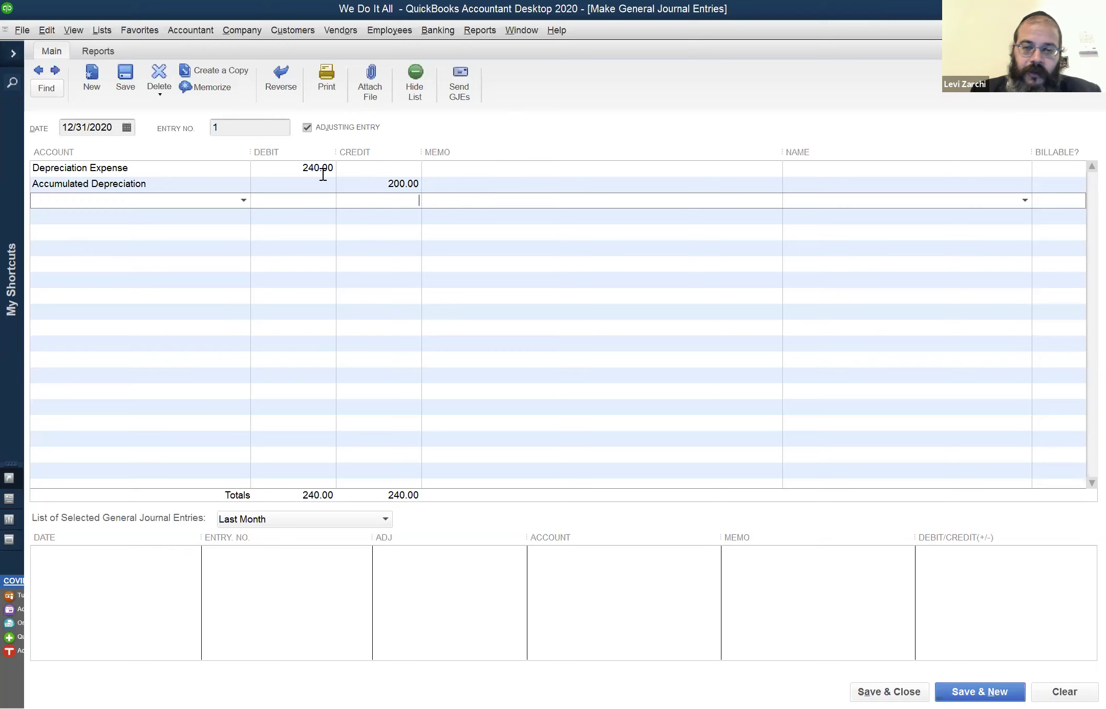
{"action": "key", "text": "Up"}
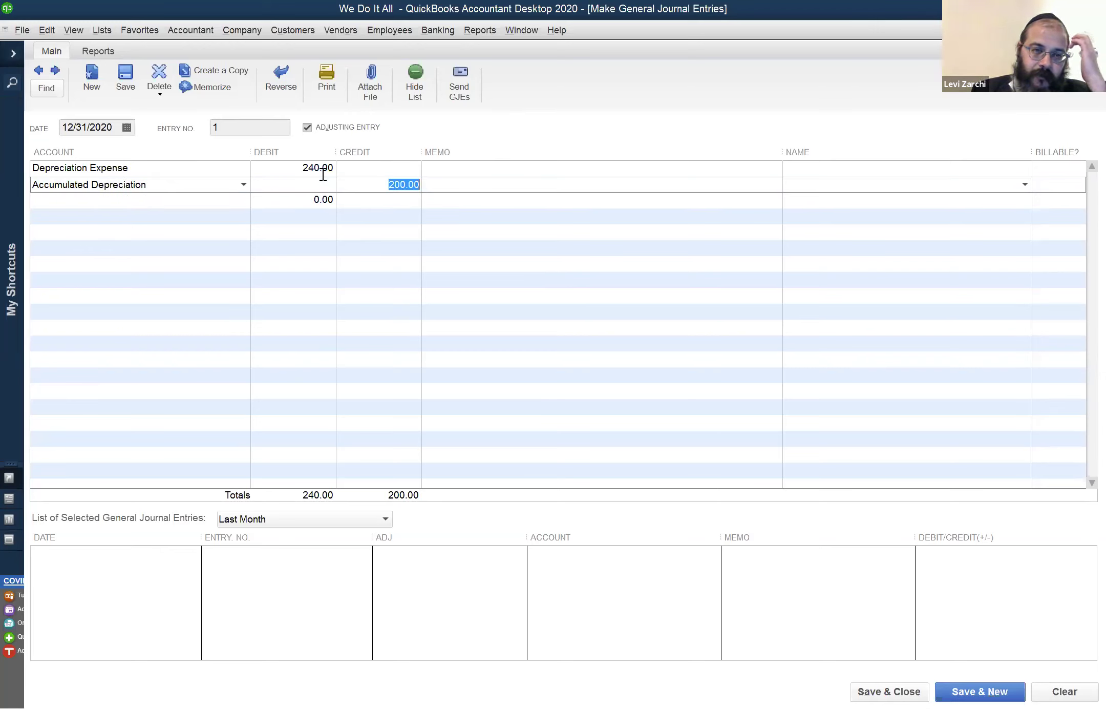
{"action": "type", "text": "240"}
{"action": "key", "text": "Tab"}
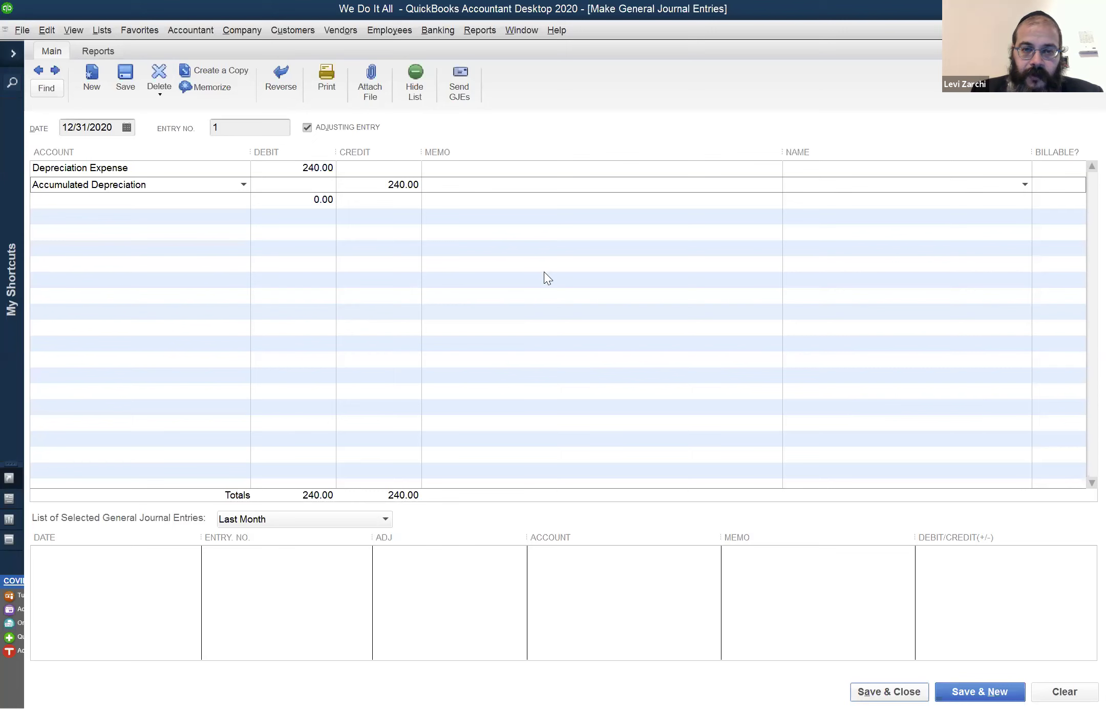
{"action": "key", "text": "Return"}
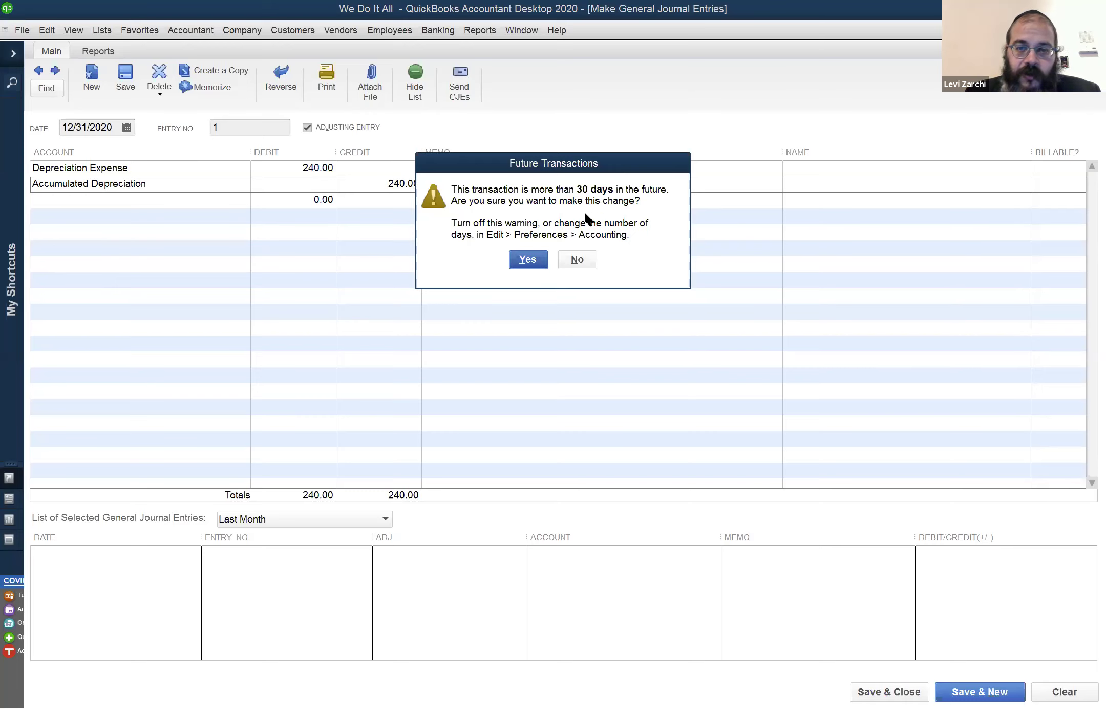
Accept the future-date save, dismiss the fixed-asset notice and agree to refresh the report
{"action": "left_click", "coordinate": [530, 262]}
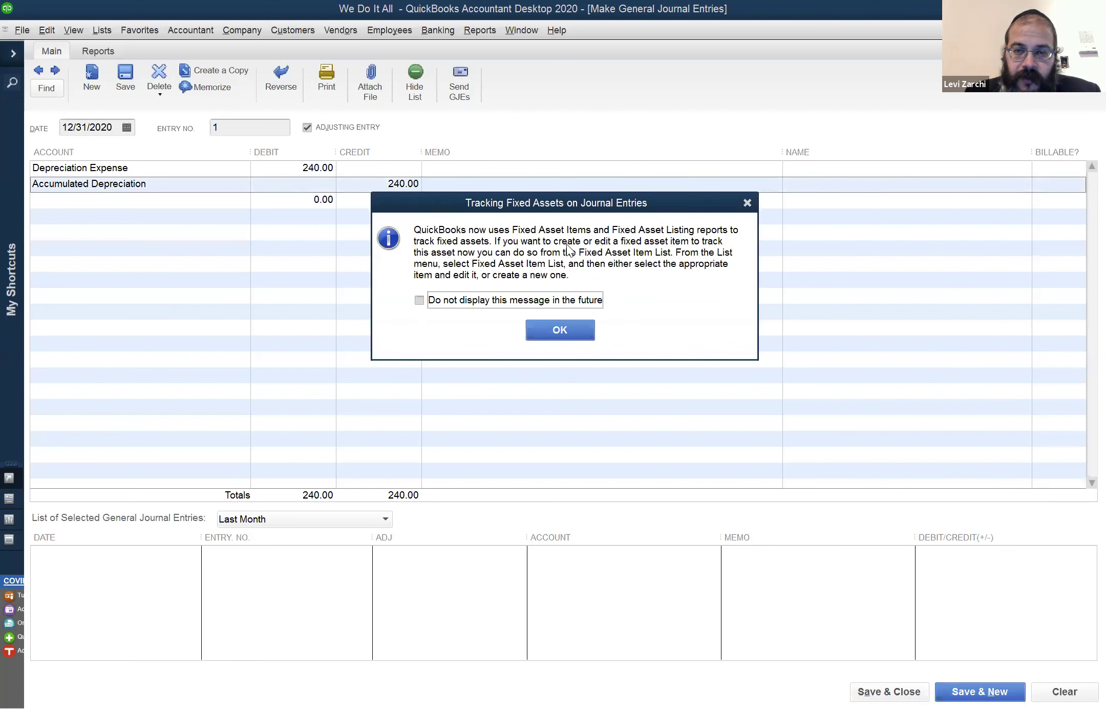
{"action": "left_click", "coordinate": [562, 329]}
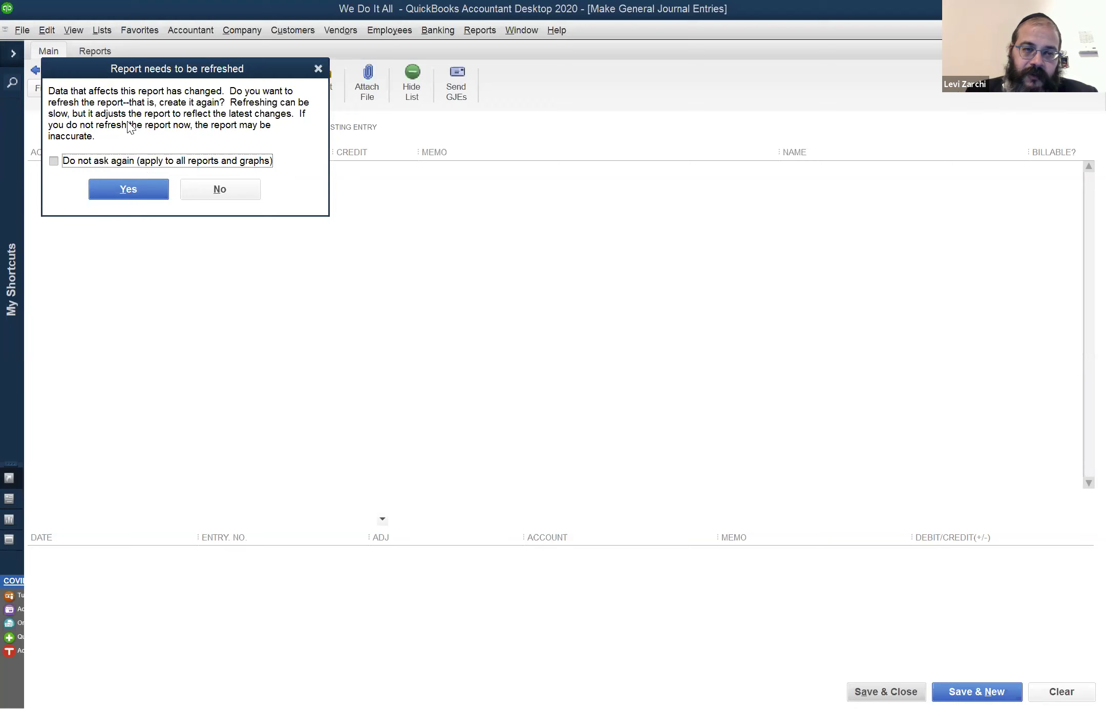
{"action": "left_click", "coordinate": [137, 187]}
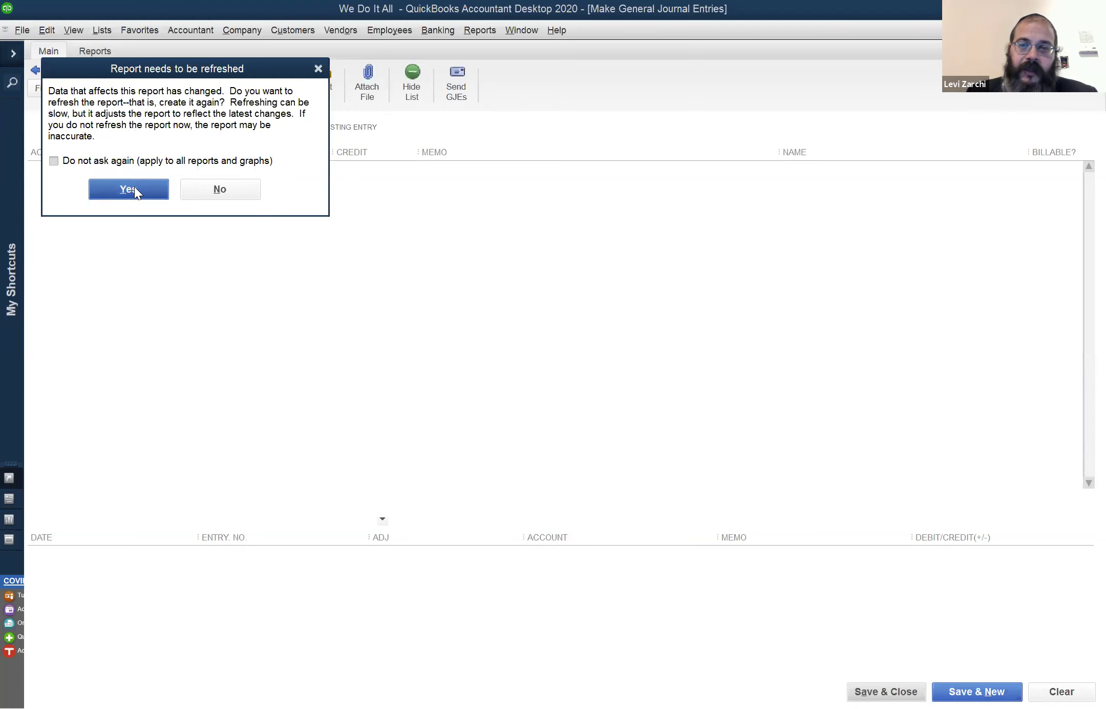
{"action": "left_click", "coordinate": [134, 186]}
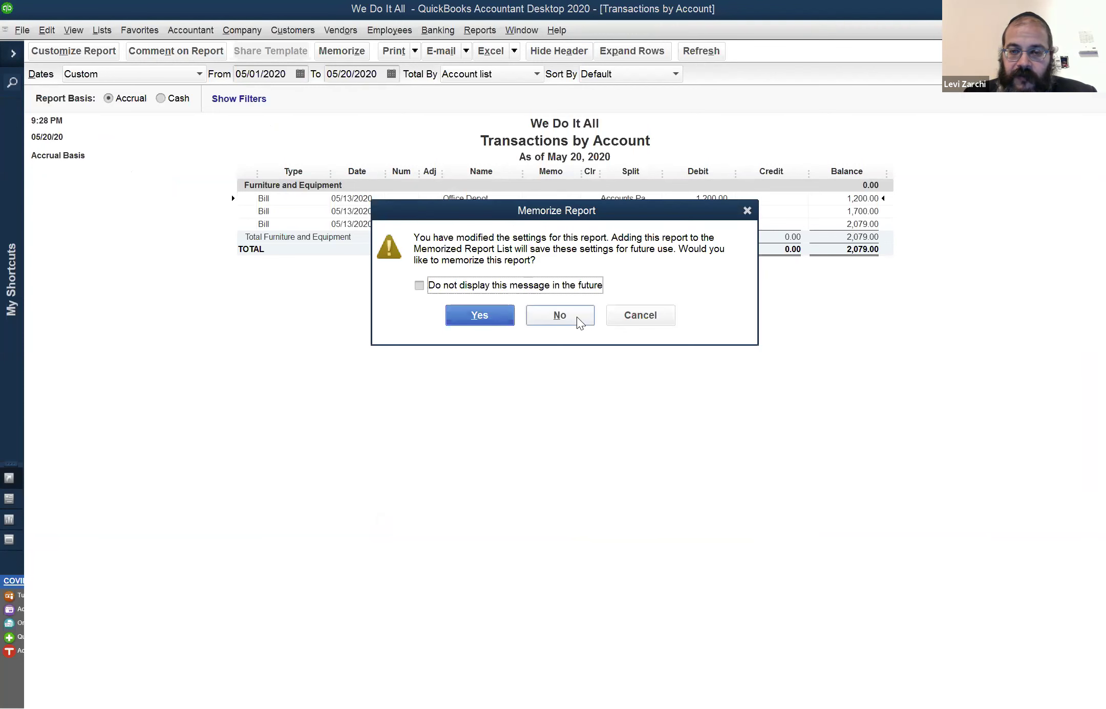
Decline memorizing the report and set the Balance Sheet dates to This Fiscal Year
{"action": "left_click", "coordinate": [576, 316]}
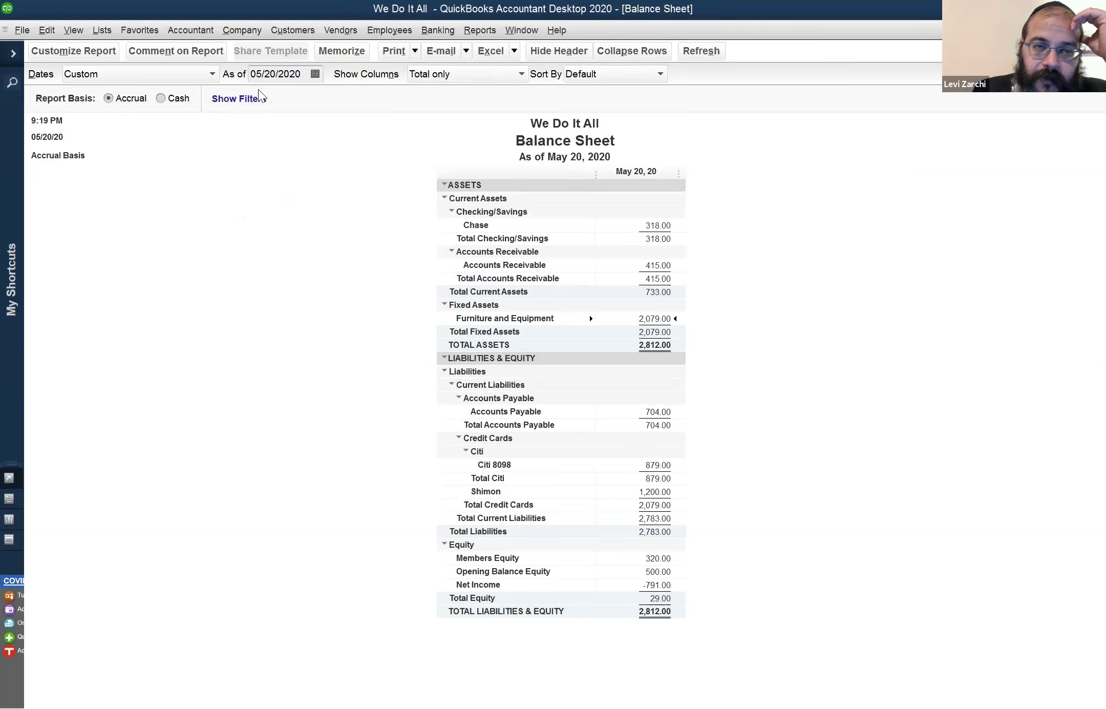
{"action": "left_click", "coordinate": [203, 74]}
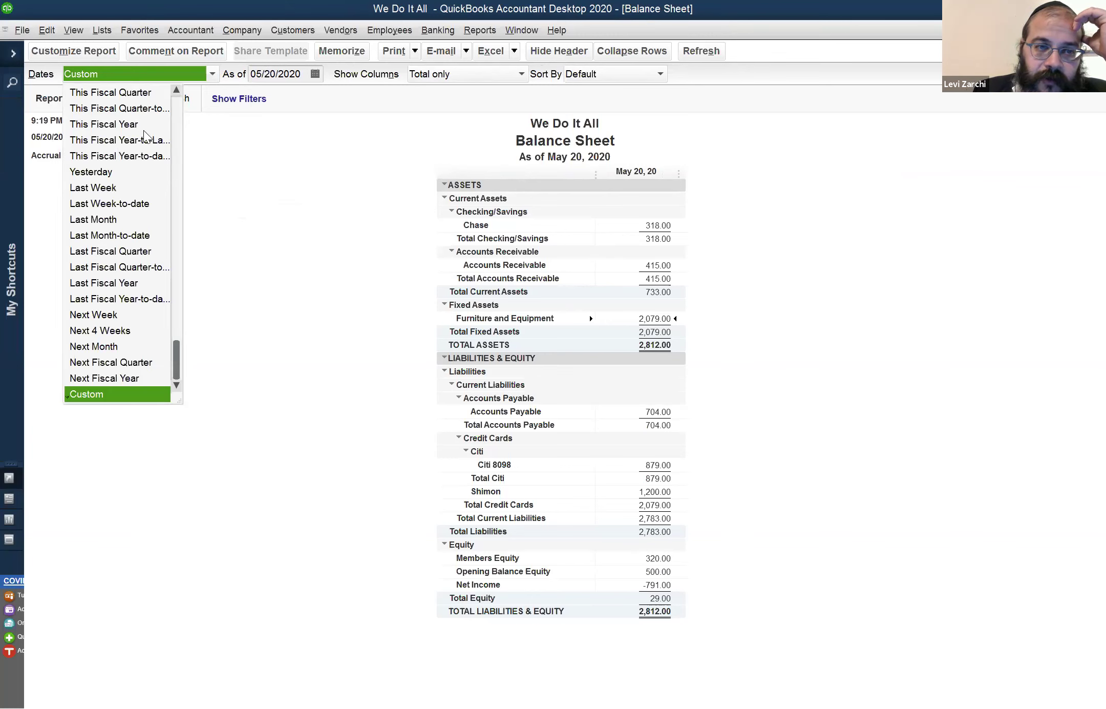
{"action": "left_click", "coordinate": [143, 121]}
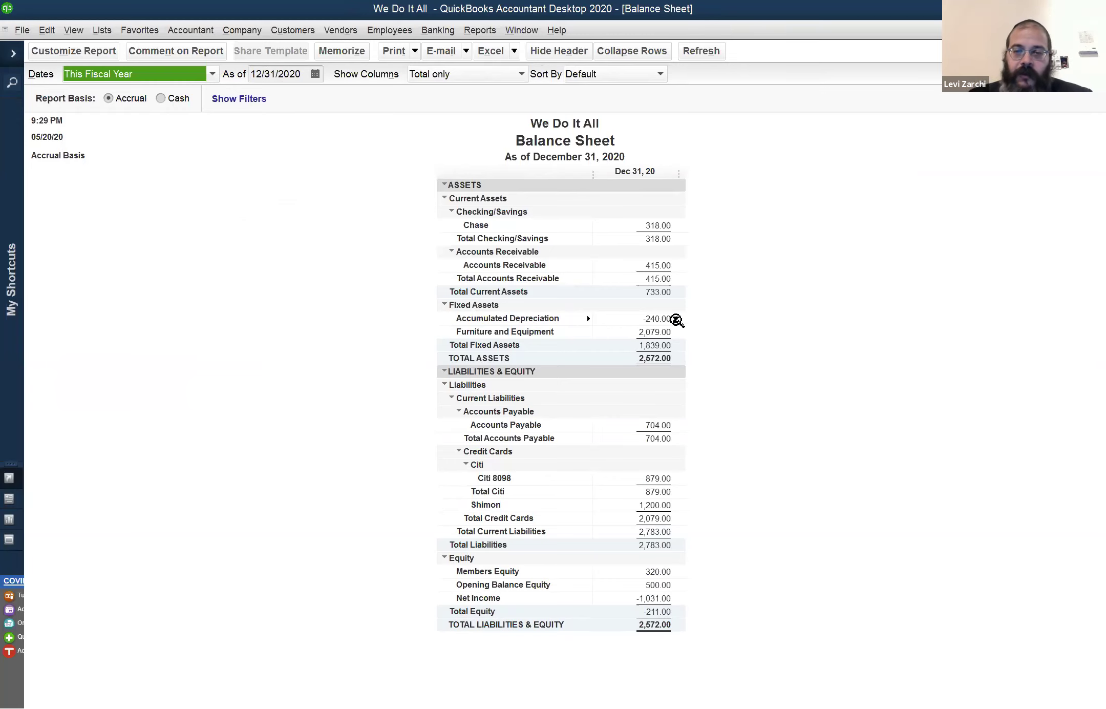
QuickZoom into Furniture and Equipment to check its transactions, then return to the Balance Sheet
{"action": "left_click", "coordinate": [668, 345]}
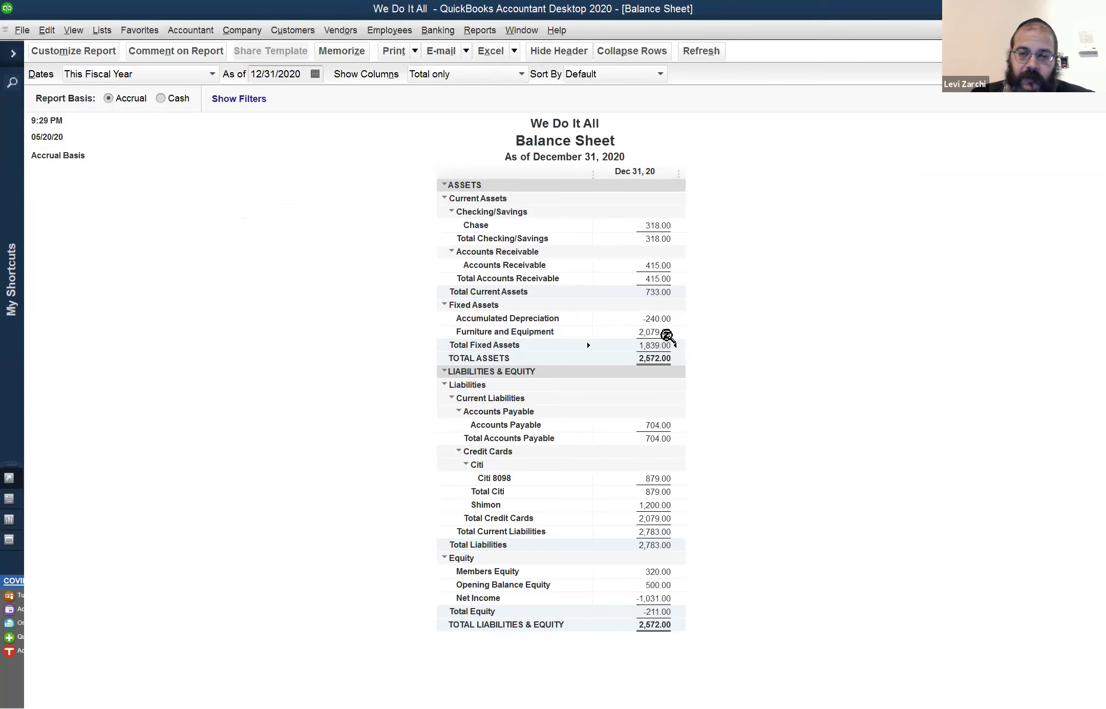
{"action": "left_click", "coordinate": [668, 333]}
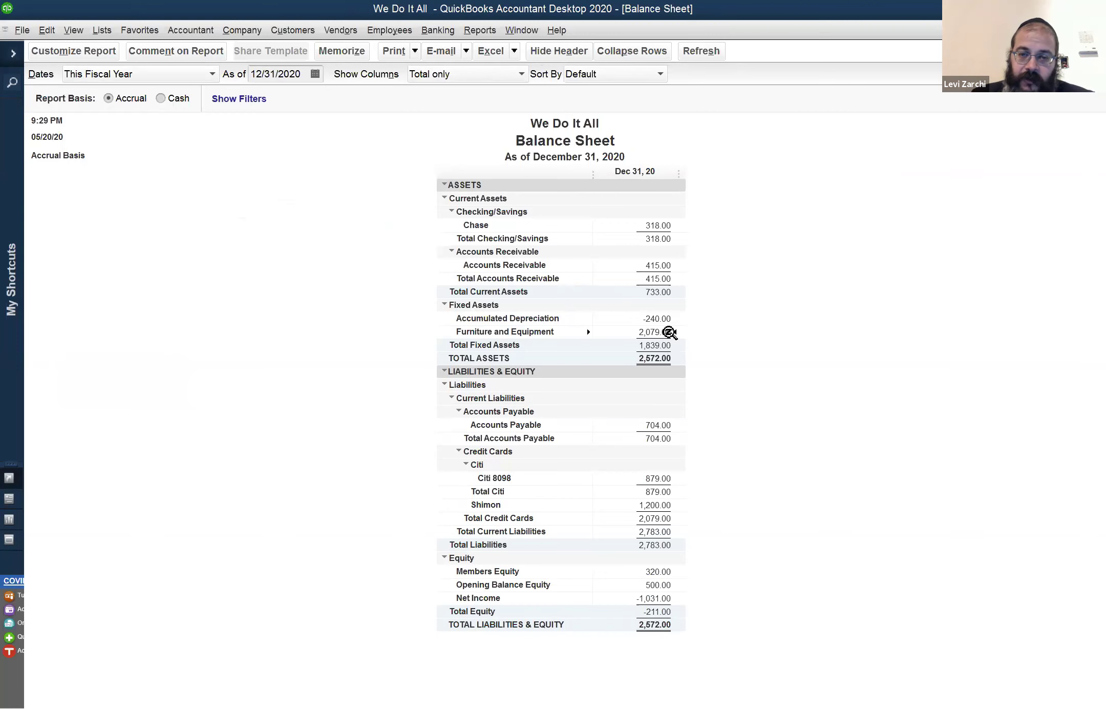
{"action": "double_click", "coordinate": [670, 333]}
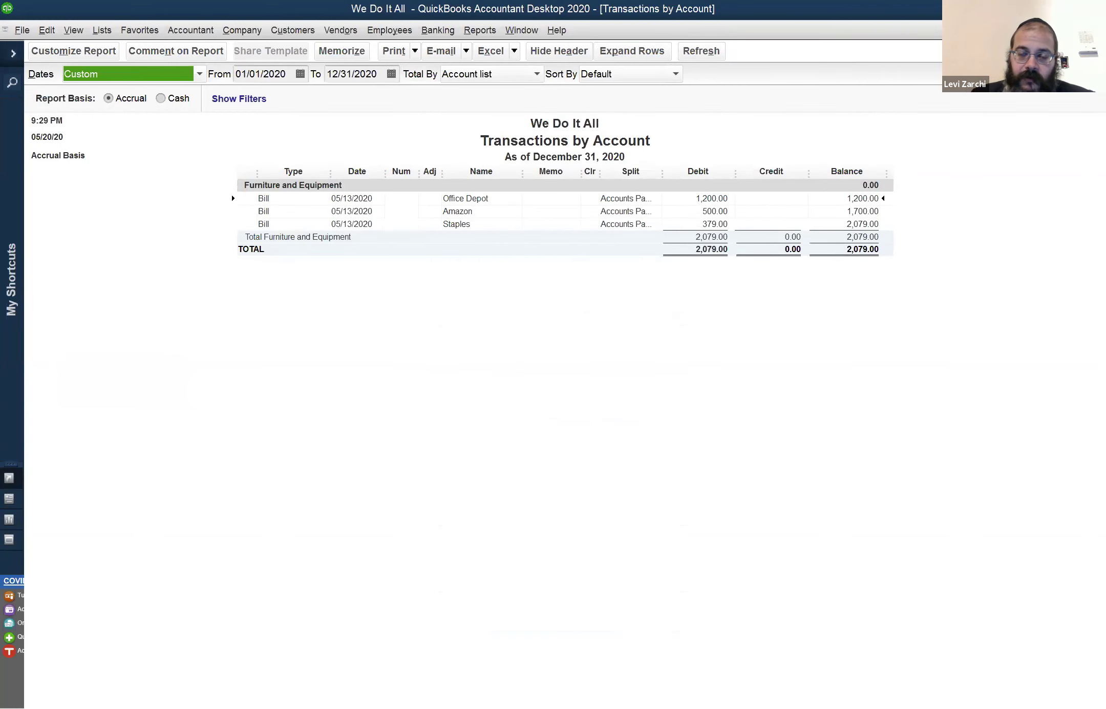
{"action": "key", "text": "Escape"}
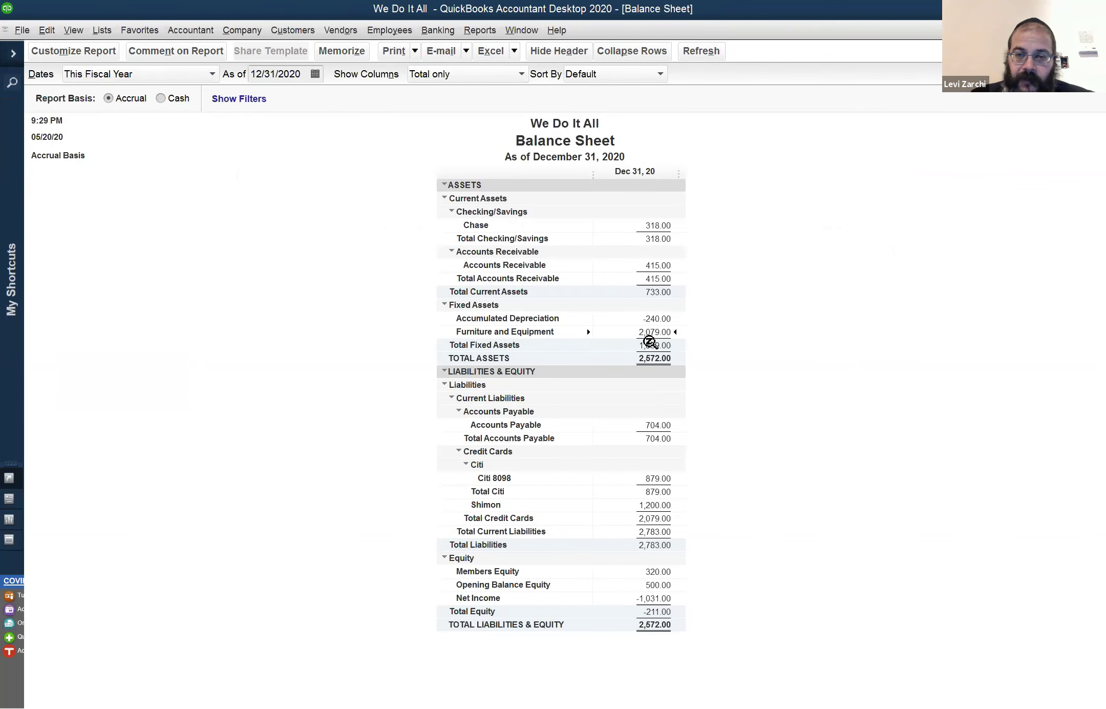
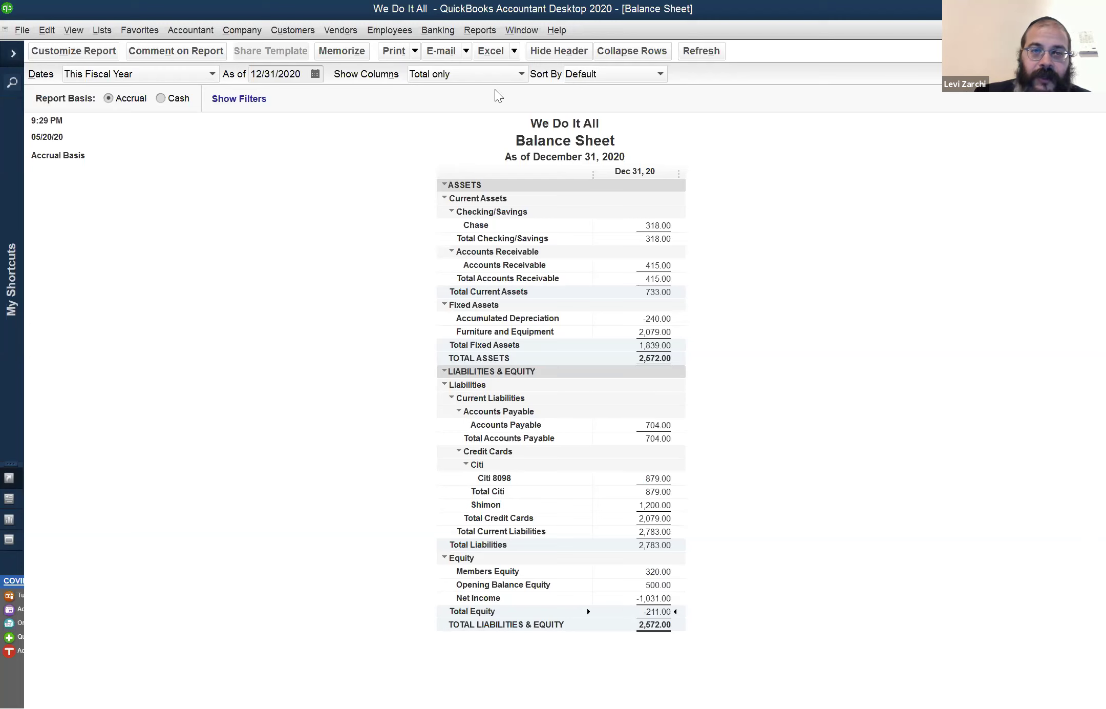
Bring the Profit & Loss report to the front and select the Depreciation Expense line
{"action": "left_click", "coordinate": [522, 30]}
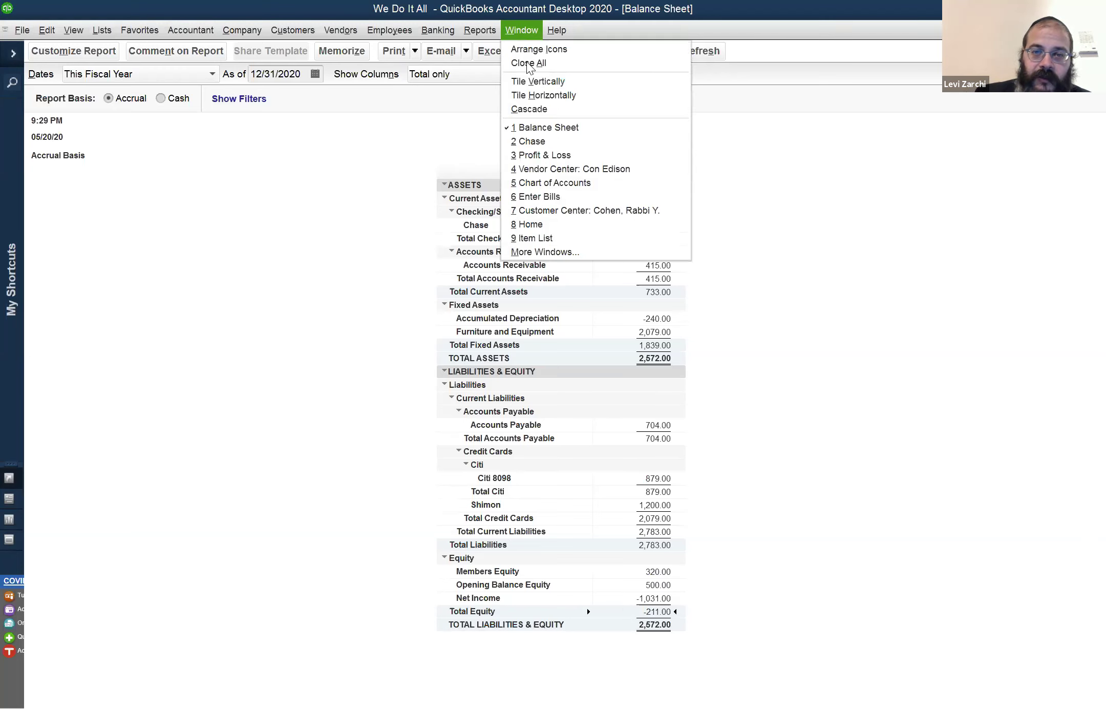
{"action": "left_click", "coordinate": [520, 154]}
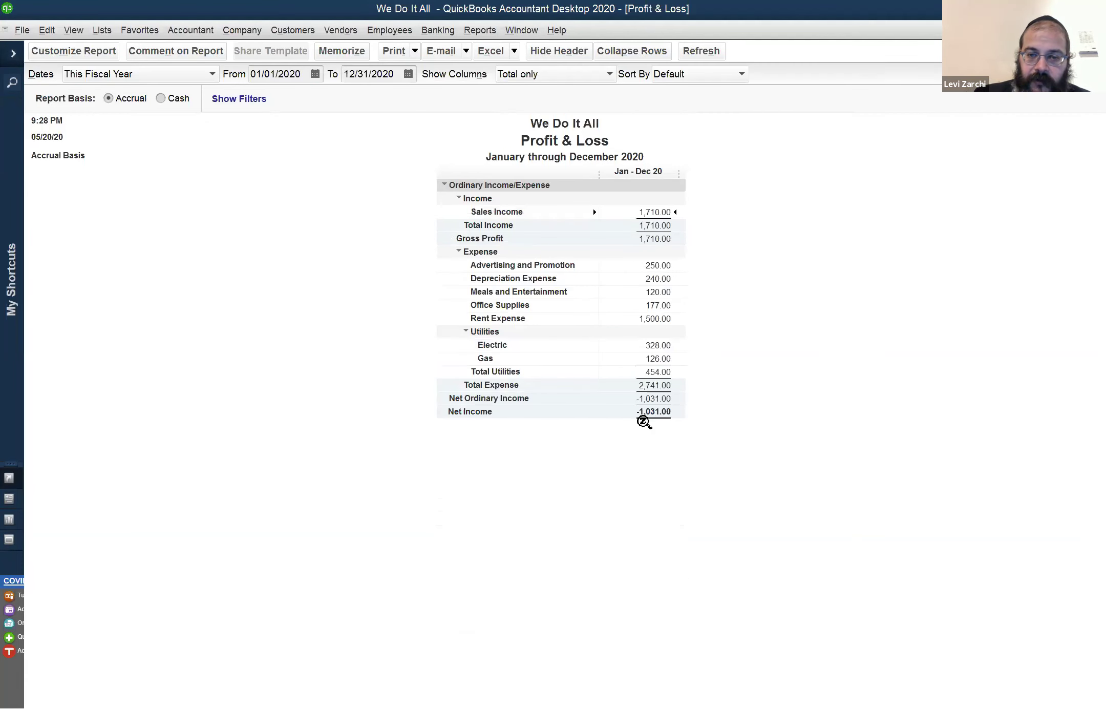
{"action": "left_click", "coordinate": [661, 278]}
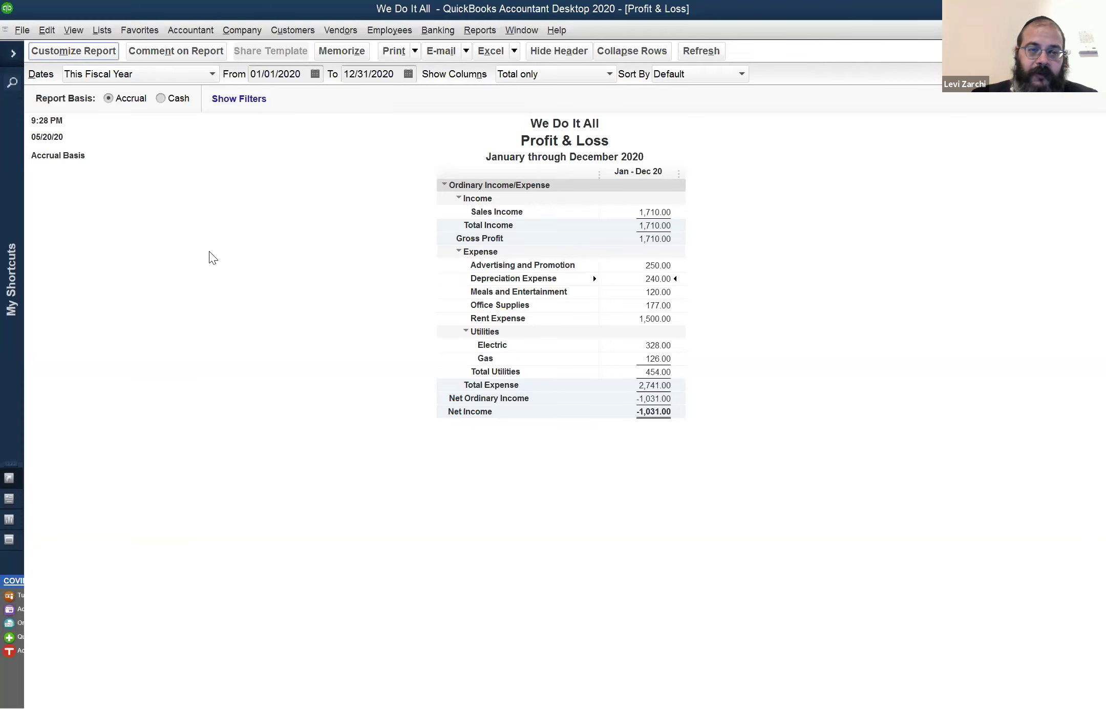
Add Previous Year and $ Change comparison columns to the Profit & Loss report
{"action": "left_click", "coordinate": [280, 388]}
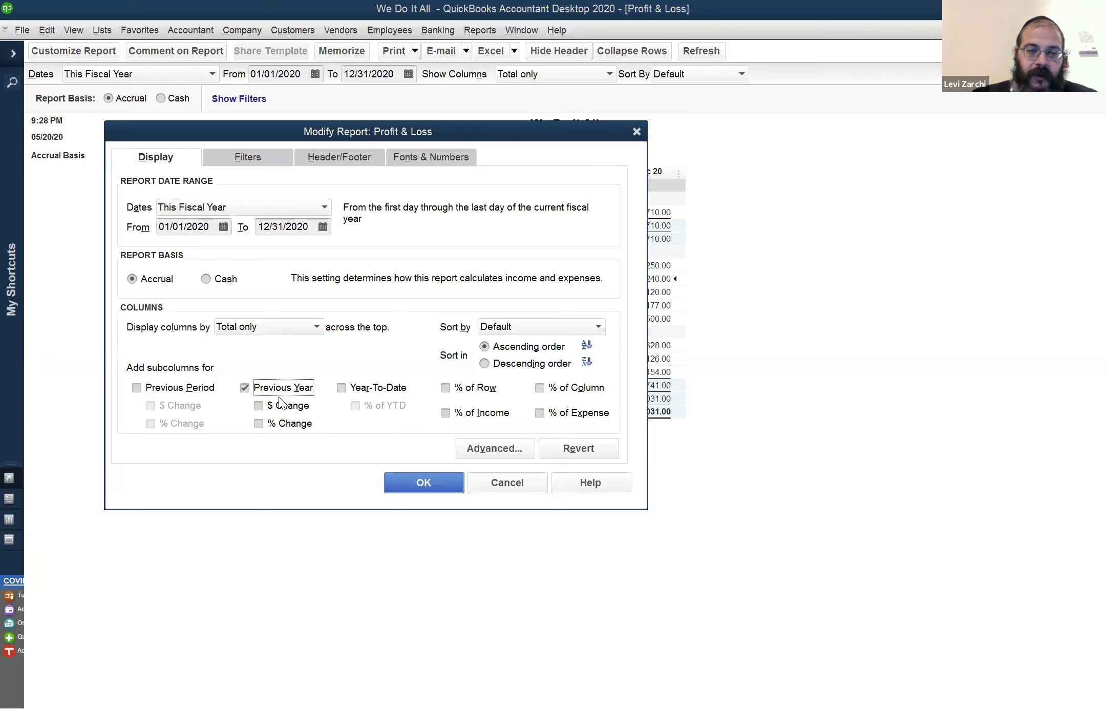
{"action": "left_click", "coordinate": [287, 406]}
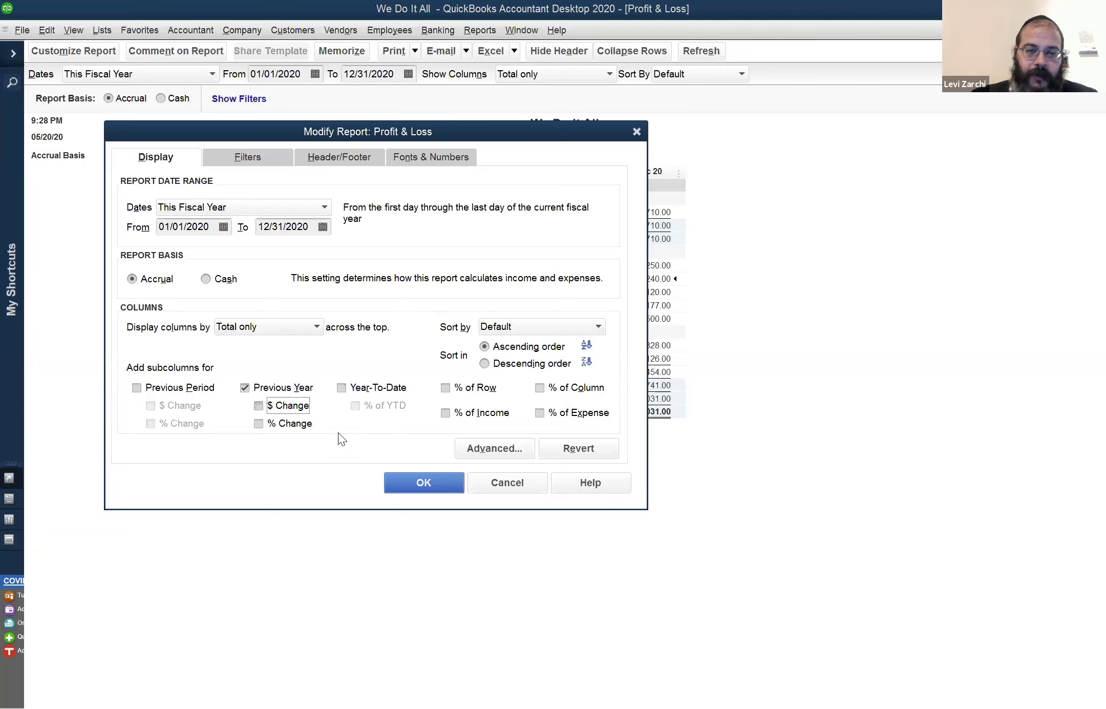
{"action": "left_click", "coordinate": [409, 484]}
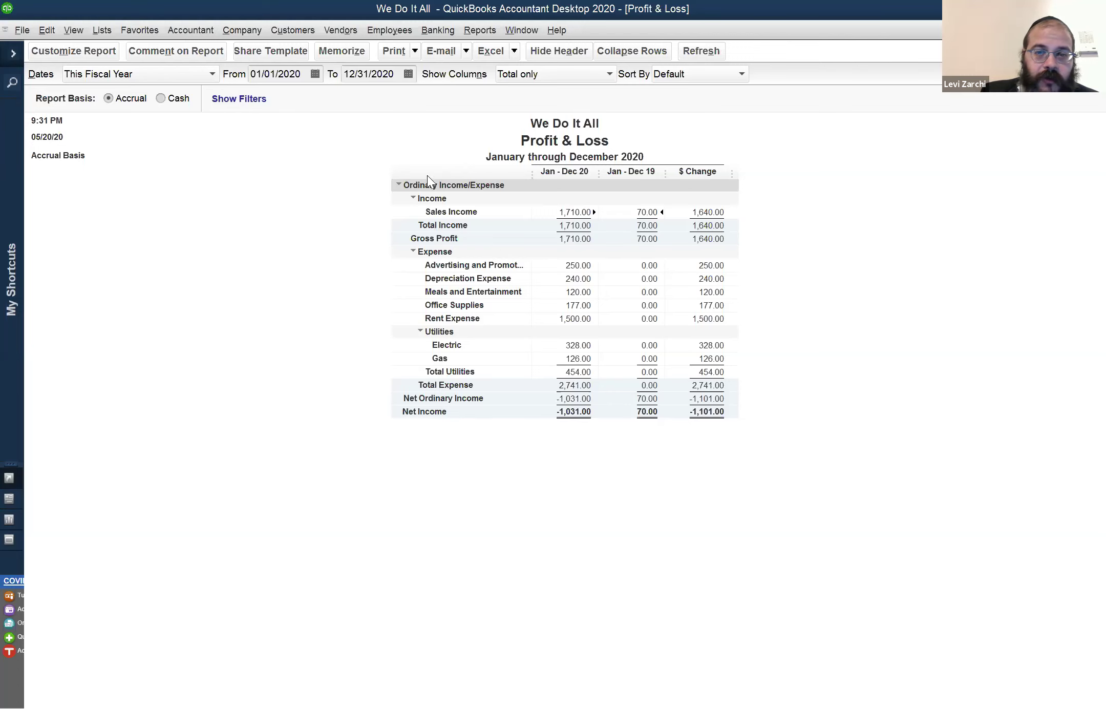
{"action": "left_click", "coordinate": [144, 77]}
{"action": "scroll", "coordinate": [159, 120], "scroll_direction": "up", "scroll_amount": 1}
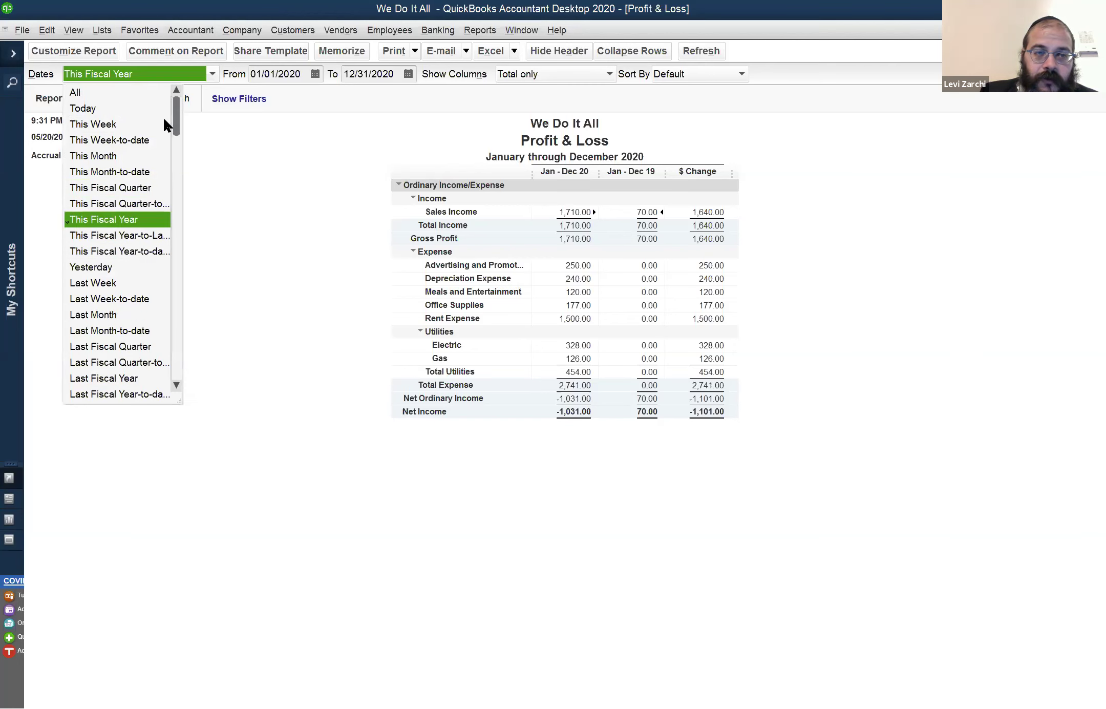
{"action": "left_click", "coordinate": [141, 94]}
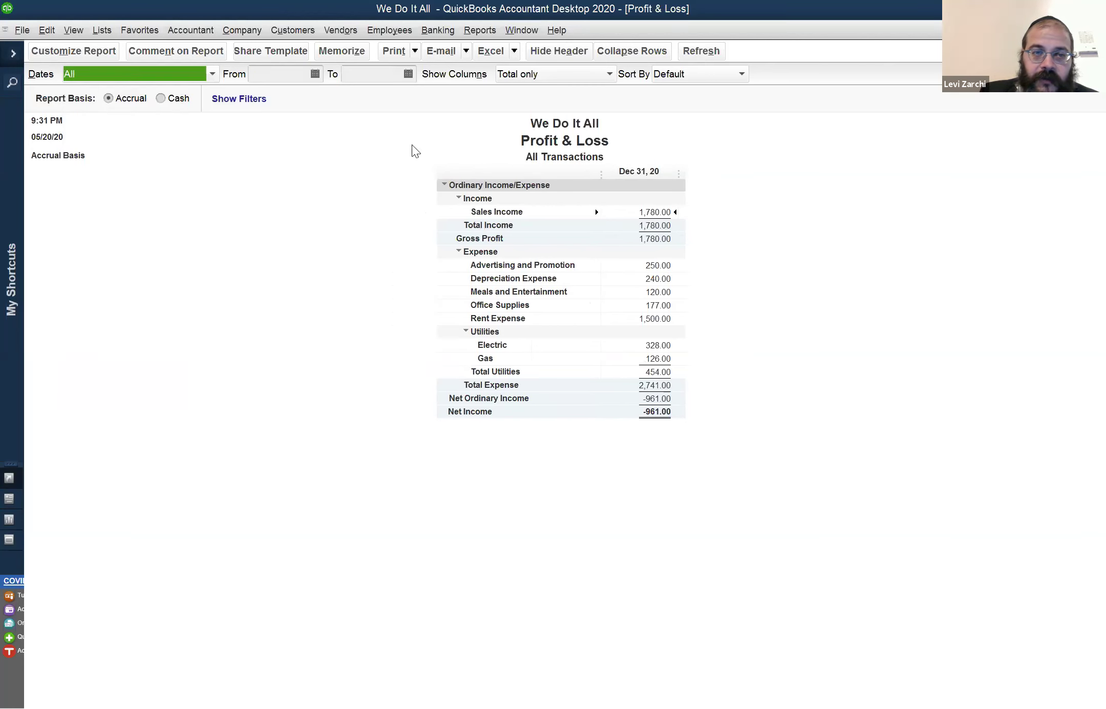
{"action": "left_click", "coordinate": [170, 77]}
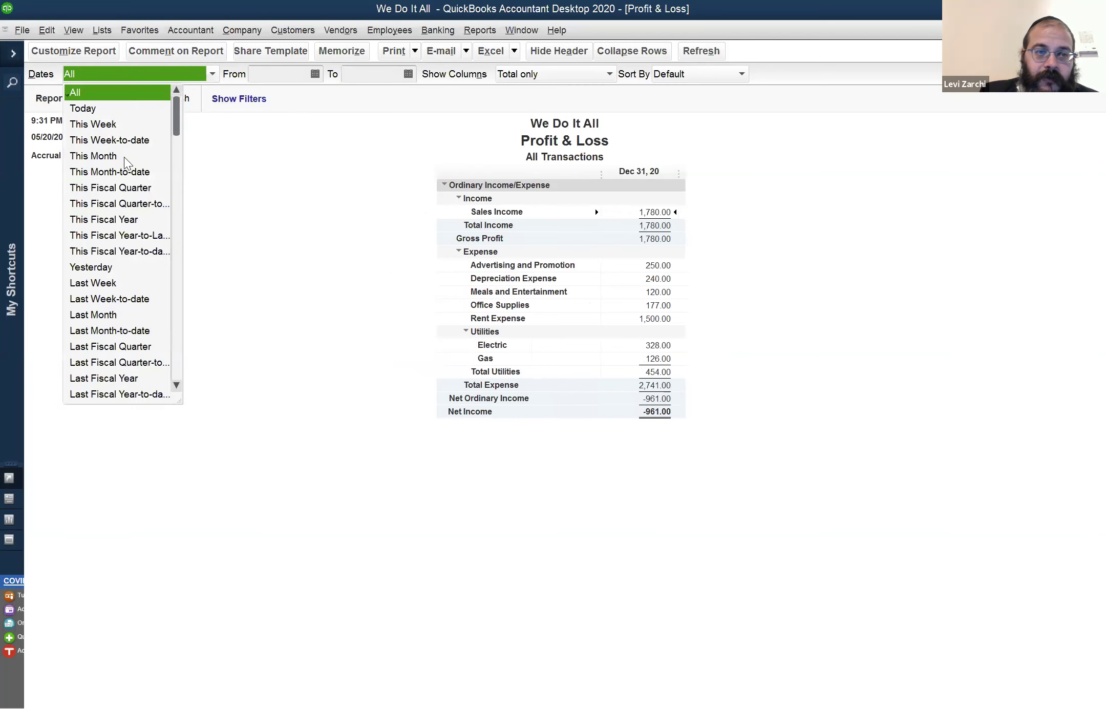
{"action": "left_click", "coordinate": [109, 221]}
{"action": "left_click", "coordinate": [86, 49]}
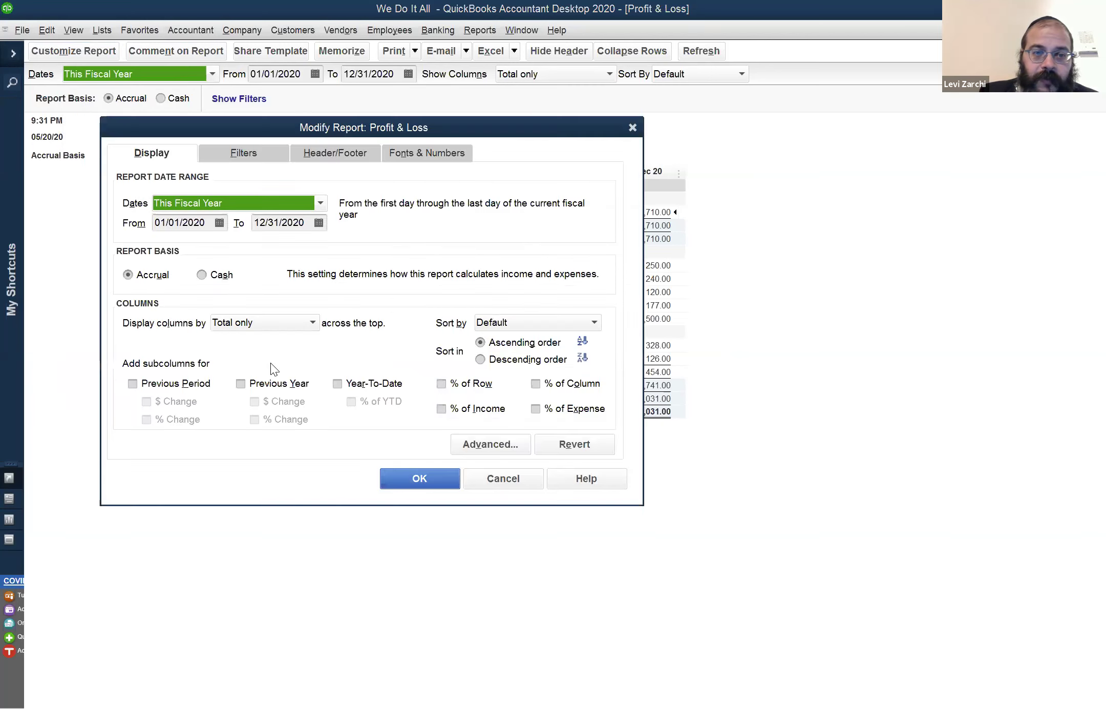
{"action": "key", "text": "alt+y"}
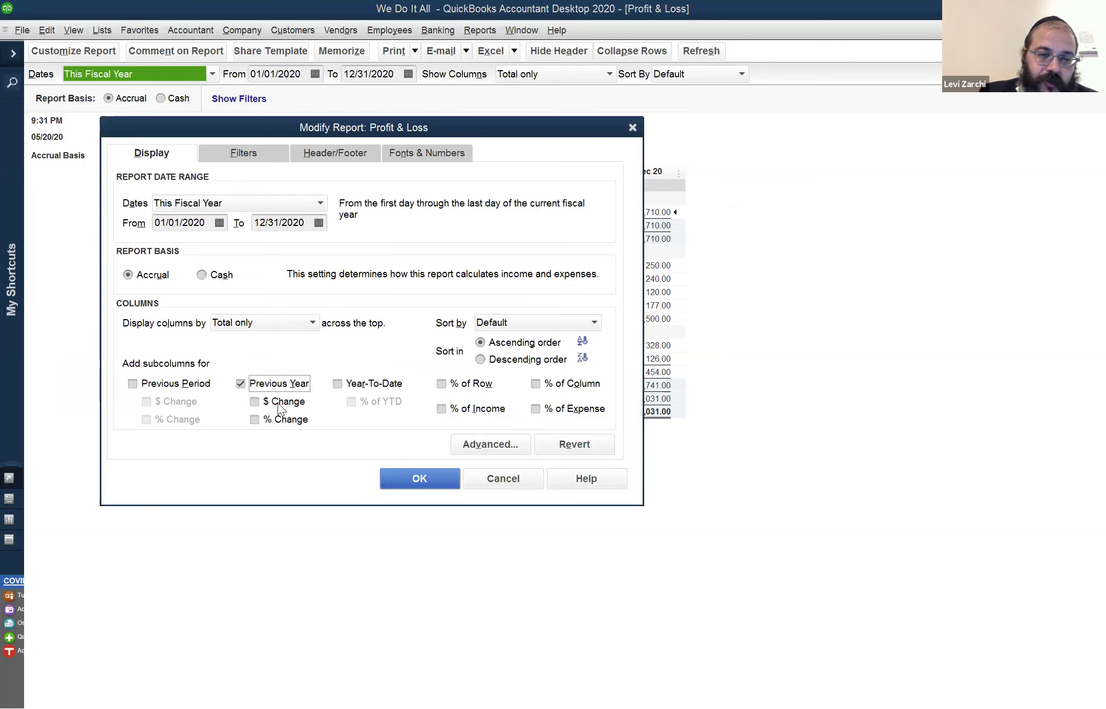
{"action": "left_click", "coordinate": [279, 406]}
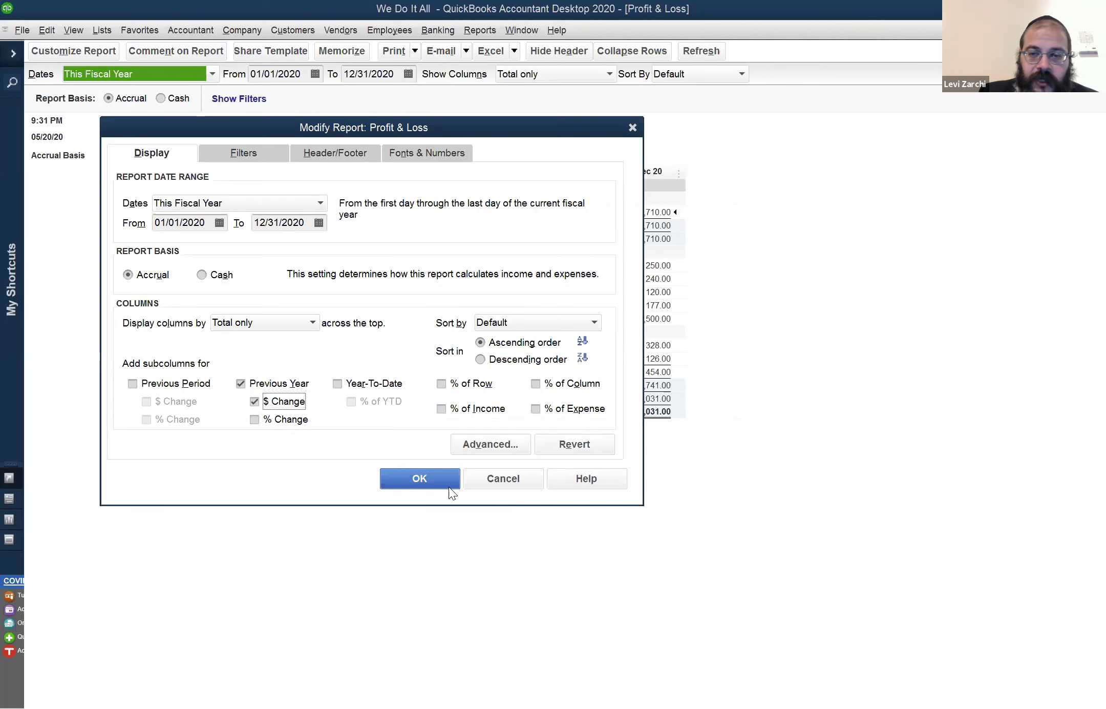
{"action": "key", "text": "Return"}
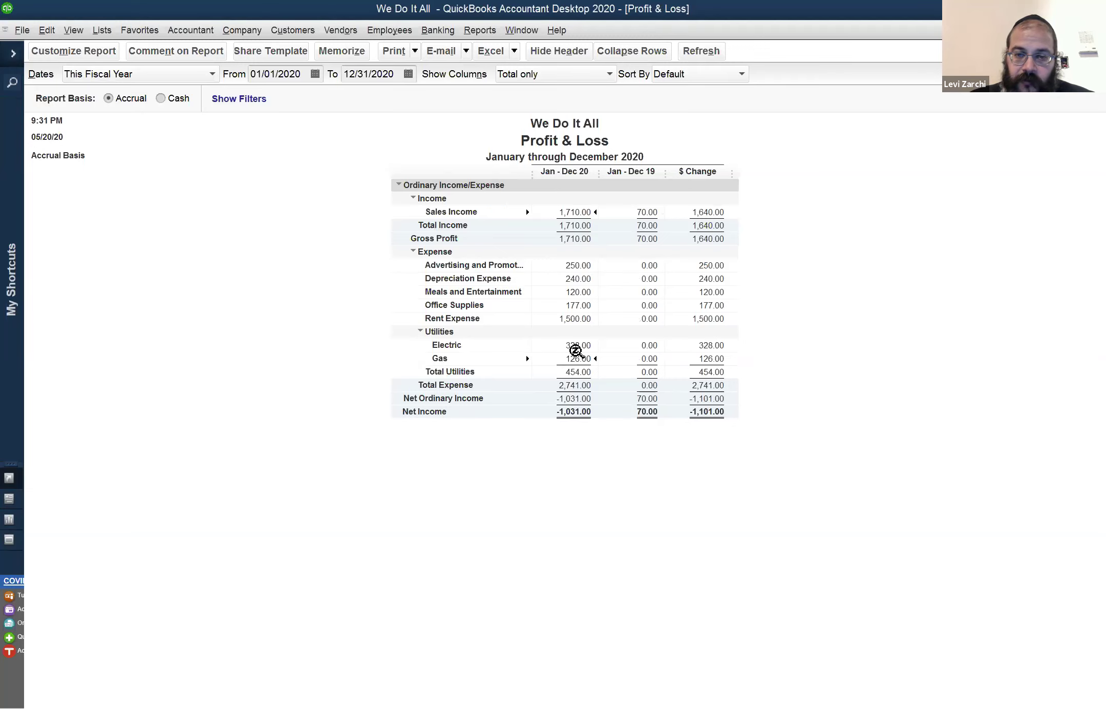
{"action": "left_click", "coordinate": [637, 346]}
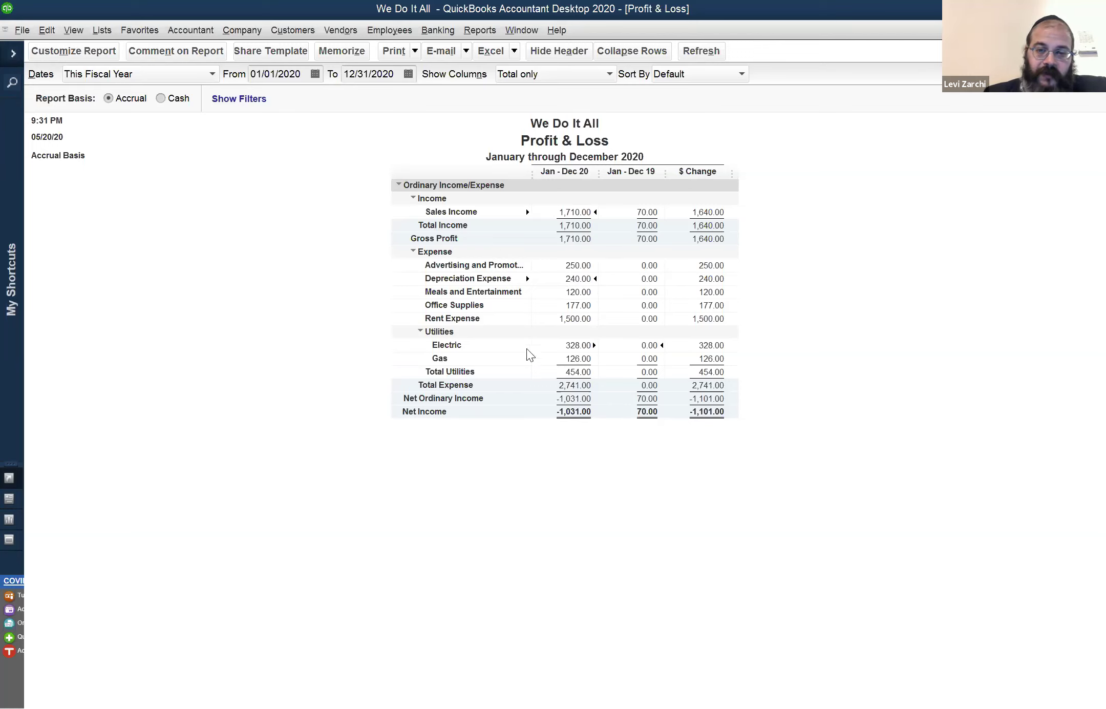
Switch to the Balance Sheet report and select its Accumulated Depreciation line
{"action": "left_click", "coordinate": [520, 34]}
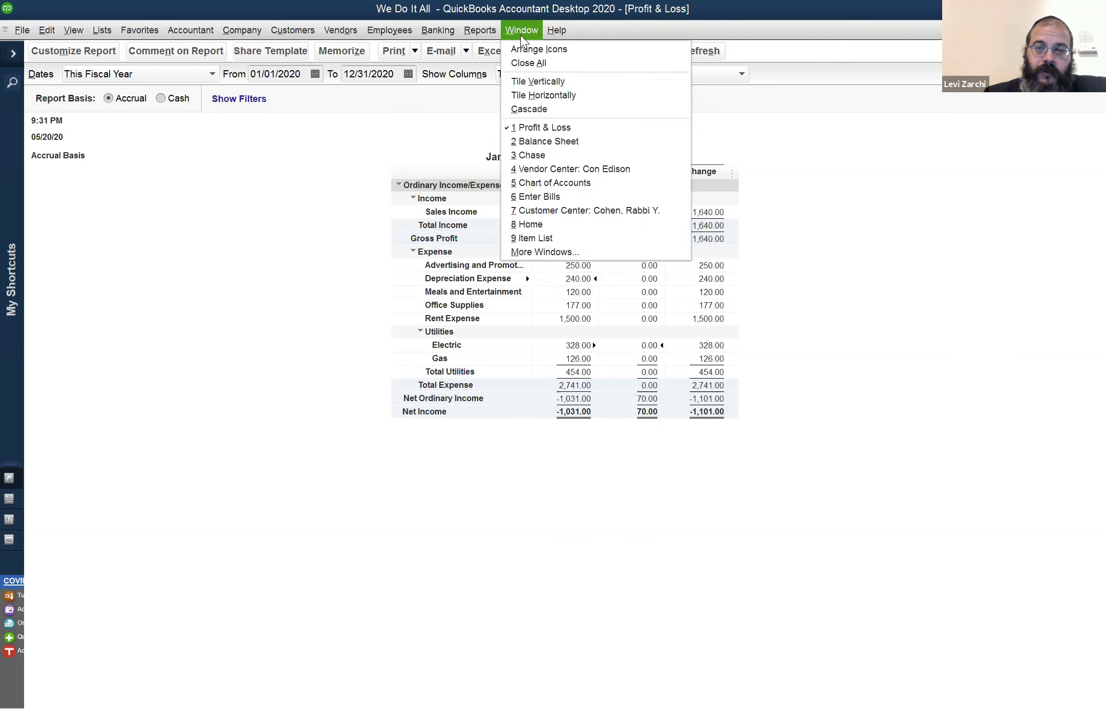
{"action": "left_click", "coordinate": [561, 146]}
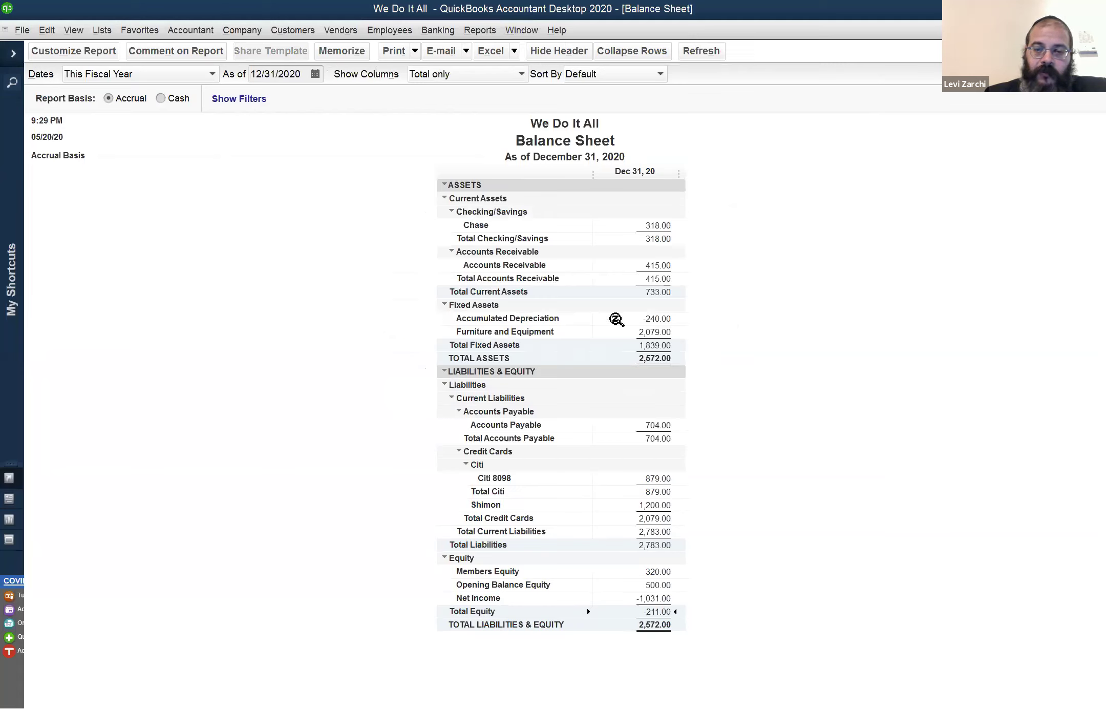
{"action": "left_click", "coordinate": [665, 320]}
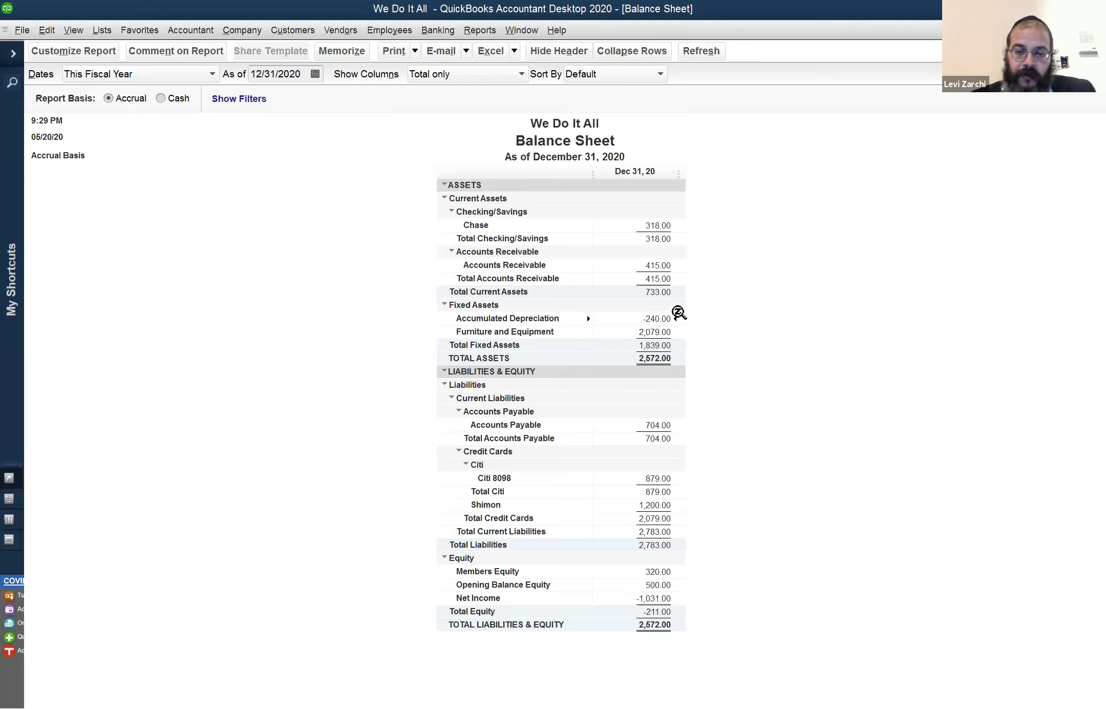
Highlight the Furniture and Equipment and Accumulated Depreciation lines on the Balance Sheet
{"action": "left_click", "coordinate": [648, 332]}
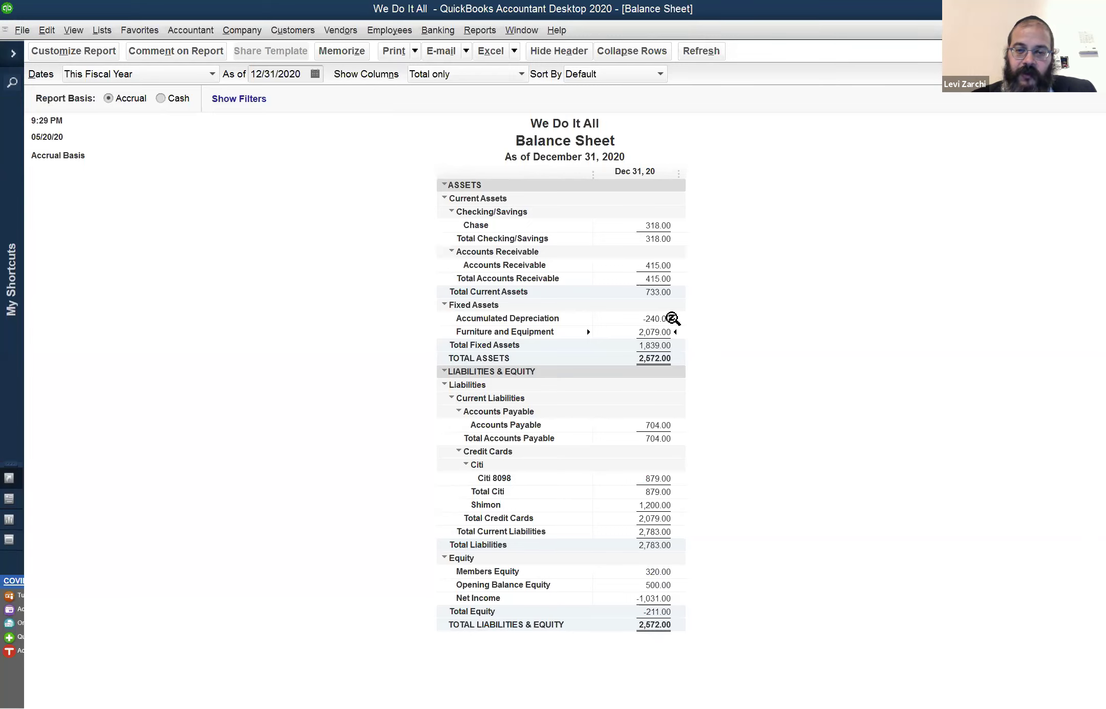
{"action": "left_click", "coordinate": [670, 319]}
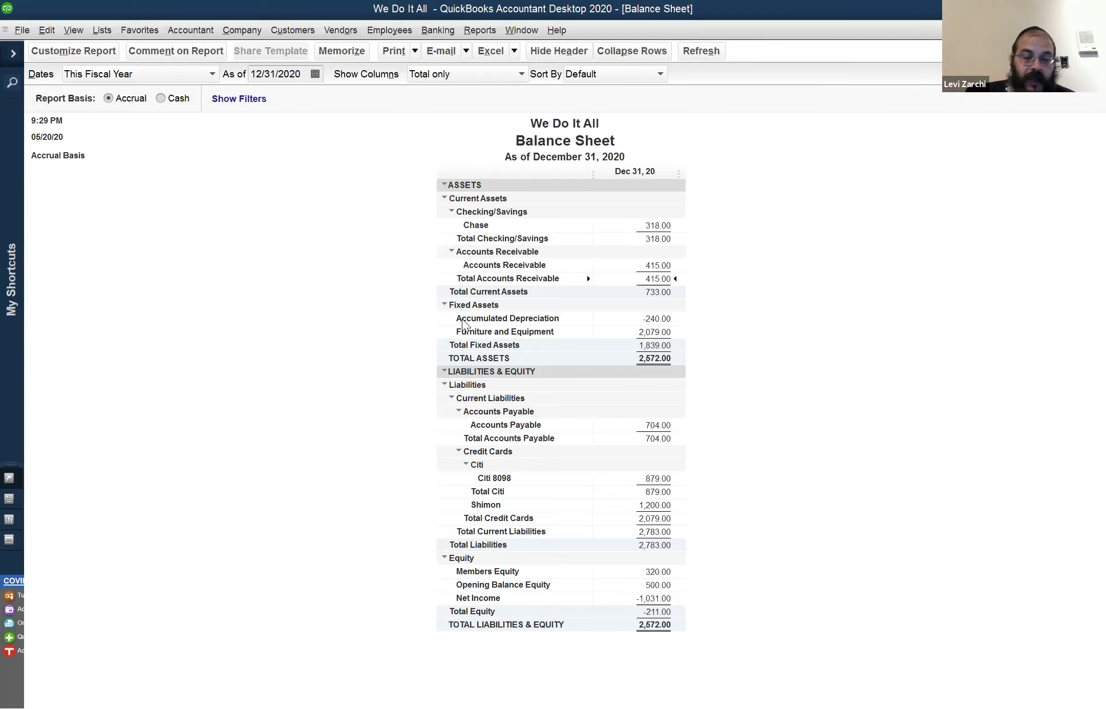
Select the Furniture and Equipment balance line on the Balance Sheet
{"action": "left_click", "coordinate": [637, 332]}
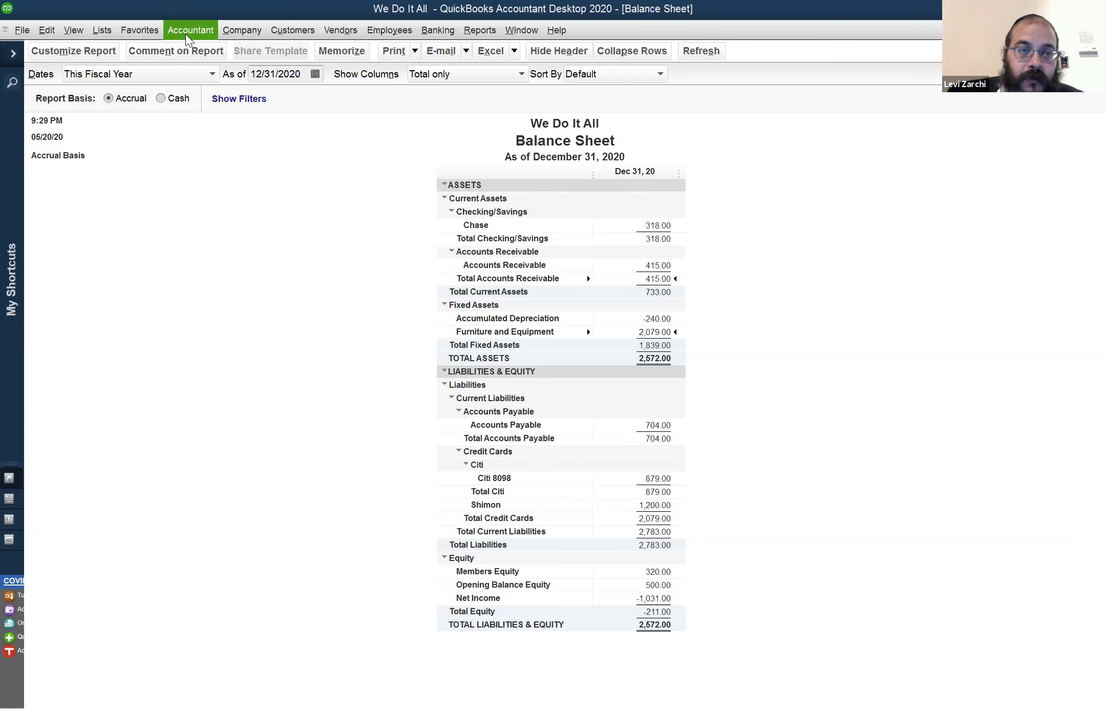
Start a new general journal entry from the Company menu
{"action": "left_click", "coordinate": [239, 32]}
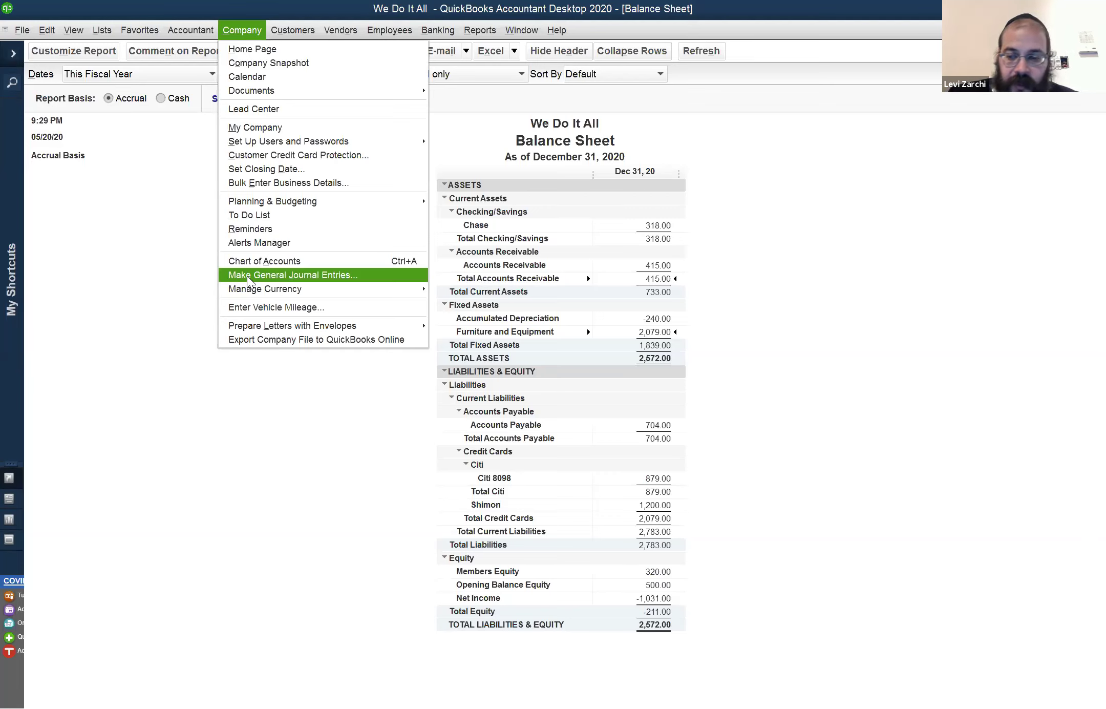
{"action": "left_click", "coordinate": [248, 275]}
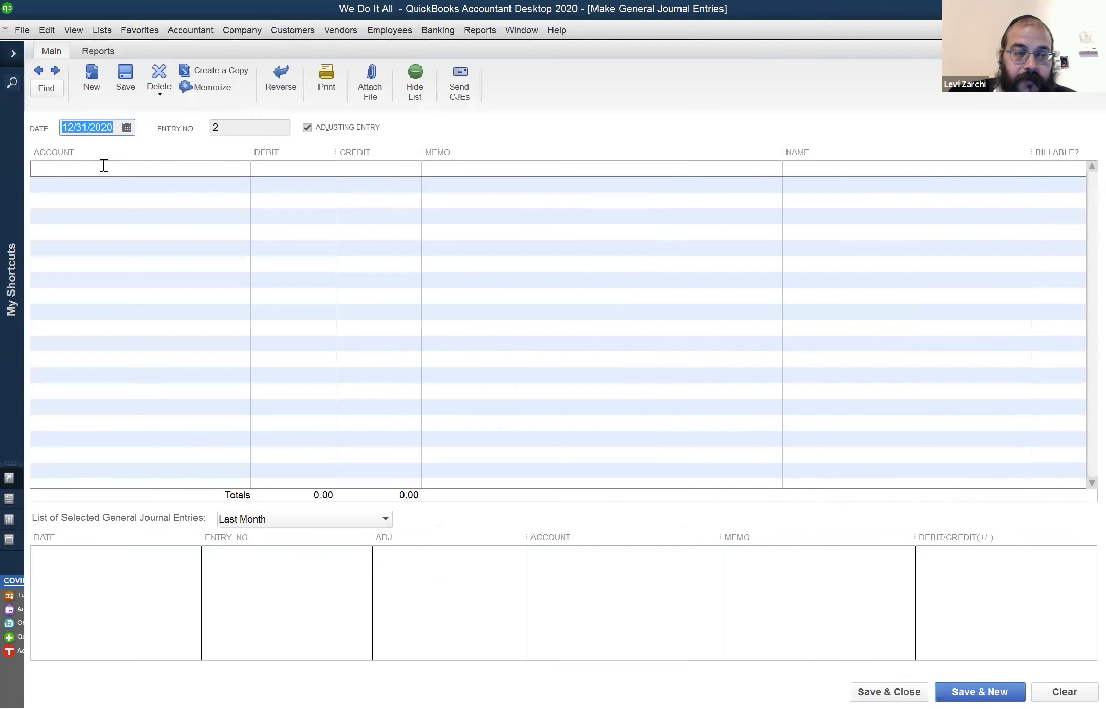
Debit Depreciation Expense 240.00 and add an Accumulated Depreciation credit line
{"action": "left_click", "coordinate": [105, 167]}
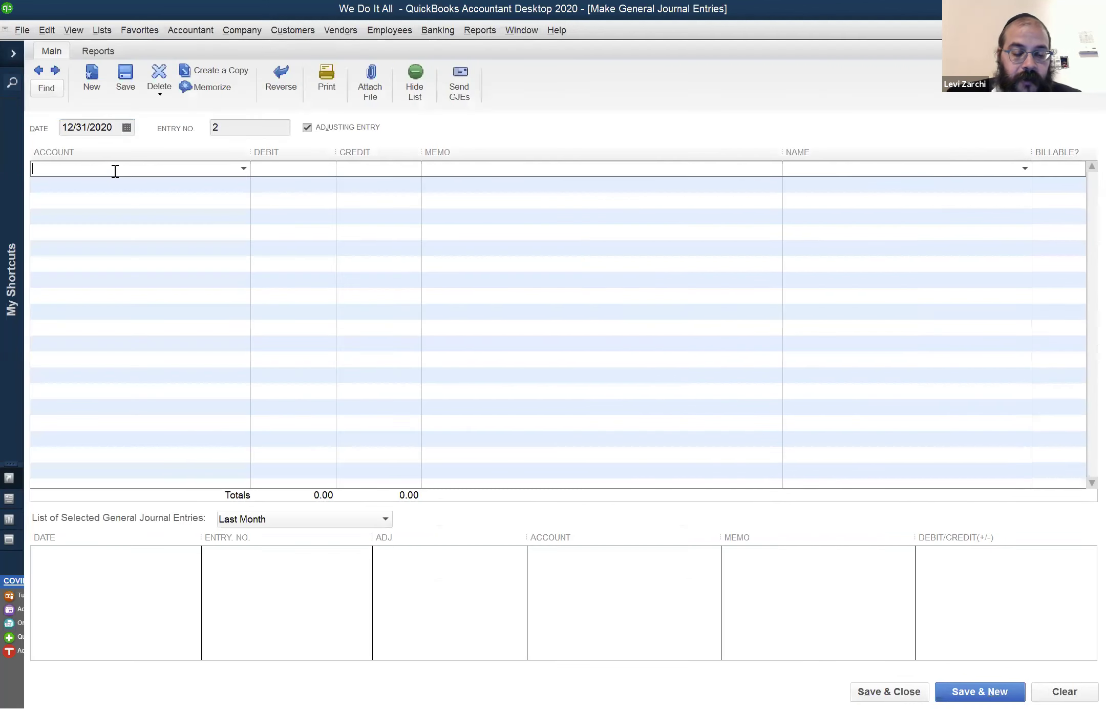
{"action": "type", "text": "Depreciation Expense"}
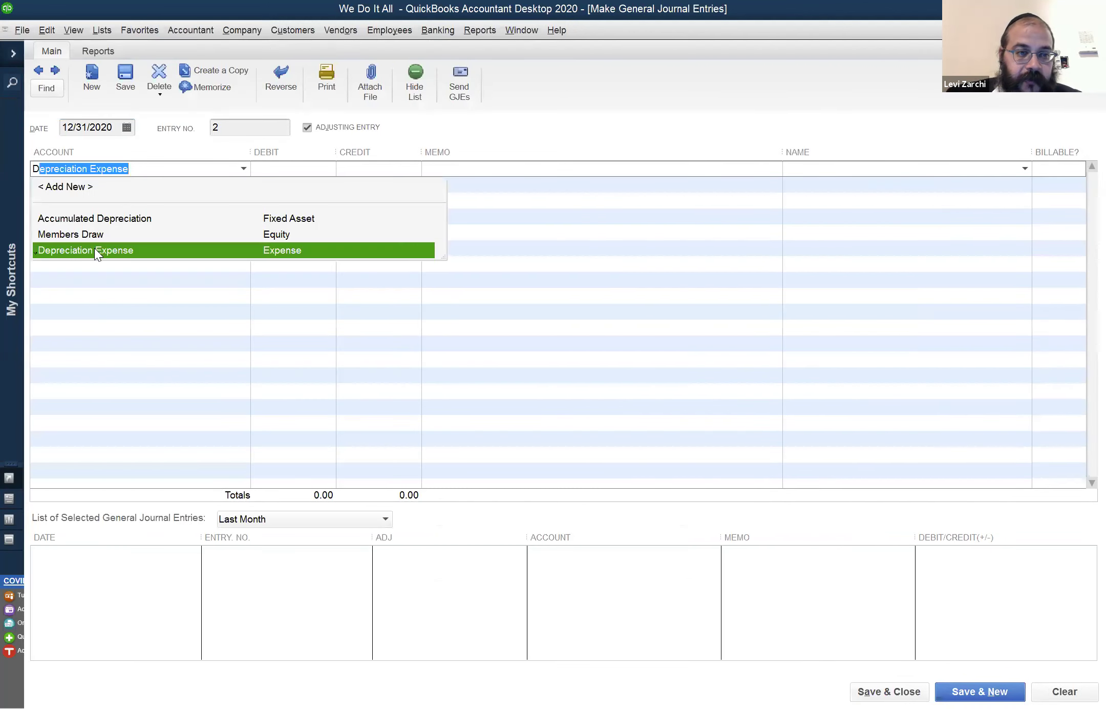
{"action": "left_click", "coordinate": [302, 167]}
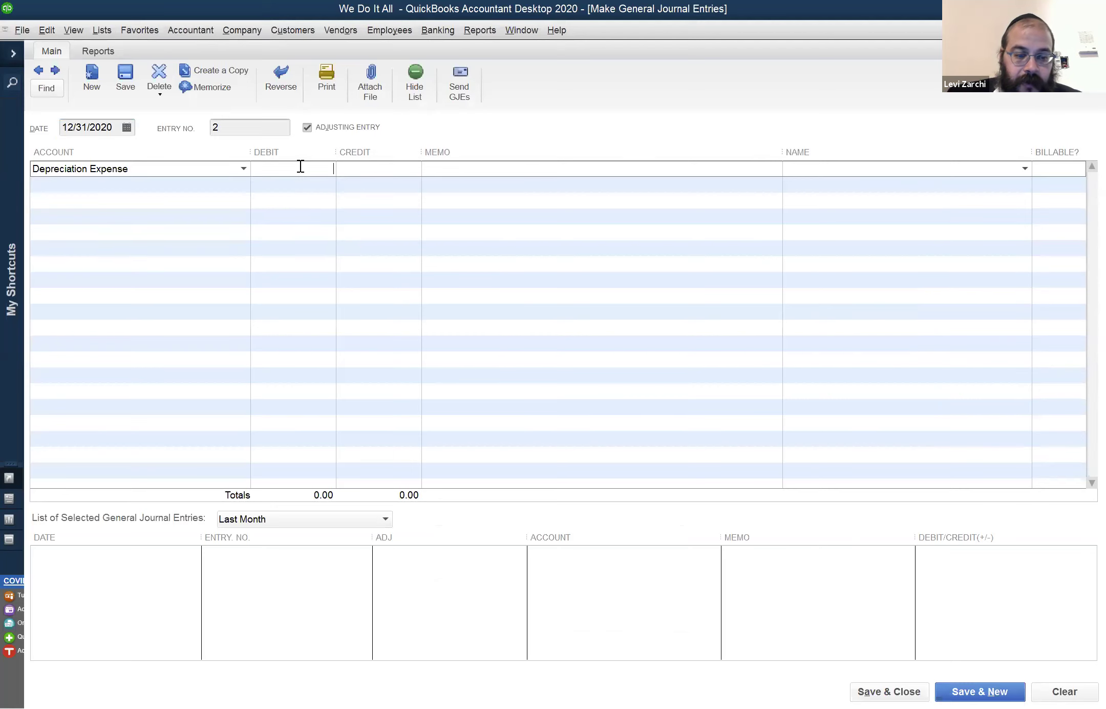
{"action": "type", "text": "240"}
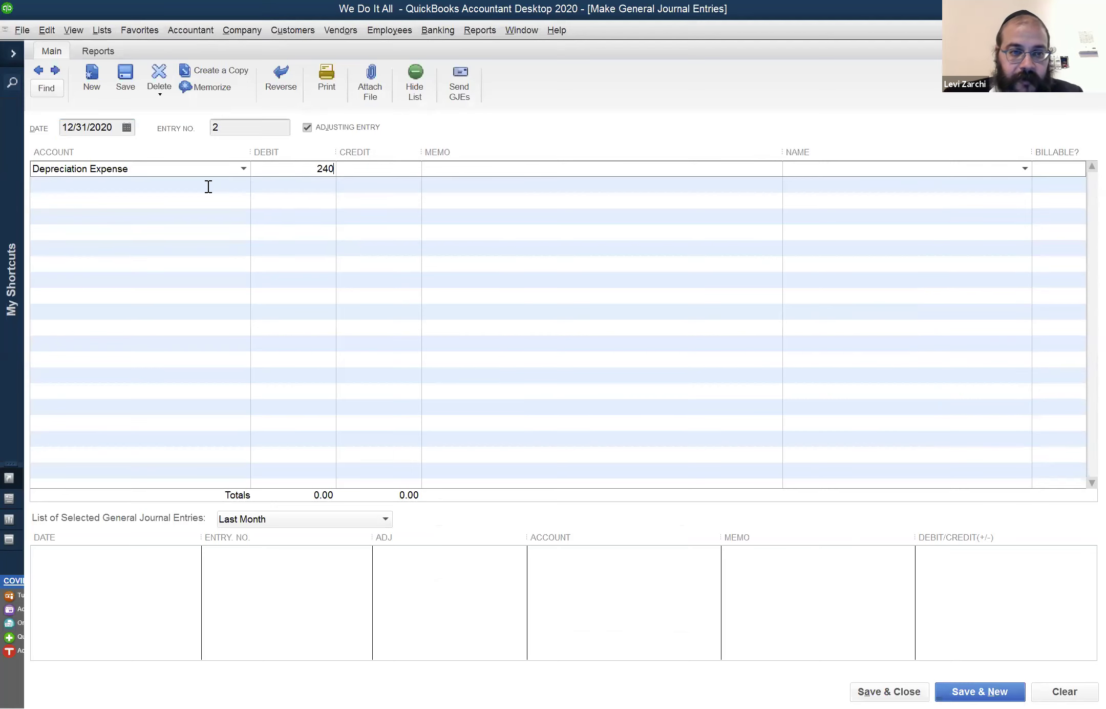
{"action": "left_click", "coordinate": [208, 187]}
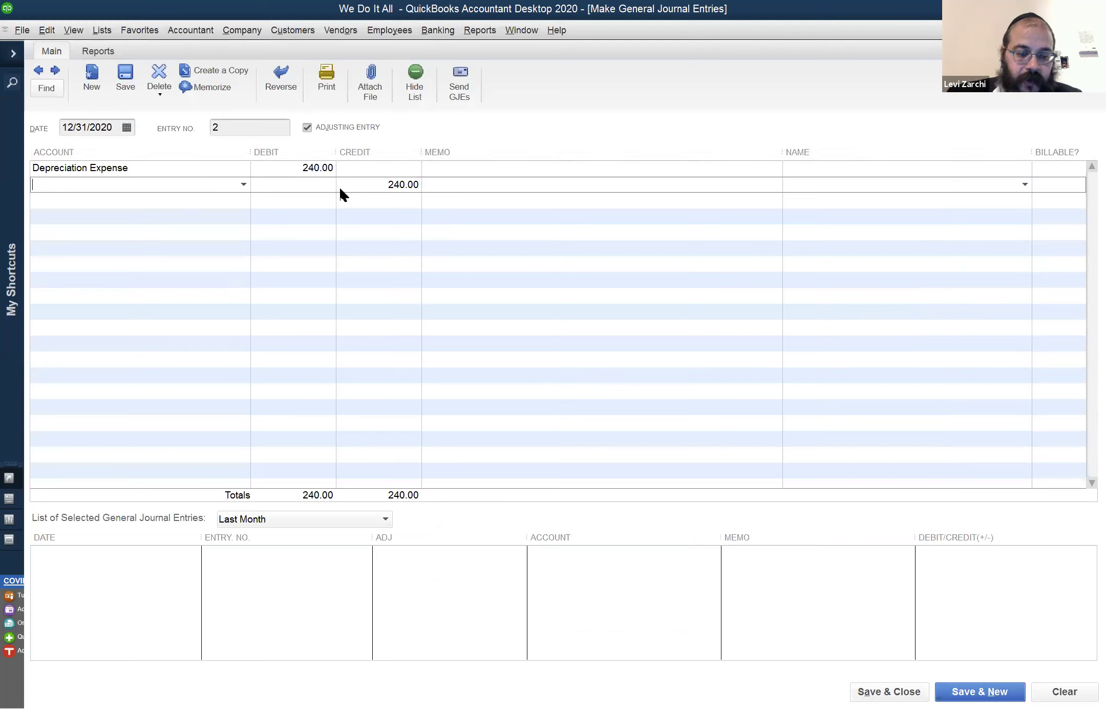
{"action": "type", "text": "A"}
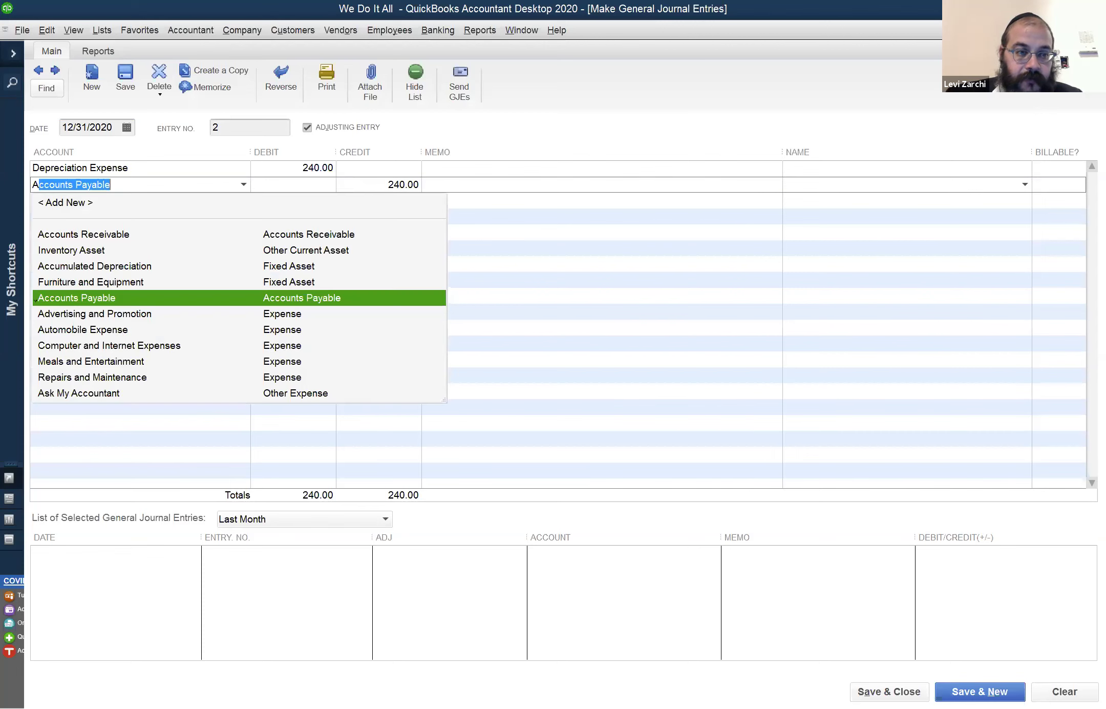
{"action": "type", "text": "c"}
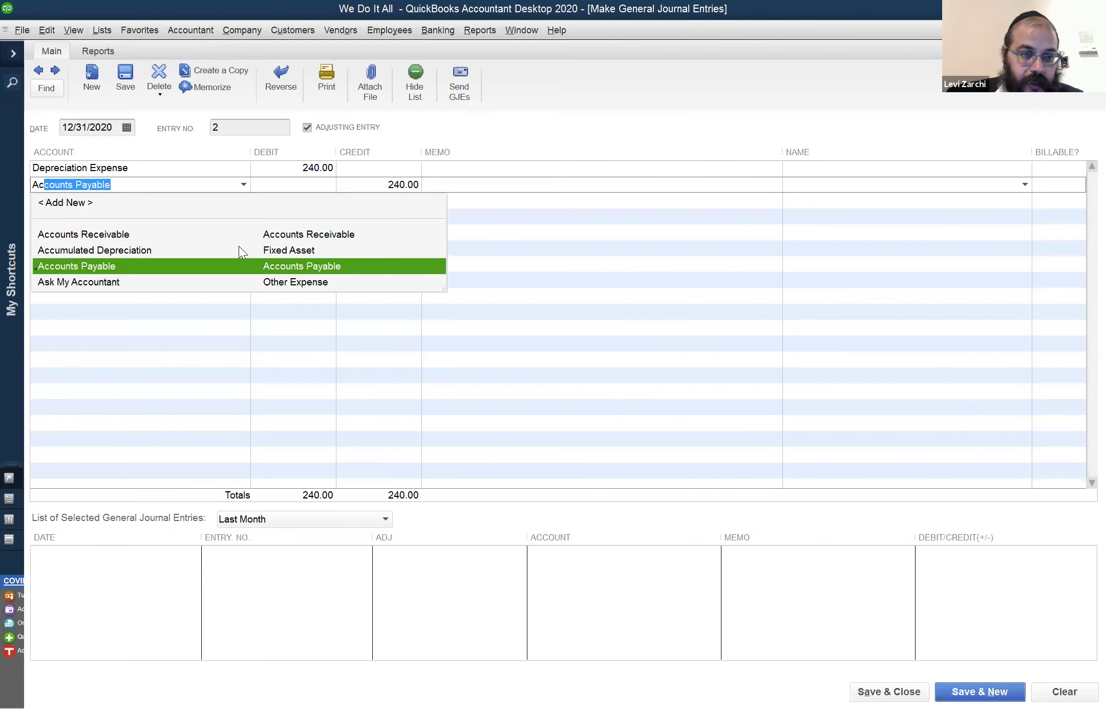
{"action": "type", "text": "cu"}
{"action": "key", "text": "Tab"}
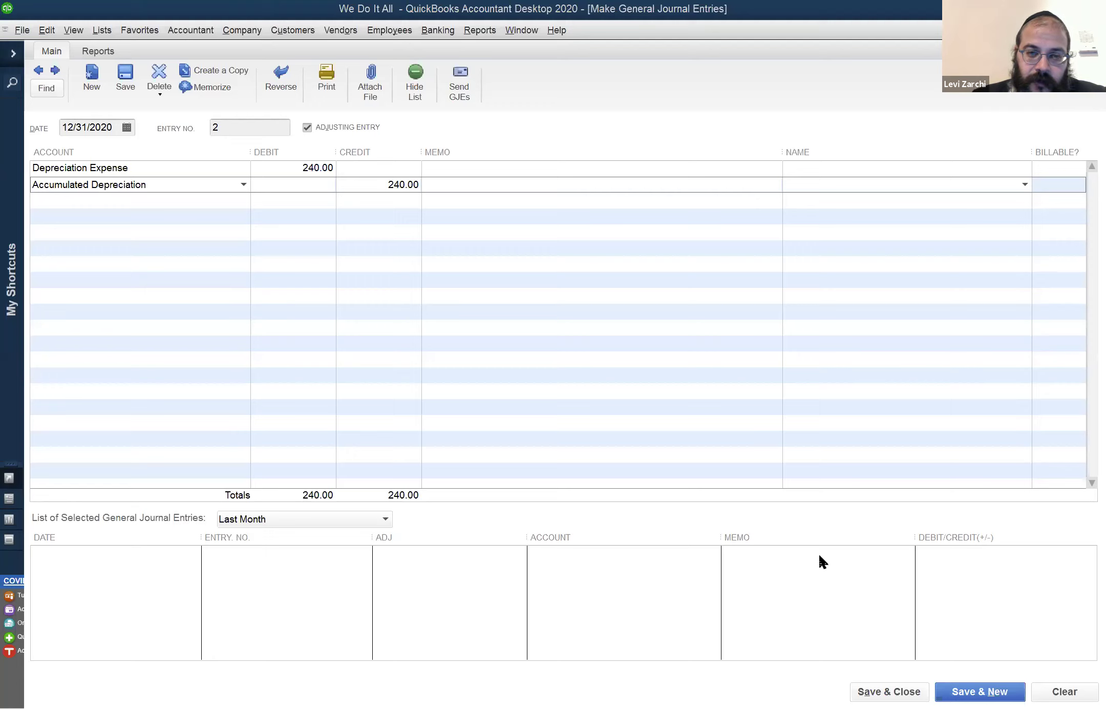
{"action": "left_click", "coordinate": [429, 28]}
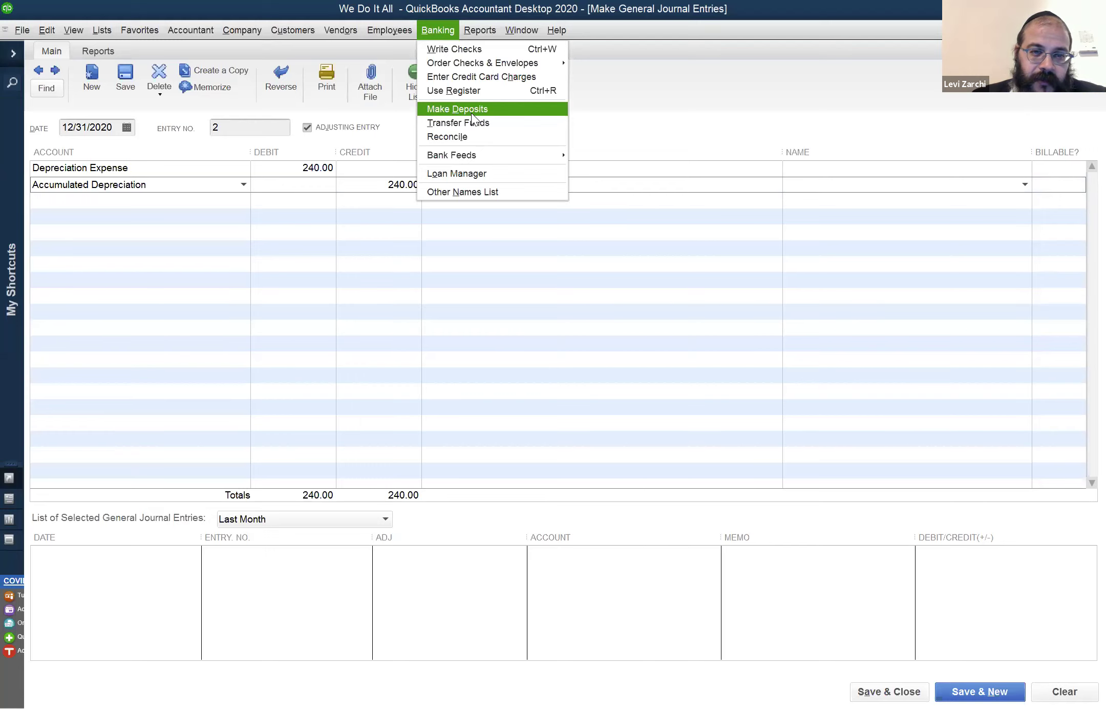
{"action": "left_click", "coordinate": [472, 114]}
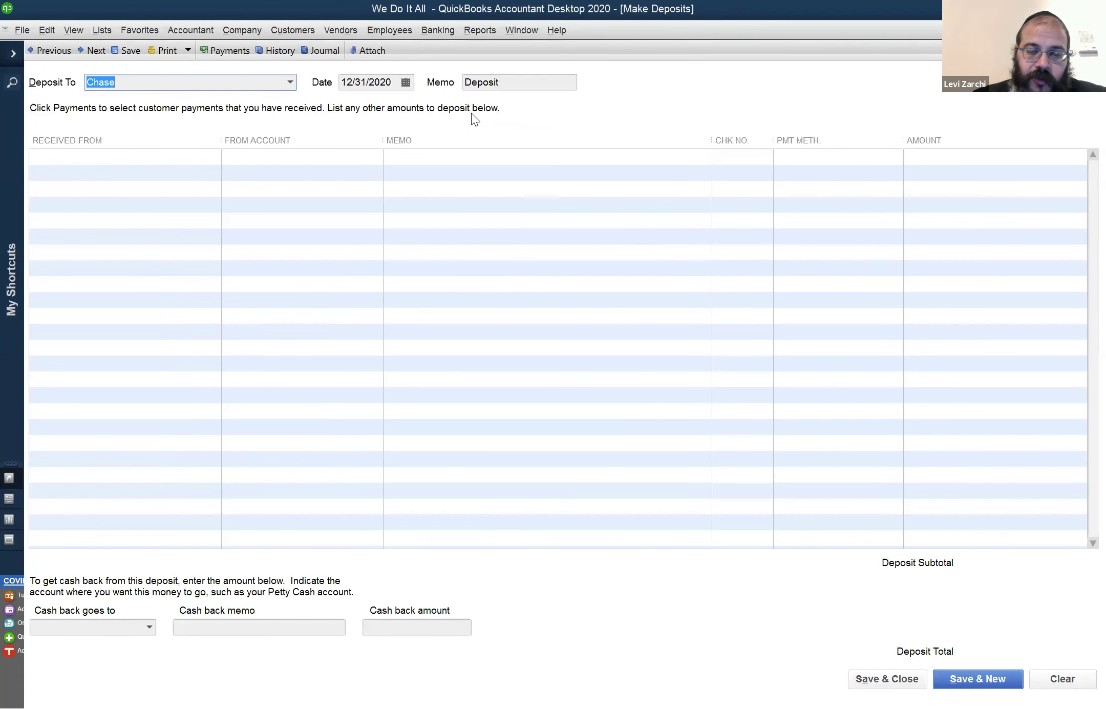
{"action": "left_click", "coordinate": [541, 156]}
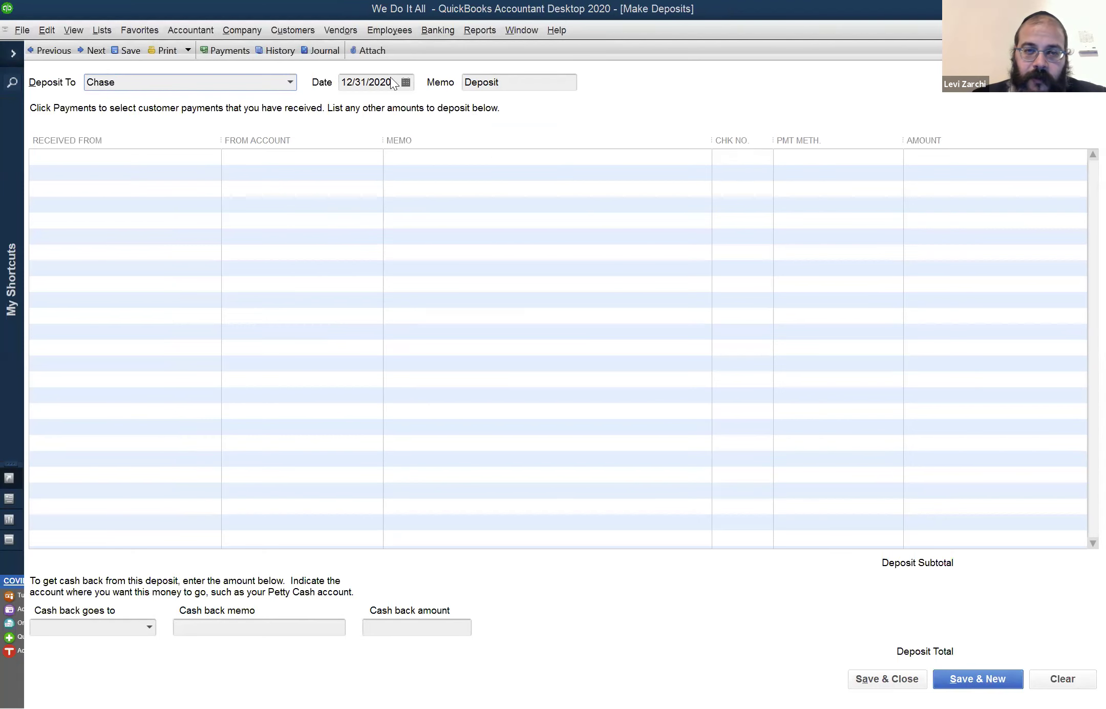
{"action": "key", "text": "Escape"}
{"action": "left_click", "coordinate": [428, 31]}
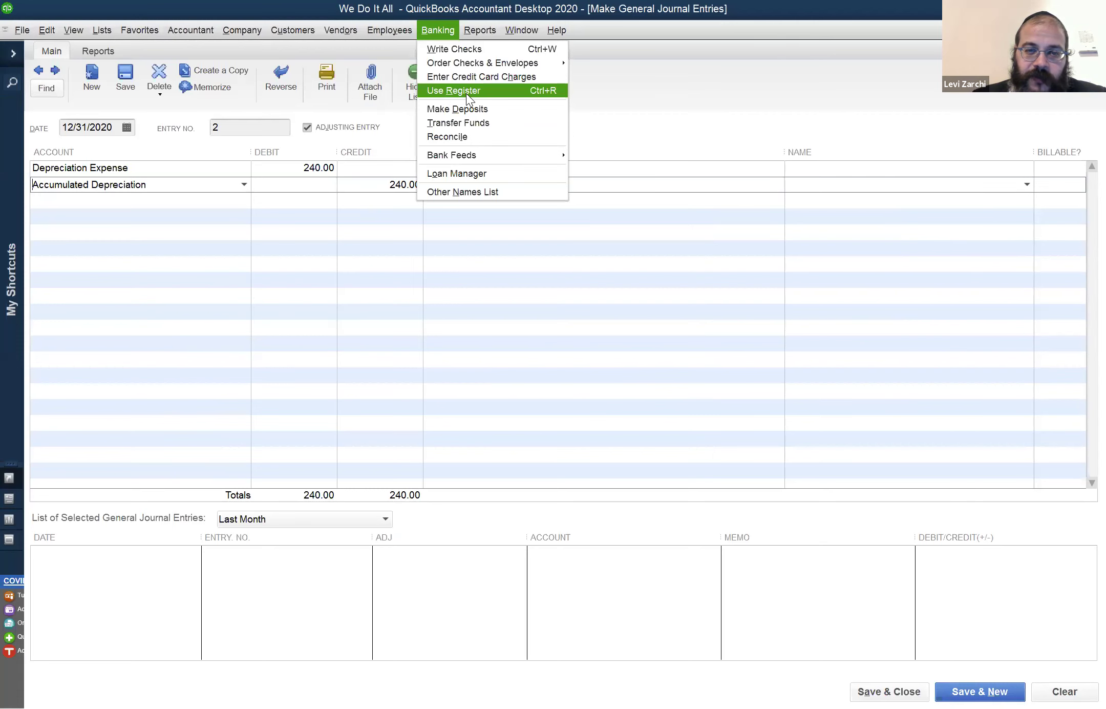
{"action": "left_click", "coordinate": [462, 105]}
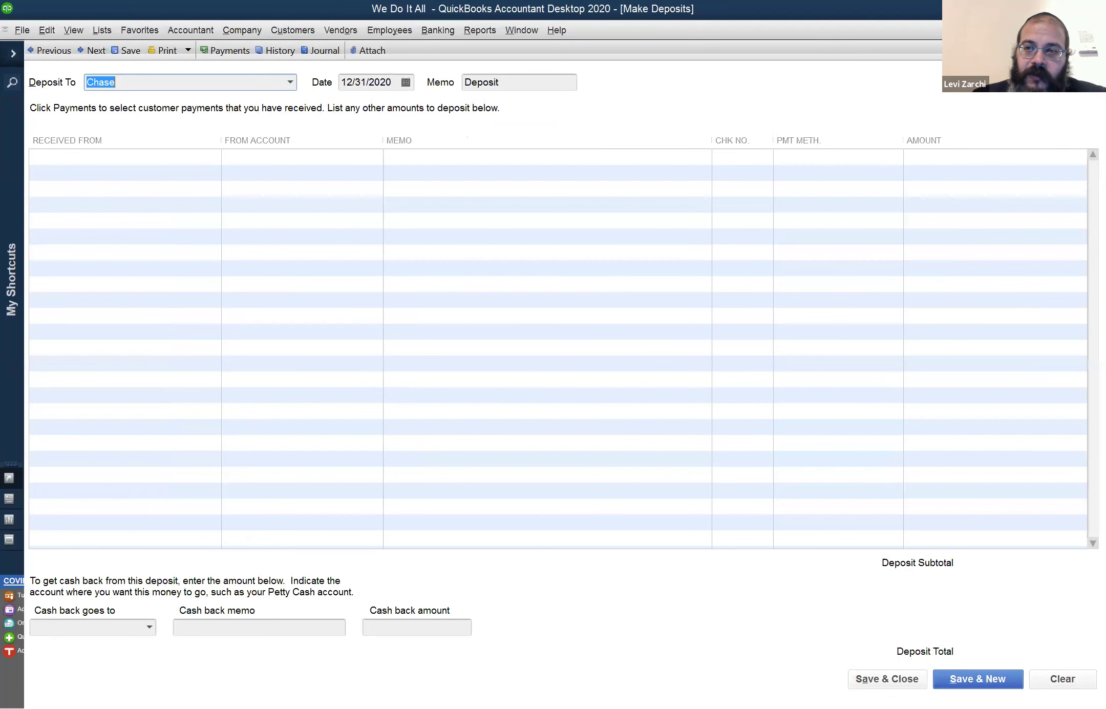
{"action": "key", "text": "Escape"}
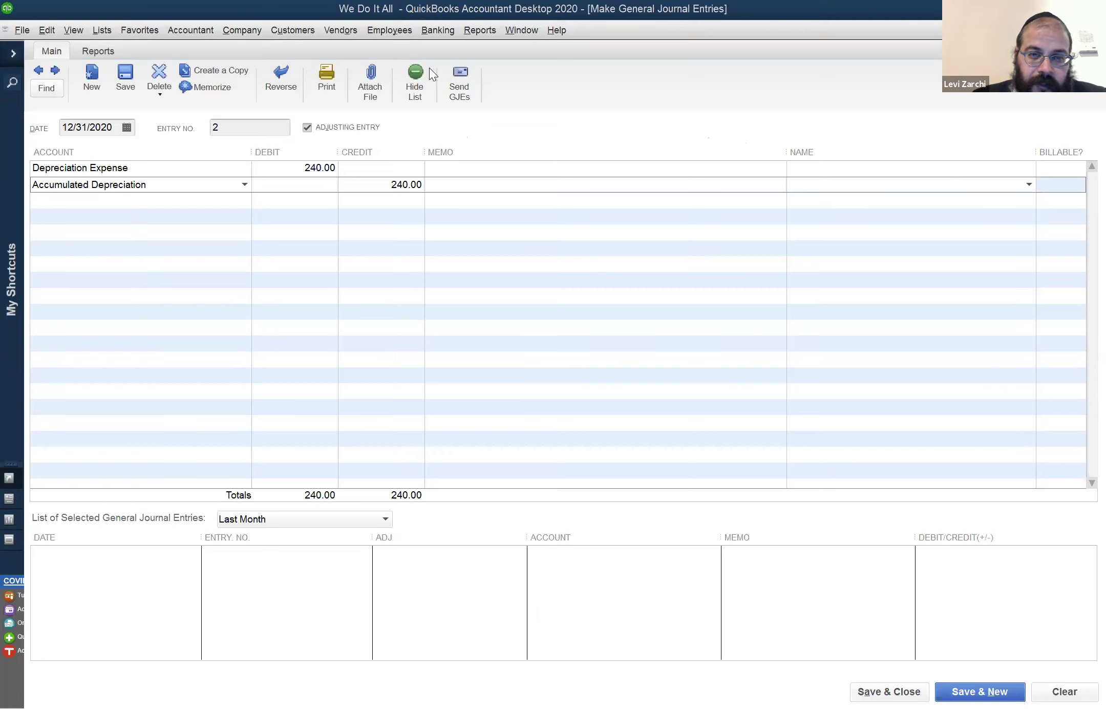
Review the Profit & Loss report's 240.00 depreciation, then close it
{"action": "left_click", "coordinate": [520, 32]}
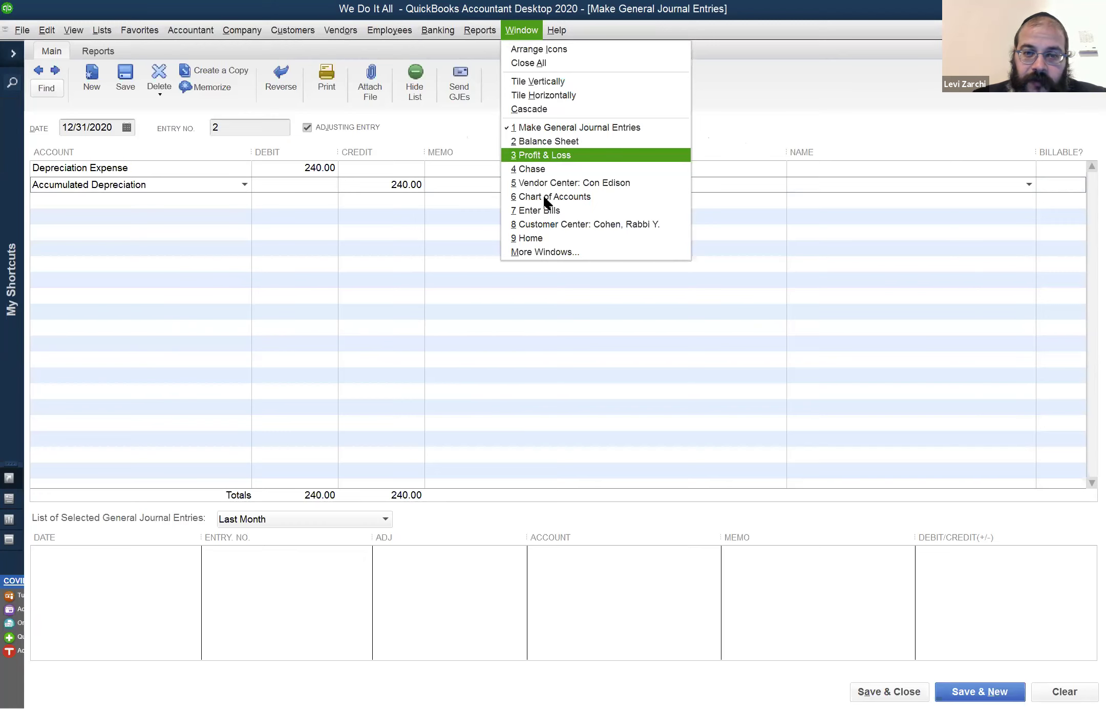
{"action": "left_click", "coordinate": [549, 159]}
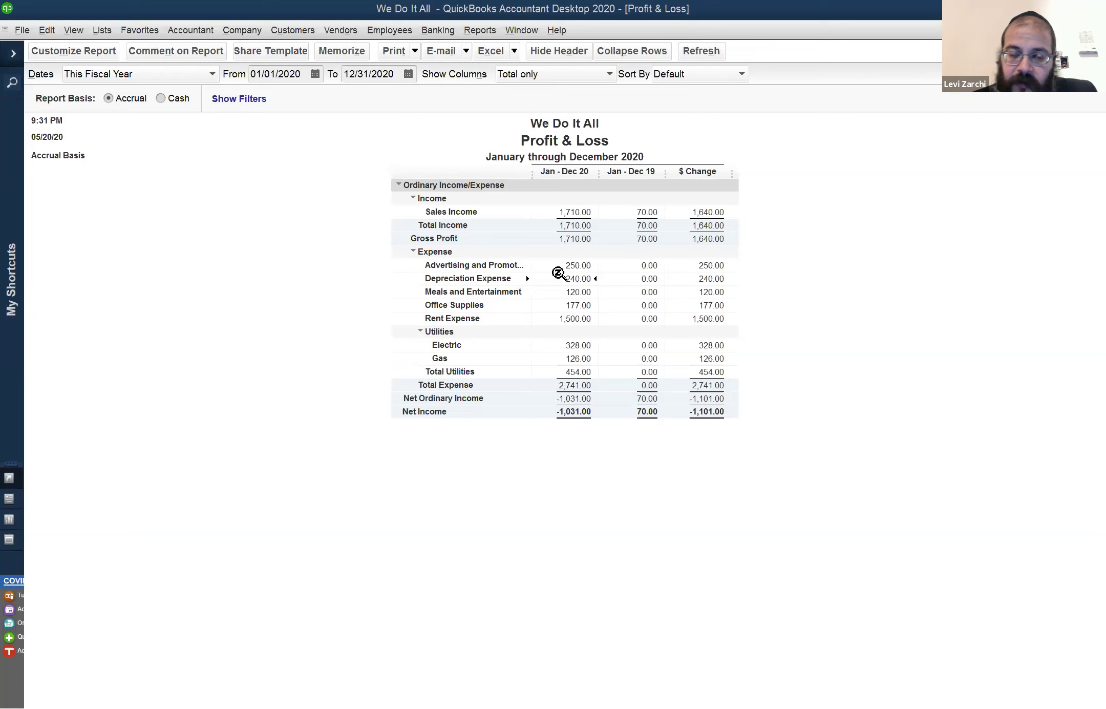
{"action": "left_click", "coordinate": [238, 31]}
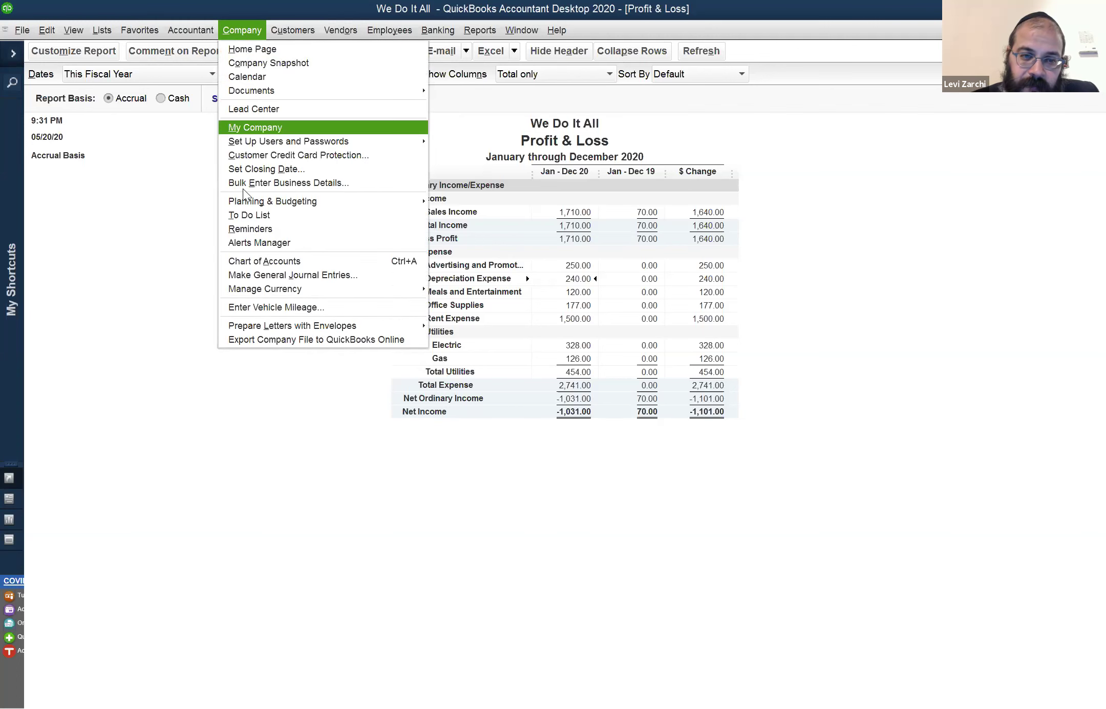
{"action": "left_click", "coordinate": [148, 145]}
{"action": "key", "text": "Escape"}
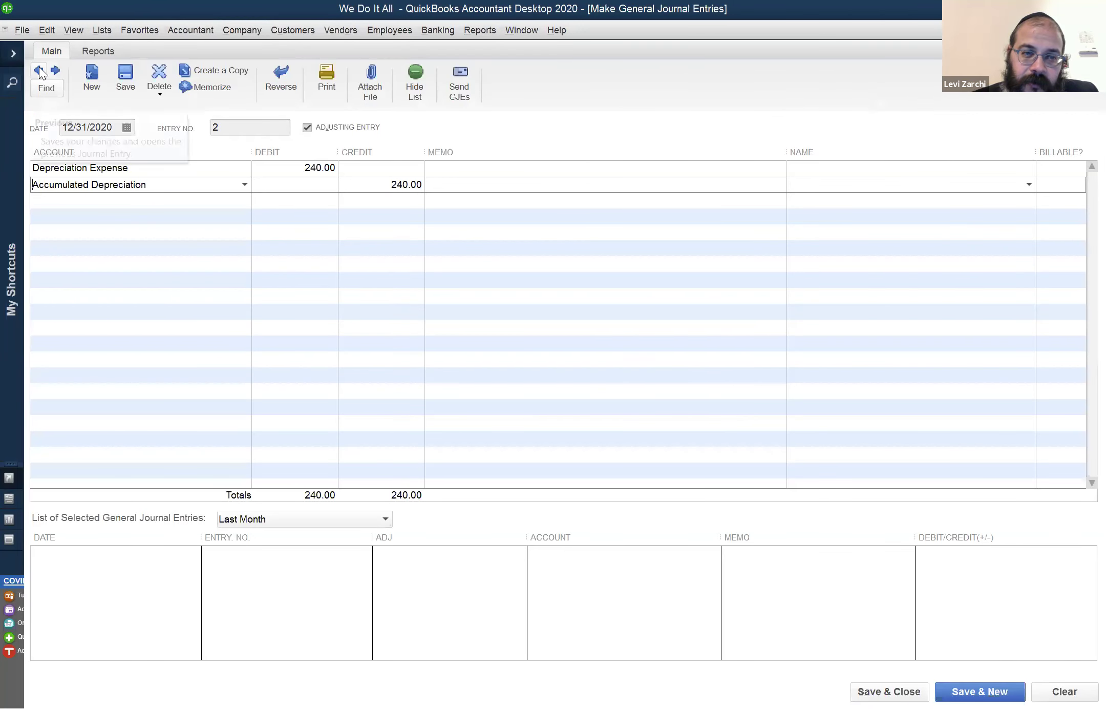
Save the future-dated depreciation entry, accepting the warning, and return to entry no. 1
{"action": "key", "text": "ctrl+s"}
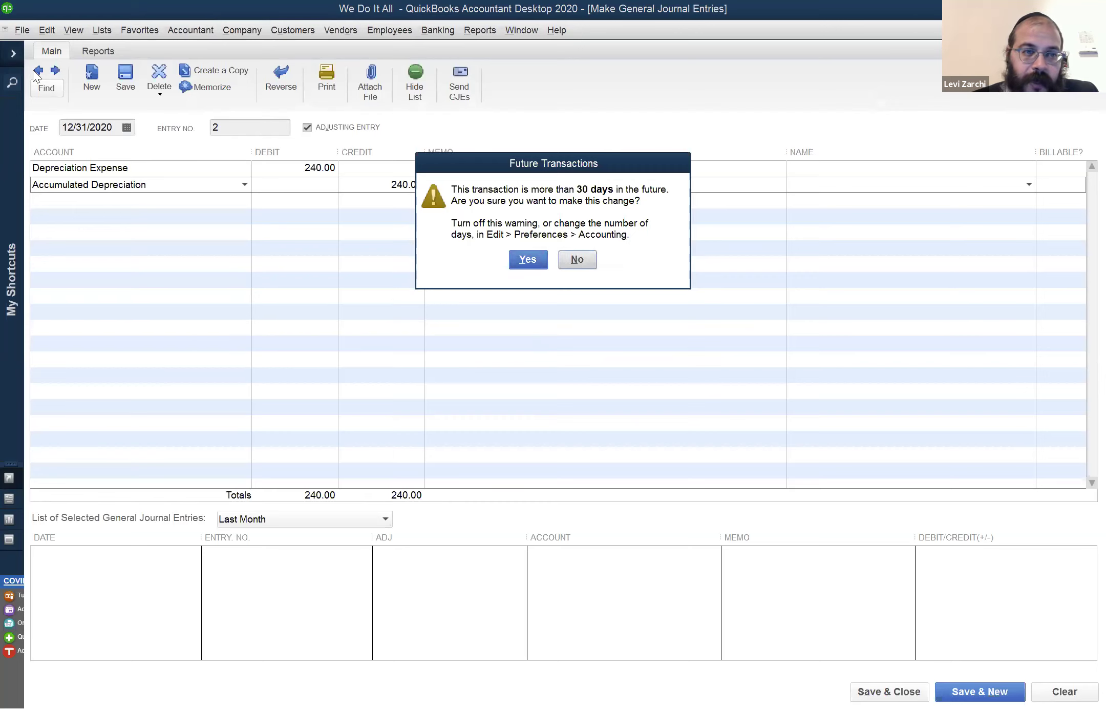
{"action": "key", "text": "Return"}
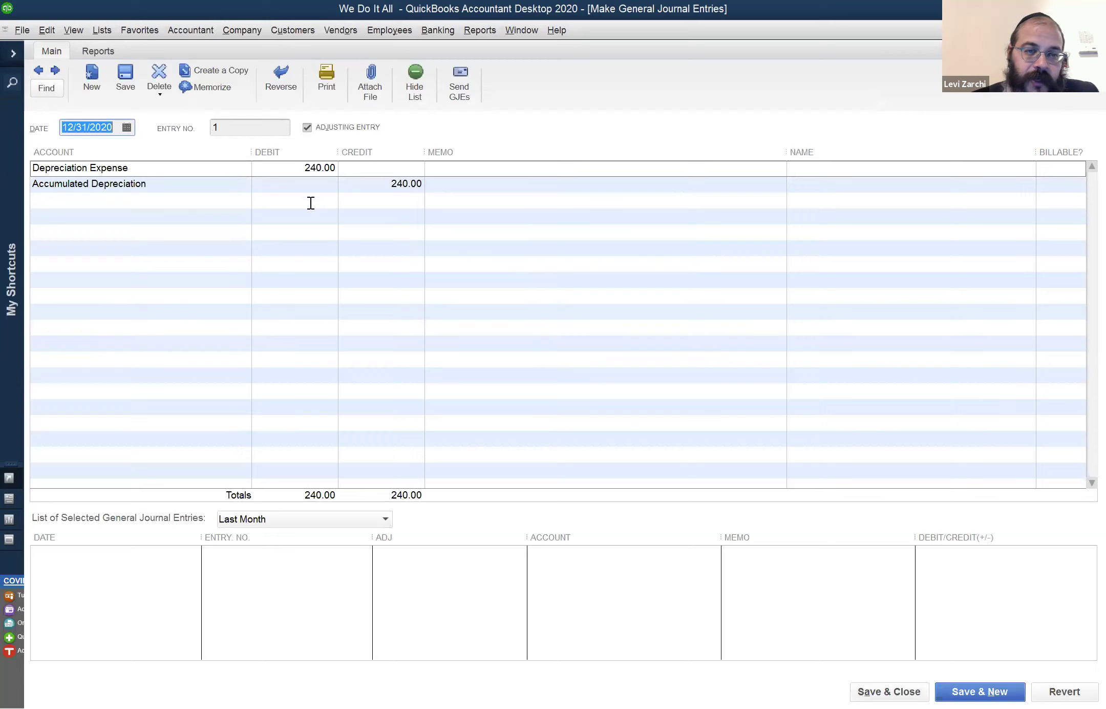
{"action": "left_click", "coordinate": [55, 71]}
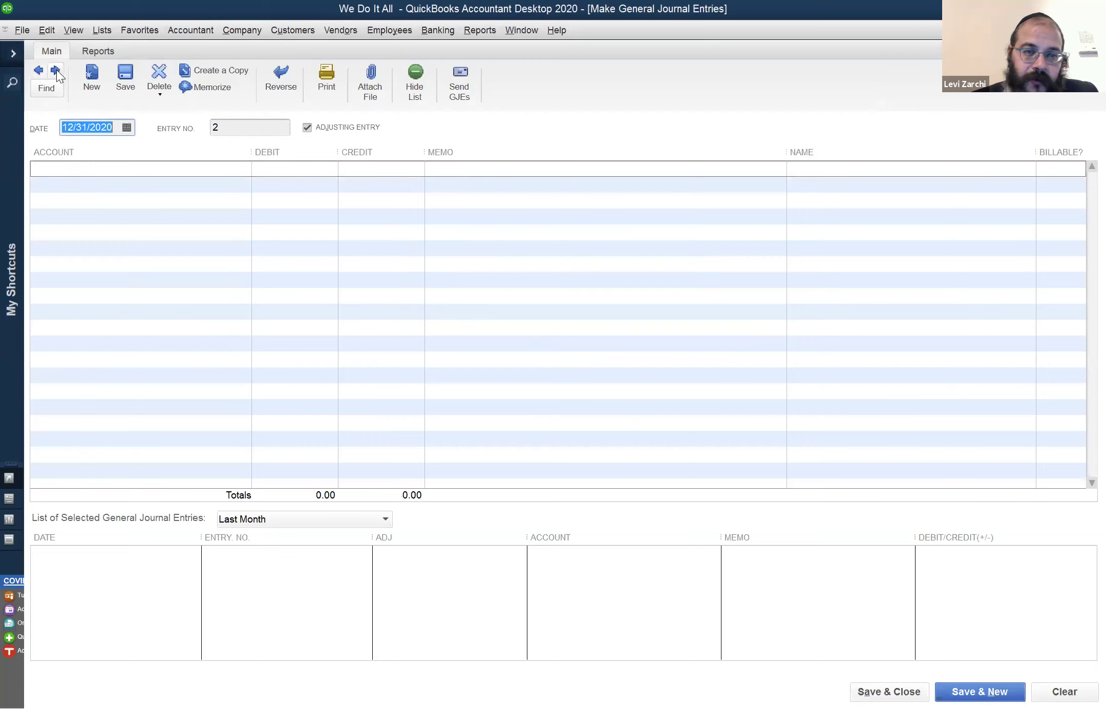
{"action": "left_click", "coordinate": [46, 71]}
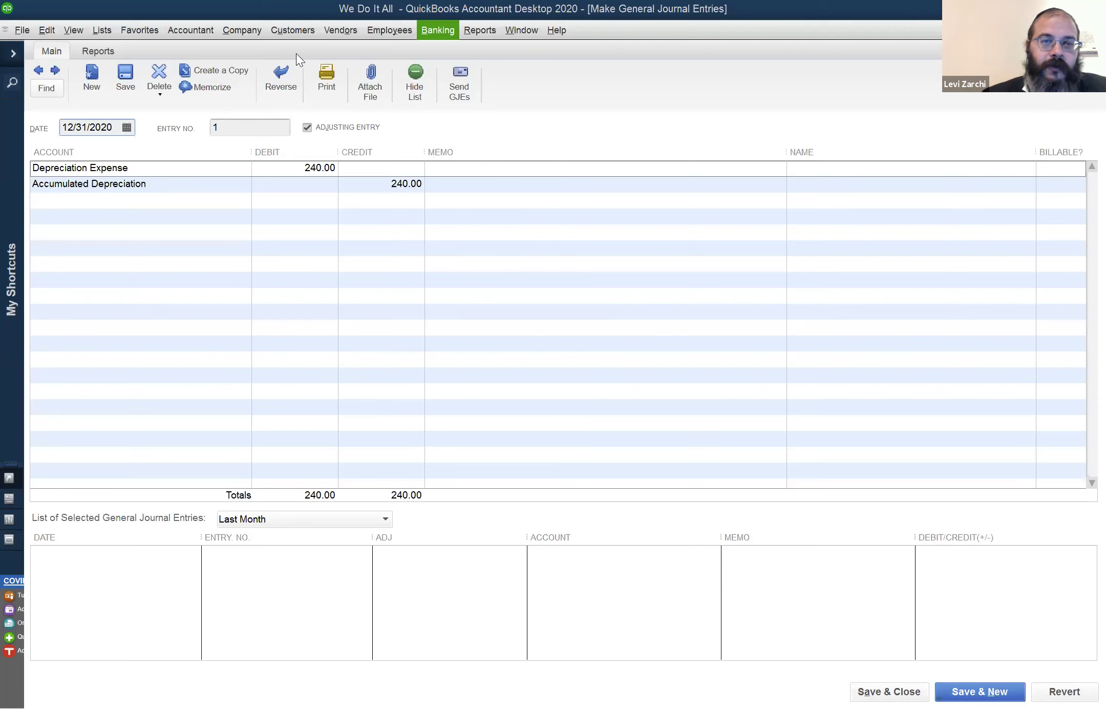
Open the Customers menu with Alt+U
{"action": "key", "text": "alt+u"}
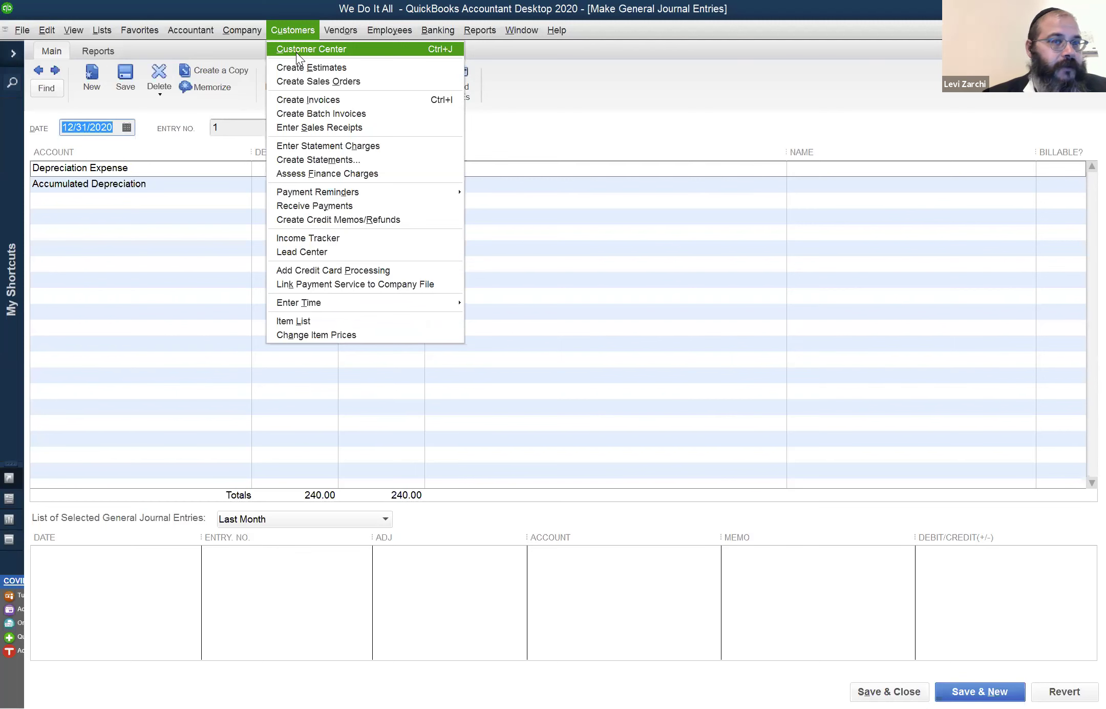
Open the Customer Center, select the customer with one 70.00 sales receipt, then browse the Company menu
{"action": "left_click", "coordinate": [296, 49]}
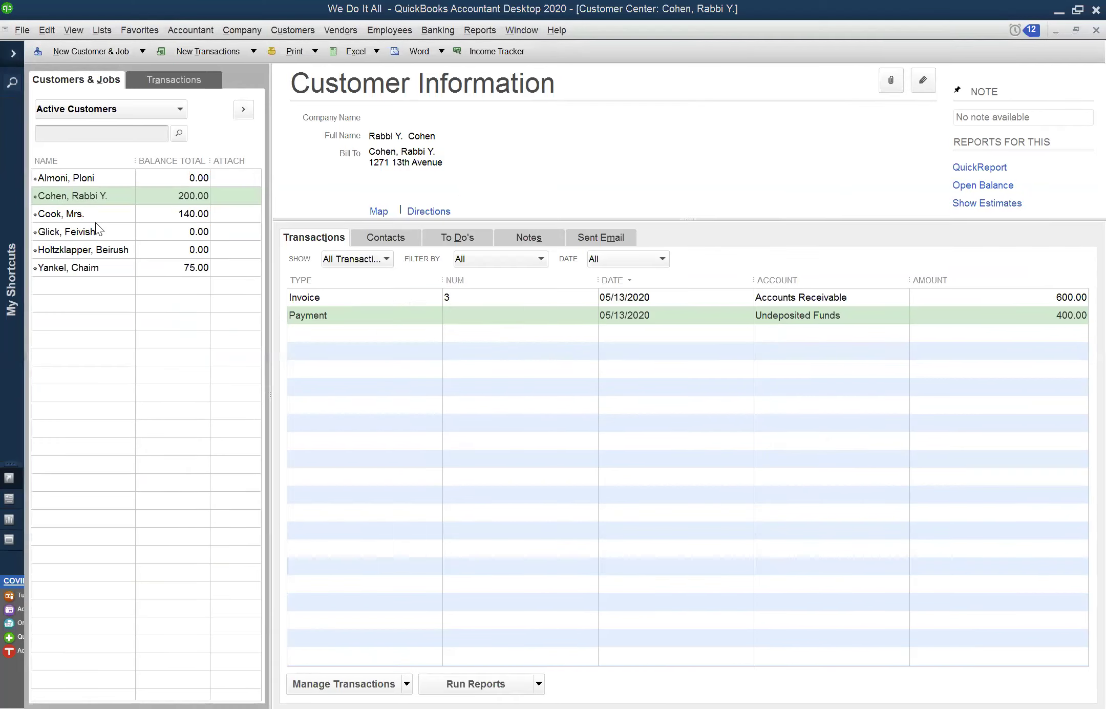
{"action": "left_click", "coordinate": [82, 232]}
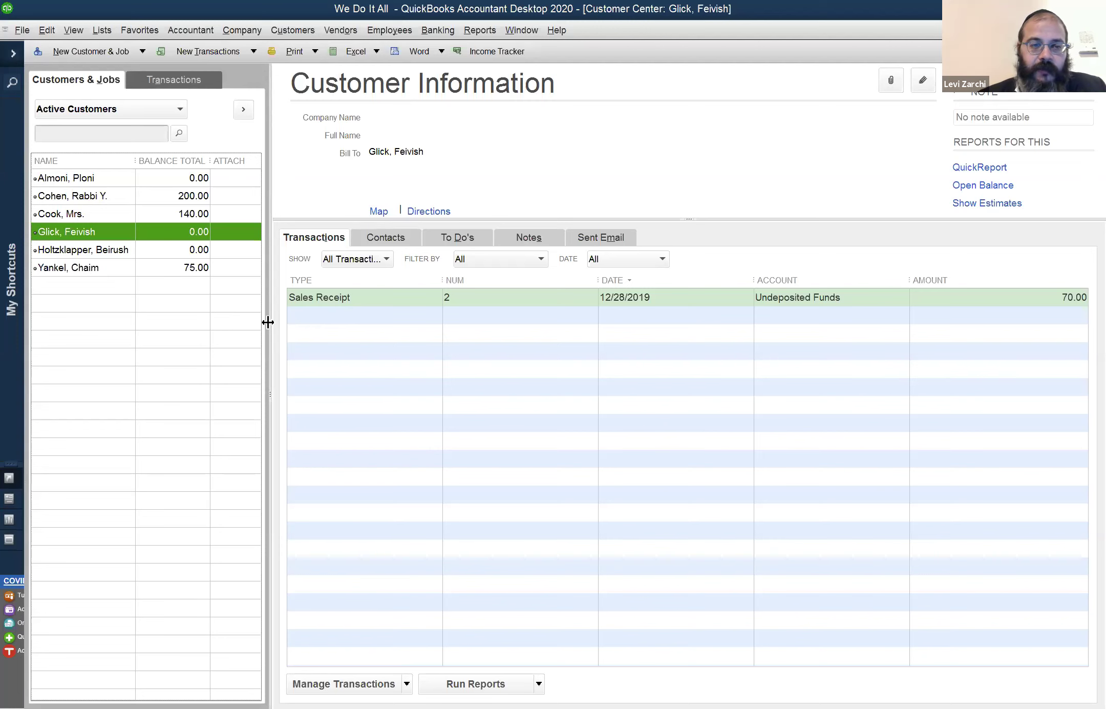
{"action": "left_click", "coordinate": [243, 33]}
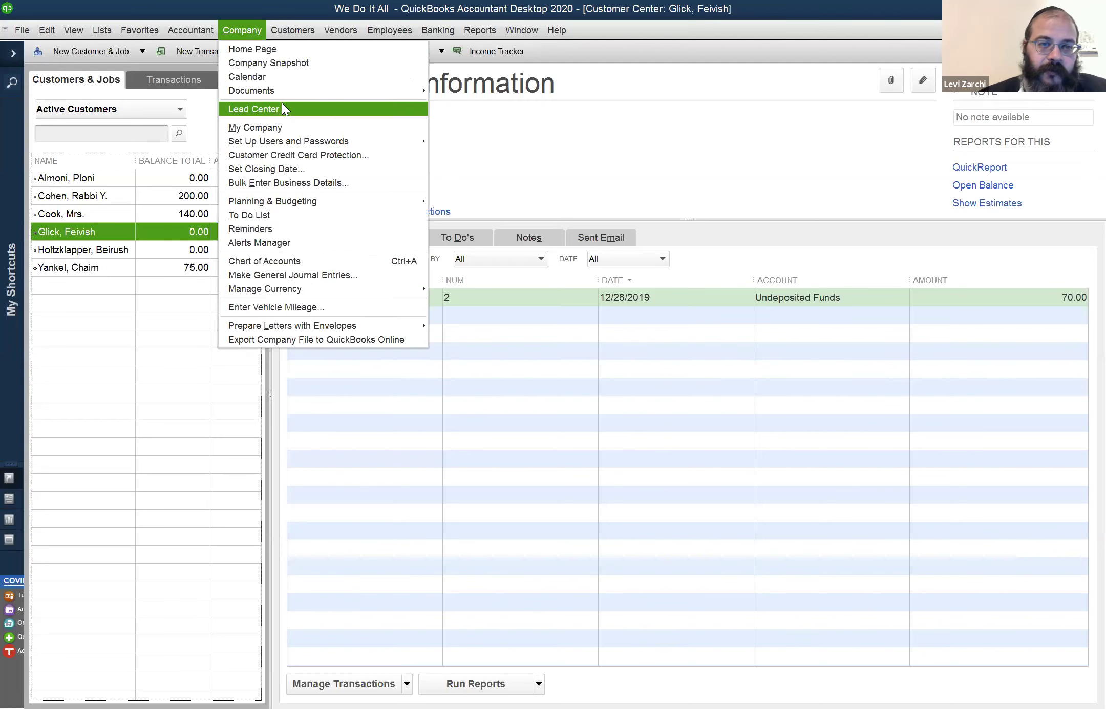
{"action": "mouse_move", "coordinate": [301, 27]}
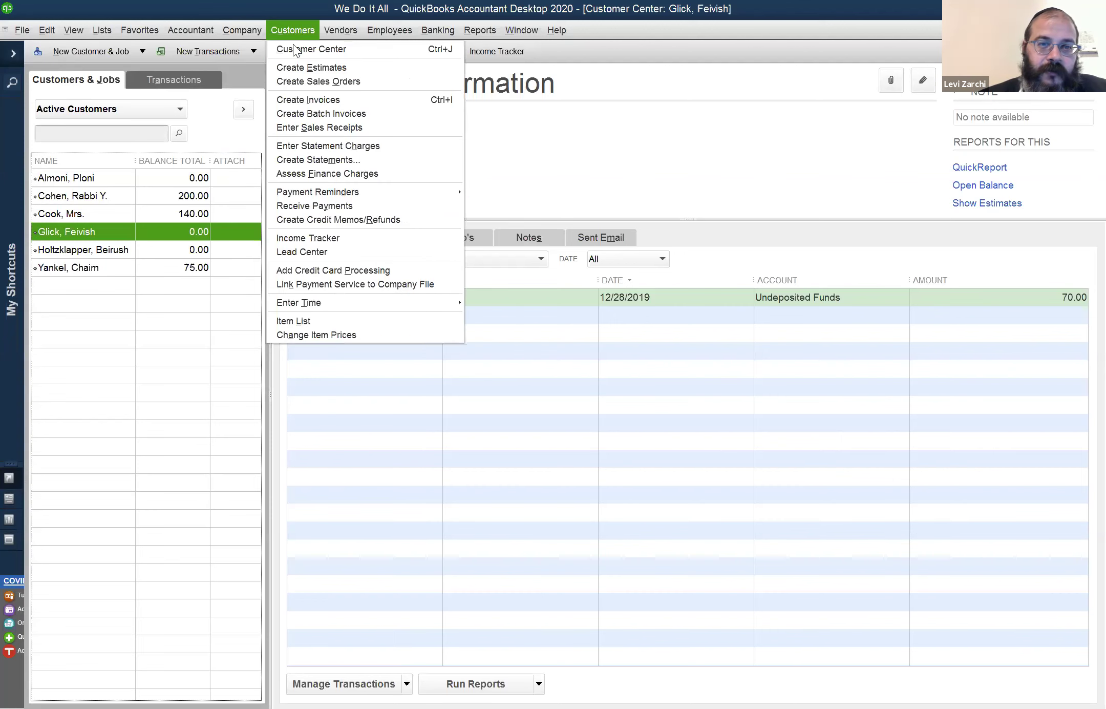
In Enter Sales Receipts, discard the future-dated receipt and browse back to the 70.00 Housekeeping and 75.00 Bookkeeping receipts
{"action": "left_click", "coordinate": [325, 129]}
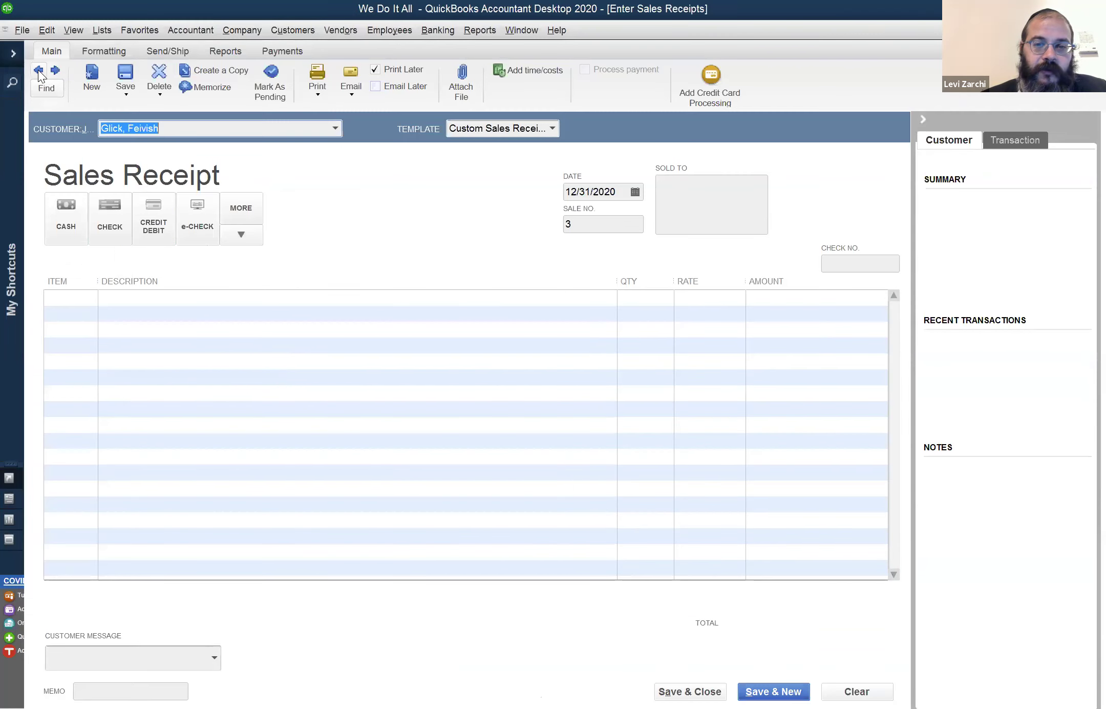
{"action": "left_click", "coordinate": [491, 205]}
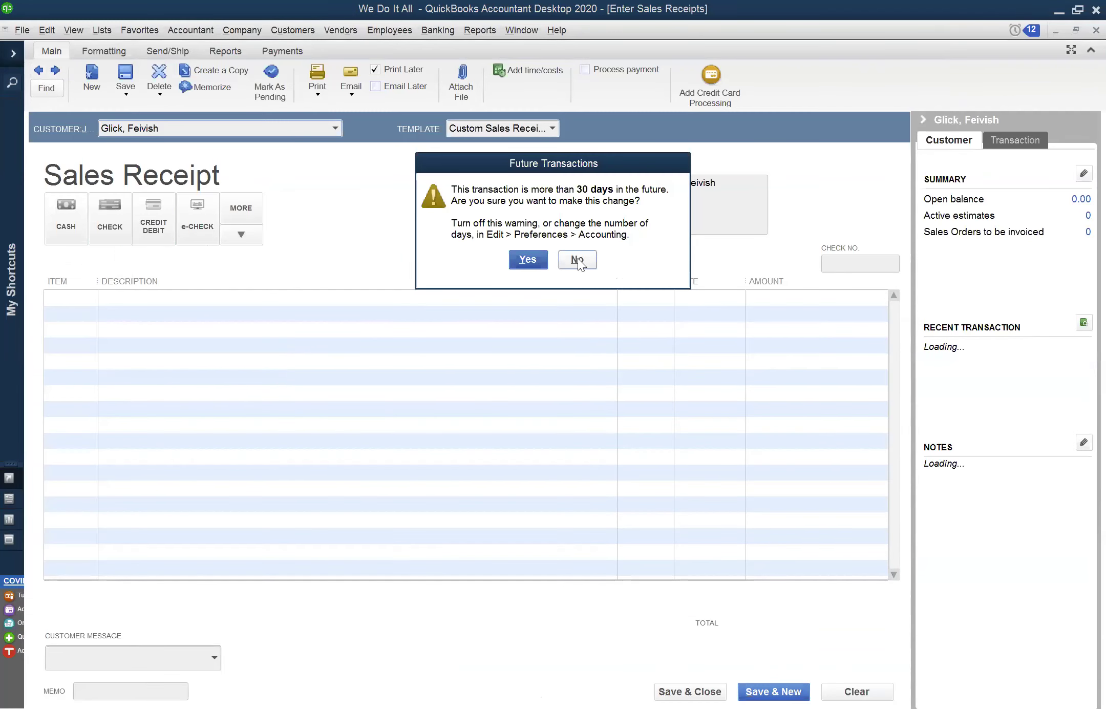
{"action": "left_click", "coordinate": [577, 259]}
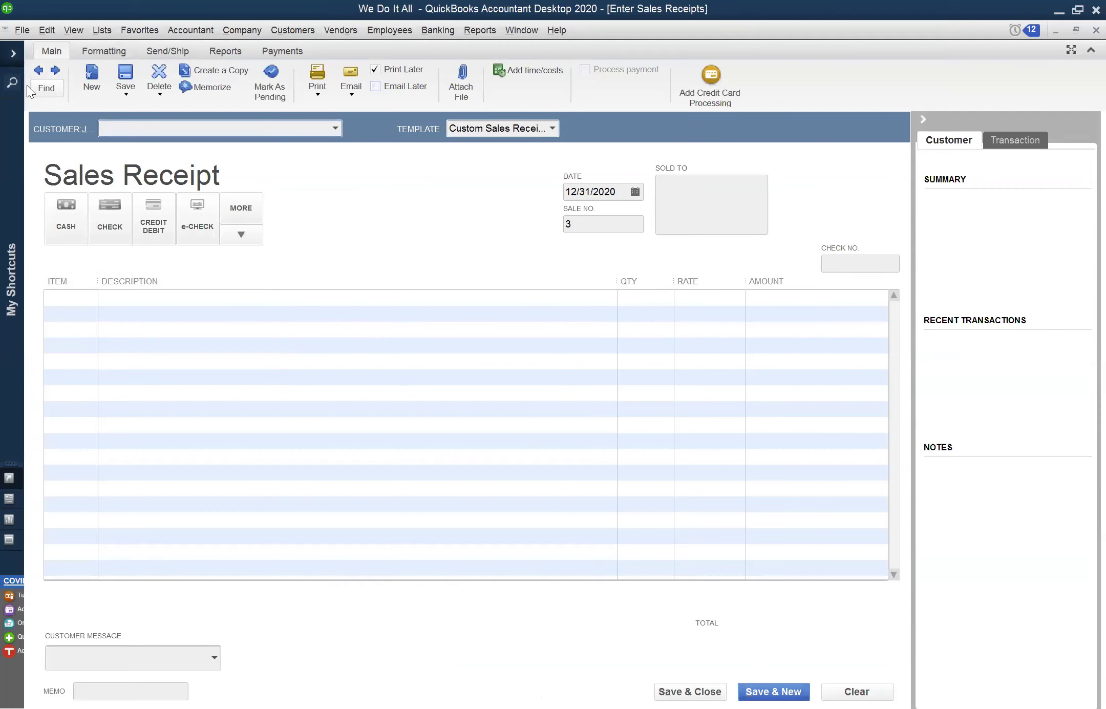
{"action": "left_click", "coordinate": [39, 69]}
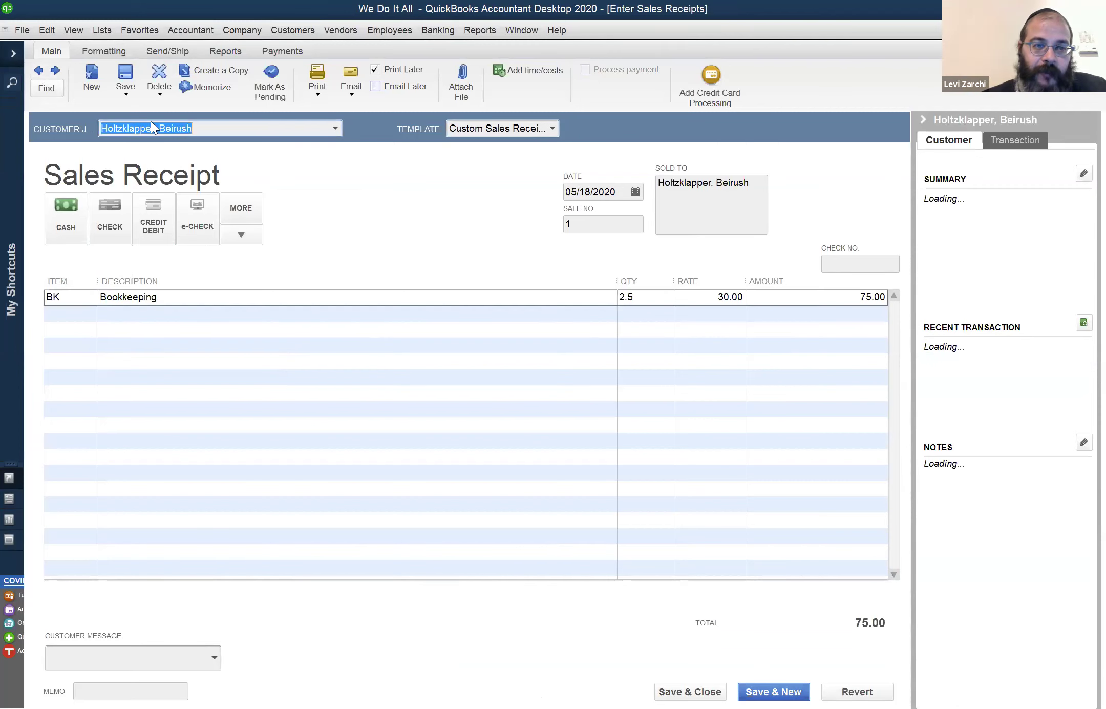
{"action": "left_click", "coordinate": [55, 71]}
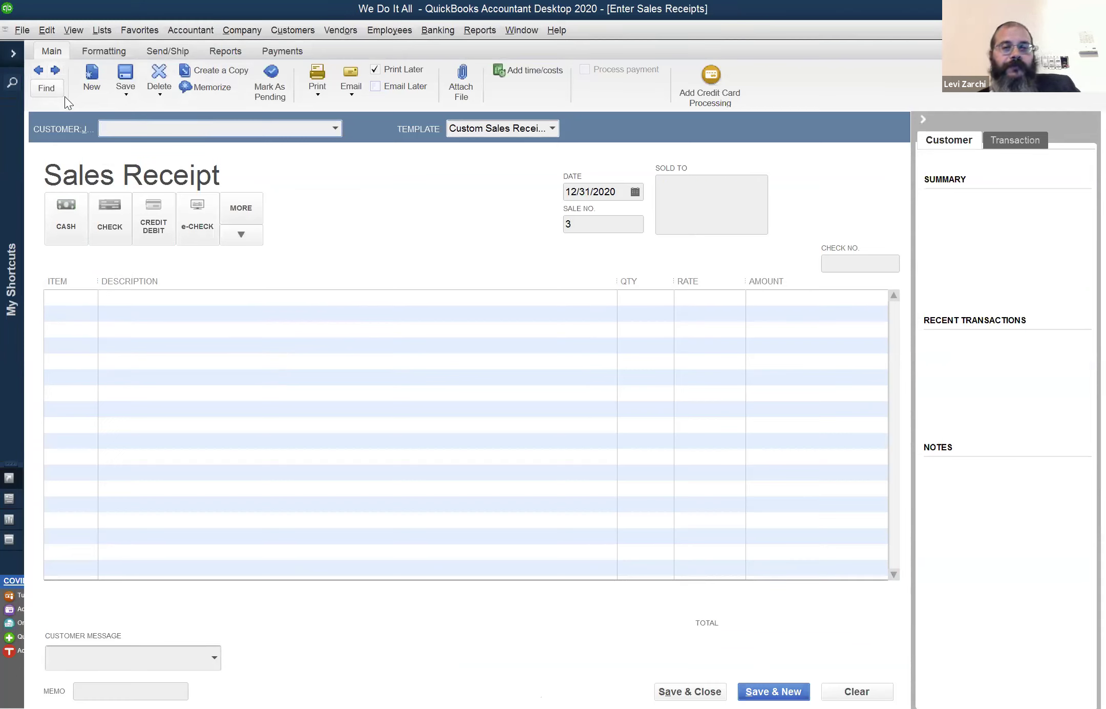
{"action": "left_click", "coordinate": [37, 72]}
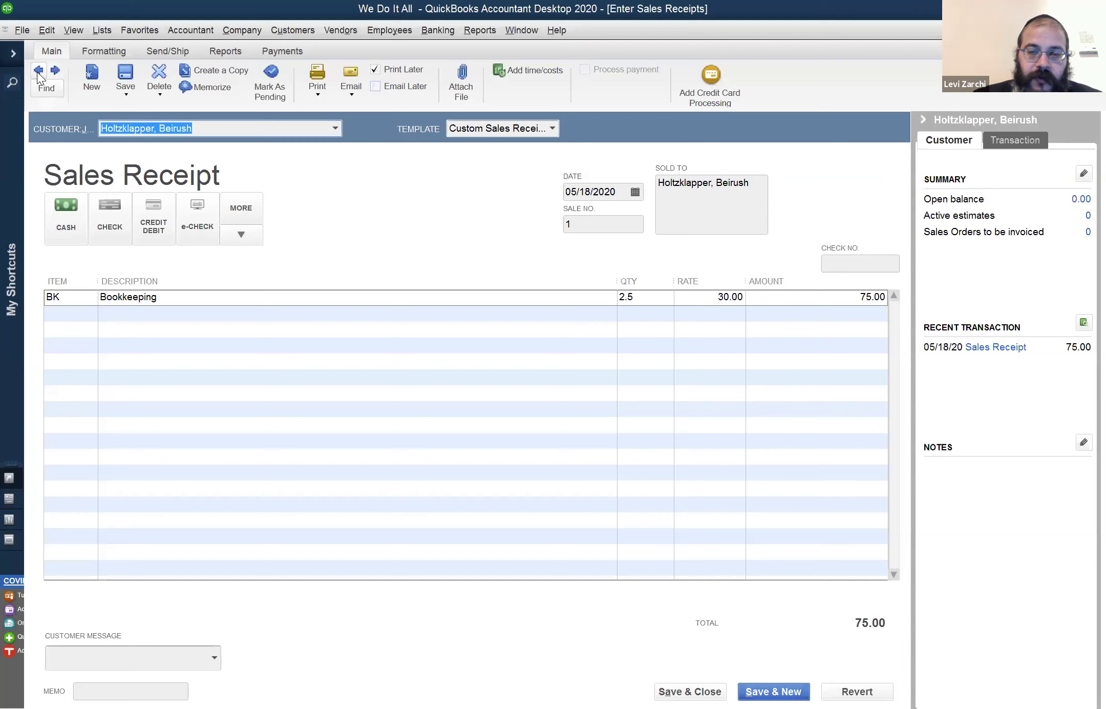
{"action": "left_click", "coordinate": [38, 71]}
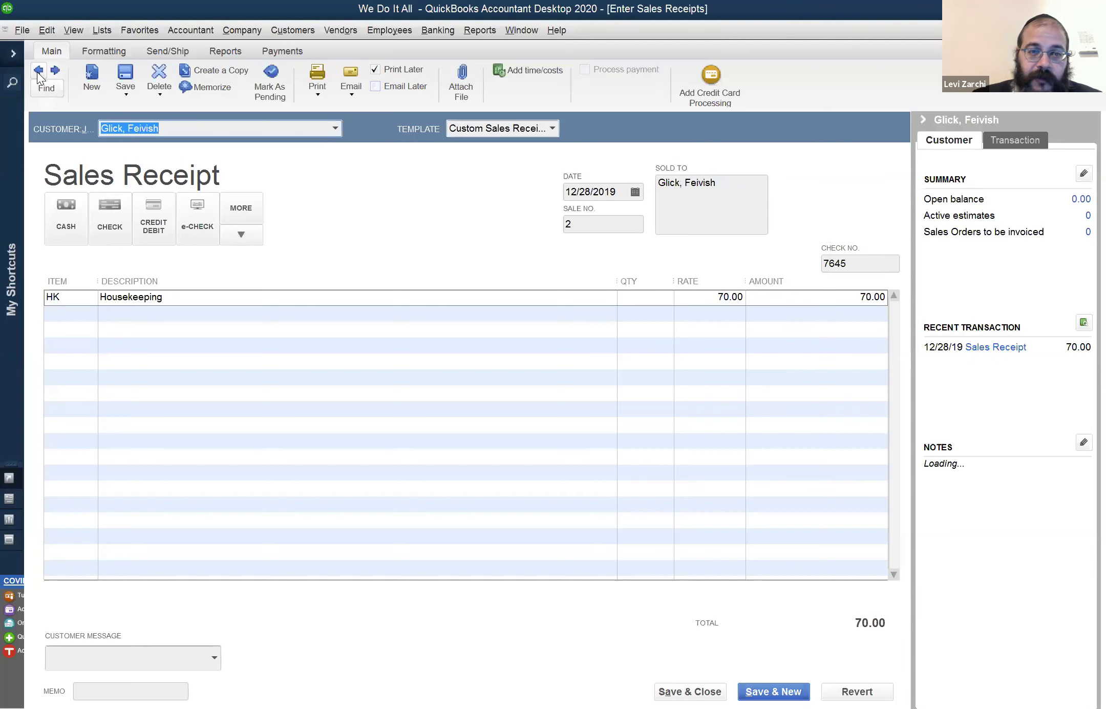
{"action": "left_click", "coordinate": [60, 75]}
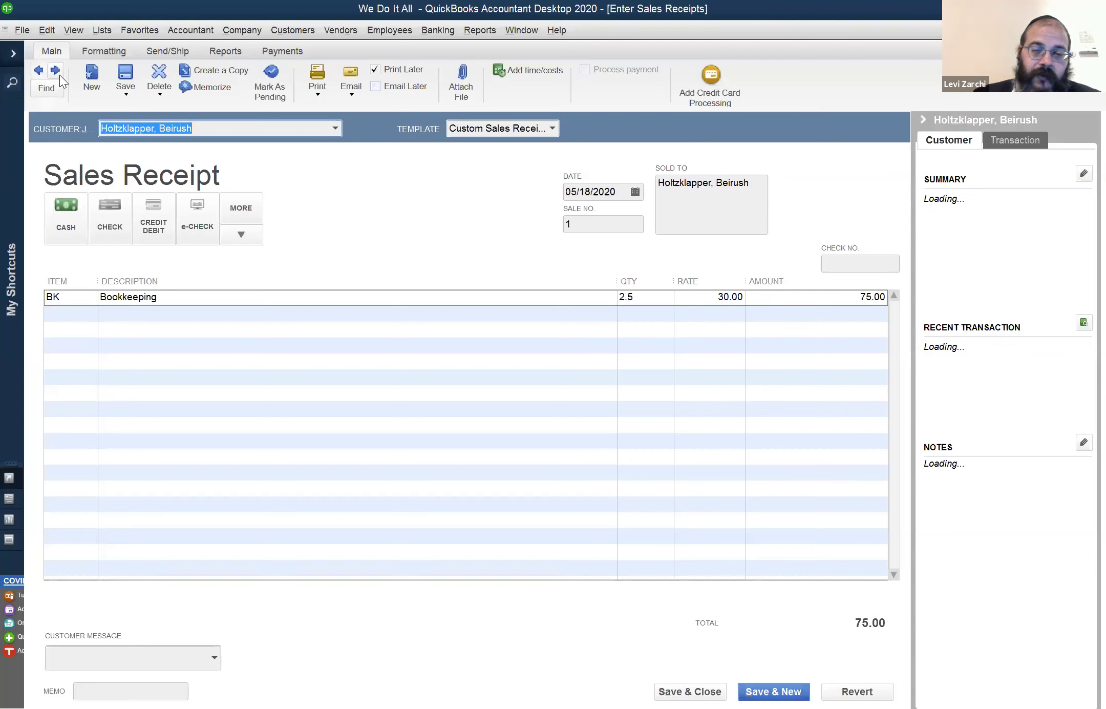
Advance to a blank sales receipt, then switch to the Customer Center with Ctrl+J
{"action": "left_click", "coordinate": [46, 32]}
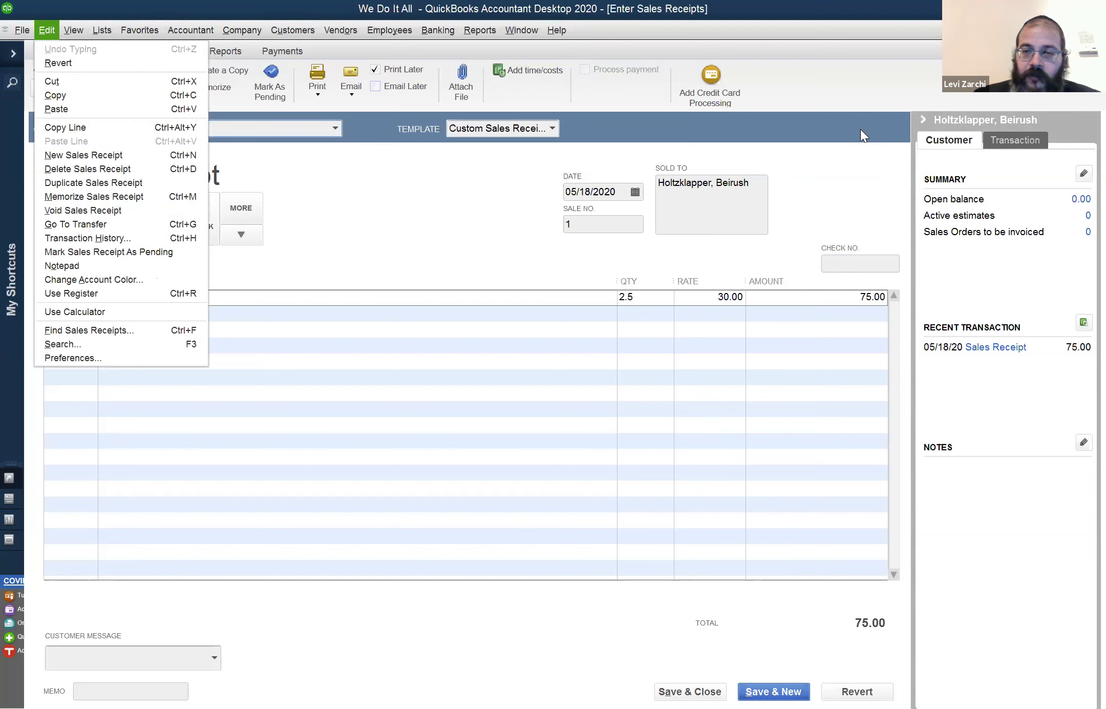
{"action": "left_click", "coordinate": [840, 134]}
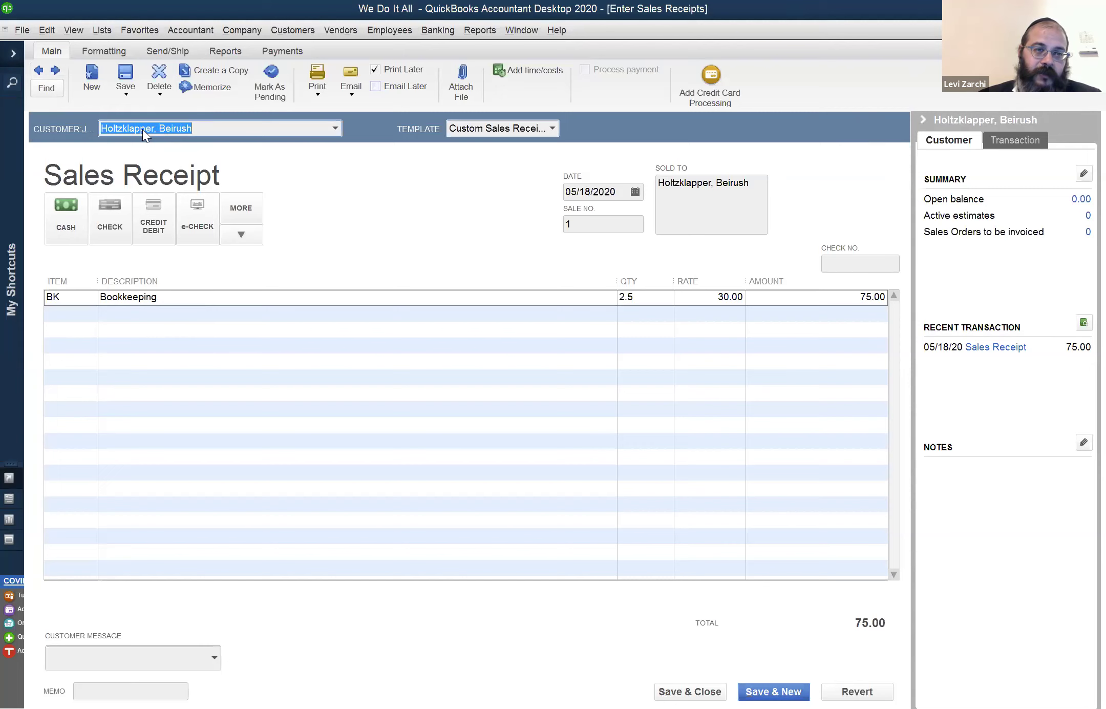
{"action": "left_click", "coordinate": [60, 75]}
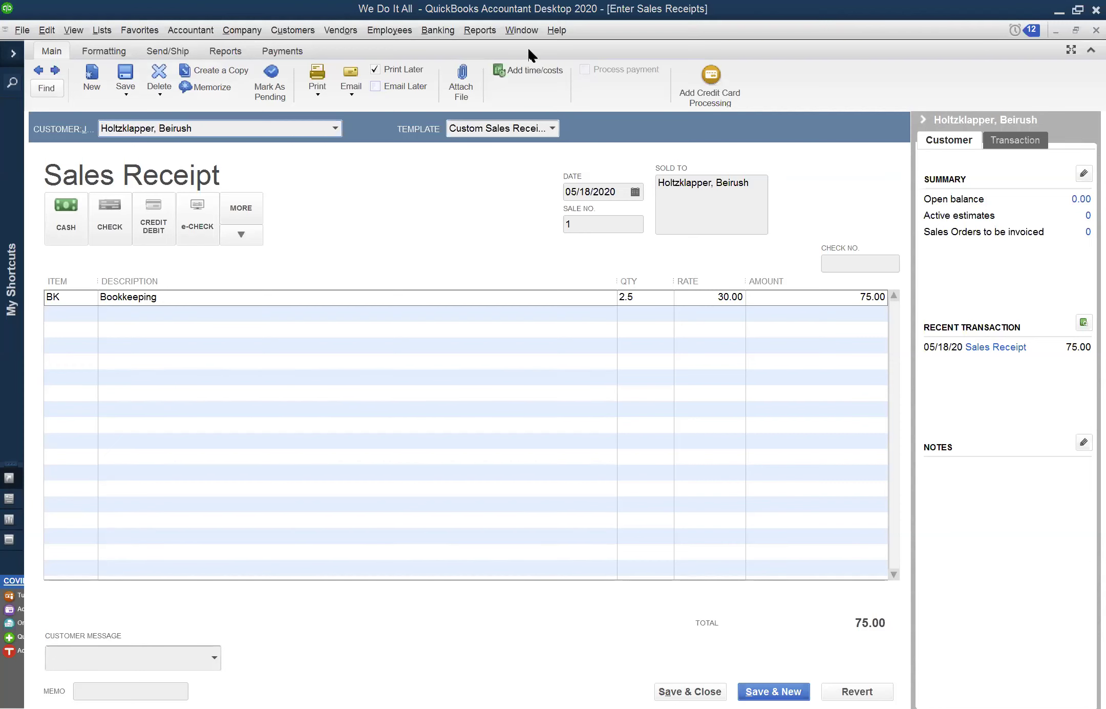
{"action": "left_click", "coordinate": [533, 32]}
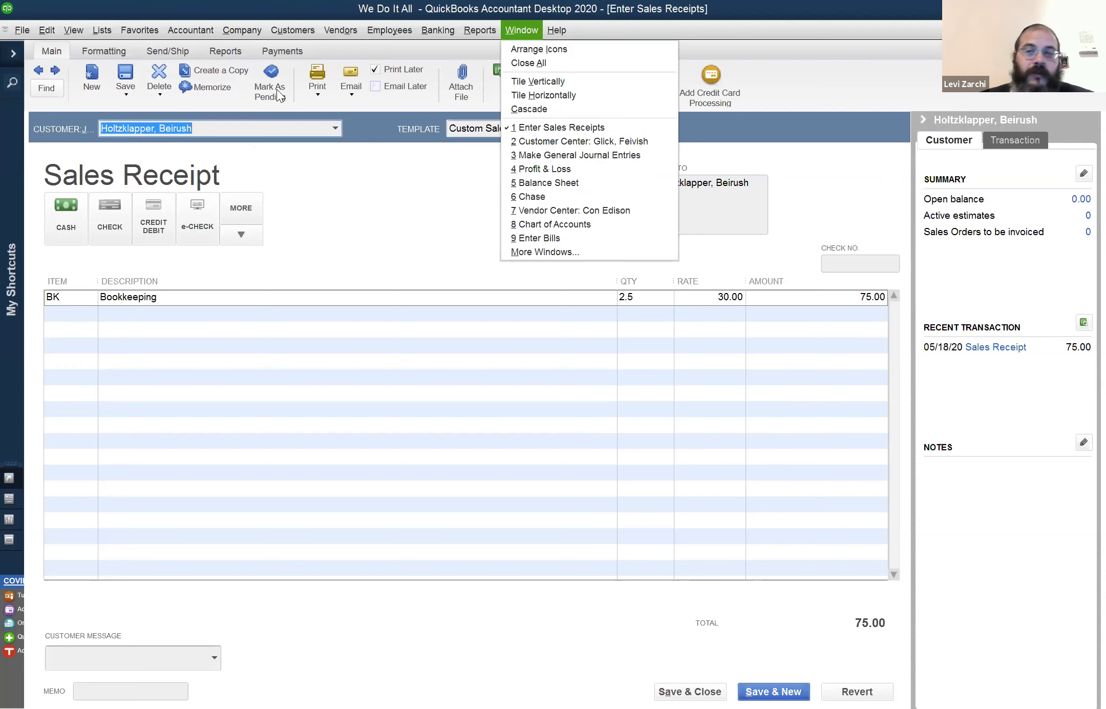
{"action": "key", "text": "Escape"}
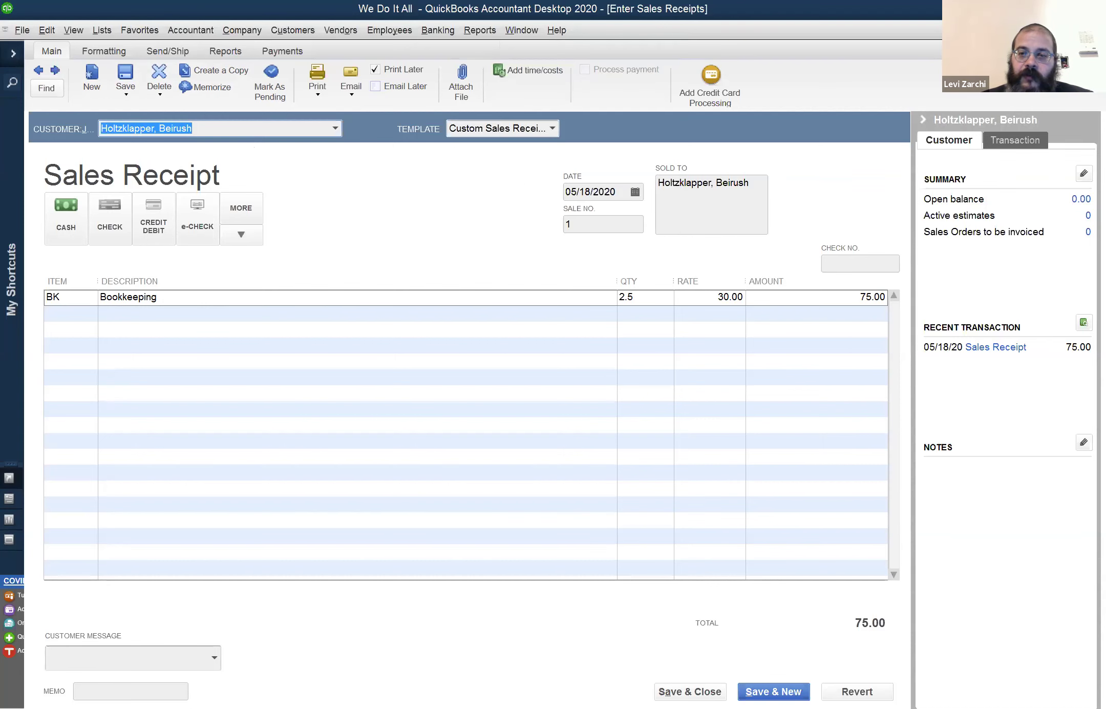
{"action": "key", "text": "ctrl+j"}
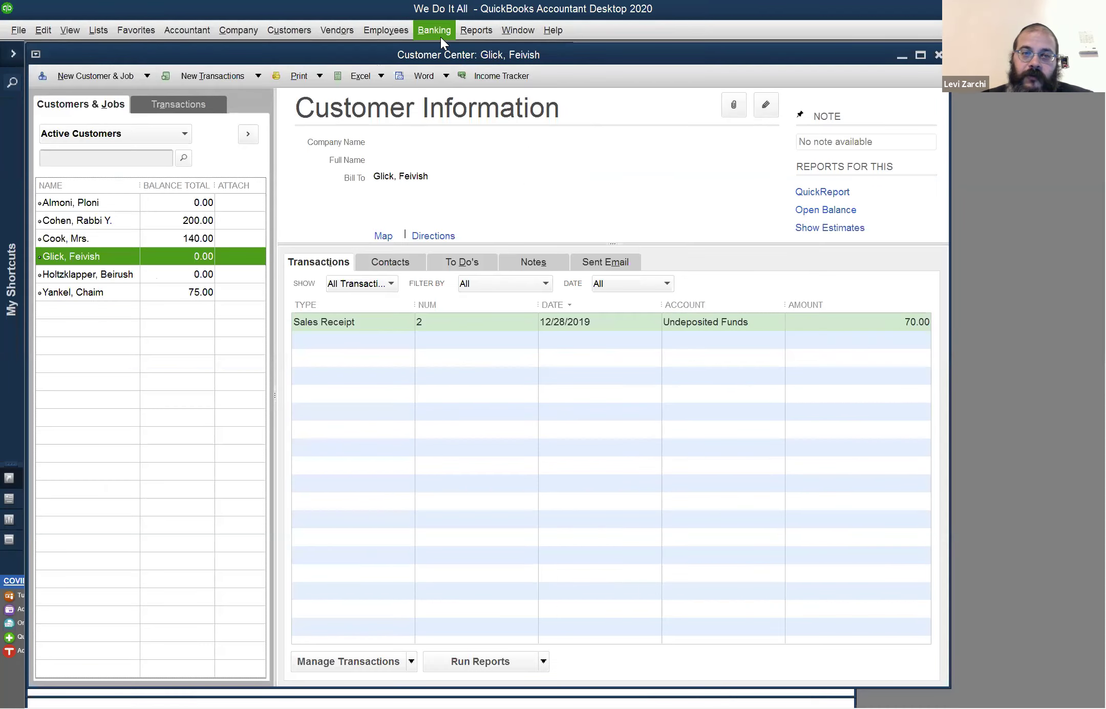
Open the customer's accounts receivable register from Banking, then close it and the Customer Center
{"action": "left_click", "coordinate": [441, 37]}
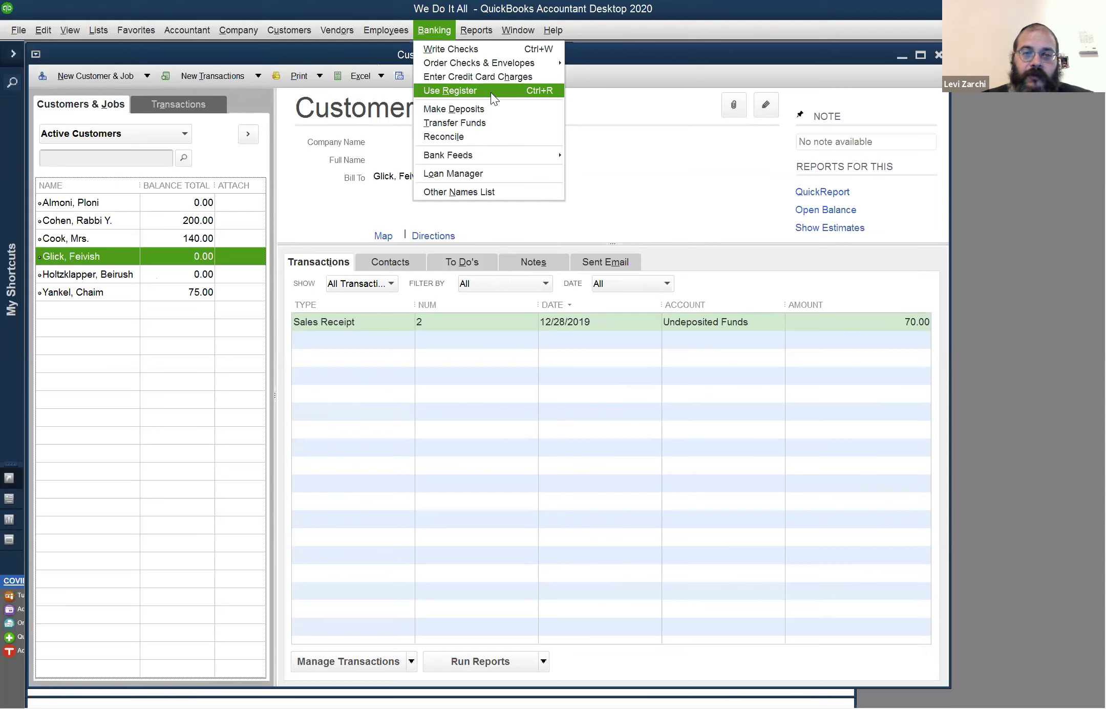
{"action": "left_click", "coordinate": [490, 93]}
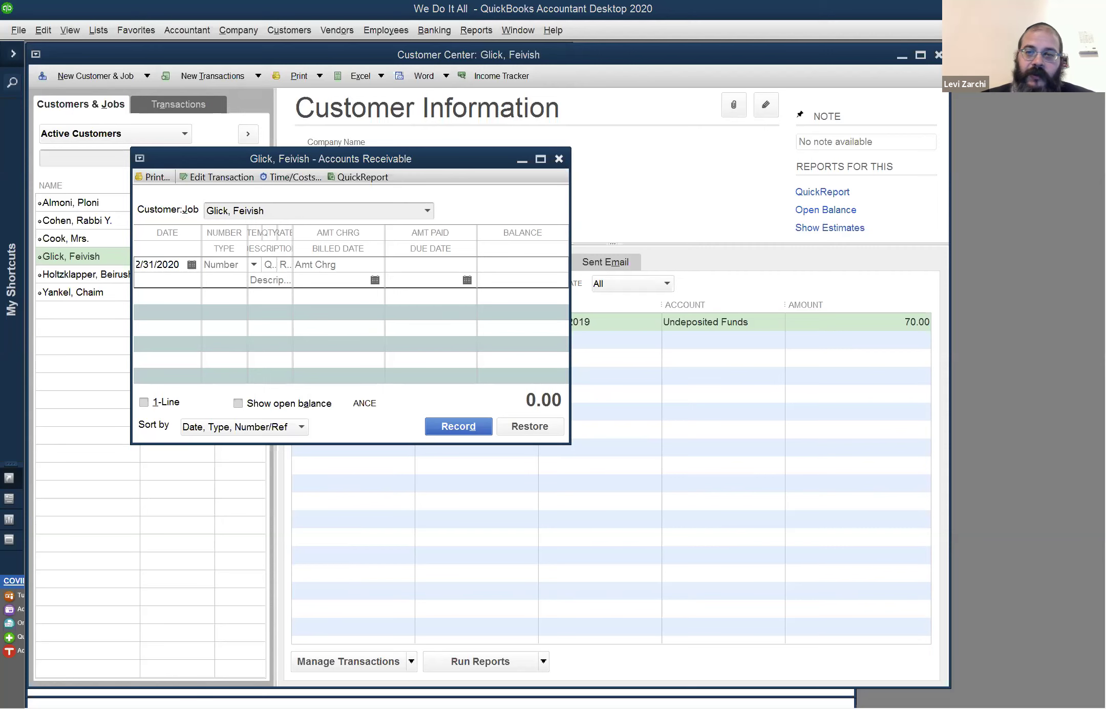
{"action": "left_click", "coordinate": [559, 159]}
{"action": "left_click", "coordinate": [938, 54]}
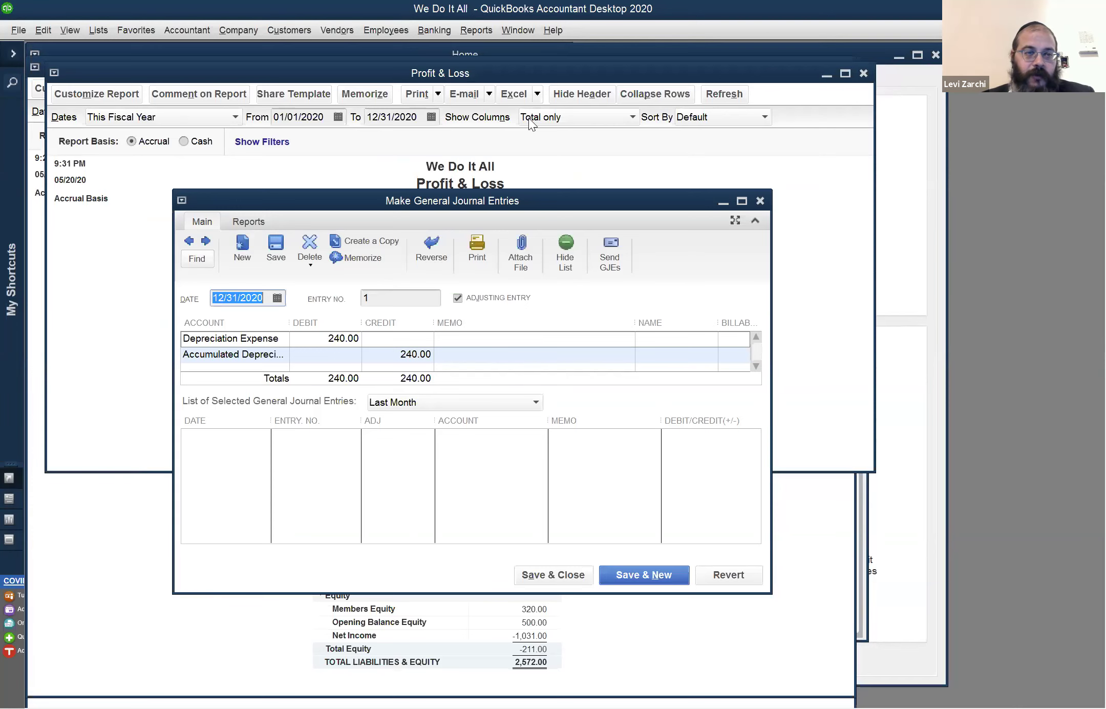
Open the Chase bank register with Ctrl+R and maximize it
{"action": "key", "text": "ctrl+r"}
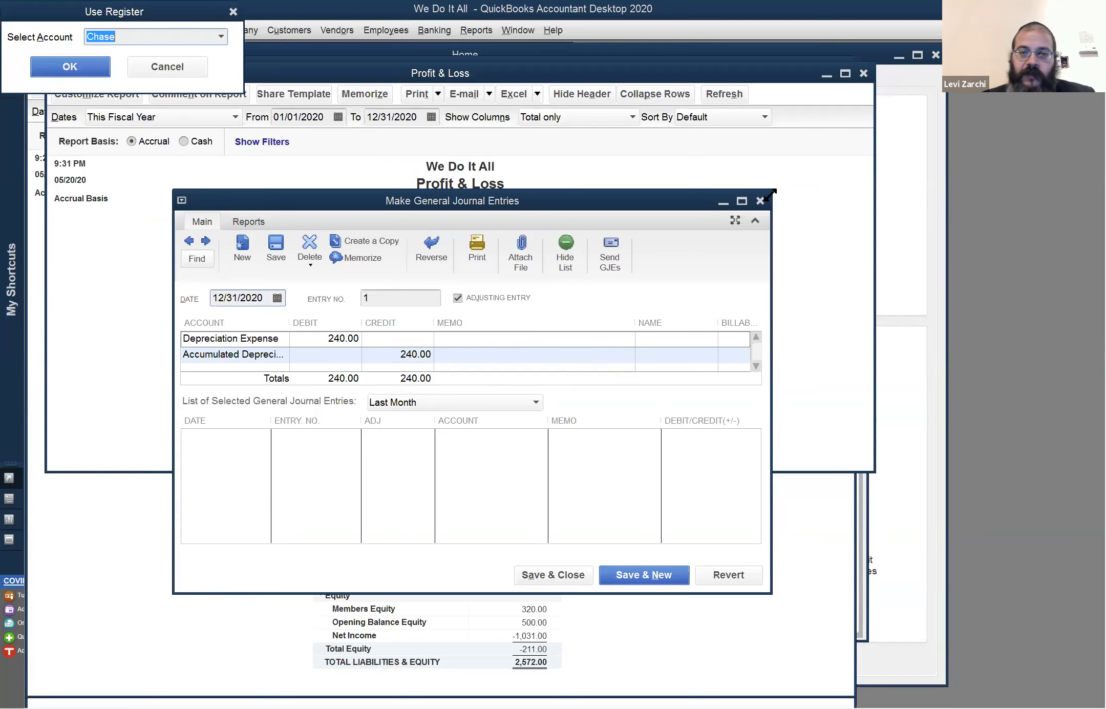
{"action": "left_click", "coordinate": [91, 67]}
{"action": "left_click", "coordinate": [498, 118]}
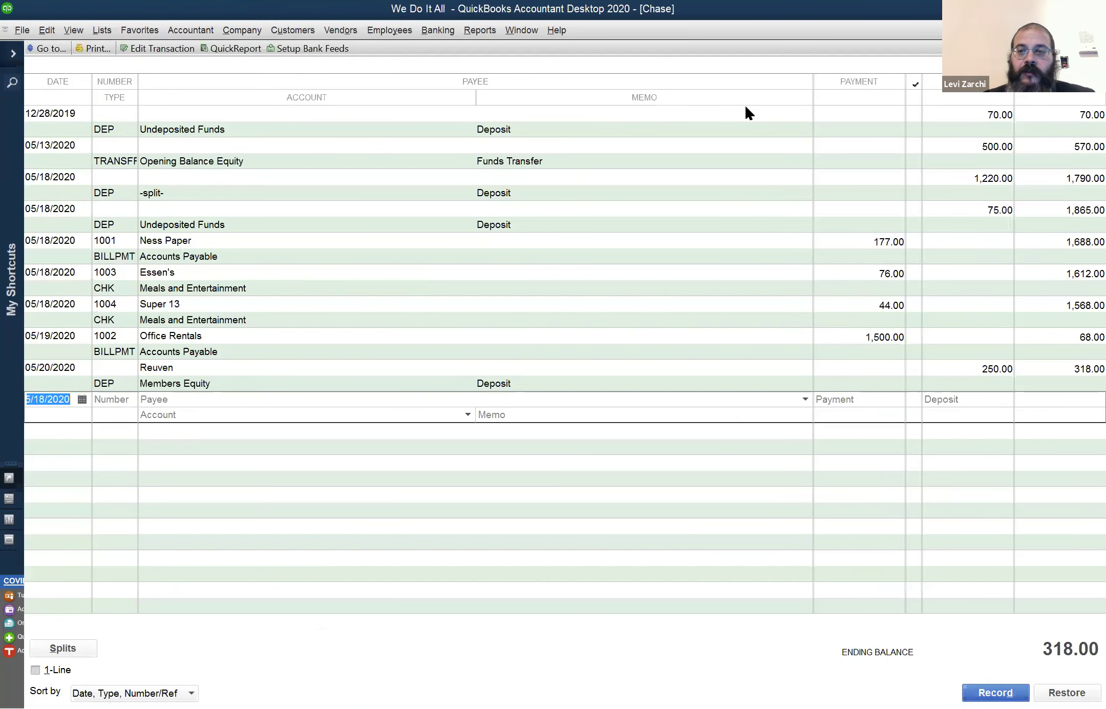
{"action": "double_click", "coordinate": [963, 116]}
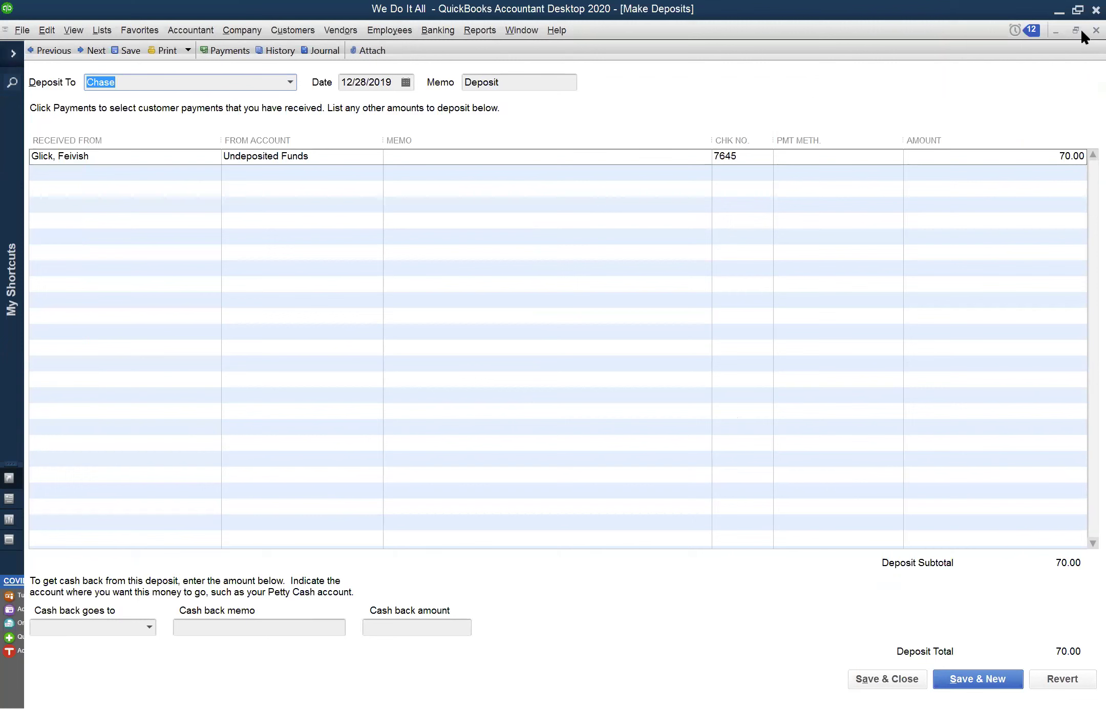
{"action": "left_click", "coordinate": [1096, 30]}
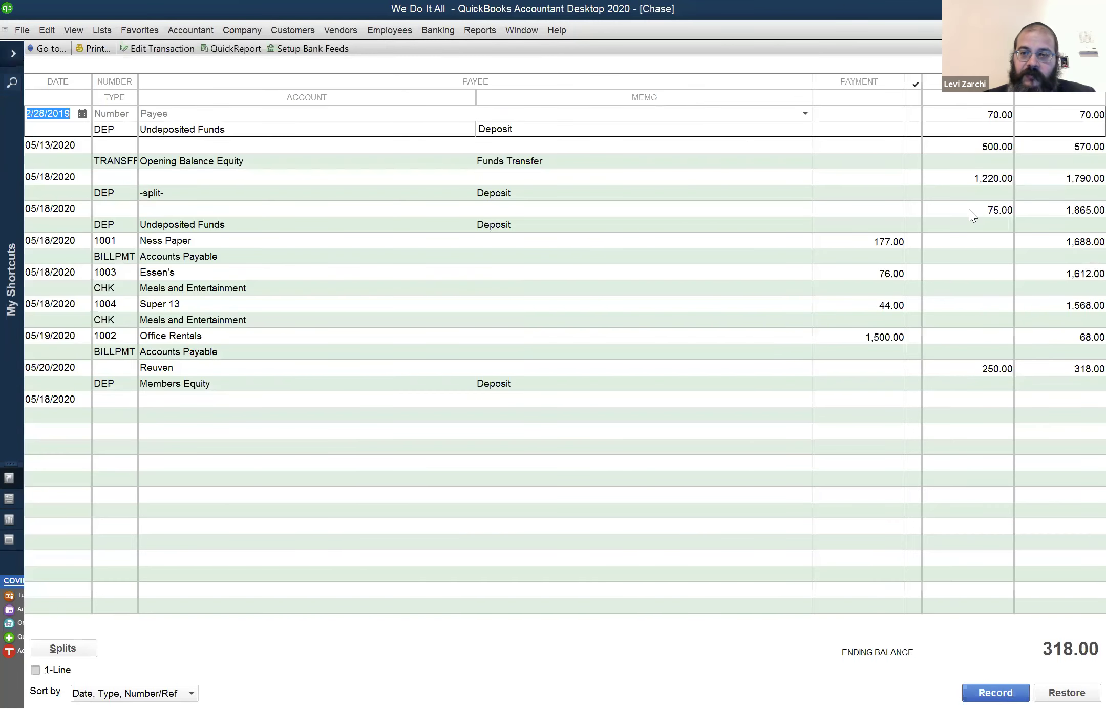
{"action": "double_click", "coordinate": [969, 209]}
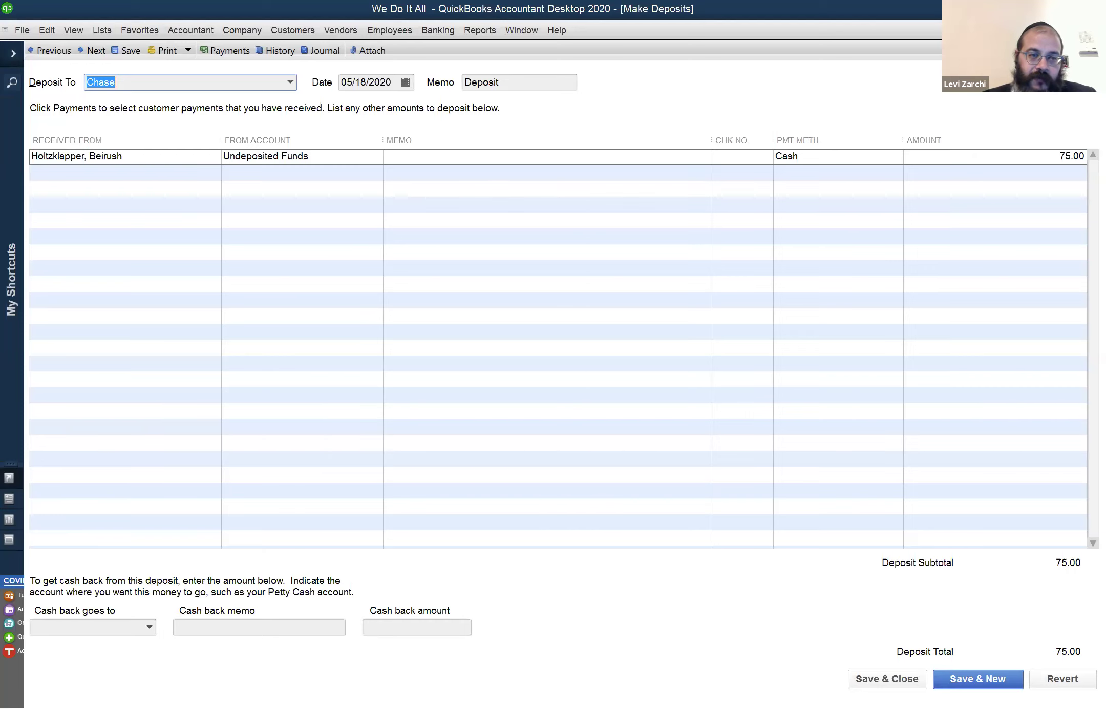
{"action": "key", "text": "ctrl+r"}
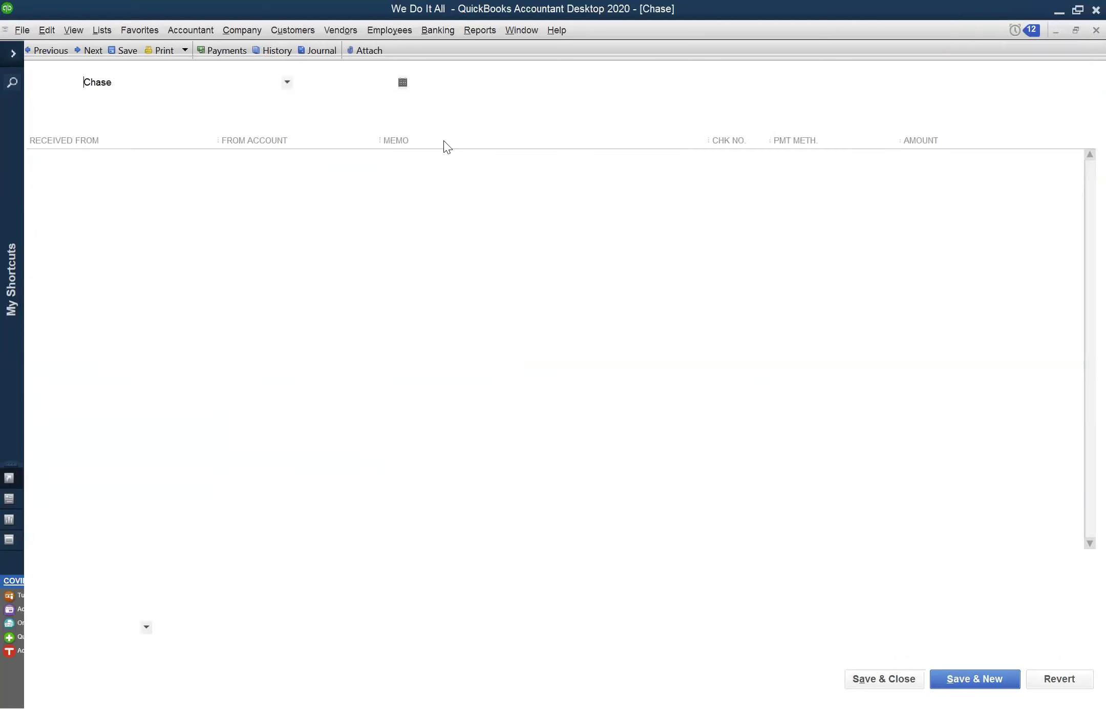
{"action": "left_click", "coordinate": [293, 30]}
{"action": "mouse_move", "coordinate": [253, 33]}
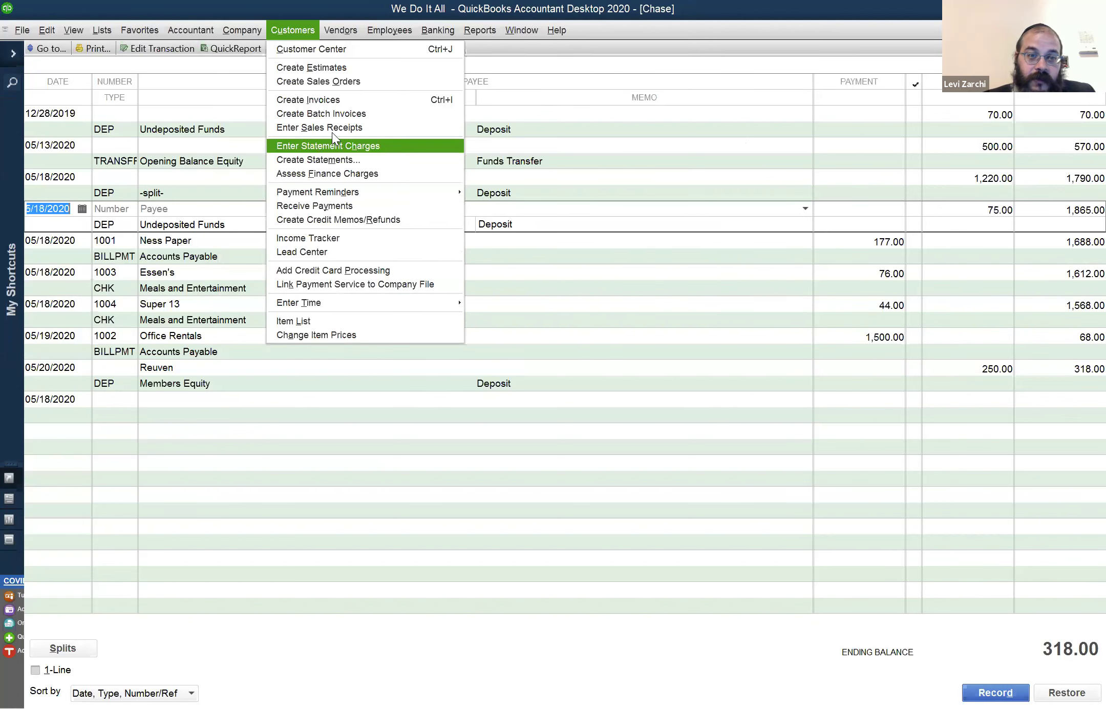
Open Sales Receipts full-screen, revert unsaved changes, and go back to Sales Receipt 2 (12/28/2019, Housekeeping, 70.00)
{"action": "left_click", "coordinate": [331, 128]}
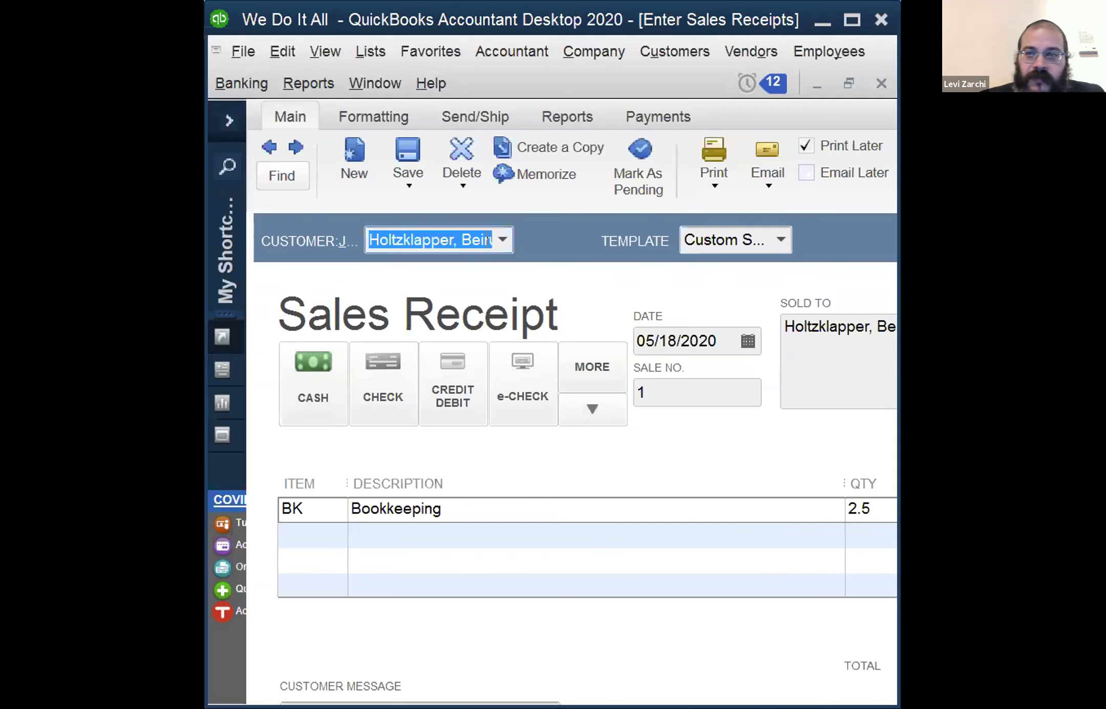
{"action": "left_click", "coordinate": [852, 21]}
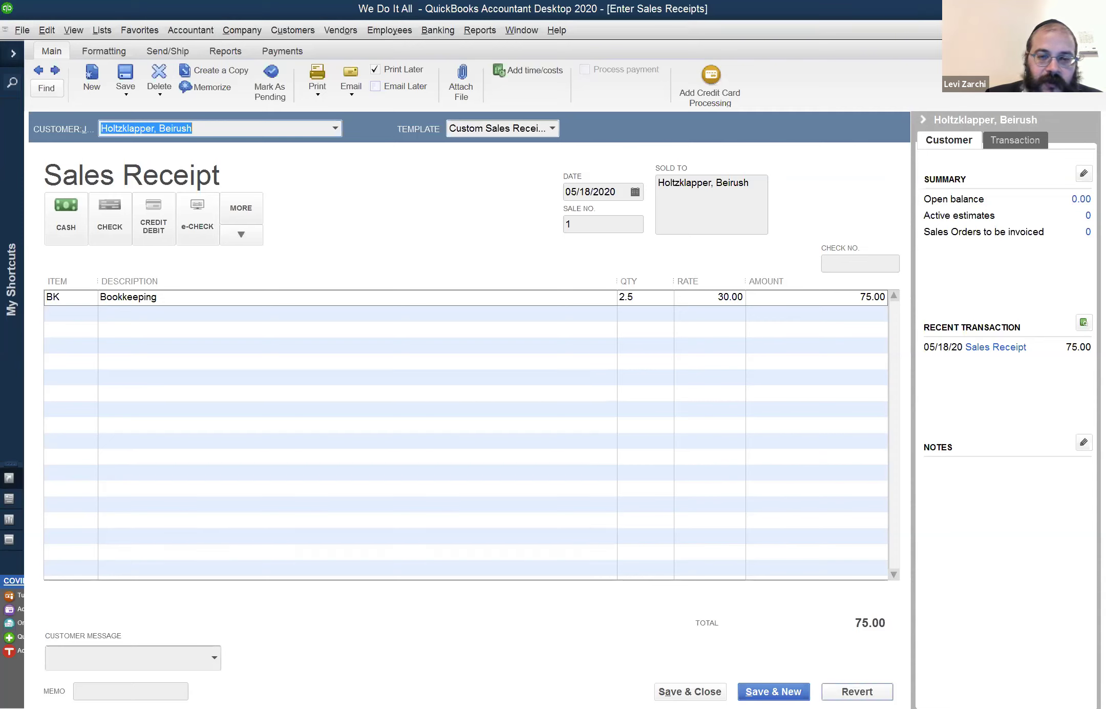
{"action": "left_click", "coordinate": [857, 691]}
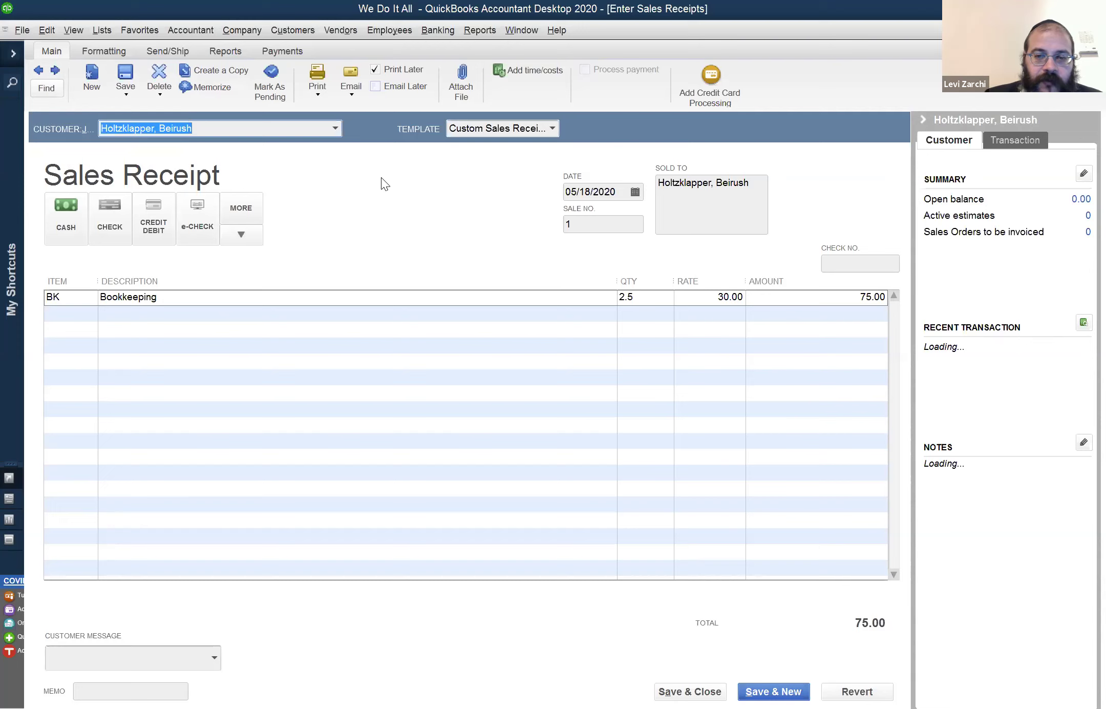
{"action": "left_click", "coordinate": [39, 70]}
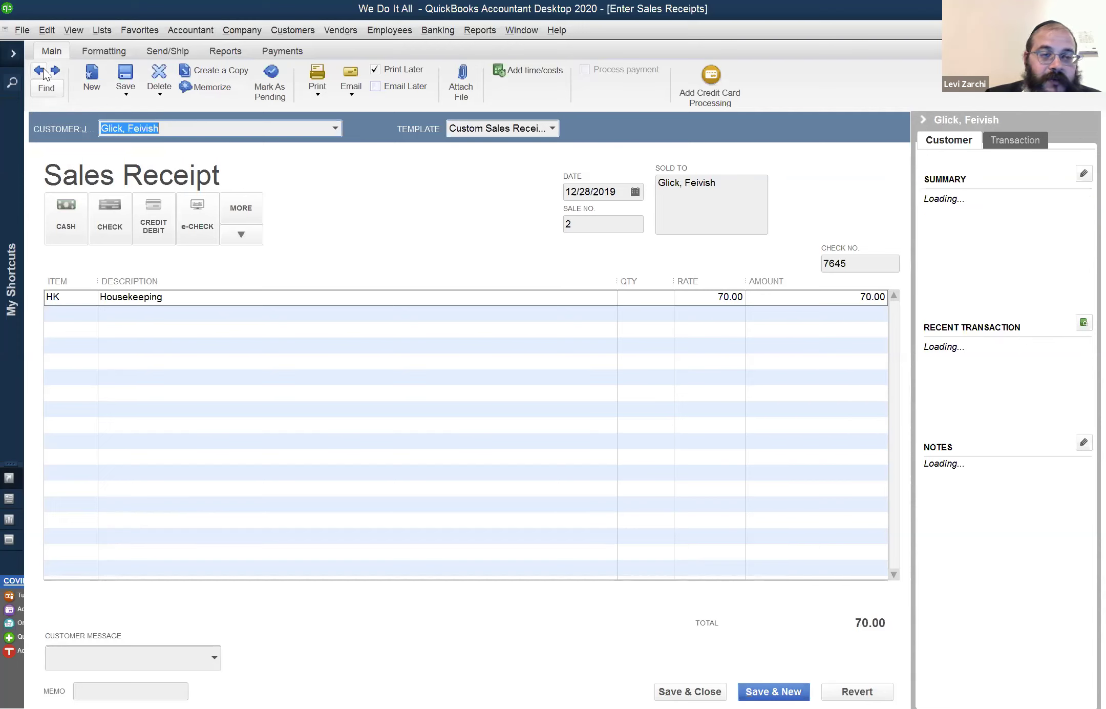
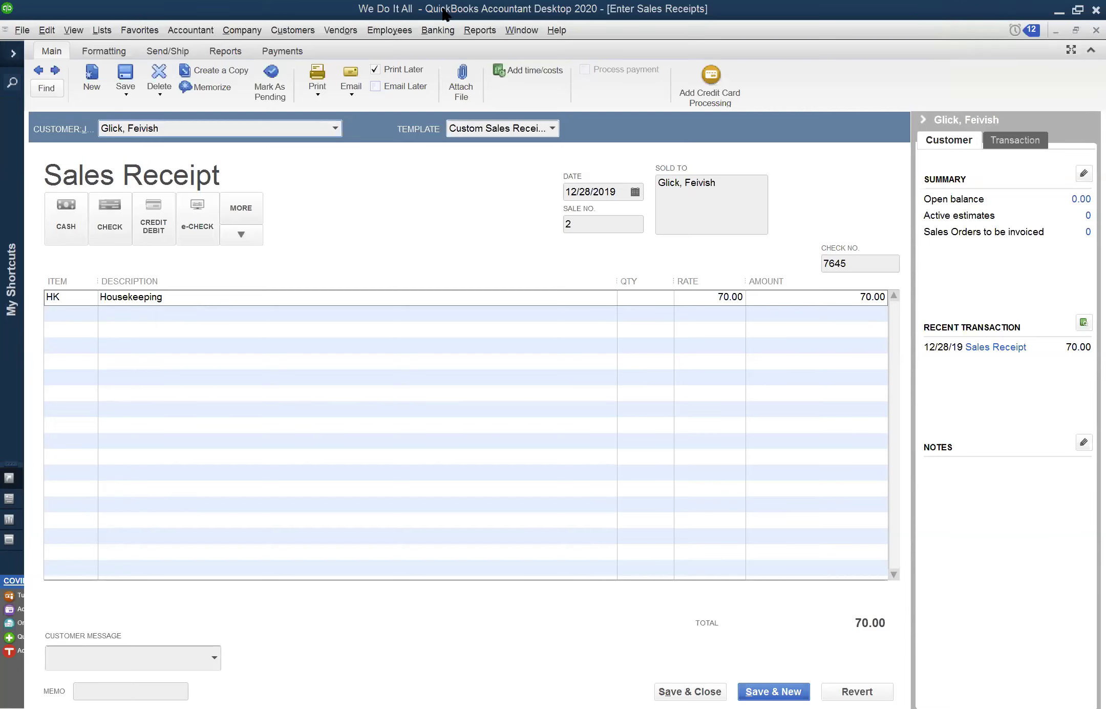
Switch from sales receipt 2 to the already open 2020 Profit & Loss report
{"action": "left_click", "coordinate": [508, 31]}
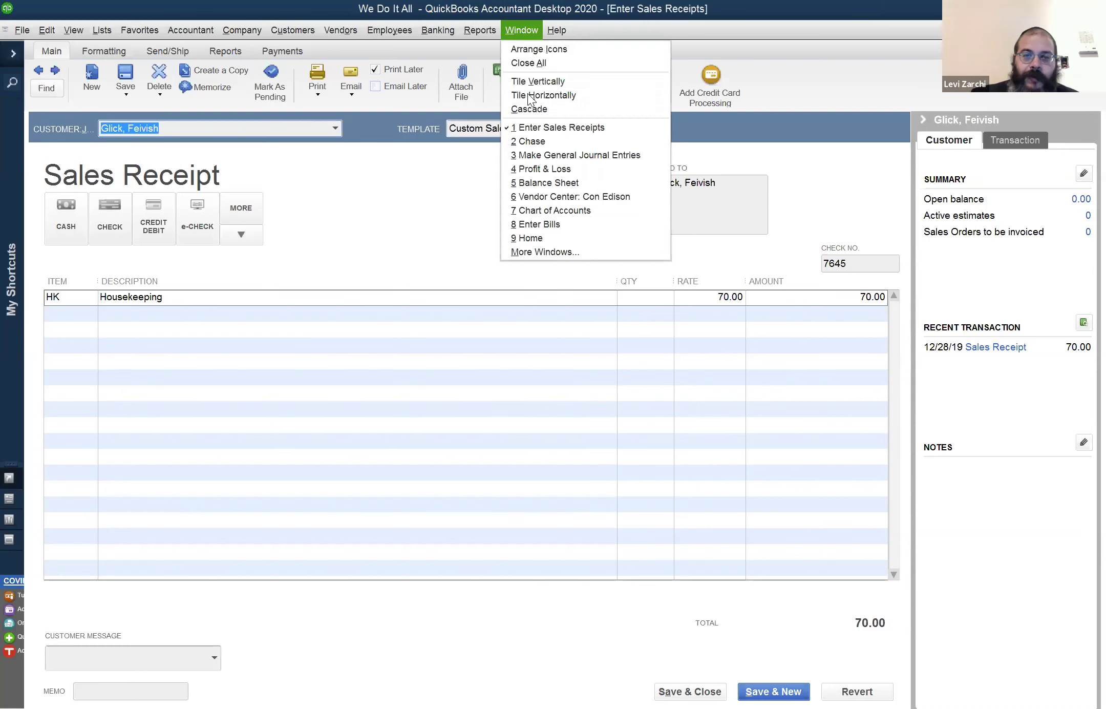
{"action": "left_click", "coordinate": [545, 169]}
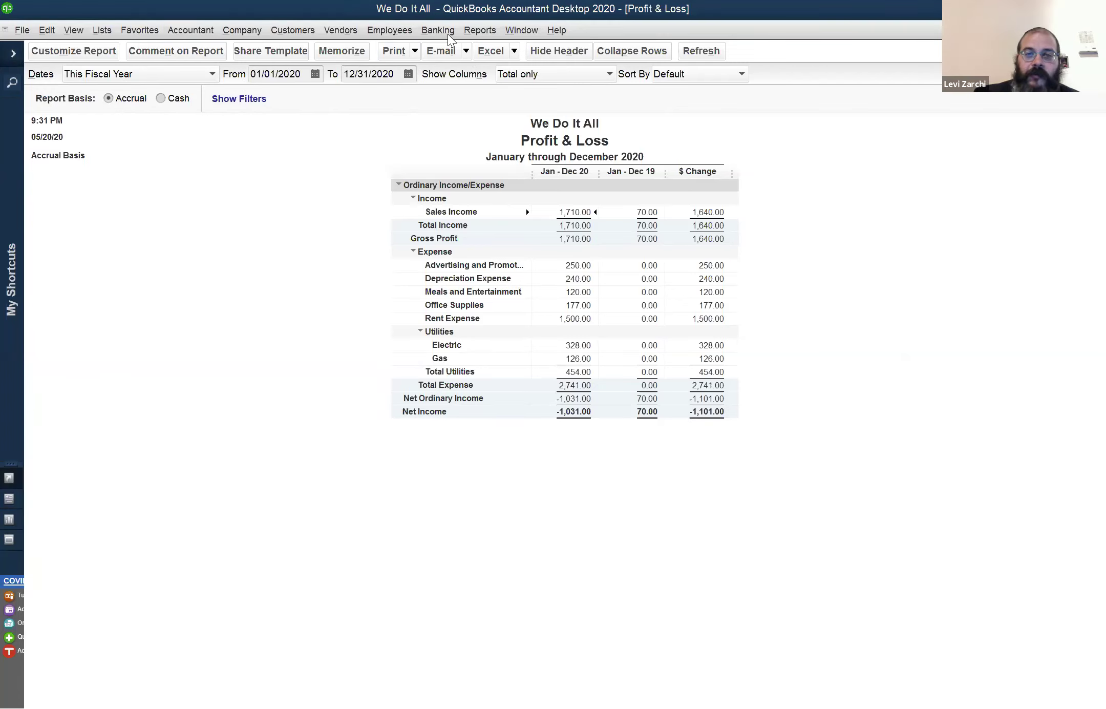
{"action": "left_click", "coordinate": [510, 30]}
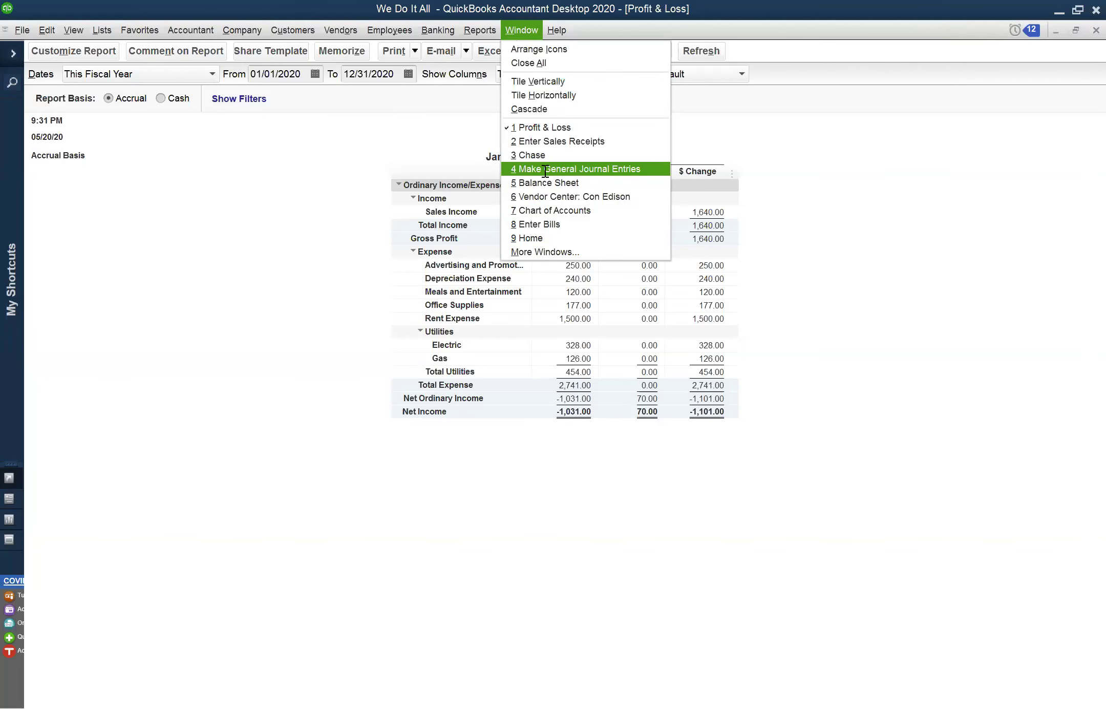
{"action": "left_click", "coordinate": [543, 169]}
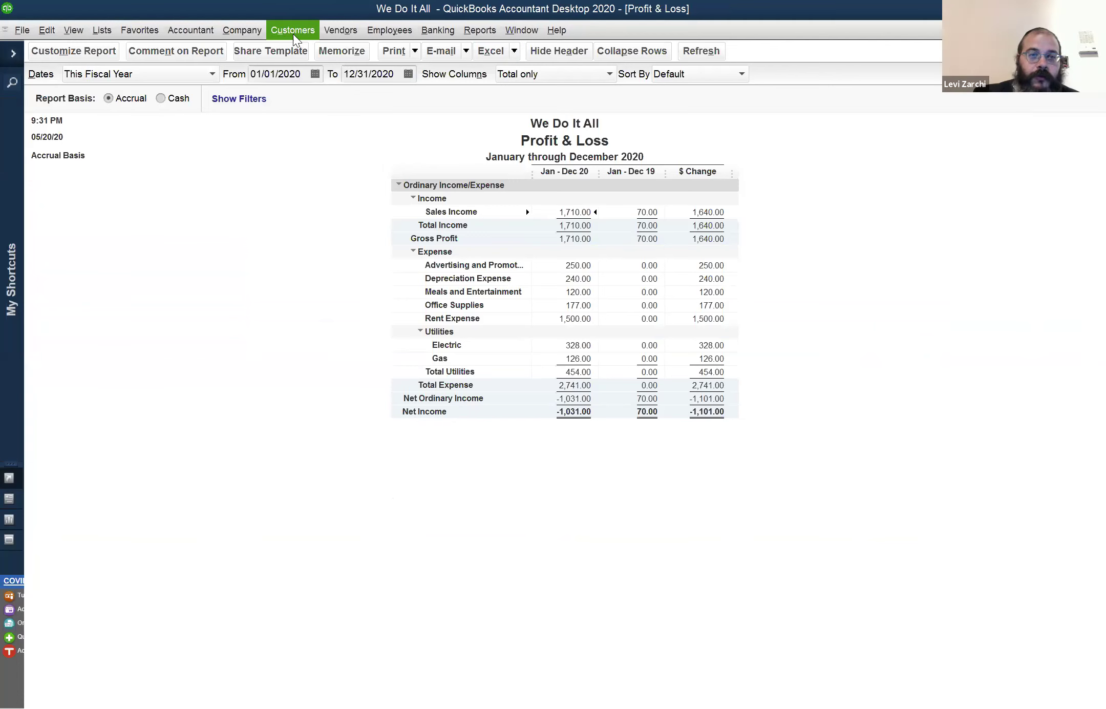
{"action": "left_click", "coordinate": [256, 23]}
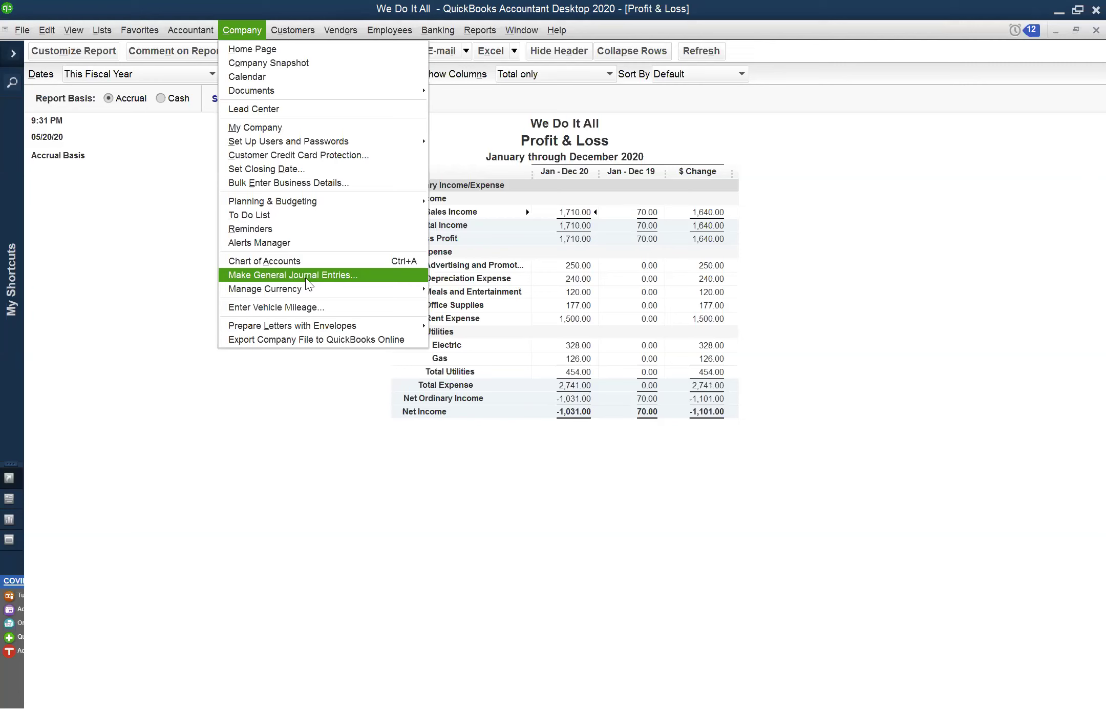
{"action": "left_click", "coordinate": [47, 30]}
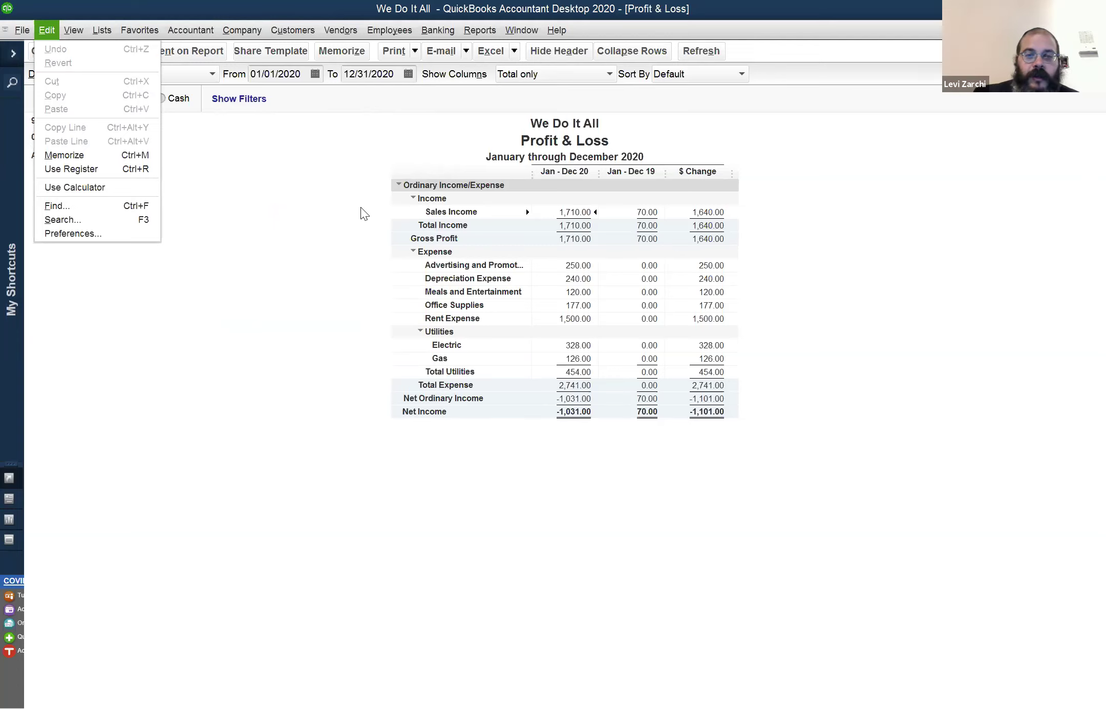
{"action": "left_click", "coordinate": [344, 185]}
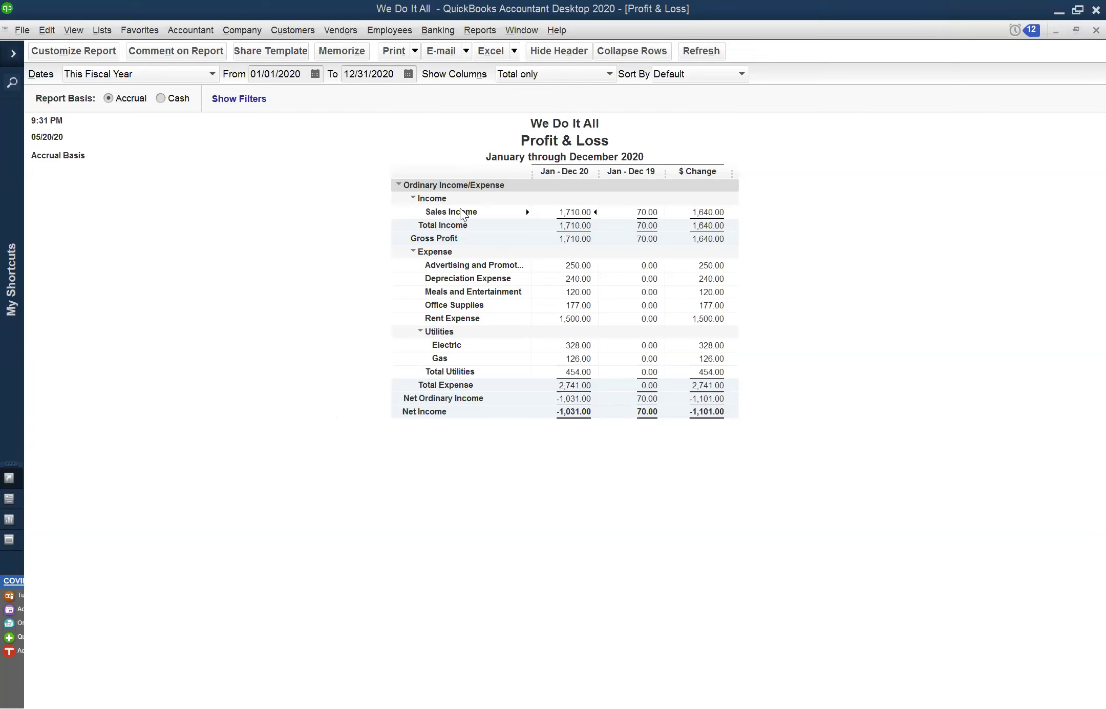
Browse the Company & Financial and Sales report submenus of the Reports menu
{"action": "left_click", "coordinate": [493, 31]}
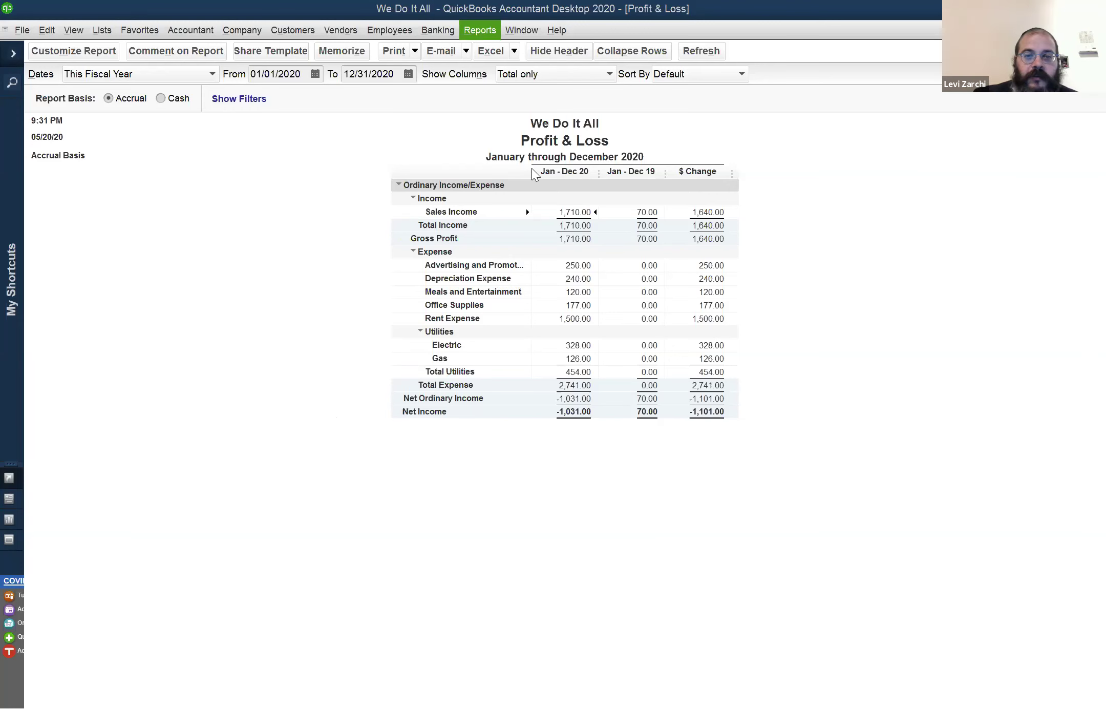
{"action": "mouse_move", "coordinate": [534, 159]}
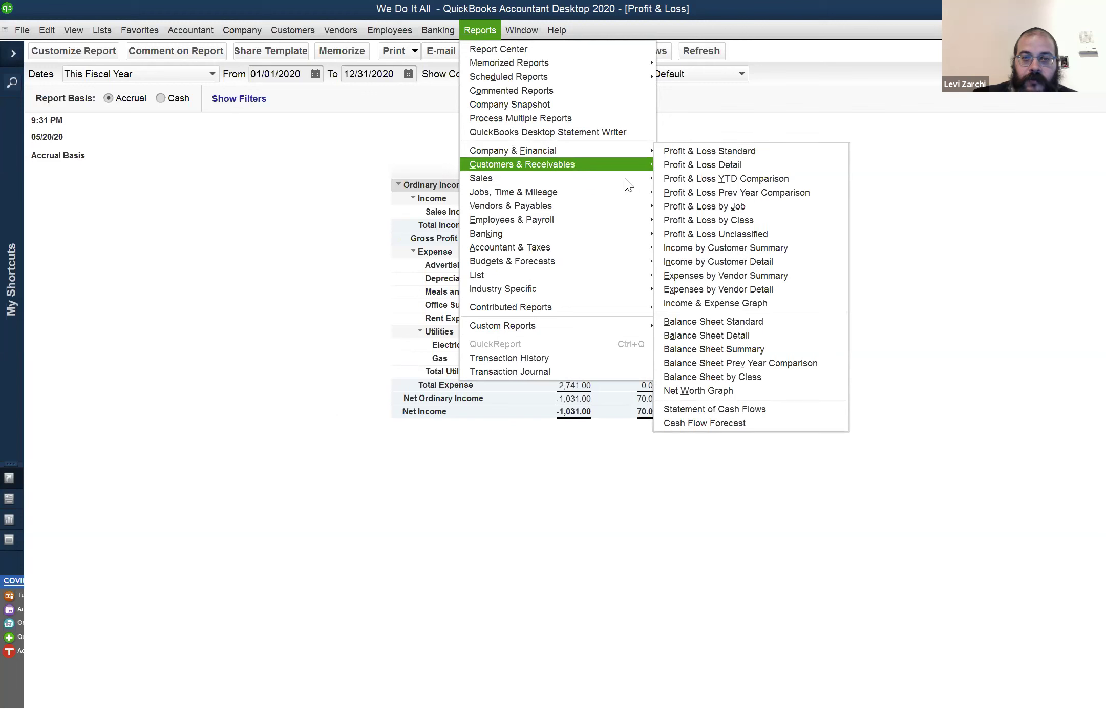
{"action": "mouse_move", "coordinate": [625, 178]}
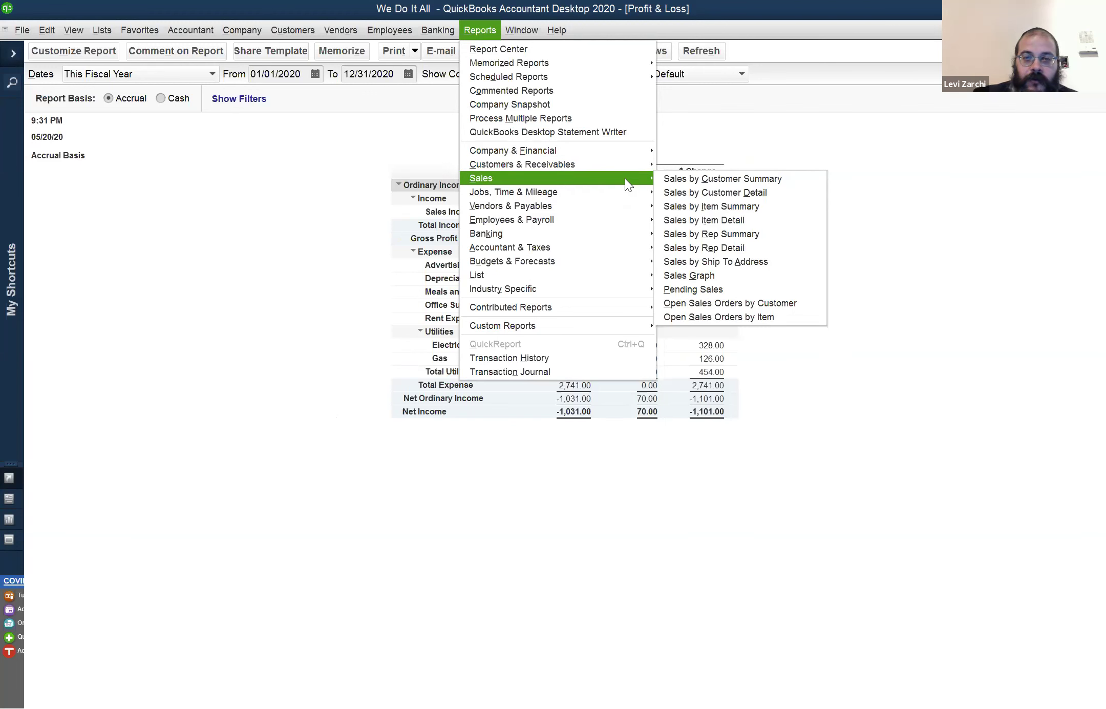
{"action": "mouse_move", "coordinate": [629, 155]}
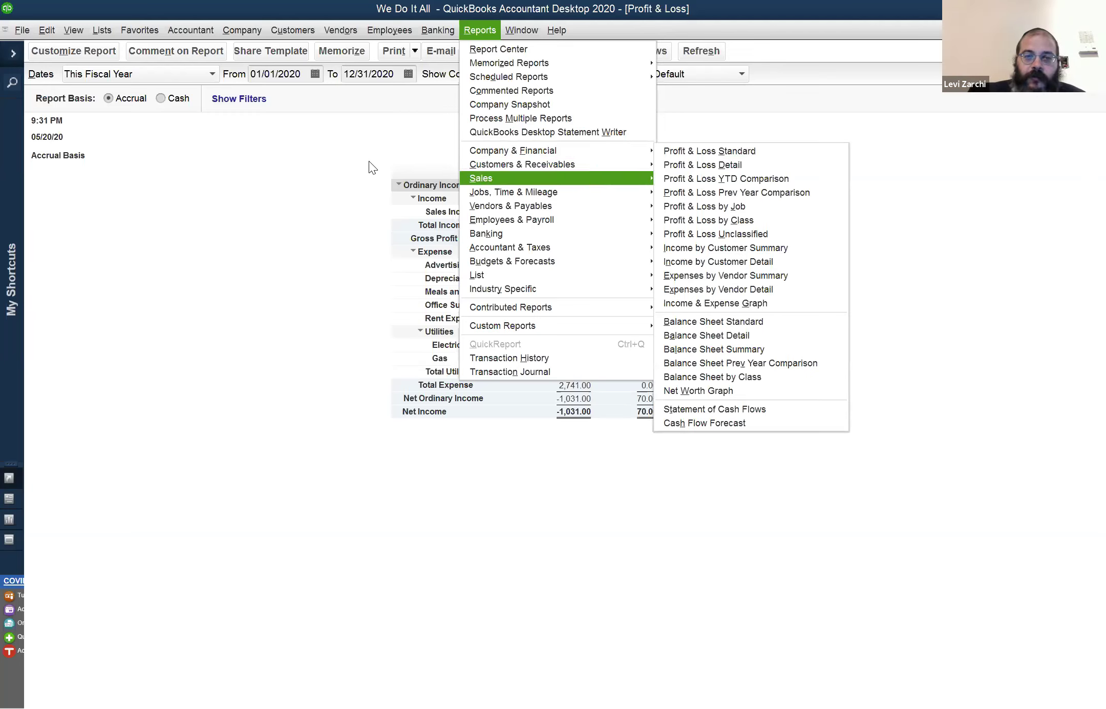
Dismiss the Reports menu without choosing a report, leaving the 2020 Profit & Loss showing
{"action": "left_click", "coordinate": [332, 146]}
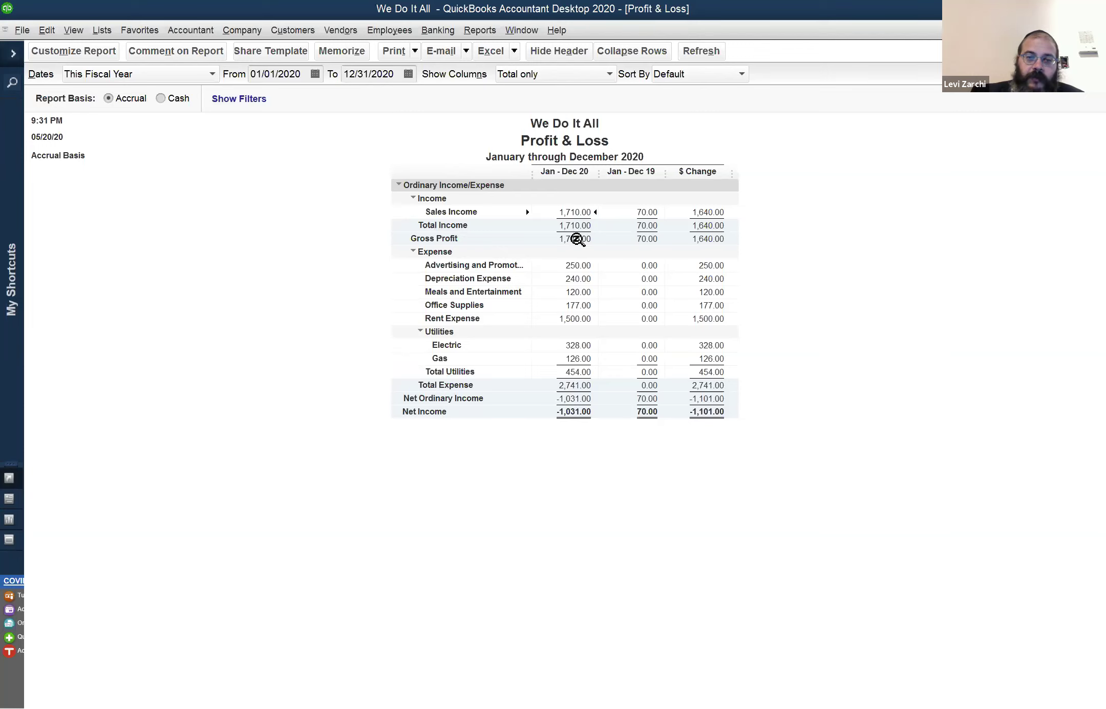
QuickZoom into the Sales Income amount to see its transactions, then close the detail
{"action": "double_click", "coordinate": [577, 213]}
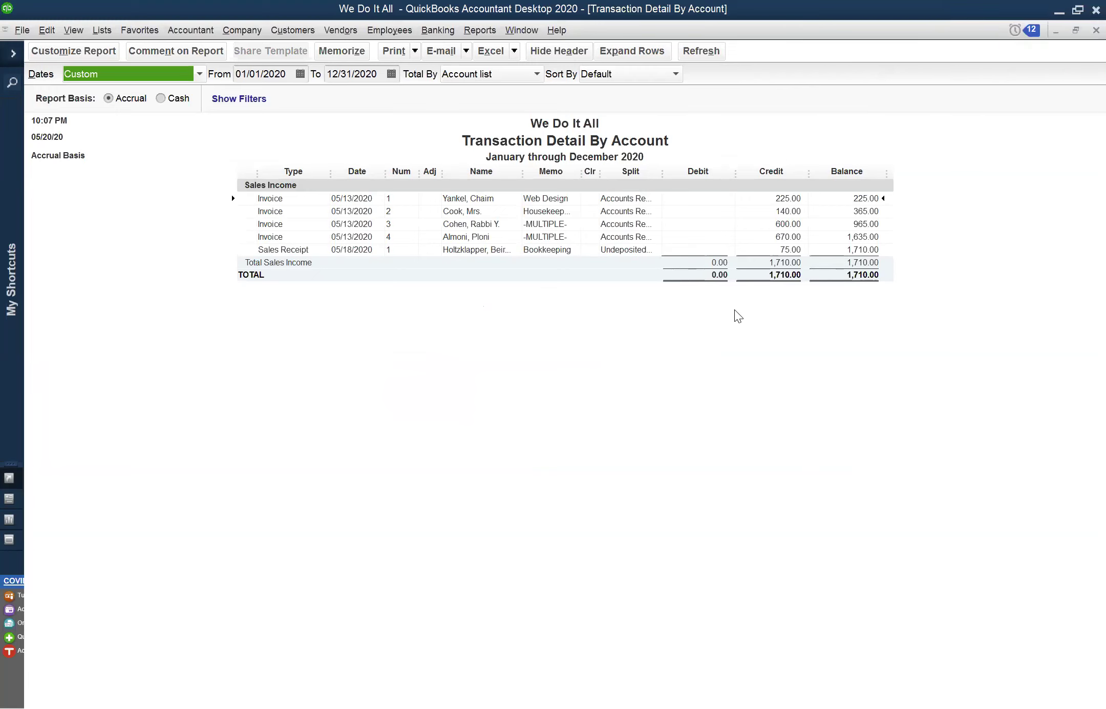
{"action": "left_click", "coordinate": [1096, 30]}
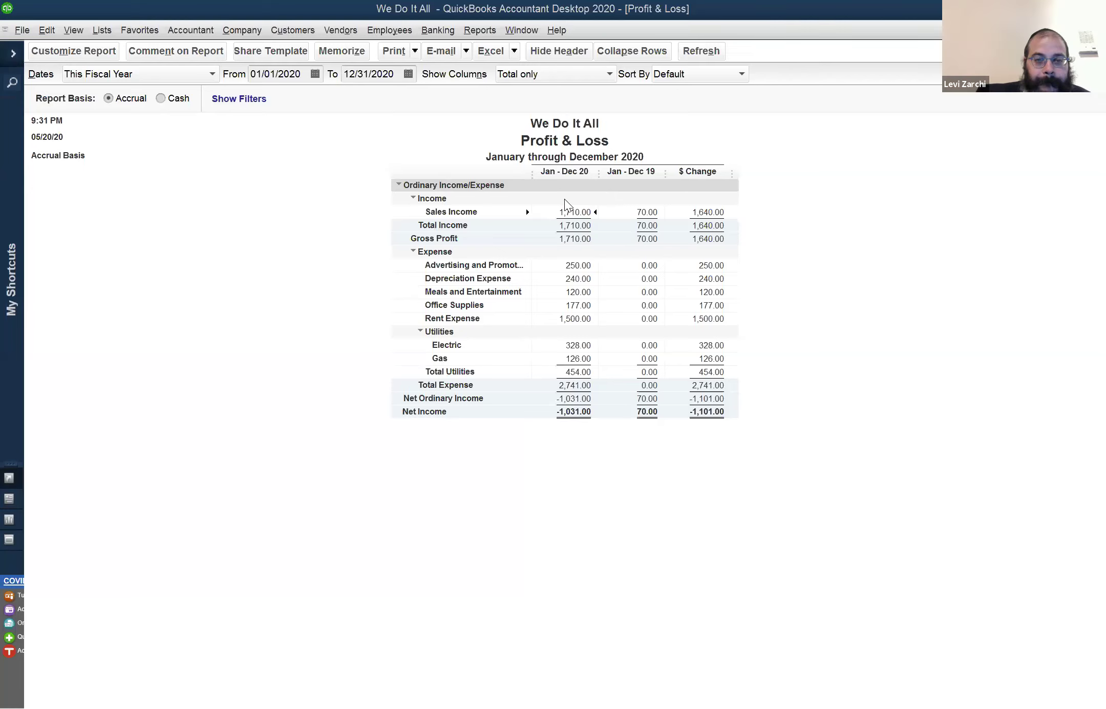
Bring the Profit & Loss report back to the front from the open windows
{"action": "left_click", "coordinate": [521, 30]}
{"action": "left_click", "coordinate": [577, 167]}
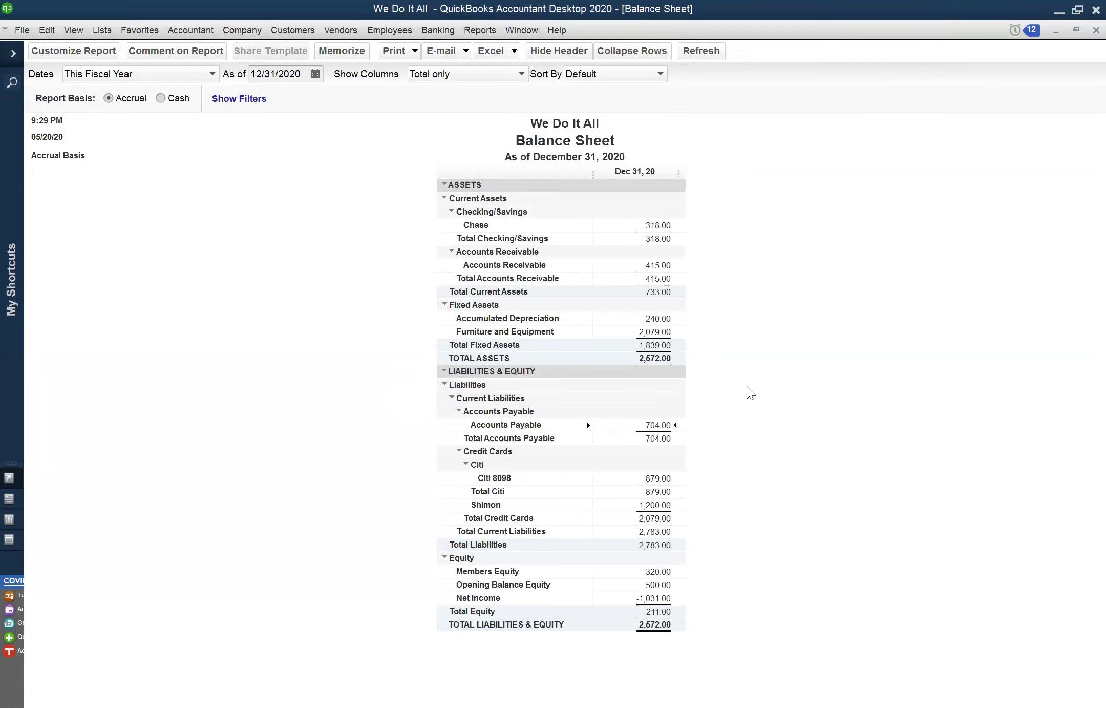
{"action": "left_click", "coordinate": [521, 30]}
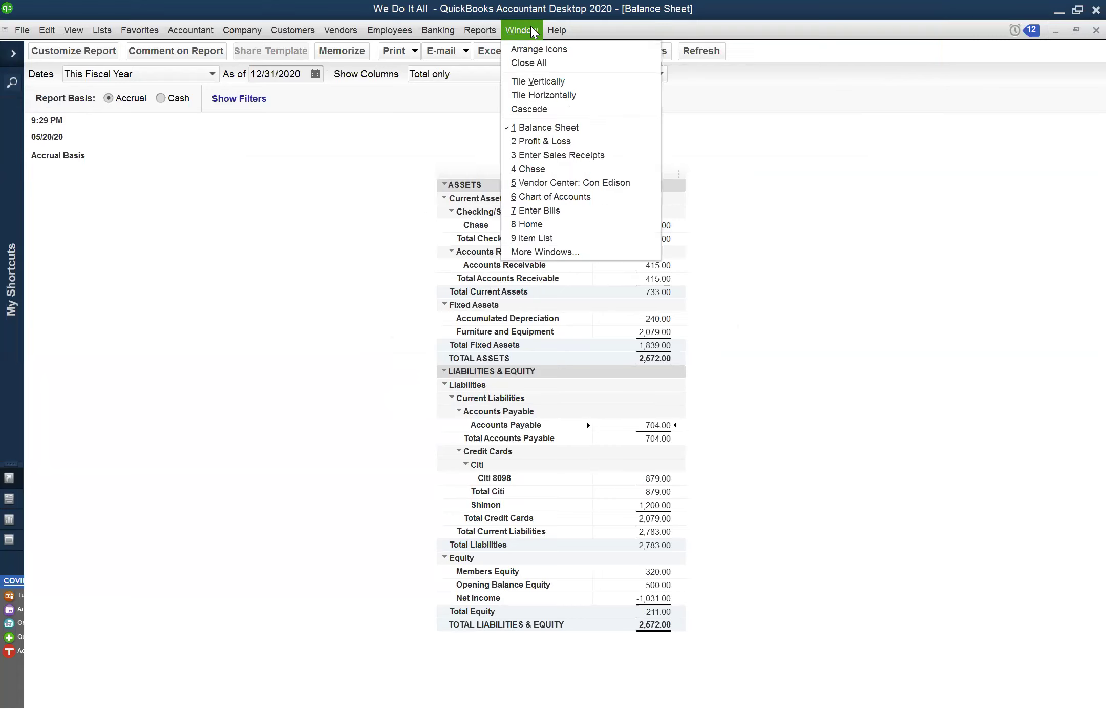
{"action": "left_click", "coordinate": [556, 142]}
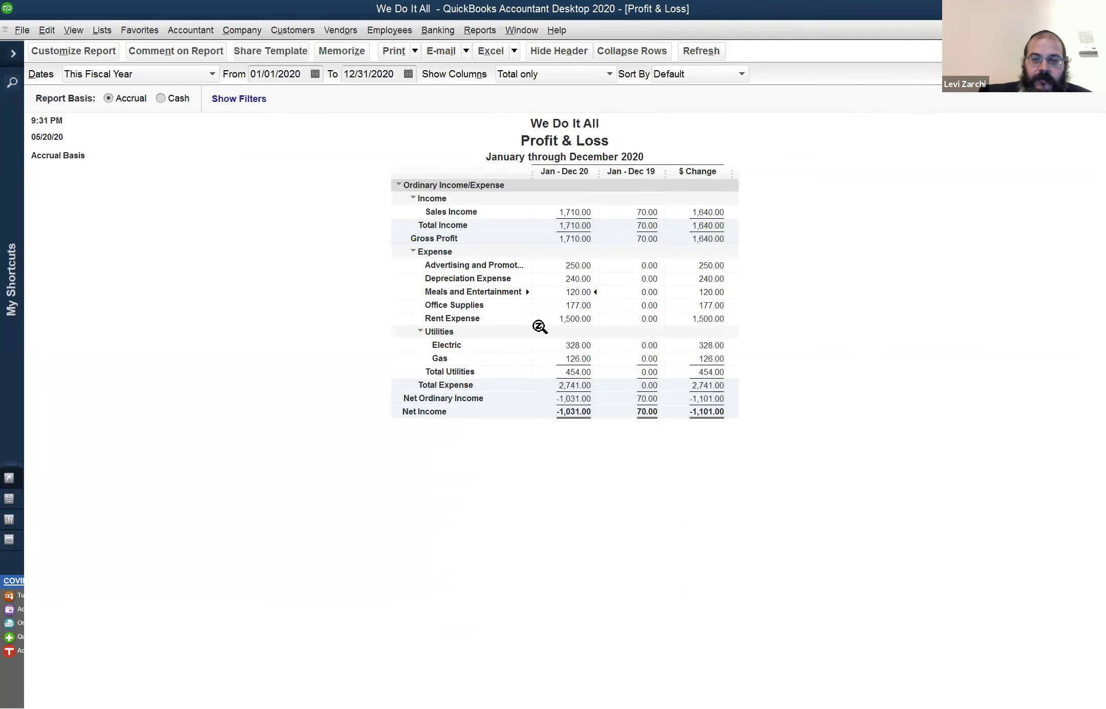
Drill into the 1,500.00 Rent Expense amount, dismissing the highlight-a-transaction warning
{"action": "left_click", "coordinate": [569, 318]}
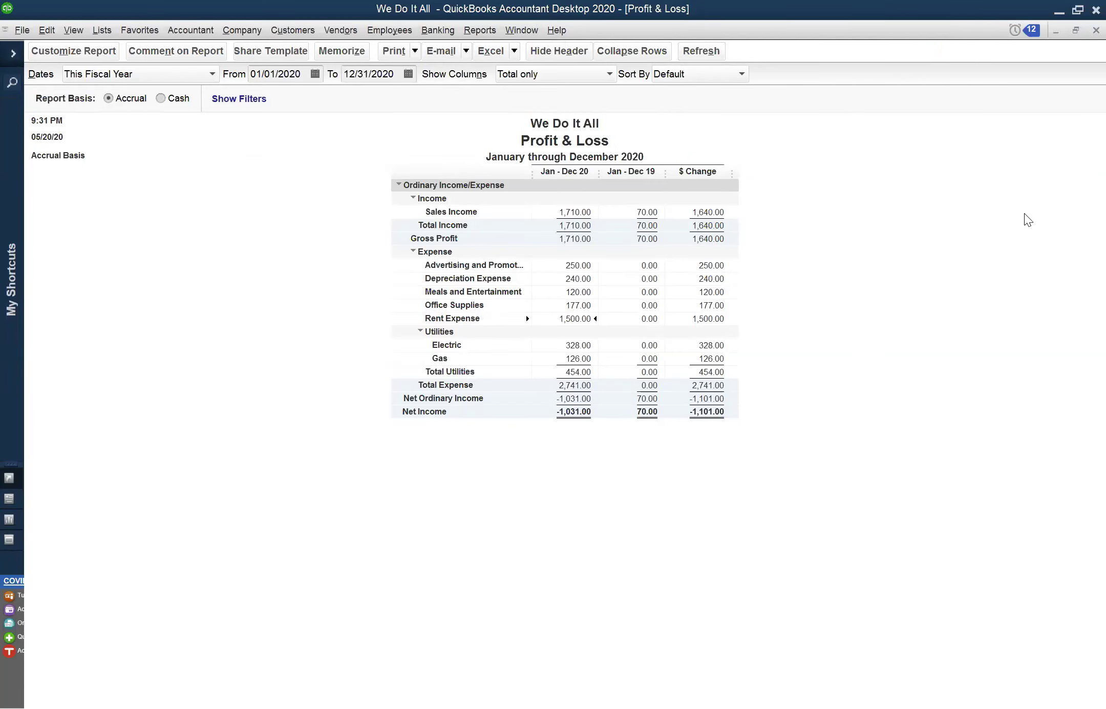
{"action": "key", "text": "ctrl+y"}
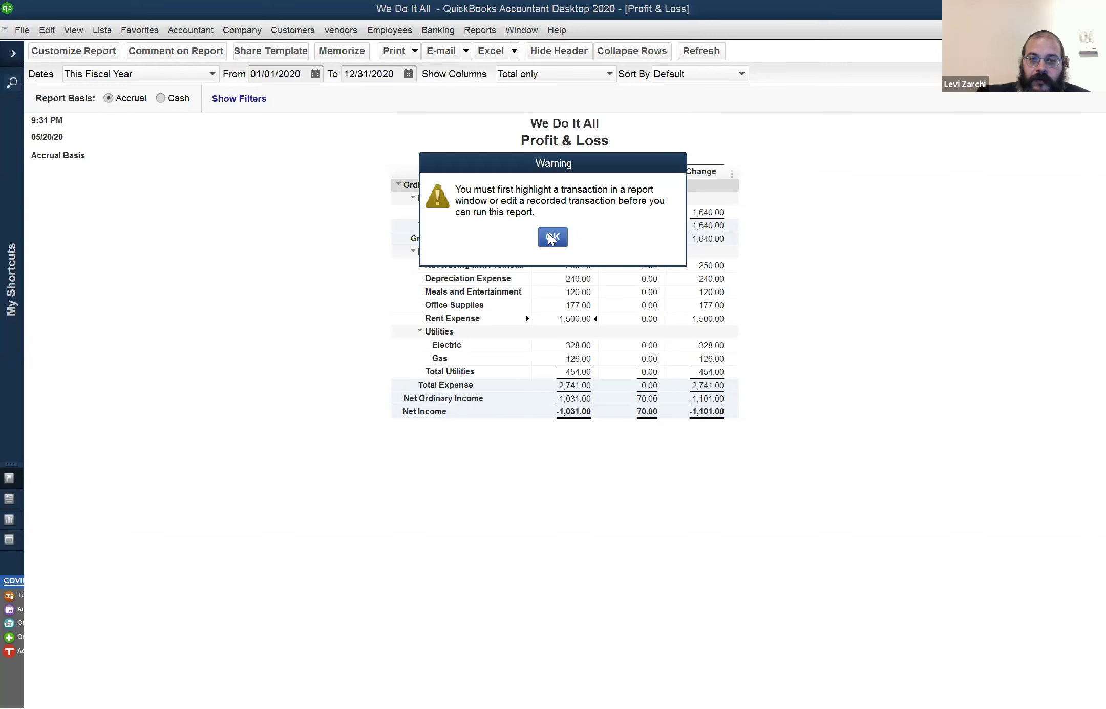
{"action": "left_click", "coordinate": [553, 236]}
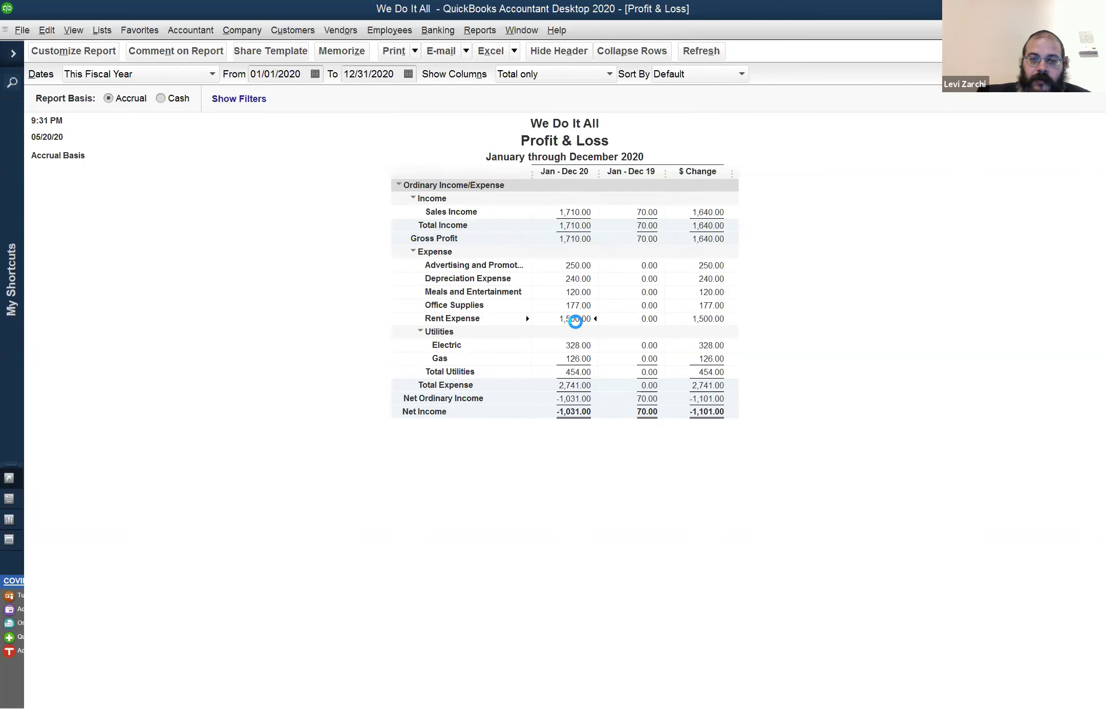
{"action": "double_click", "coordinate": [574, 319]}
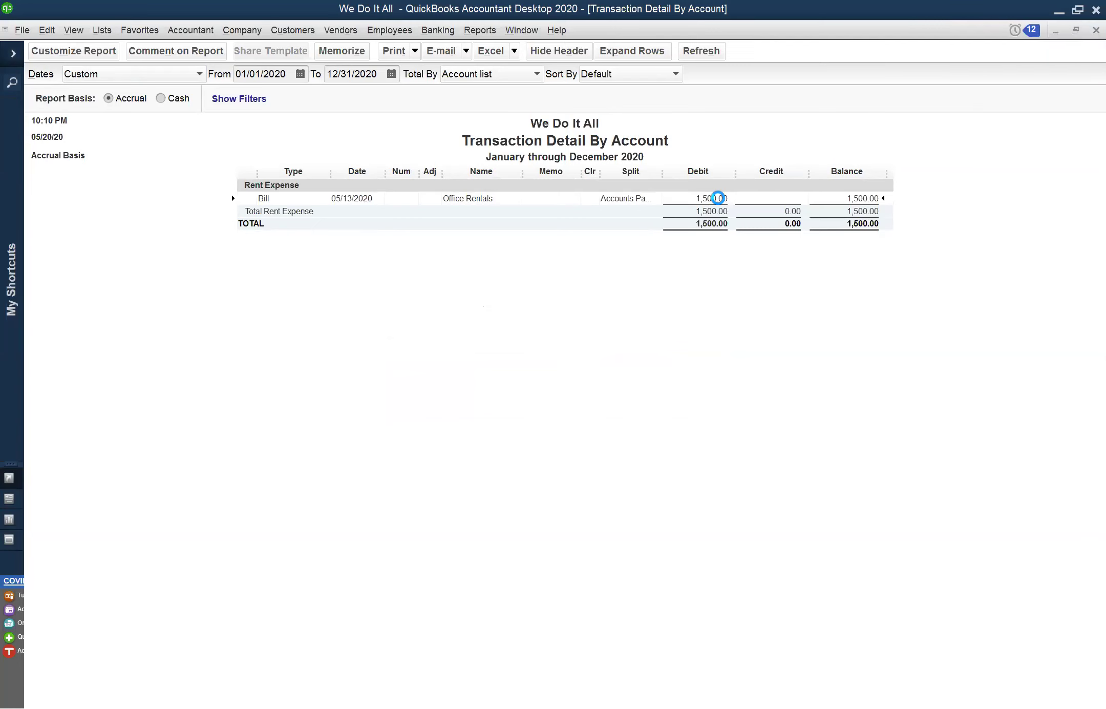
Show the Transaction Journal for the 1,500.00 Office Rentals bill 16
{"action": "key", "text": "ctrl+y"}
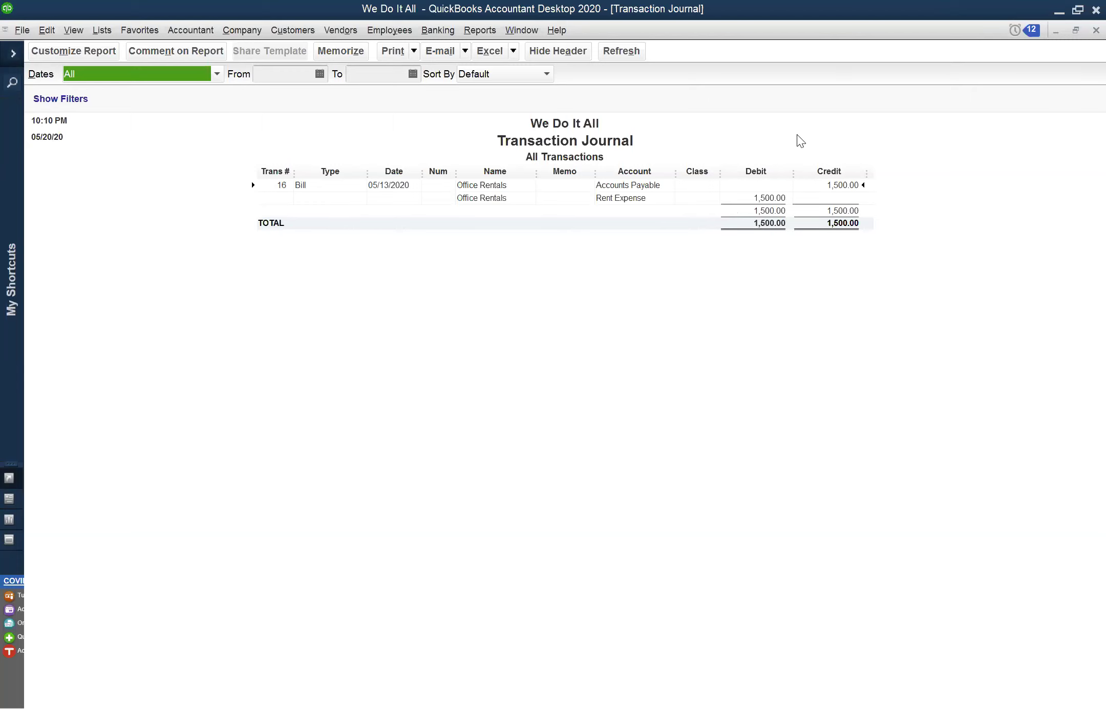
{"action": "left_click", "coordinate": [527, 28]}
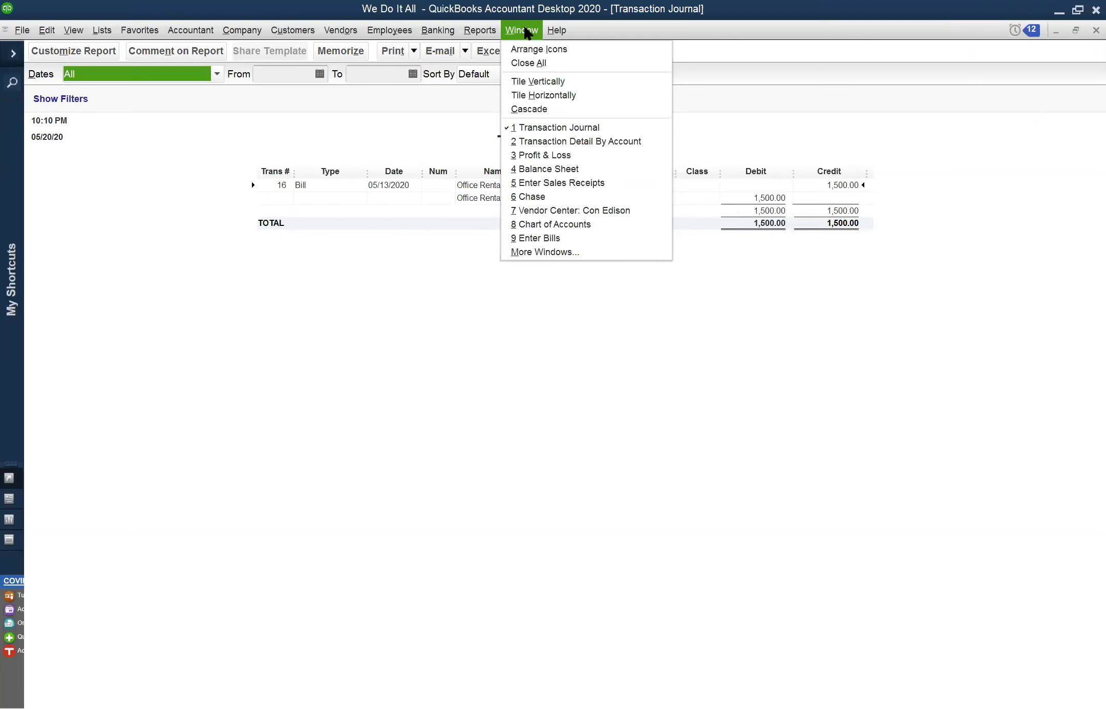
Close the Transaction Journal, view the Profit & Loss maximized, then switch to the Balance Sheet
{"action": "left_click", "coordinate": [746, 286]}
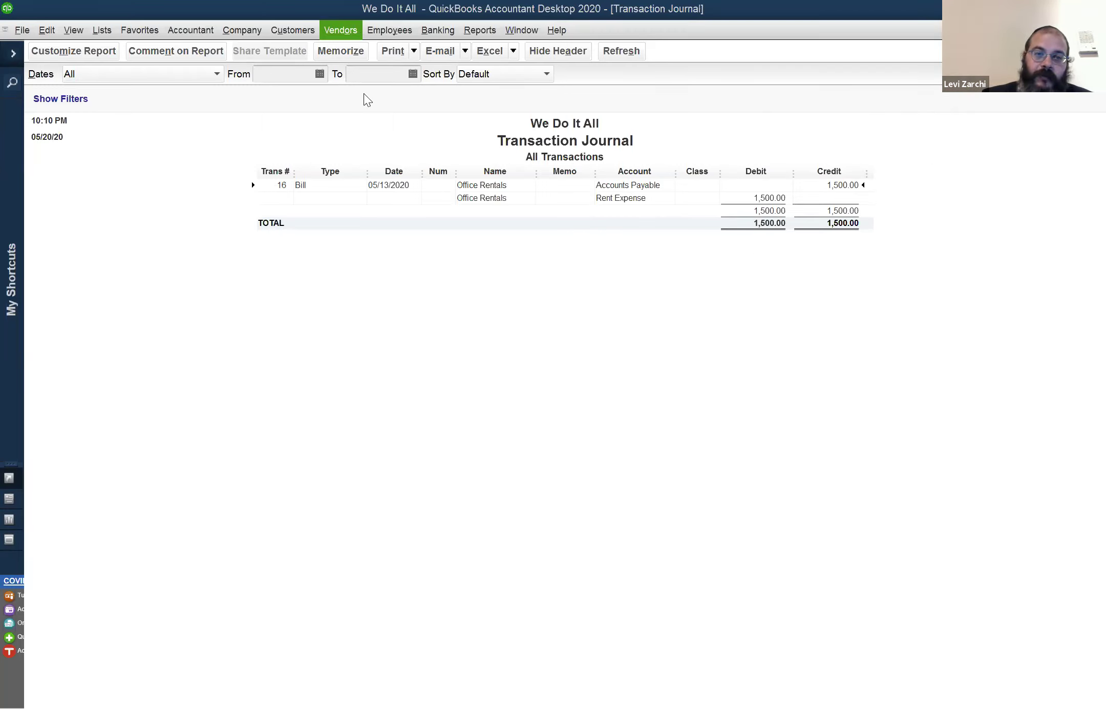
{"action": "key", "text": "Escape"}
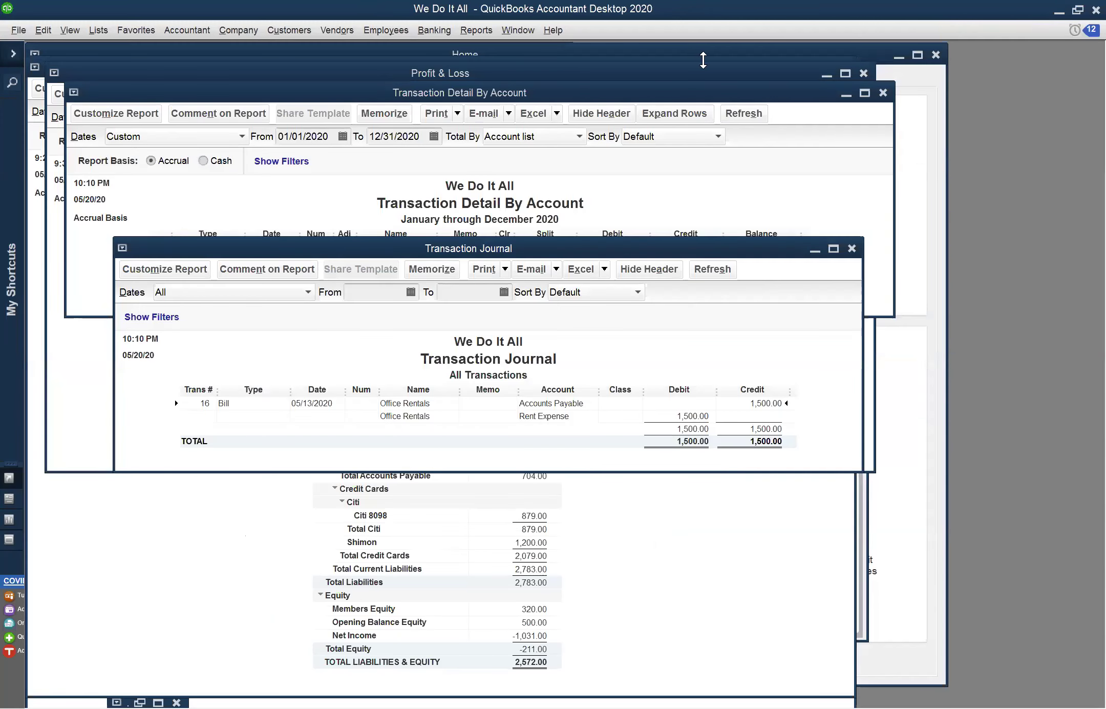
{"action": "left_click", "coordinate": [533, 30]}
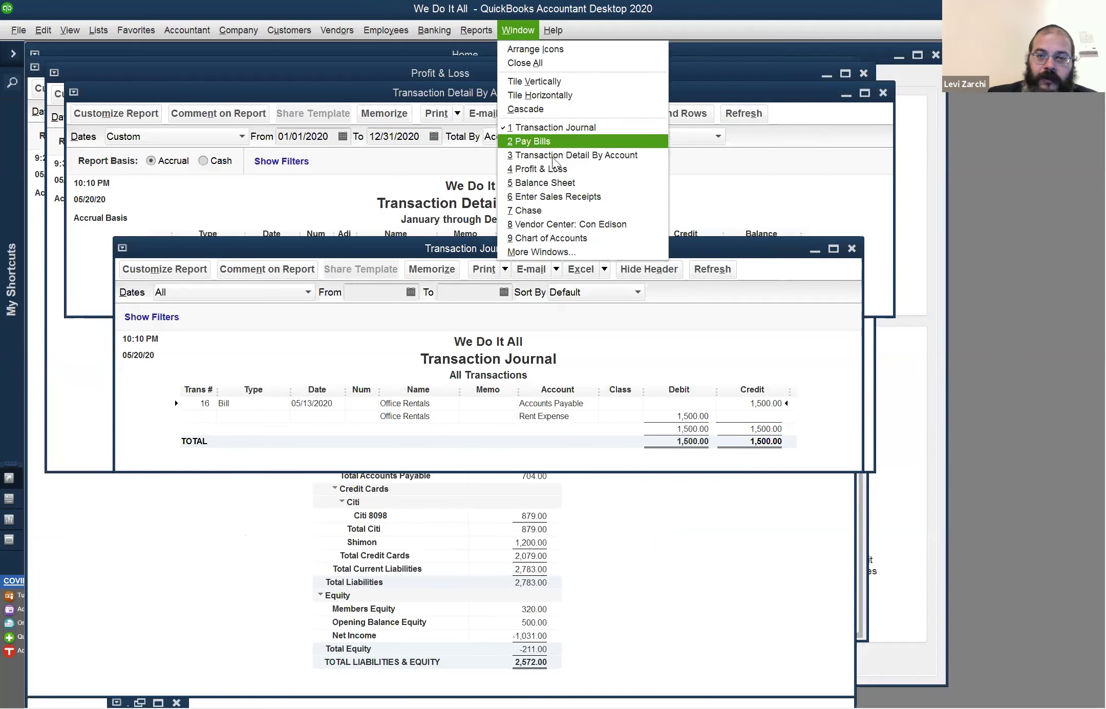
{"action": "left_click", "coordinate": [556, 169]}
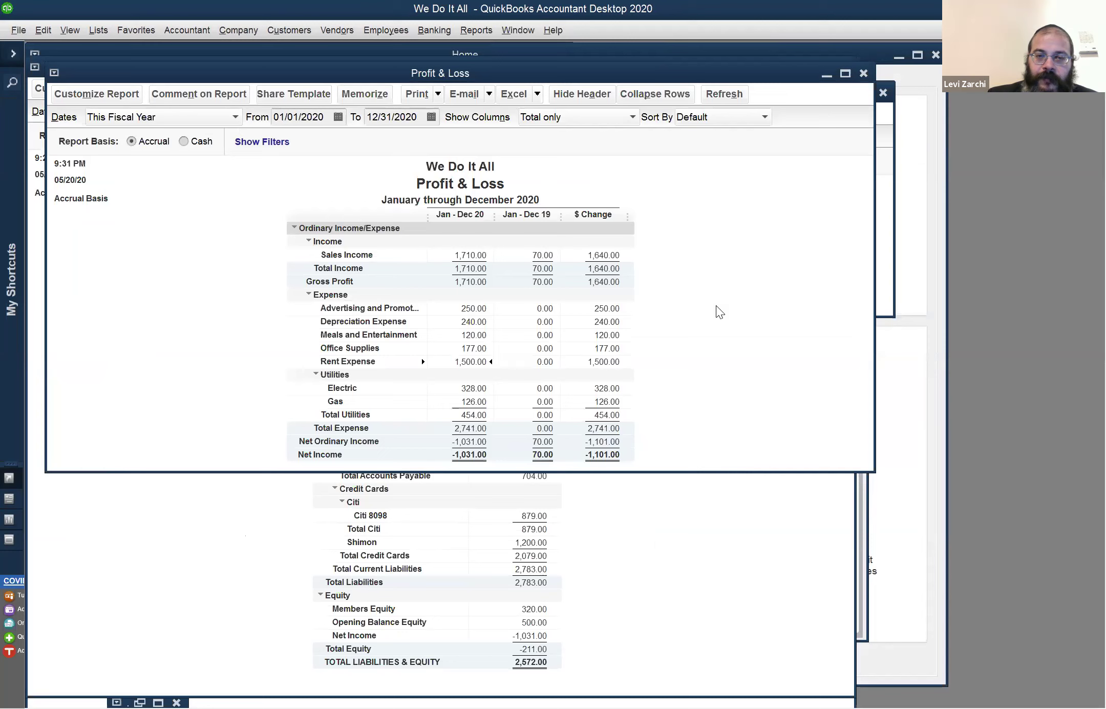
{"action": "left_click", "coordinate": [845, 75]}
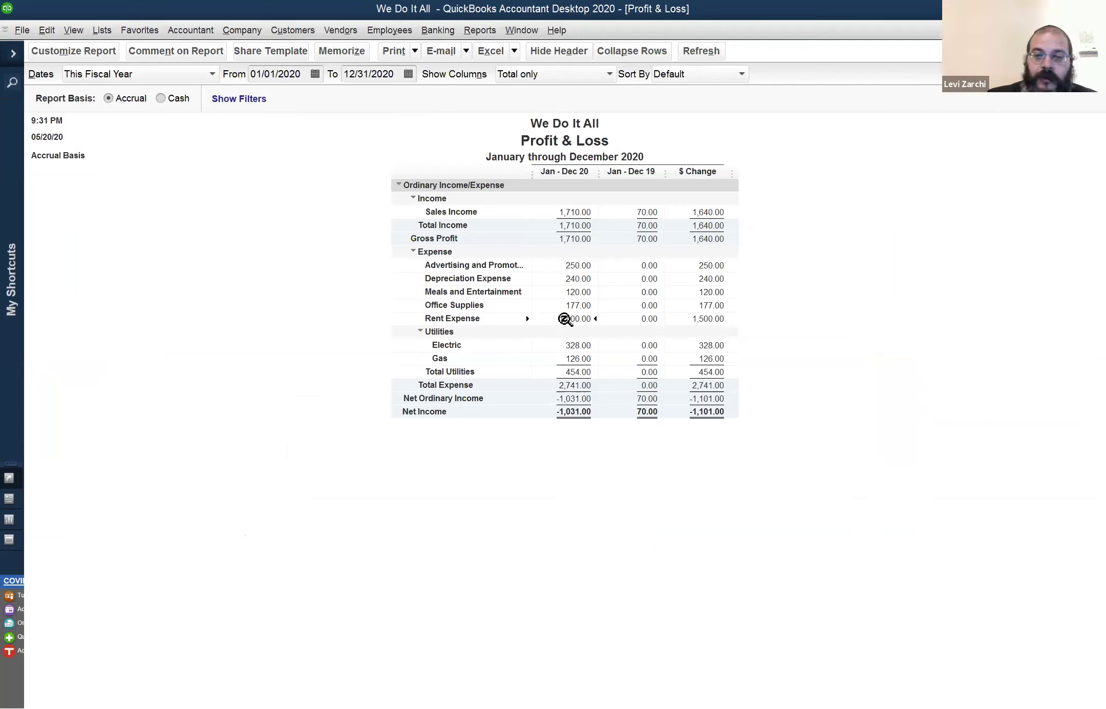
{"action": "left_click", "coordinate": [523, 31]}
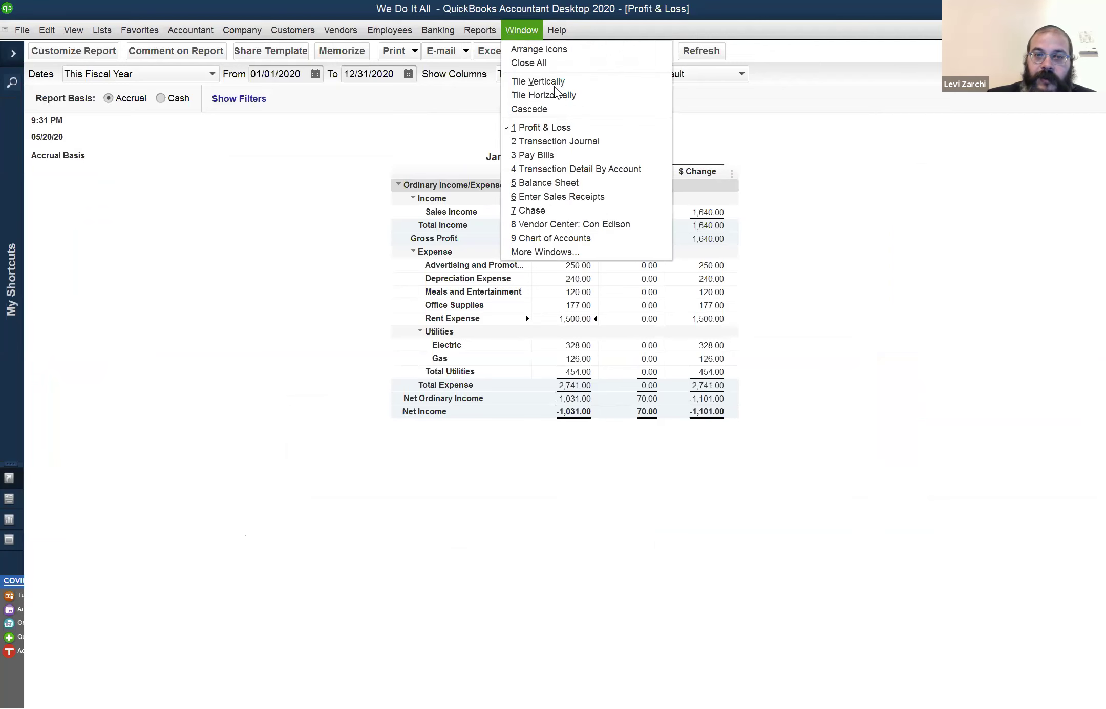
{"action": "left_click", "coordinate": [573, 183]}
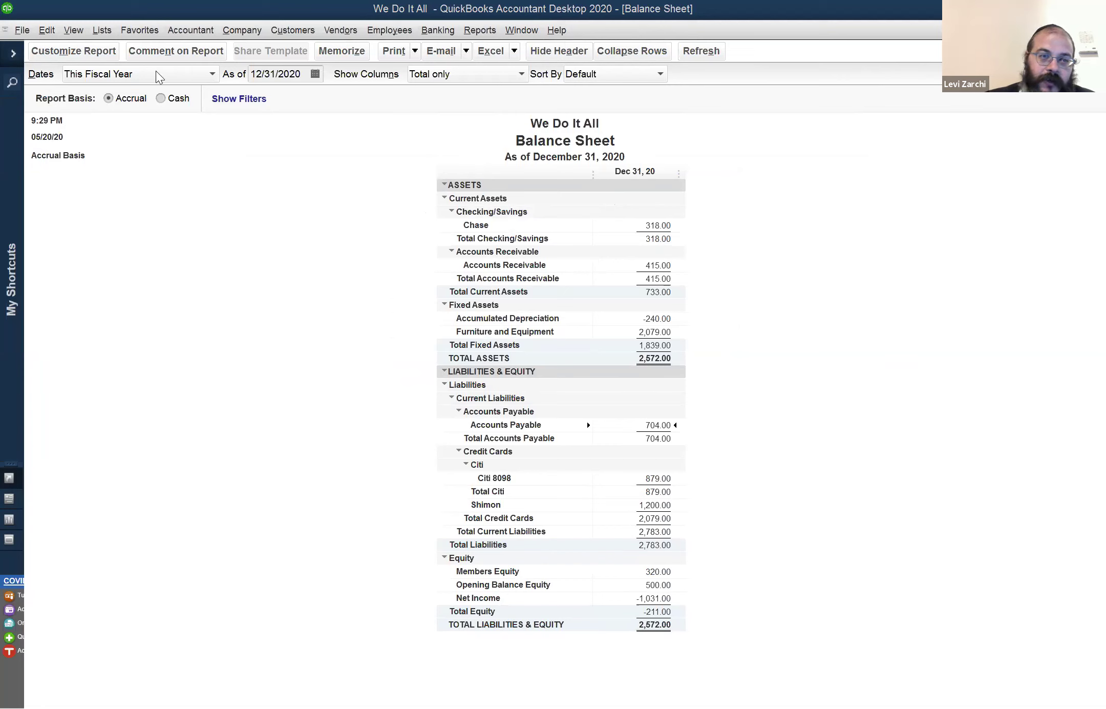
{"action": "key", "text": "alt+d"}
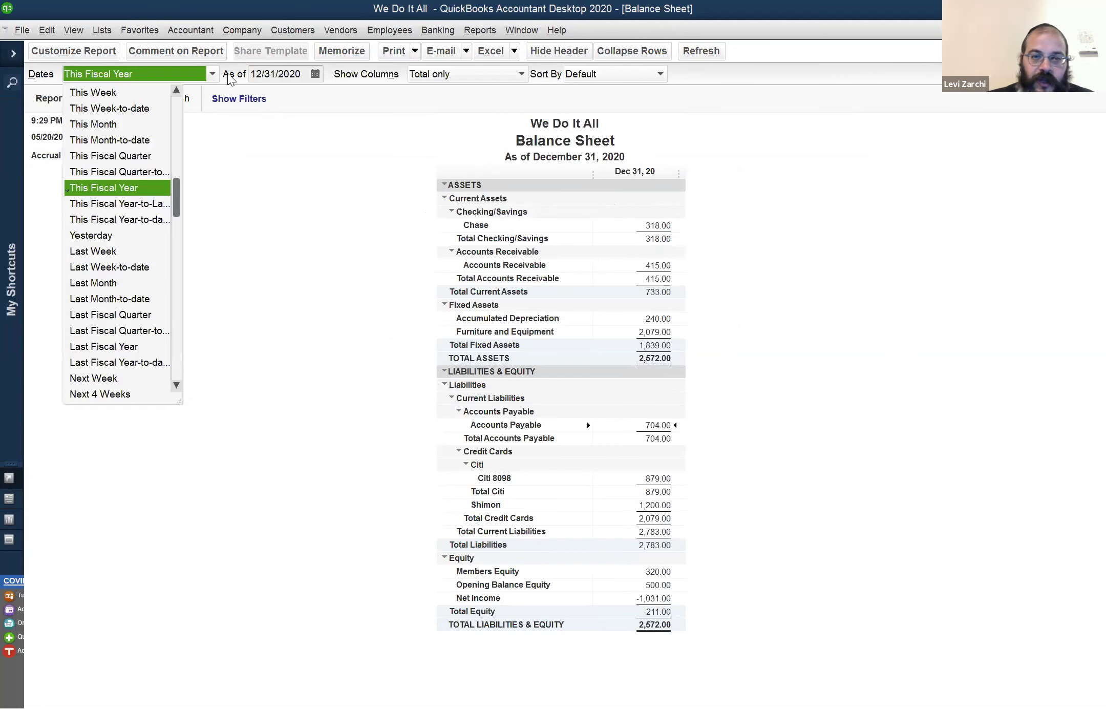
{"action": "left_click", "coordinate": [354, 179]}
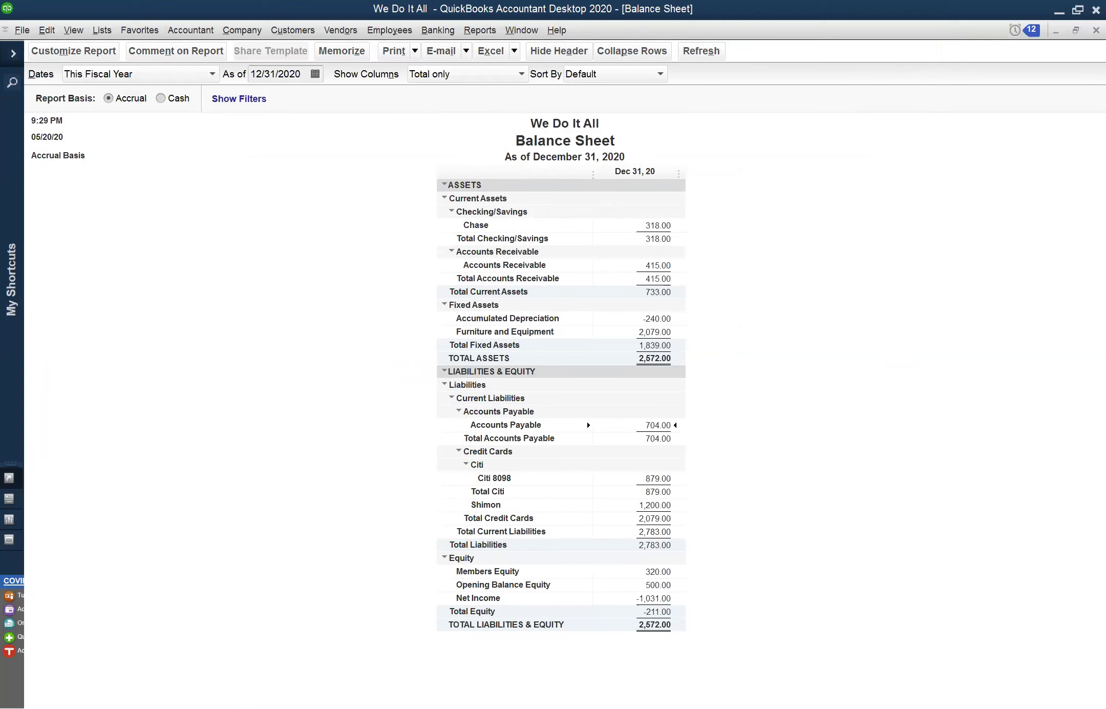
{"action": "left_click", "coordinate": [522, 32]}
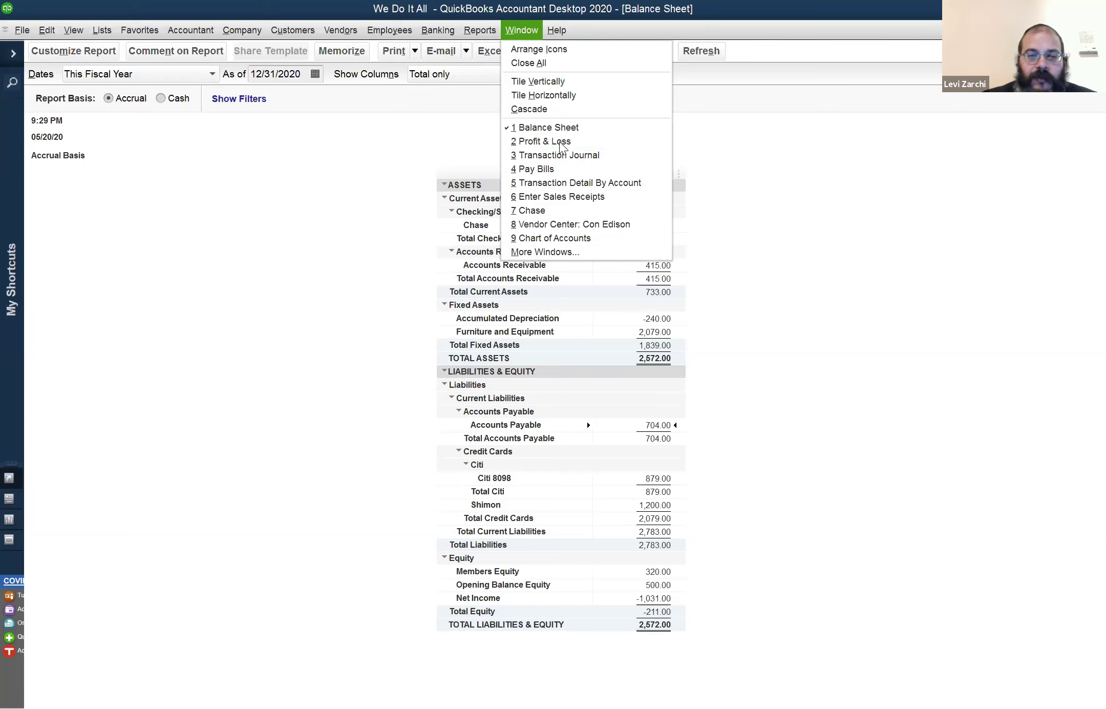
{"action": "key", "text": "Escape"}
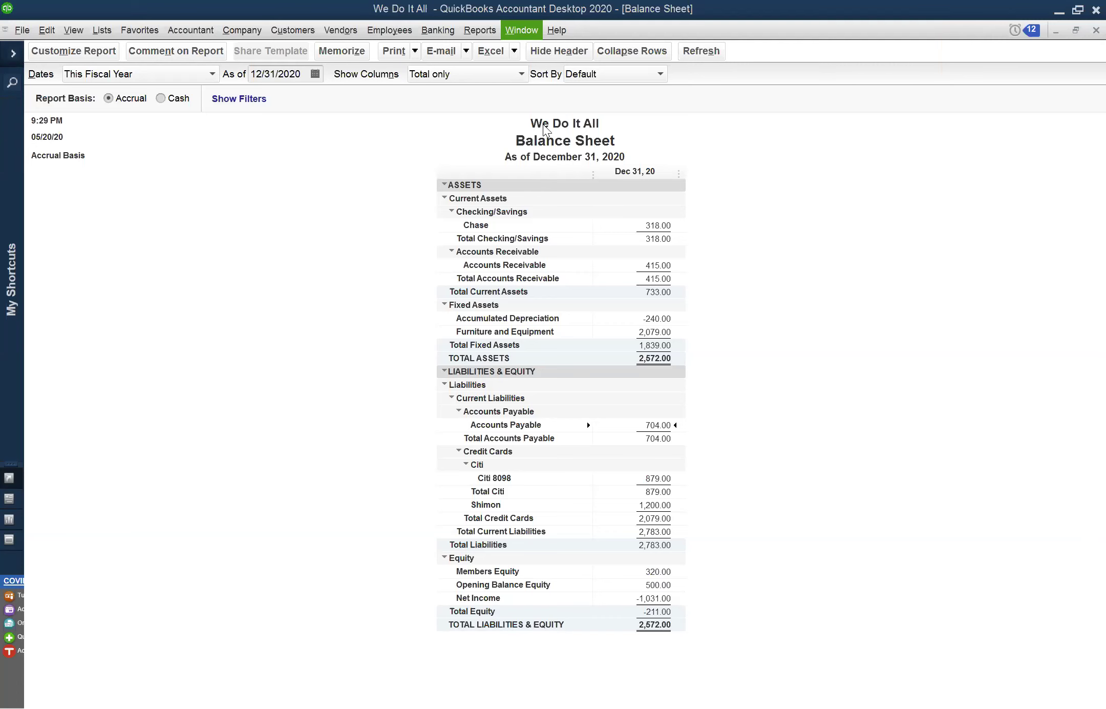
{"action": "left_click", "coordinate": [523, 31]}
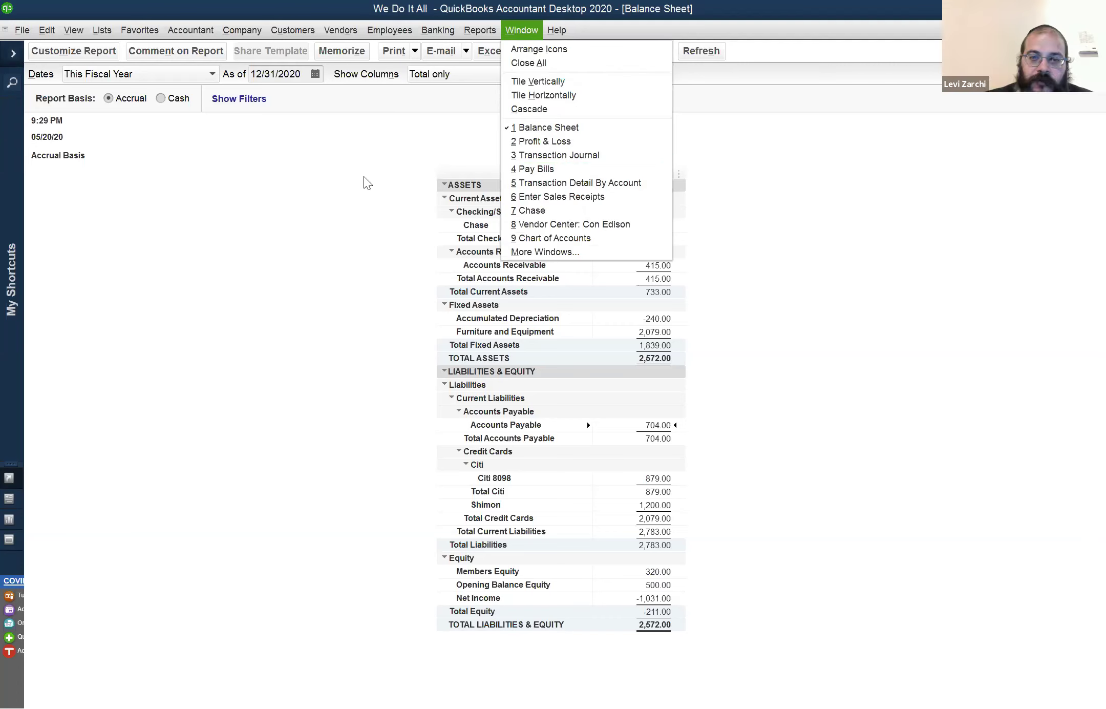
{"action": "left_click", "coordinate": [398, 175]}
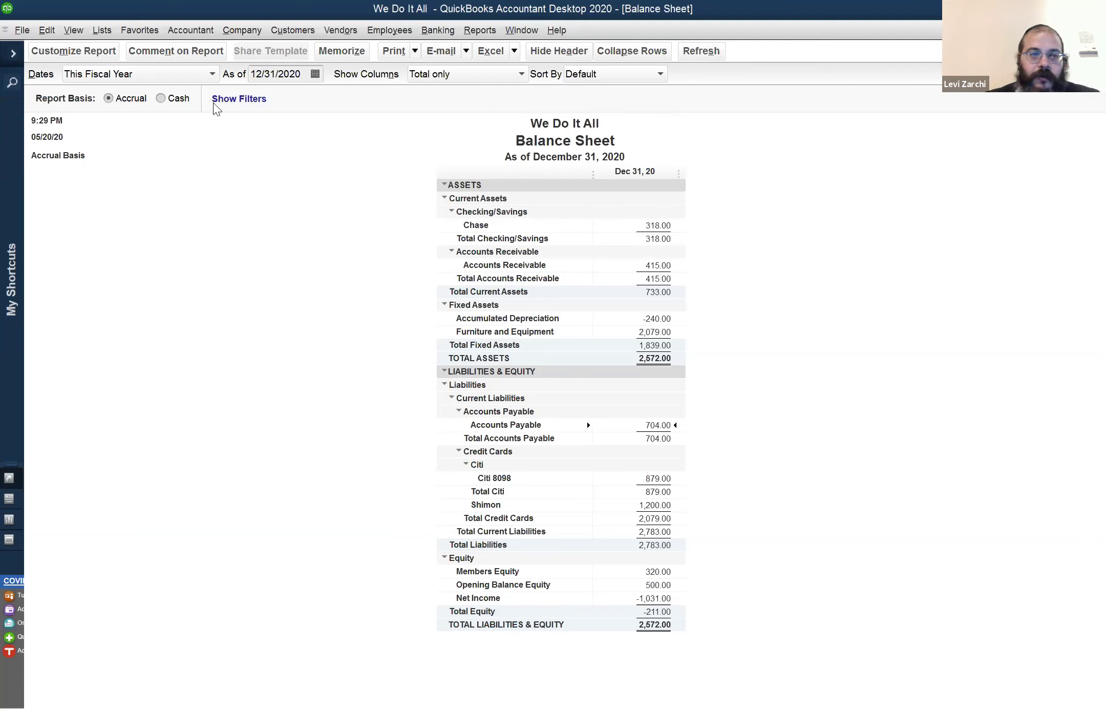
{"action": "key", "text": "ctrl+r"}
Open the Chase register and inspect the 05/13/2020 500.00 transfer and a customer deposit
{"action": "left_click", "coordinate": [70, 67]}
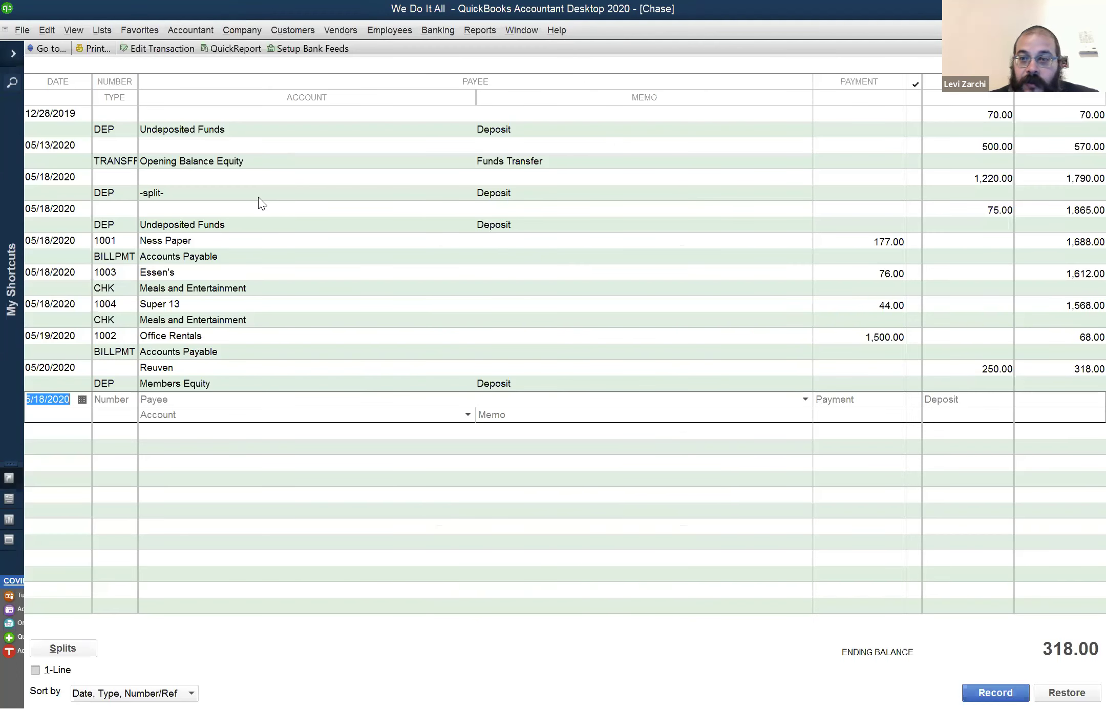
{"action": "left_click", "coordinate": [171, 149]}
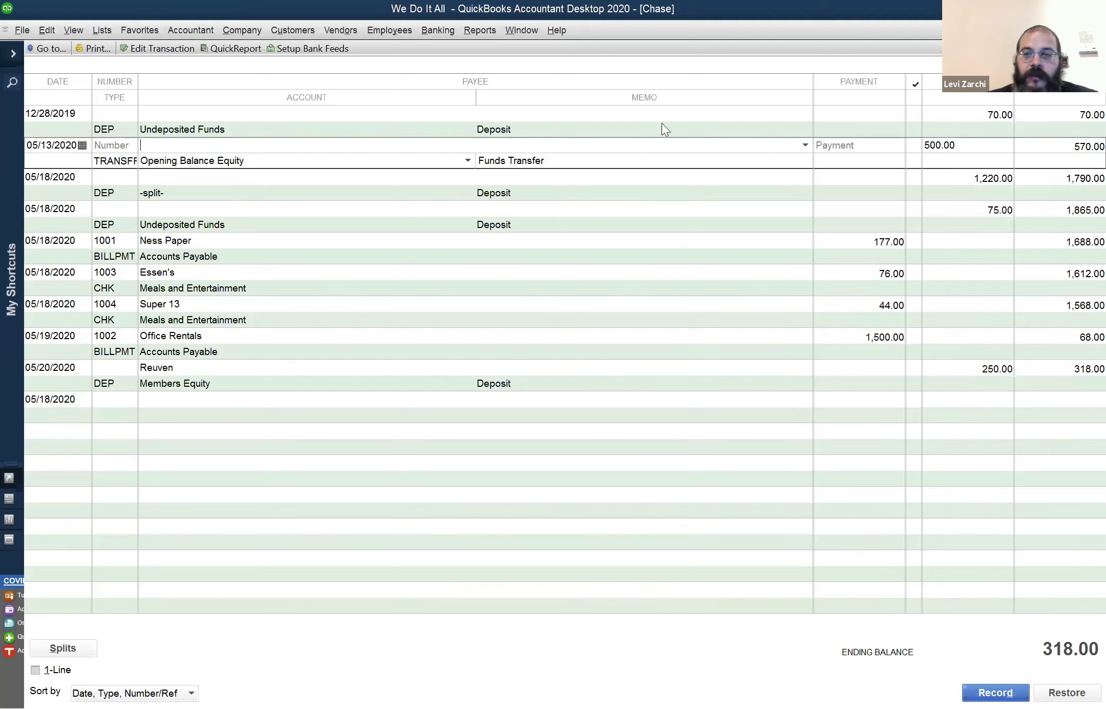
{"action": "left_click", "coordinate": [854, 146]}
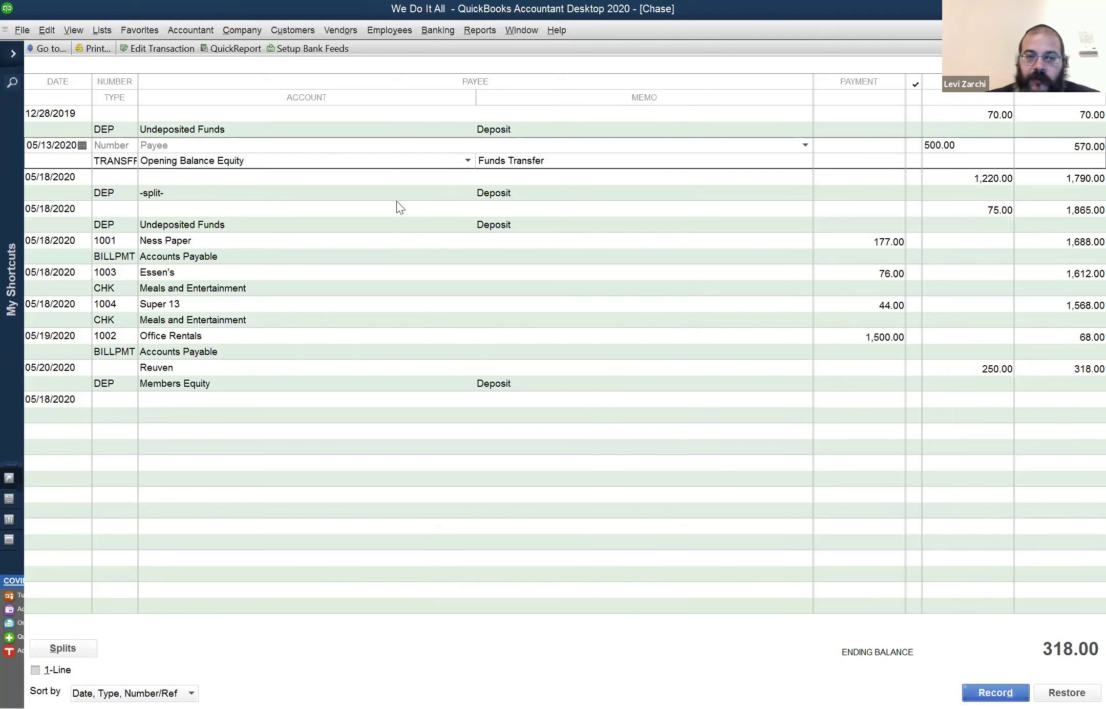
{"action": "left_click", "coordinate": [202, 145]}
{"action": "left_click", "coordinate": [978, 148]}
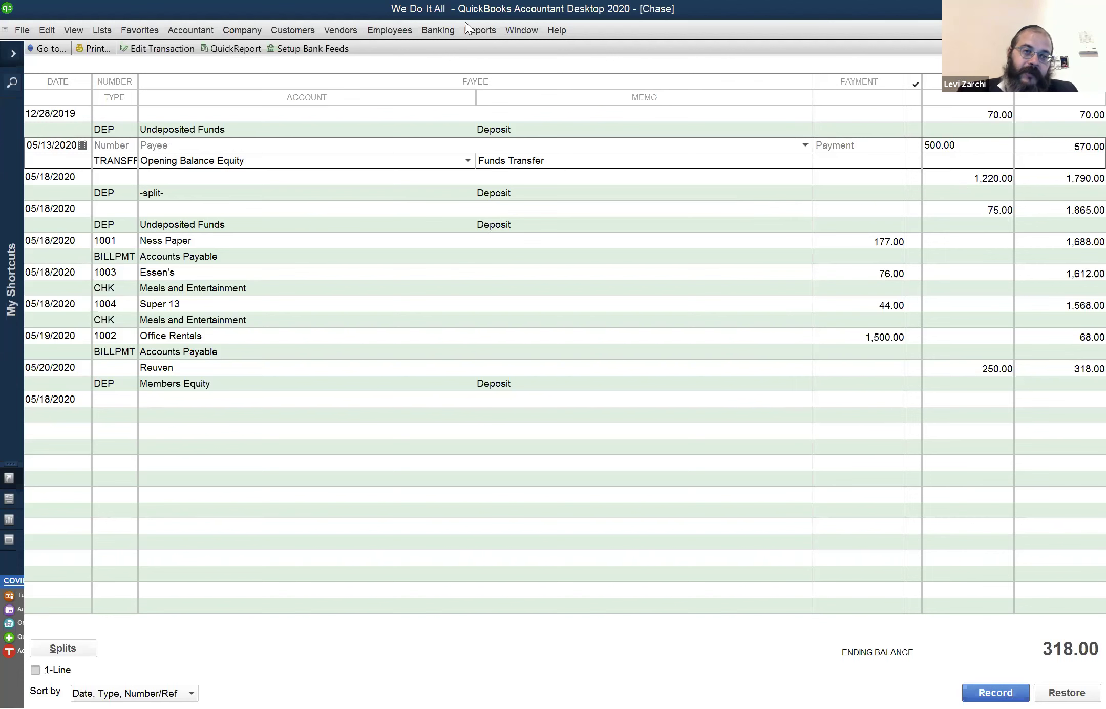
{"action": "left_click", "coordinate": [291, 31]}
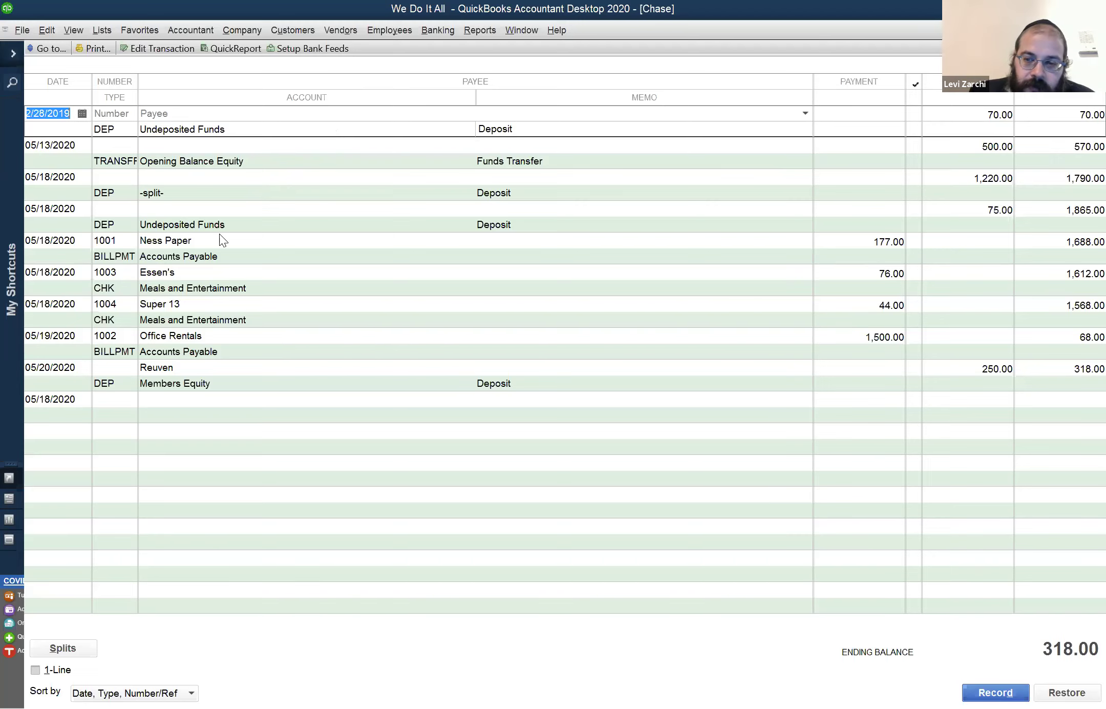
{"action": "left_click", "coordinate": [199, 370]}
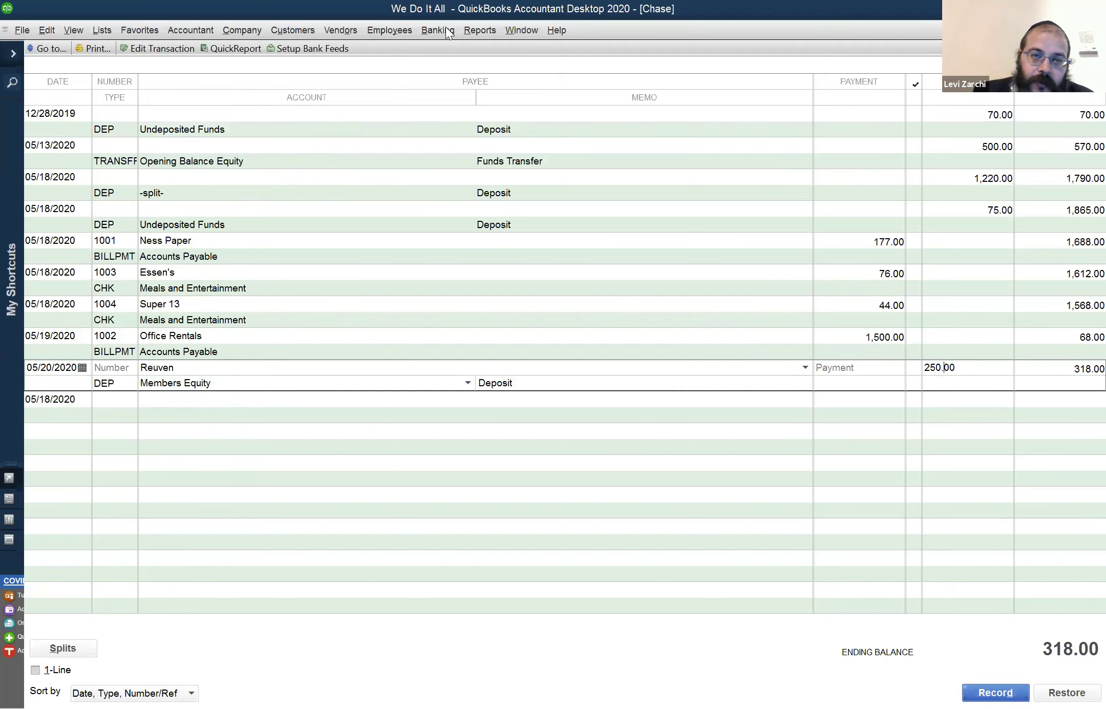
{"action": "key", "text": "Down"}
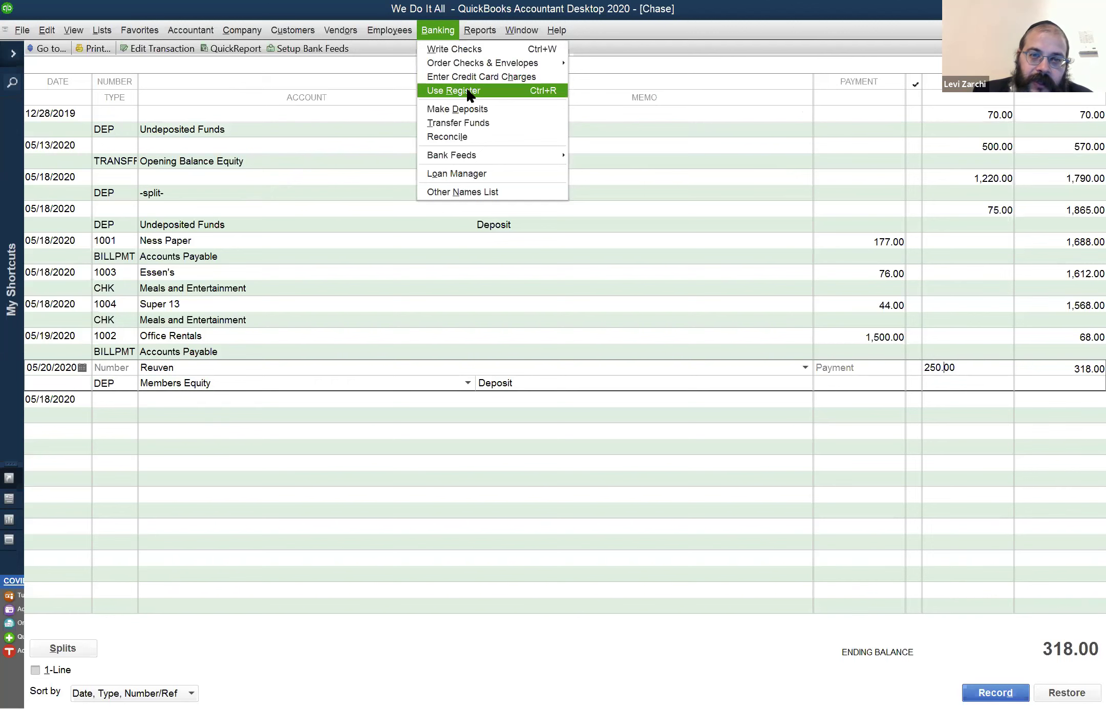
{"action": "left_click", "coordinate": [460, 122]}
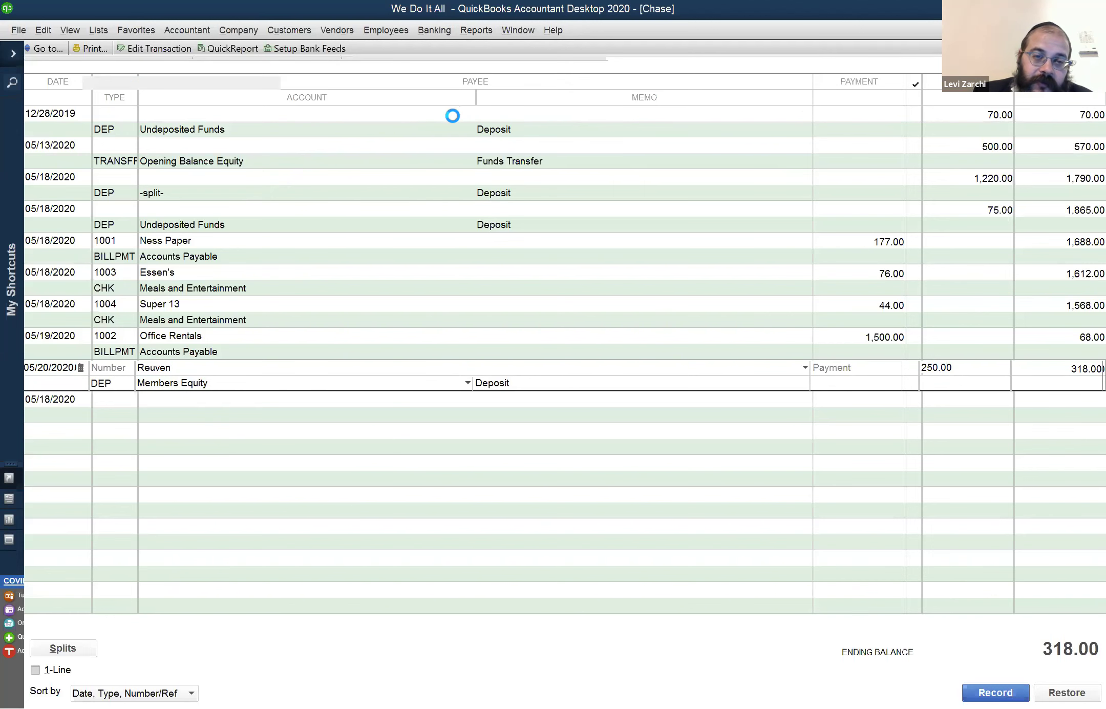
{"action": "left_click", "coordinate": [111, 154]}
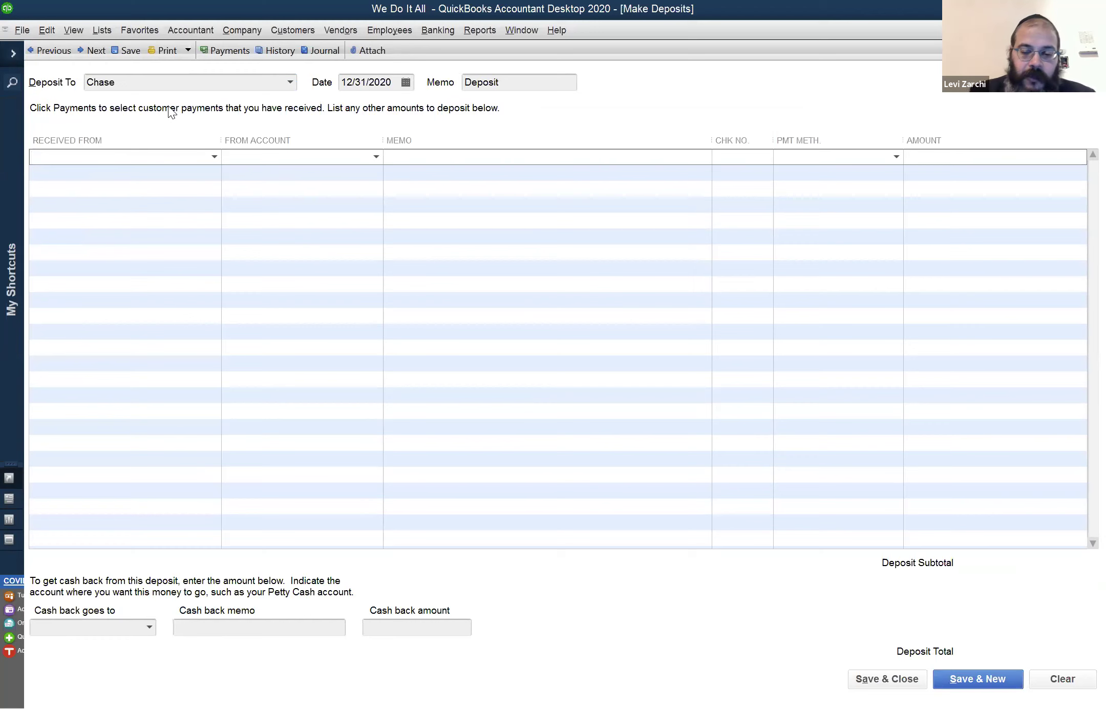
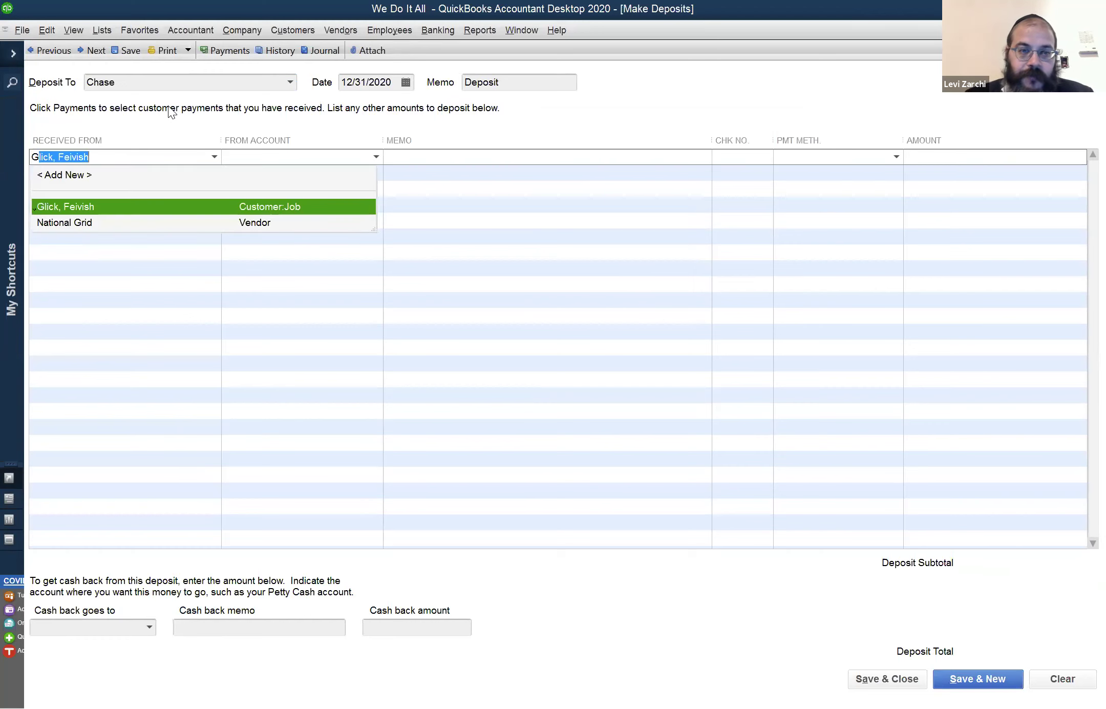
{"action": "key", "text": "Tab"}
{"action": "type", "text": "S"}
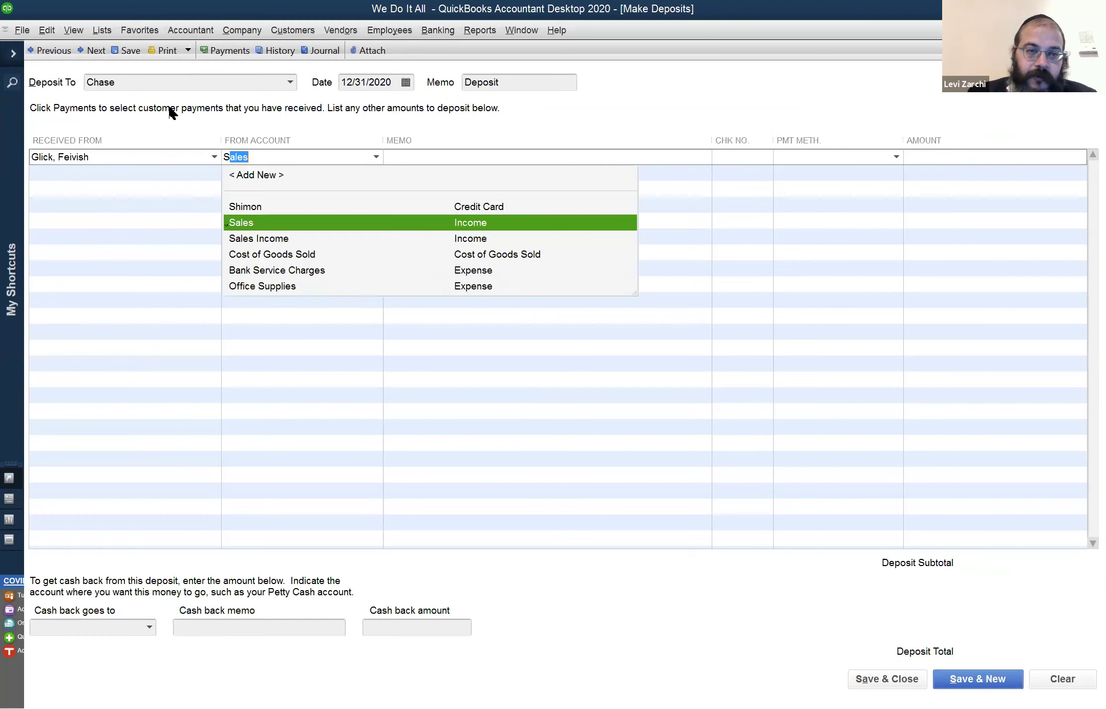
{"action": "type", "text": "a"}
{"action": "key", "text": "Tab"}
{"action": "key", "text": "Tab"}
{"action": "key", "text": "Tab"}
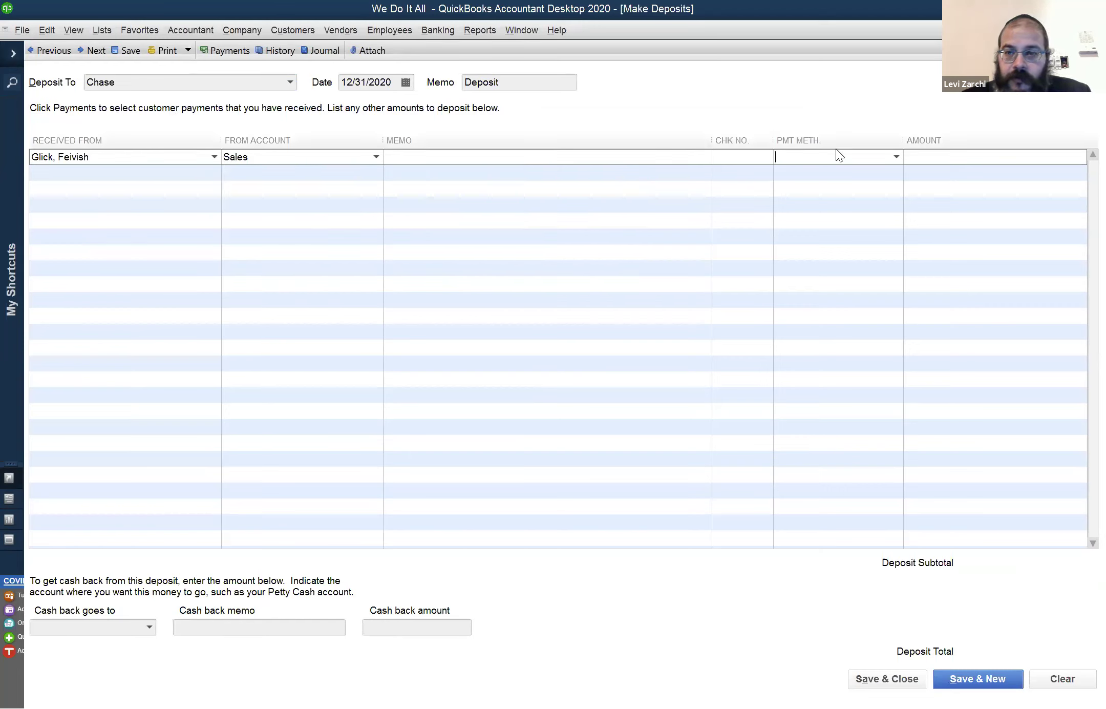
{"action": "type", "text": "100"}
{"action": "key", "text": "Tab"}
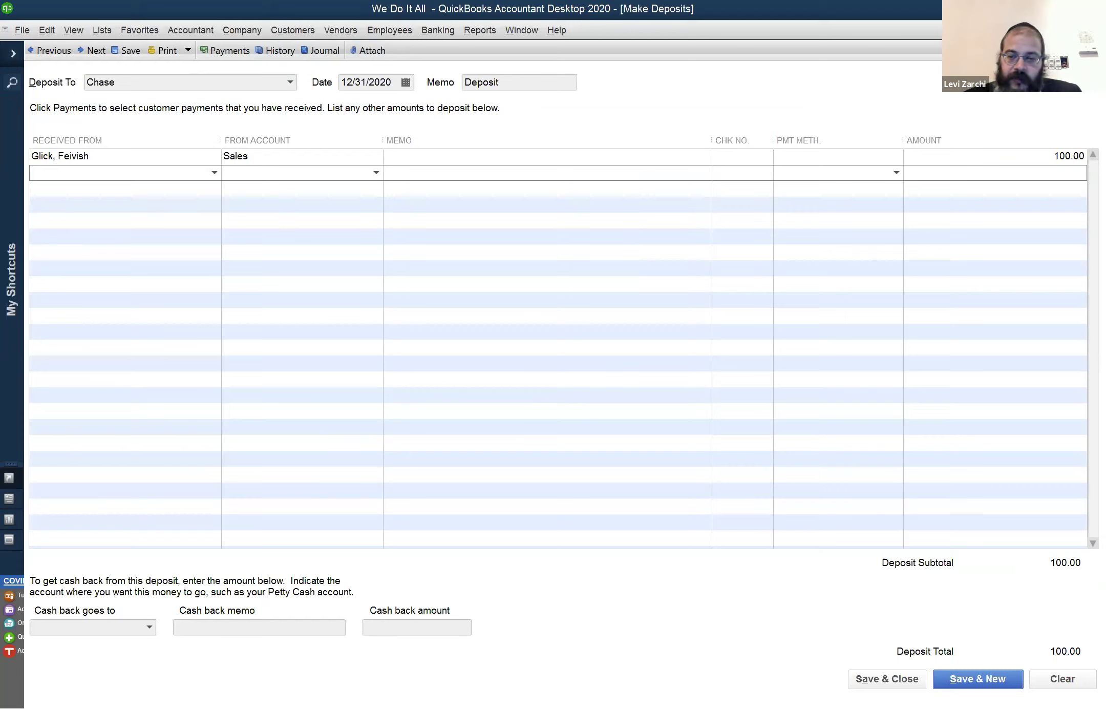
{"action": "left_click", "coordinate": [887, 680]}
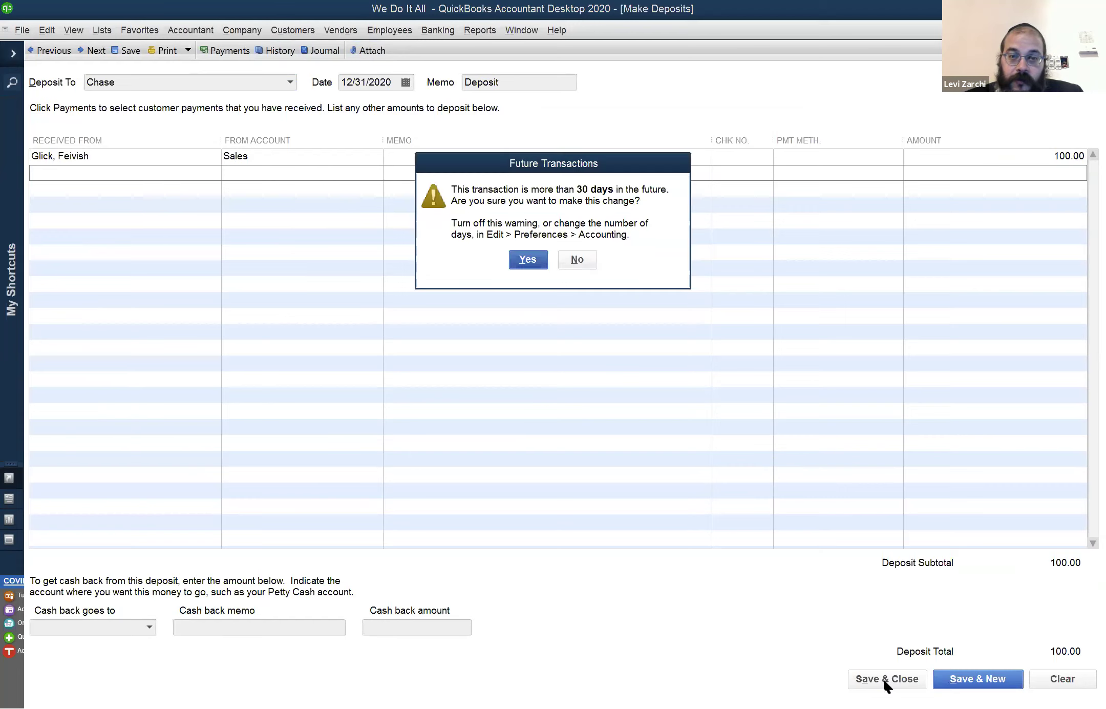
{"action": "left_click", "coordinate": [579, 262]}
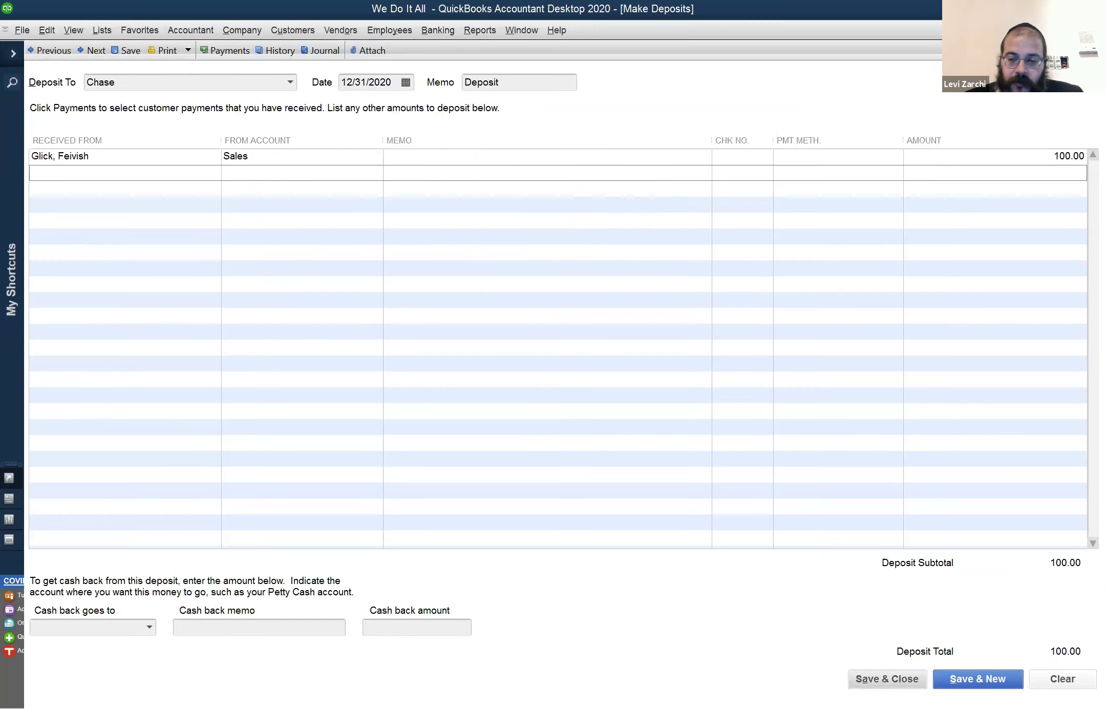
{"action": "left_click", "coordinate": [867, 679]}
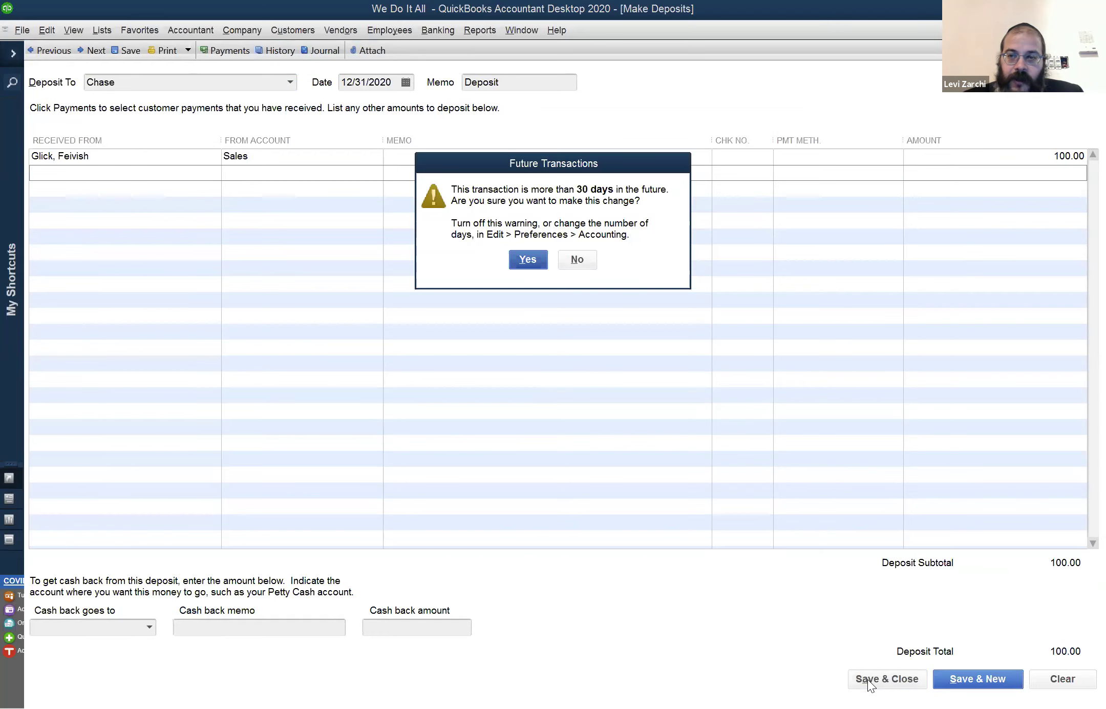
{"action": "key", "text": "Return"}
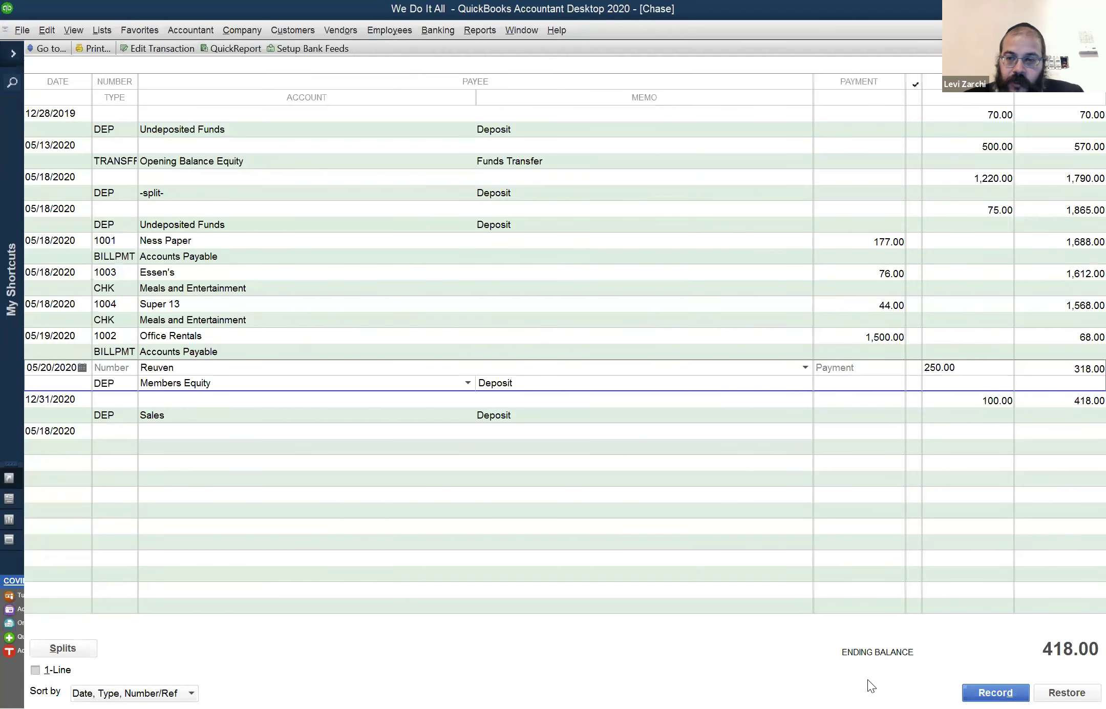
{"action": "left_click", "coordinate": [212, 407]}
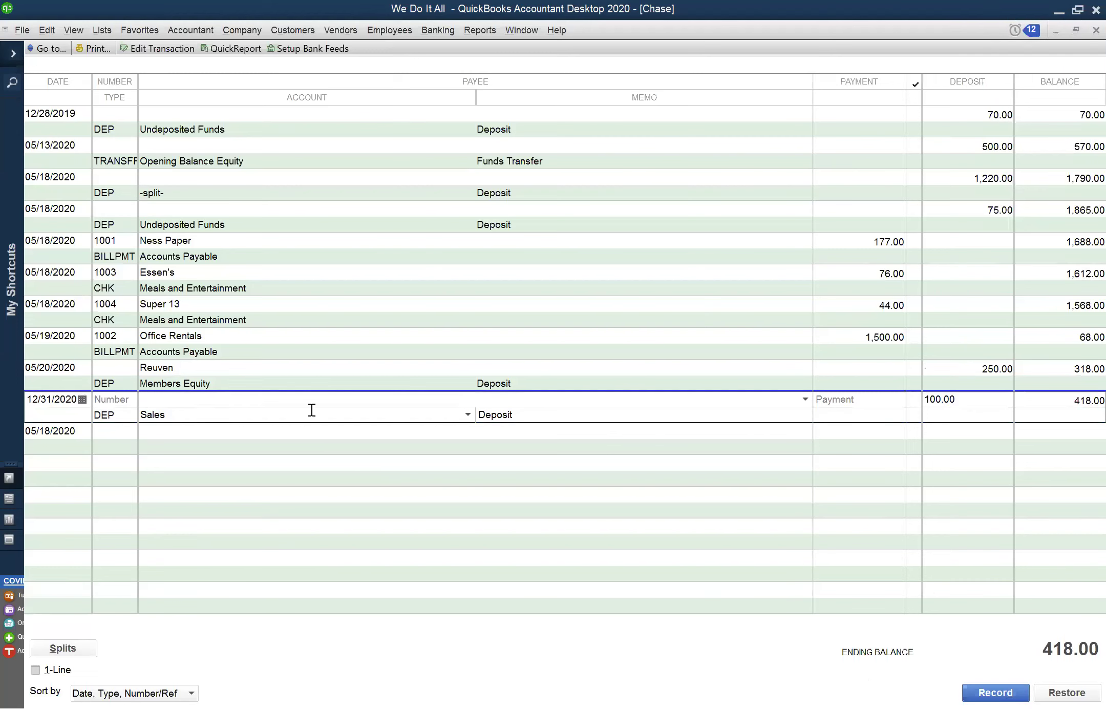
{"action": "left_click", "coordinate": [486, 34]}
{"action": "mouse_move", "coordinate": [306, 28]}
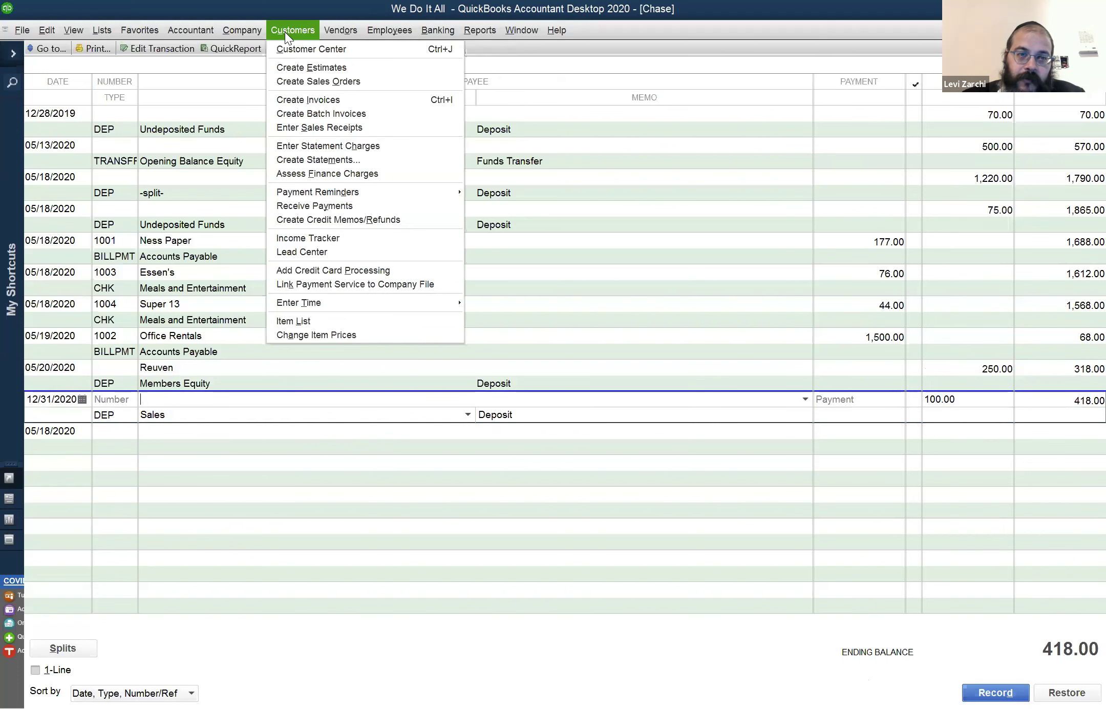
{"action": "left_click", "coordinate": [260, 35]}
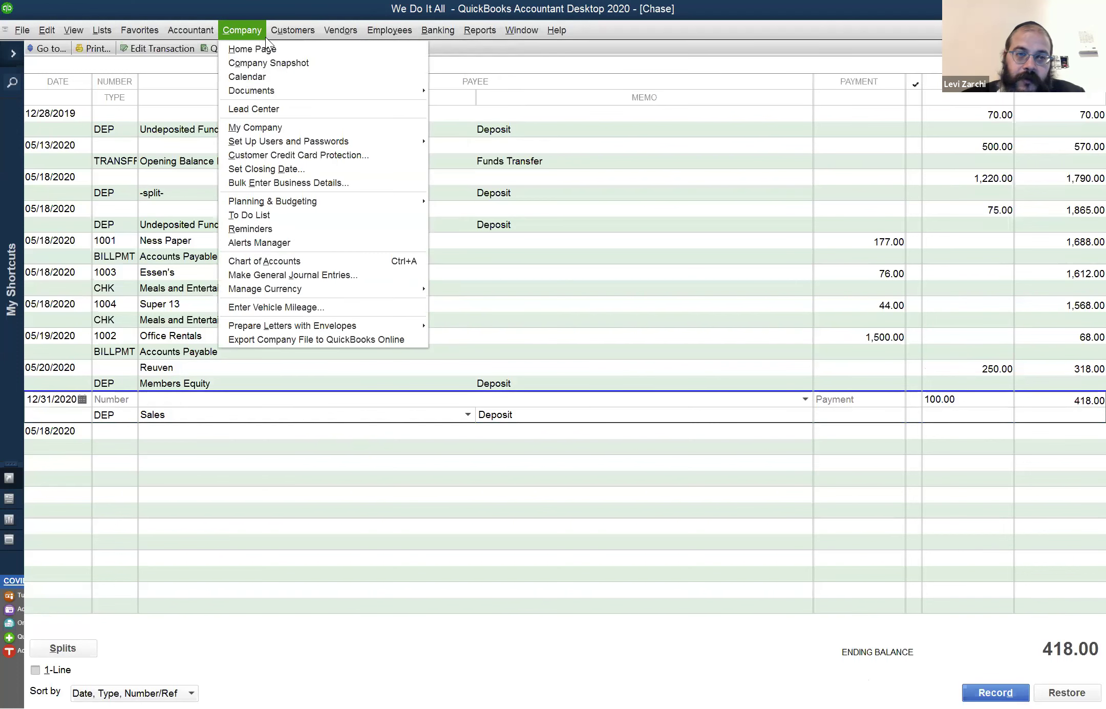
{"action": "left_click", "coordinate": [185, 241]}
{"action": "left_click", "coordinate": [292, 29]}
Look at a customer's sales receipt in the Customer Center, then return to the Profit & Loss
{"action": "left_click", "coordinate": [332, 38]}
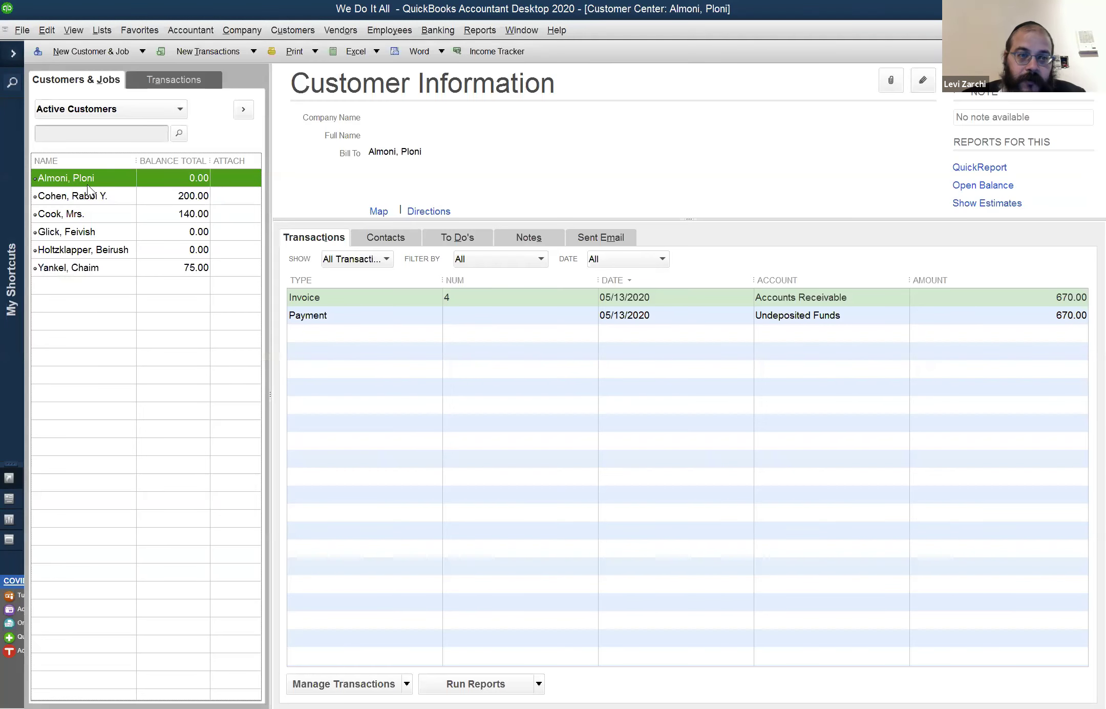
{"action": "left_click", "coordinate": [80, 232]}
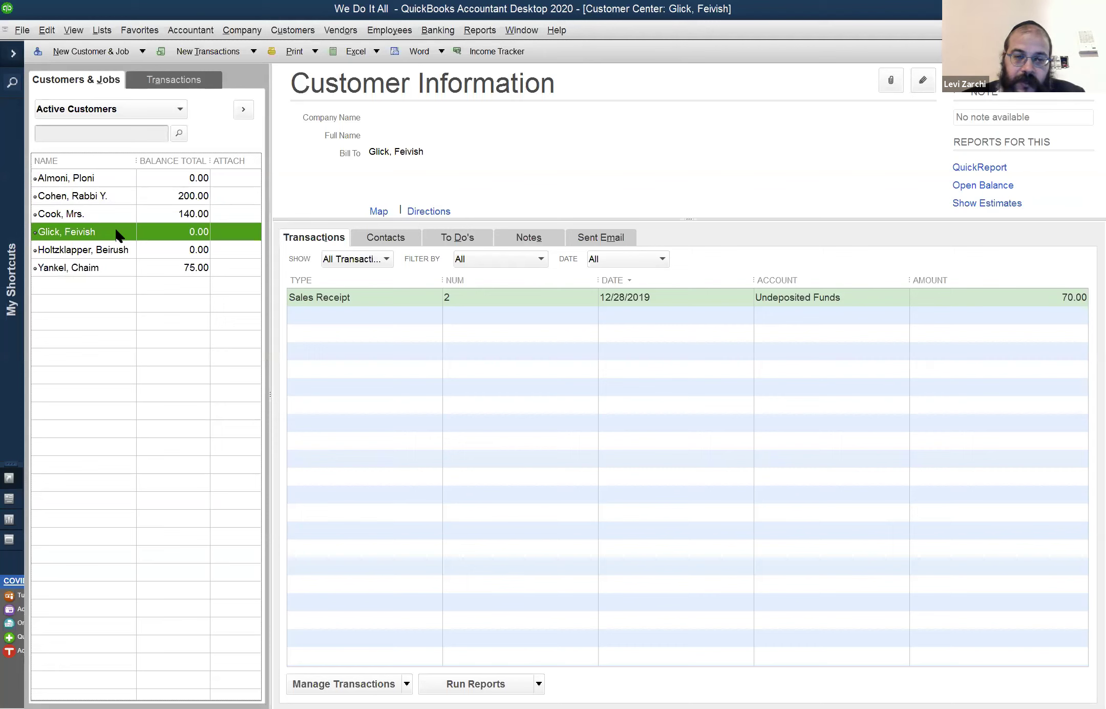
{"action": "left_click", "coordinate": [366, 317]}
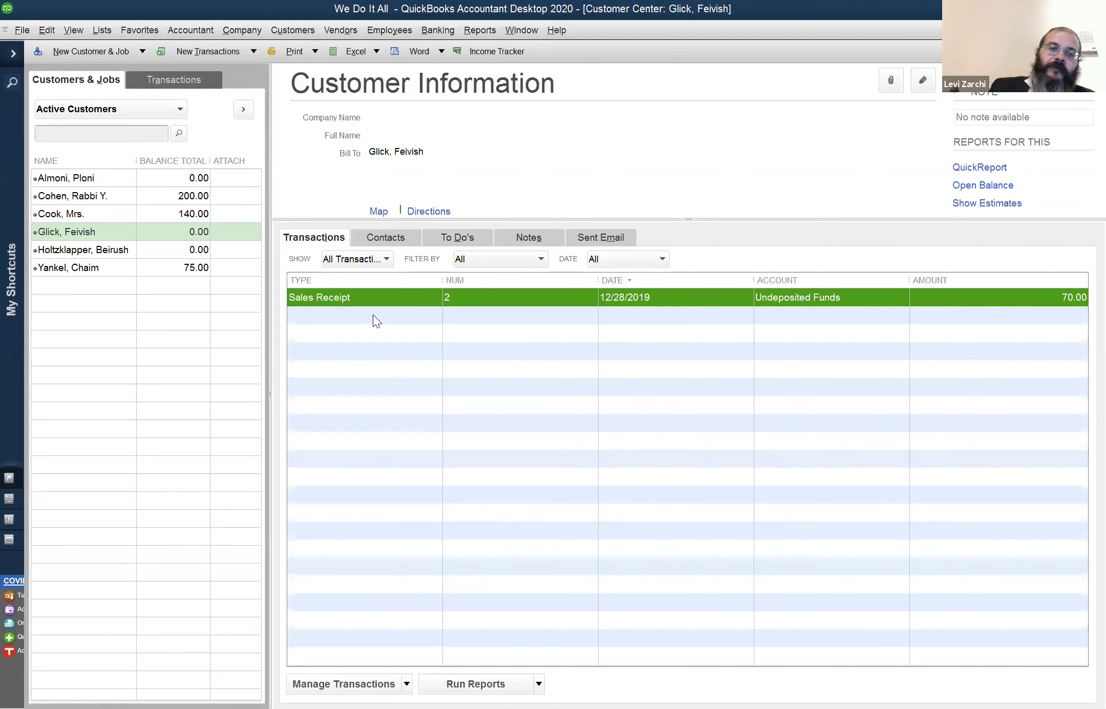
{"action": "left_click", "coordinate": [516, 32]}
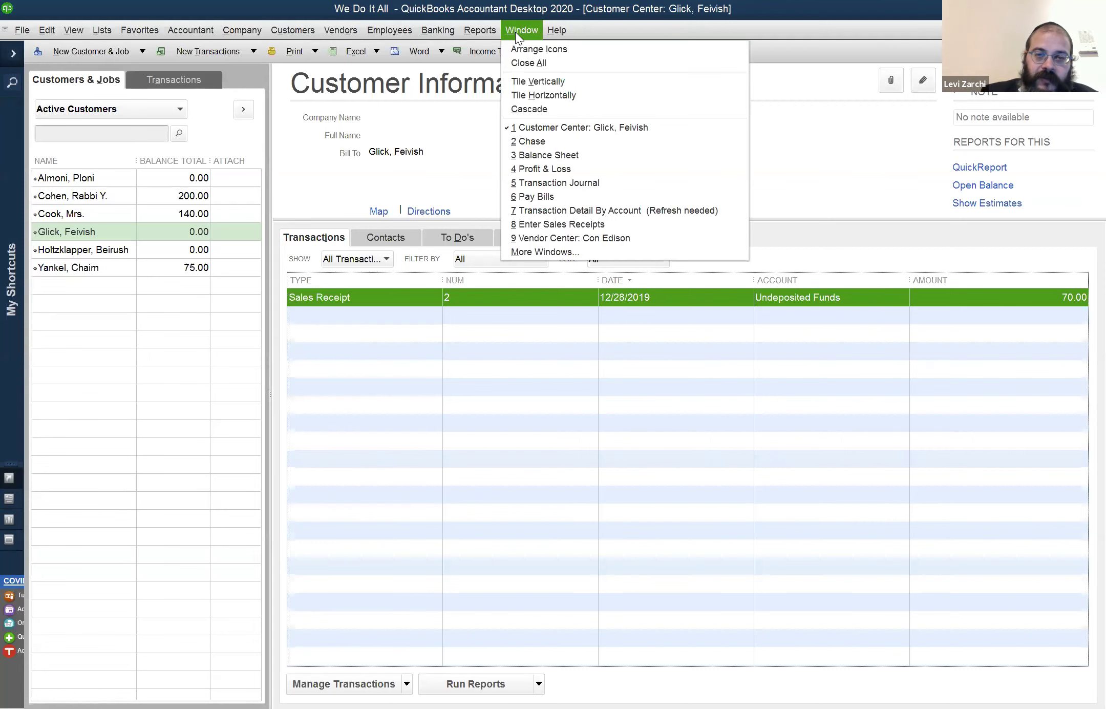
{"action": "left_click", "coordinate": [553, 173]}
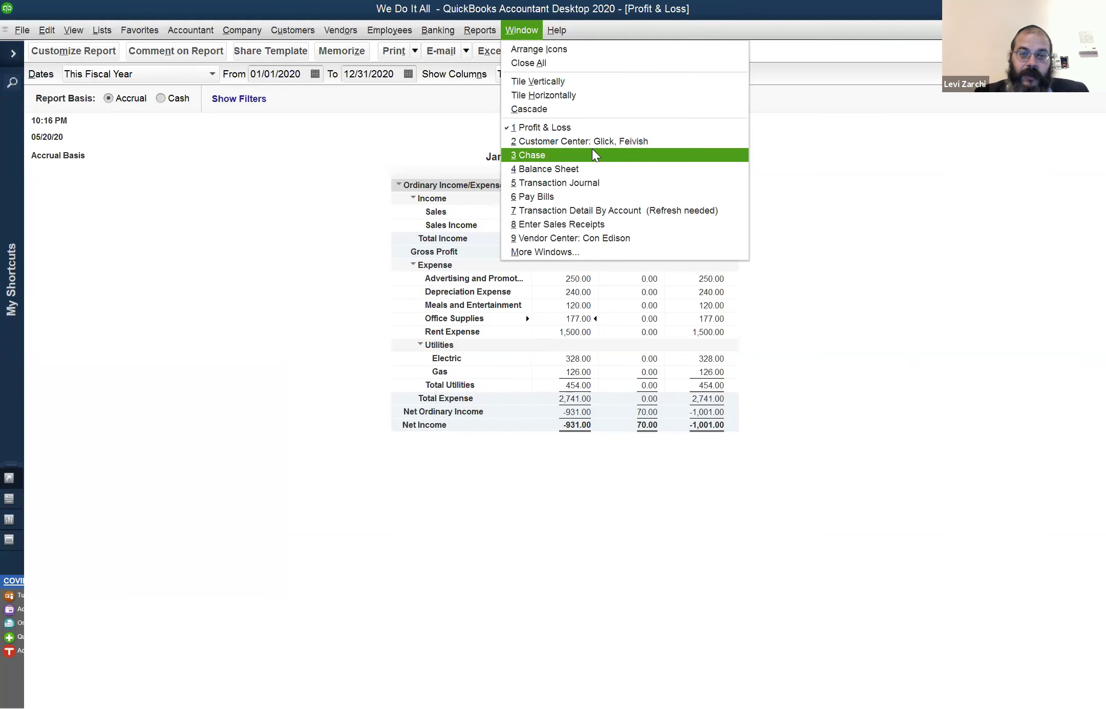
Close the Profit & Loss and delete the 100.00 Sales deposit dated 12/31/2020 from Chase
{"action": "left_click", "coordinate": [670, 268]}
{"action": "key", "text": "Escape"}
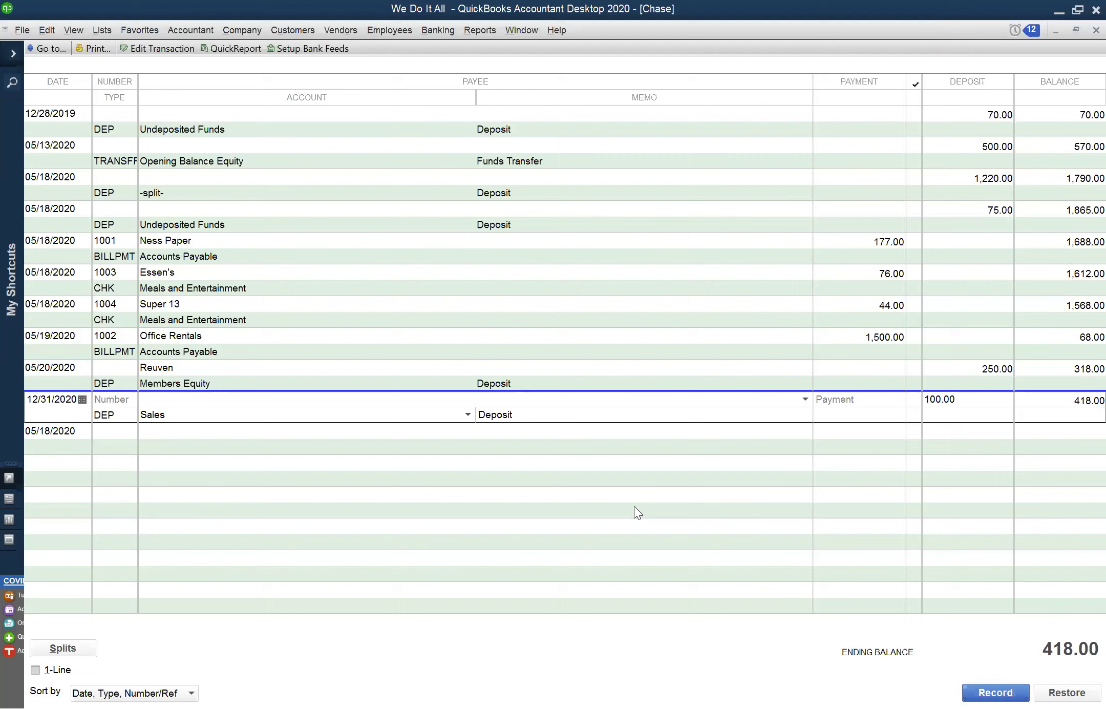
{"action": "right_click", "coordinate": [1023, 490]}
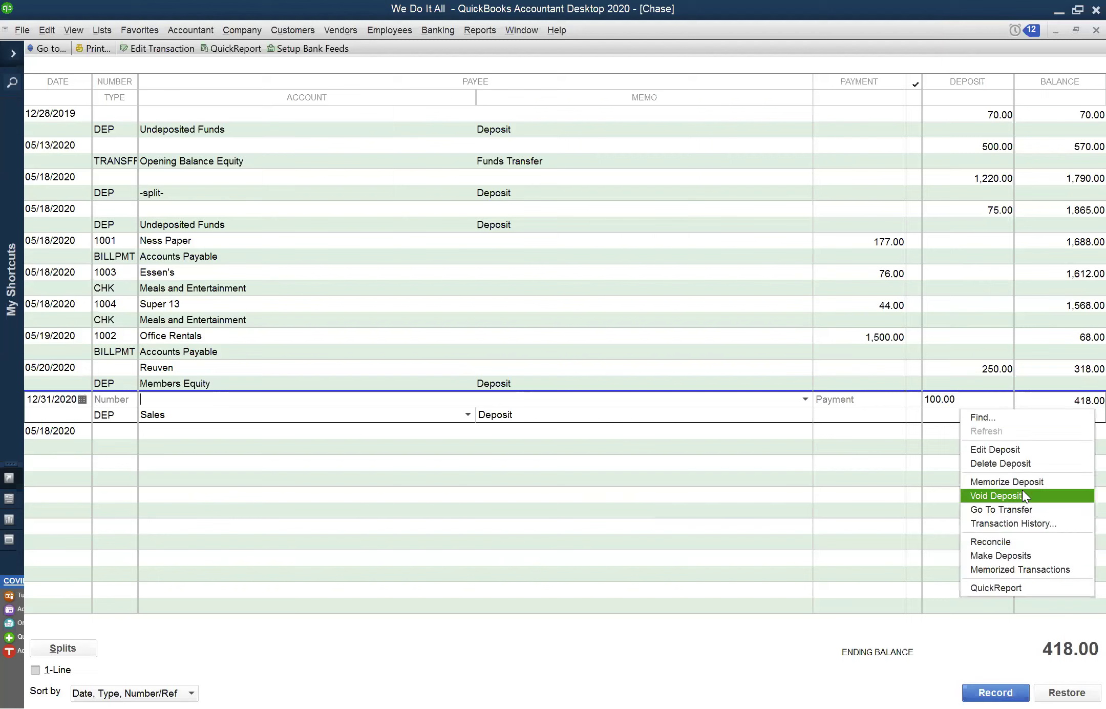
{"action": "left_click", "coordinate": [1028, 464]}
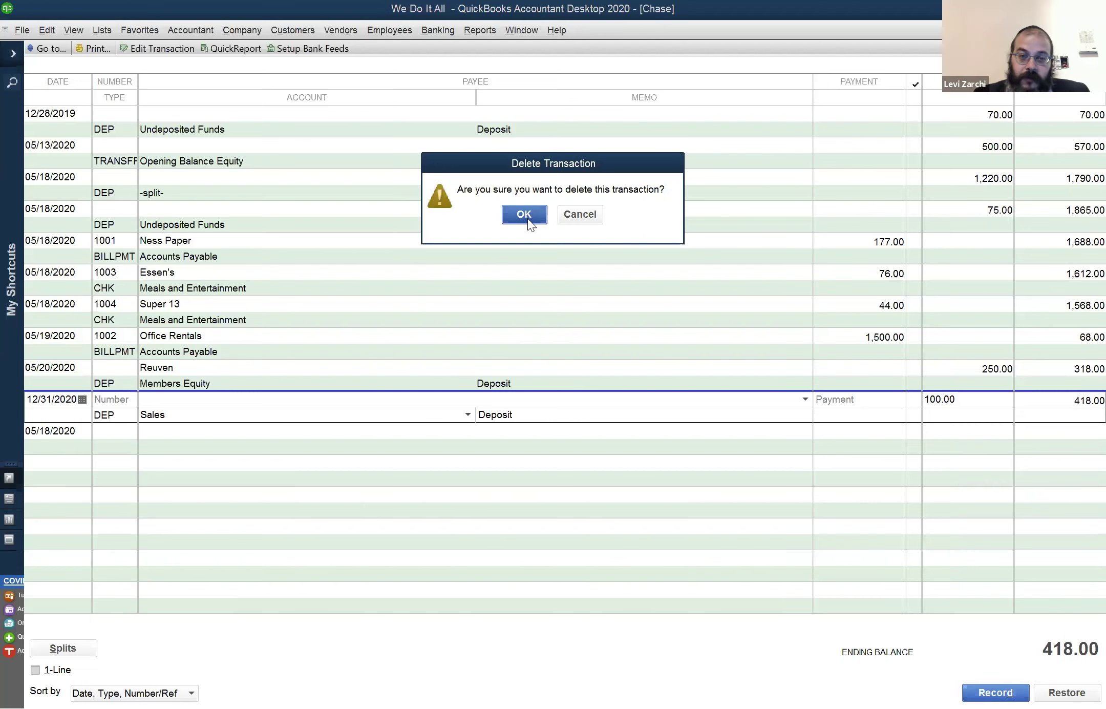
{"action": "left_click", "coordinate": [527, 218]}
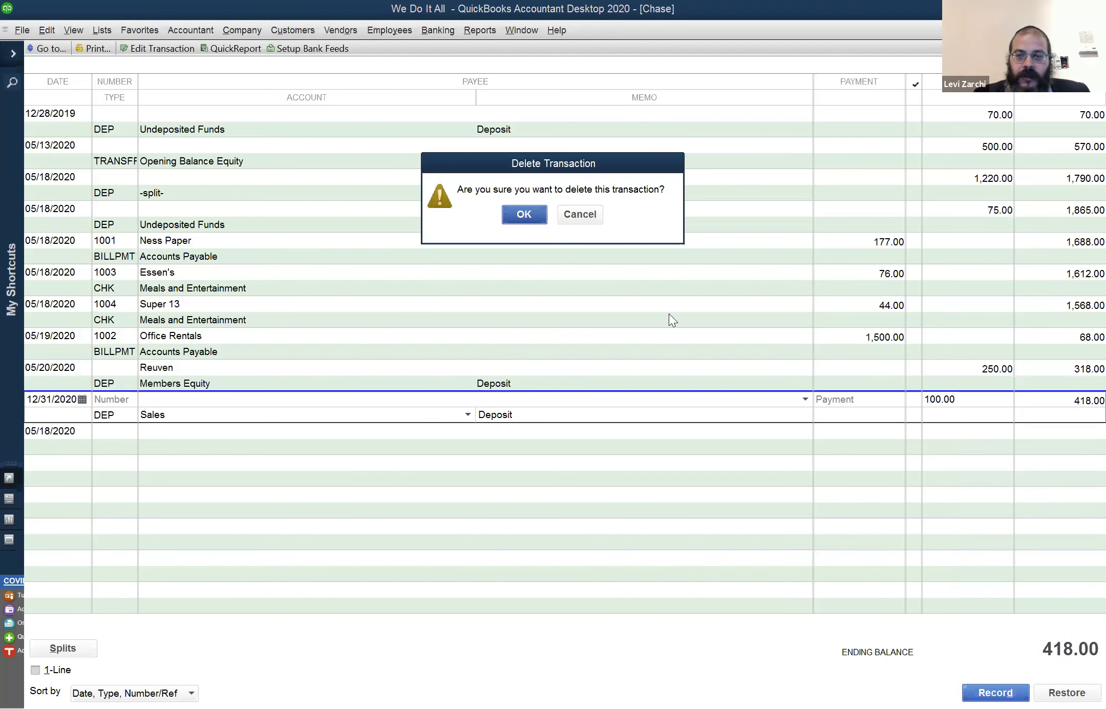
After checking the Accountant menu, open a blank Chase Make Deposits form dated 12/31/2020
{"action": "left_click", "coordinate": [208, 31]}
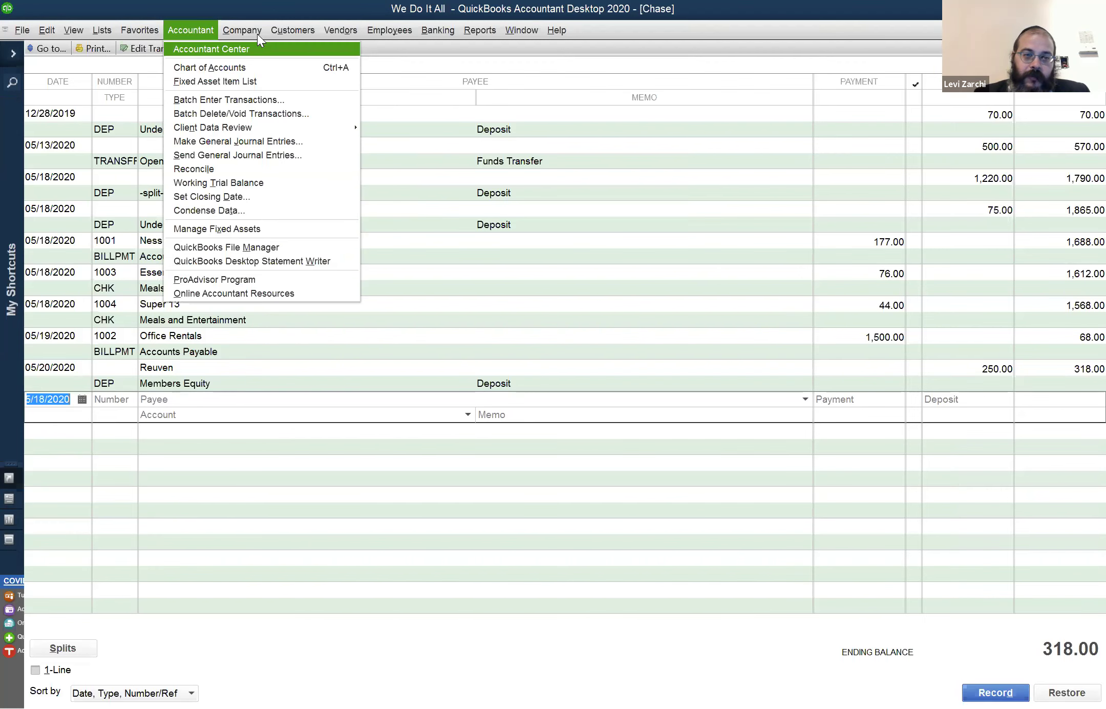
{"action": "mouse_move", "coordinate": [256, 34]}
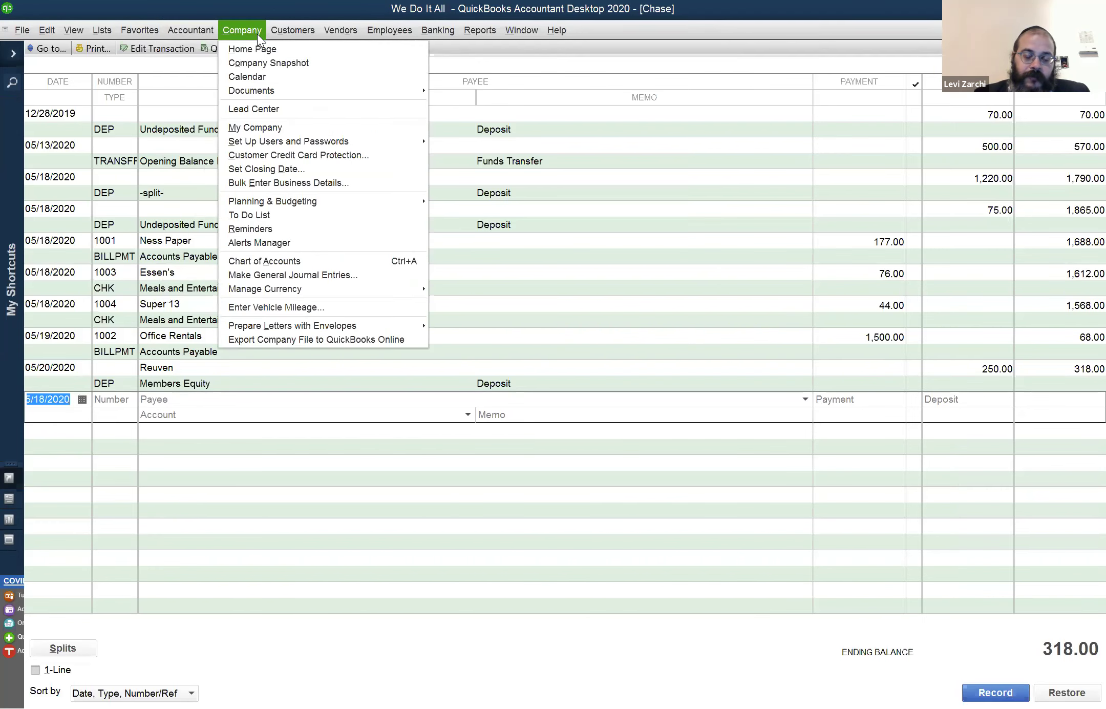
{"action": "left_click", "coordinate": [496, 411]}
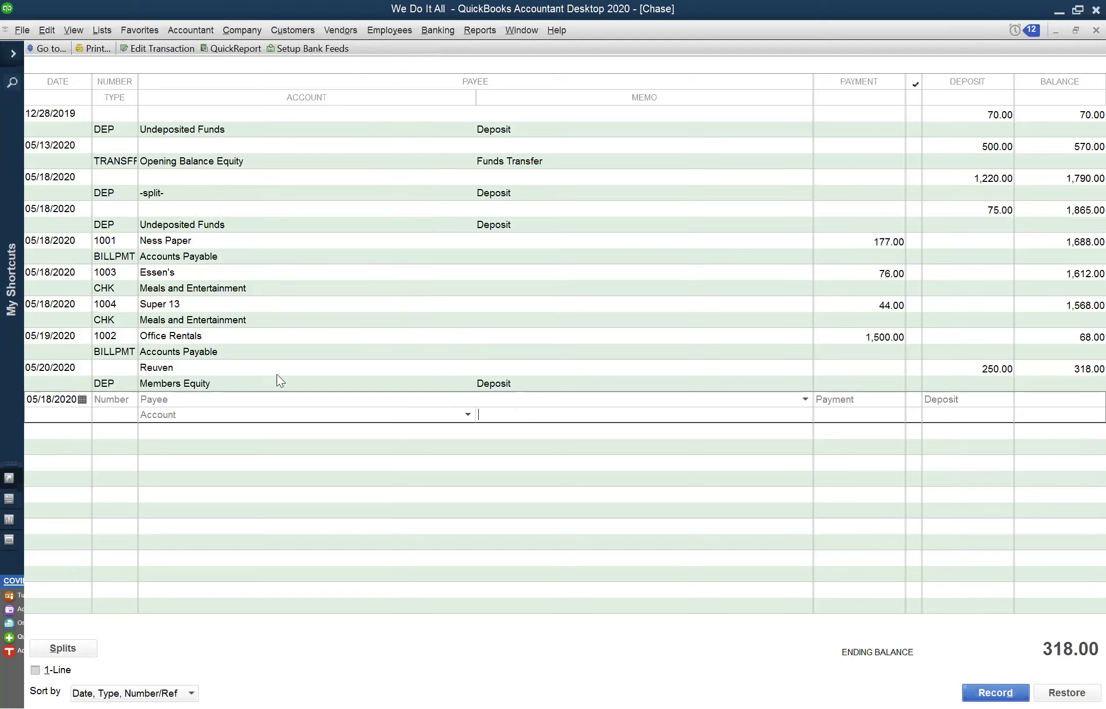
{"action": "left_click", "coordinate": [475, 29]}
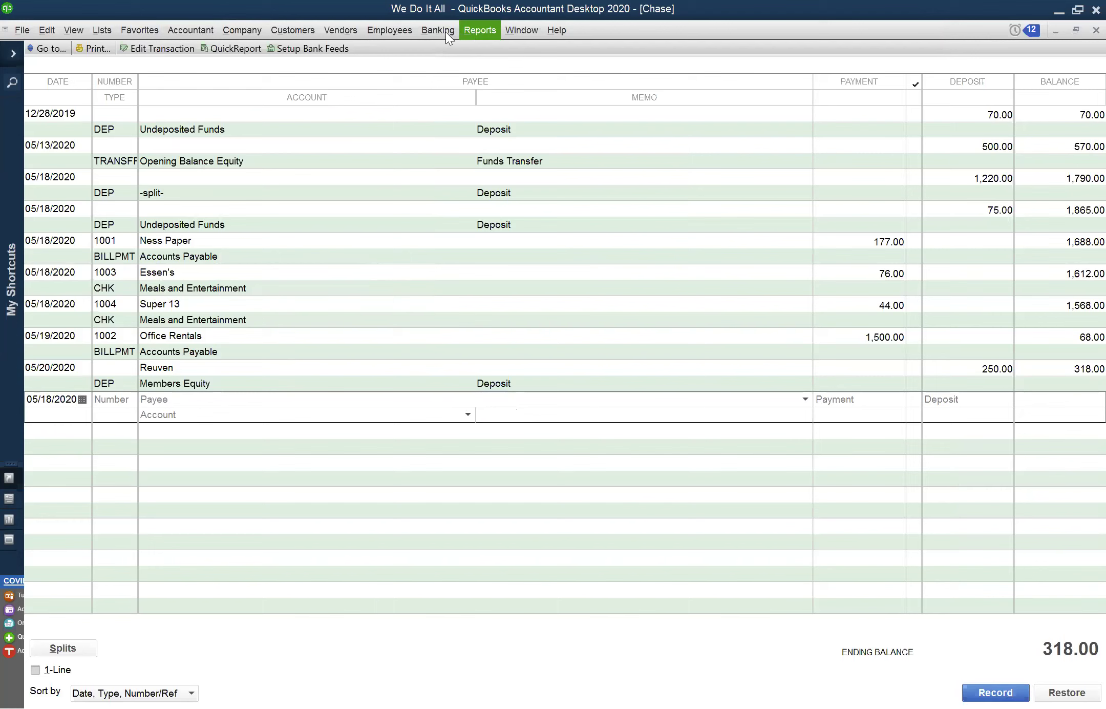
{"action": "mouse_move", "coordinate": [438, 31]}
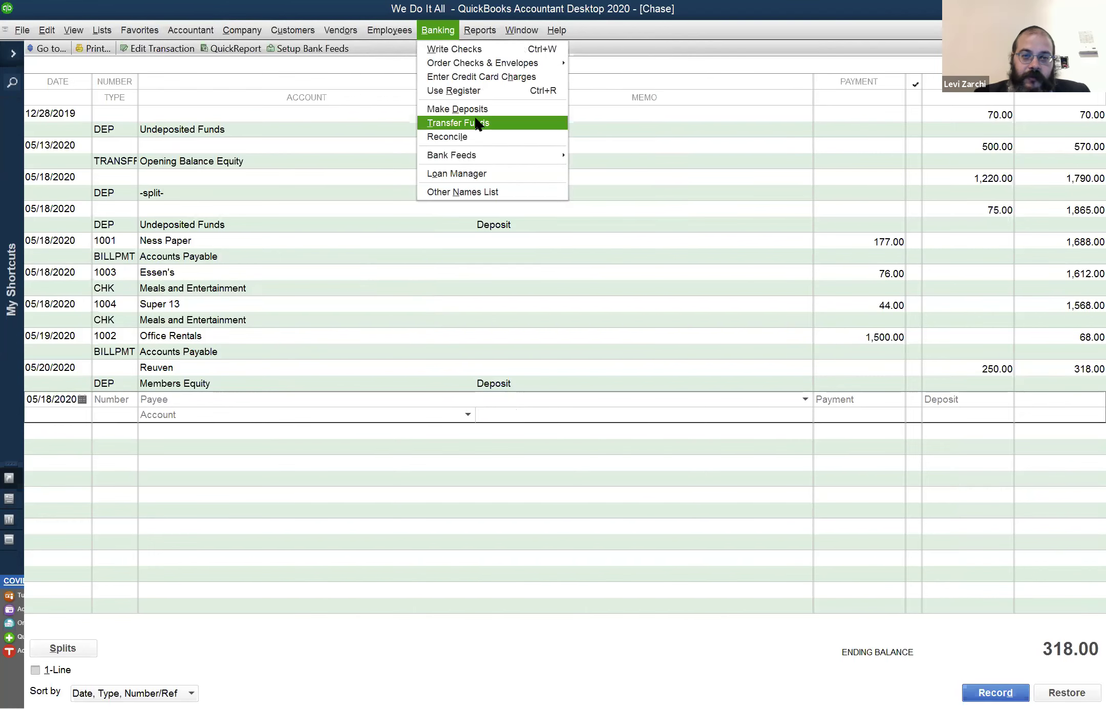
{"action": "left_click", "coordinate": [476, 108]}
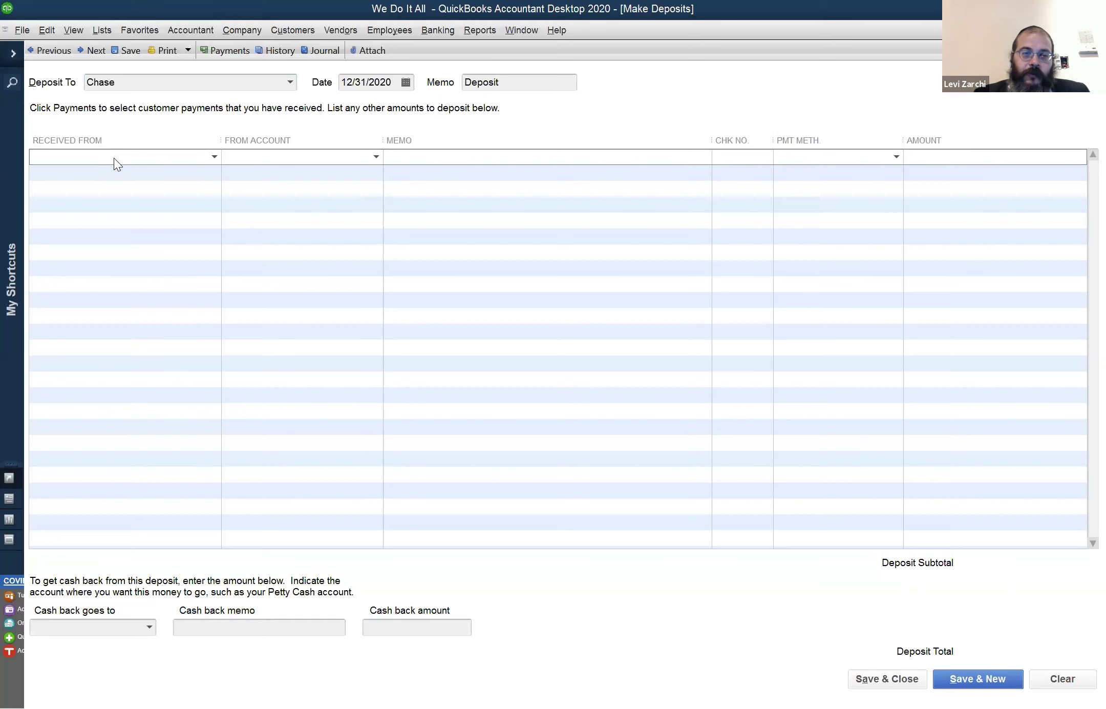
Switch to the Chase register, briefly open and maximize a blank check, then close it
{"action": "left_click", "coordinate": [527, 31]}
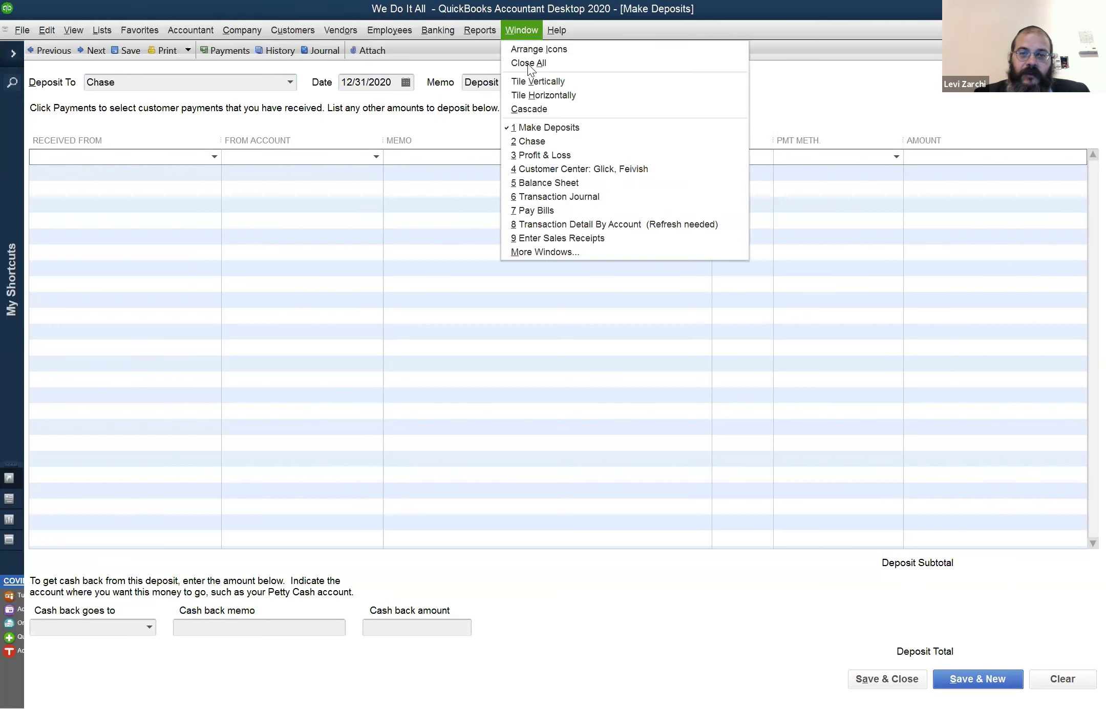
{"action": "left_click", "coordinate": [546, 138]}
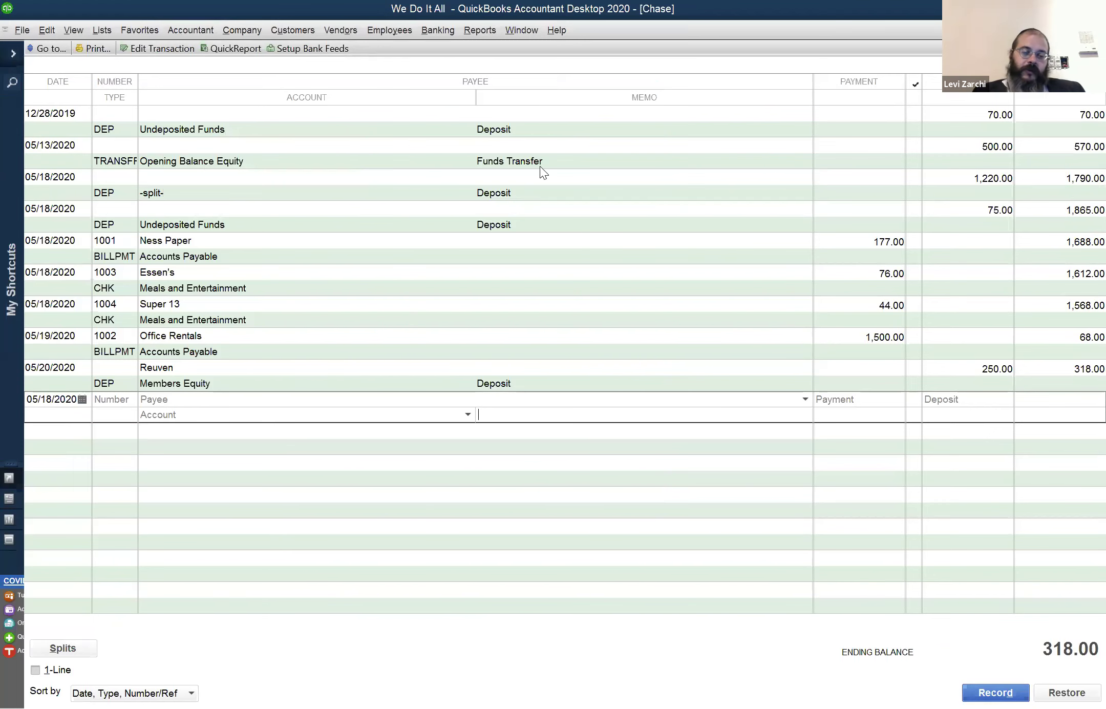
{"action": "key", "text": "ctrl+w"}
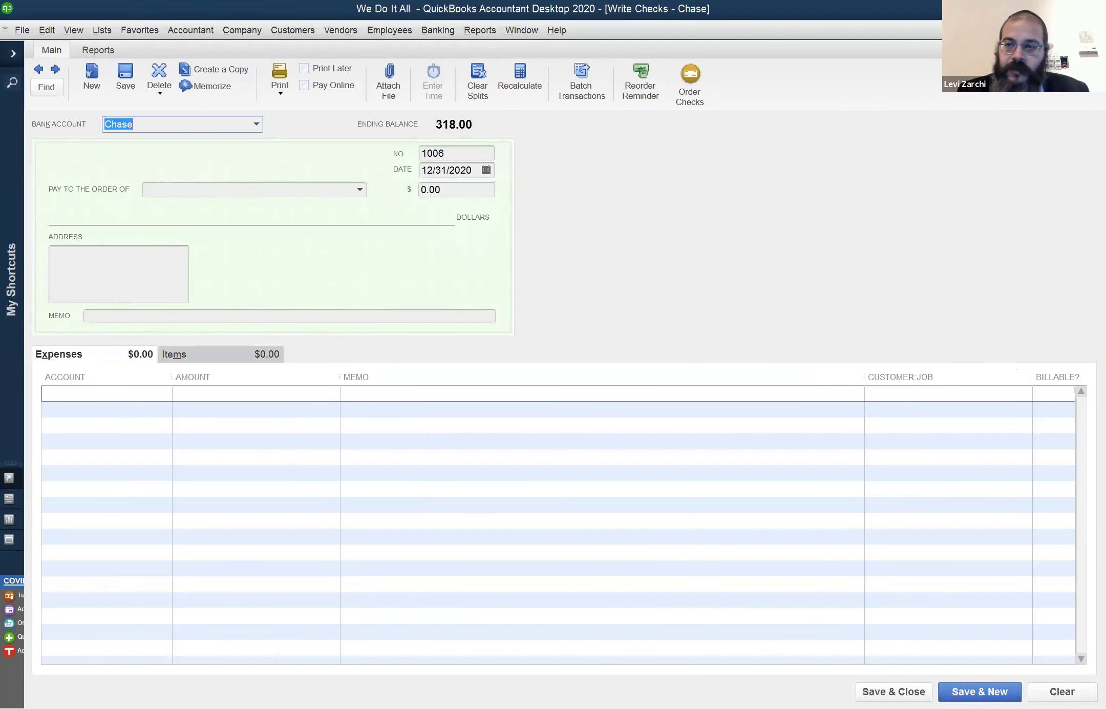
{"action": "left_click", "coordinate": [521, 29]}
{"action": "left_click", "coordinate": [498, 65]}
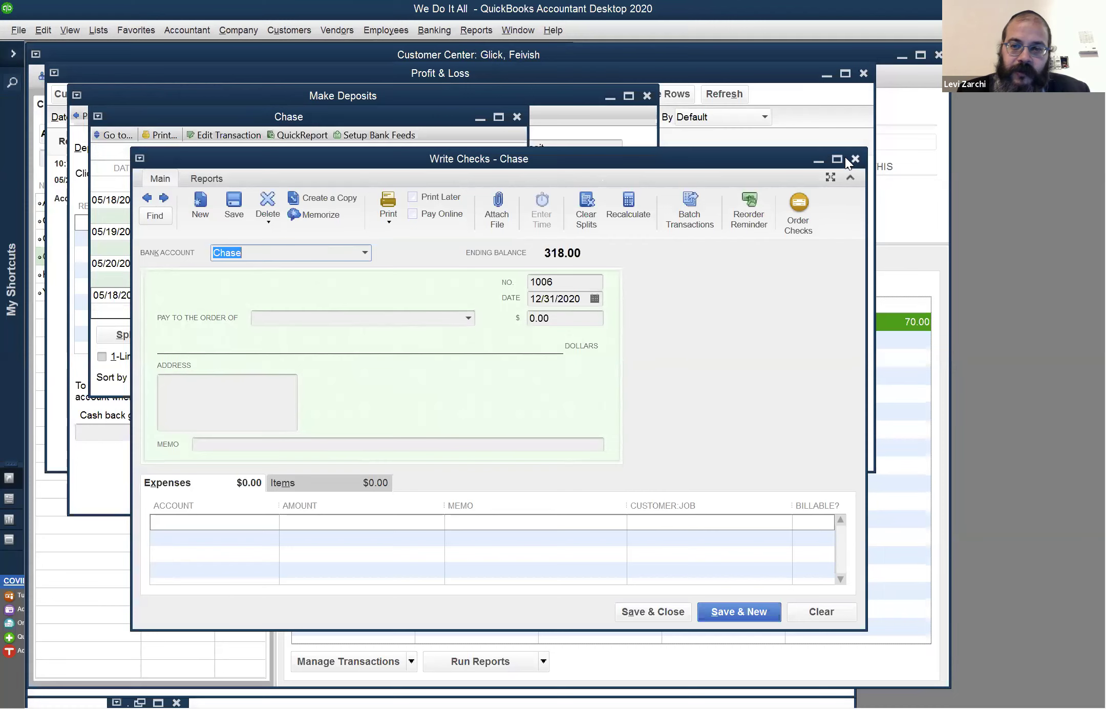
{"action": "left_click", "coordinate": [837, 159]}
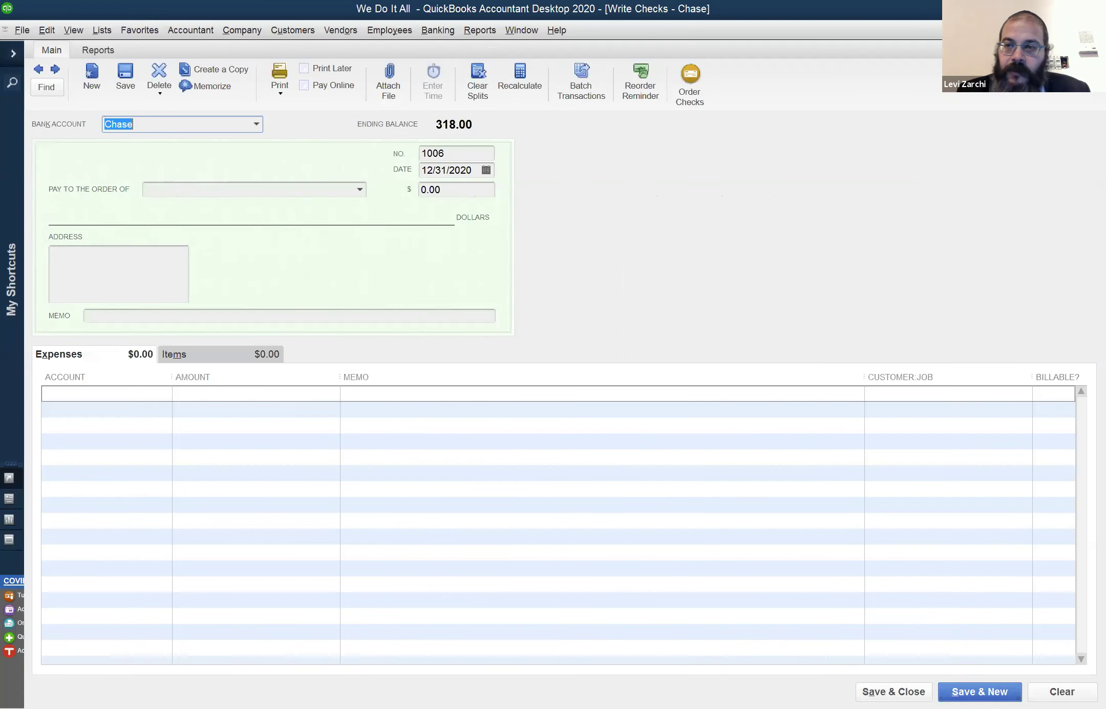
{"action": "key", "text": "ctrl+Tab"}
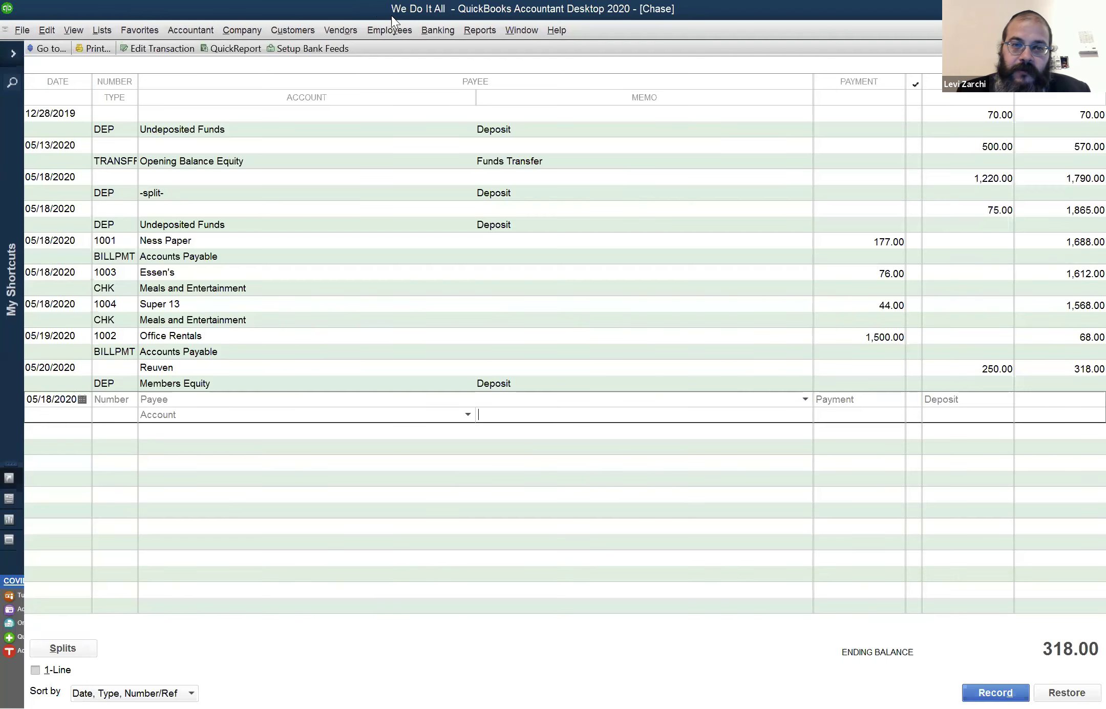
{"action": "left_click", "coordinate": [443, 36]}
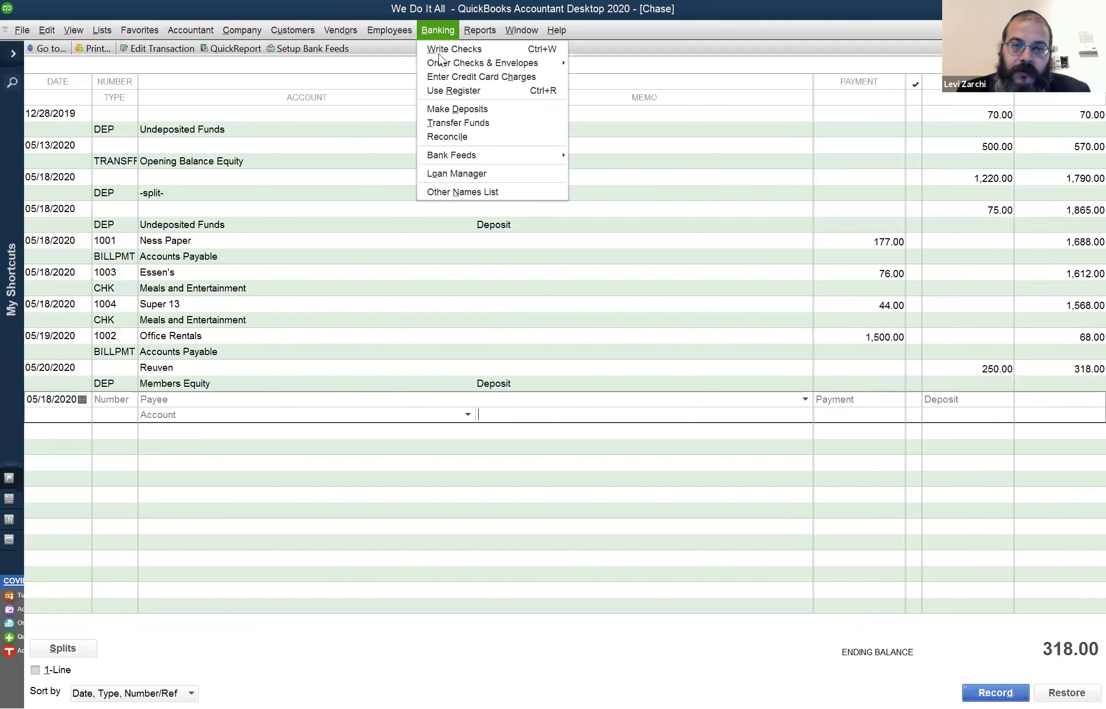
On a new Chase deposit, fill the first line's Received From and From Account fields
{"action": "left_click", "coordinate": [441, 109]}
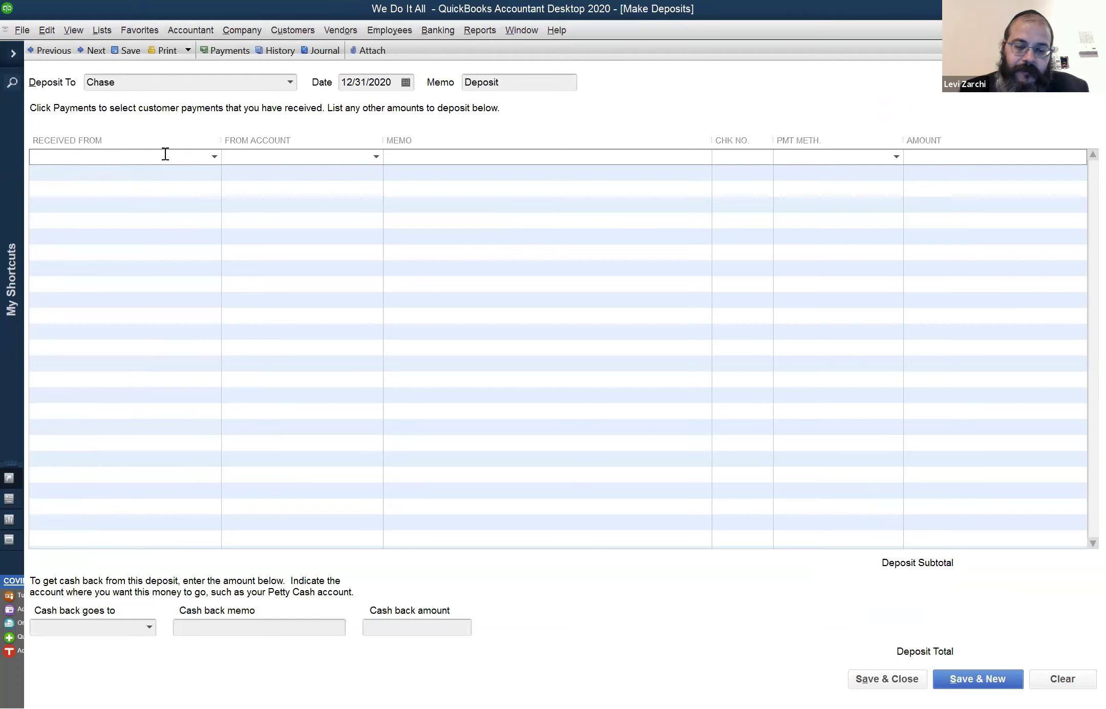
{"action": "key", "text": "Tab"}
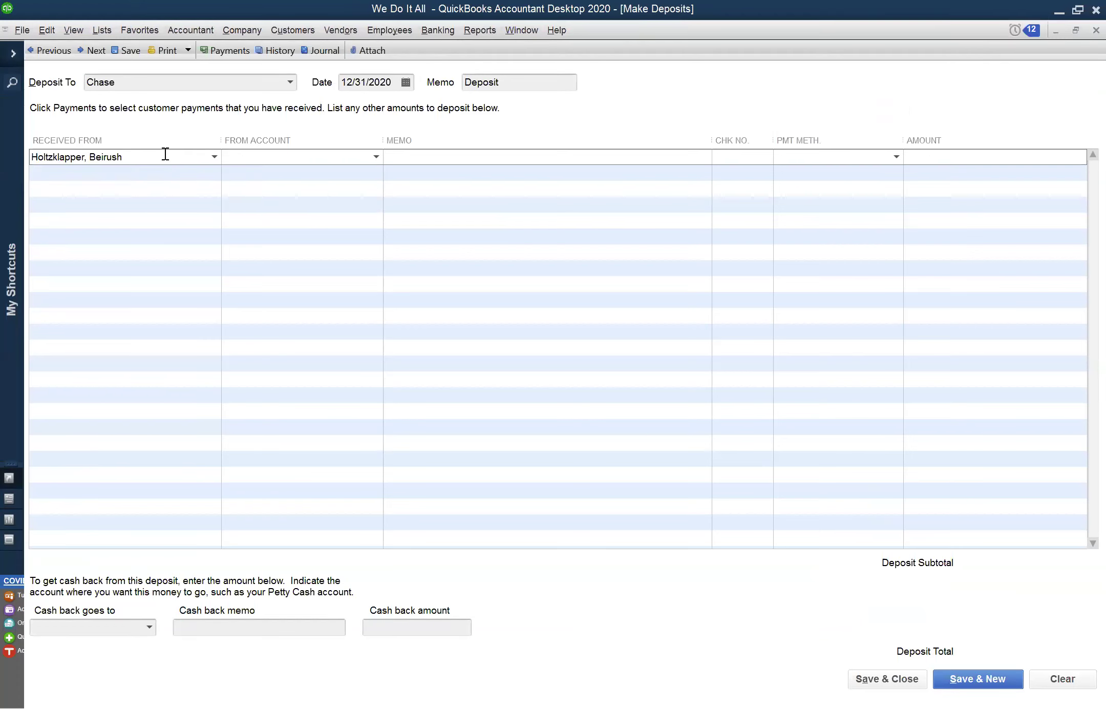
{"action": "type", "text": "Sales"}
{"action": "key", "text": "shift+Tab"}
{"action": "type", "text": "Re"}
{"action": "key", "text": "Tab"}
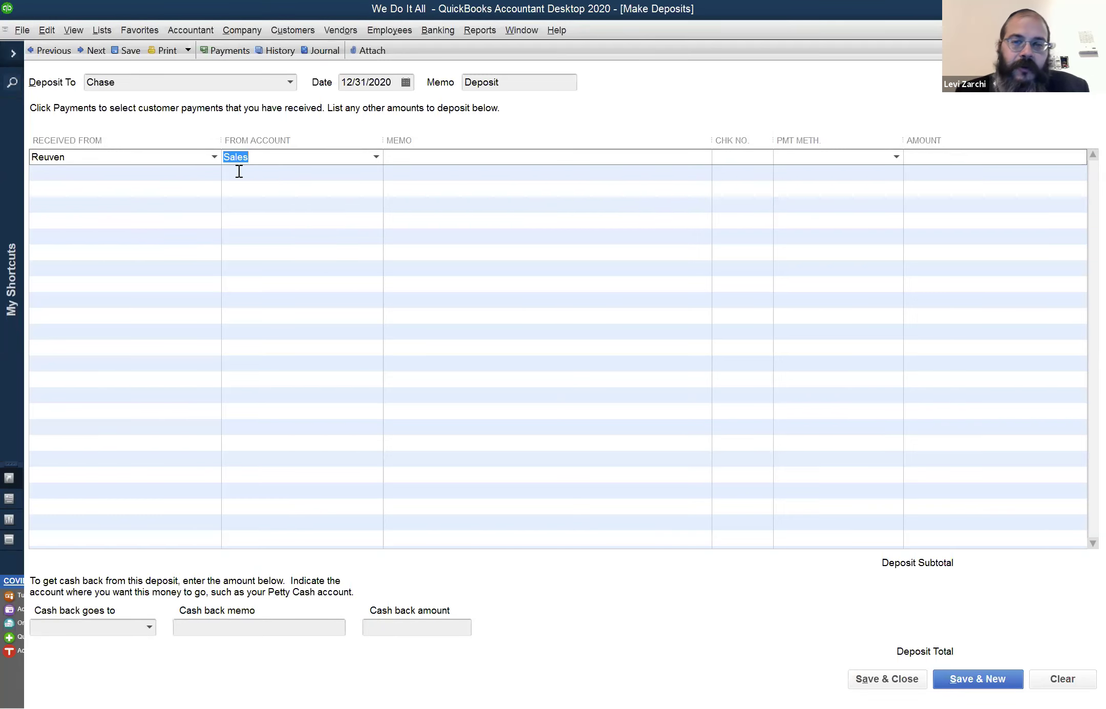
{"action": "key", "text": "Tab"}
{"action": "key", "text": "Tab"}
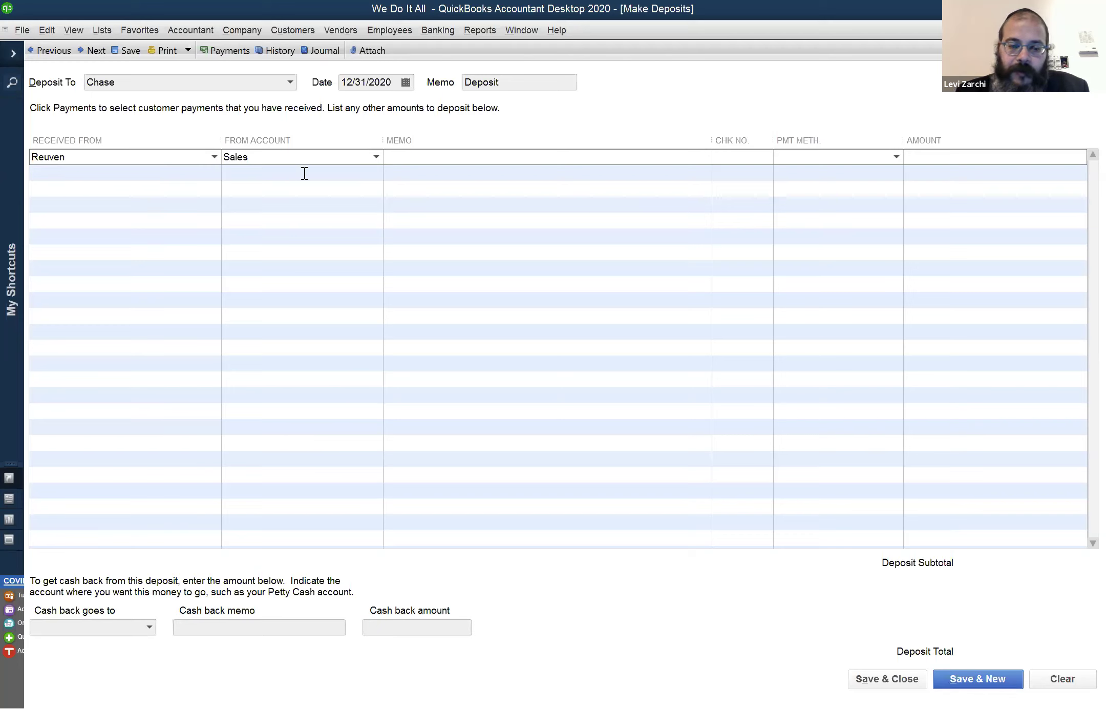
{"action": "left_click", "coordinate": [896, 160]}
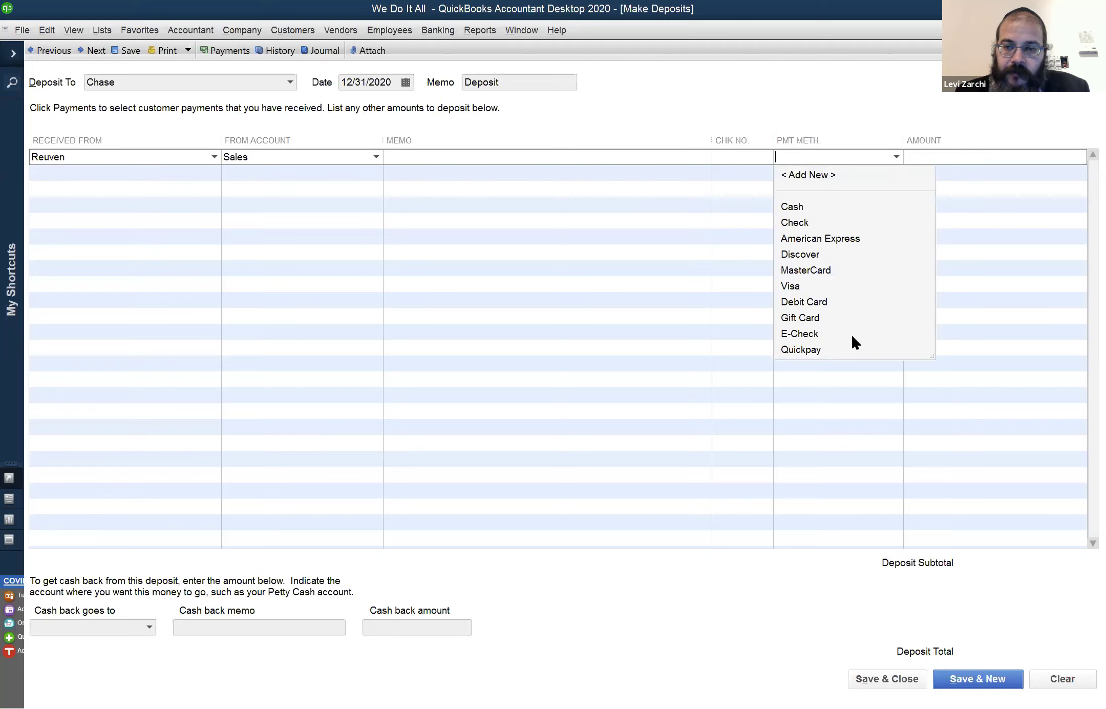
{"action": "left_click", "coordinate": [945, 156]}
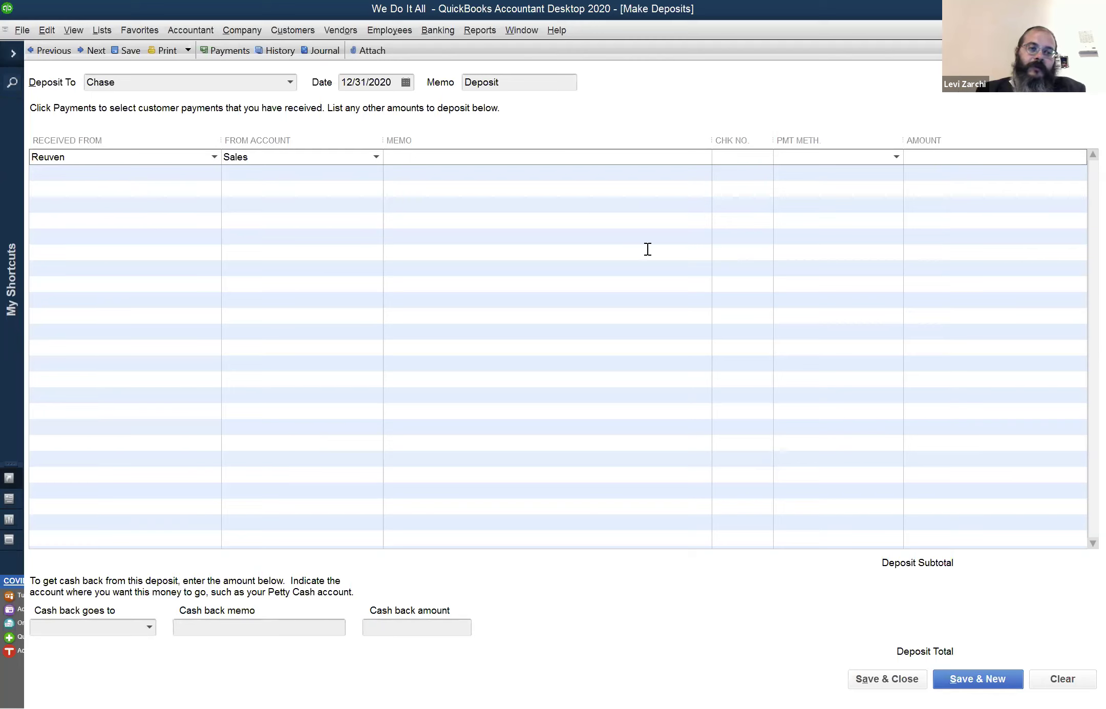
{"action": "left_click", "coordinate": [59, 177]}
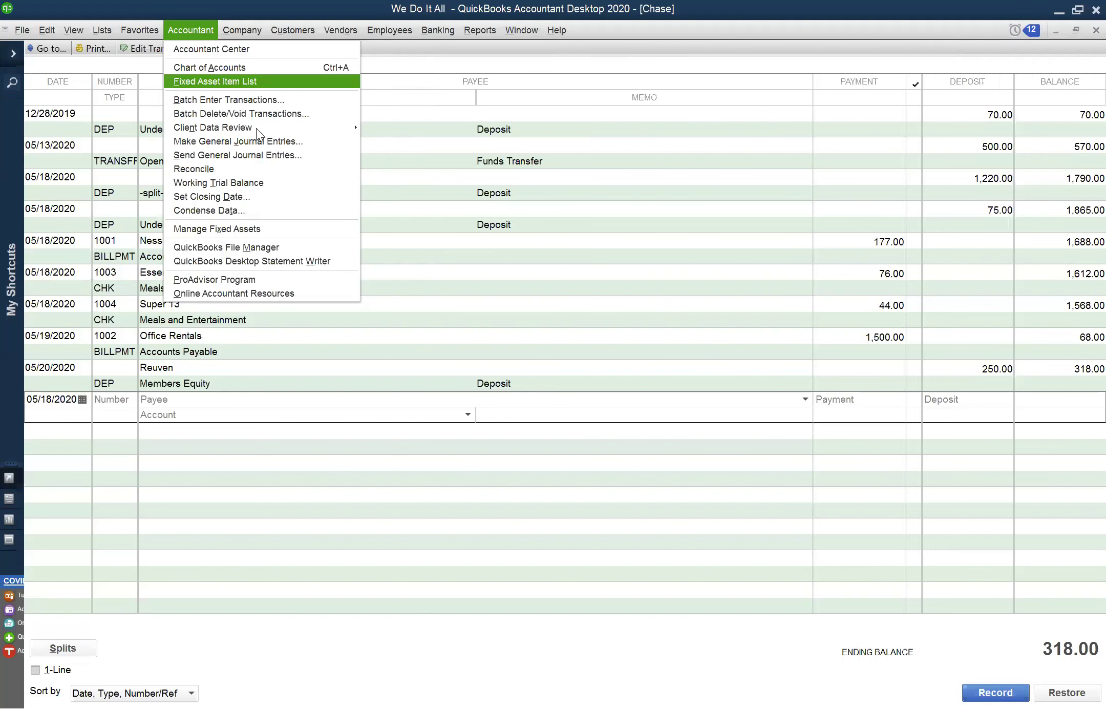
Open Reclassify Transactions from the Accountant menu with View set to Profit & Loss Accounts
{"action": "mouse_move", "coordinate": [256, 128]}
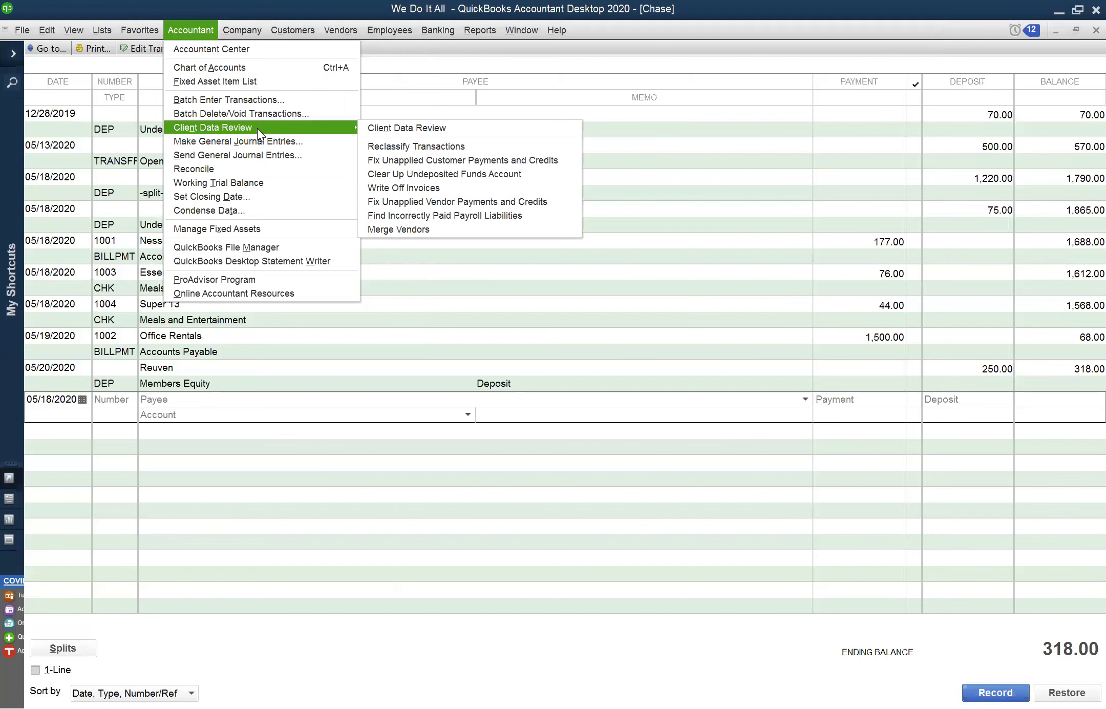
{"action": "left_click", "coordinate": [369, 149]}
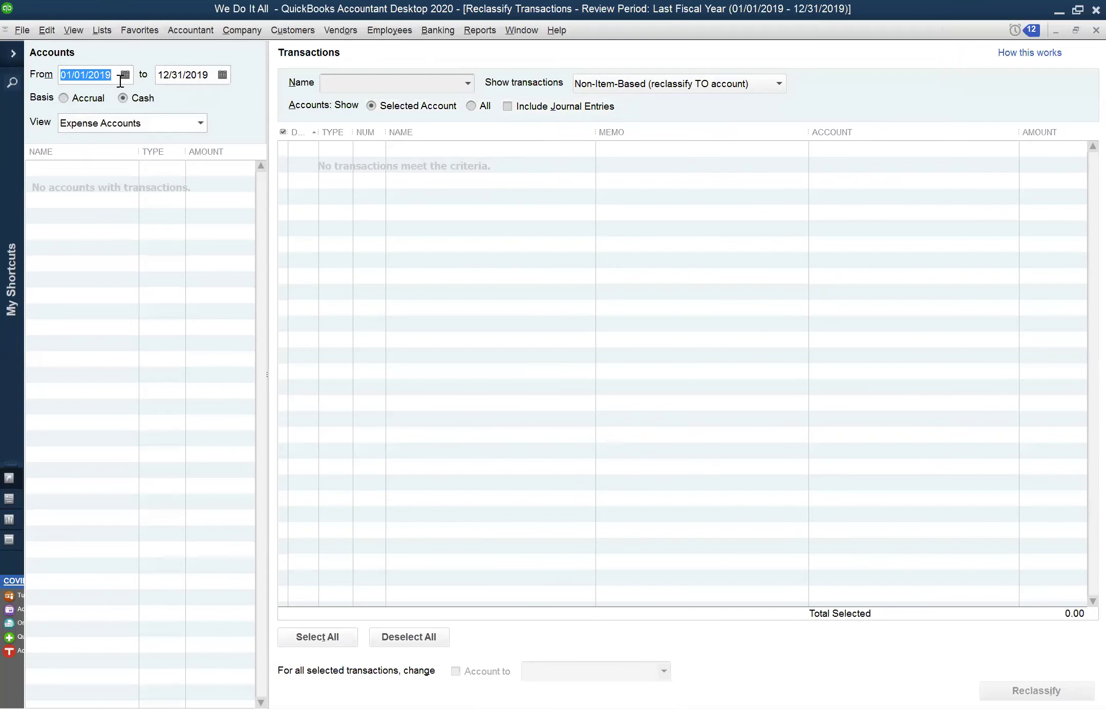
{"action": "left_click", "coordinate": [125, 126]}
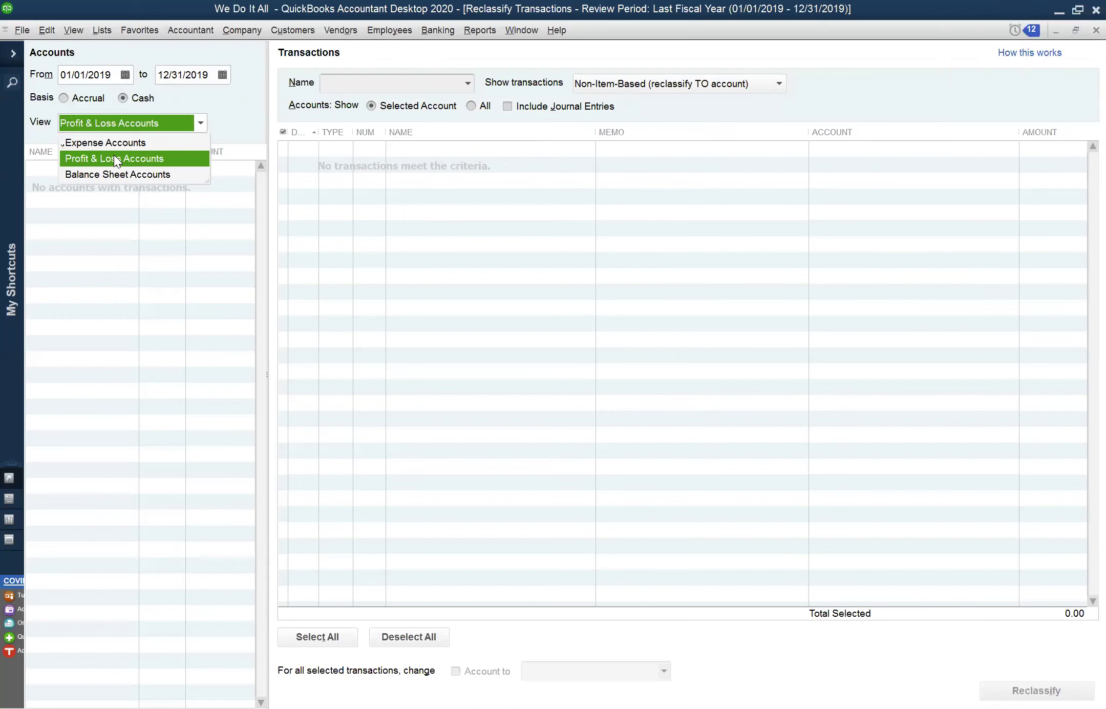
{"action": "left_click", "coordinate": [114, 158]}
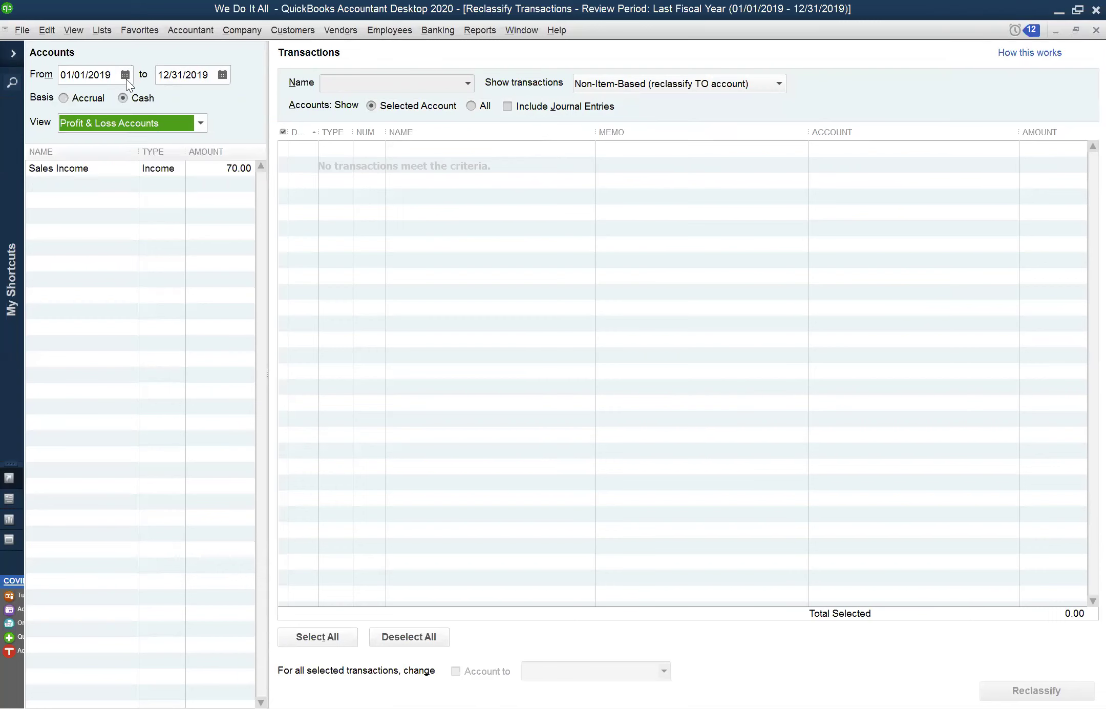
{"action": "left_click", "coordinate": [173, 29]}
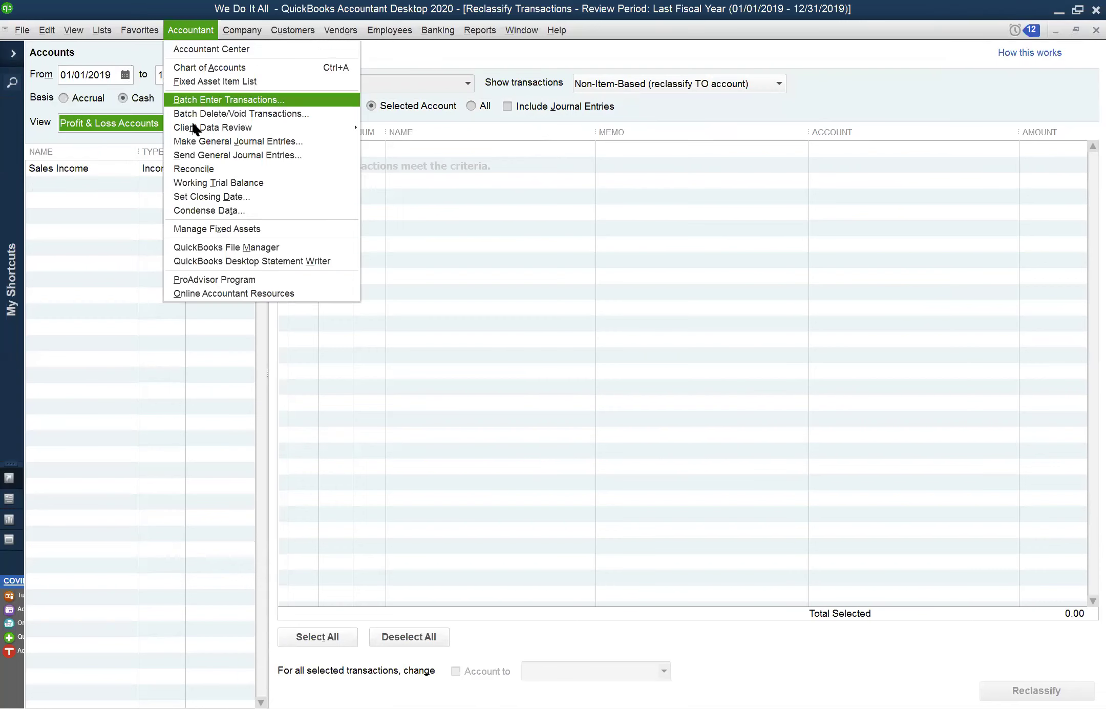
{"action": "mouse_move", "coordinate": [193, 125]}
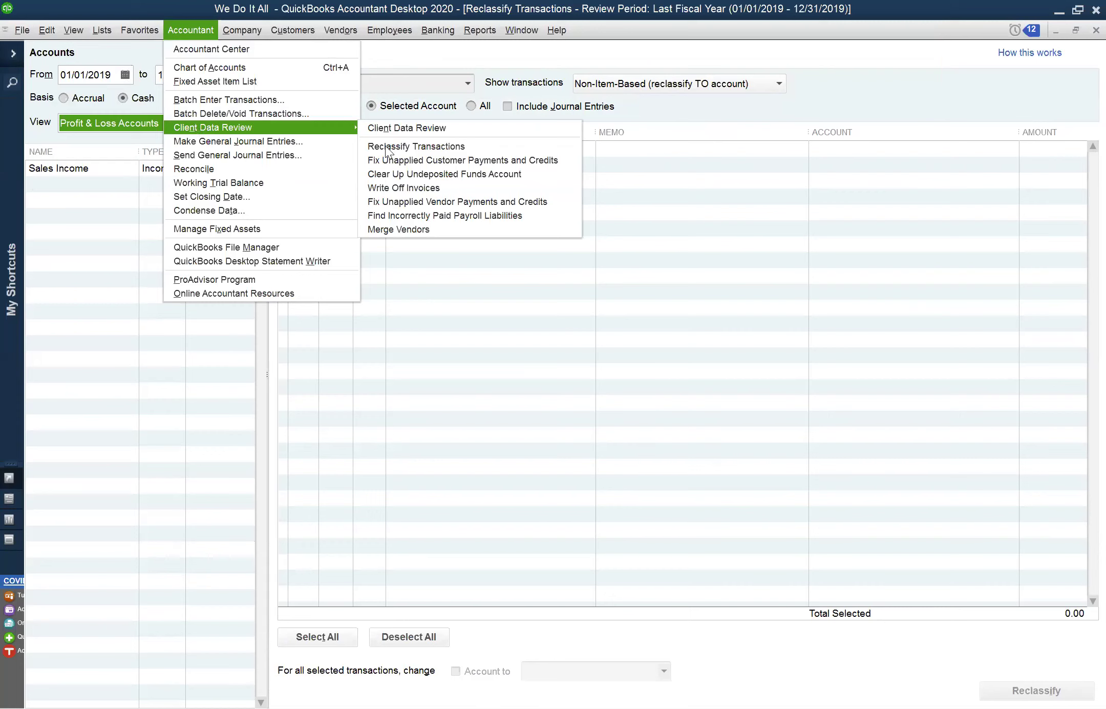
{"action": "left_click", "coordinate": [422, 146]}
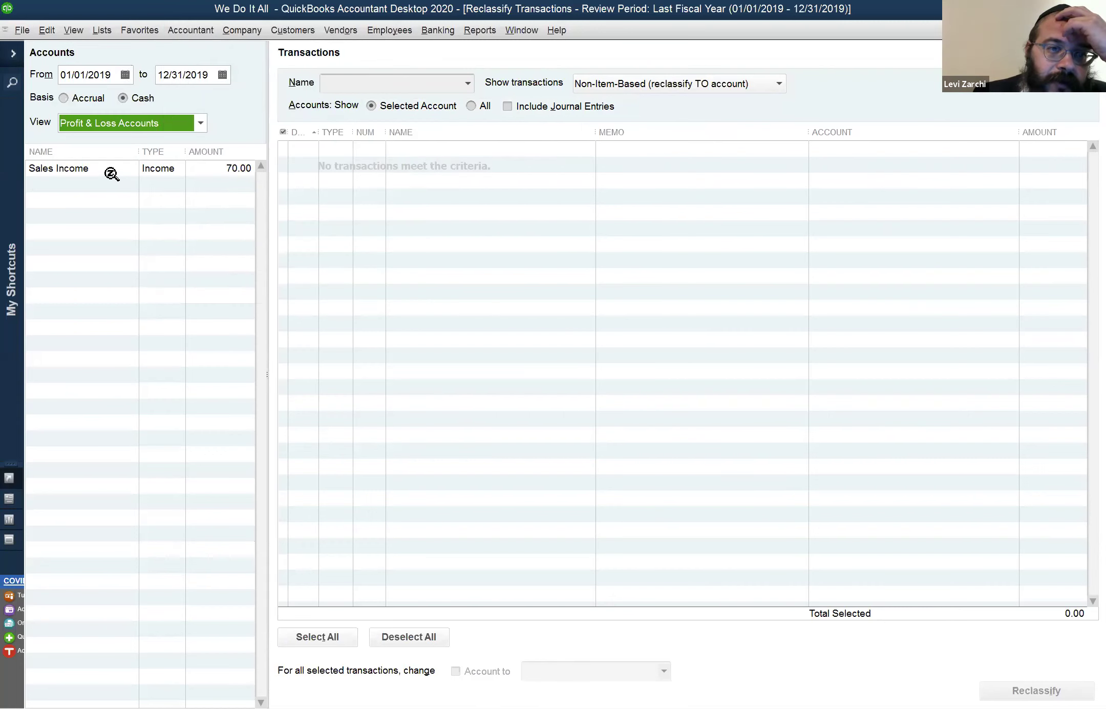
{"action": "left_click", "coordinate": [112, 122]}
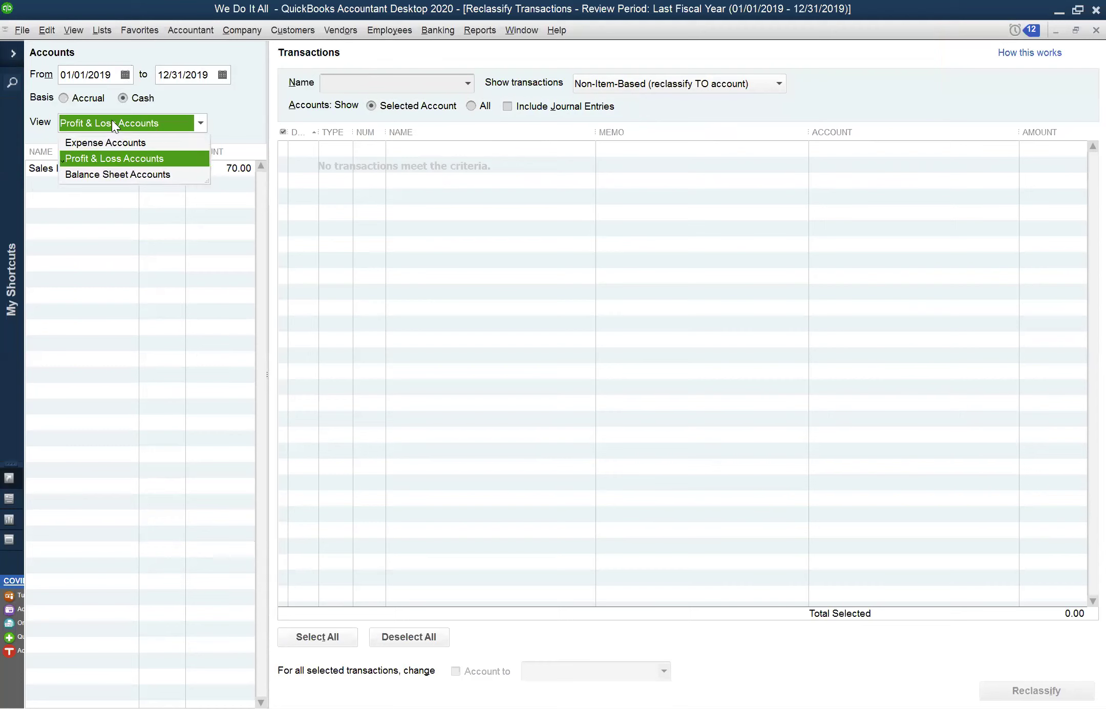
{"action": "left_click", "coordinate": [128, 154]}
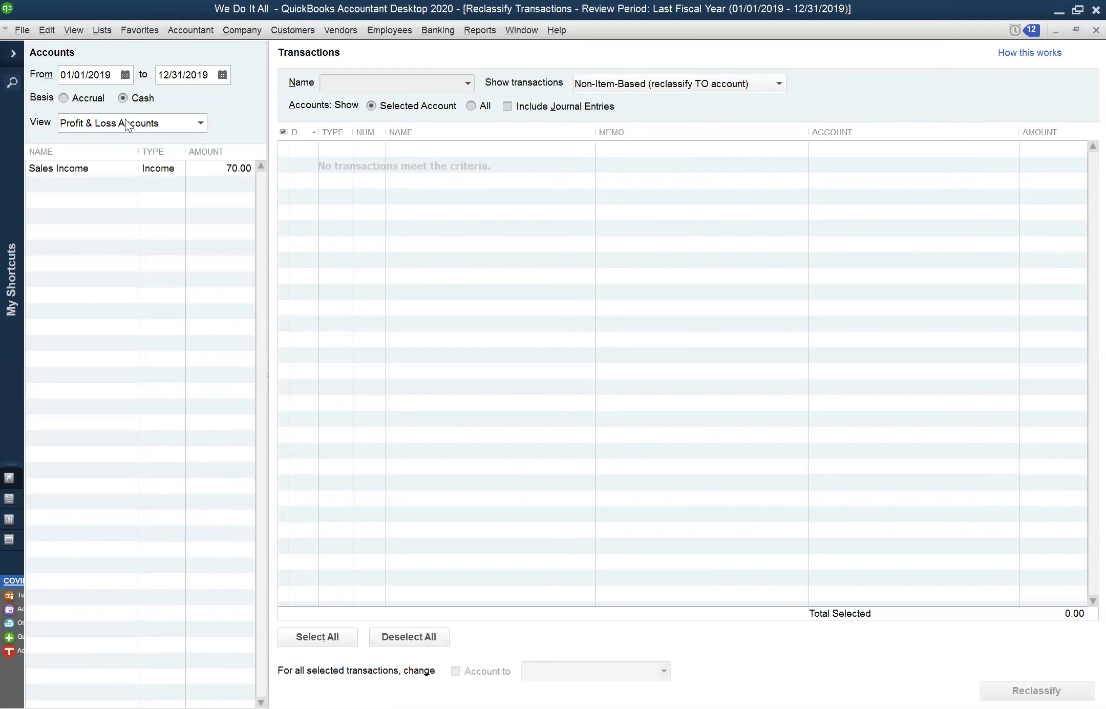
Inspect the View choices, From date and window options of the 2019 period without changes
{"action": "left_click", "coordinate": [189, 29]}
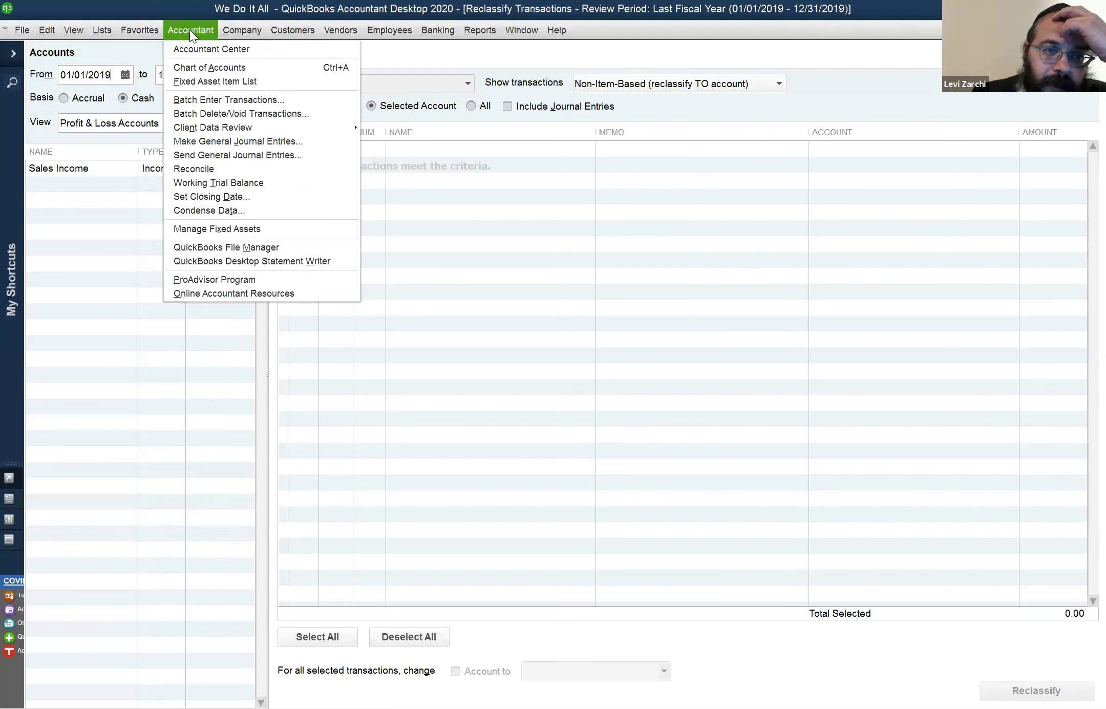
{"action": "left_click", "coordinate": [127, 127]}
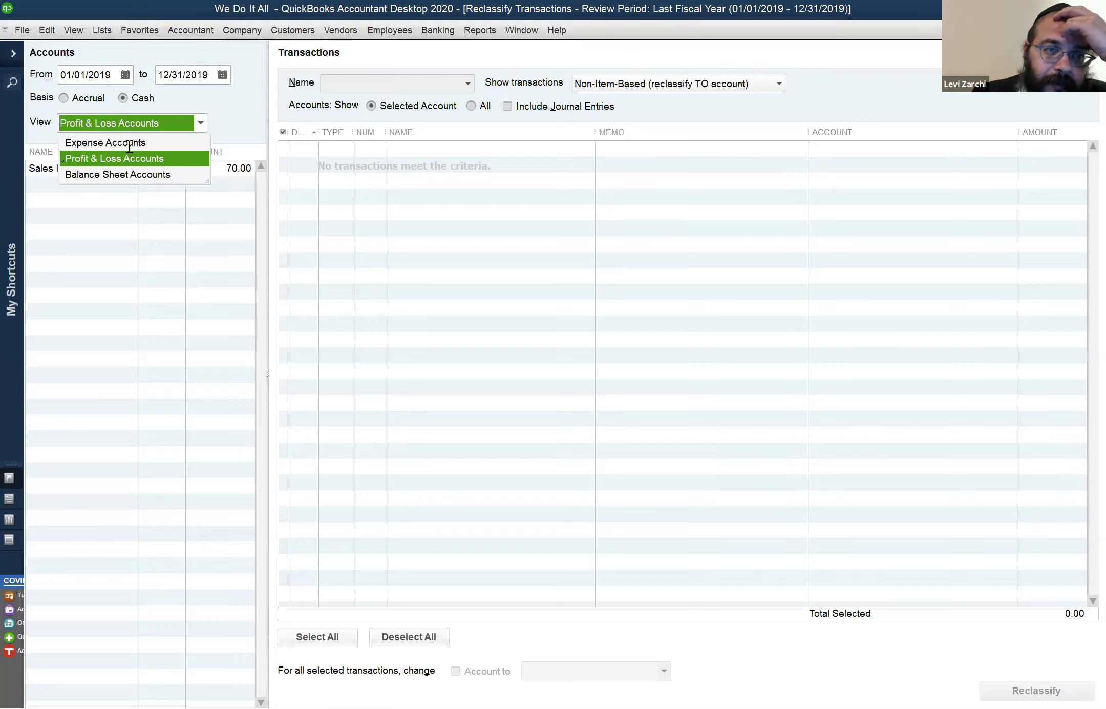
{"action": "key", "text": "Escape"}
{"action": "left_click", "coordinate": [100, 75]}
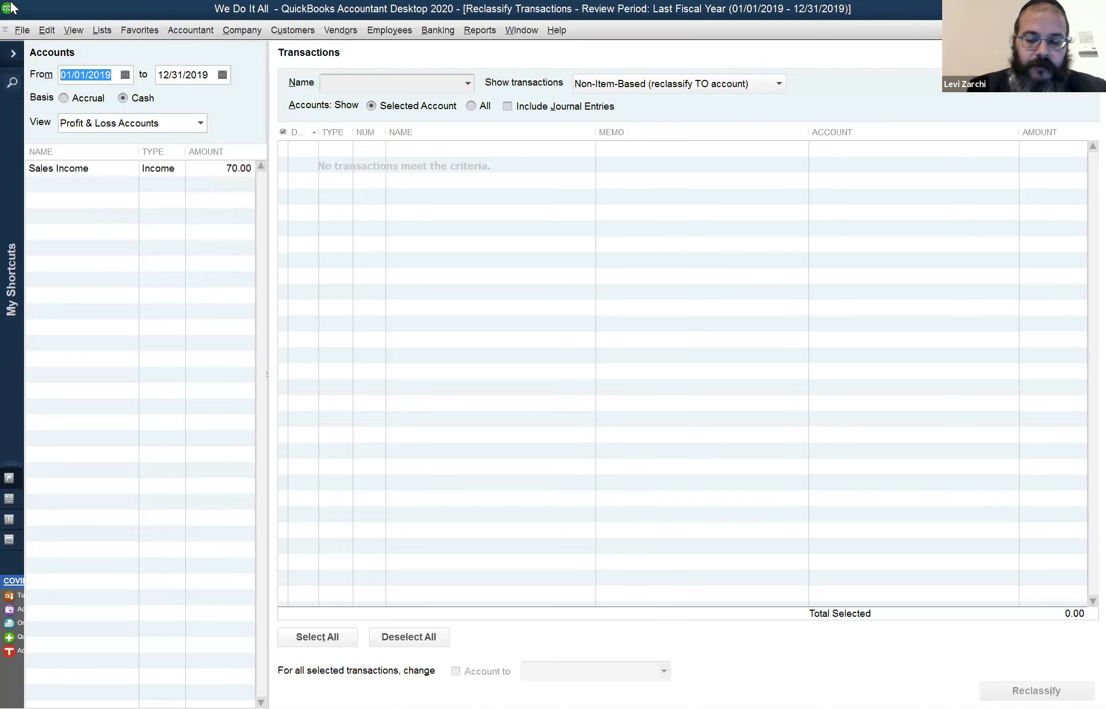
{"action": "left_click", "coordinate": [8, 8]}
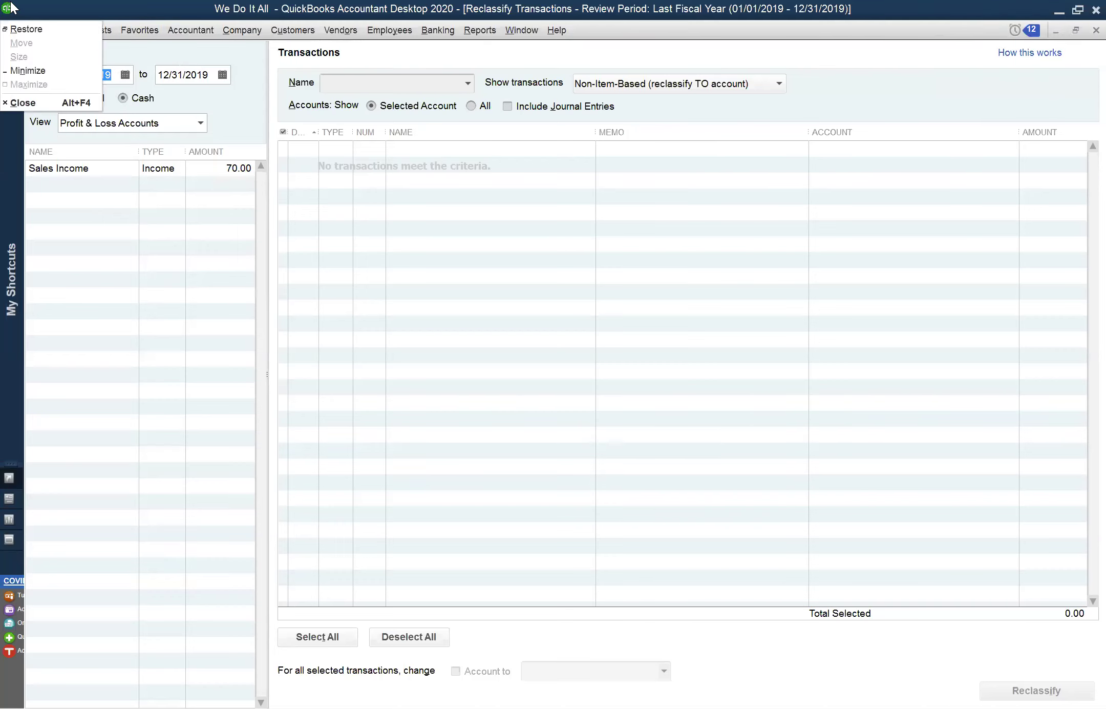
{"action": "left_click", "coordinate": [206, 81]}
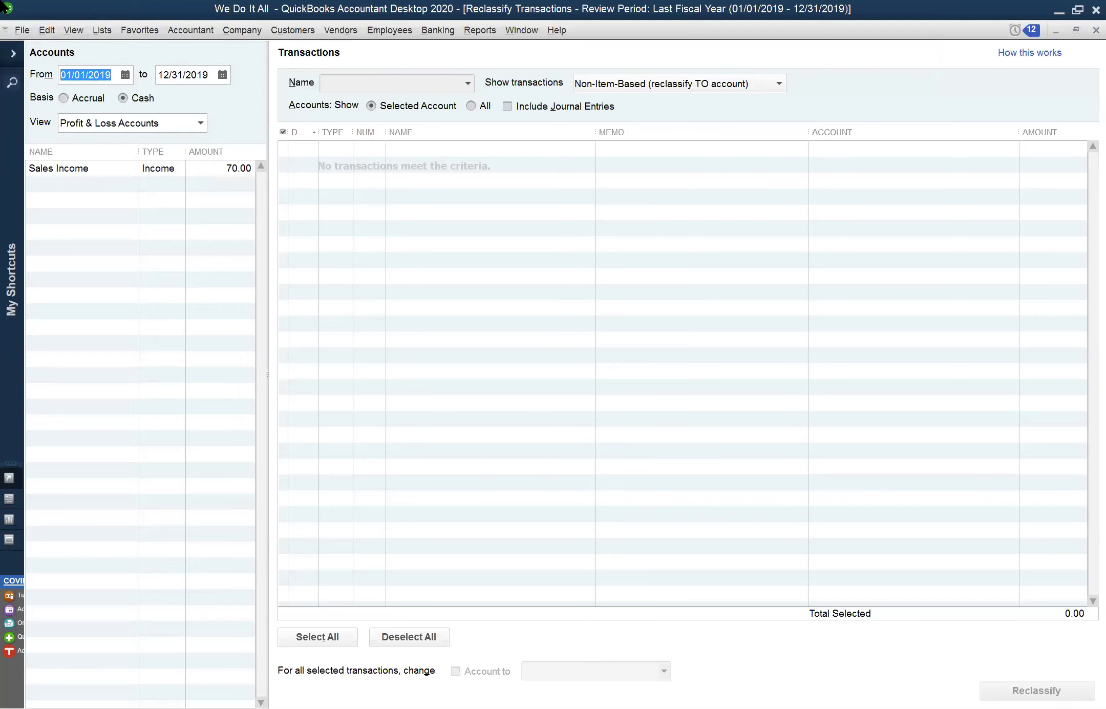
Change the To date to 05/20/2020 and keep View on Profit & Loss Accounts
{"action": "left_click", "coordinate": [215, 75]}
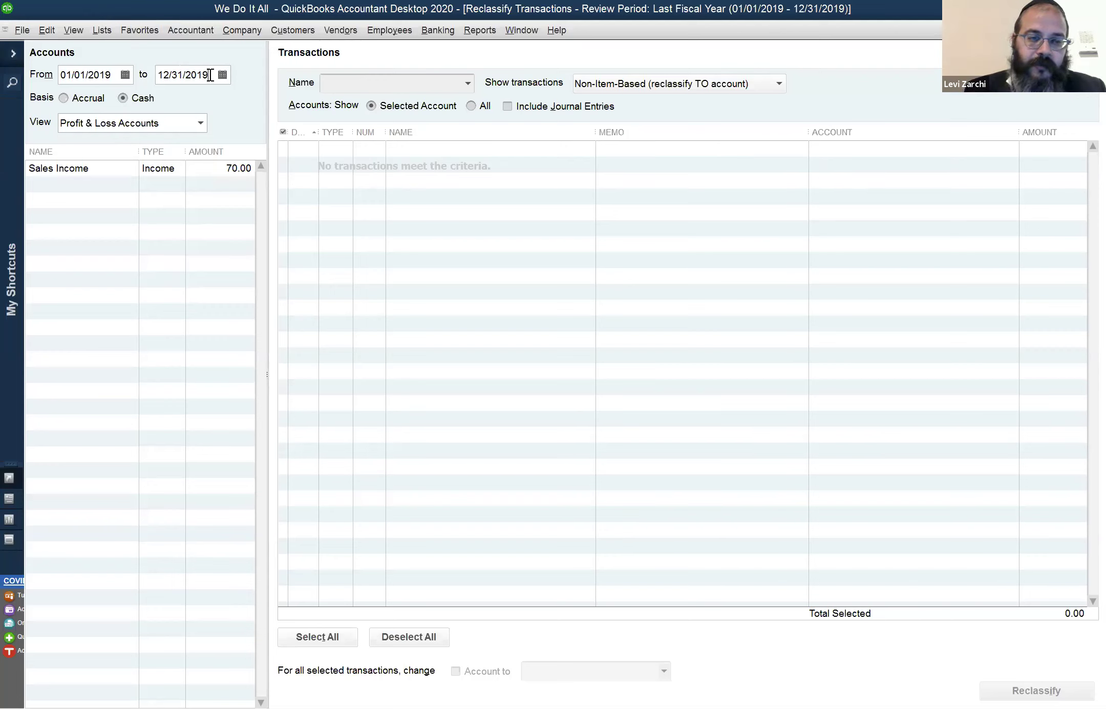
{"action": "key", "text": "t"}
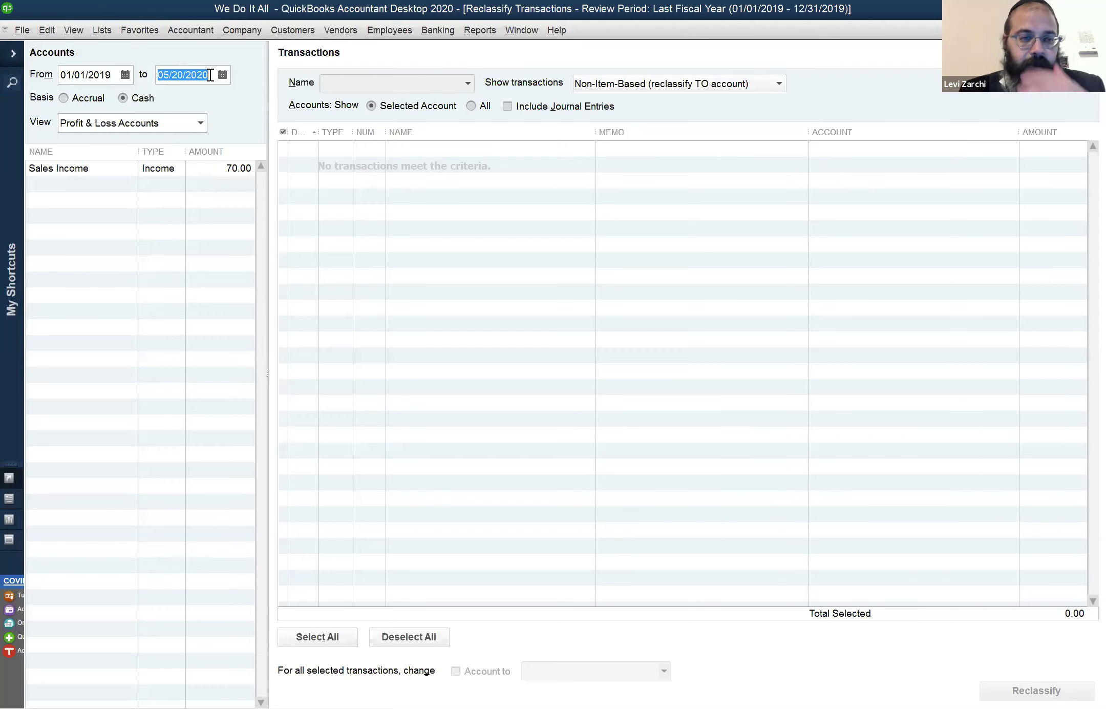
{"action": "key", "text": "Tab"}
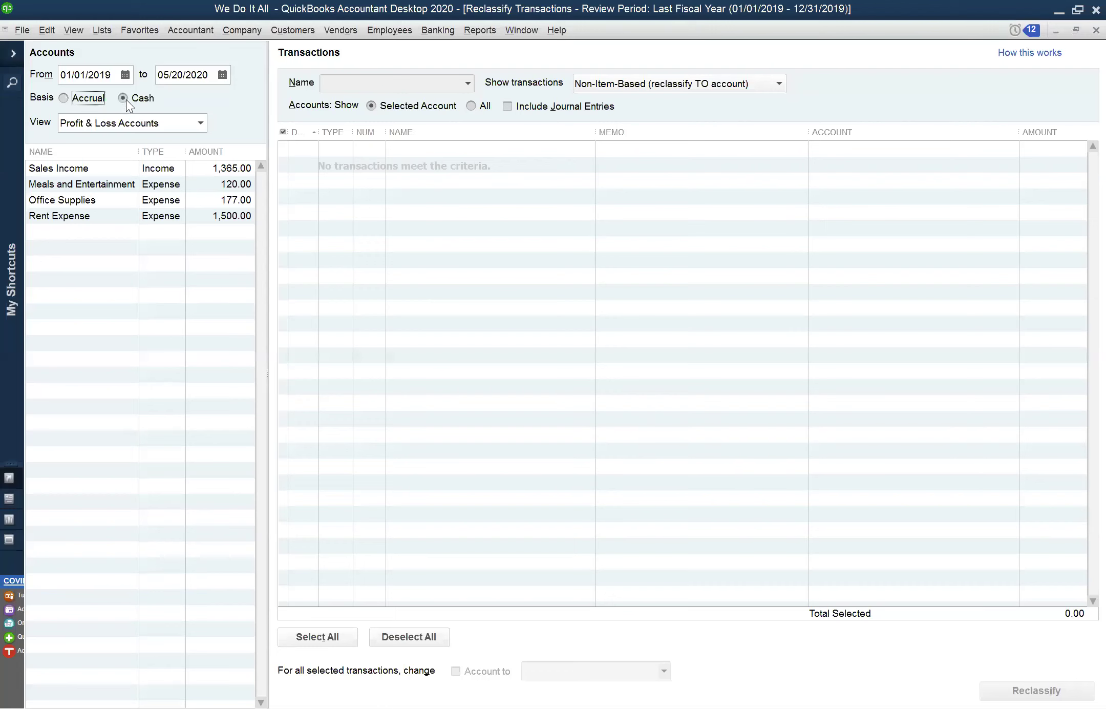
{"action": "left_click", "coordinate": [112, 123]}
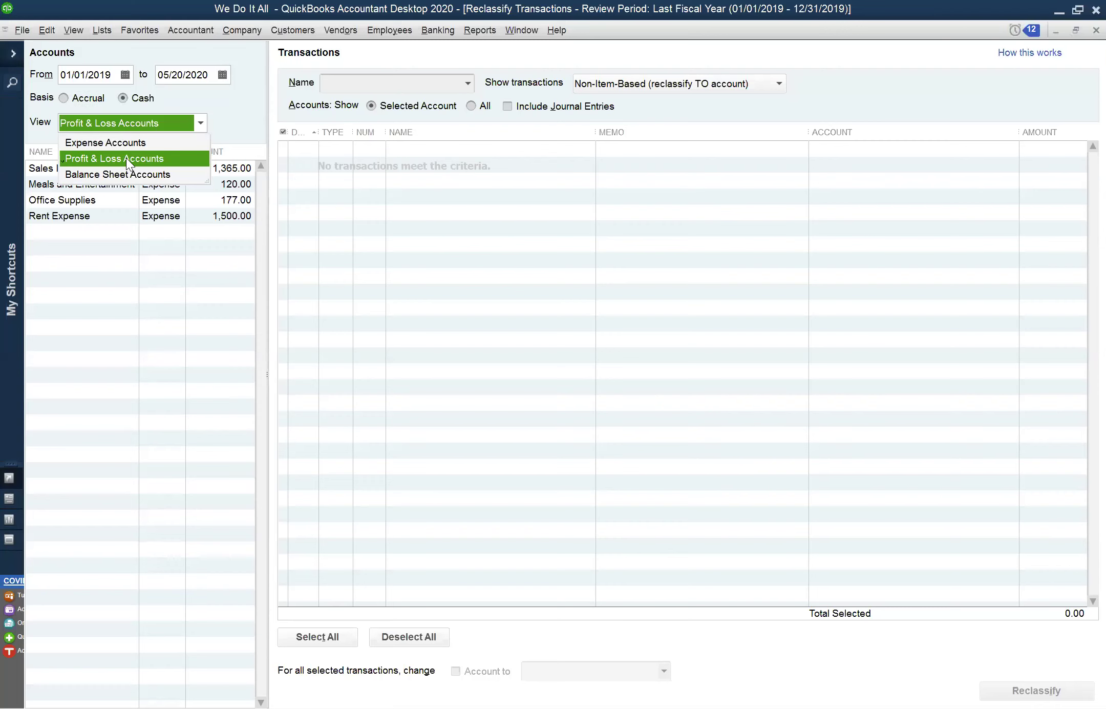
{"action": "left_click", "coordinate": [126, 12]}
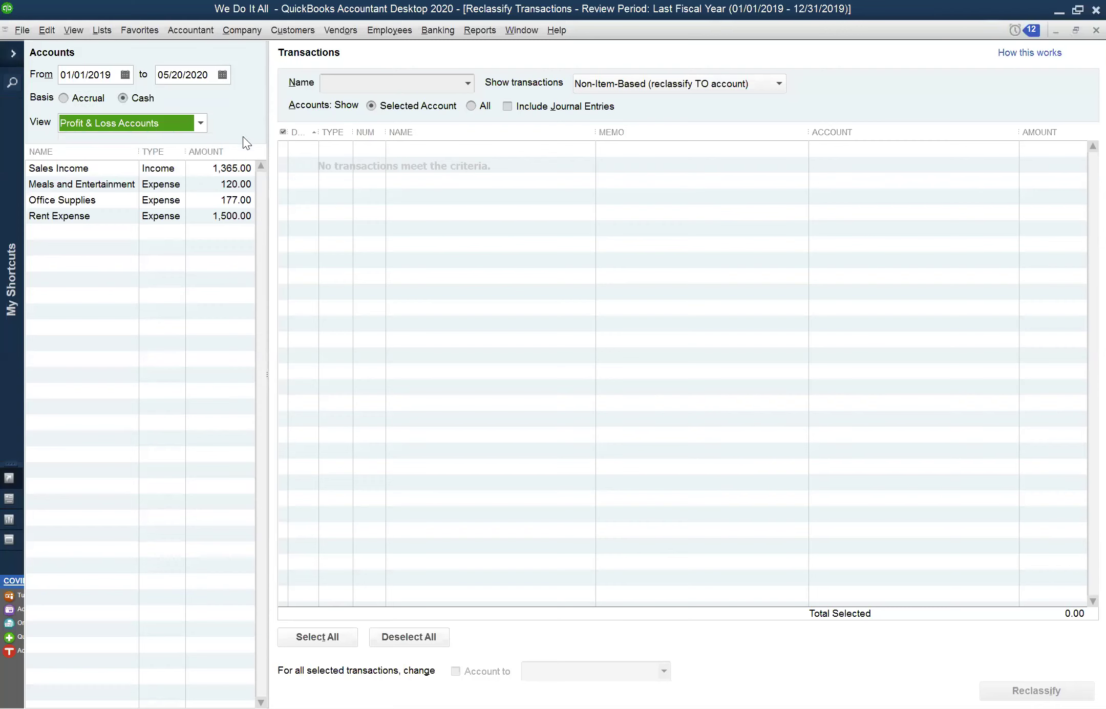
{"action": "left_click", "coordinate": [211, 75]}
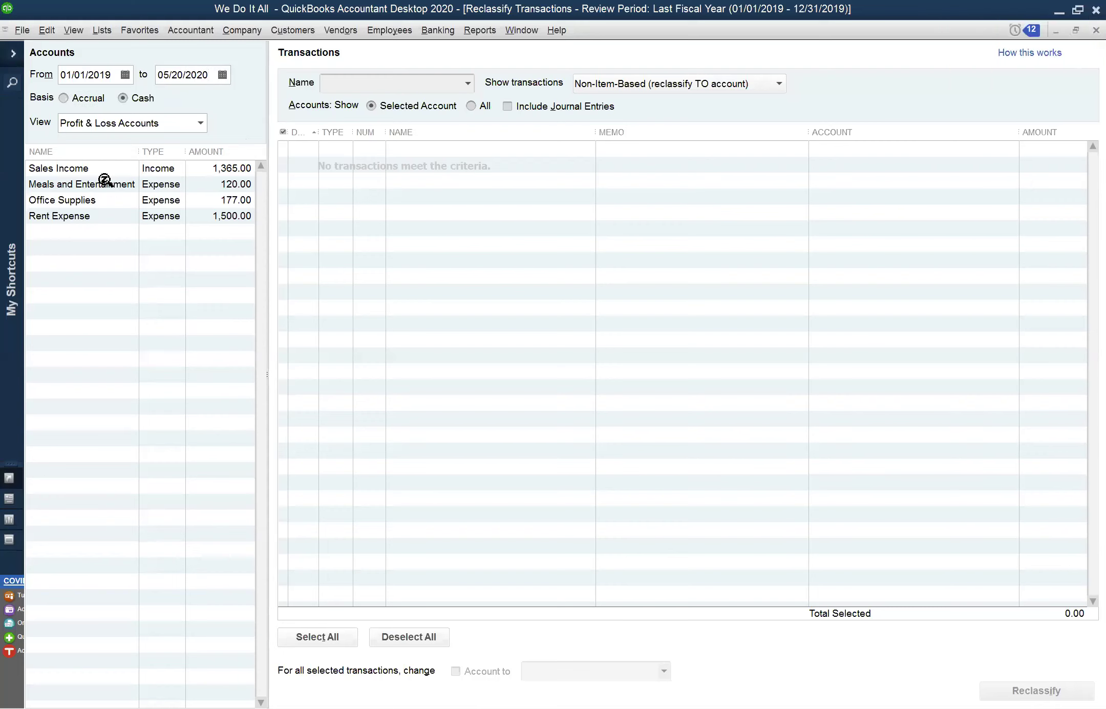
Select Office Supplies, glance at Rent Expense, then return to Office Supplies' 177.00 Ness Paper bill
{"action": "left_click", "coordinate": [88, 199]}
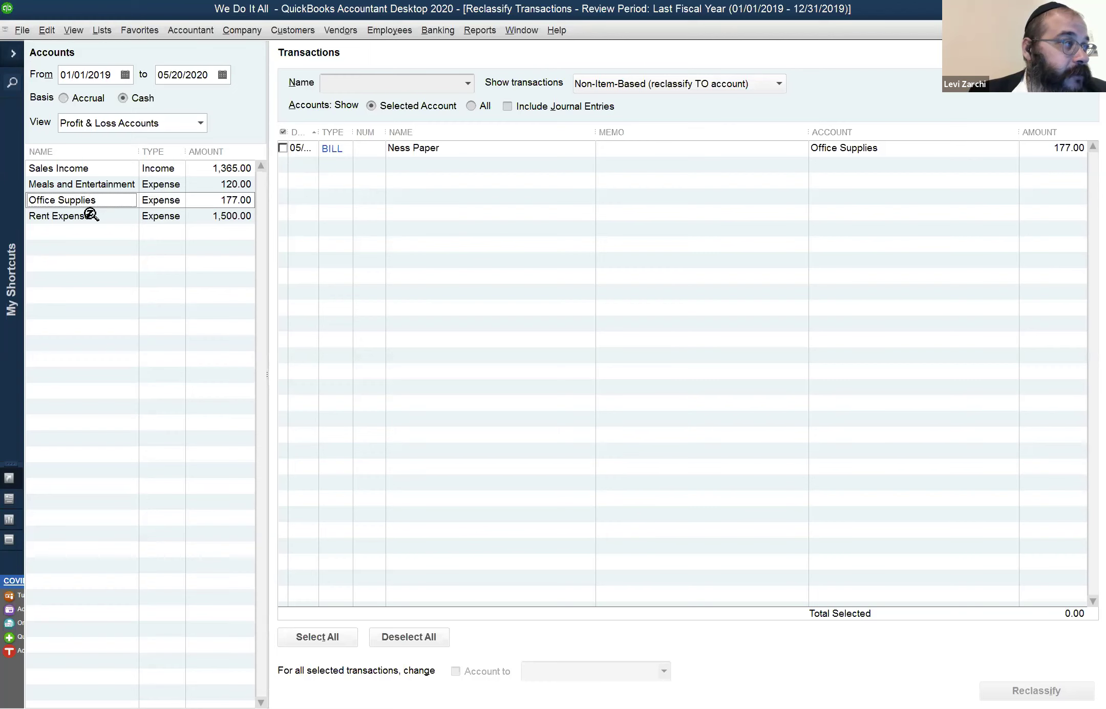
{"action": "left_click", "coordinate": [92, 215]}
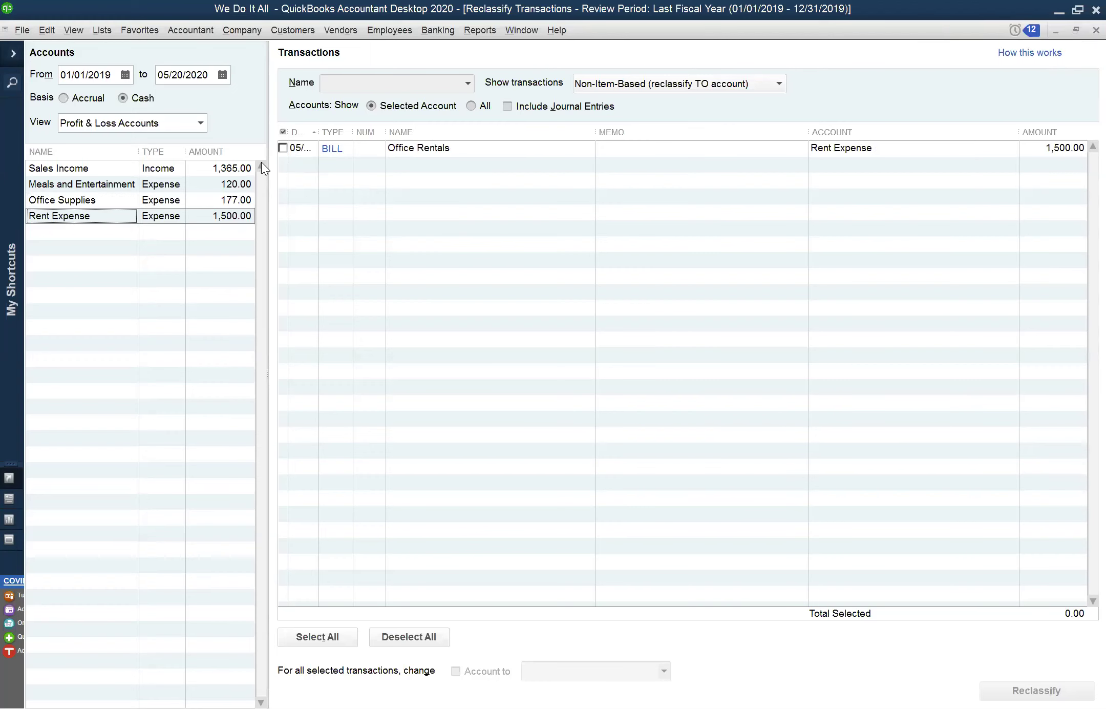
{"action": "left_click", "coordinate": [124, 200]}
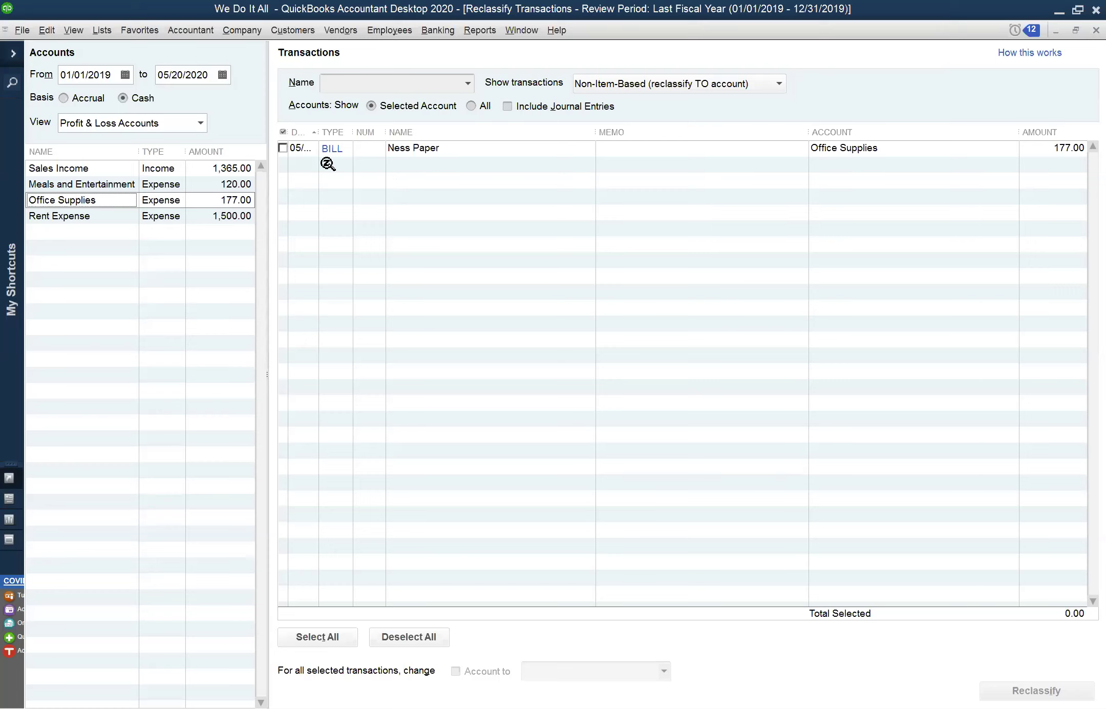
{"action": "left_click", "coordinate": [283, 148]}
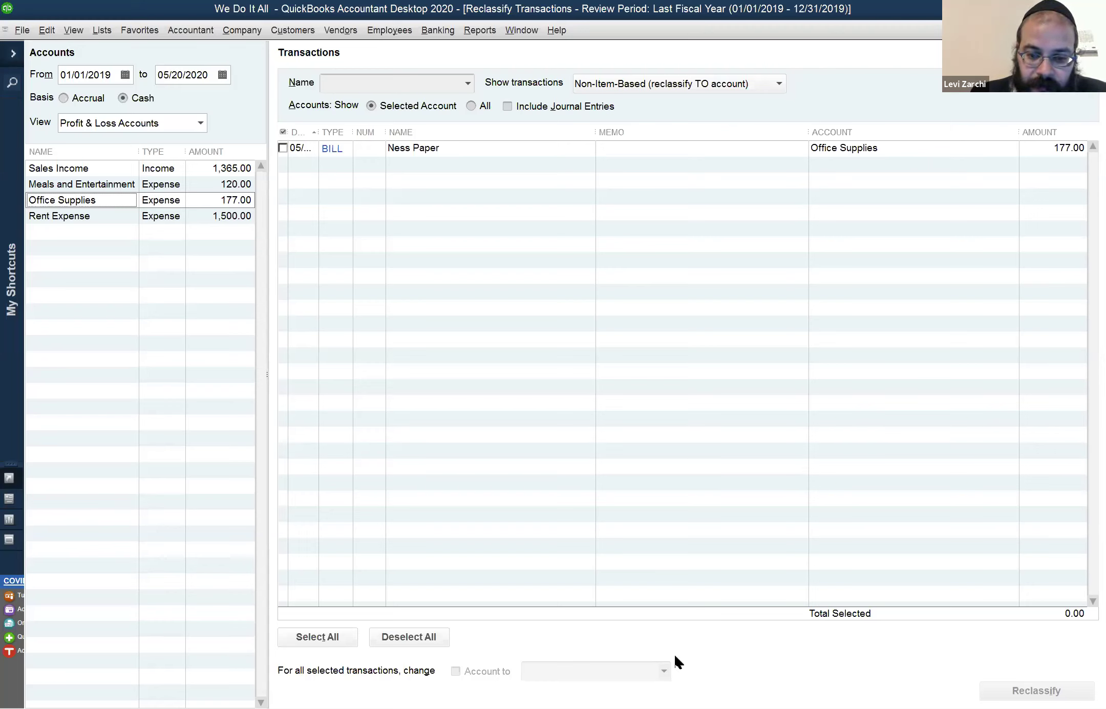
Tick the 177.00 Ness Paper bill, browse target accounts, then re-tick it for 177.00 selected
{"action": "left_click", "coordinate": [287, 150]}
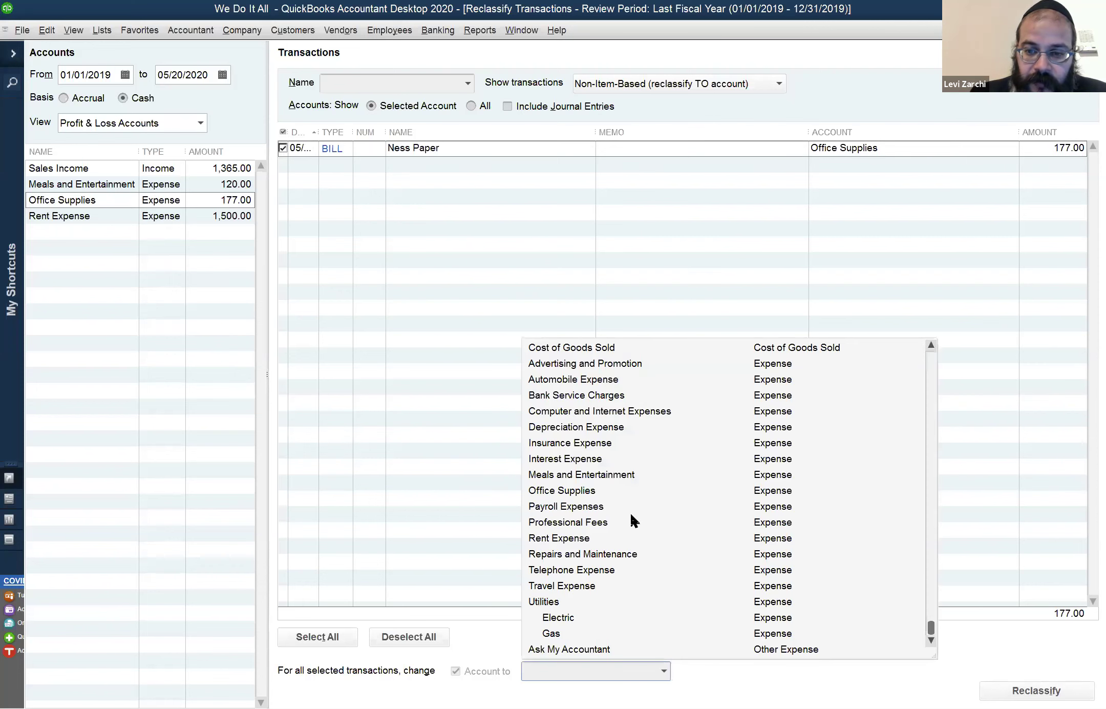
{"action": "scroll", "coordinate": [626, 490], "scroll_direction": "up", "scroll_amount": 6}
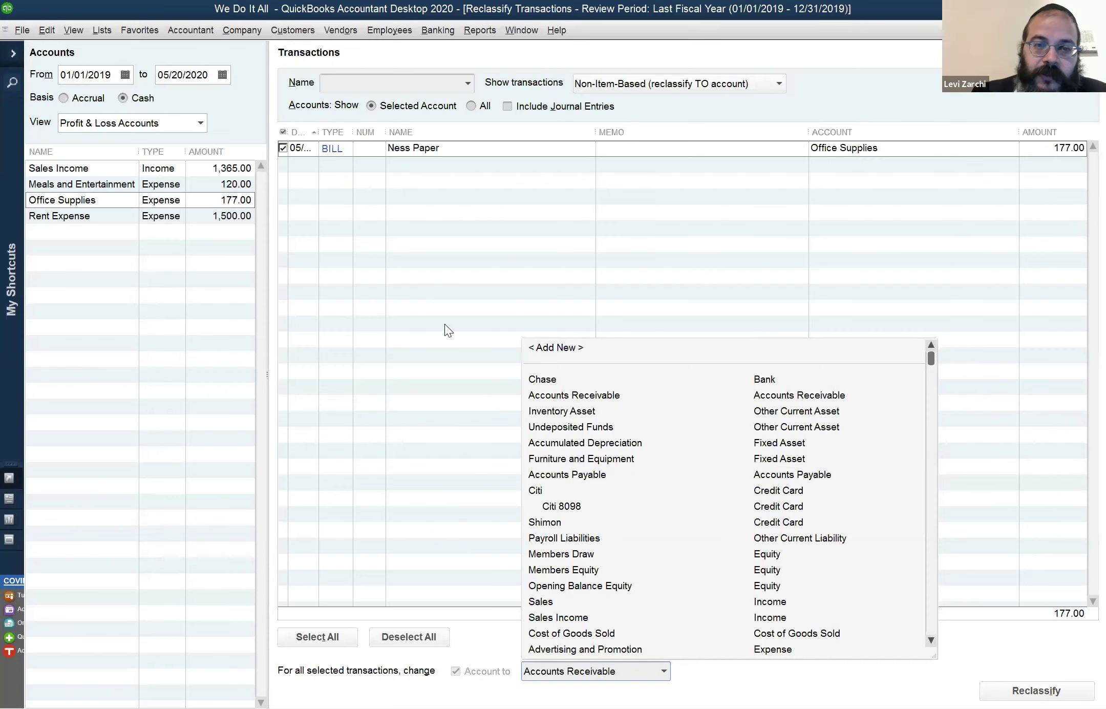
{"action": "left_click", "coordinate": [283, 149]}
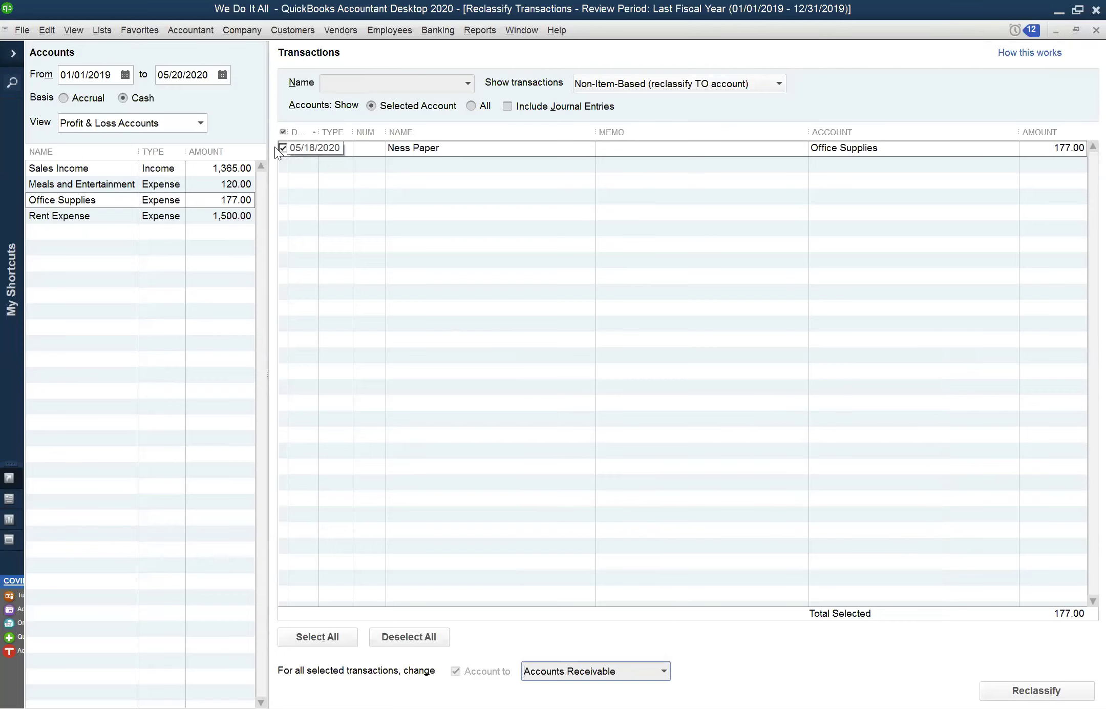
{"action": "left_click", "coordinate": [283, 148]}
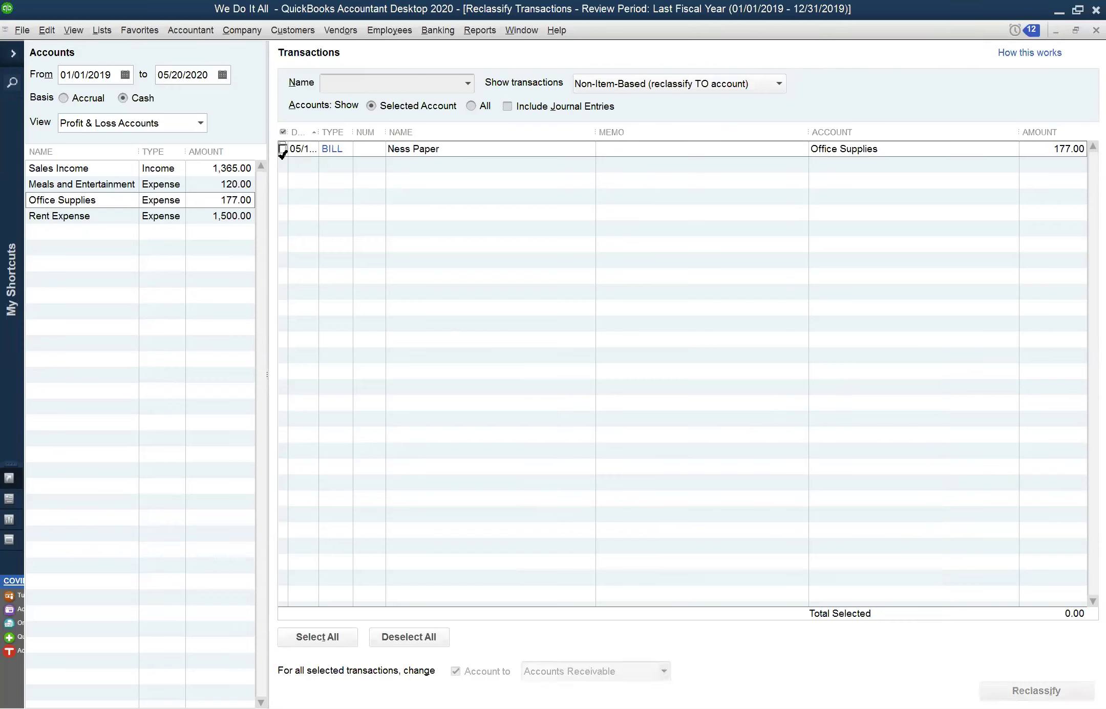
{"action": "left_click", "coordinate": [284, 148]}
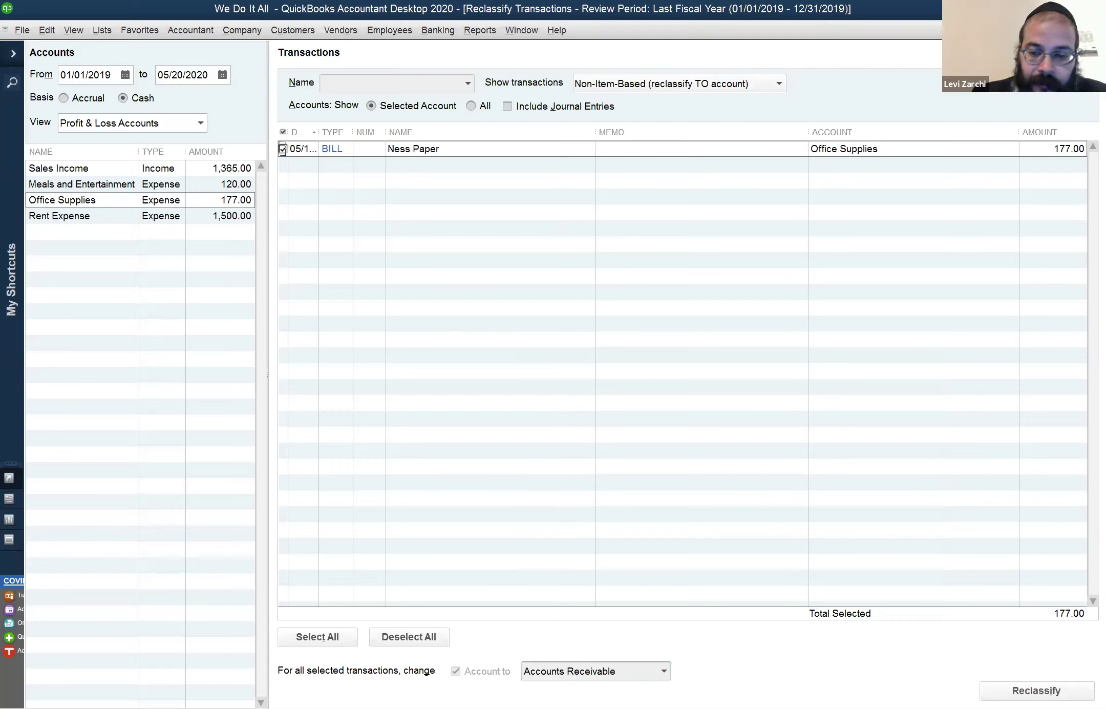
Choose Furniture and Equipment in the Account to dropdown for the selected bill
{"action": "left_click", "coordinate": [665, 672]}
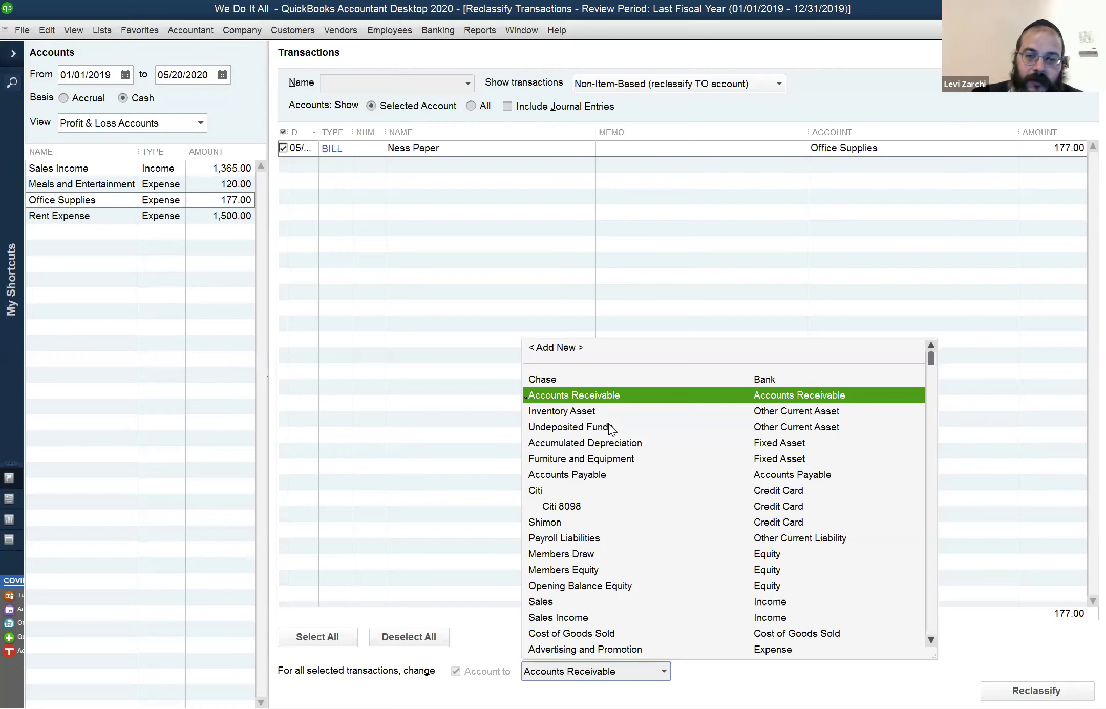
{"action": "left_click", "coordinate": [590, 459]}
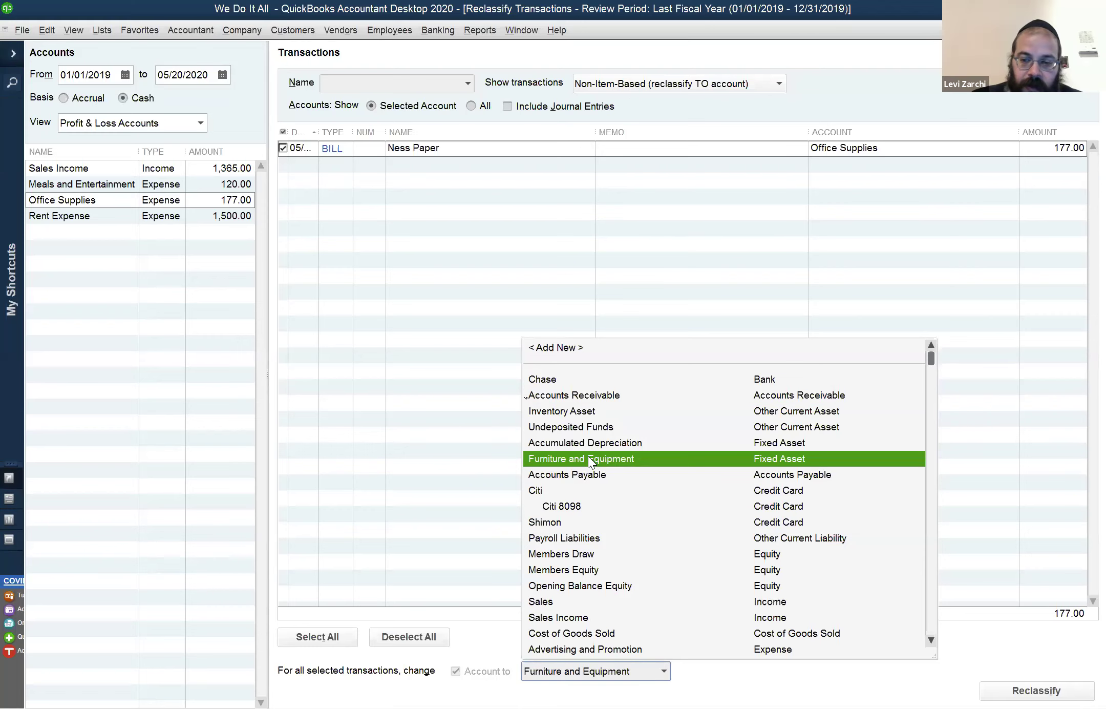
{"action": "left_click", "coordinate": [589, 457]}
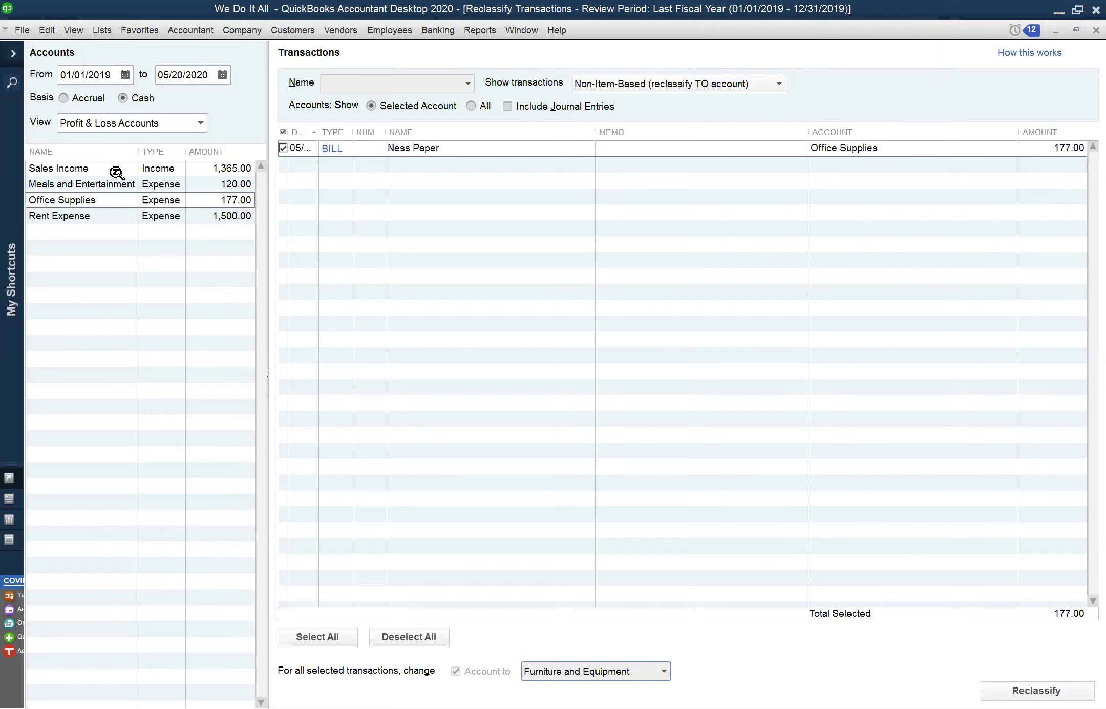
Select Sales Income and see it has no qualifying transactions
{"action": "left_click", "coordinate": [116, 169]}
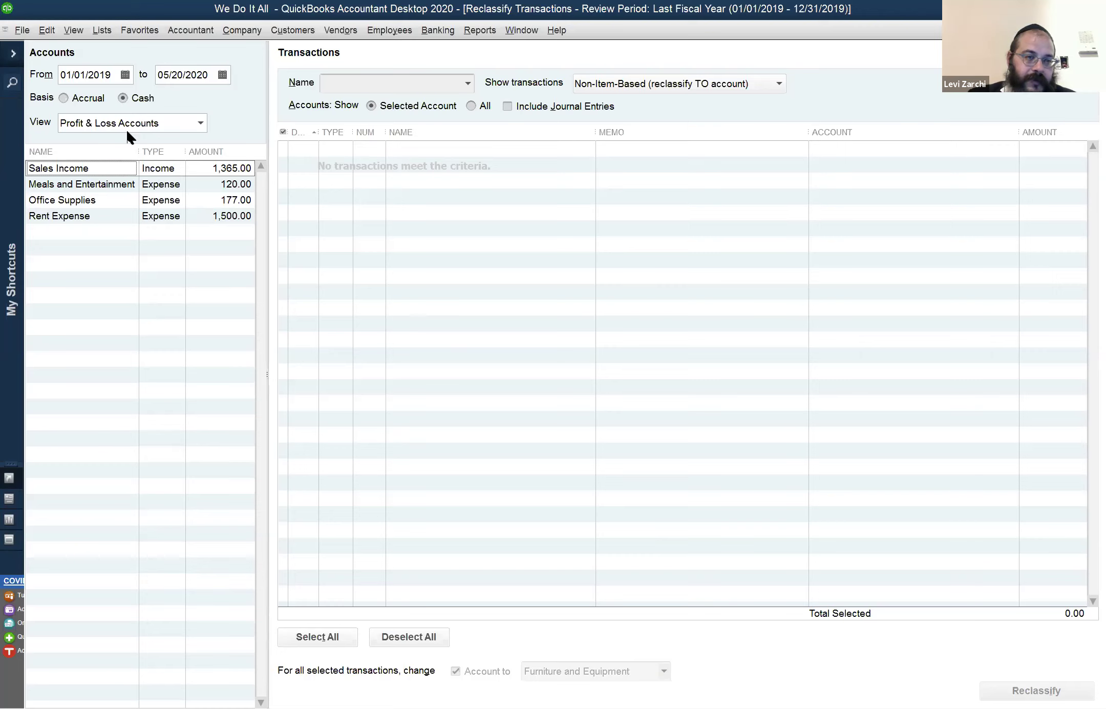
{"action": "left_click", "coordinate": [72, 214]}
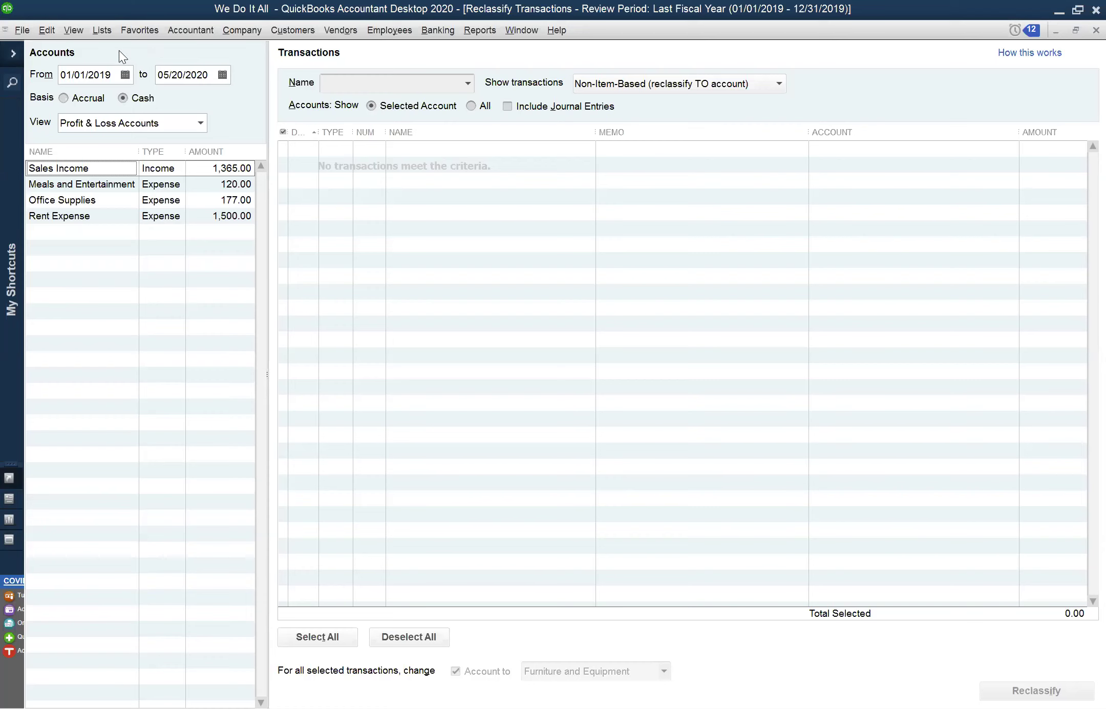
Set the To date to 12/31/2020, then view Meals and Entertainment, Office Supplies and Rent Expense transactions
{"action": "key", "text": "r"}
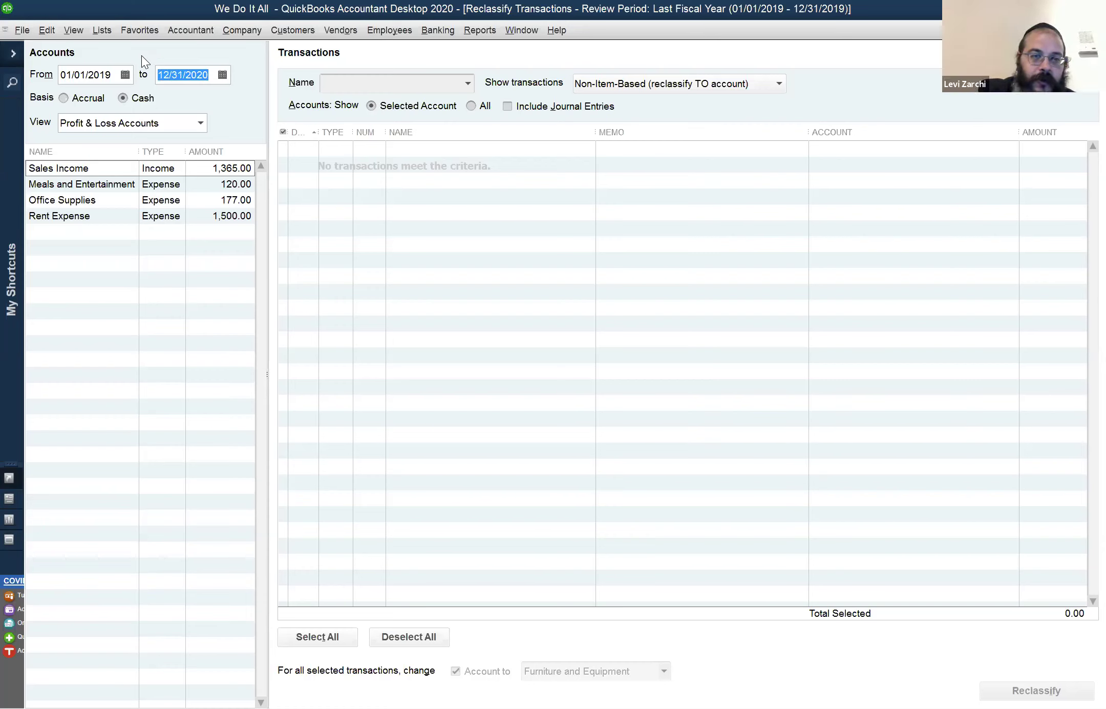
{"action": "key", "text": "Tab"}
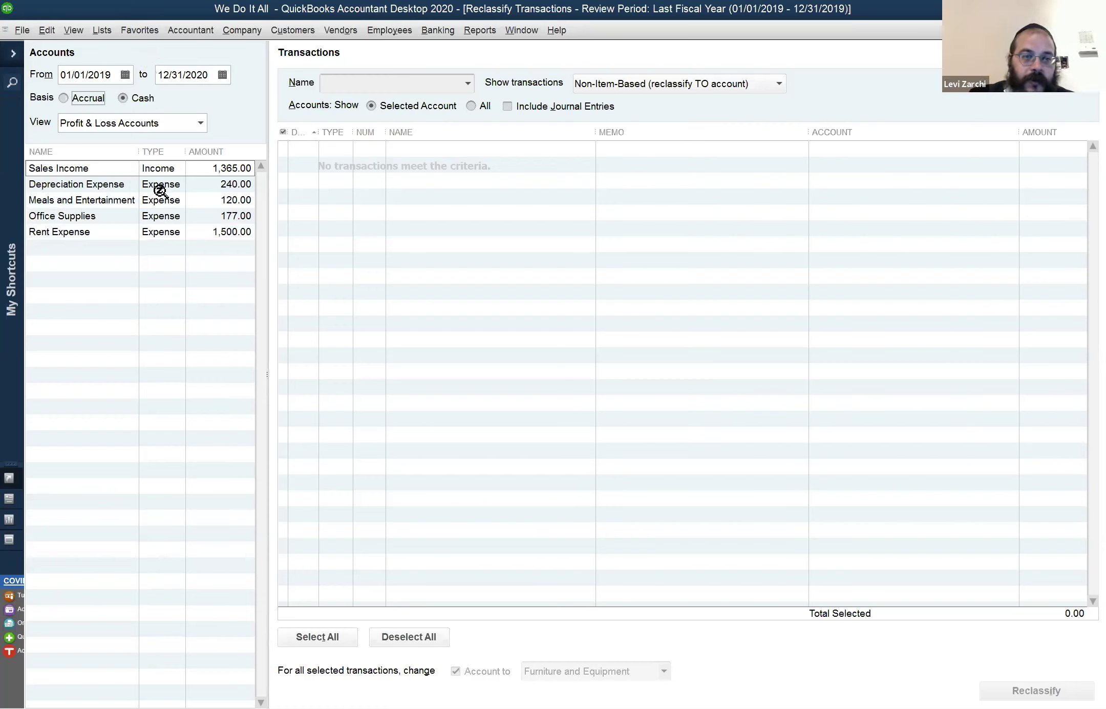
{"action": "left_click", "coordinate": [149, 200]}
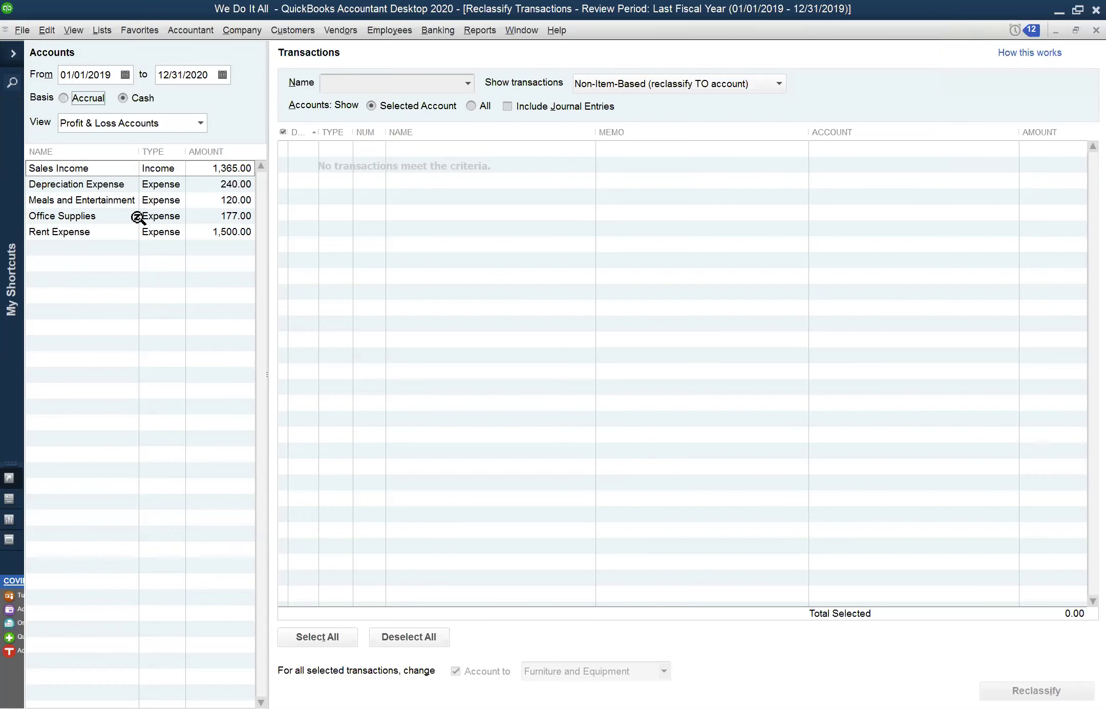
{"action": "left_click", "coordinate": [134, 218]}
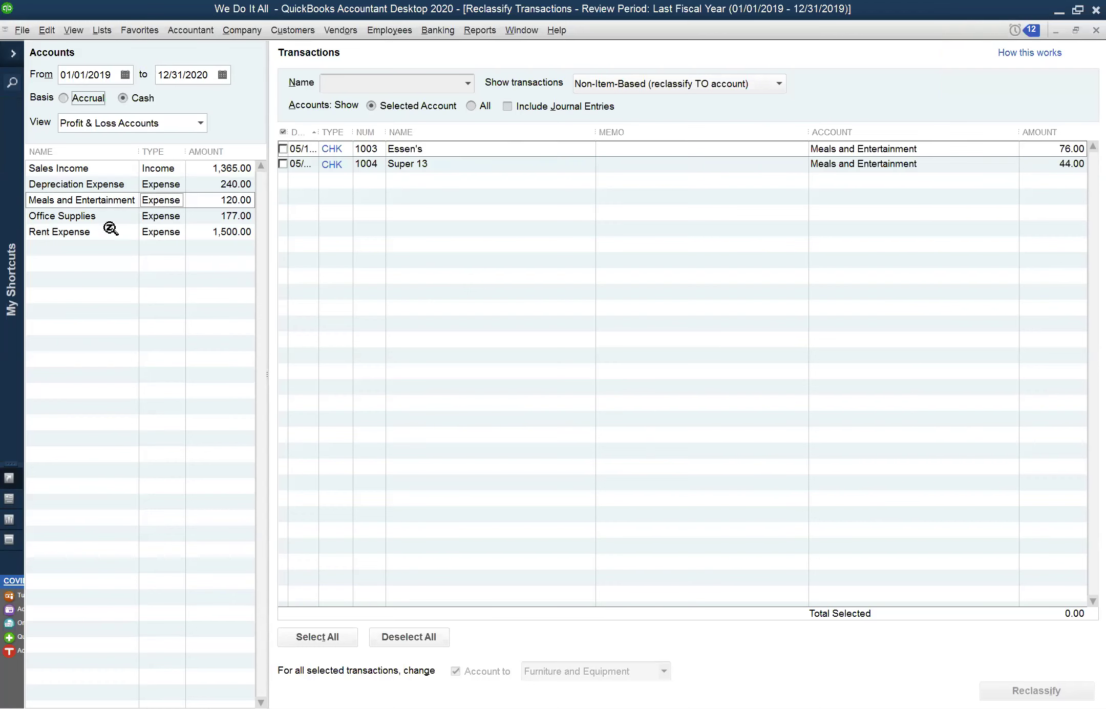
{"action": "left_click", "coordinate": [82, 233]}
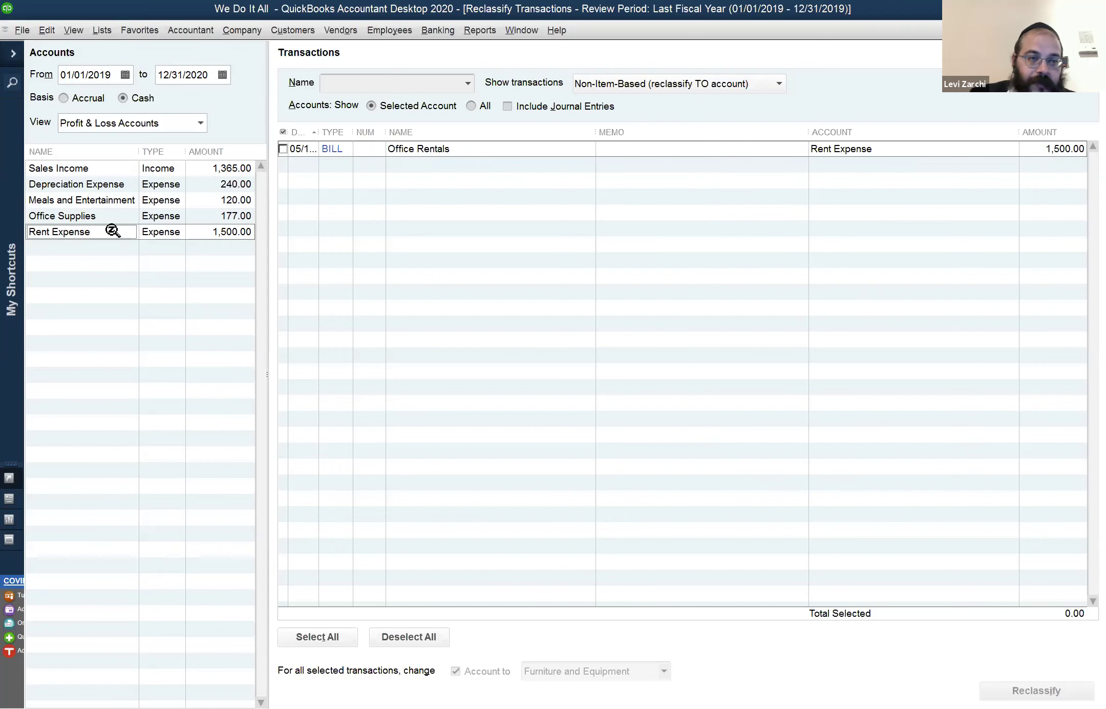
{"action": "left_click", "coordinate": [198, 123]}
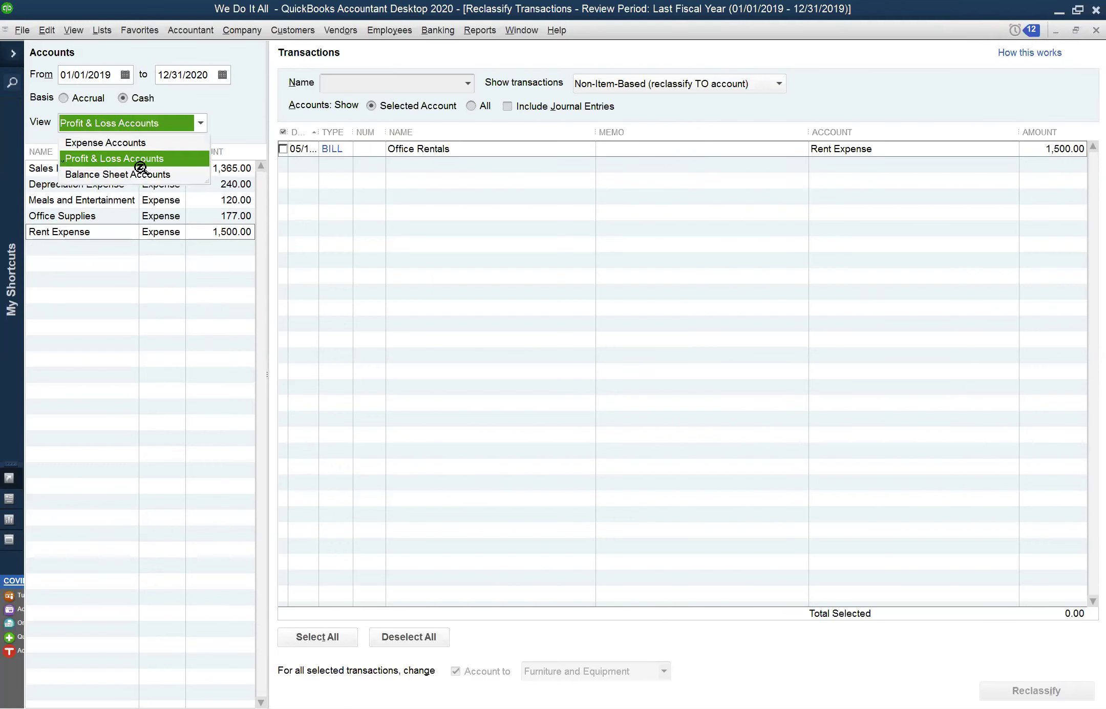
Show Balance Sheet Accounts in the View list, then return to the 2020 Profit & Loss report
{"action": "left_click", "coordinate": [147, 173]}
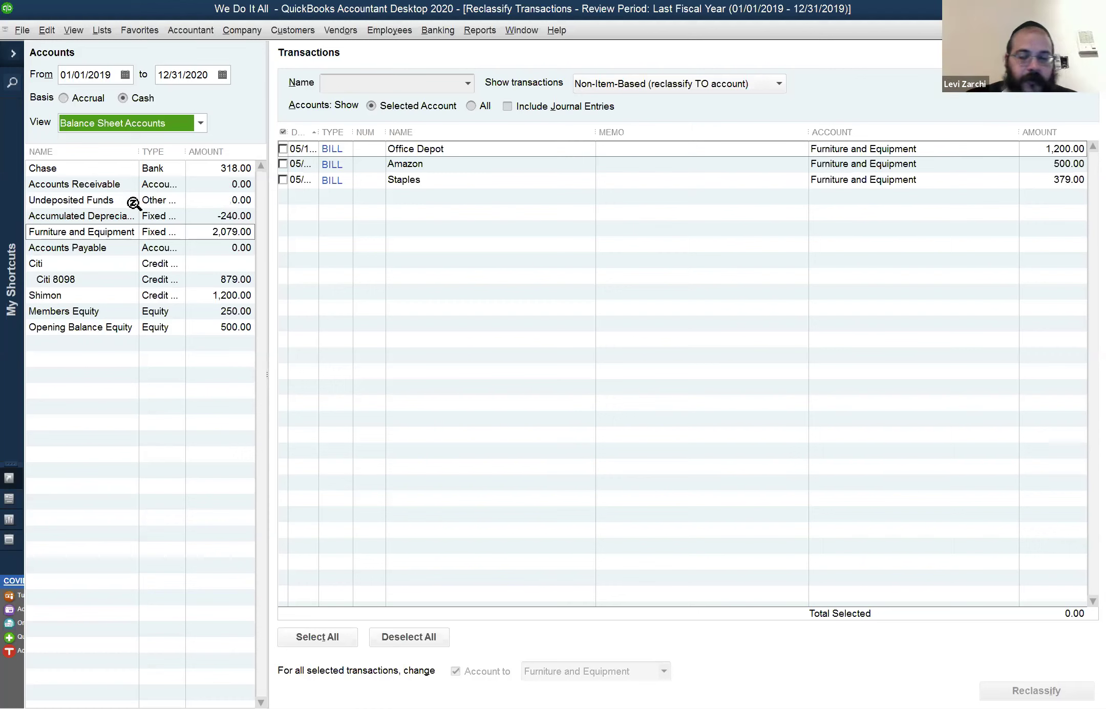
{"action": "left_click", "coordinate": [530, 32]}
{"action": "key", "text": "Return"}
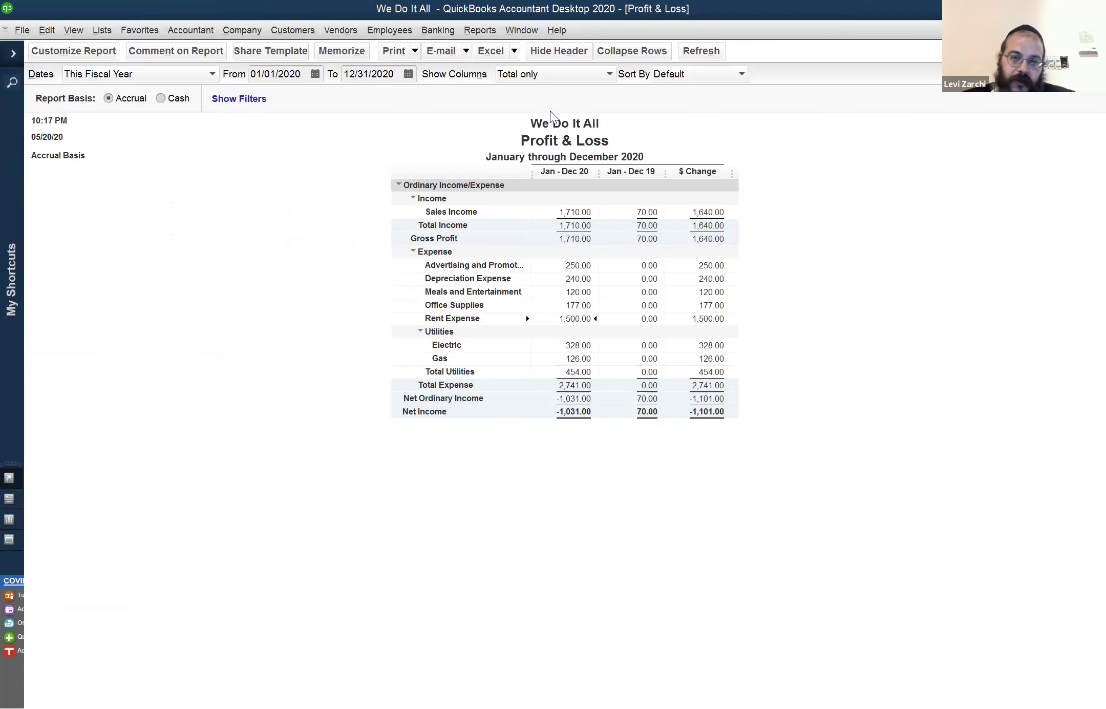
{"action": "left_click", "coordinate": [515, 29]}
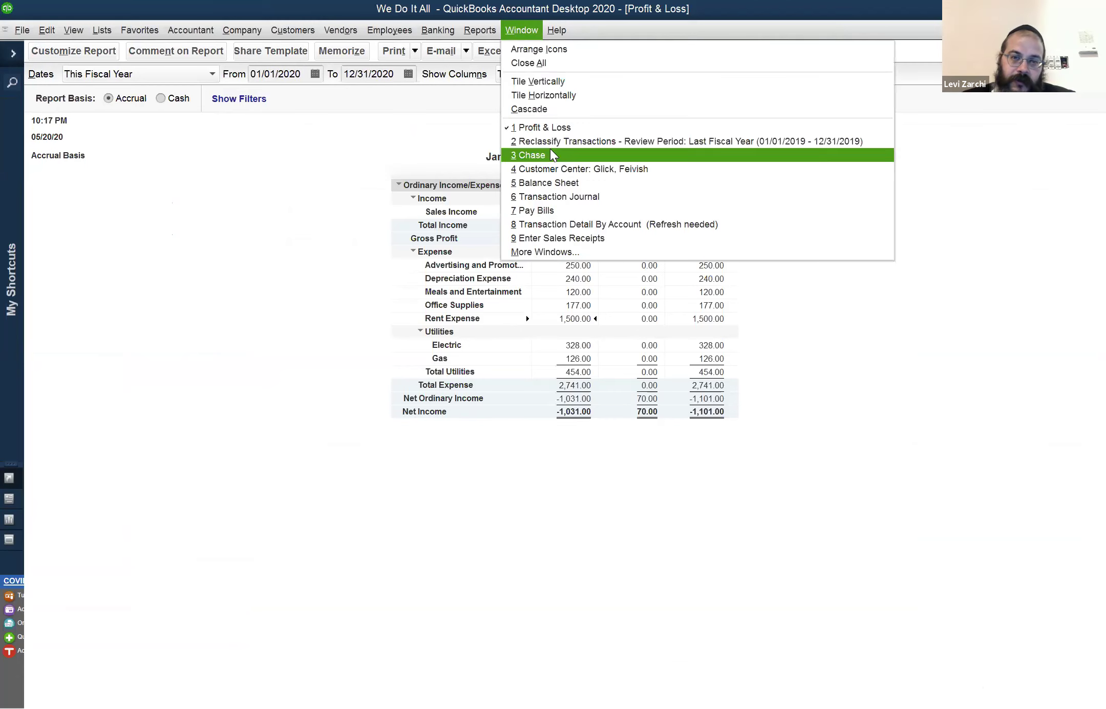
{"action": "left_click", "coordinate": [305, 203]}
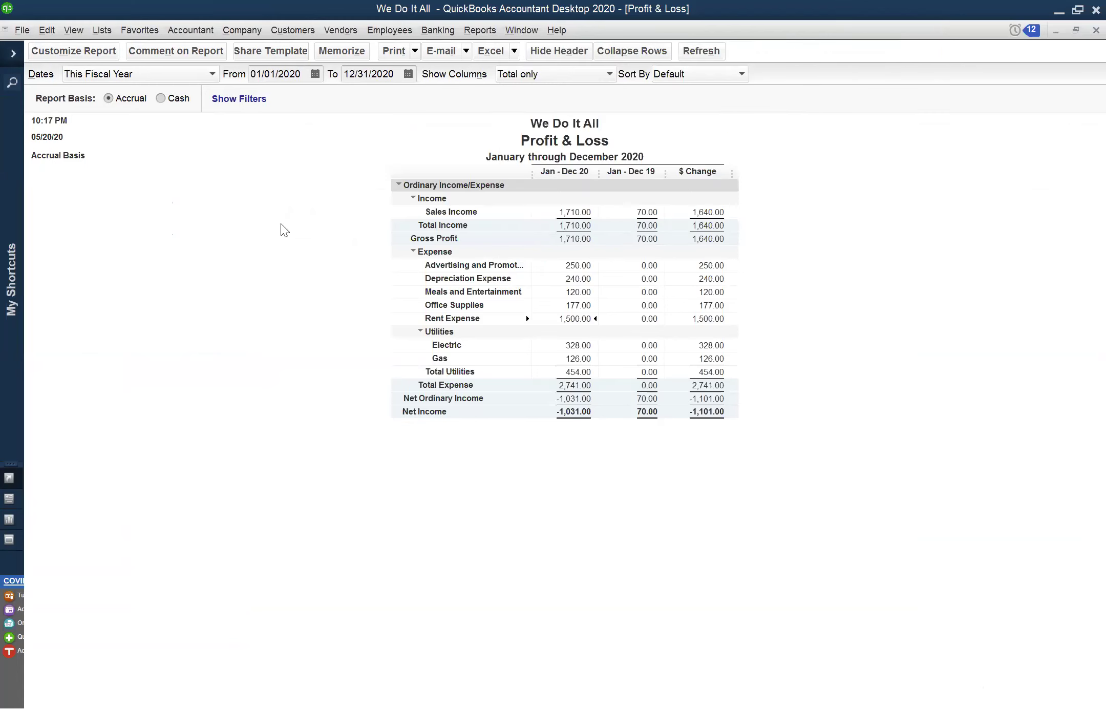
{"action": "left_click", "coordinate": [502, 29]}
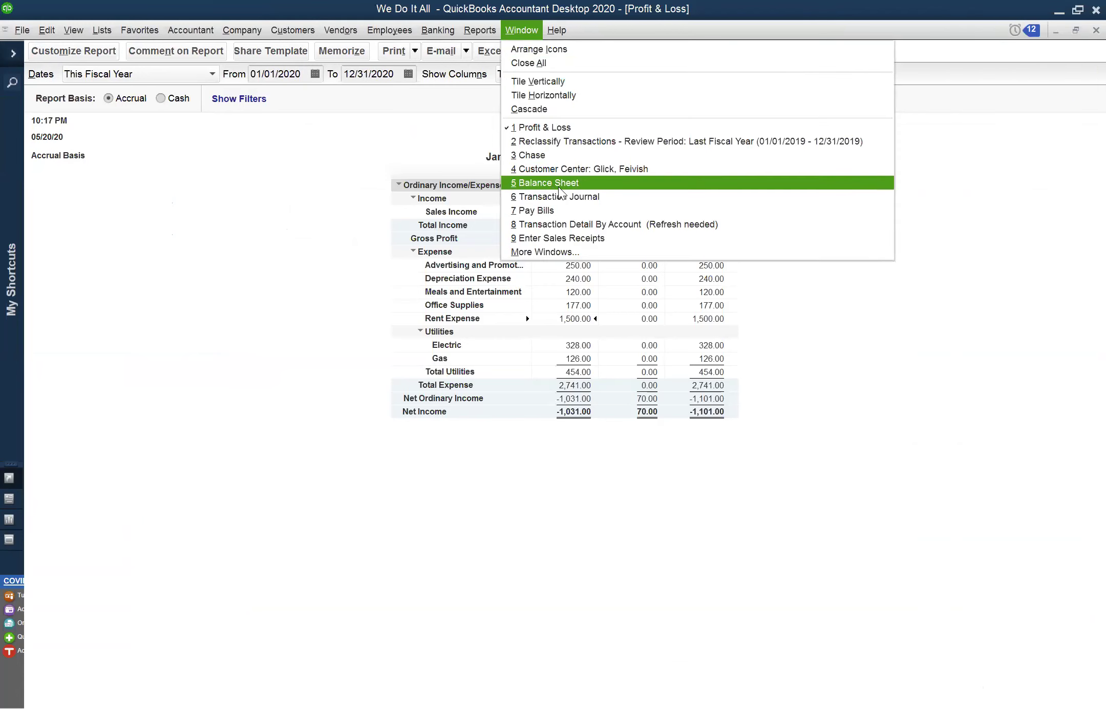
{"action": "left_click", "coordinate": [292, 222]}
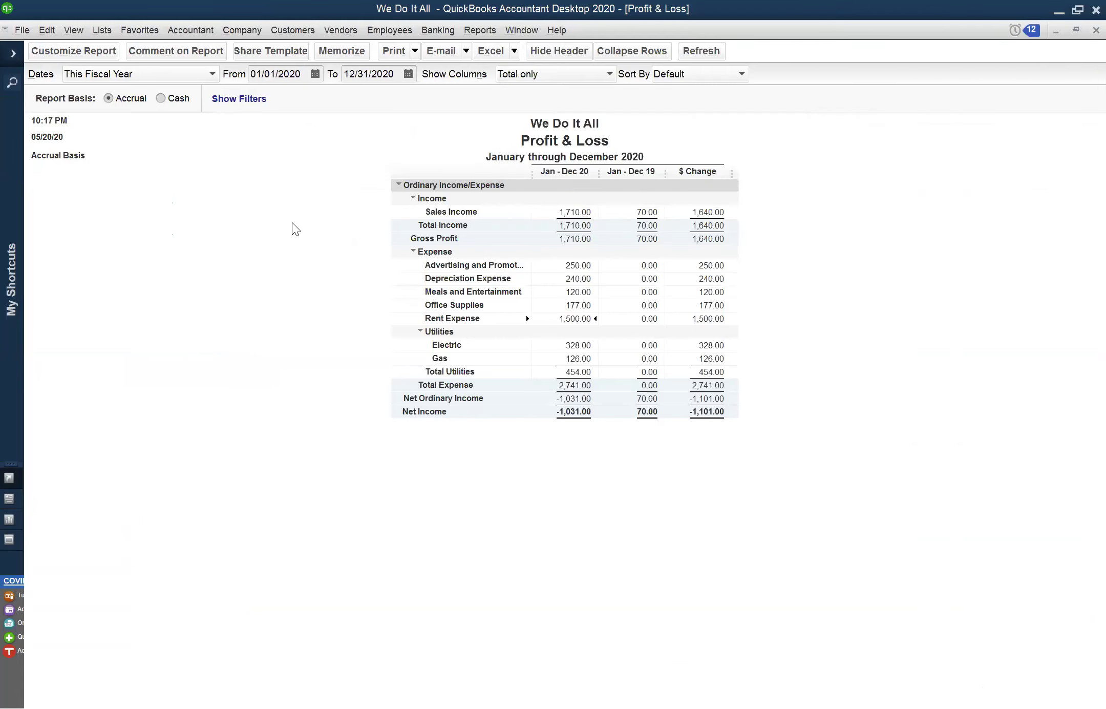